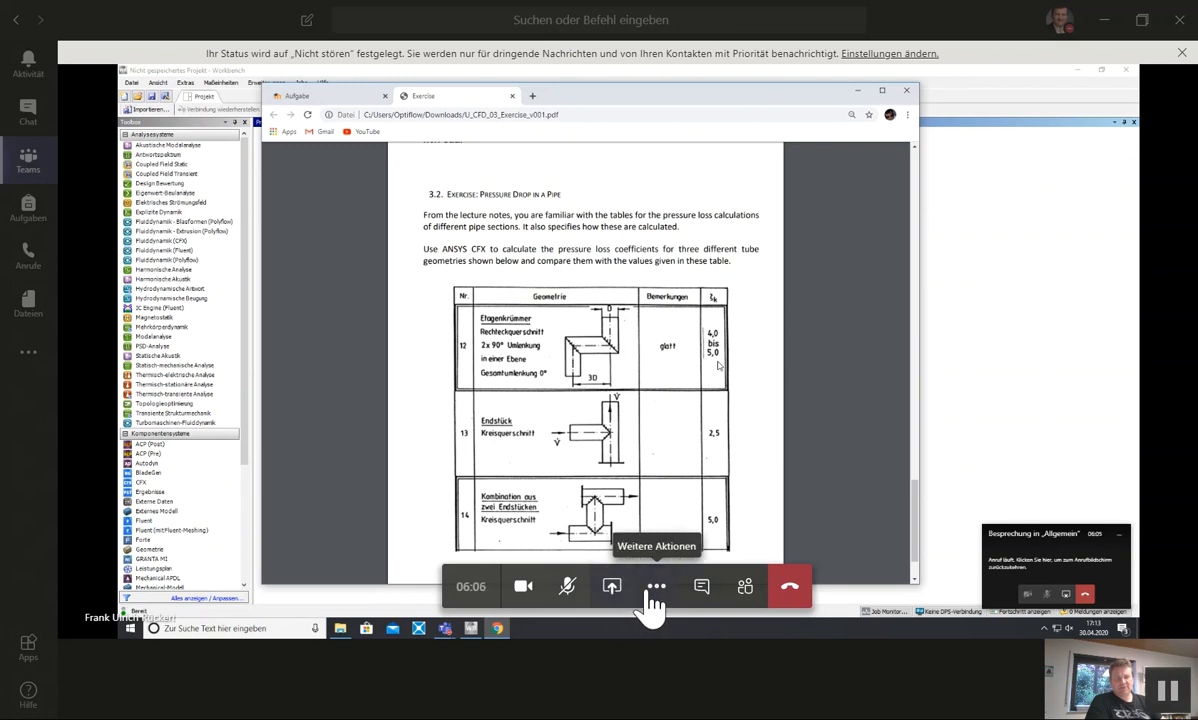
# - Minimise the exercise PDF and add a Fluiddynamik (CFX) analysis system to the Workbench project schematic
pyautogui.click(652, 588)
pyautogui.click(598, 356)
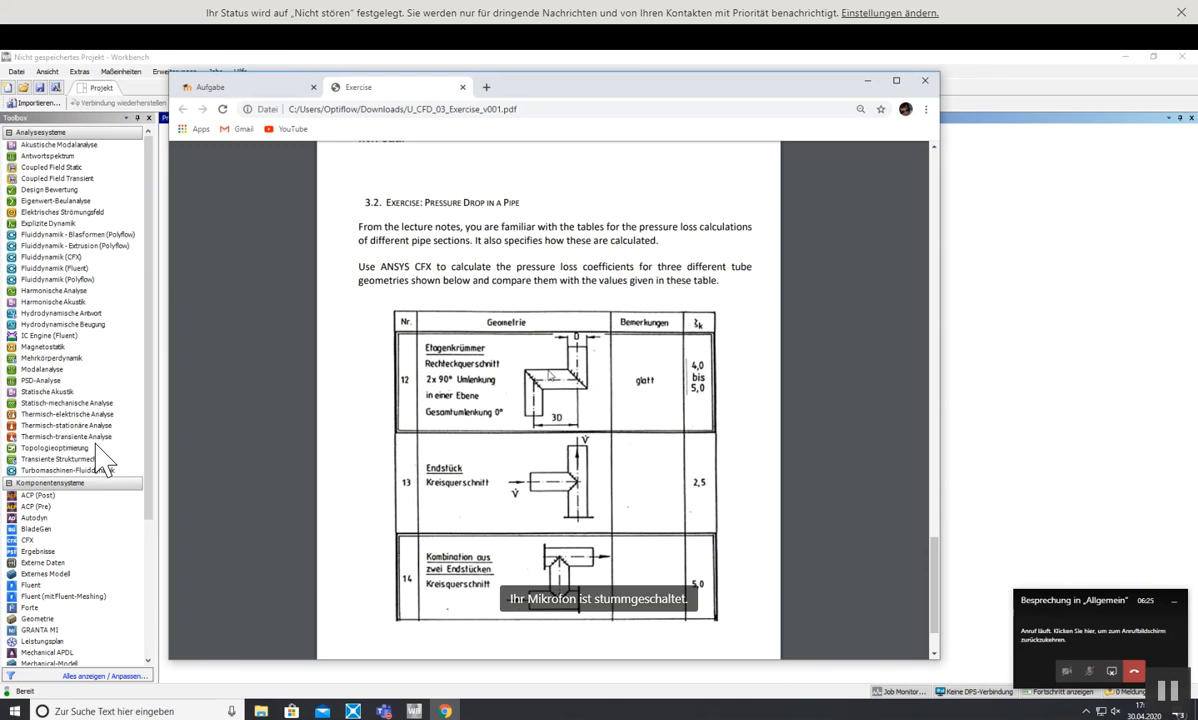
pyautogui.click(868, 86)
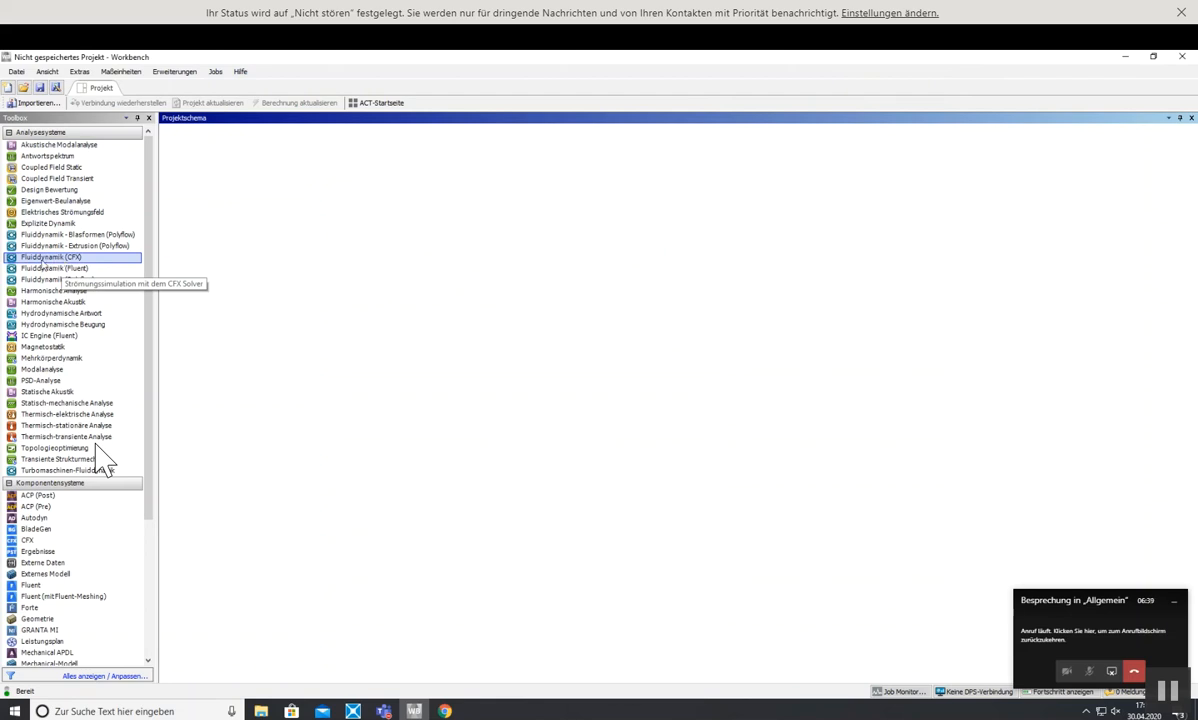
pyautogui.moveTo(45, 258); pyautogui.dragTo(240, 185)
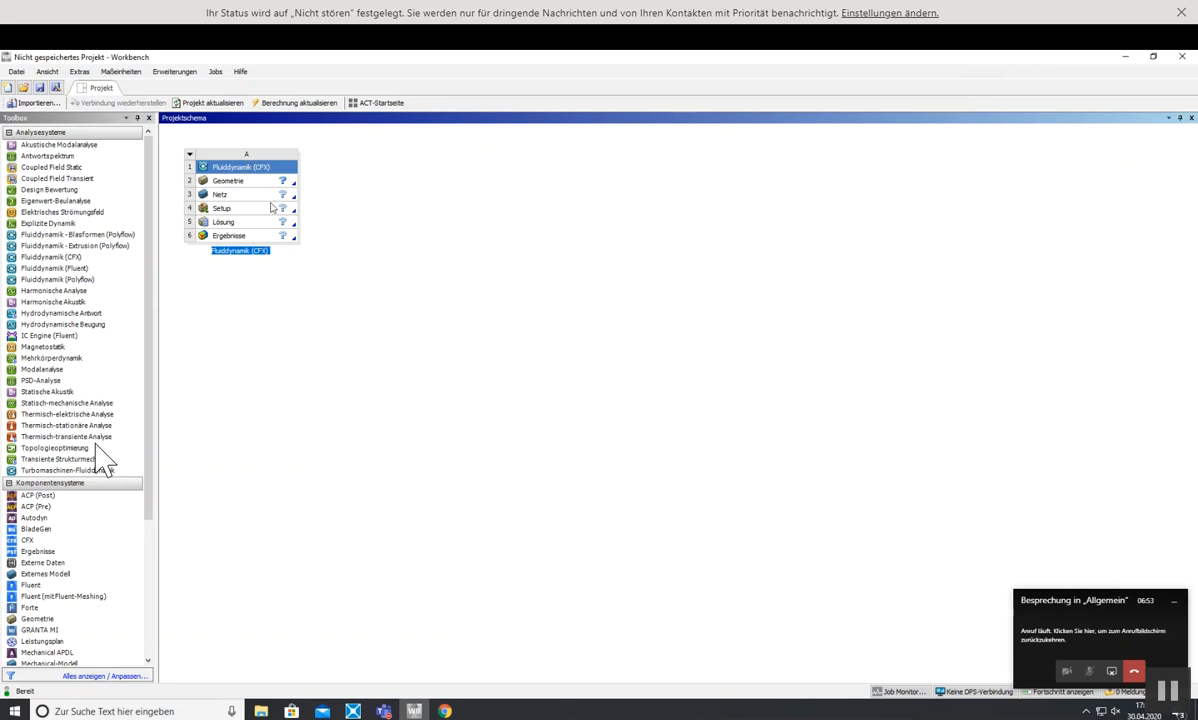
# - Set the Workbench language to English in the regional and language options
pyautogui.click(37, 76)
pyautogui.click(76, 73)
pyautogui.click(74, 76)
pyautogui.click(103, 162)
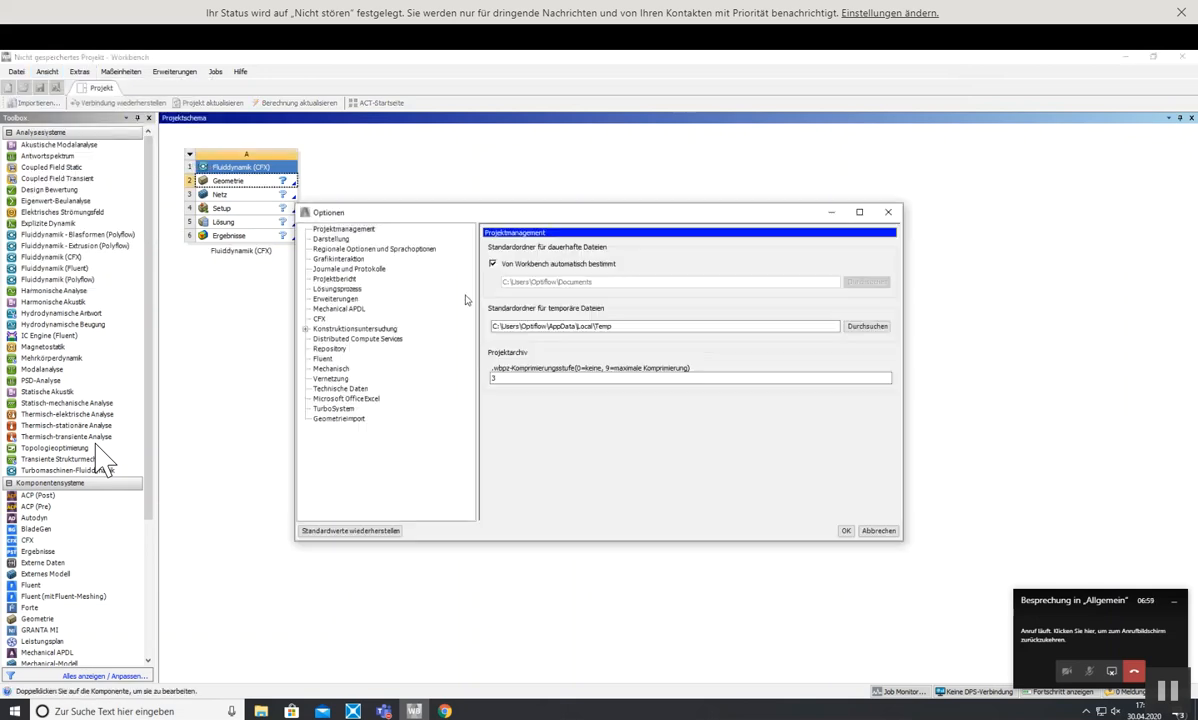
pyautogui.click(352, 249)
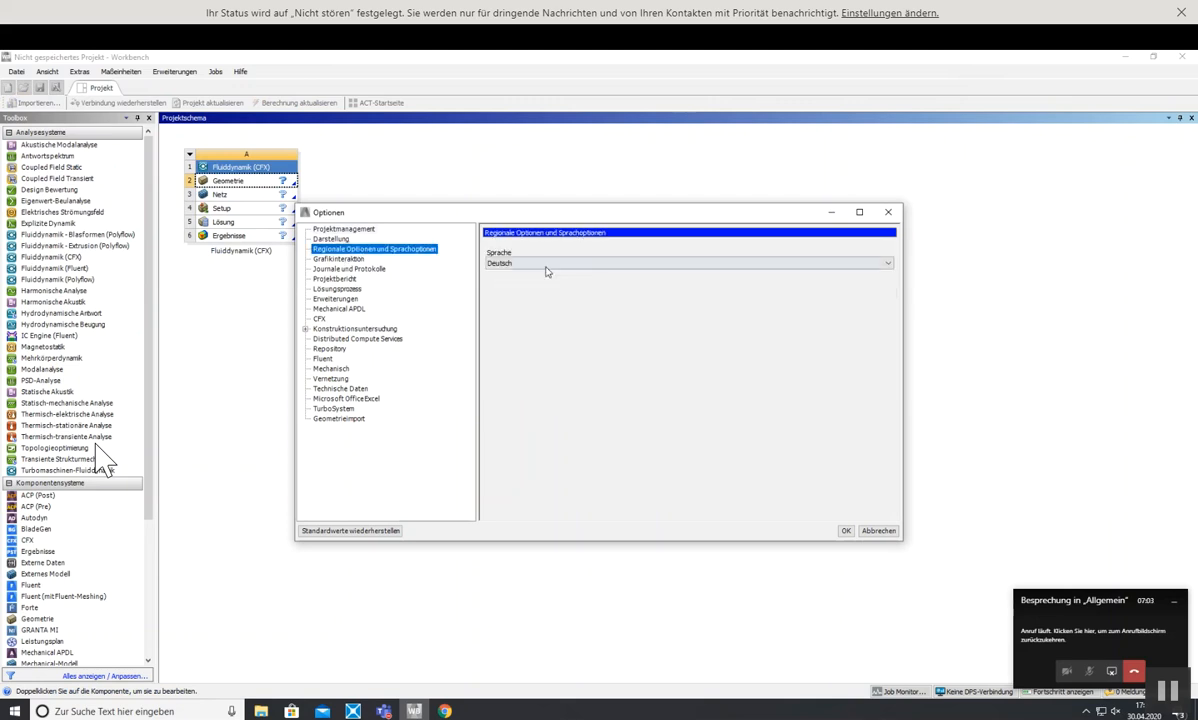
pyautogui.click(805, 263)
pyautogui.click(566, 284)
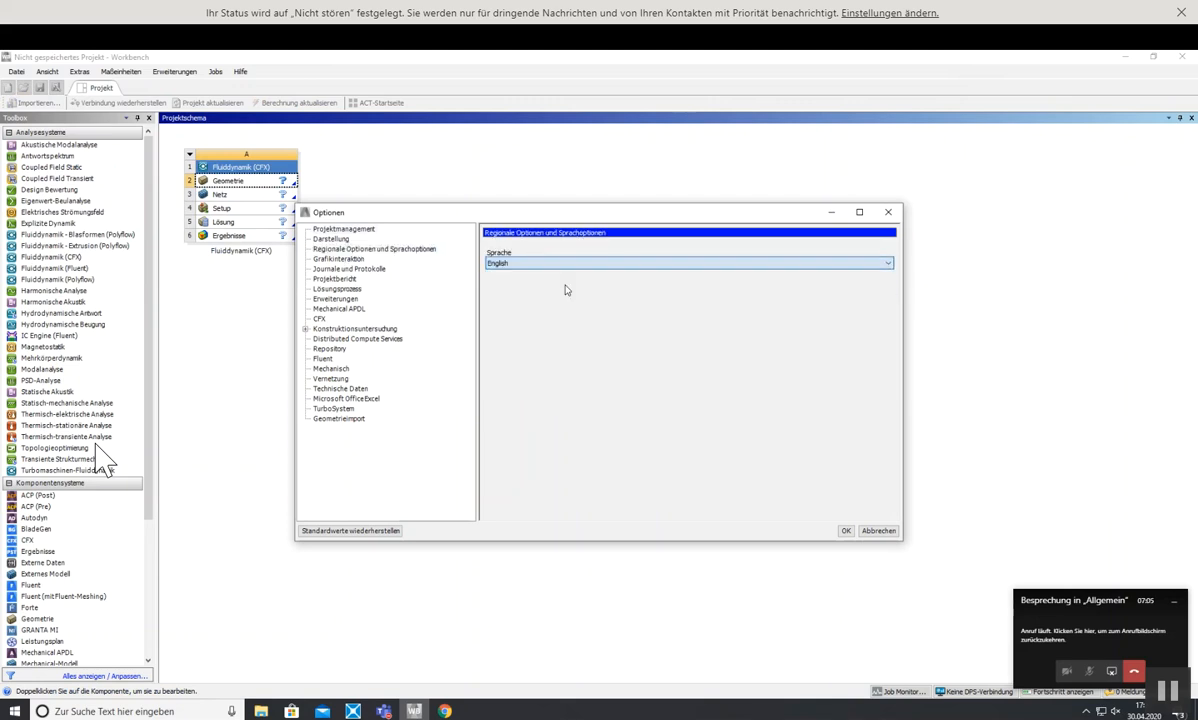
pyautogui.click(845, 531)
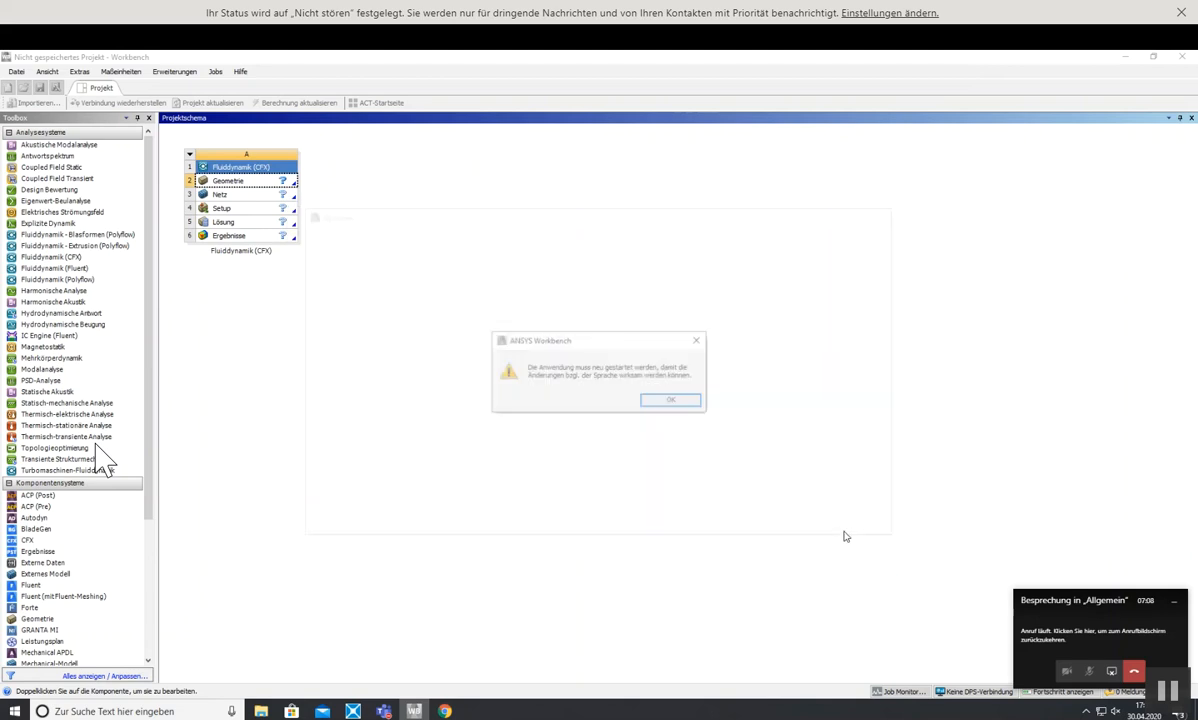
pyautogui.click(670, 402)
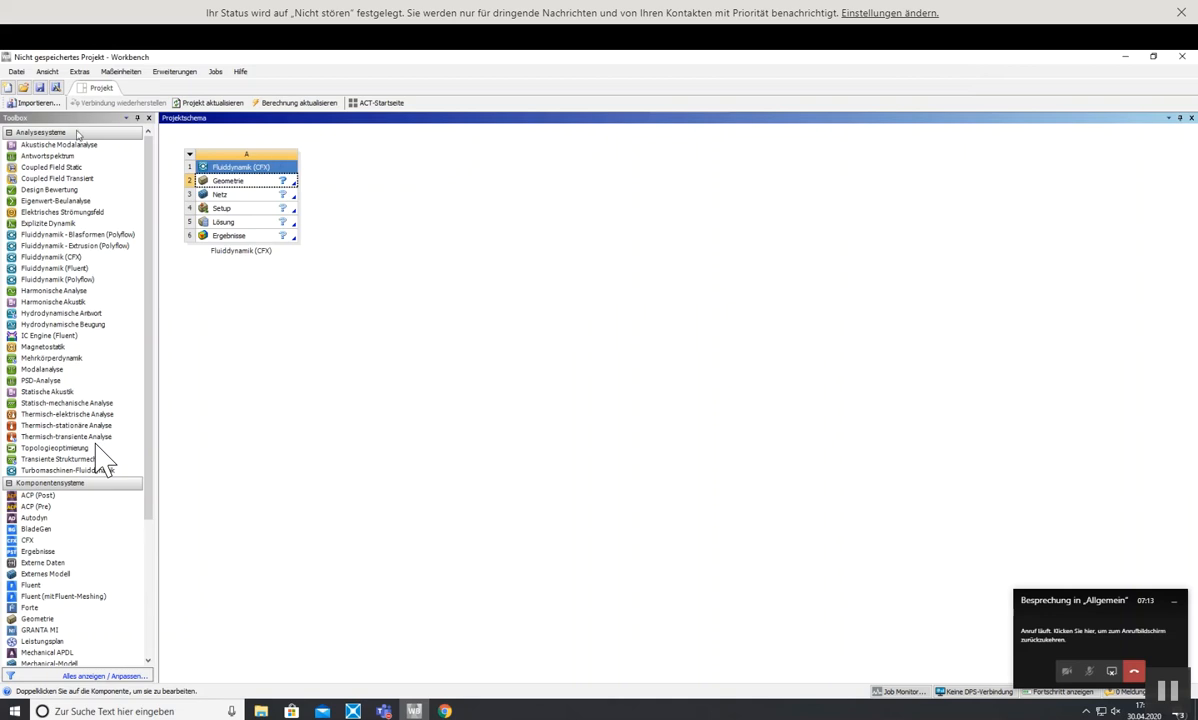
# - Close Workbench without saving the project and relaunch Workbench 2020 R1
pyautogui.click(1182, 56)
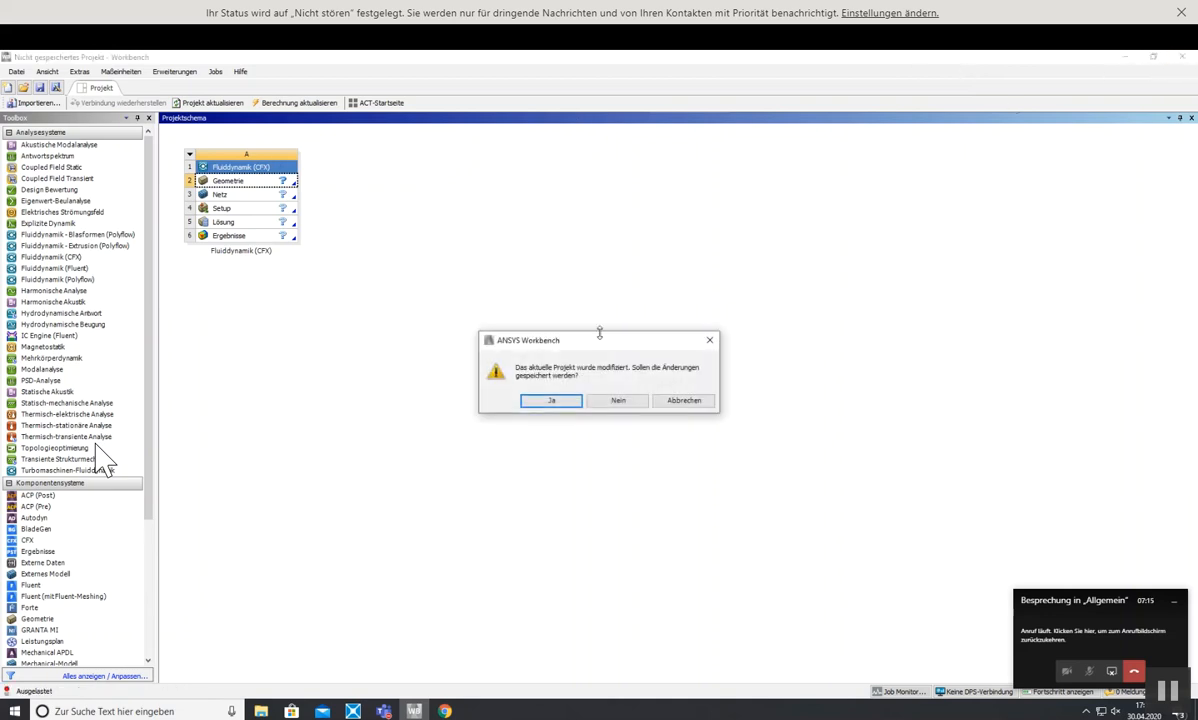
pyautogui.click(613, 399)
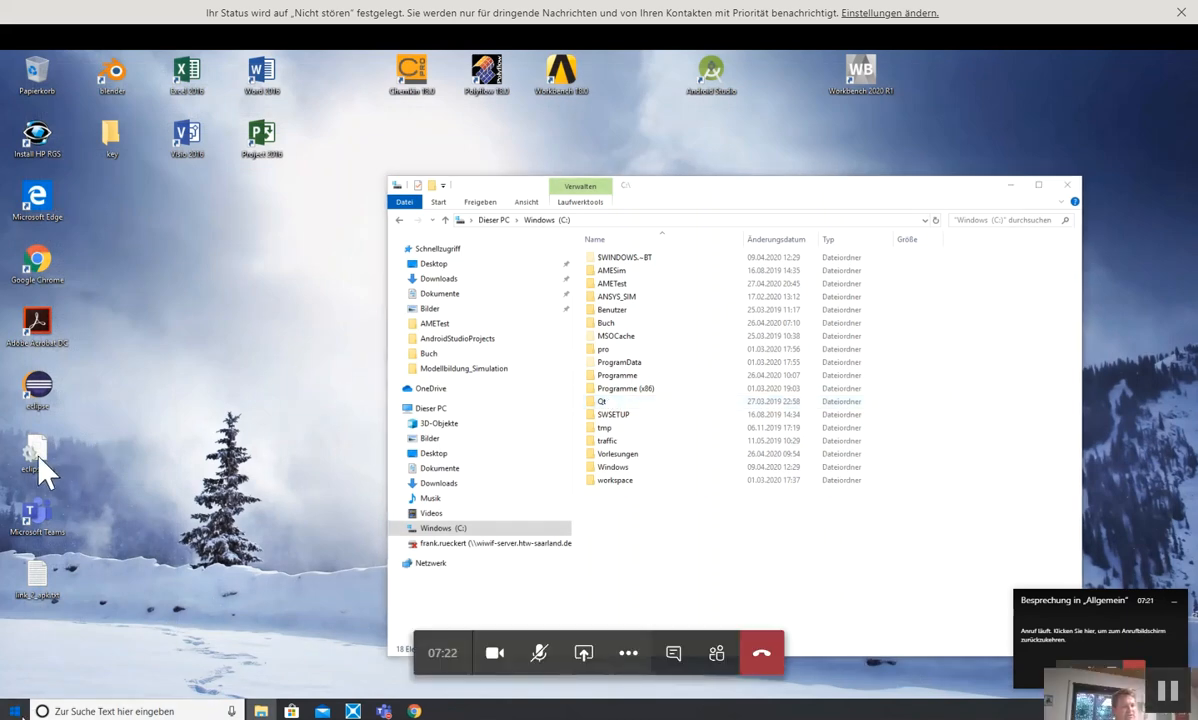
pyautogui.press('super')
pyautogui.scroll(-2, 168, 454)
pyautogui.scroll(-4, 168, 454)
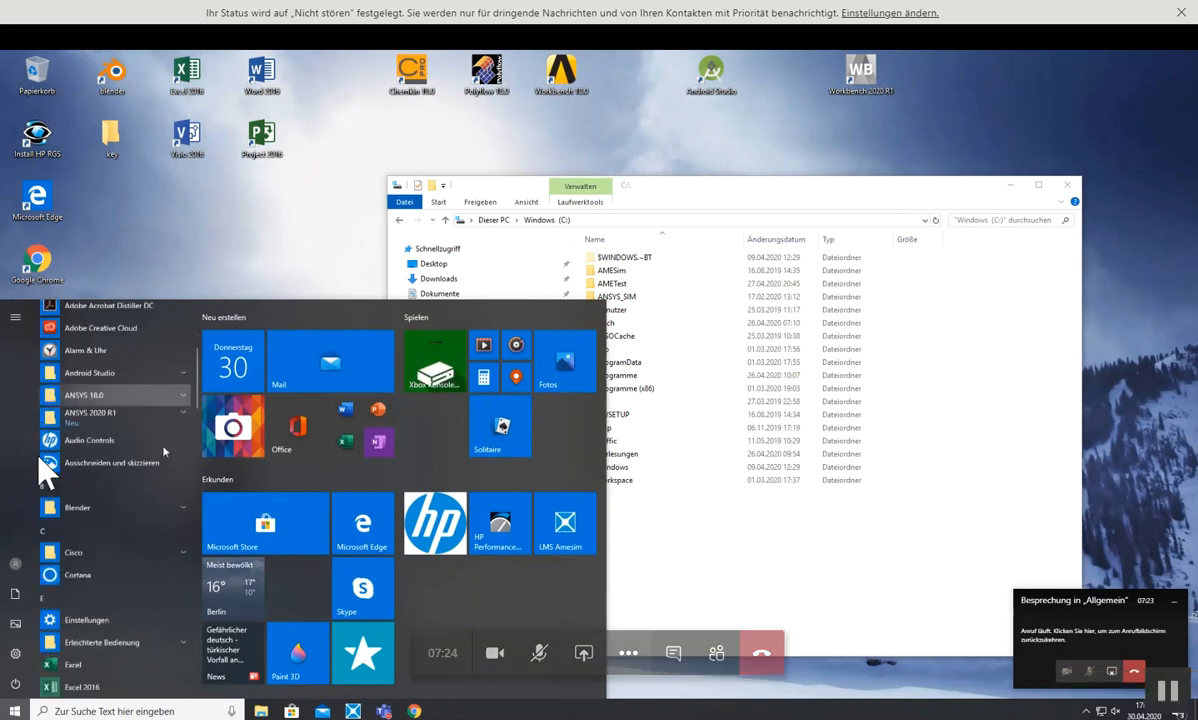
pyautogui.click(153, 395)
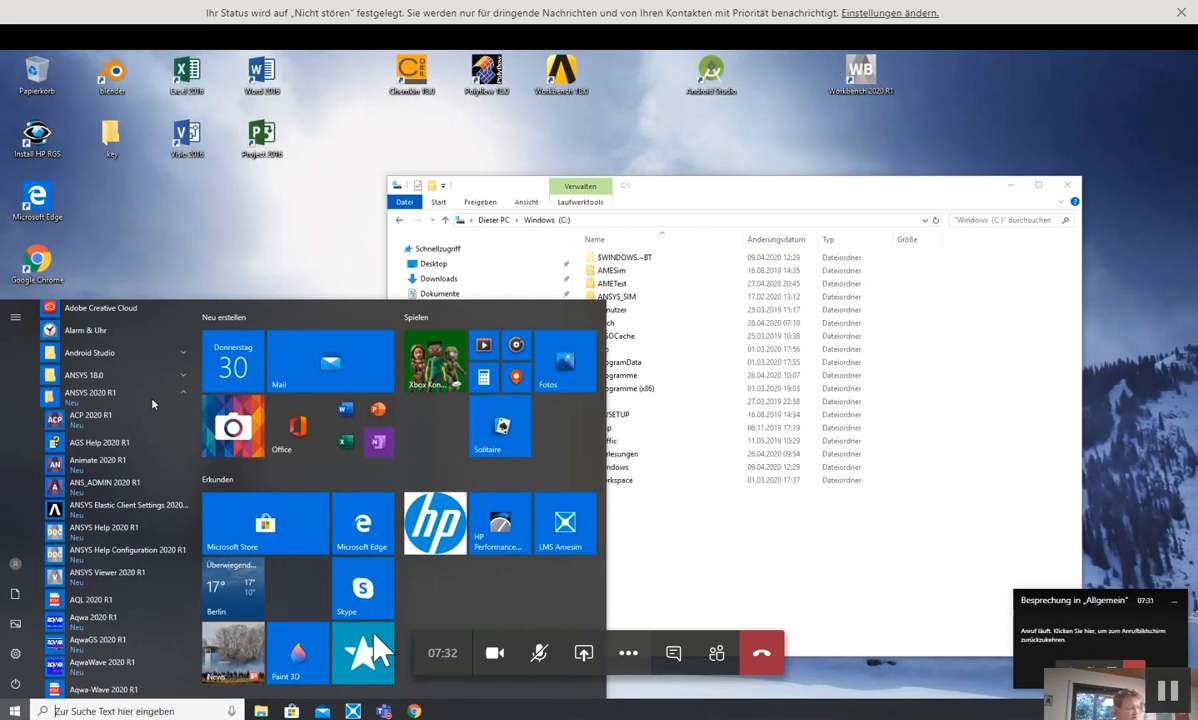
pyautogui.scroll(-15, 133, 481)
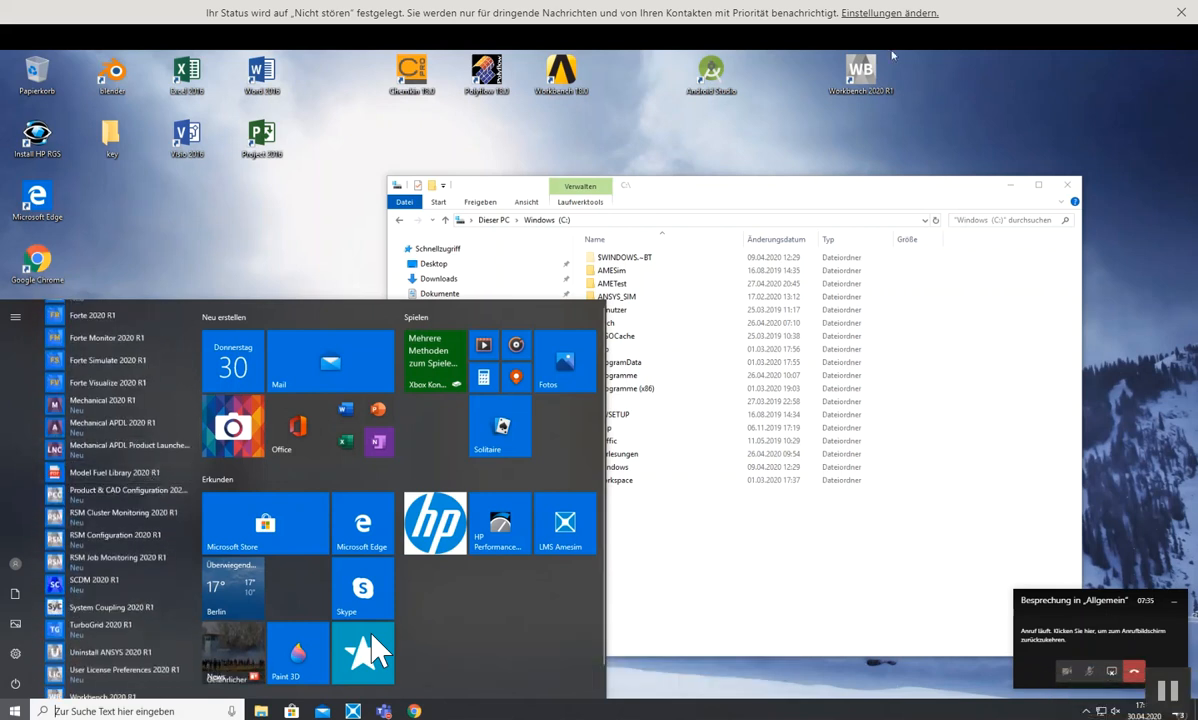
pyautogui.click(372, 650)
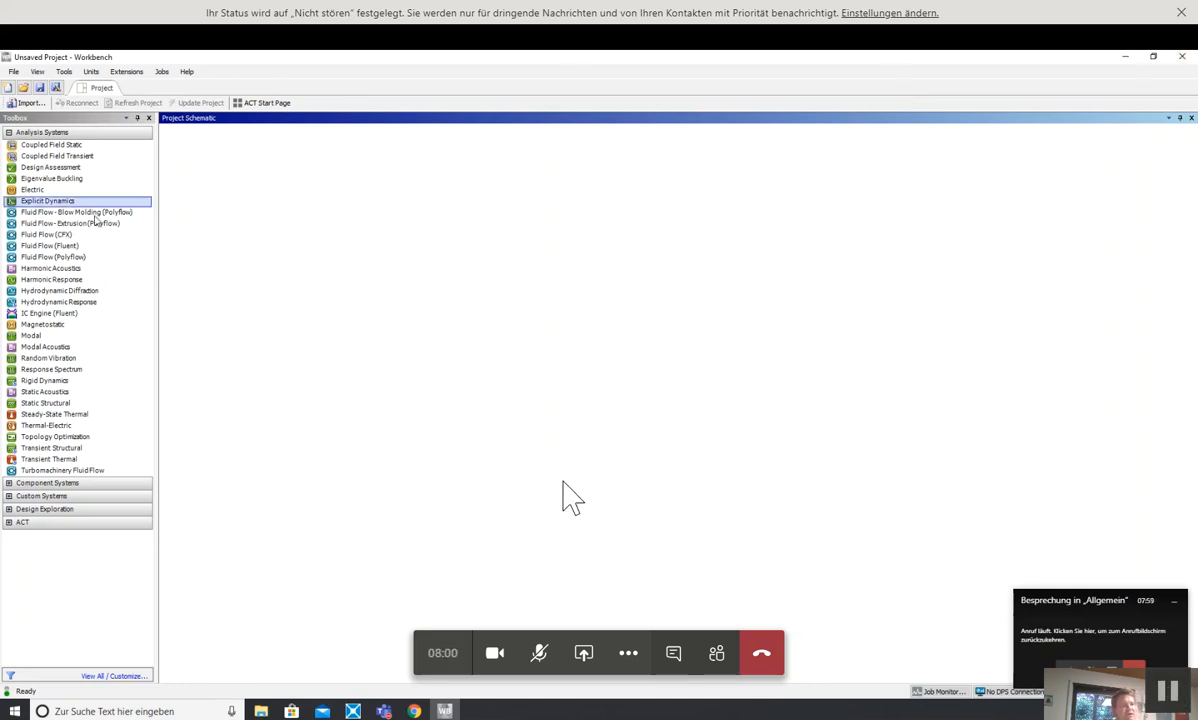
# - Add a Fluid Flow (CFX) system to the project schematic and open a new DesignModeler geometry for it
pyautogui.moveTo(38, 236); pyautogui.dragTo(235, 182)
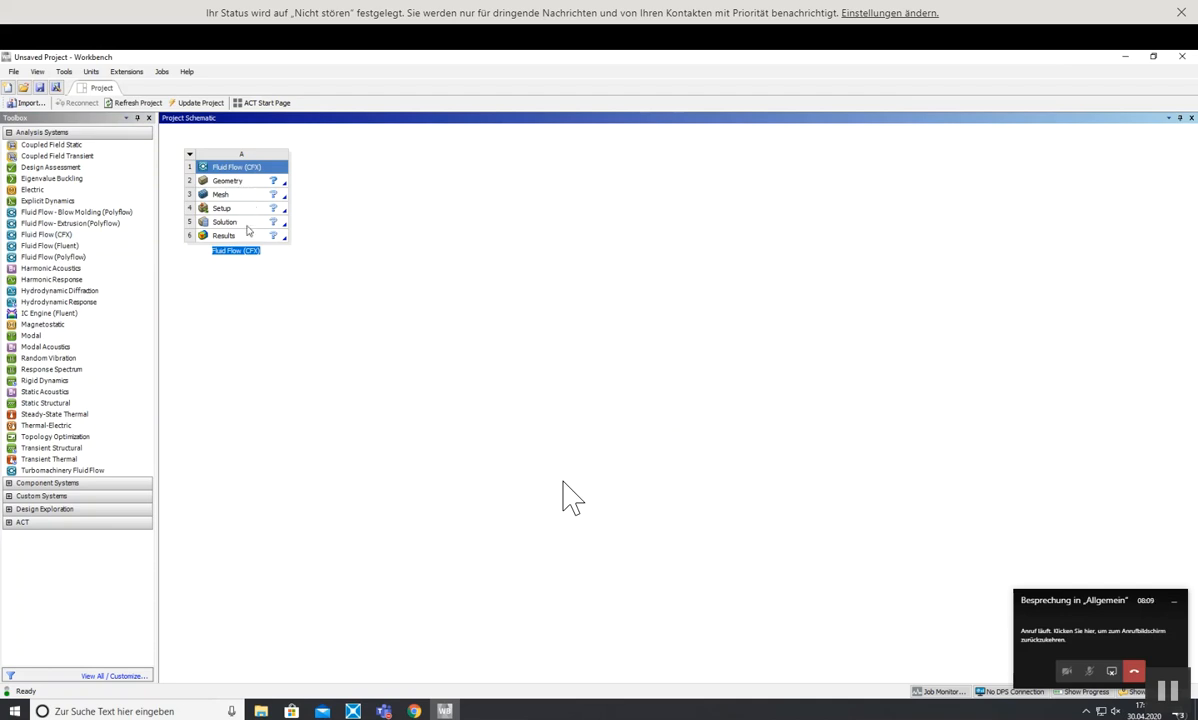
pyautogui.click(249, 180)
pyautogui.rightClick(252, 184)
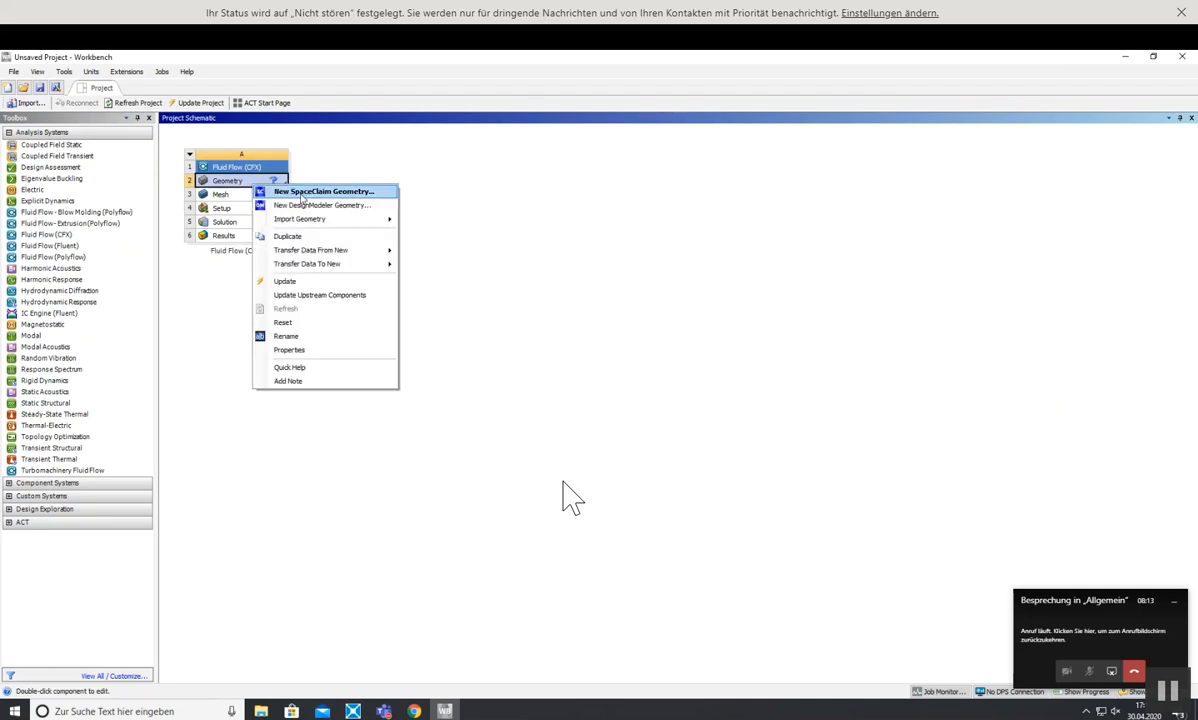
pyautogui.click(310, 205)
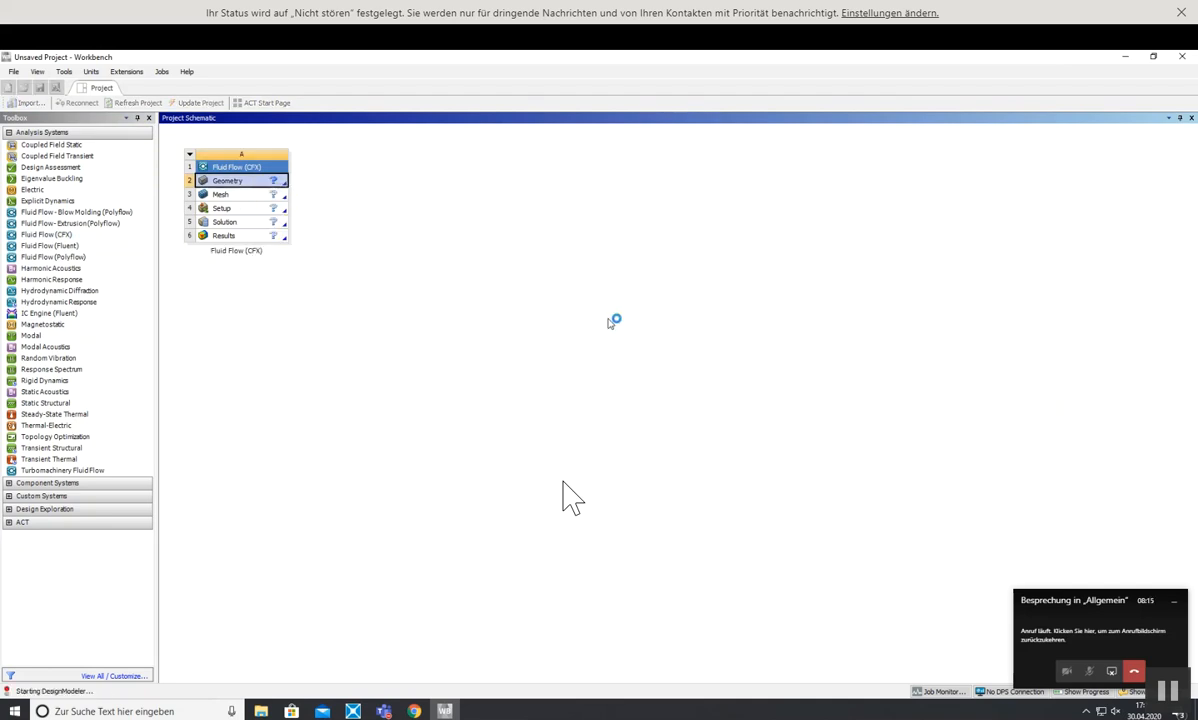
pyautogui.click(691, 493)
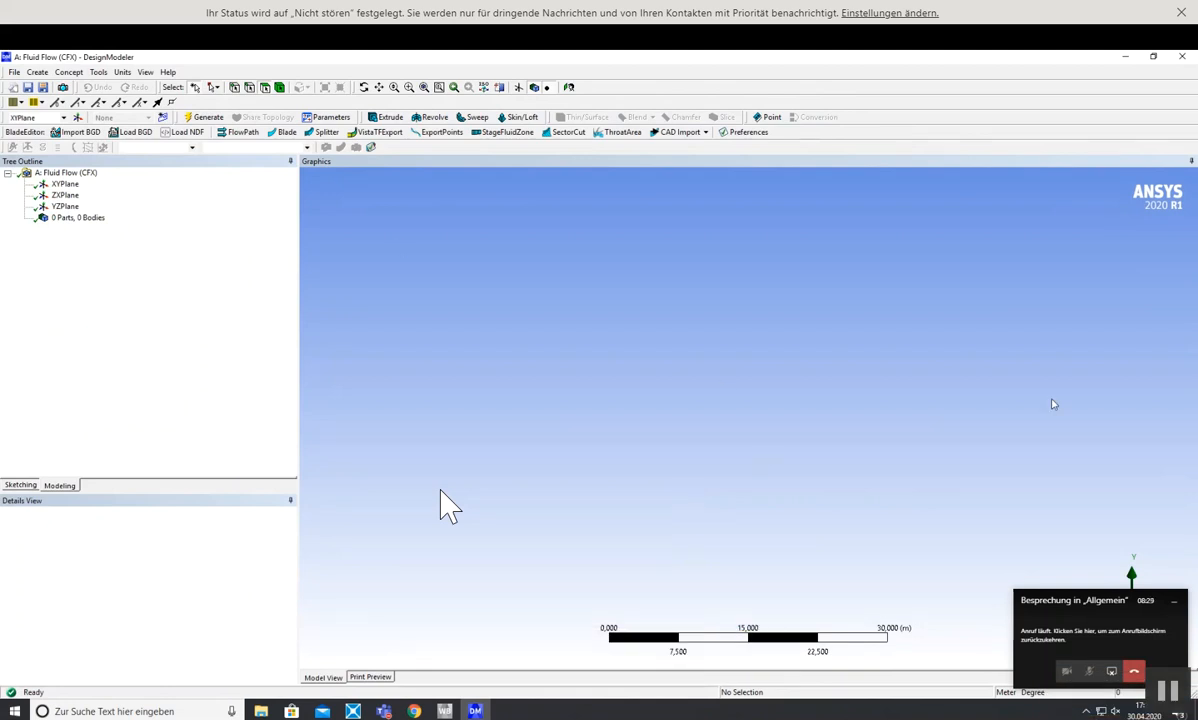
pyautogui.click(1174, 601)
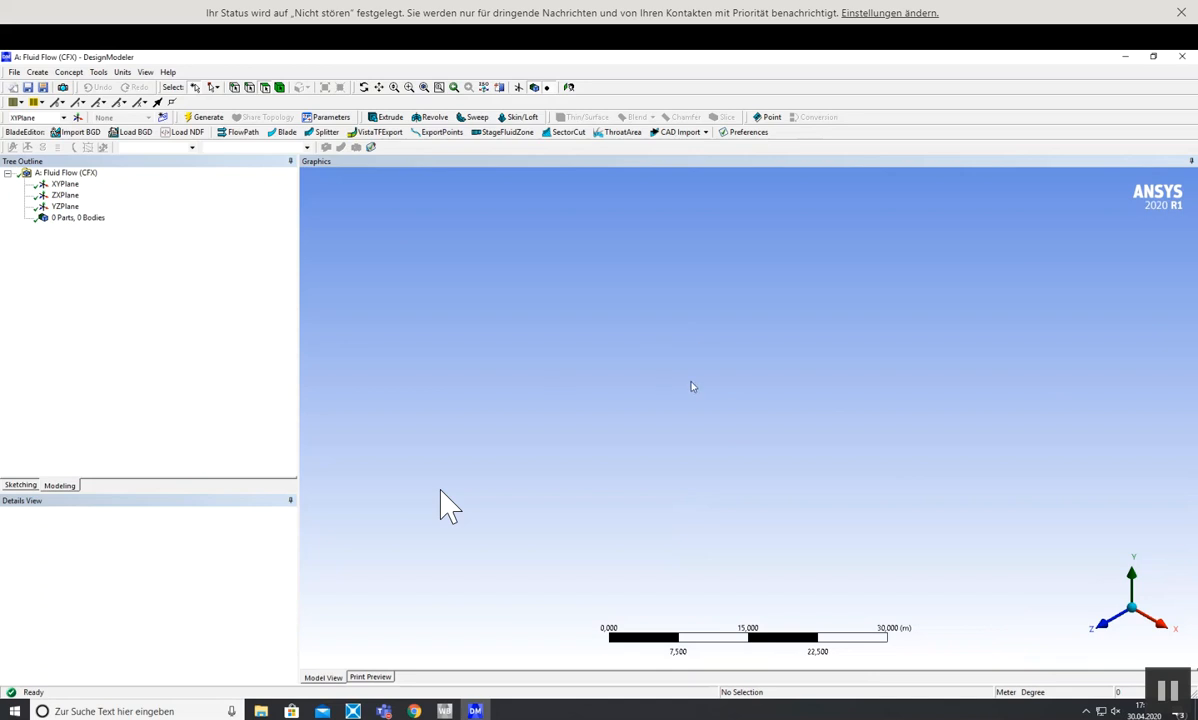
# - Examine the orientation of the XY, ZX and YZ planes in the model view
pyautogui.click(64, 184)
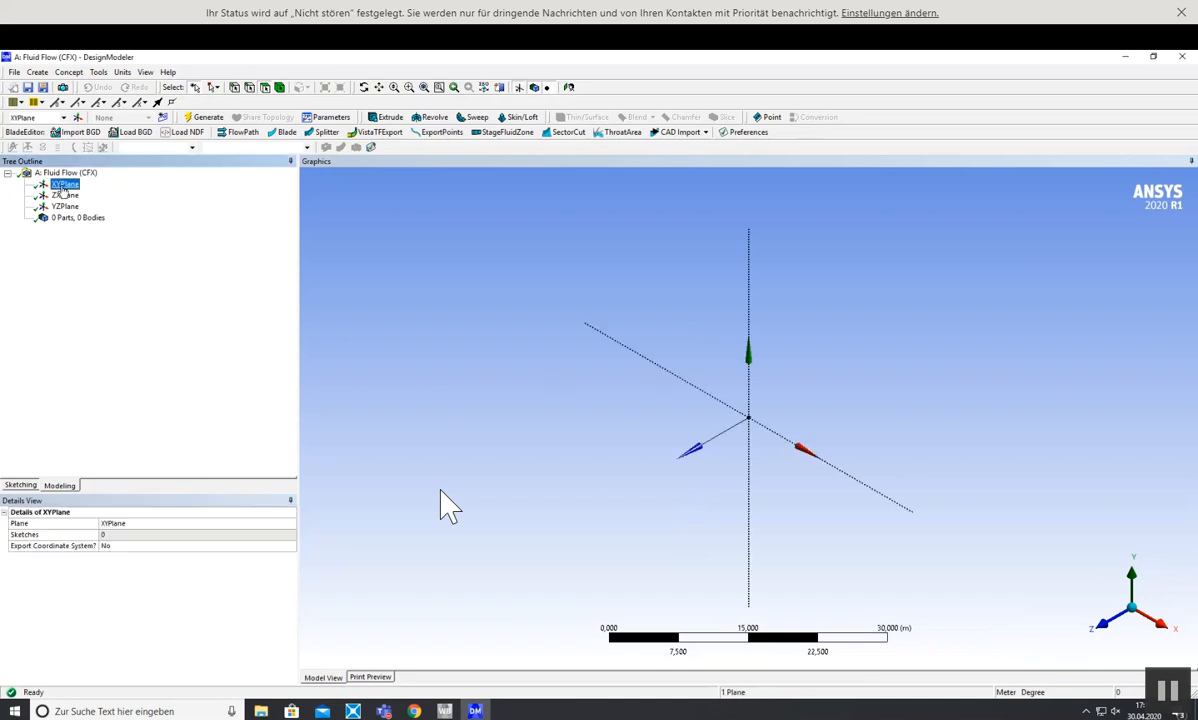
pyautogui.click(66, 195)
pyautogui.click(65, 206)
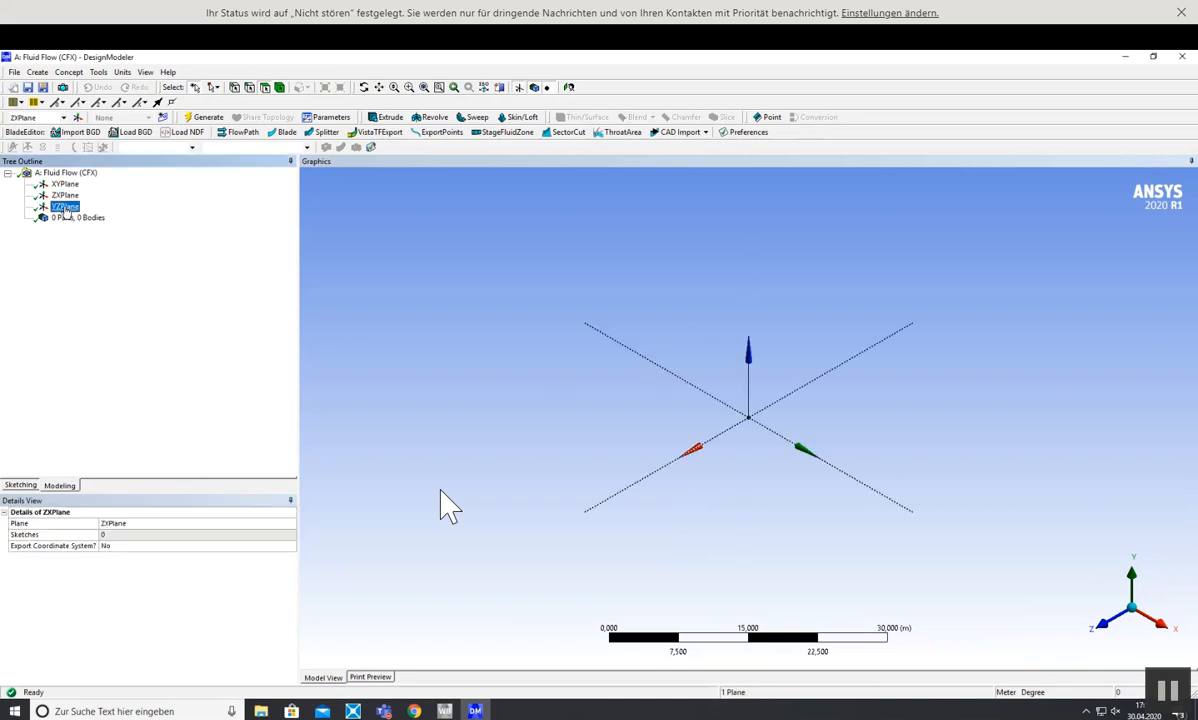
pyautogui.click(66, 195)
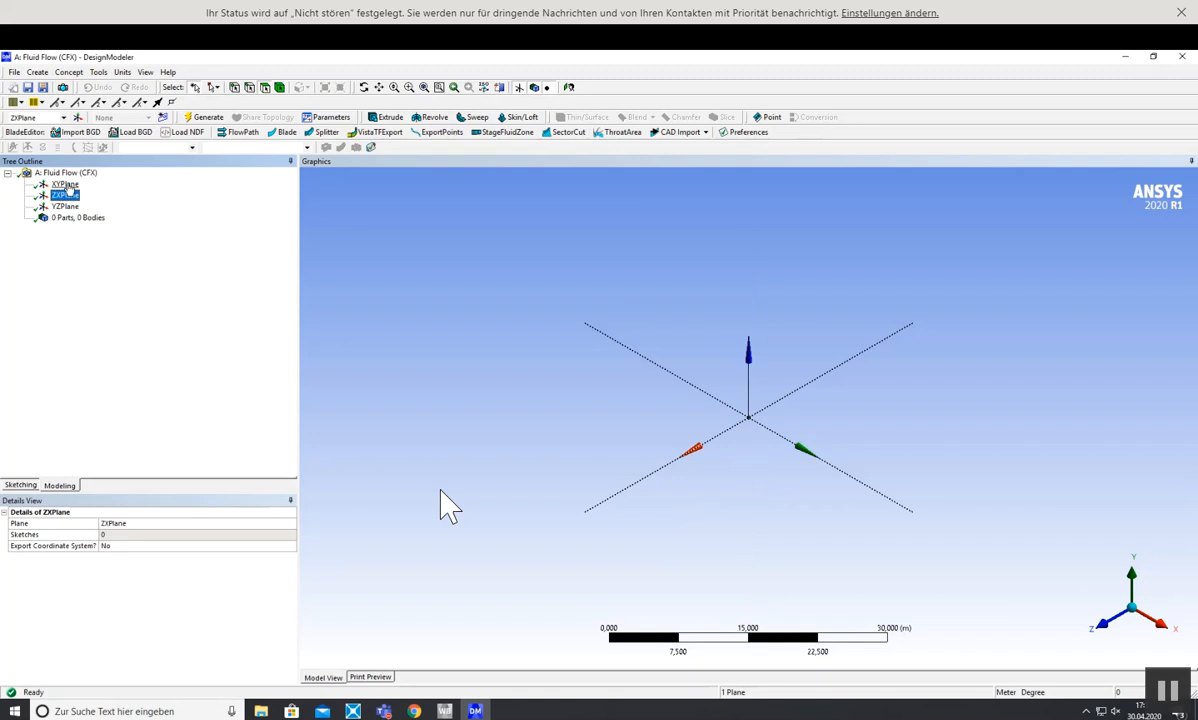
pyautogui.click(66, 186)
pyautogui.moveTo(505, 436); pyautogui.dragTo(624, 423, button='middle')
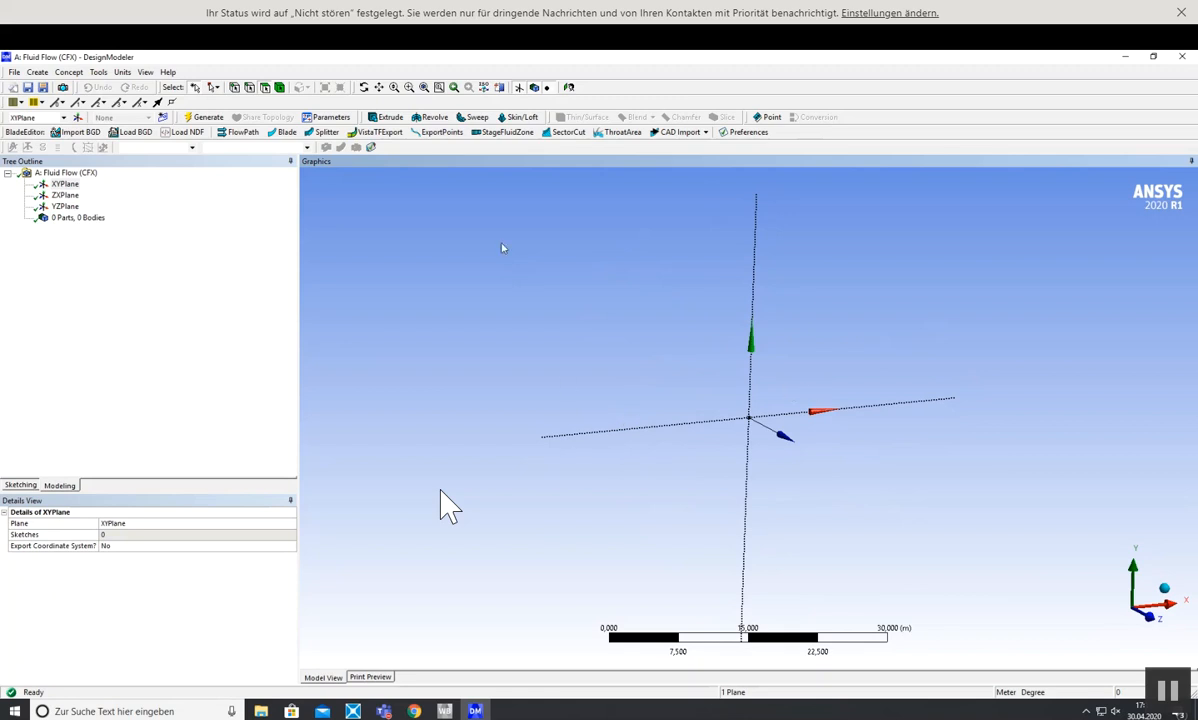
pyautogui.scroll(2, 690, 374)
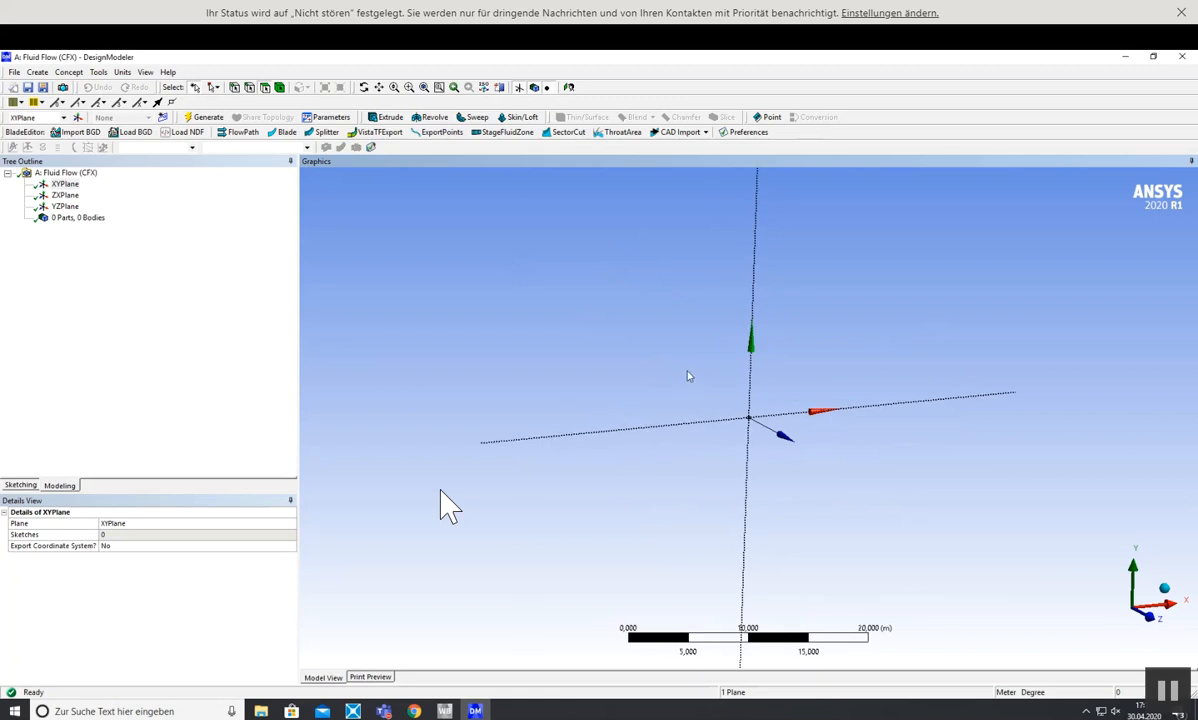
pyautogui.moveTo(852, 495); pyautogui.dragTo(815, 495)
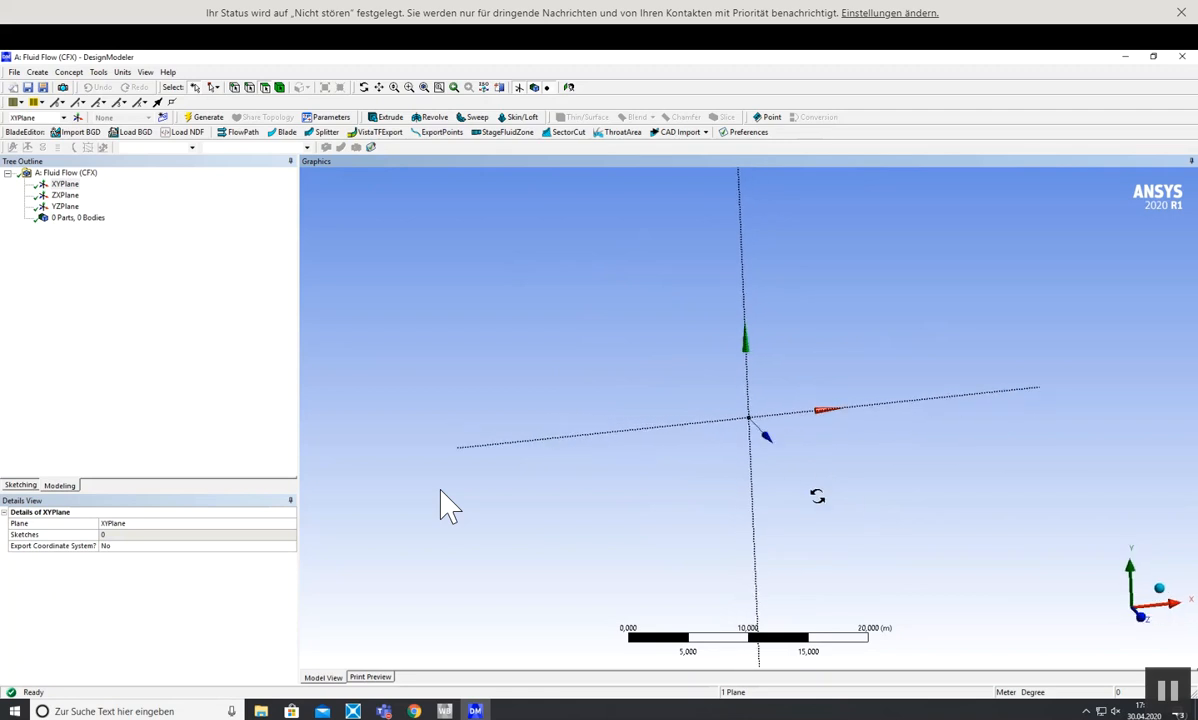
# - Sketch a rectangle around the origin on the XY plane
pyautogui.click(70, 185)
pyautogui.click(19, 485)
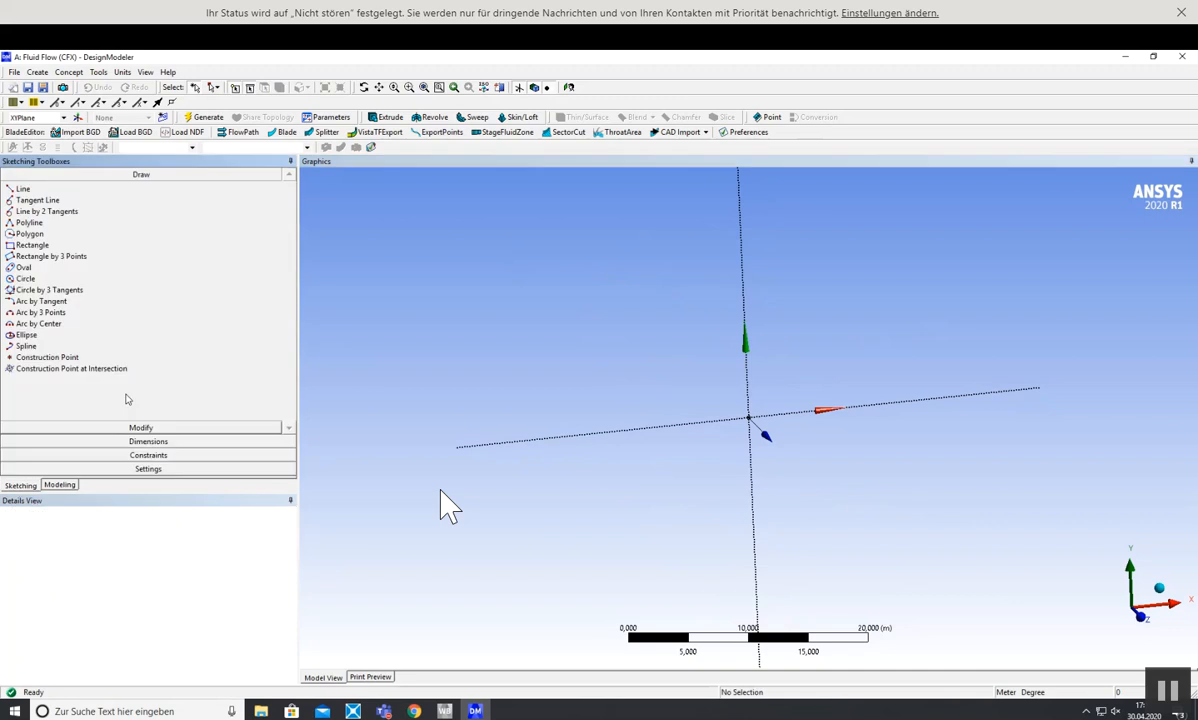
pyautogui.click(43, 249)
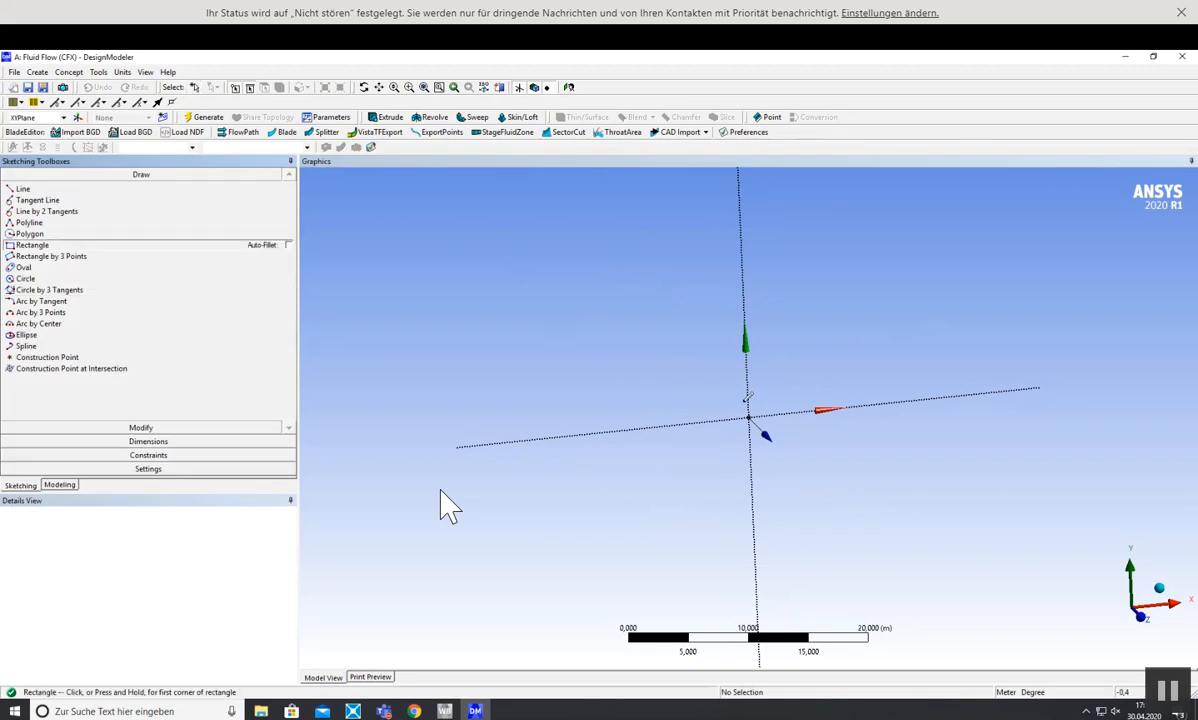
pyautogui.click(748, 417)
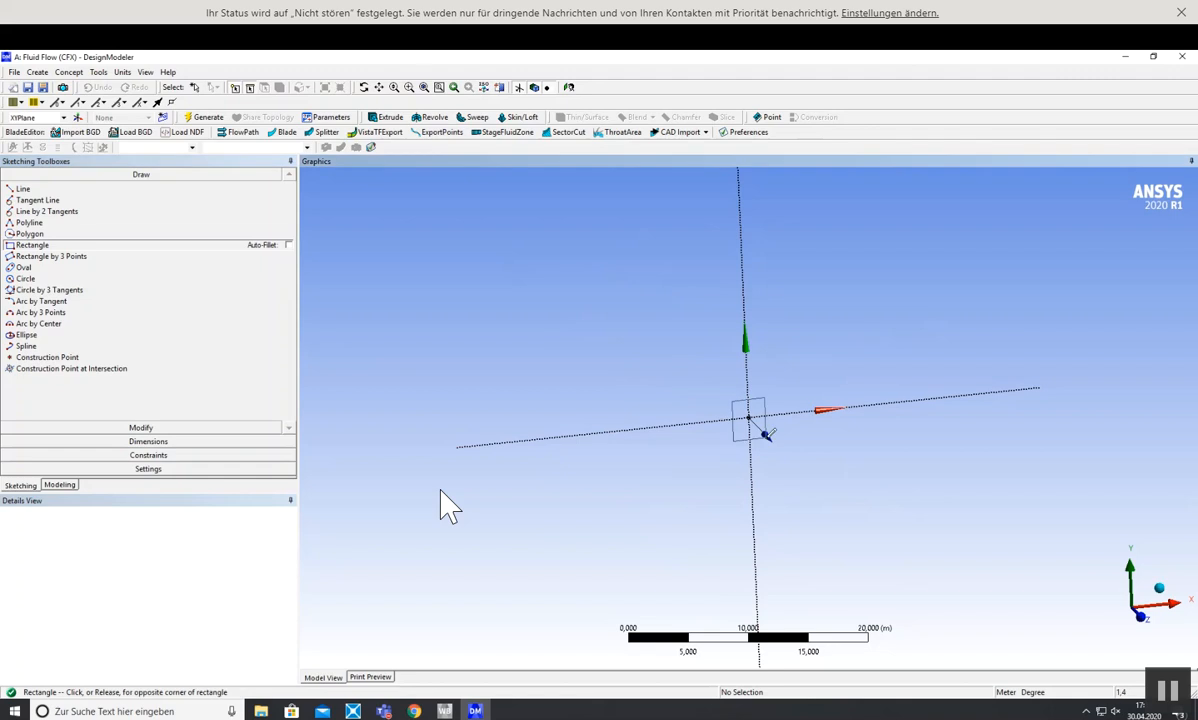
pyautogui.click(731, 401)
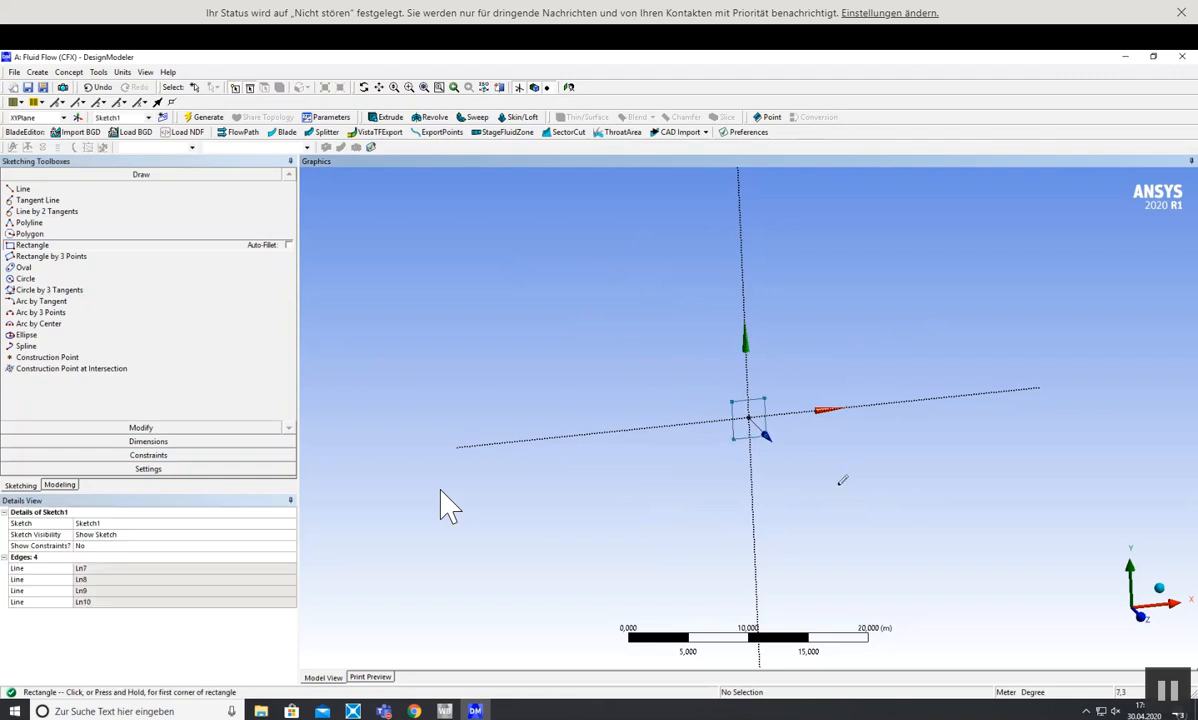
# - Undo the rectangle drawn around the origin
pyautogui.scroll(5, 797, 460)
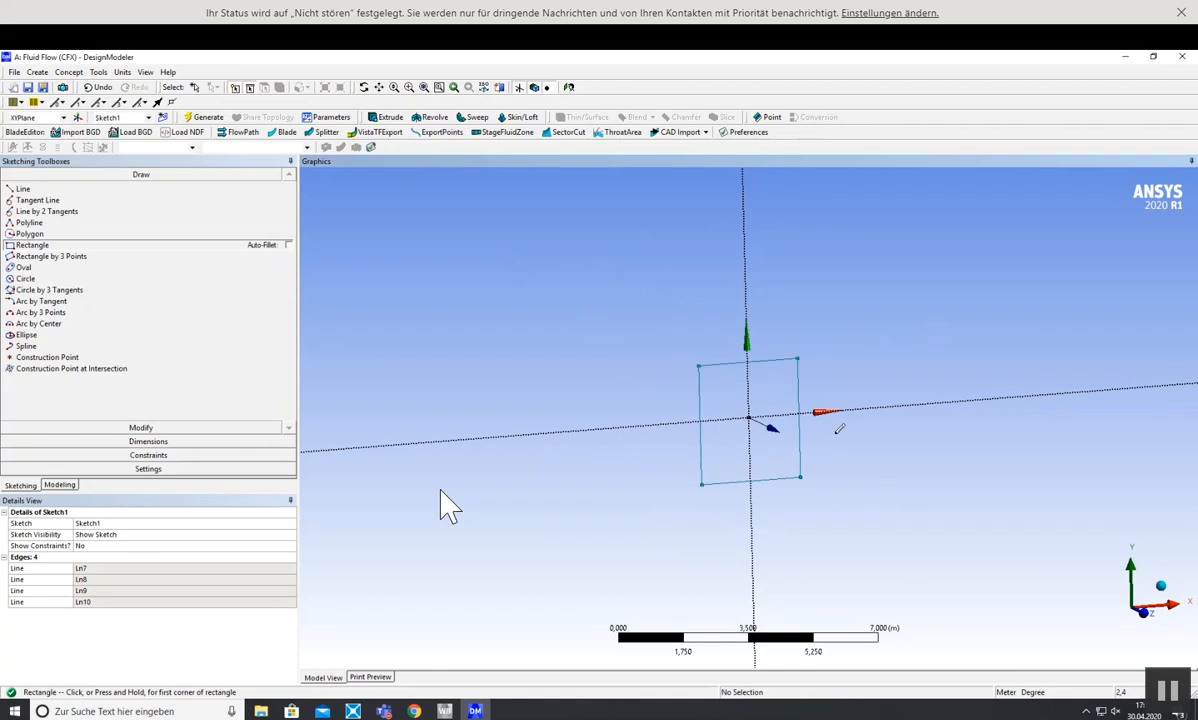
pyautogui.click(98, 88)
pyautogui.scroll(6, 816, 367)
pyautogui.scroll(3, 816, 367)
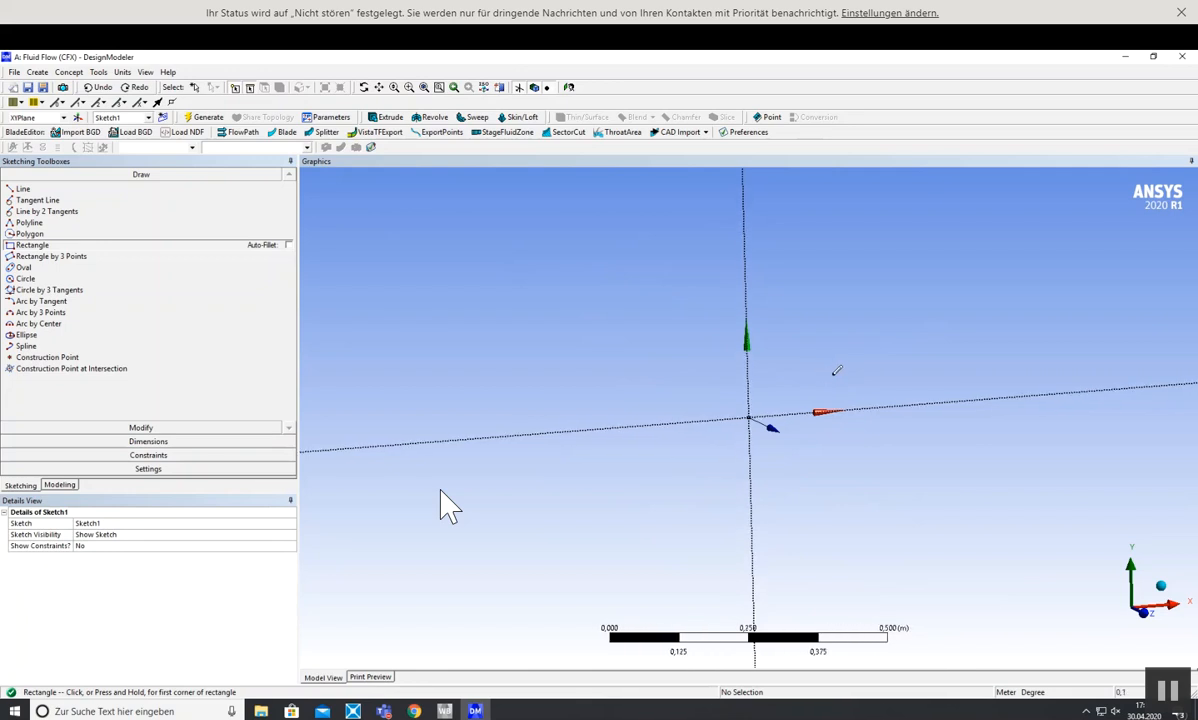
# - Review the pipe geometries and loss coefficients in the Chrome exercise PDF, and return to DesignModeler
pyautogui.click(414, 711)
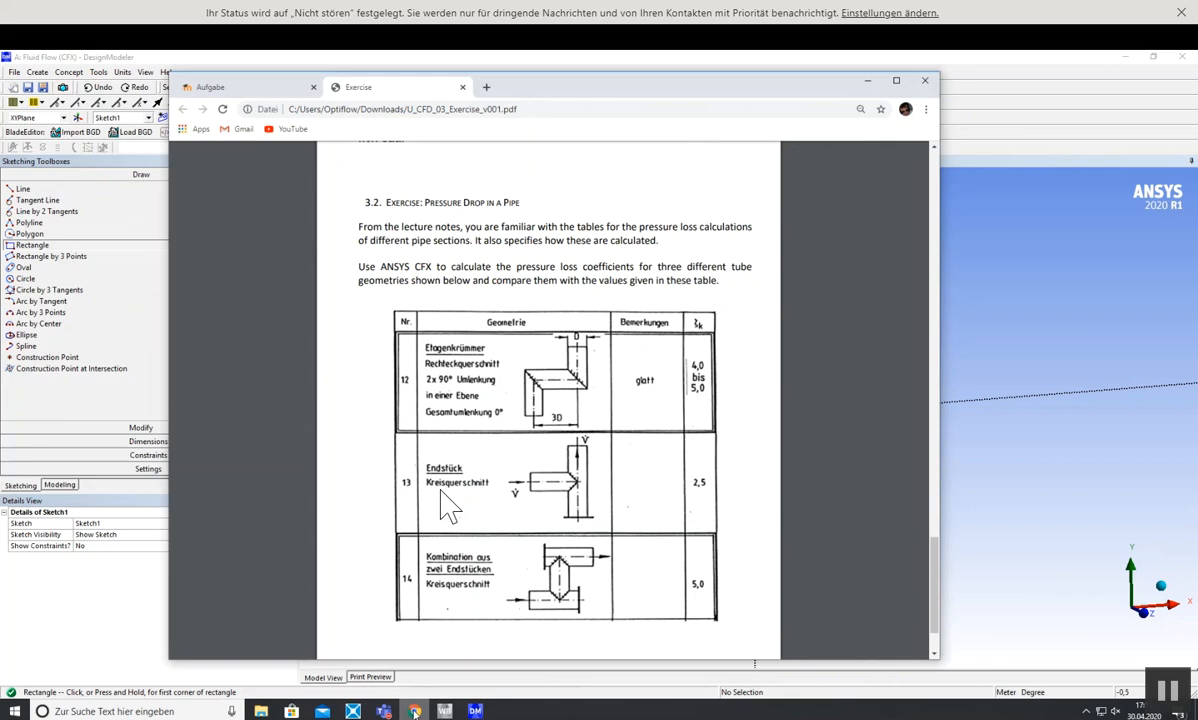
pyautogui.scroll(-1, 476, 449)
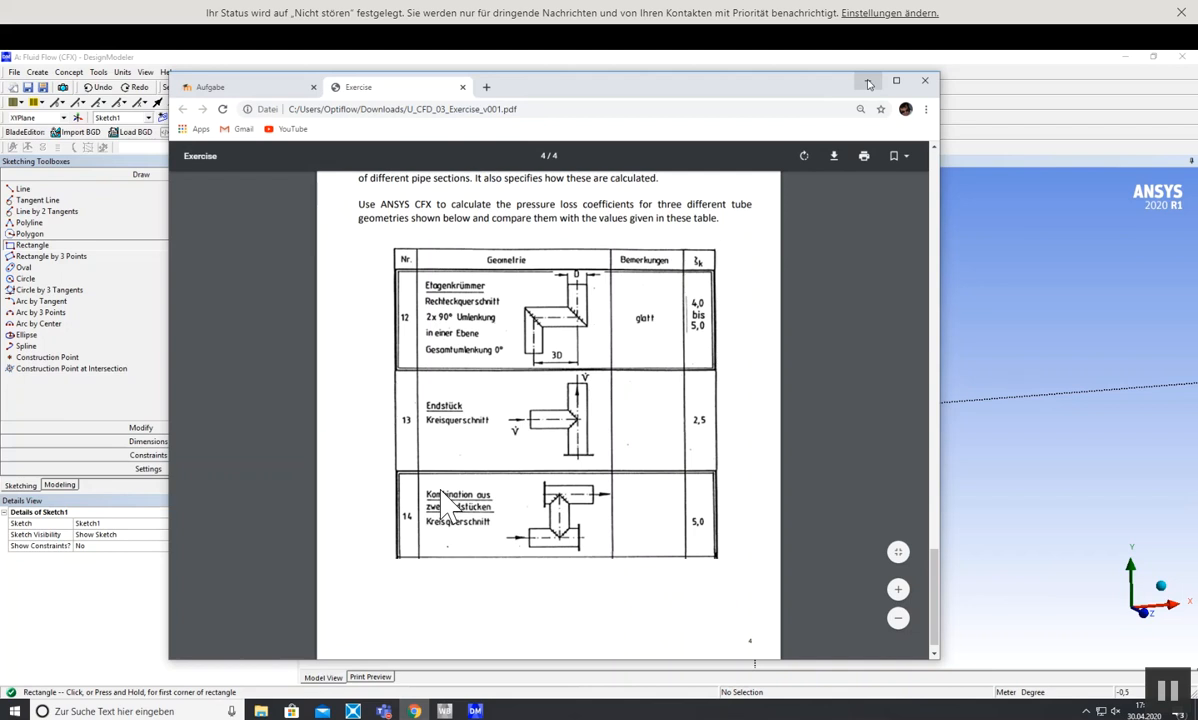
pyautogui.scroll(3, 441, 491)
pyautogui.scroll(-3, 441, 491)
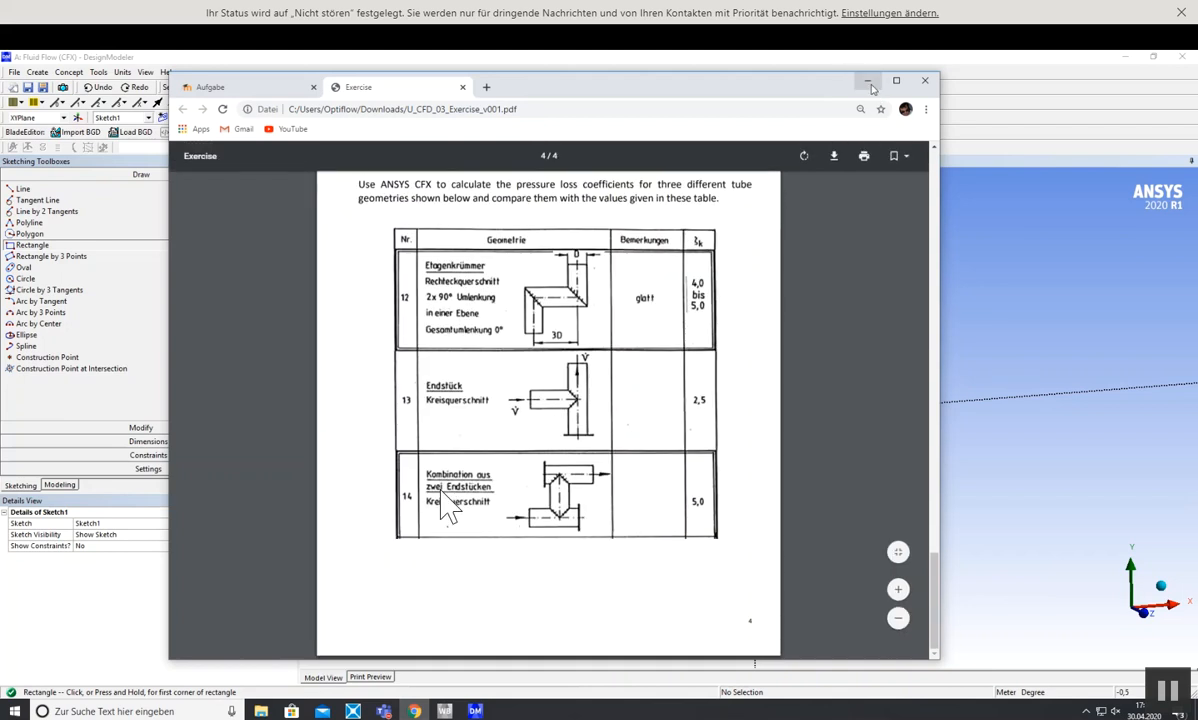
pyautogui.hotkey('alt', 'Tab')
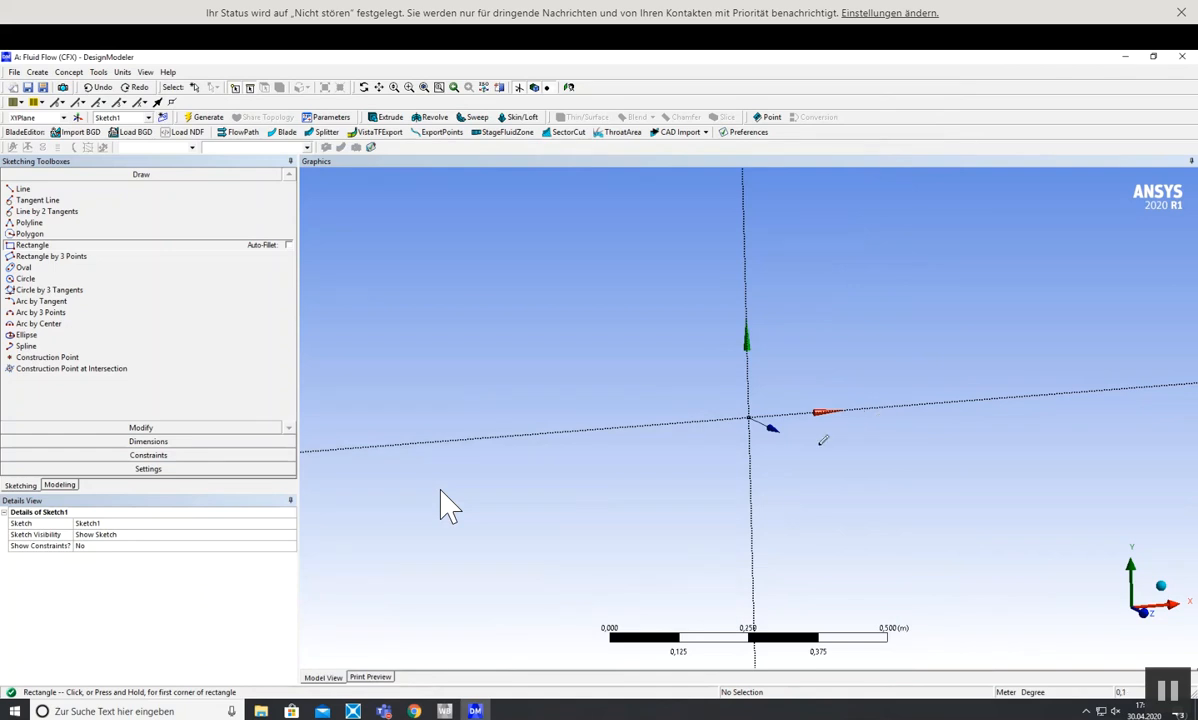
# - Sketch a rectangle about 0.12 m wide around the origin on the XY plane
pyautogui.scroll(4, 834, 447)
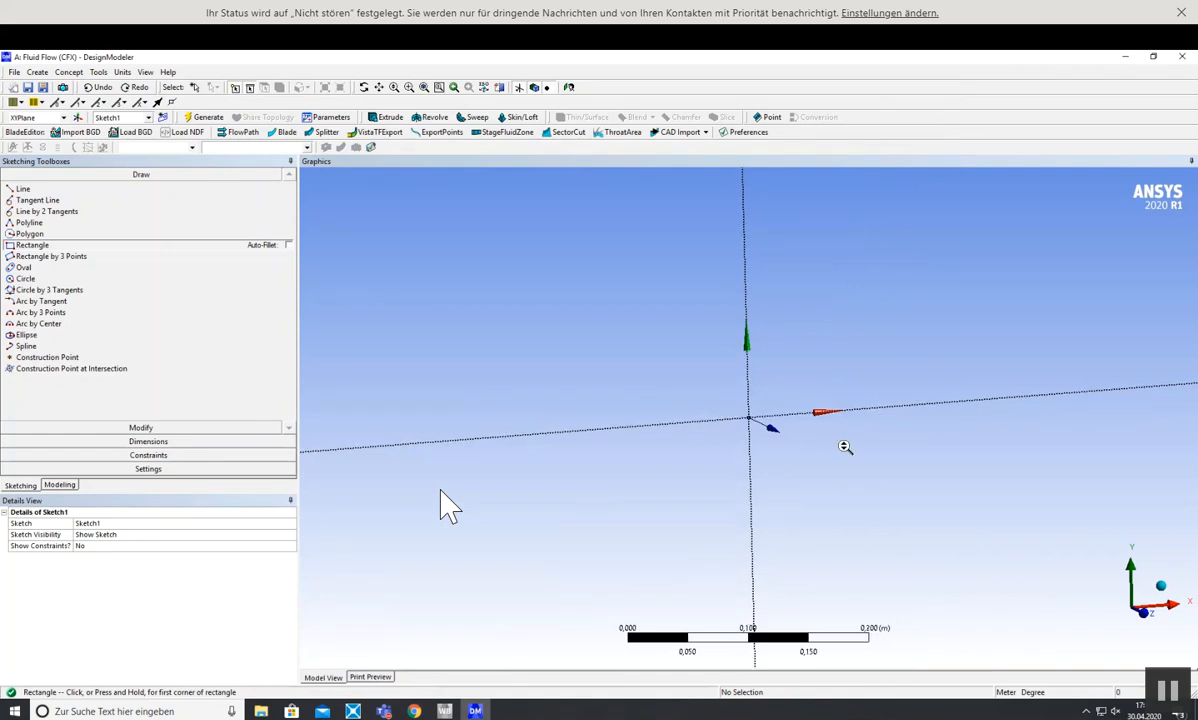
pyautogui.click(679, 368)
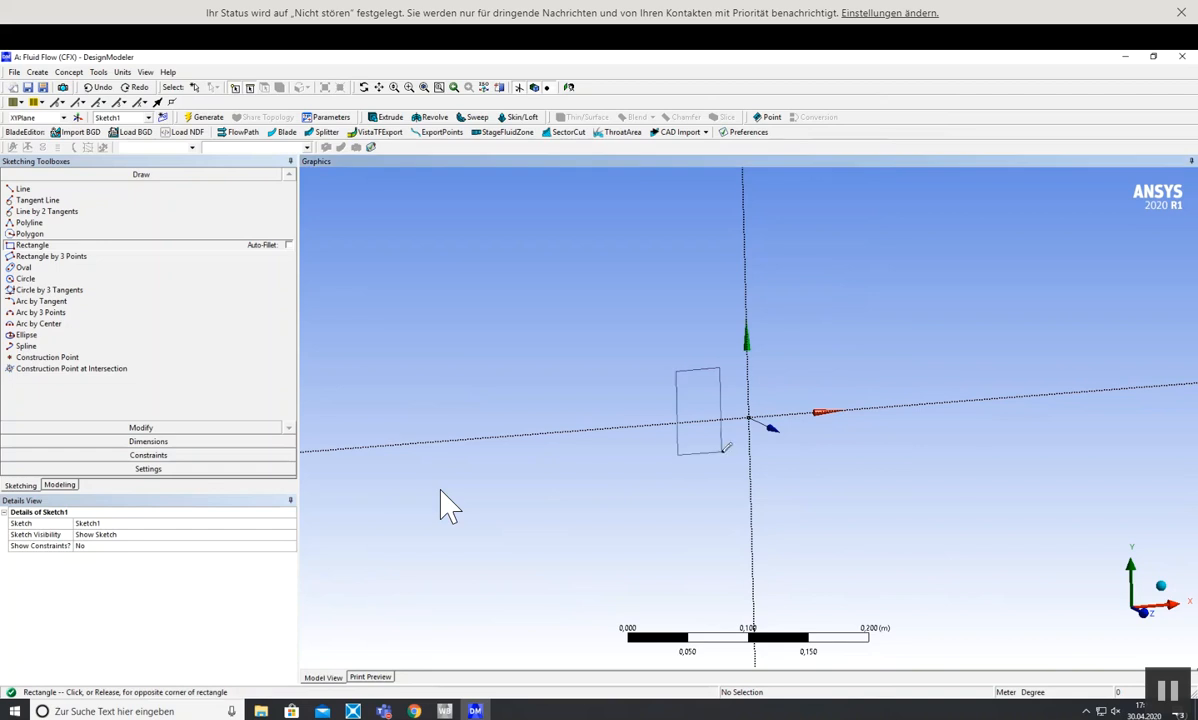
pyautogui.click(820, 478)
pyautogui.moveTo(923, 535)
pyautogui.mouseDown(button='middle')
pyautogui.moveTo(877, 500)
pyautogui.moveTo(932, 521)
pyautogui.mouseUp(button='middle')
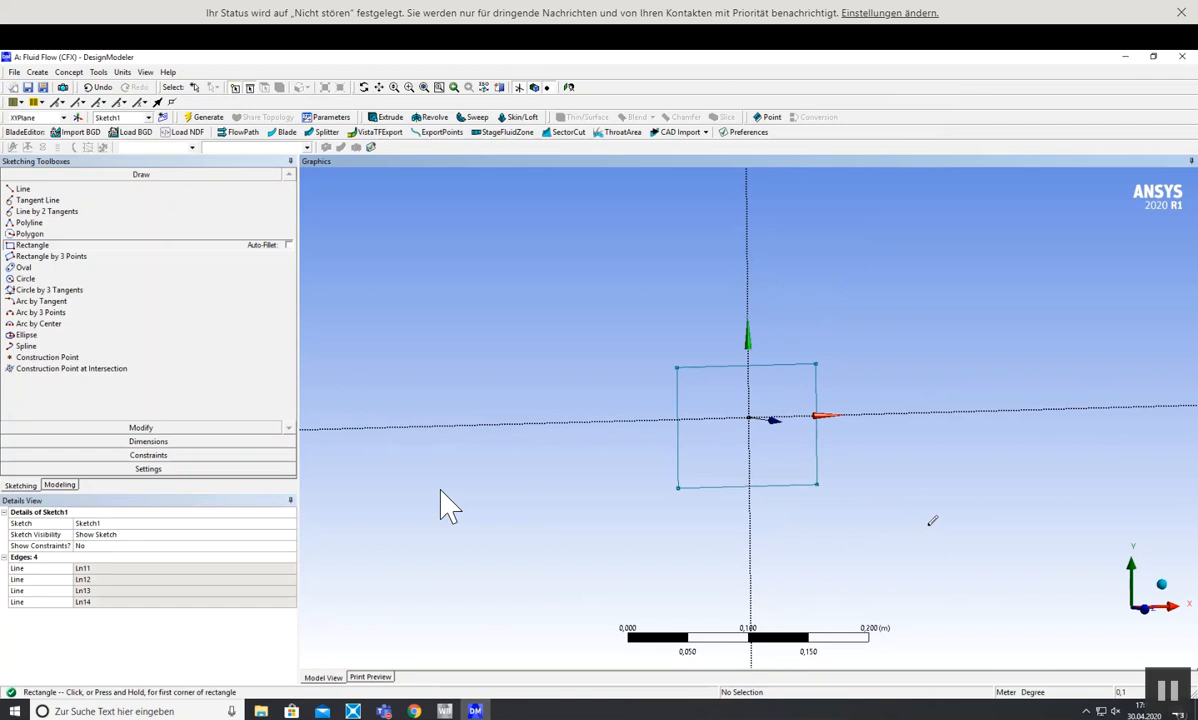
# - Add a horizontal dimension from the vertical axis to the rectangle's right edge and set it to 0.25 m
pyautogui.click(181, 442)
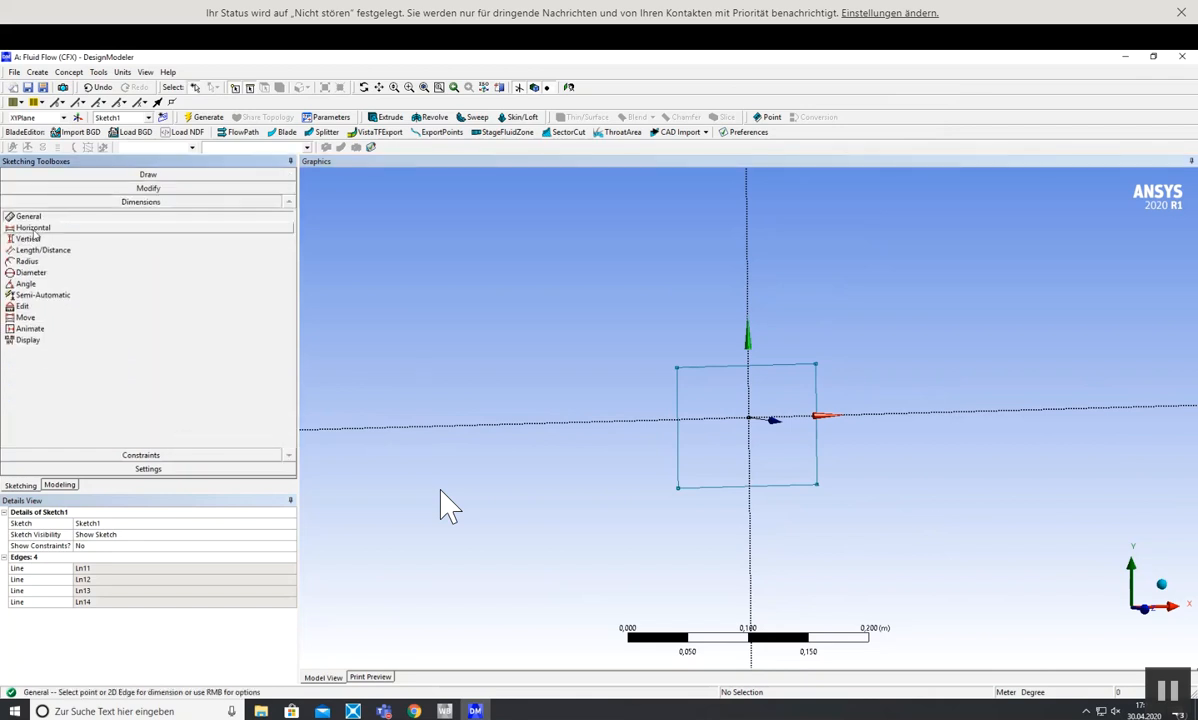
pyautogui.click(32, 228)
pyautogui.click(748, 256)
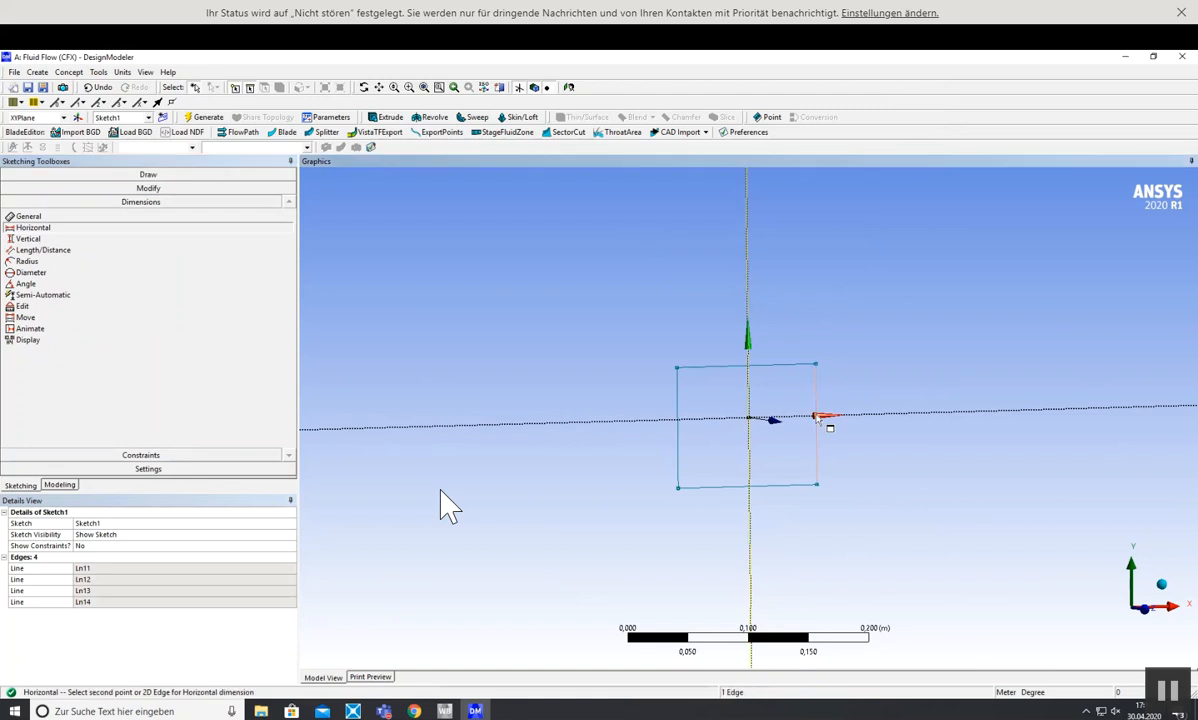
pyautogui.click(817, 404)
pyautogui.click(824, 376)
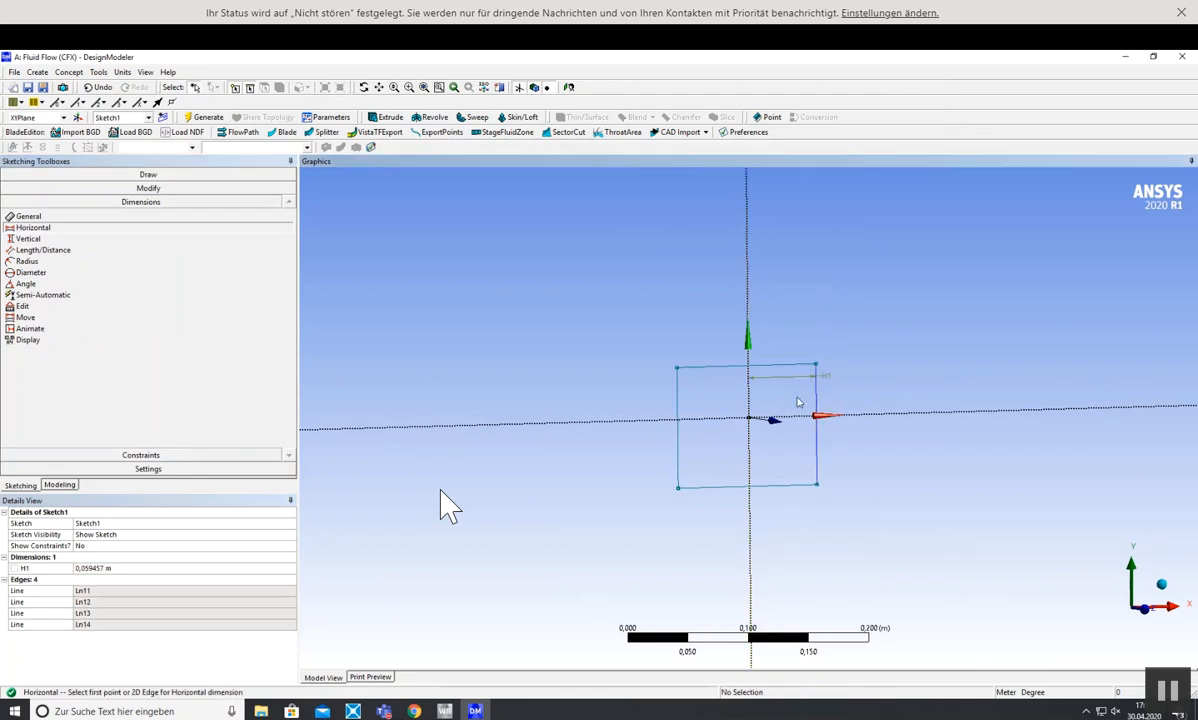
pyautogui.click(110, 568)
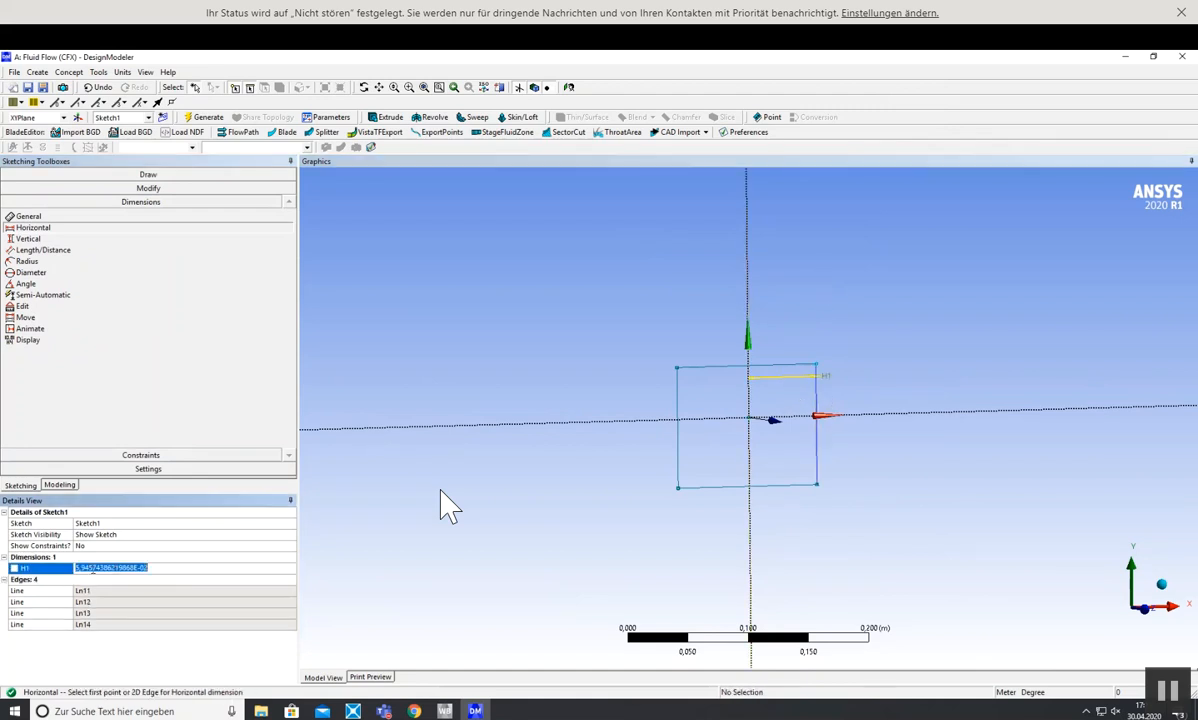
pyautogui.click(92, 568)
pyautogui.click(63, 569)
pyautogui.write('0,25')
pyautogui.press('Return')
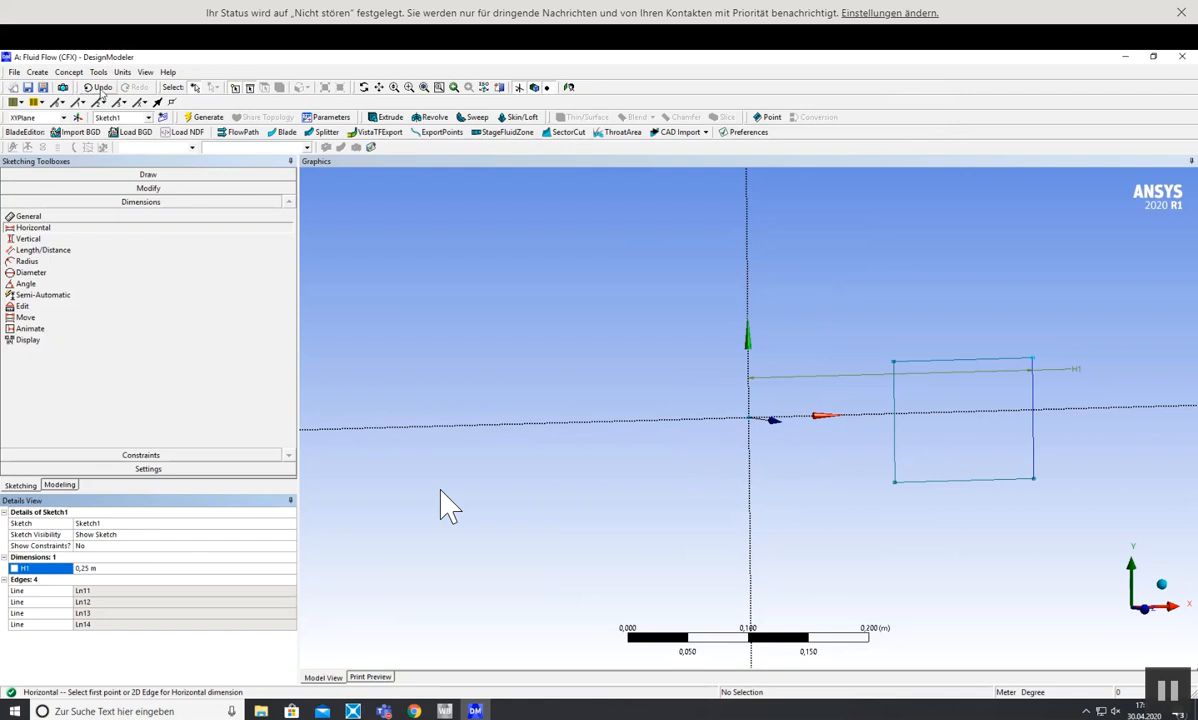
# - Try to dimension the rectangle's lower-left corner horizontally from the vertical axis
pyautogui.click(895, 483)
pyautogui.click(750, 535)
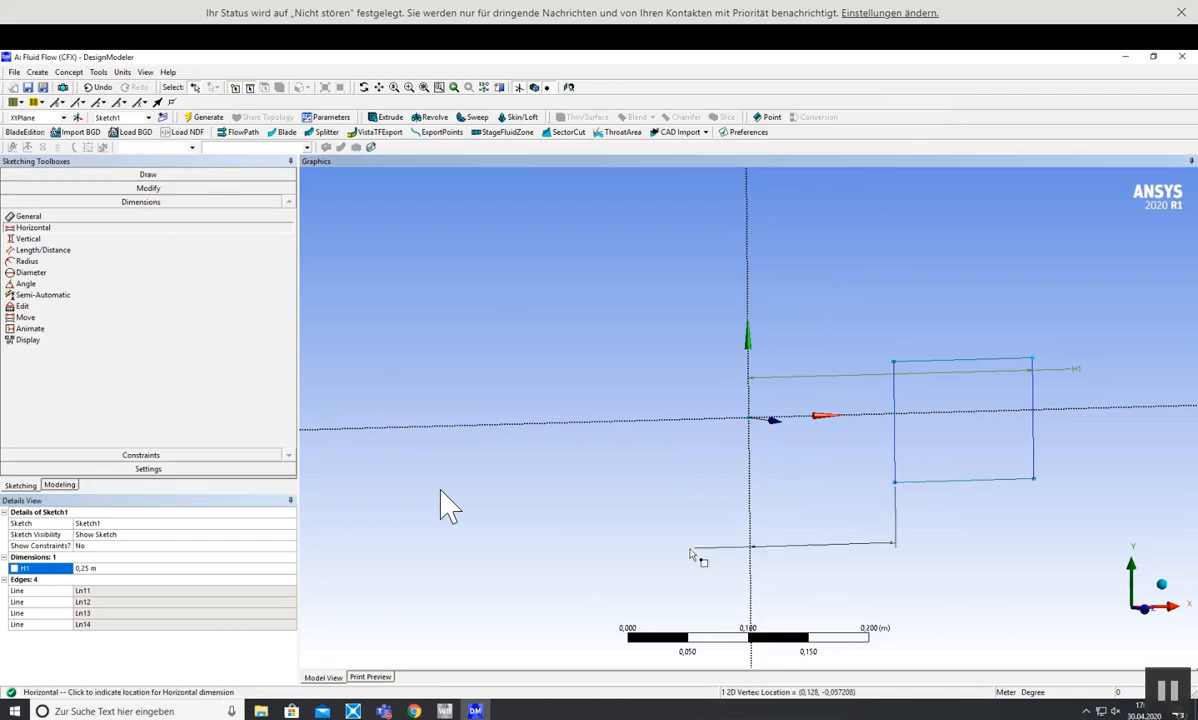
pyautogui.click(690, 552)
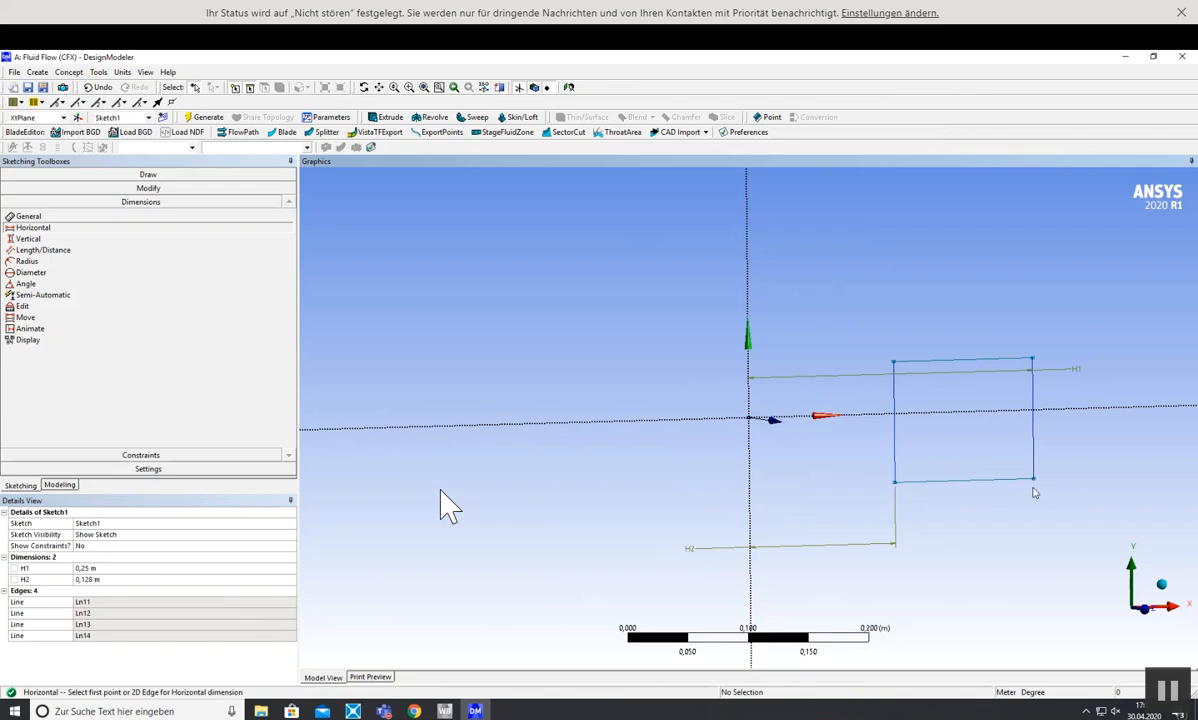
pyautogui.click(99, 88)
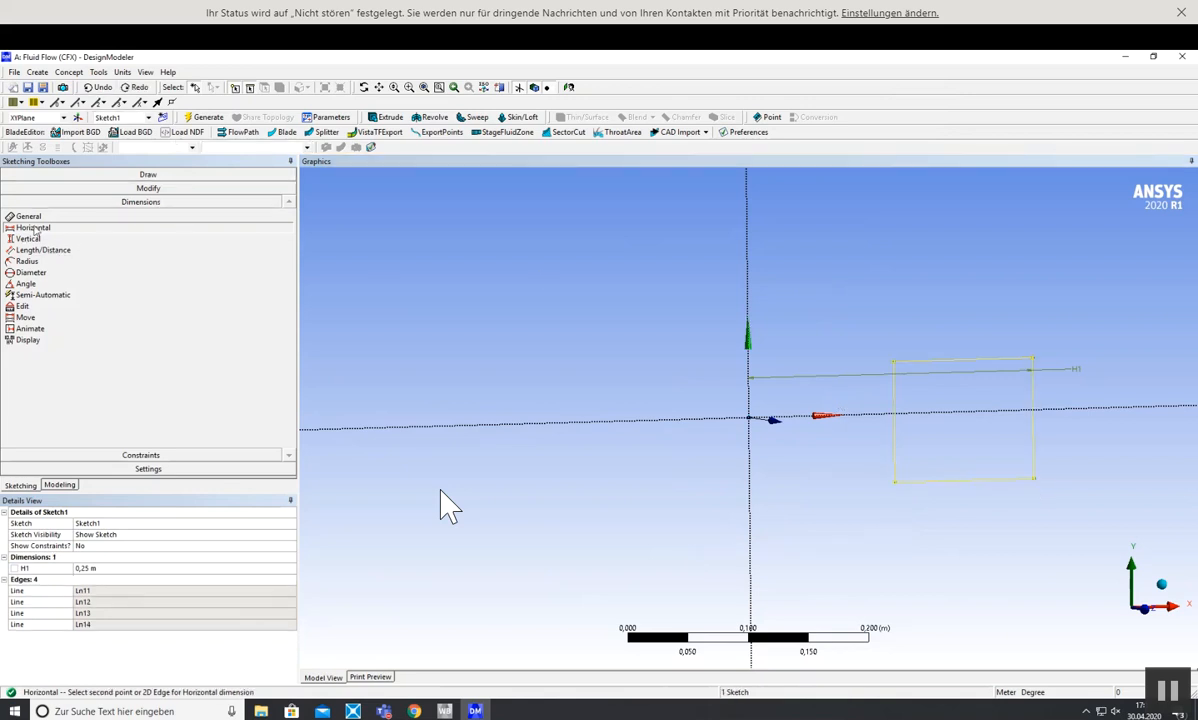
# - Pull the rectangle's lower-left corner across the vertical axis so that the rectangle encloses the origin
pyautogui.click(40, 188)
pyautogui.click(24, 270)
pyautogui.moveTo(893, 481); pyautogui.dragTo(480, 665)
pyautogui.scroll(-4, 924, 497)
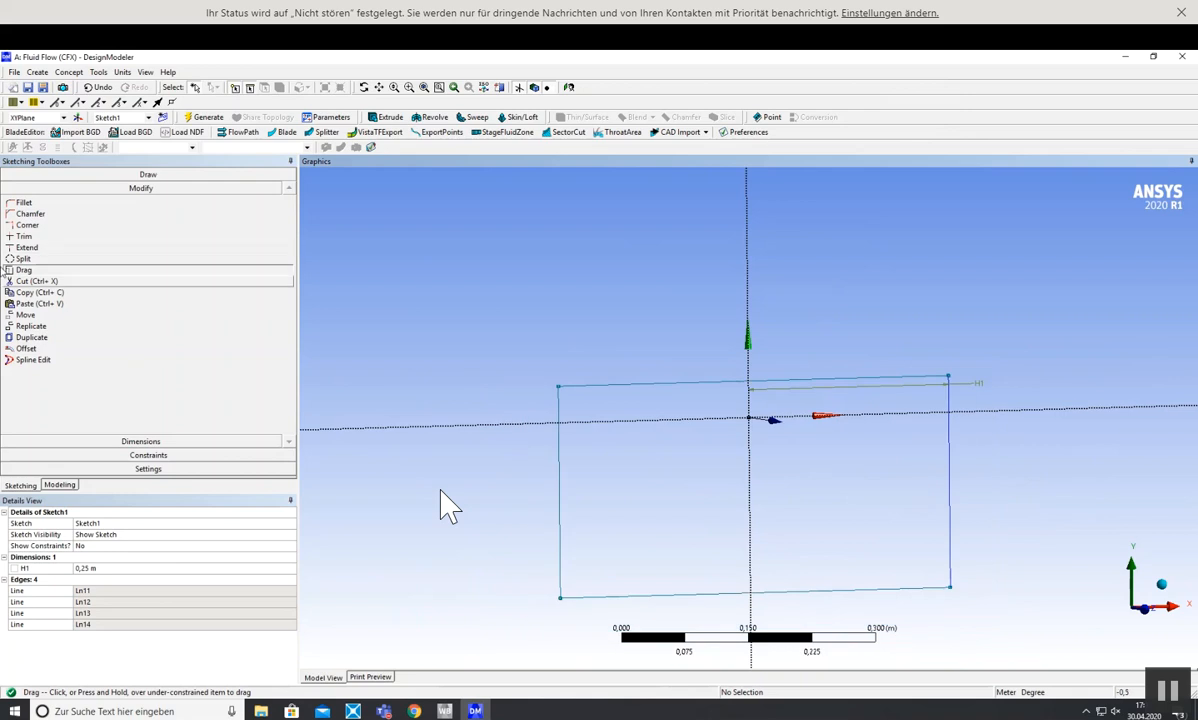
# - Add a horizontal dimension from the vertical axis to the rectangle's left edge and set it to 0.25 m
pyautogui.click(120, 442)
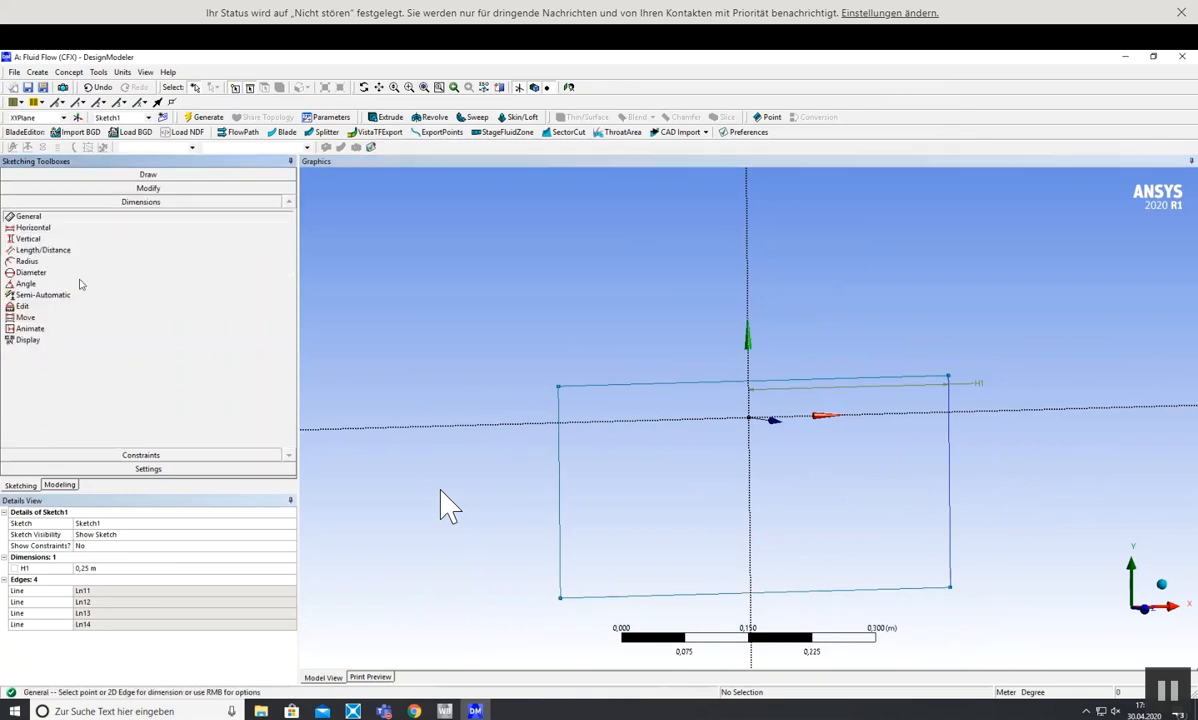
pyautogui.click(40, 228)
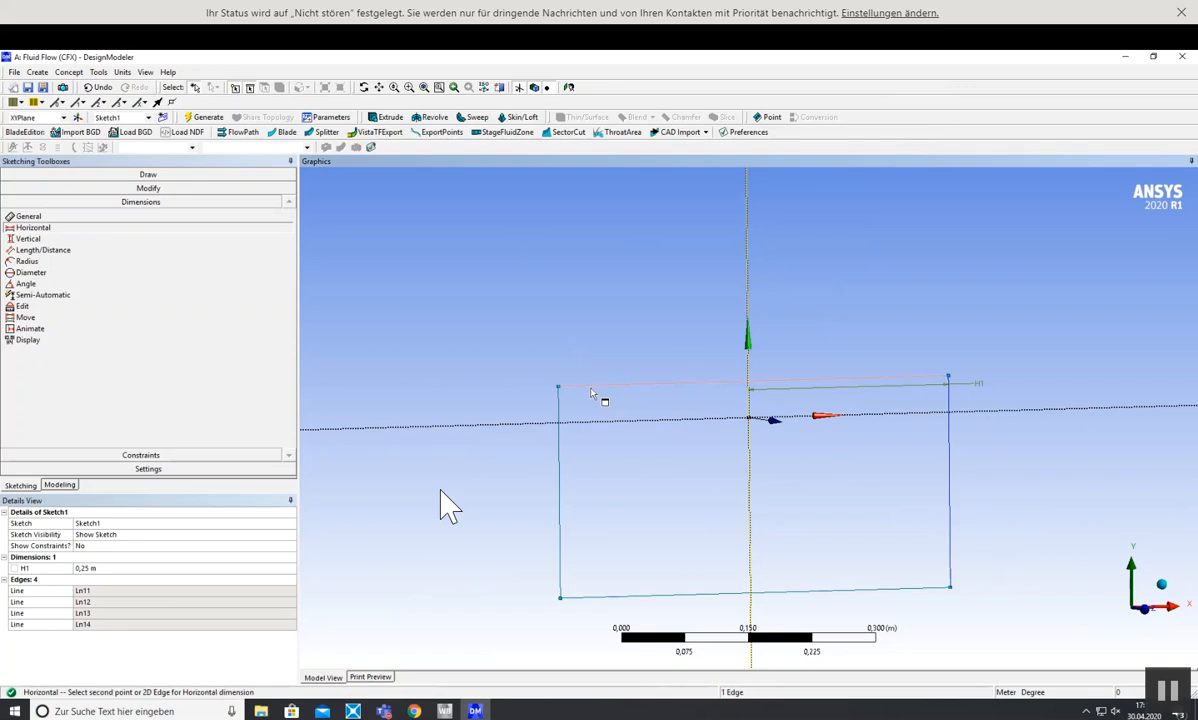
pyautogui.click(559, 408)
pyautogui.click(559, 408)
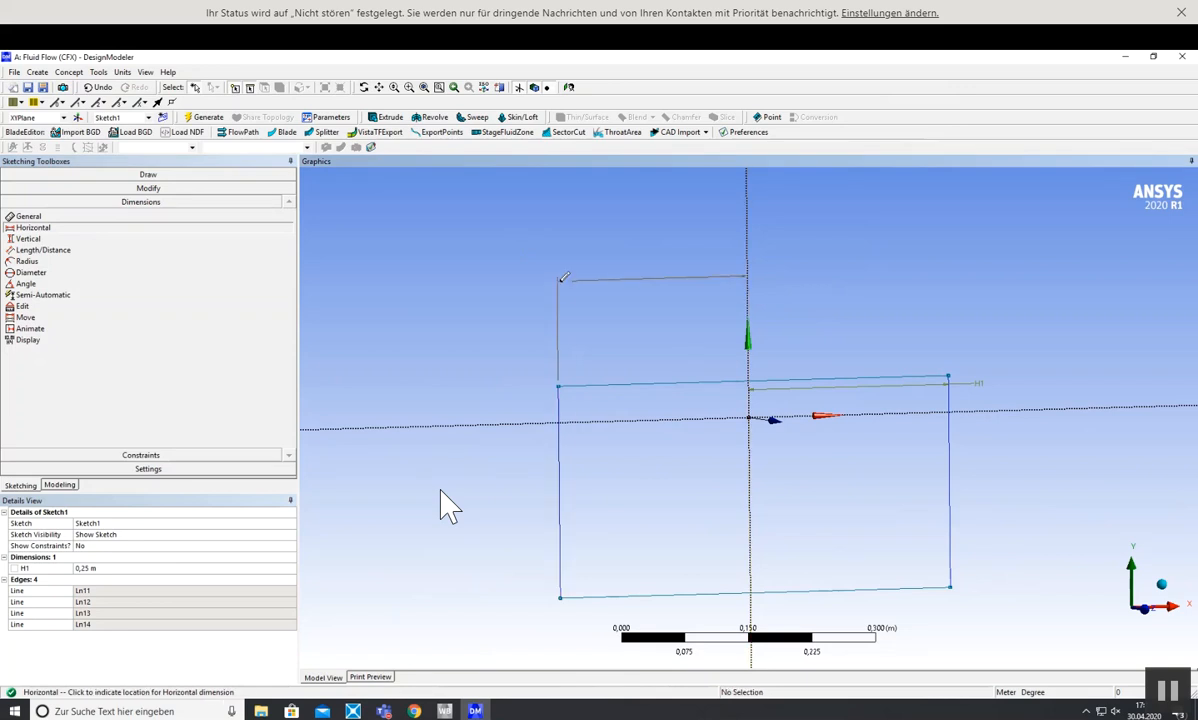
pyautogui.click(561, 282)
pyautogui.click(108, 580)
pyautogui.moveTo(86, 580); pyautogui.dragTo(183, 581)
pyautogui.write('5')
pyautogui.press('Return')
pyautogui.moveTo(393, 397)
pyautogui.mouseDown(button='middle')
pyautogui.moveTo(396, 356)
pyautogui.moveTo(449, 372)
pyautogui.moveTo(442, 399)
pyautogui.moveTo(414, 390)
pyautogui.mouseUp(button='middle')
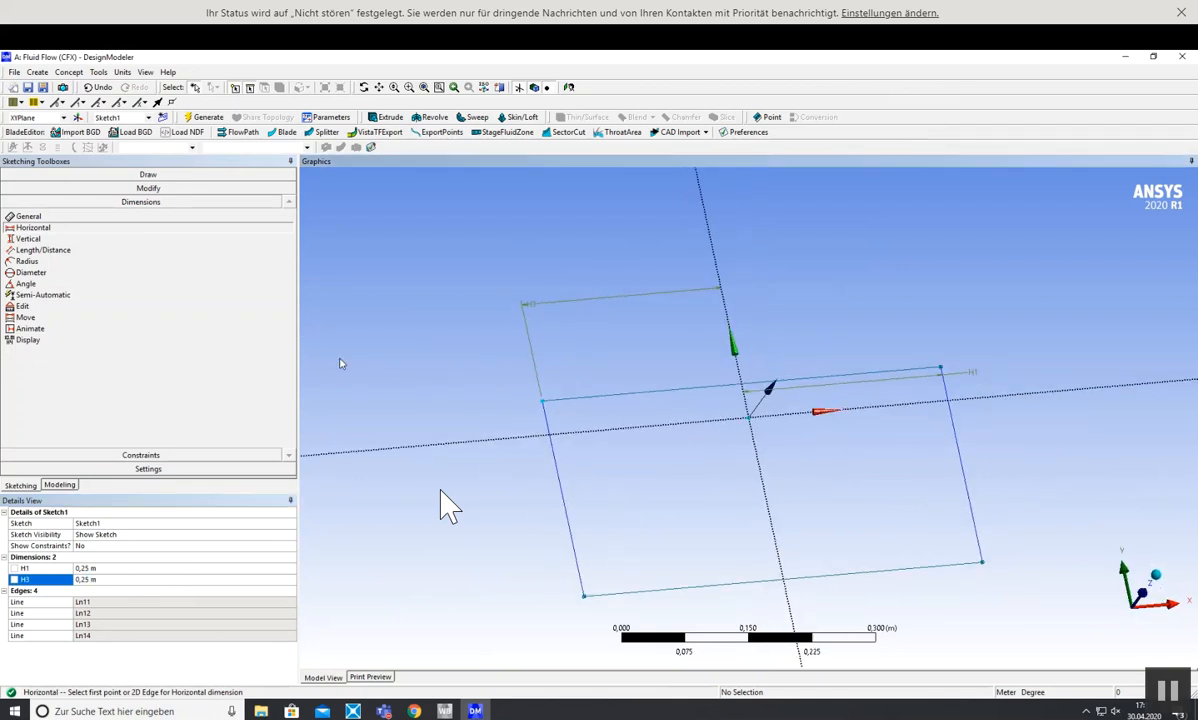
# - Add a vertical dimension from the horizontal axis to the rectangle's top edge and set it to 0.25 m
pyautogui.click(55, 238)
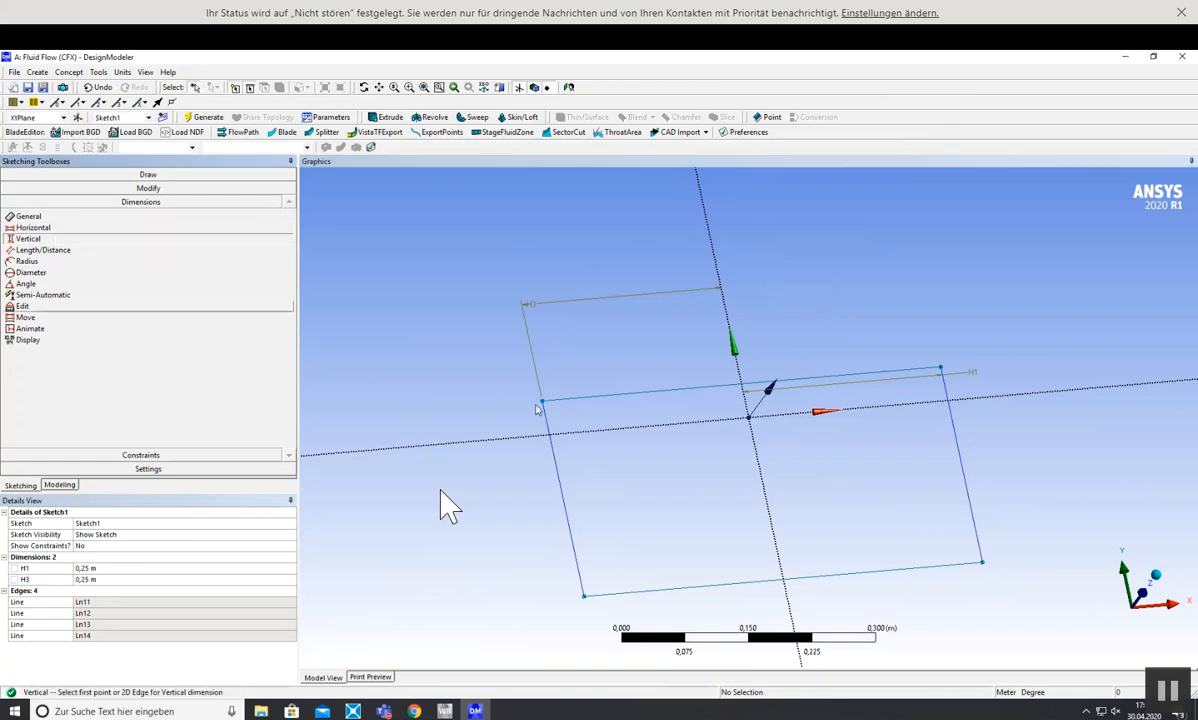
pyautogui.click(600, 437)
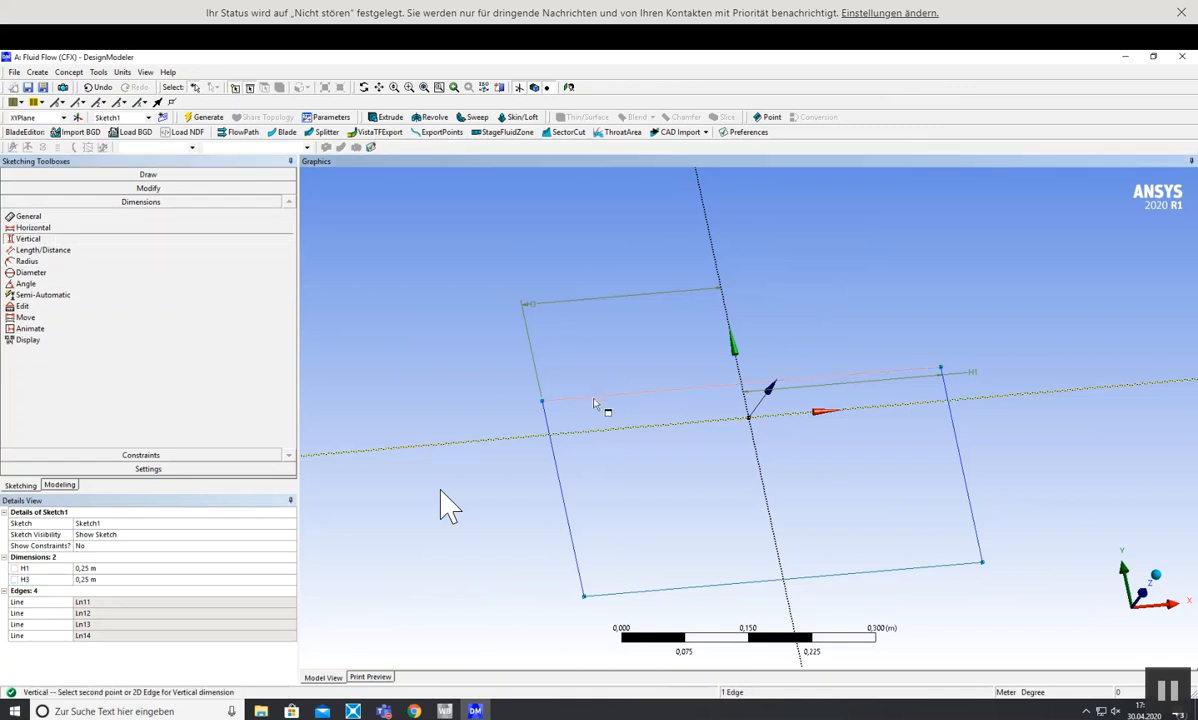
pyautogui.click(593, 403)
pyautogui.click(446, 416)
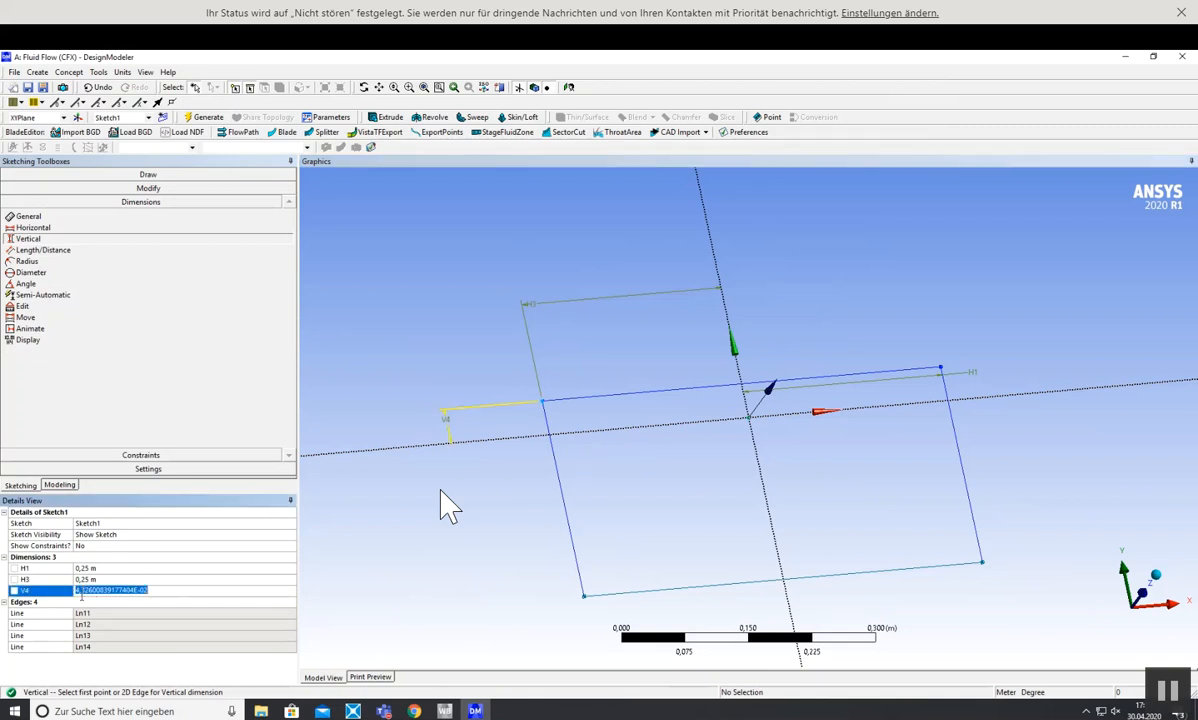
pyautogui.write('0,25')
pyautogui.press('Return')
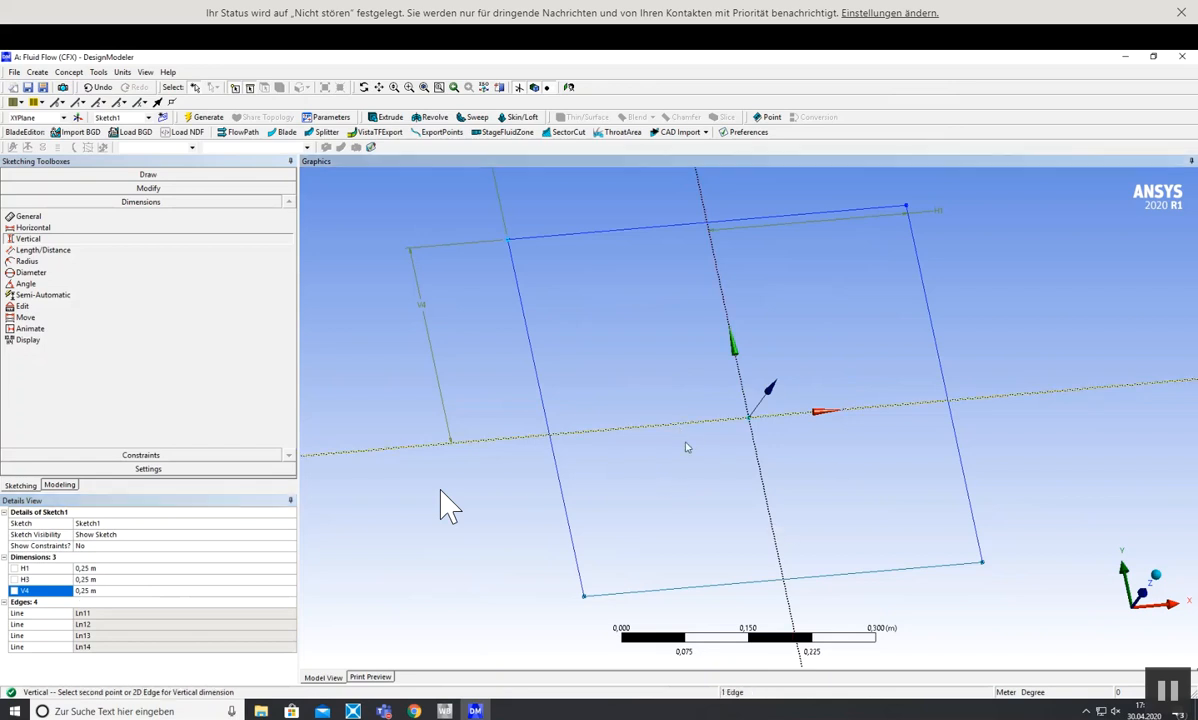
# - Dimension the rectangle's bottom edge 0.25 m vertically from the horizontal axis and generate the sketch
pyautogui.click(702, 589)
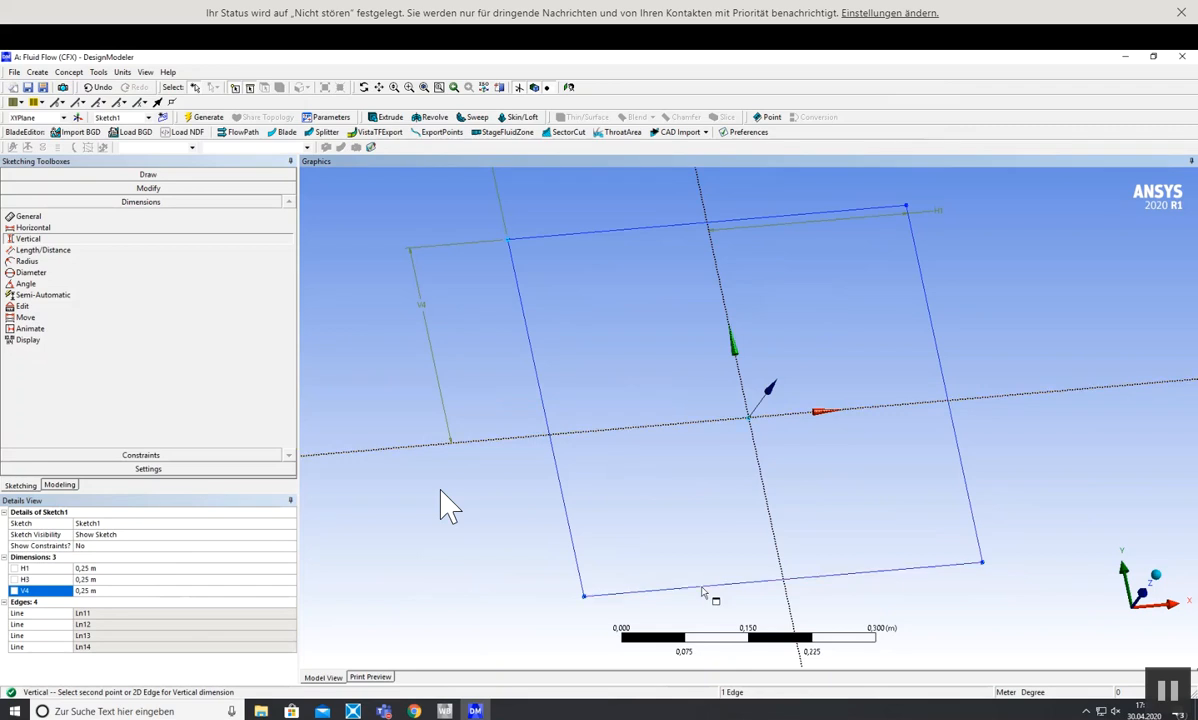
pyautogui.click(484, 605)
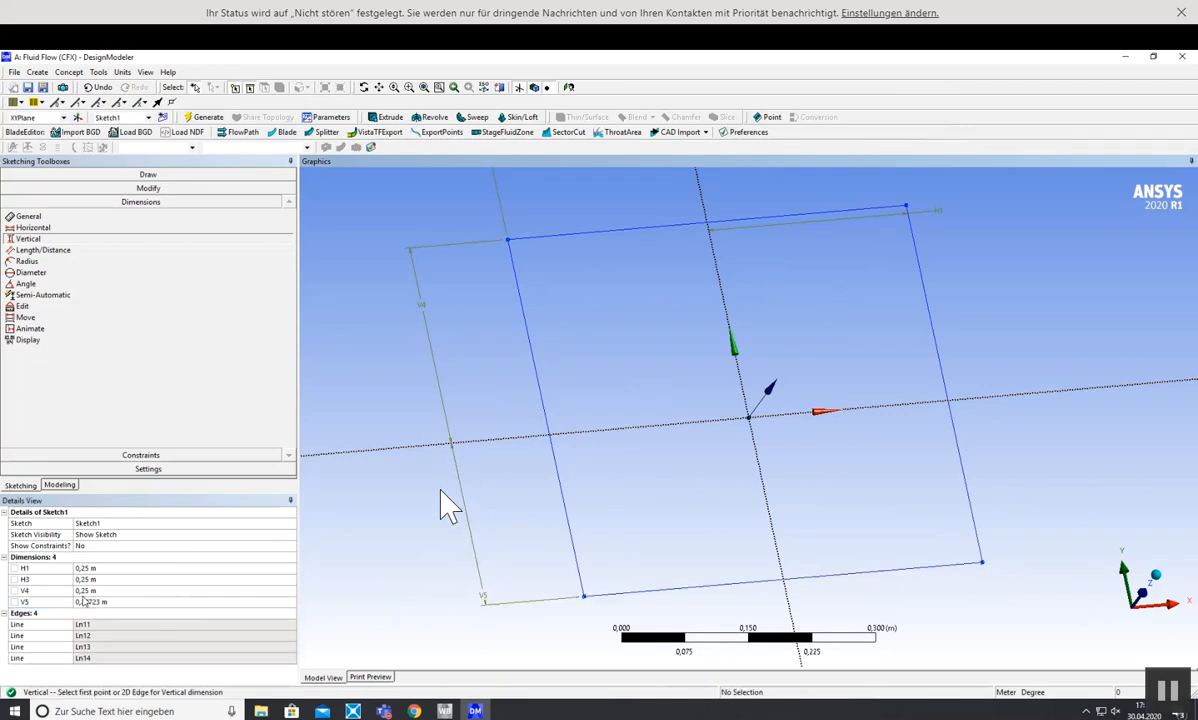
pyautogui.moveTo(87, 603); pyautogui.dragTo(170, 603)
pyautogui.write('5')
pyautogui.press('Return')
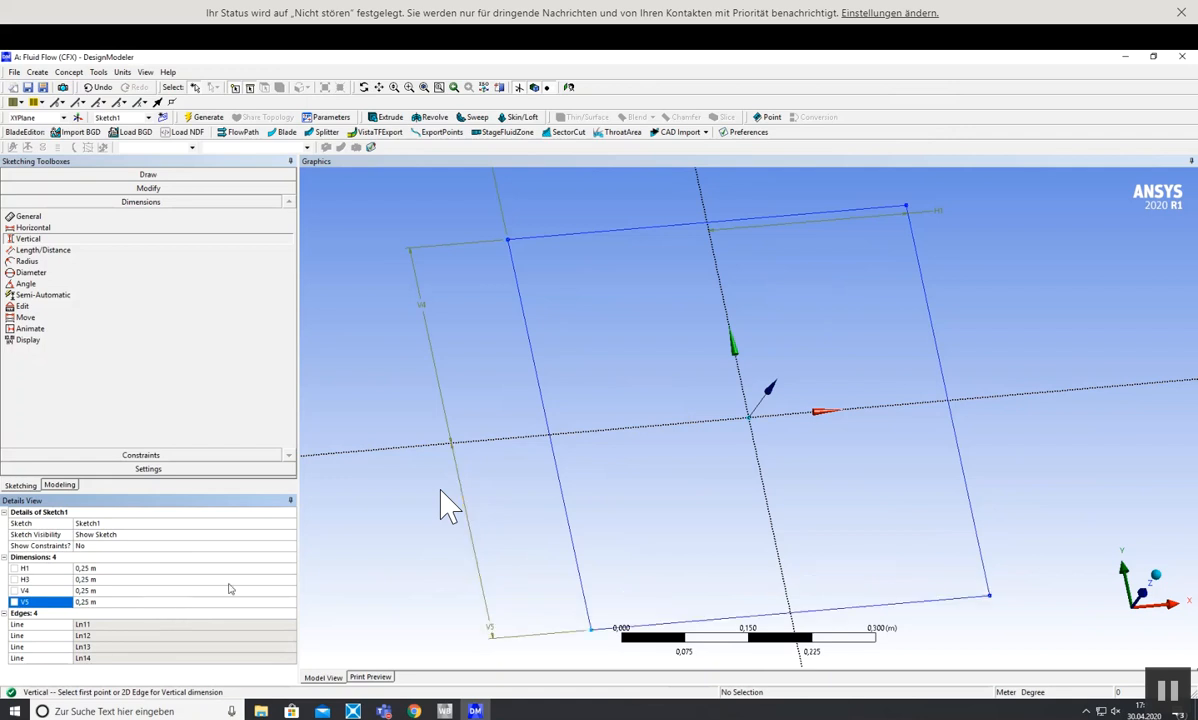
pyautogui.click(205, 117)
# - Inspect the square sketch in 3D, check the pipe geometries in the Chrome exercise PDF, and return to DesignModeler
pyautogui.scroll(2, 717, 352)
pyautogui.scroll(-3, 717, 352)
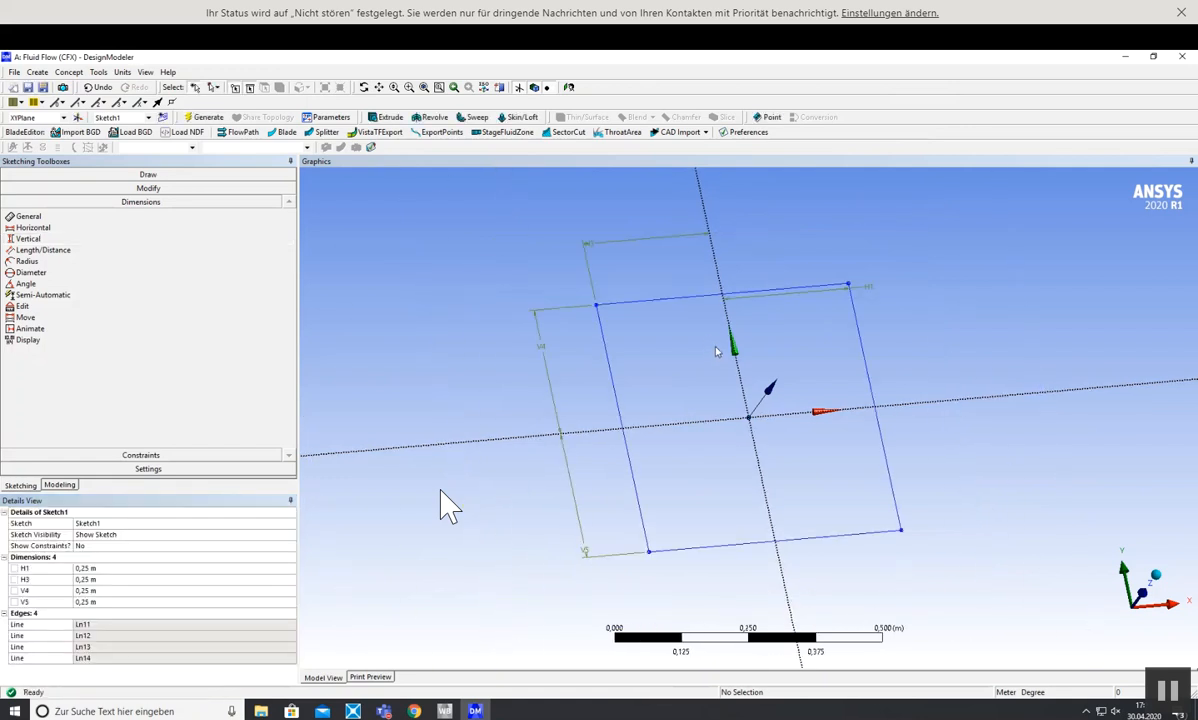
pyautogui.moveTo(499, 347)
pyautogui.mouseDown(button='middle')
pyautogui.moveTo(897, 348)
pyautogui.moveTo(632, 348)
pyautogui.moveTo(512, 333)
pyautogui.moveTo(439, 294)
pyautogui.moveTo(543, 348)
pyautogui.moveTo(547, 363)
pyautogui.mouseUp(button='middle')
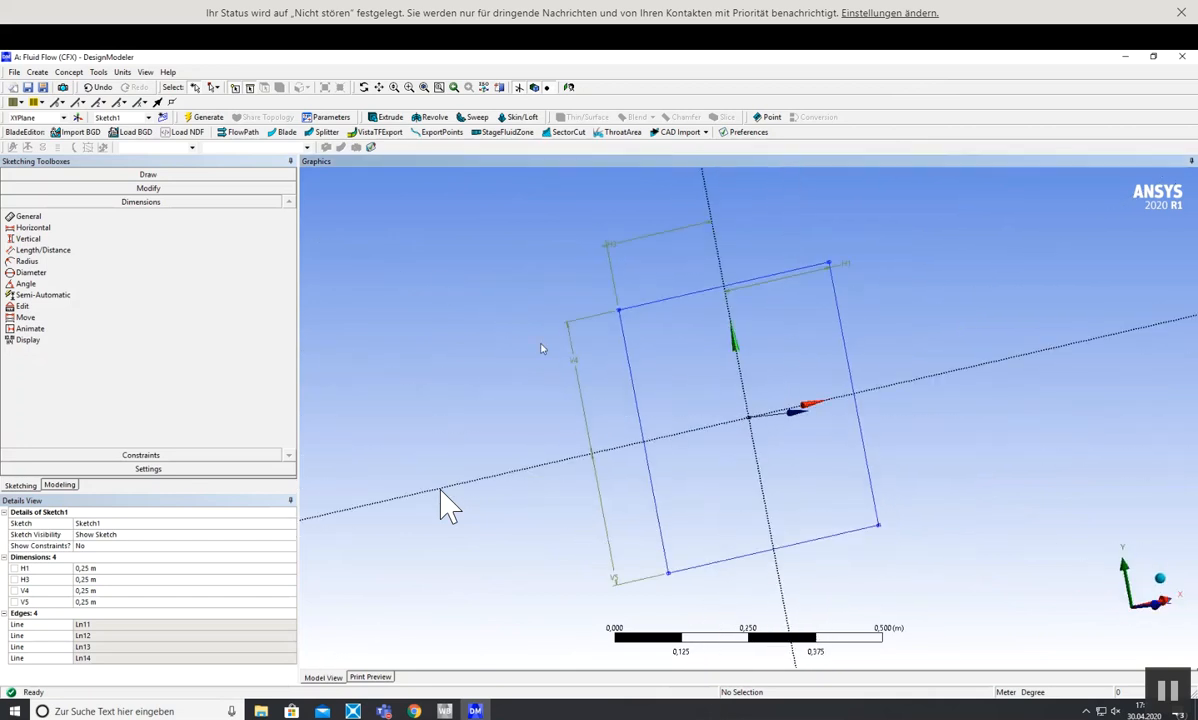
pyautogui.scroll(2, 771, 424)
pyautogui.scroll(-4, 769, 422)
pyautogui.moveTo(767, 422)
pyautogui.mouseDown(button='middle')
pyautogui.moveTo(872, 449)
pyautogui.moveTo(797, 460)
pyautogui.moveTo(904, 444)
pyautogui.moveTo(830, 432)
pyautogui.moveTo(888, 460)
pyautogui.mouseUp(button='middle')
pyautogui.hotkey('alt', 'Tab')
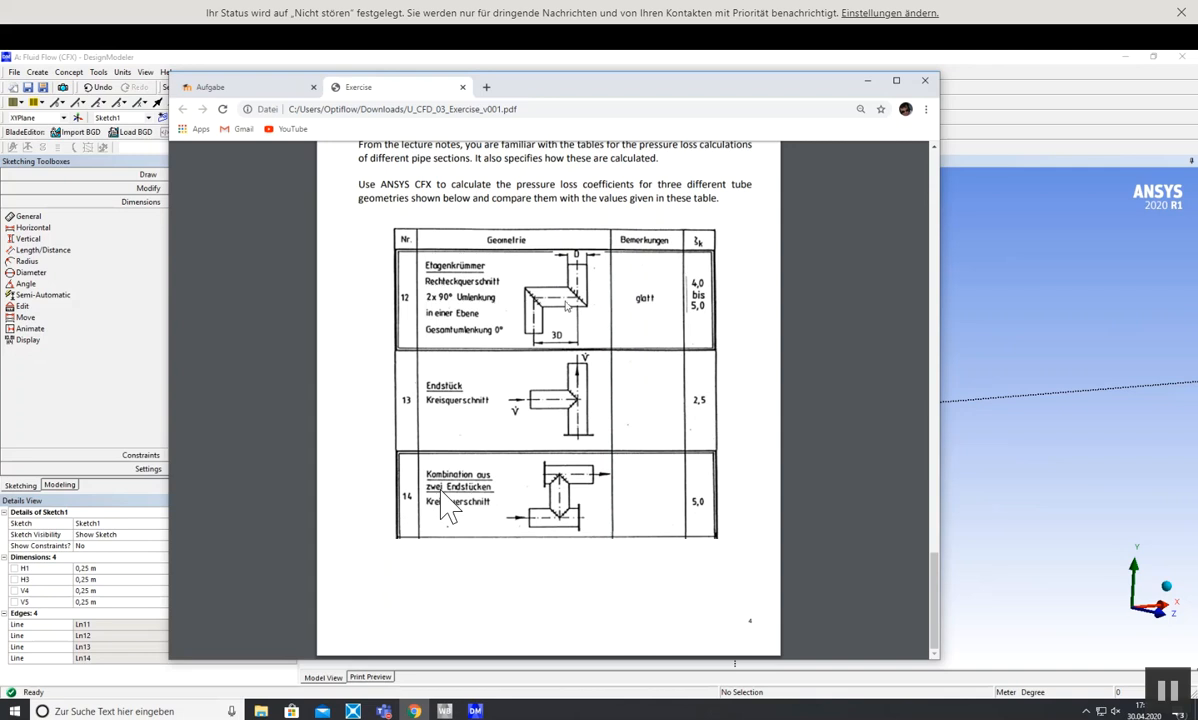
pyautogui.click(867, 80)
pyautogui.moveTo(460, 307)
pyautogui.mouseDown(button='middle')
pyautogui.moveTo(525, 284)
pyautogui.moveTo(492, 258)
pyautogui.moveTo(642, 340)
pyautogui.mouseUp(button='middle')
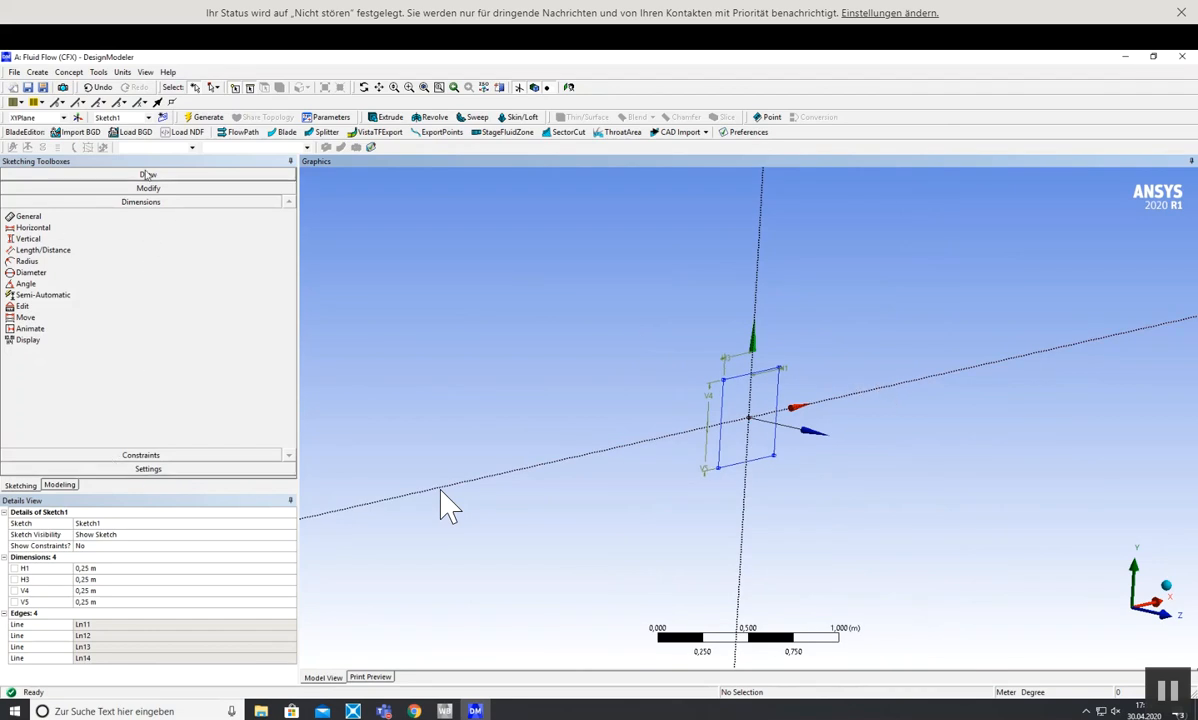
# - On the YZ plane, sketch a line from the origin along the Z axis and a second line upward from its end, parallel to the Y axis
pyautogui.click(60, 486)
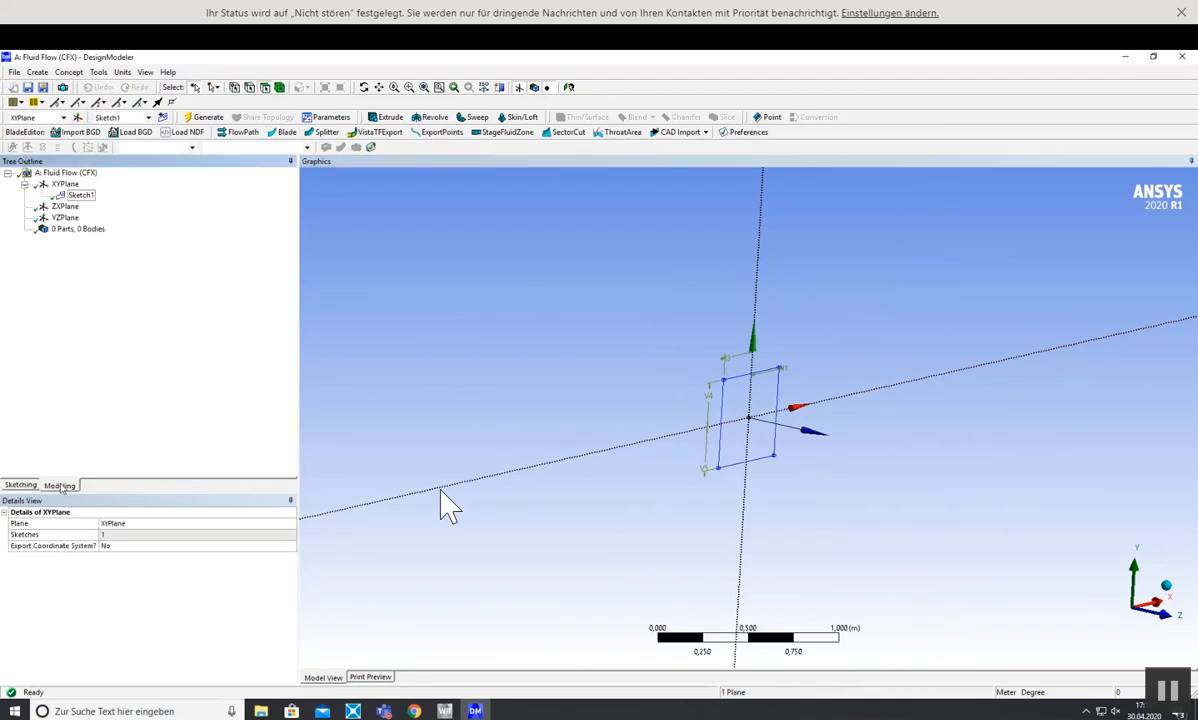
pyautogui.click(64, 206)
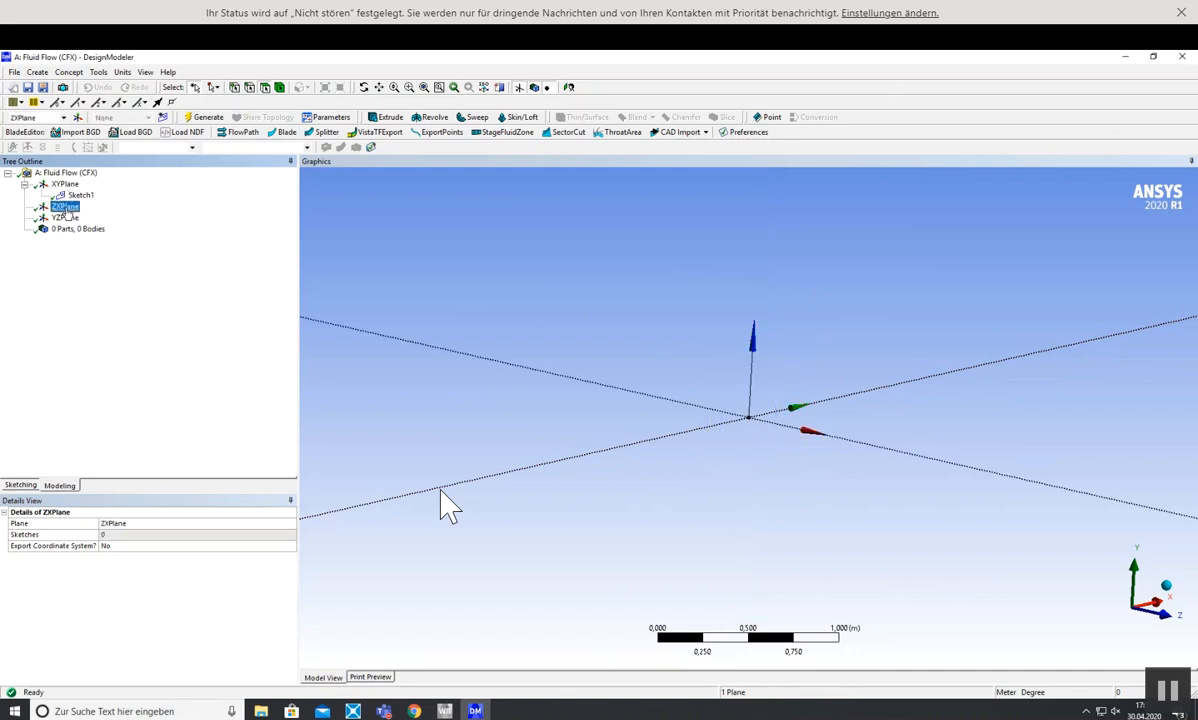
pyautogui.click(64, 218)
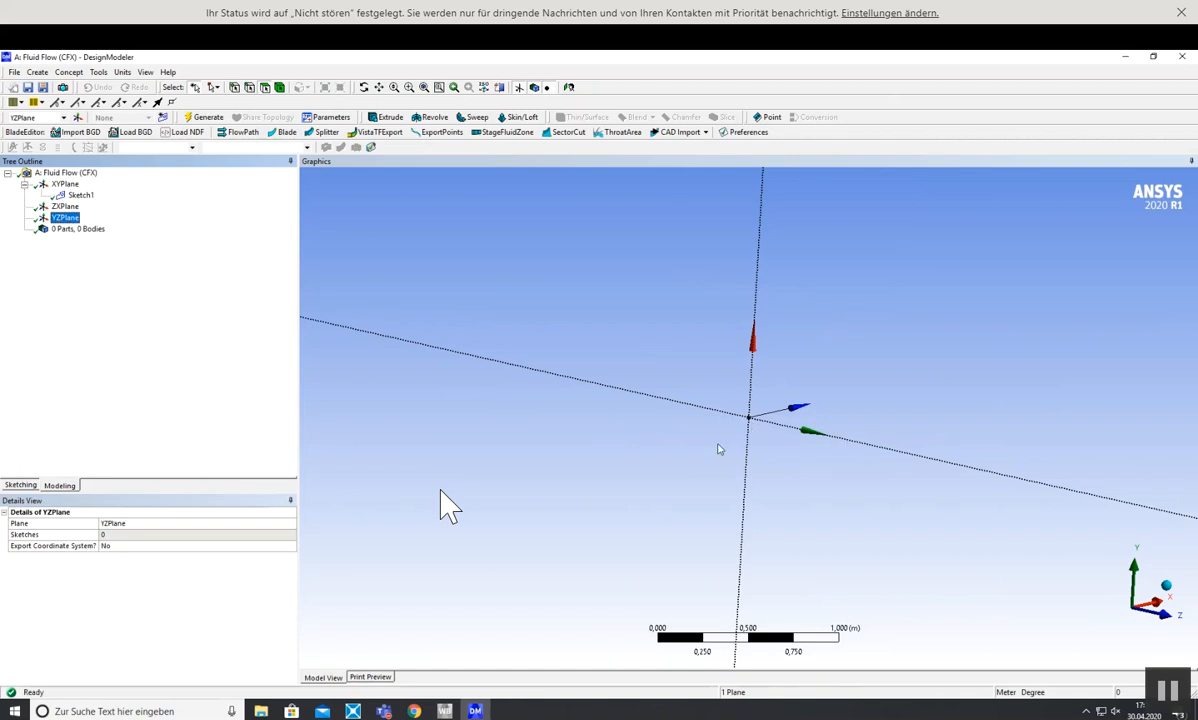
pyautogui.click(21, 486)
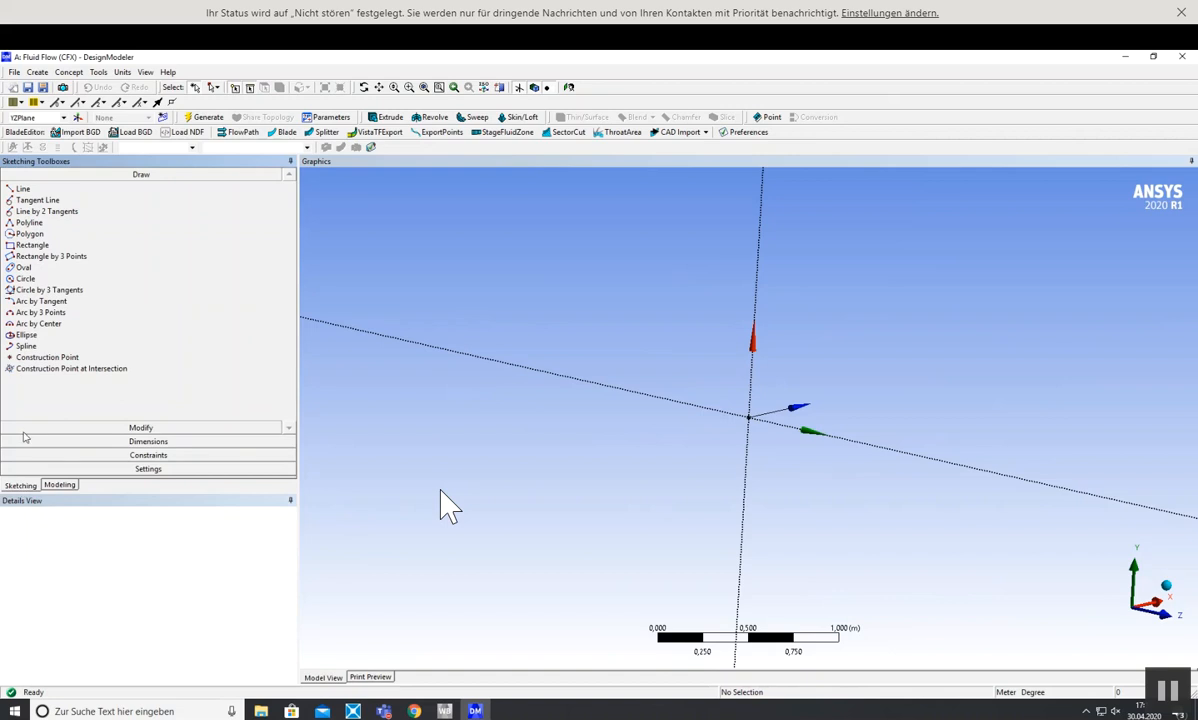
pyautogui.click(30, 189)
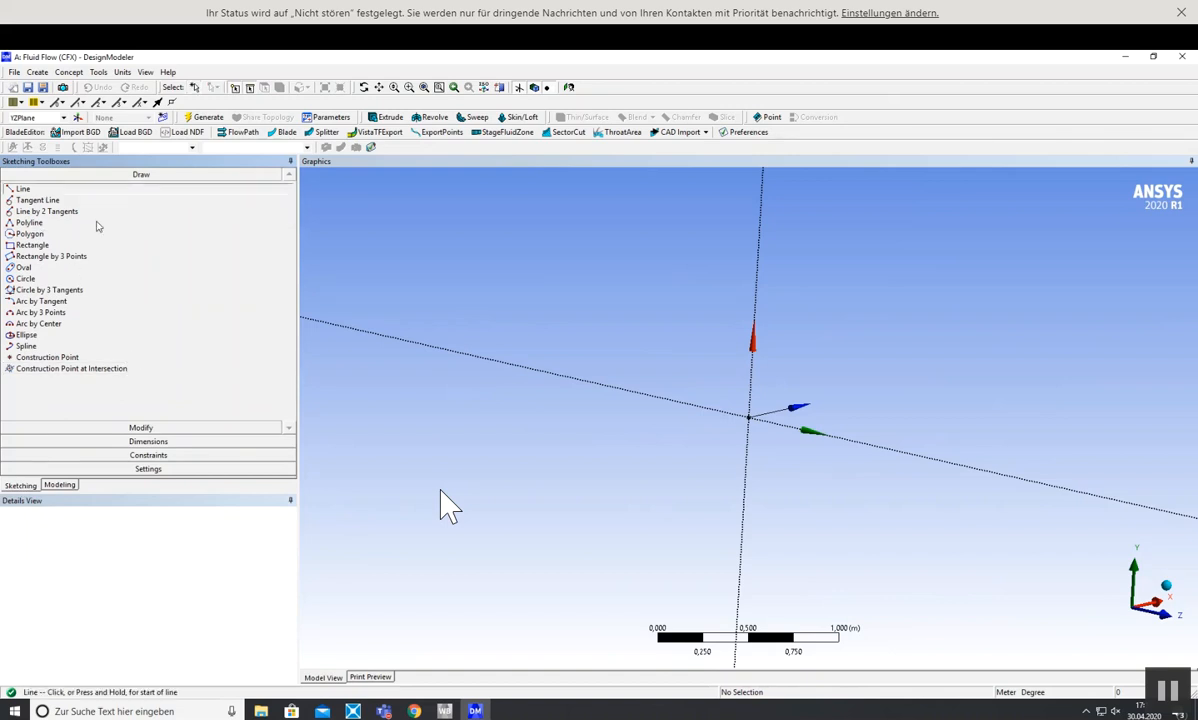
pyautogui.click(750, 417)
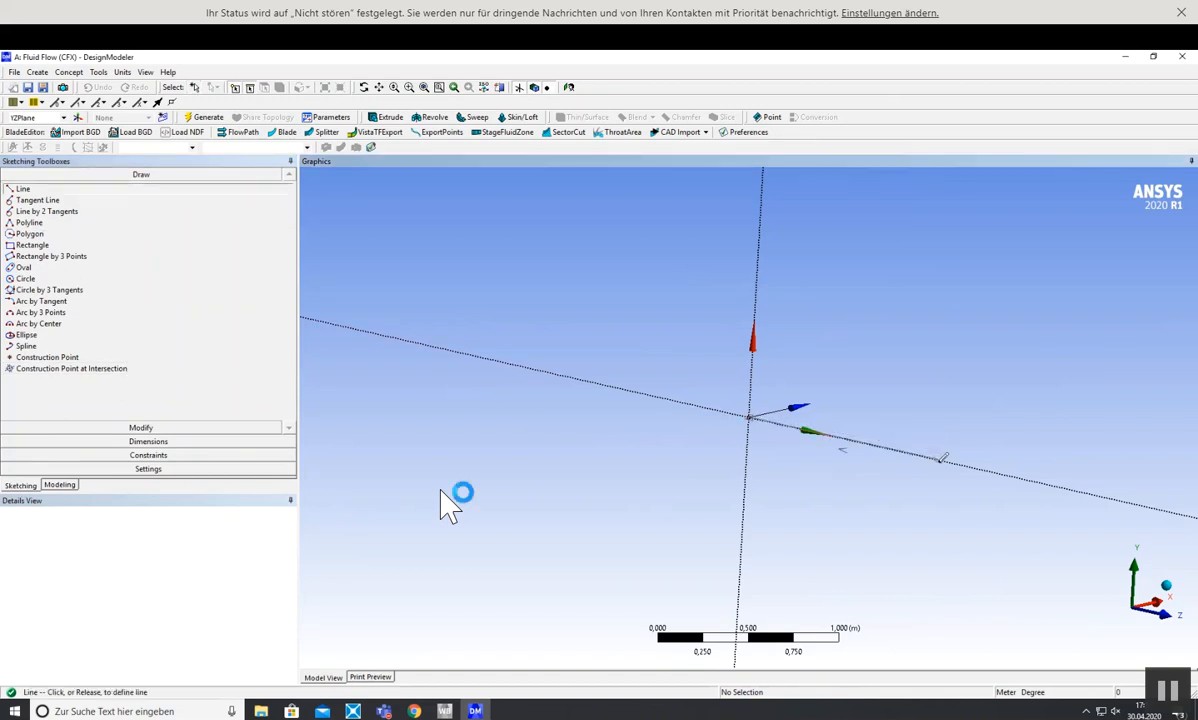
pyautogui.click(1077, 490)
pyautogui.click(1077, 491)
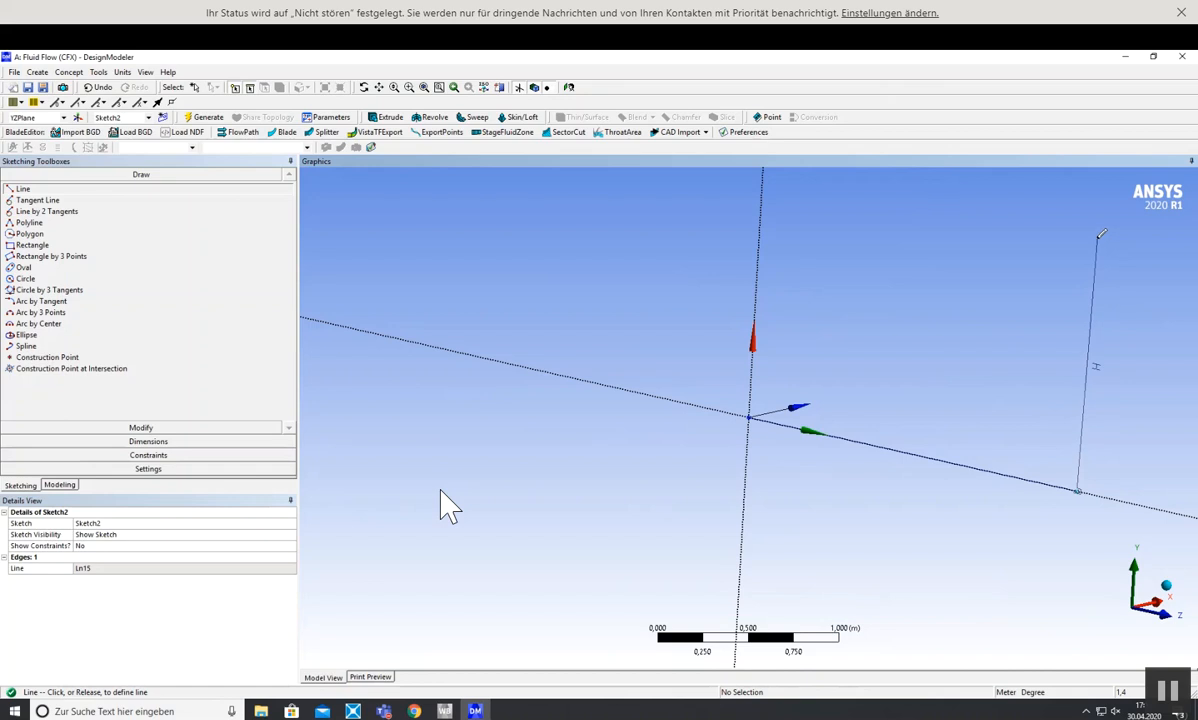
pyautogui.click(1100, 237)
pyautogui.scroll(-2, 1124, 323)
pyautogui.scroll(-1, 1128, 316)
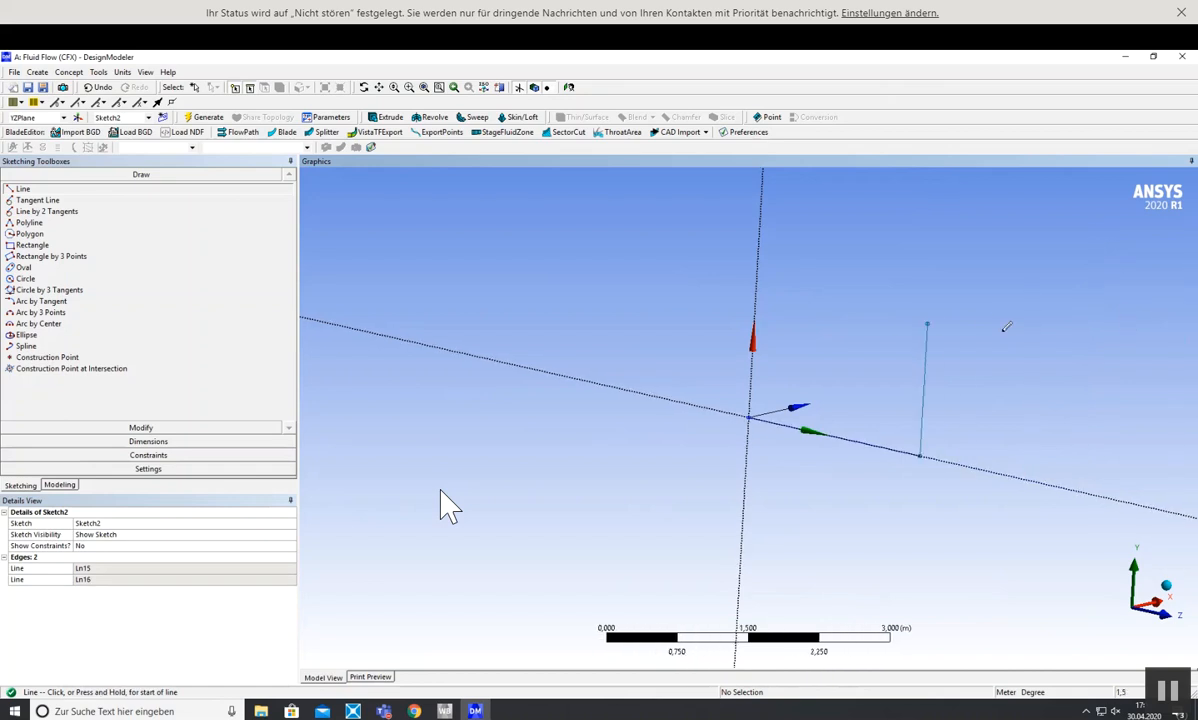
# - Sketch a third line from the upright line's upper end, running away from the origin along the Z direction, and generate the sketch
pyautogui.click(928, 323)
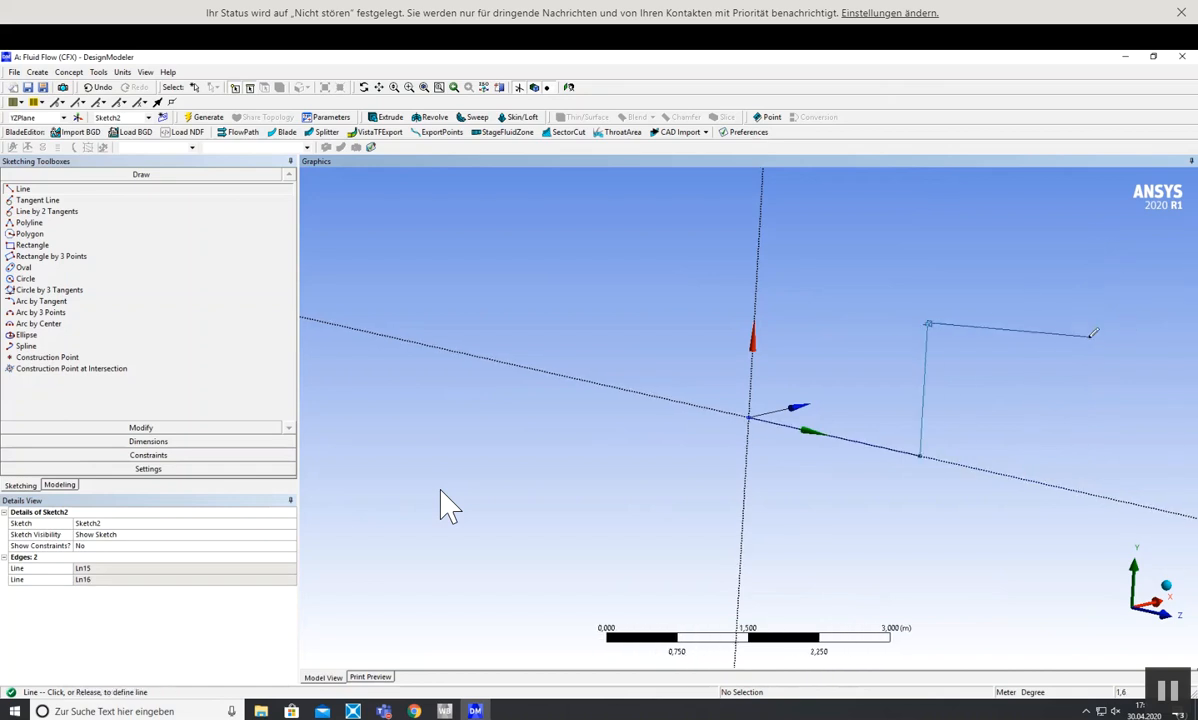
pyautogui.click(1136, 357)
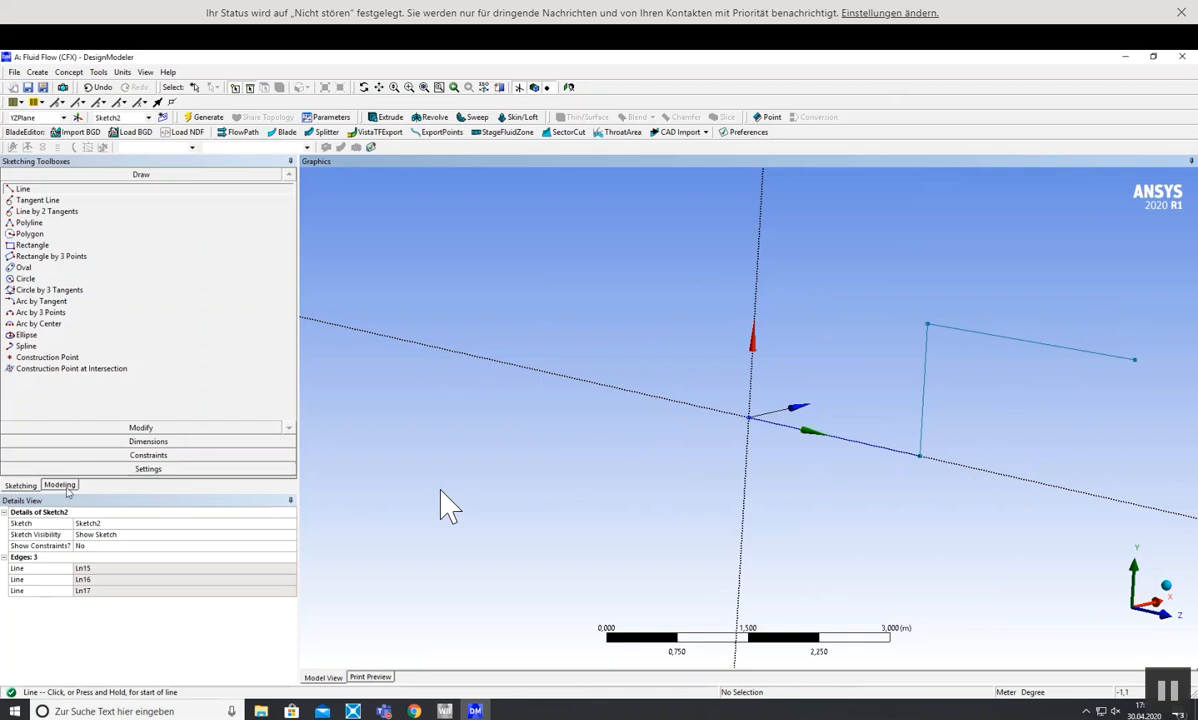
pyautogui.click(206, 118)
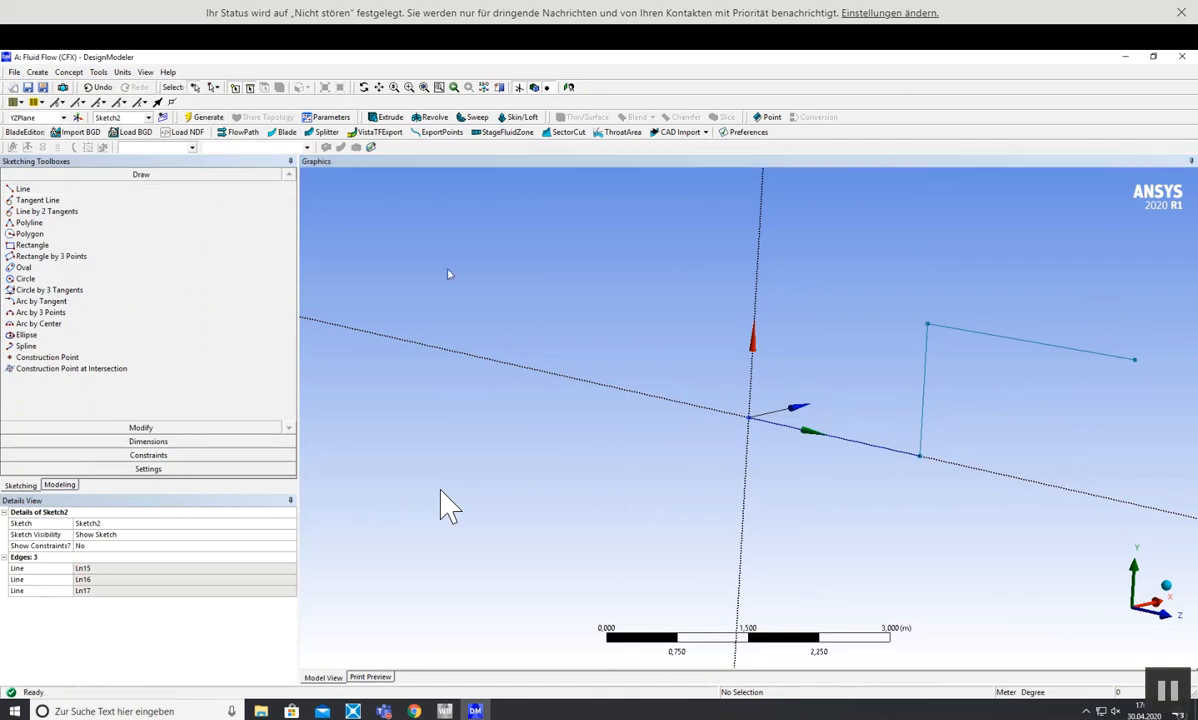
# - Create a Sweep feature and assign the square Sketch1 as its profile
pyautogui.click(60, 485)
pyautogui.click(24, 218)
pyautogui.click(80, 196)
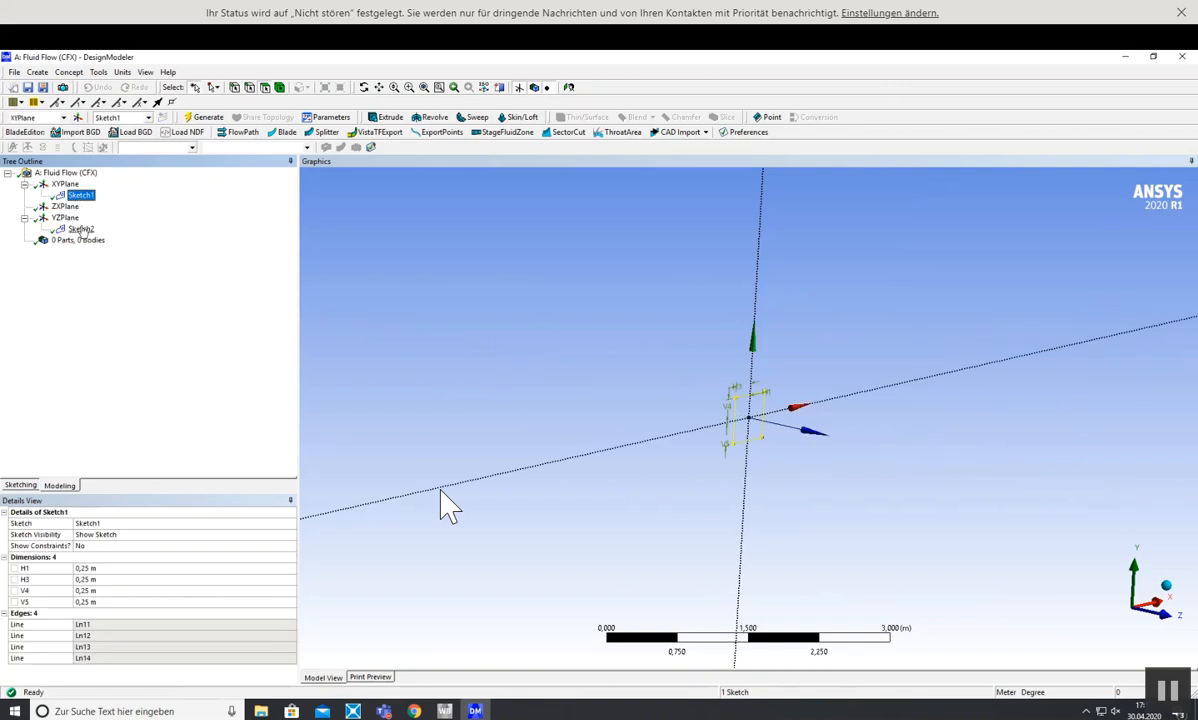
pyautogui.click(82, 230)
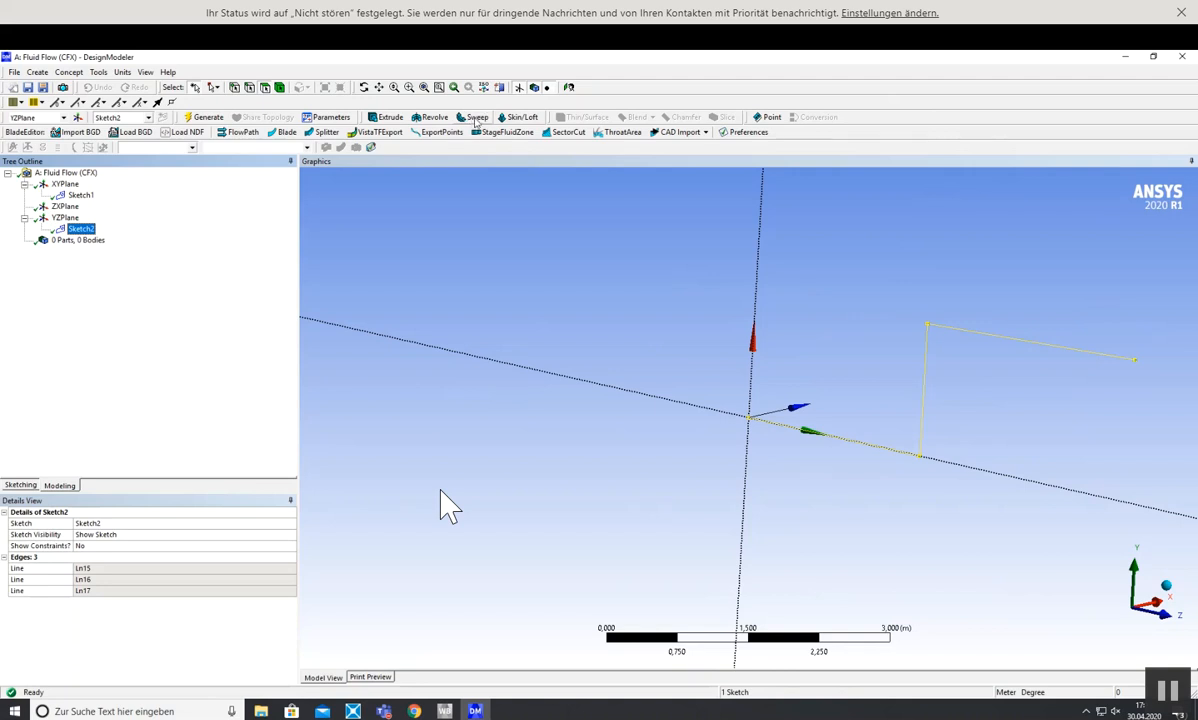
pyautogui.click(477, 118)
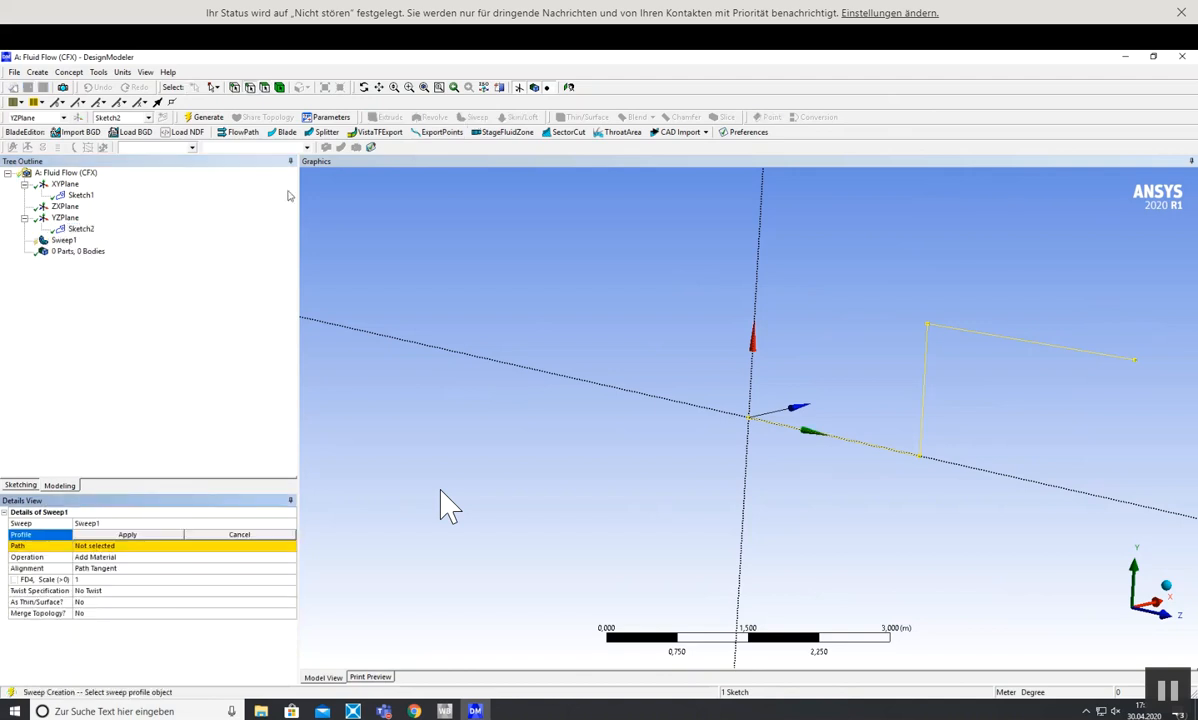
pyautogui.click(81, 195)
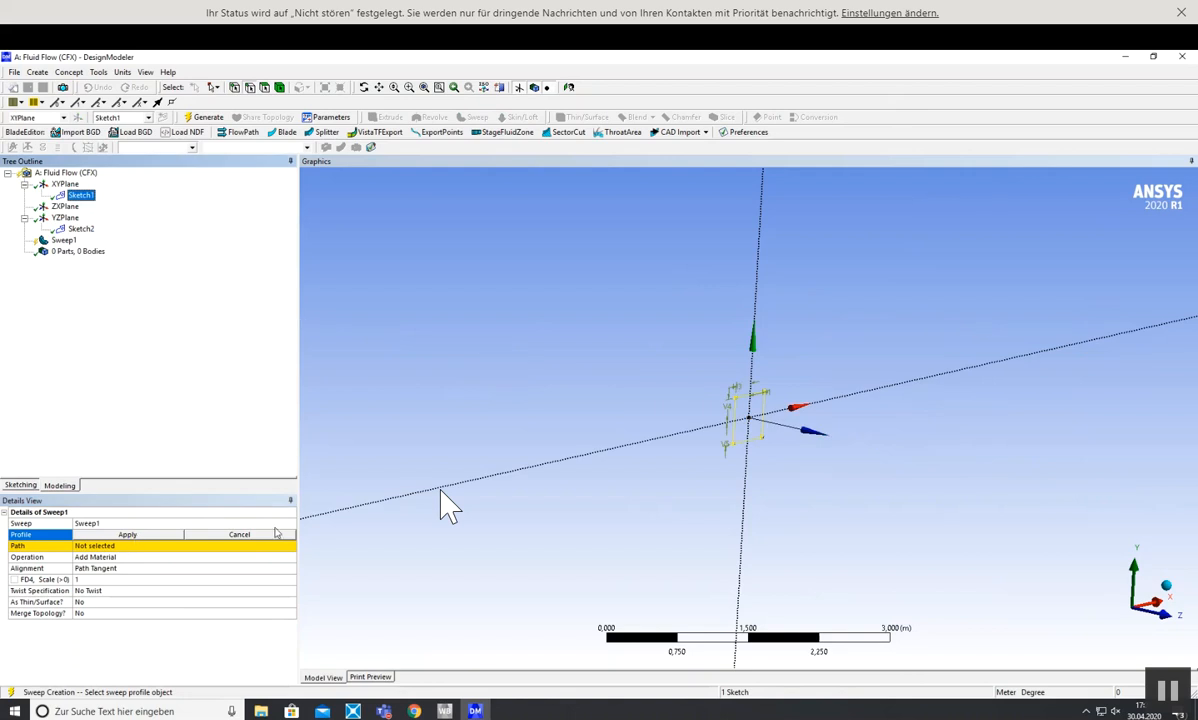
pyautogui.click(151, 535)
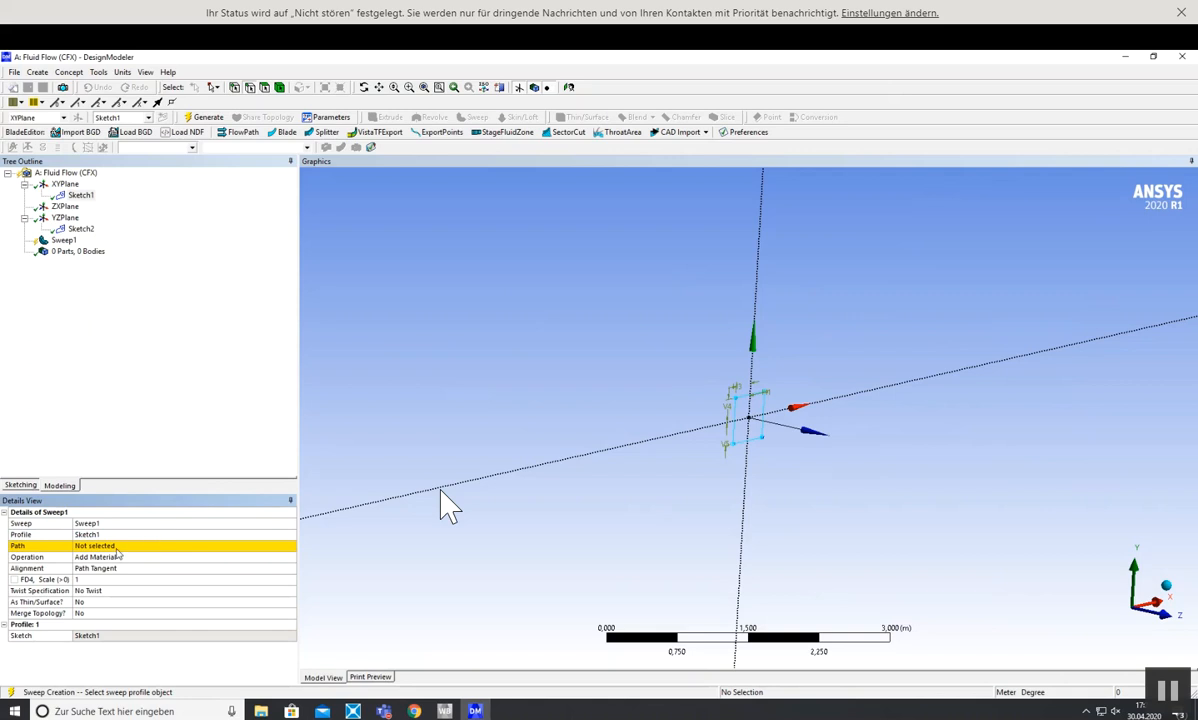
# - Assign Sketch2 as the sweep's path and generate the pipe body
pyautogui.click(118, 546)
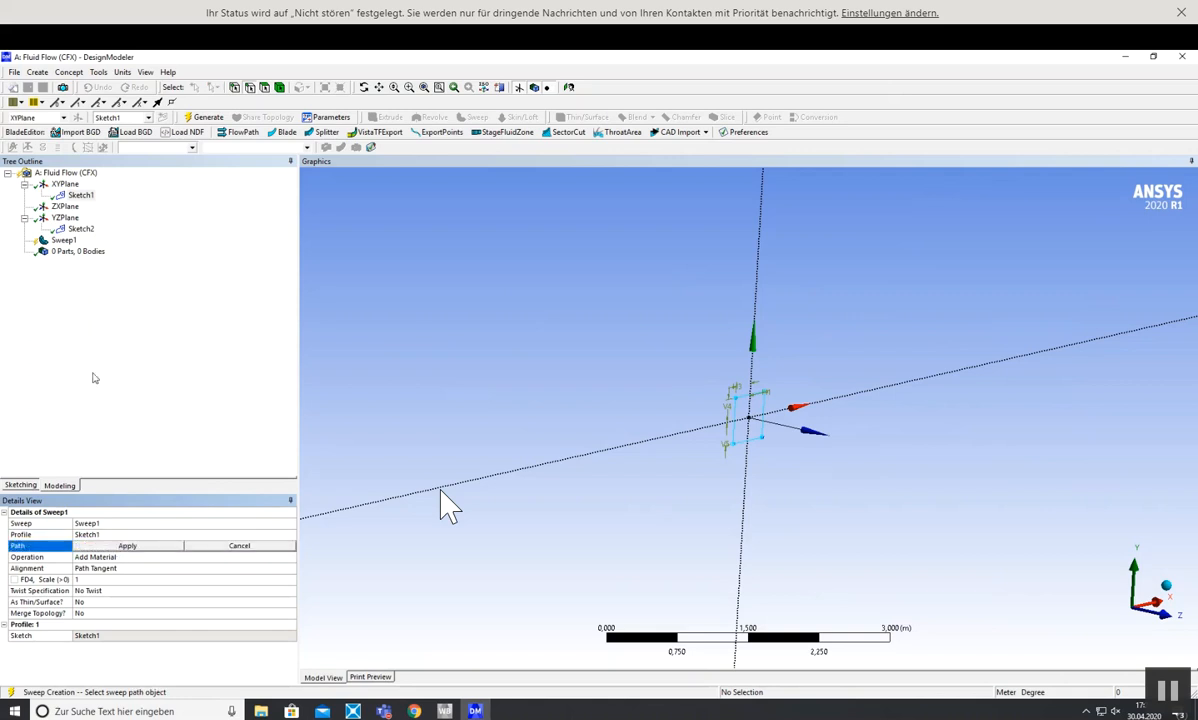
pyautogui.click(80, 229)
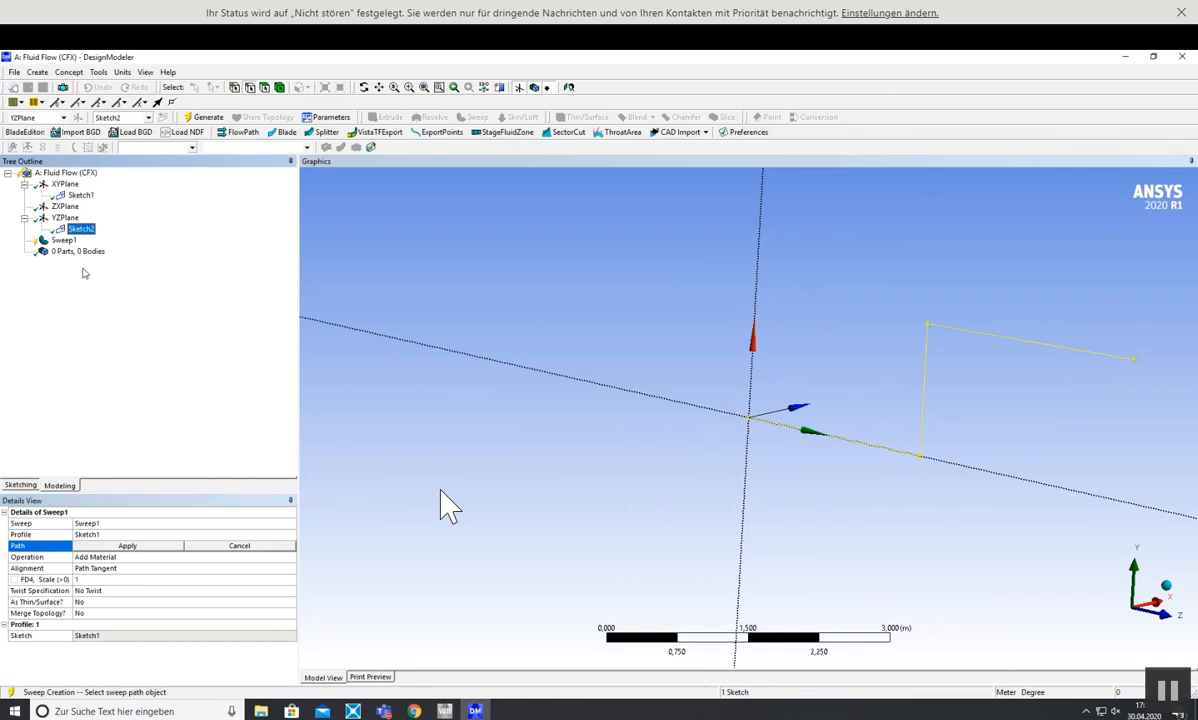
pyautogui.click(95, 547)
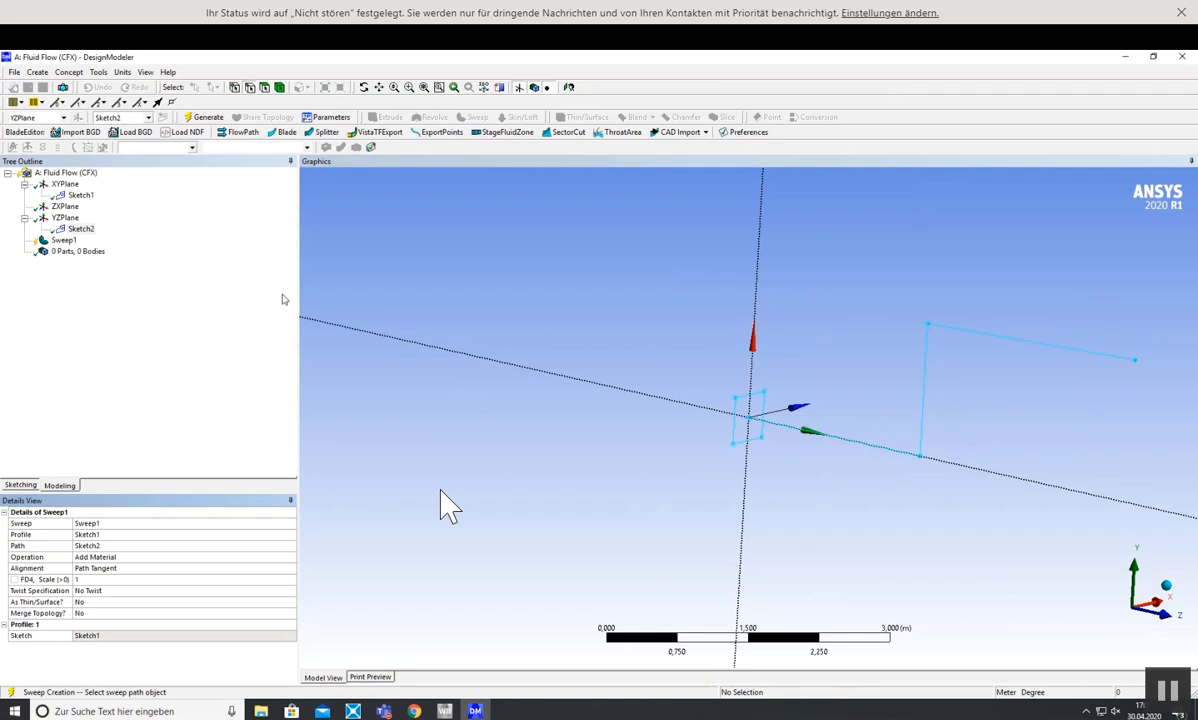
pyautogui.click(212, 119)
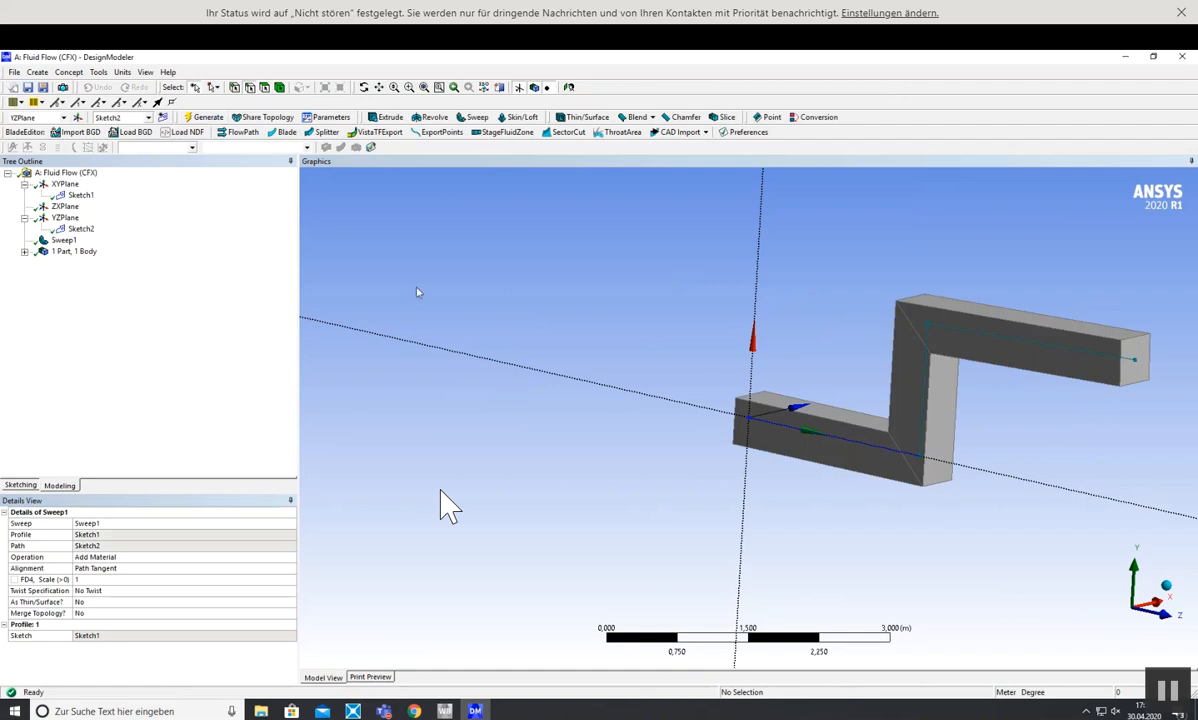
# - Examine the swept pipe from several angles and compare it with the double-bend geometry in the Chrome exercise PDF, returning to DesignModeler
pyautogui.moveTo(778, 347); pyautogui.dragTo(1060, 354, button='middle')
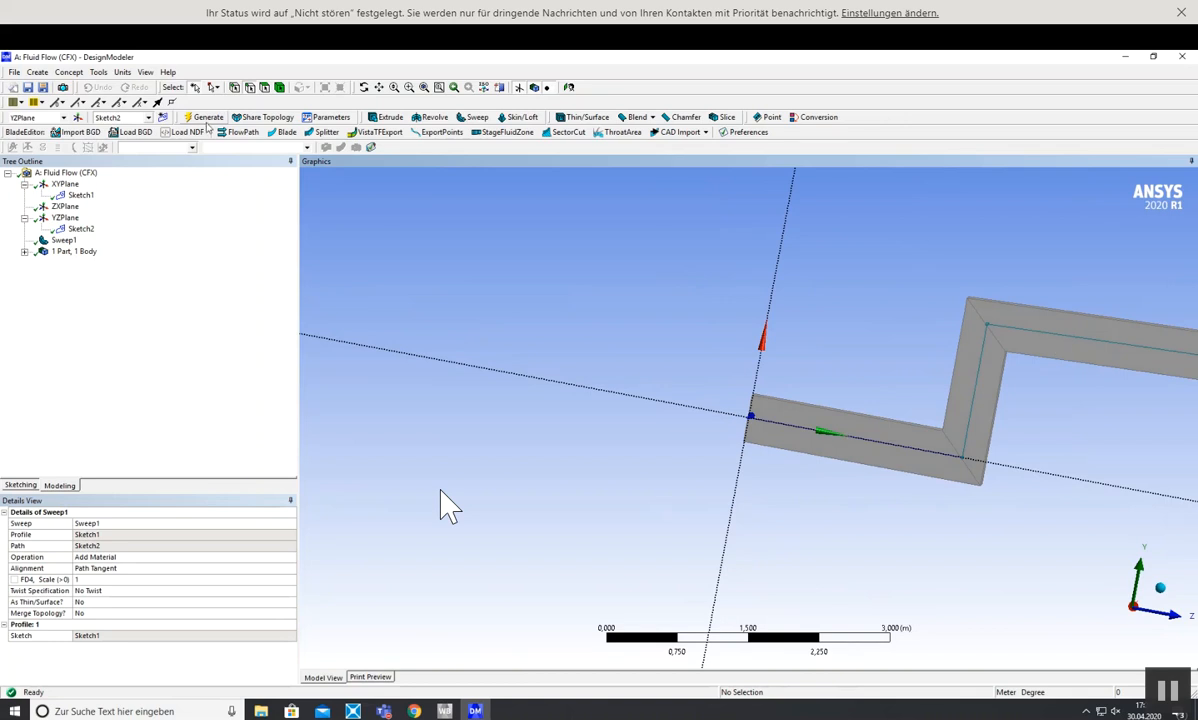
pyautogui.click(379, 87)
pyautogui.moveTo(888, 300); pyautogui.dragTo(606, 300)
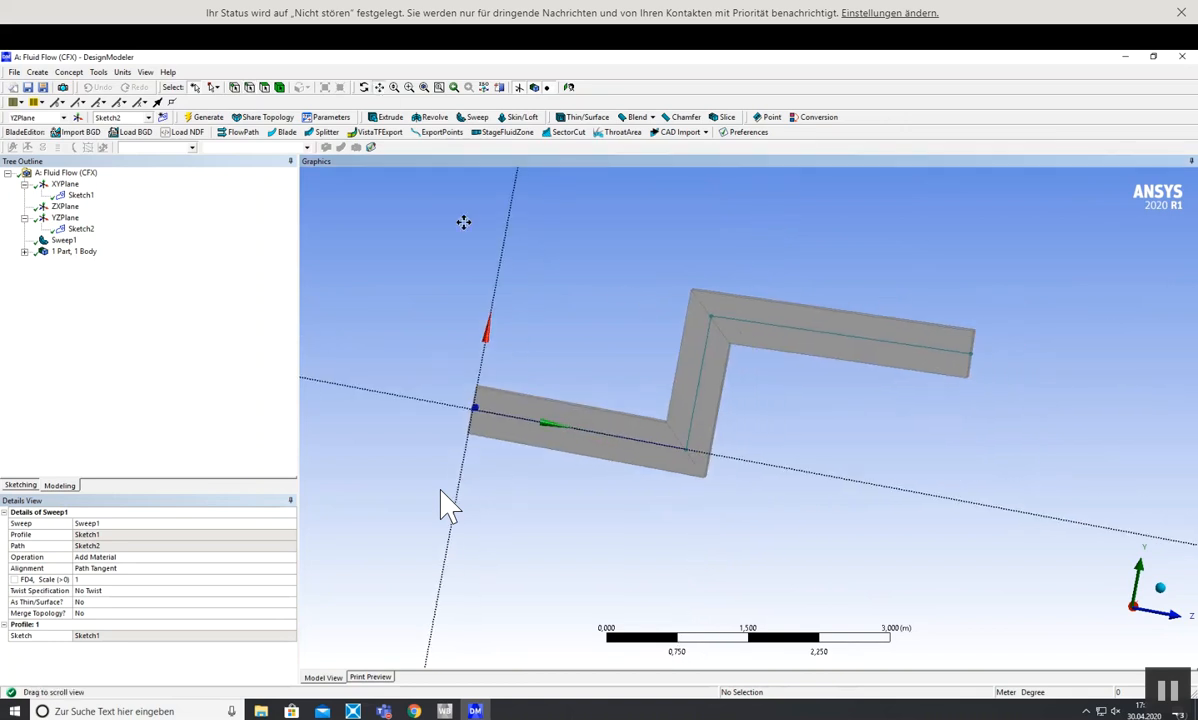
pyautogui.click(364, 87)
pyautogui.moveTo(855, 300)
pyautogui.mouseDown()
pyautogui.moveTo(674, 313)
pyautogui.moveTo(893, 302)
pyautogui.moveTo(869, 297)
pyautogui.moveTo(864, 316)
pyautogui.moveTo(904, 323)
pyautogui.moveTo(872, 281)
pyautogui.moveTo(853, 302)
pyautogui.moveTo(820, 299)
pyautogui.moveTo(842, 294)
pyautogui.mouseUp()
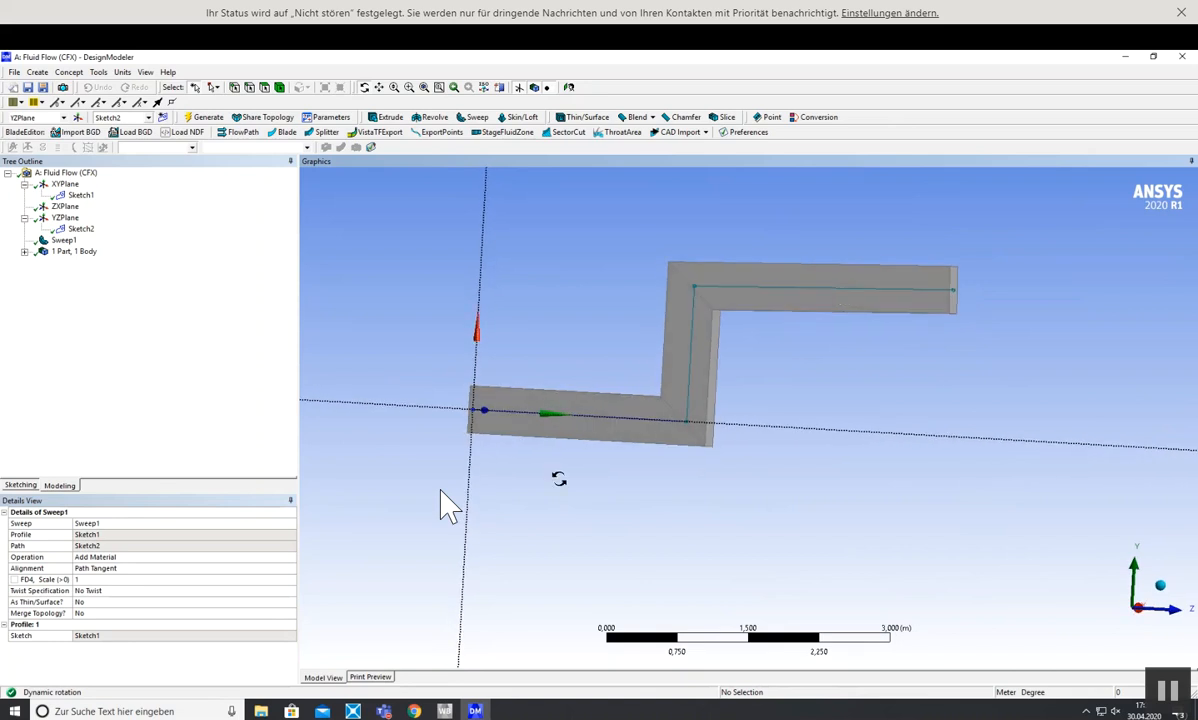
pyautogui.click(415, 711)
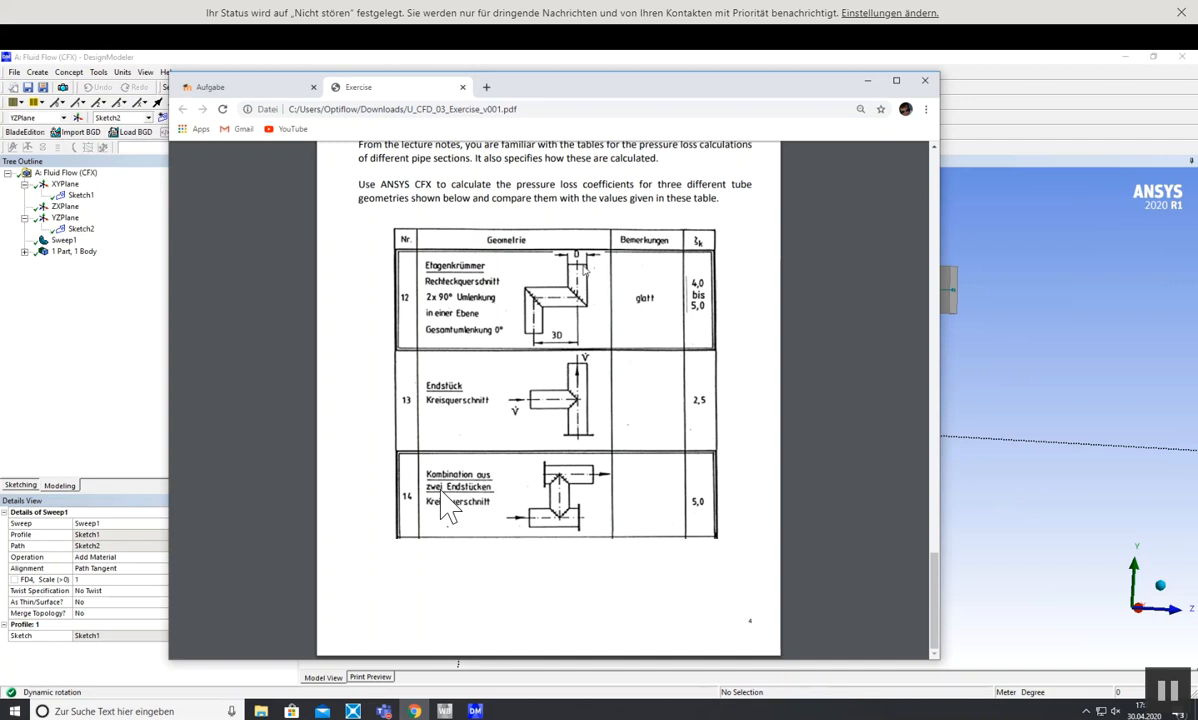
pyautogui.click(869, 81)
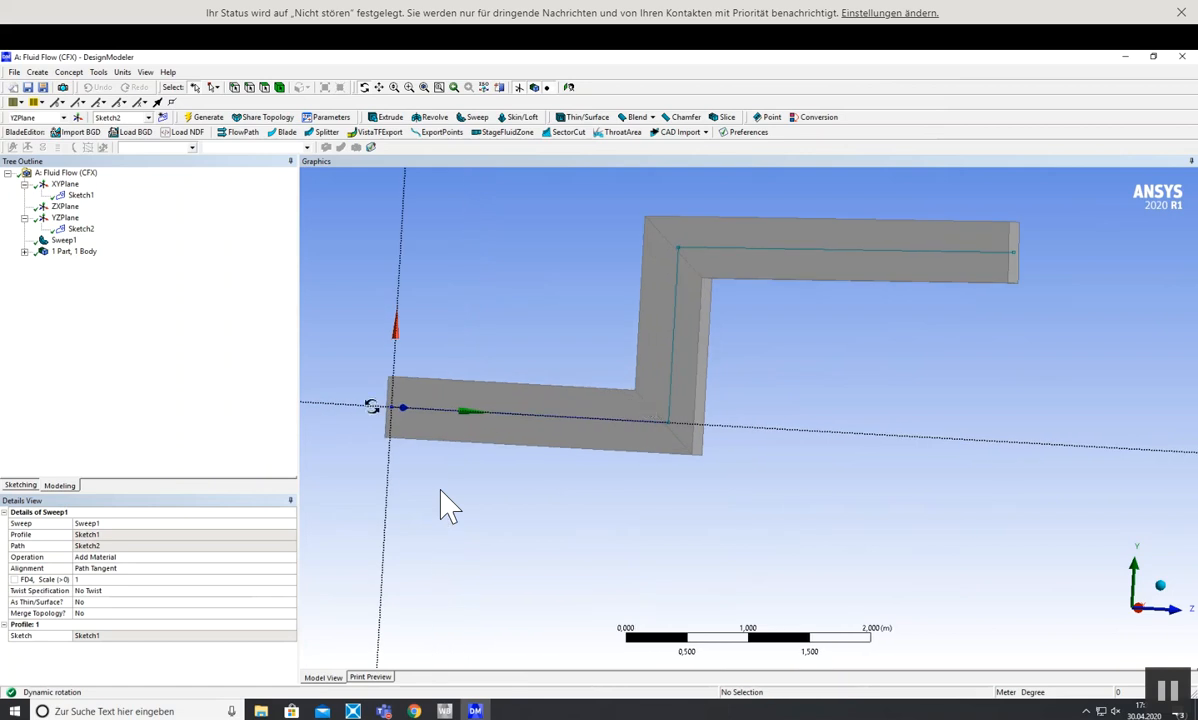
pyautogui.moveTo(542, 274); pyautogui.dragTo(631, 281)
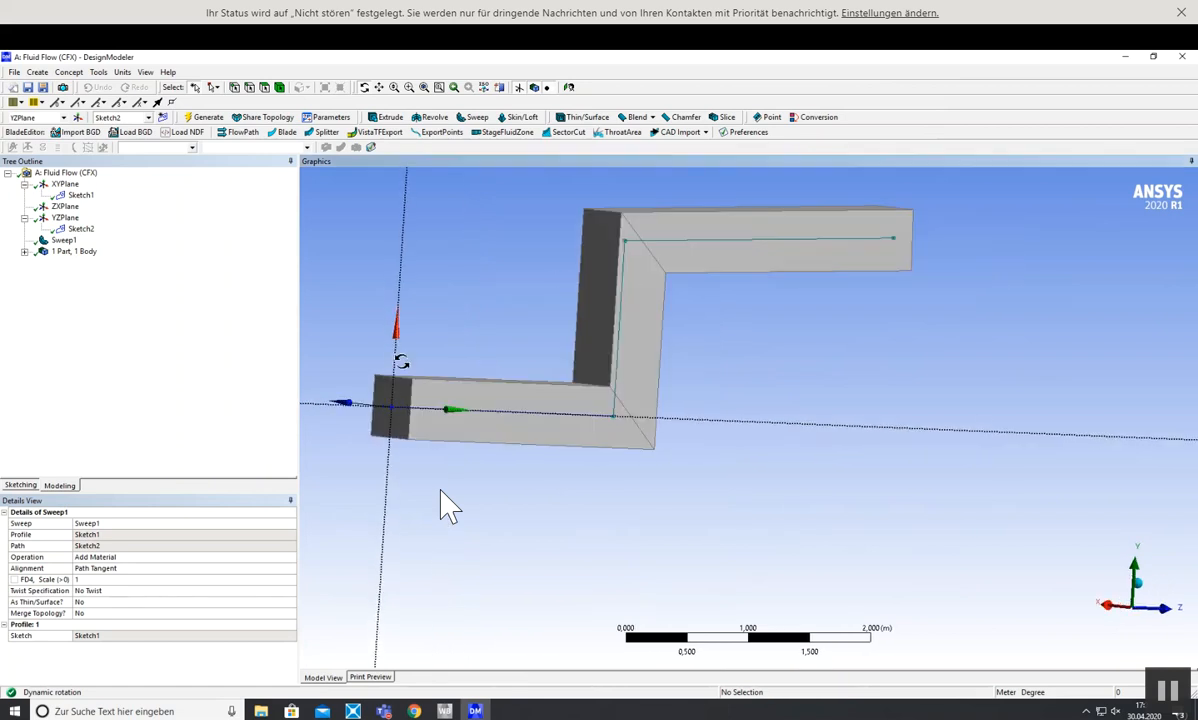
pyautogui.moveTo(553, 334); pyautogui.dragTo(525, 337)
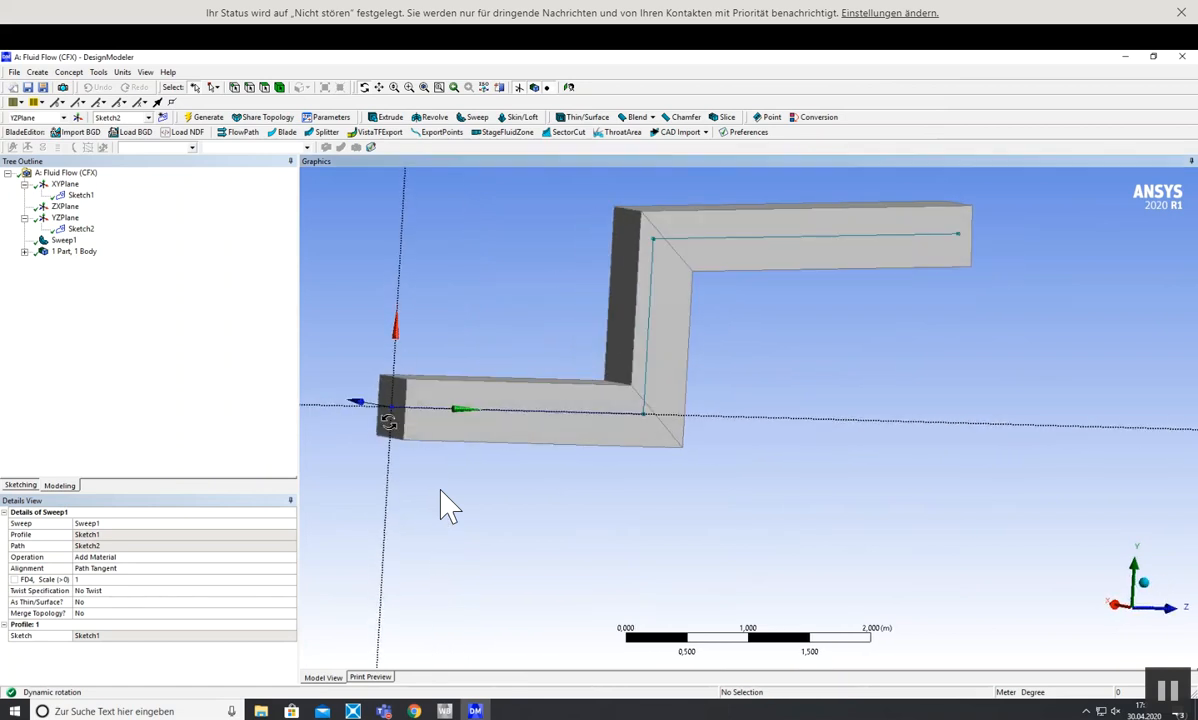
# - Reopen Sketch2 for sketching with the dimension tools available
pyautogui.click(20, 485)
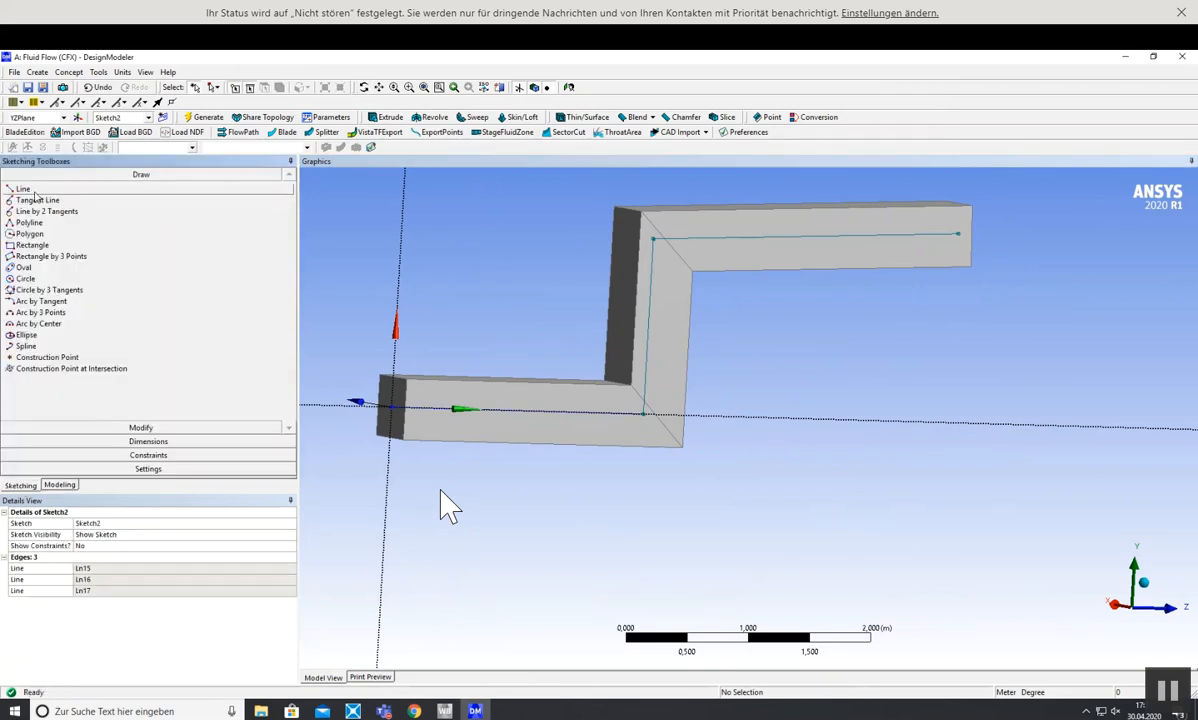
pyautogui.click(88, 440)
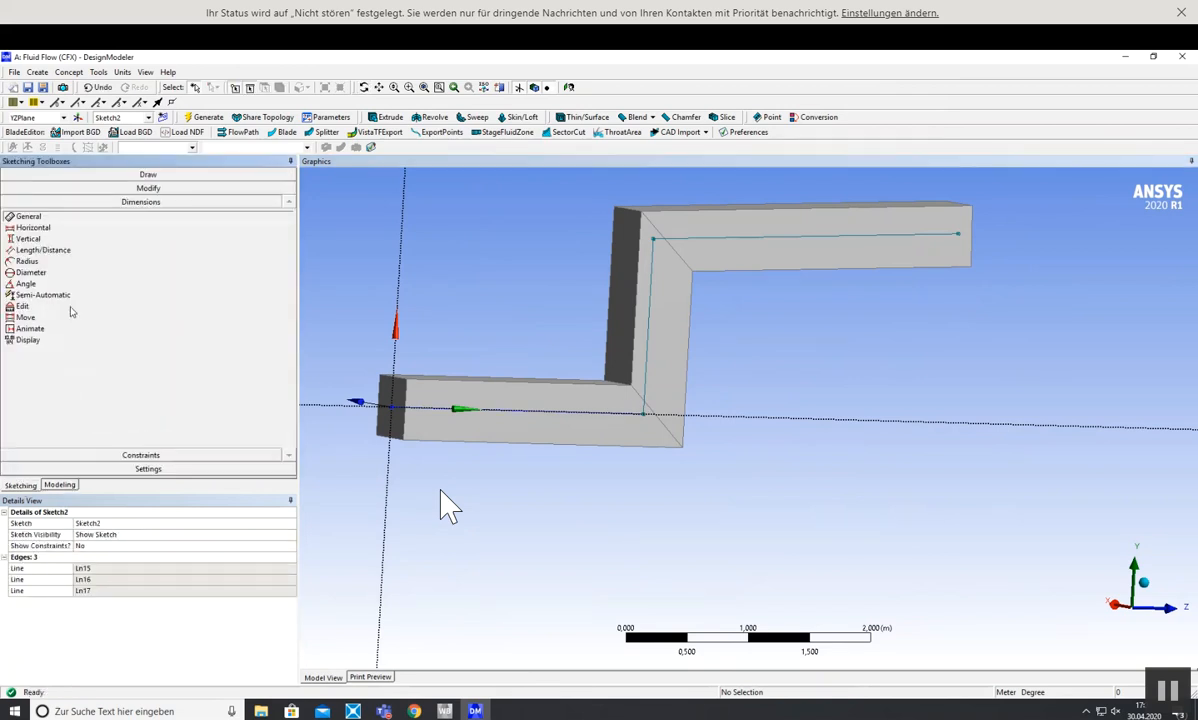
pyautogui.click(33, 227)
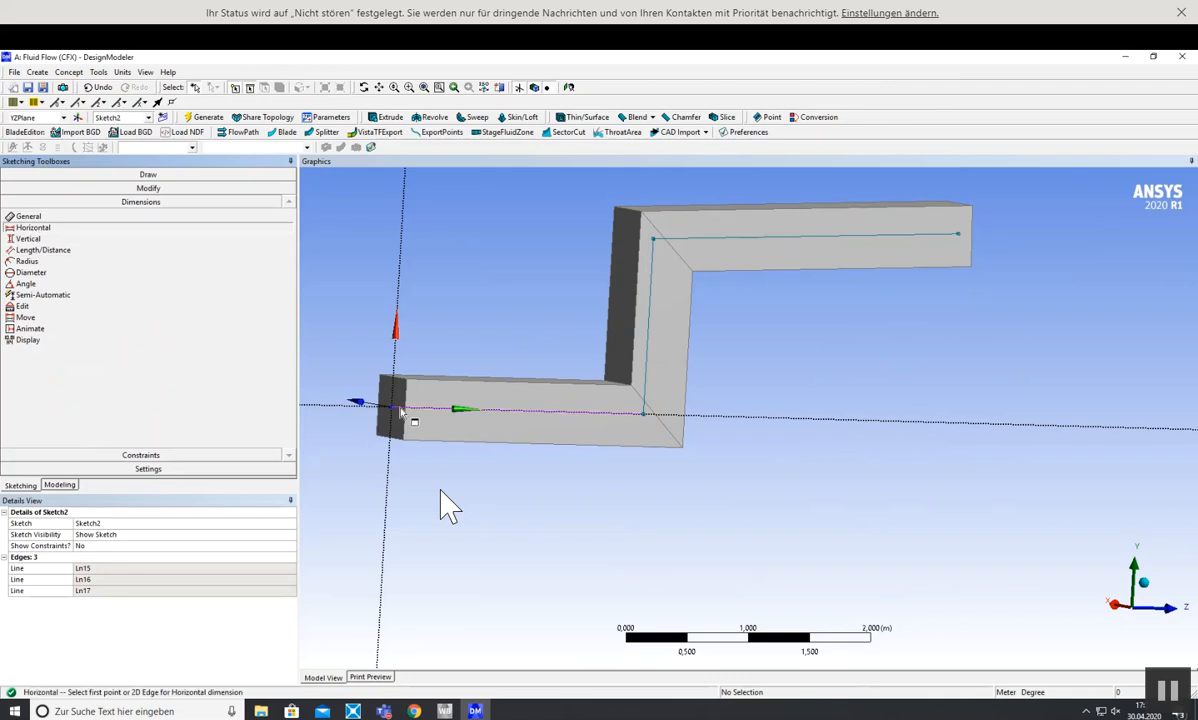
pyautogui.click(391, 407)
pyautogui.click(643, 415)
# - Add a vertical dimension from the origin to the first bend of the path, set it to 1 m and regenerate the pipe
pyautogui.click(28, 238)
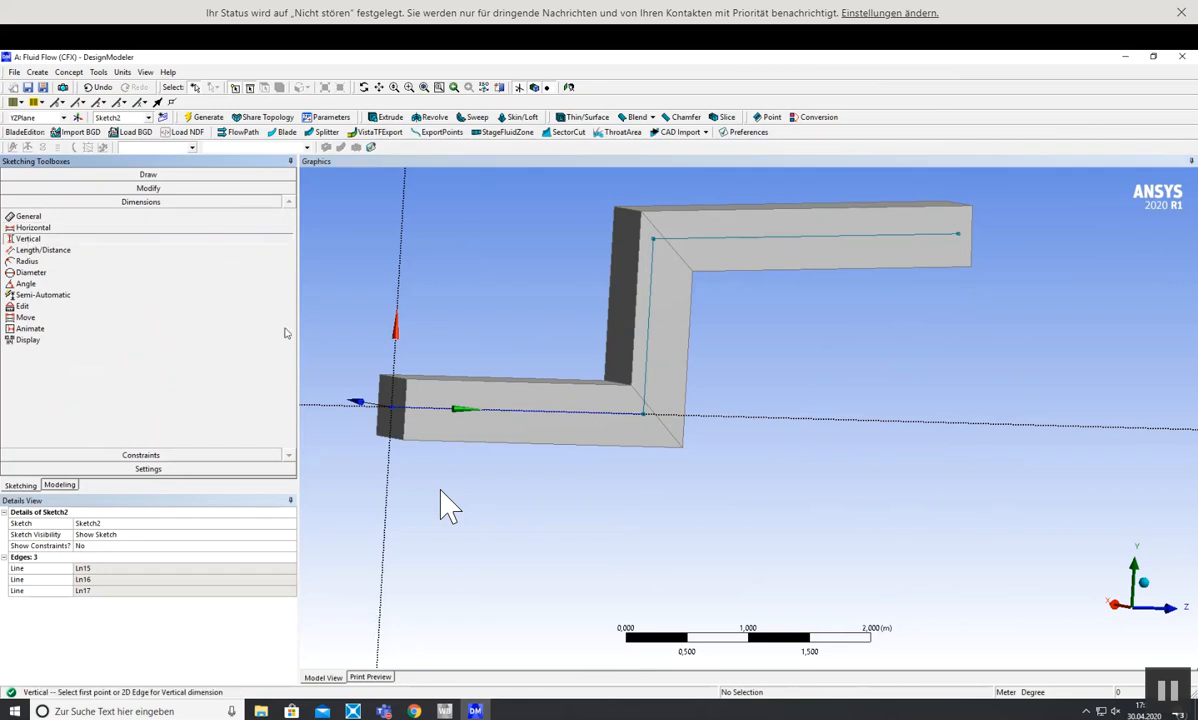
pyautogui.click(391, 408)
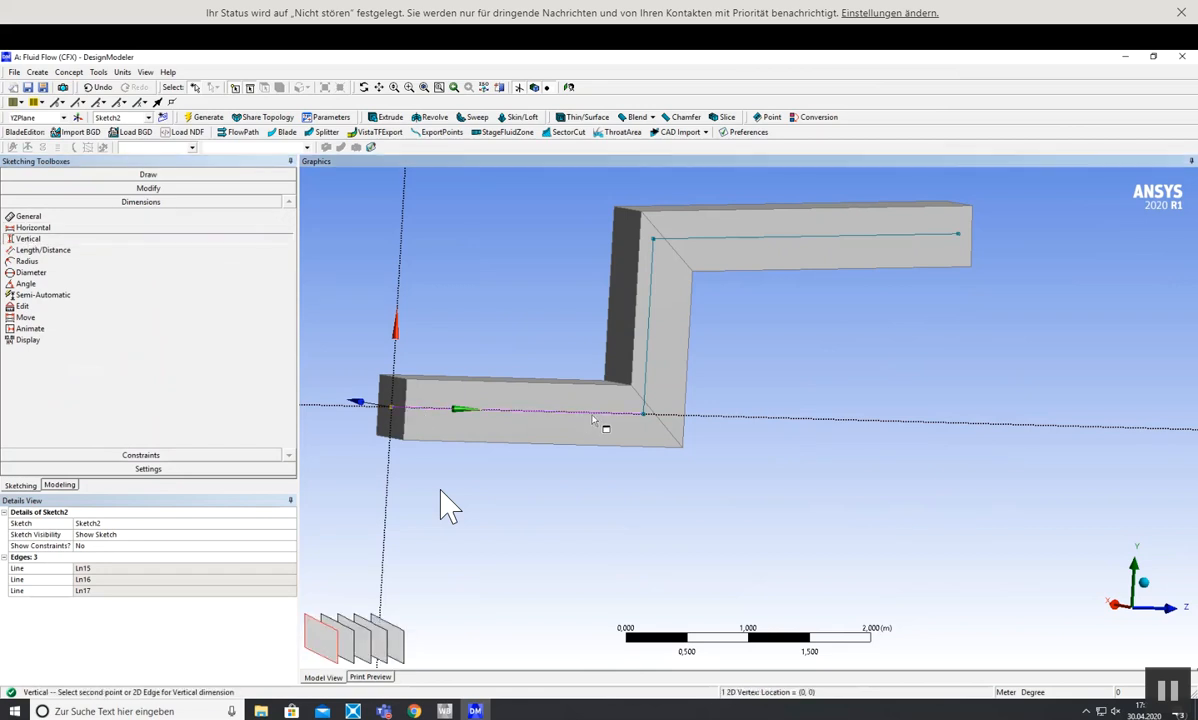
pyautogui.click(645, 418)
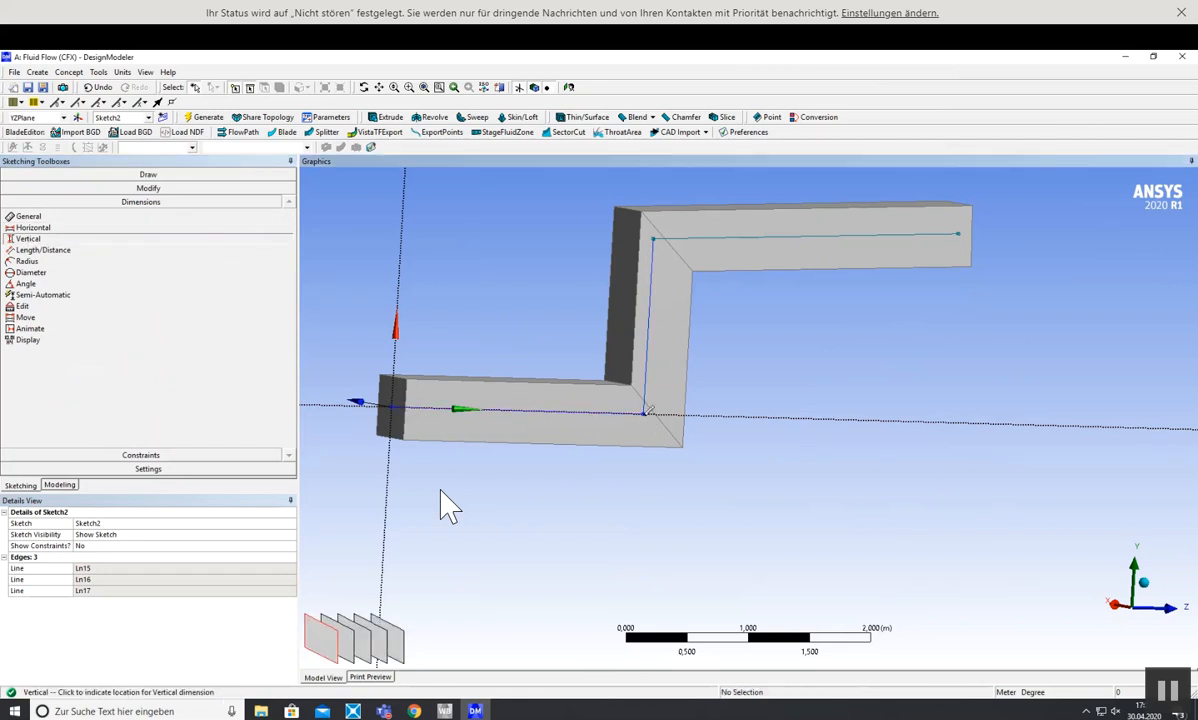
pyautogui.click(655, 530)
pyautogui.click(97, 569)
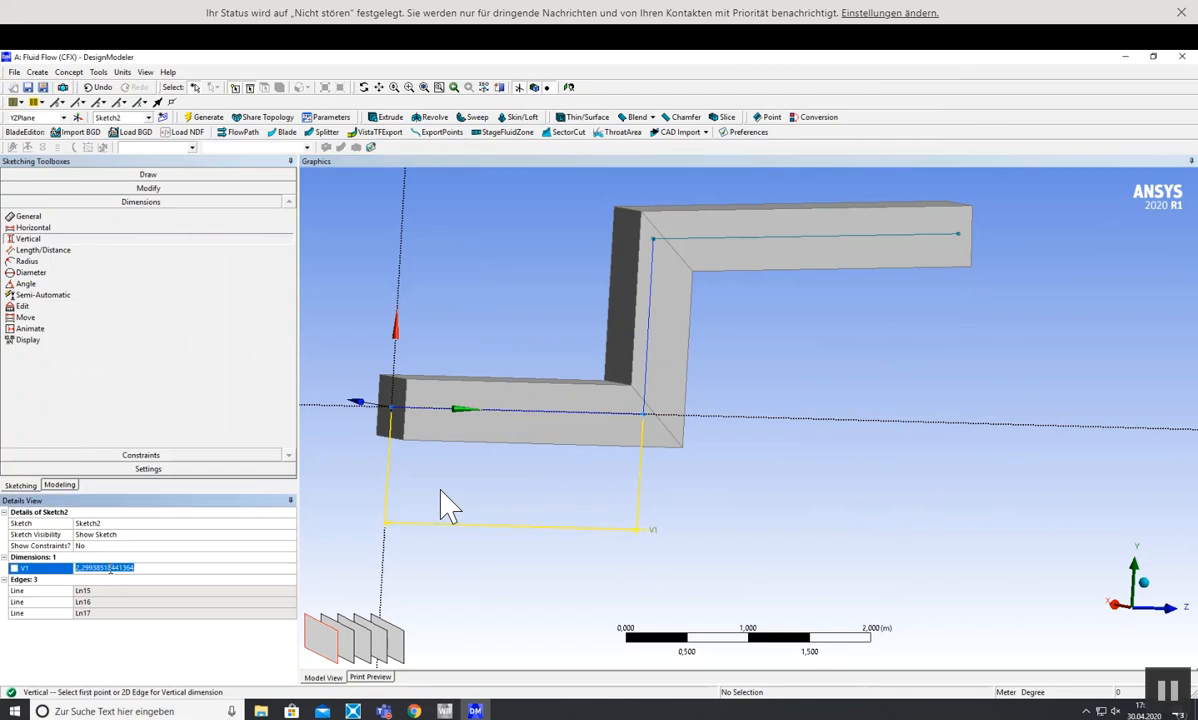
pyautogui.write('1')
pyautogui.press('Return')
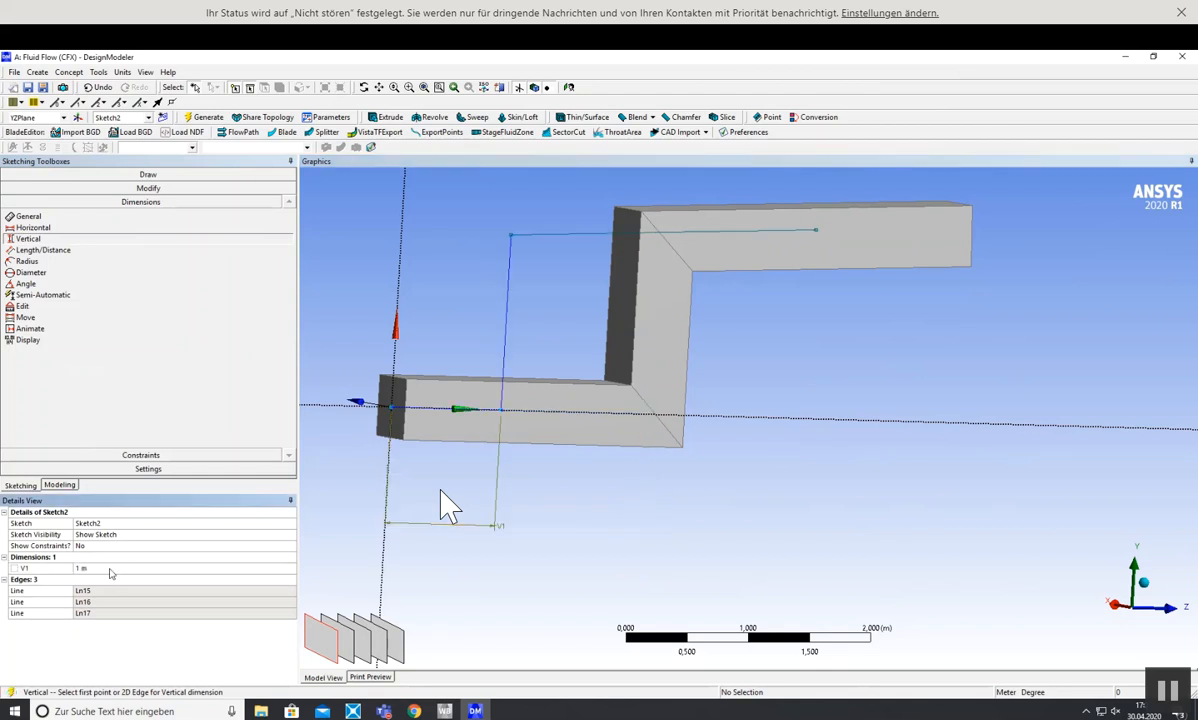
pyautogui.click(206, 118)
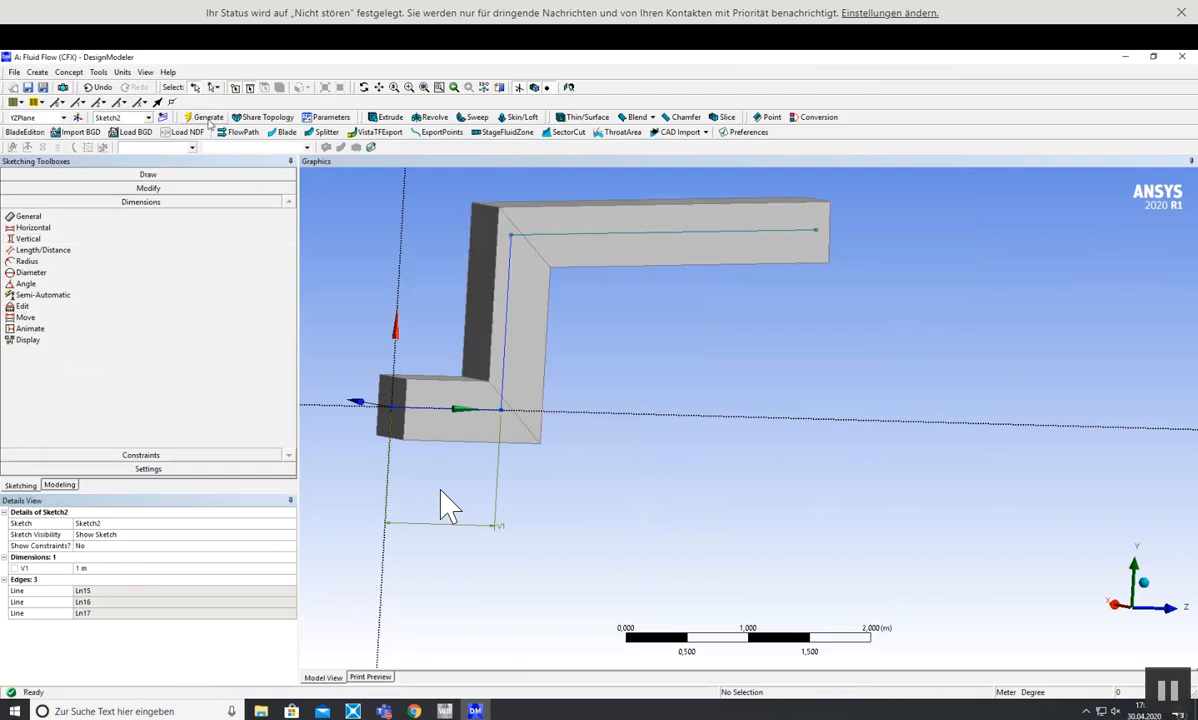
# - Add a horizontal dimension between the ends of the path's upright line and set it to 1.5 m
pyautogui.moveTo(720, 407); pyautogui.dragTo(725, 436, button='middle')
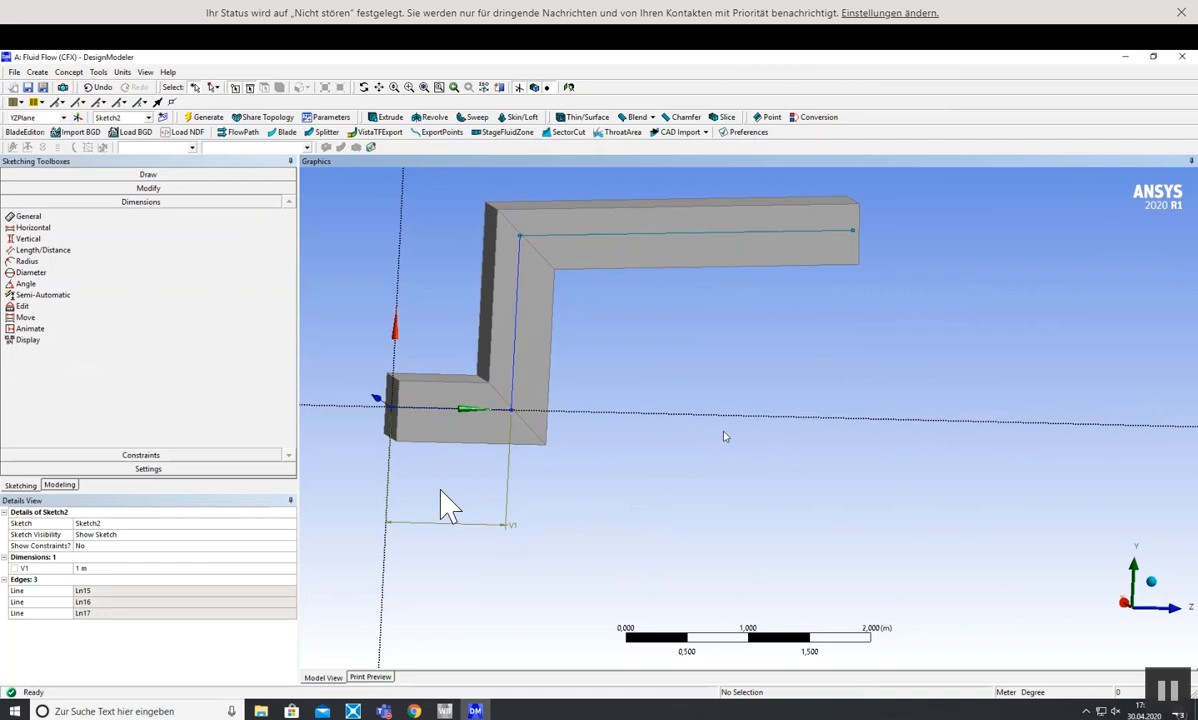
pyautogui.moveTo(758, 490); pyautogui.dragTo(797, 518, button='middle')
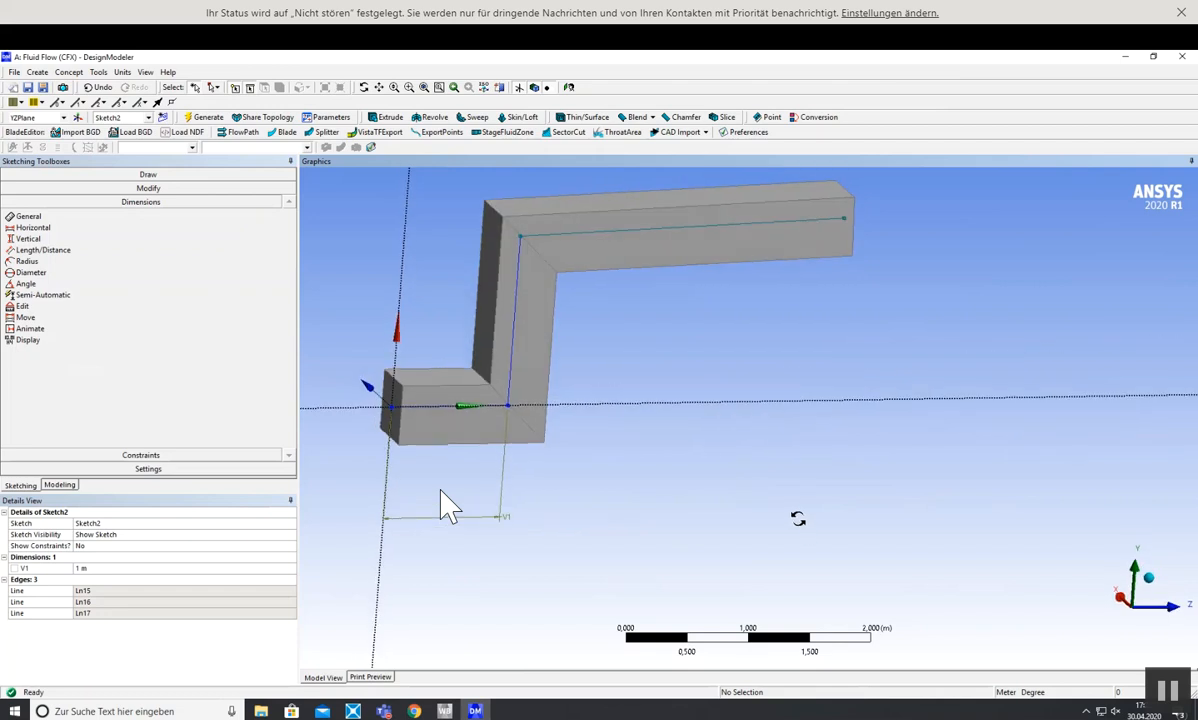
pyautogui.click(34, 228)
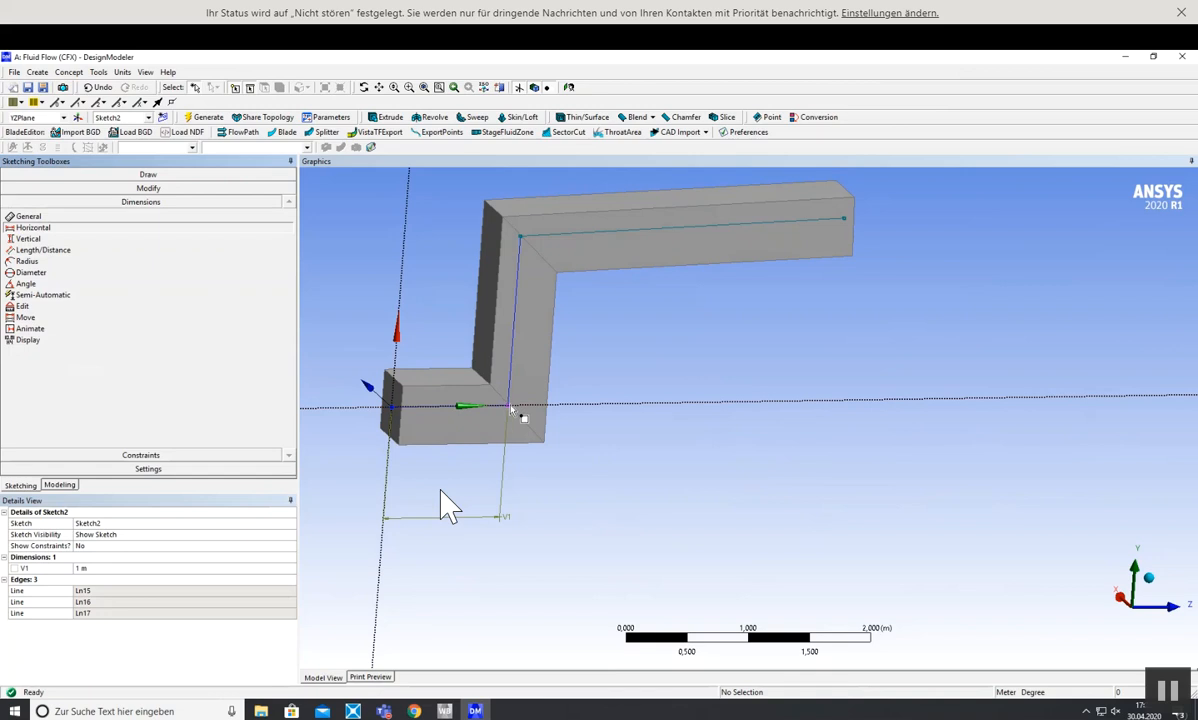
pyautogui.click(508, 405)
pyautogui.click(516, 255)
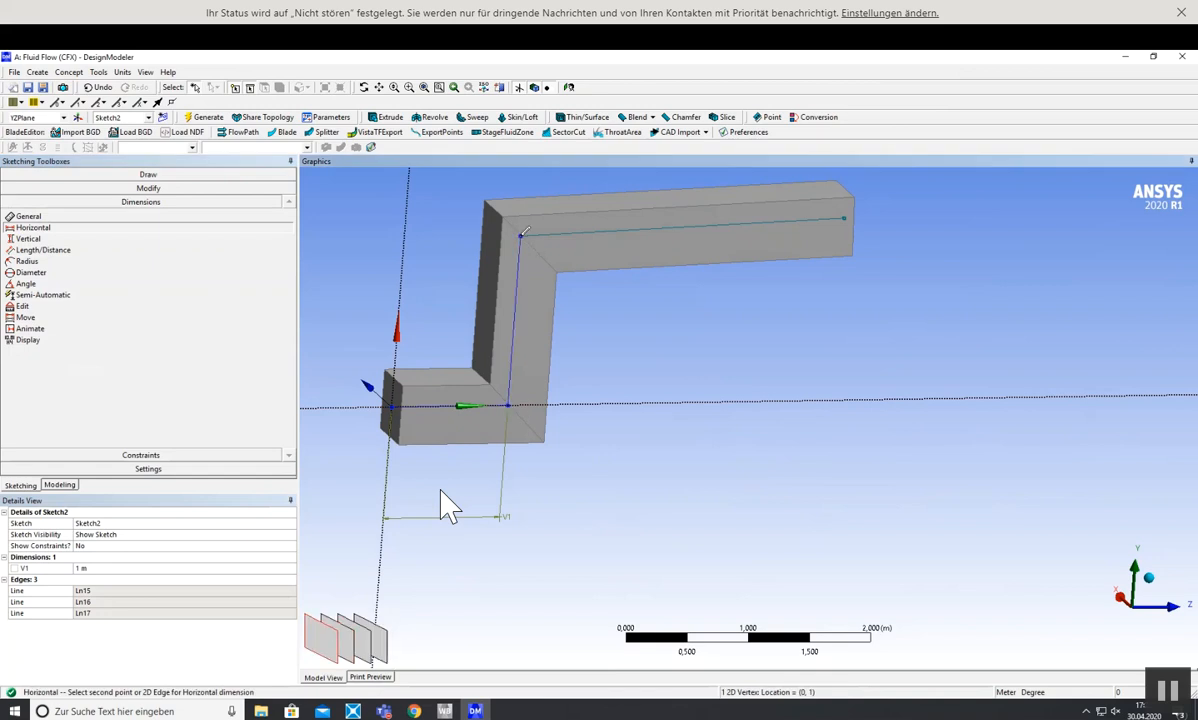
pyautogui.click(336, 246)
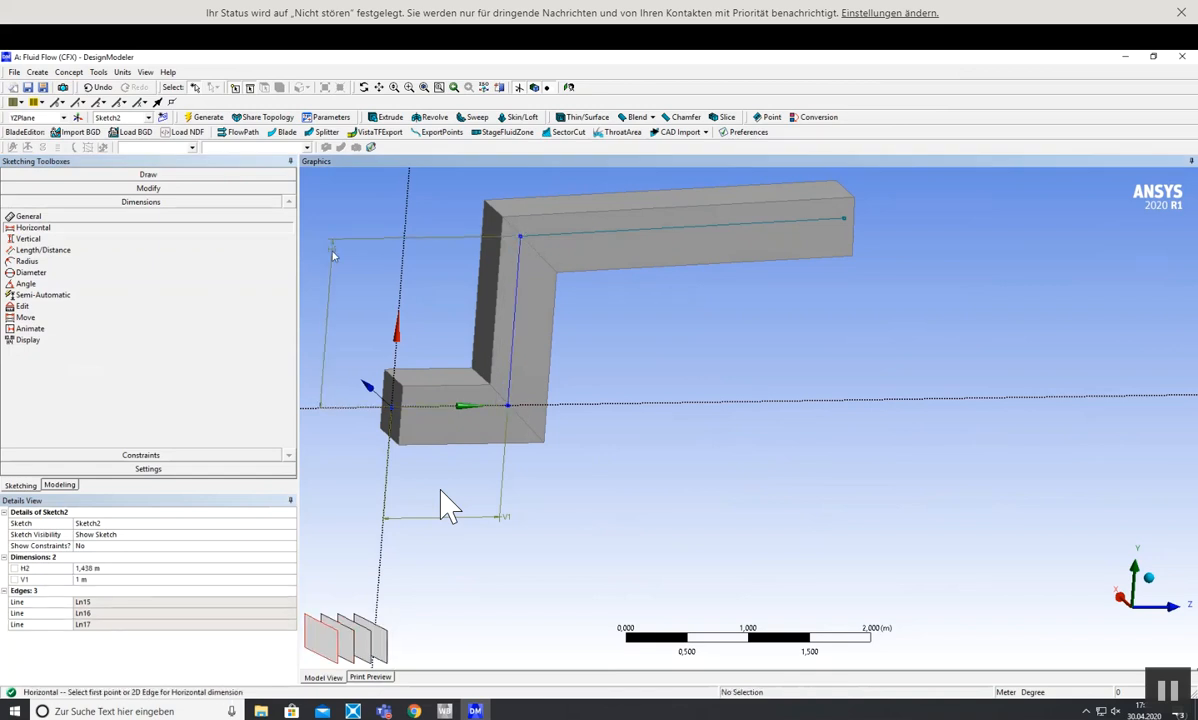
pyautogui.click(100, 568)
pyautogui.moveTo(79, 569); pyautogui.dragTo(167, 572)
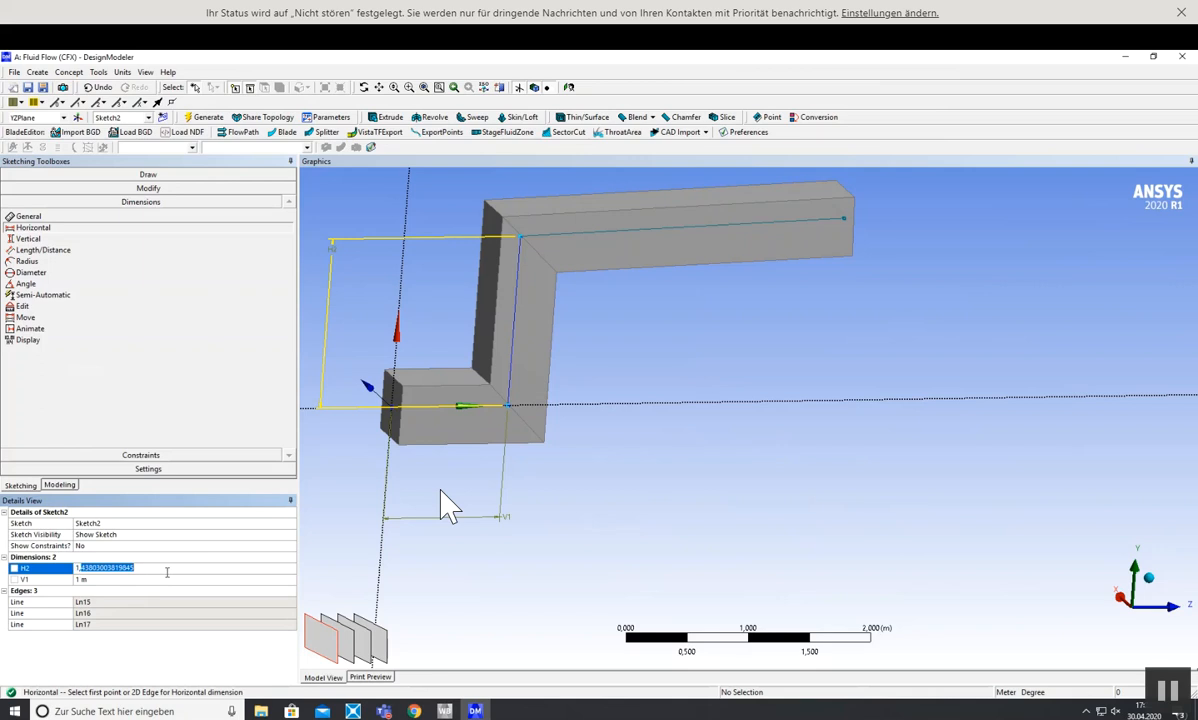
pyautogui.write(',5')
pyautogui.press('Return')
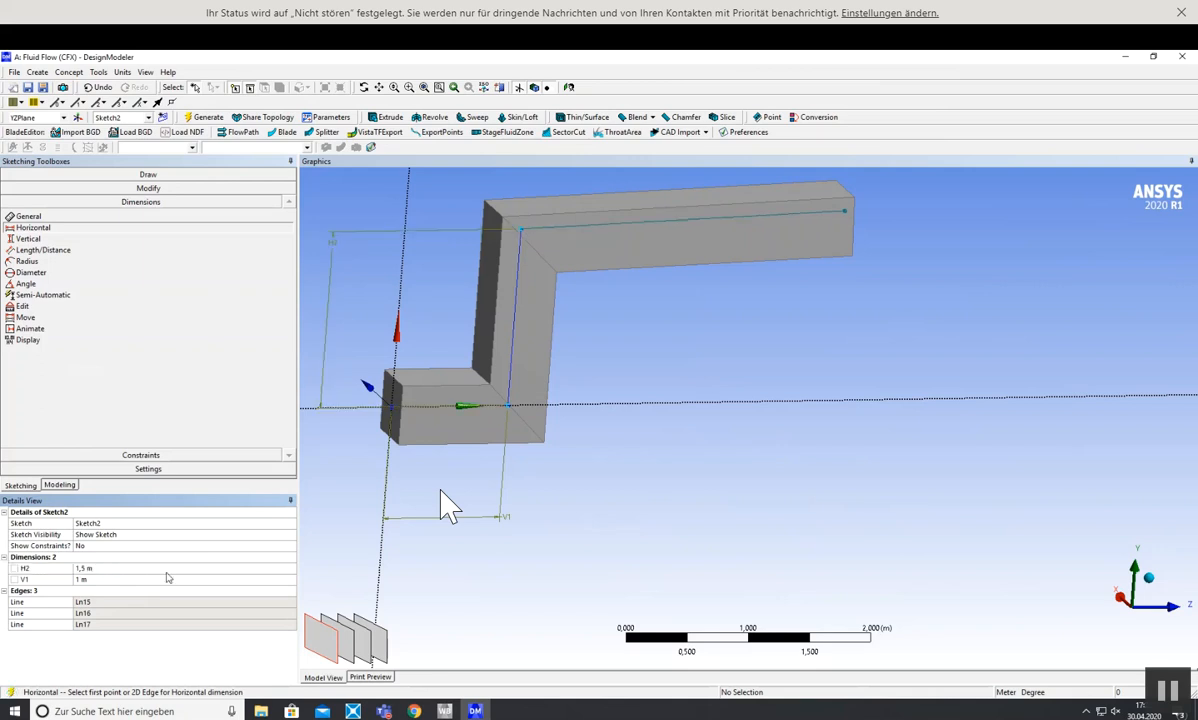
# - Regenerate the pipe and compare its shape with the double-bend drawing in the Chrome exercise PDF, returning to DesignModeler
pyautogui.click(192, 121)
pyautogui.scroll(3, 464, 425)
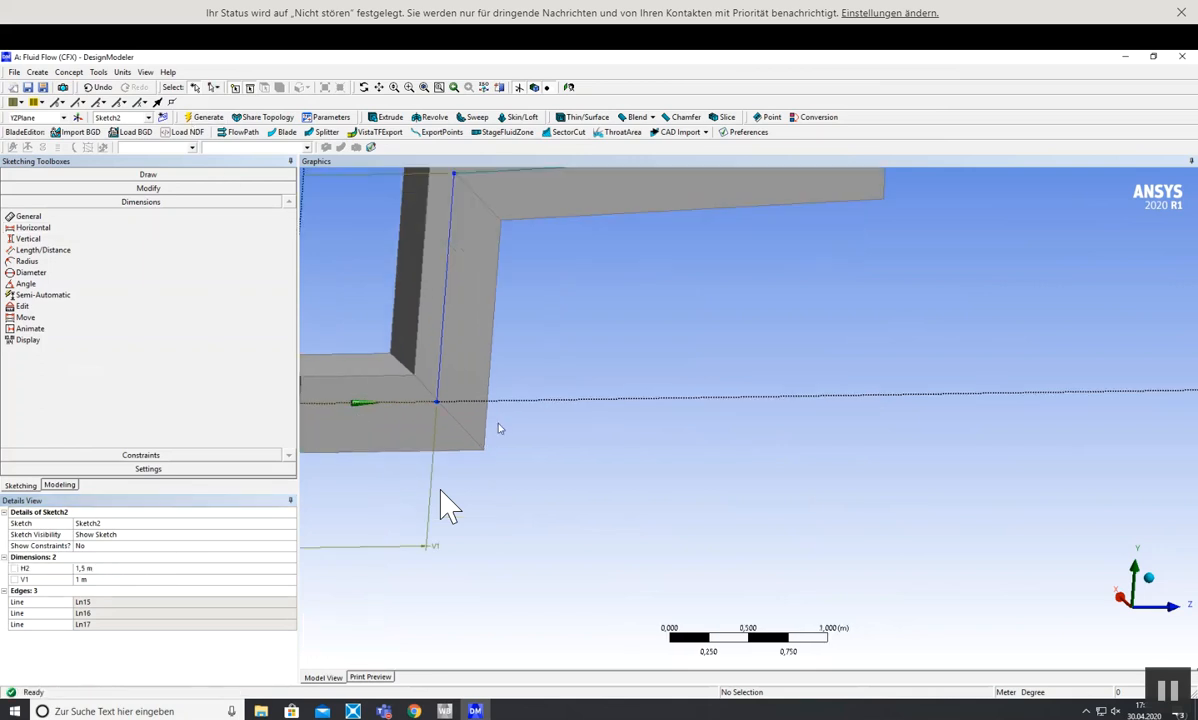
pyautogui.scroll(-4, 473, 420)
pyautogui.moveTo(710, 467); pyautogui.dragTo(655, 432, button='middle')
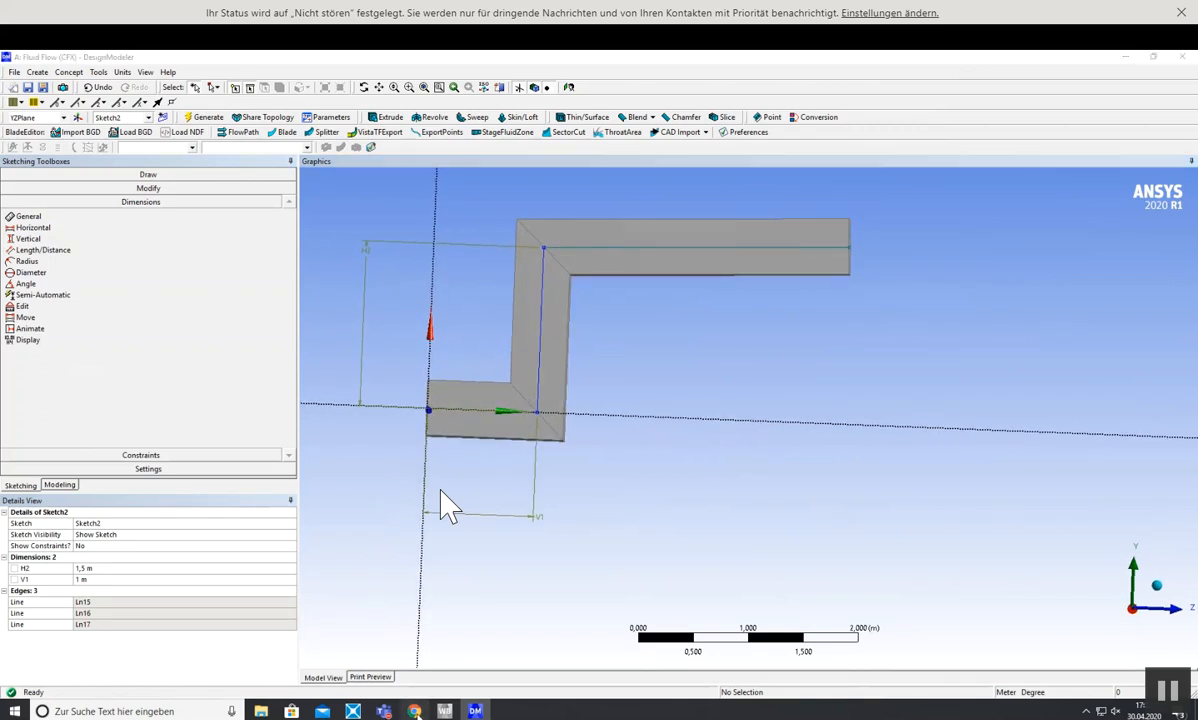
pyautogui.hotkey('alt', 'Tab')
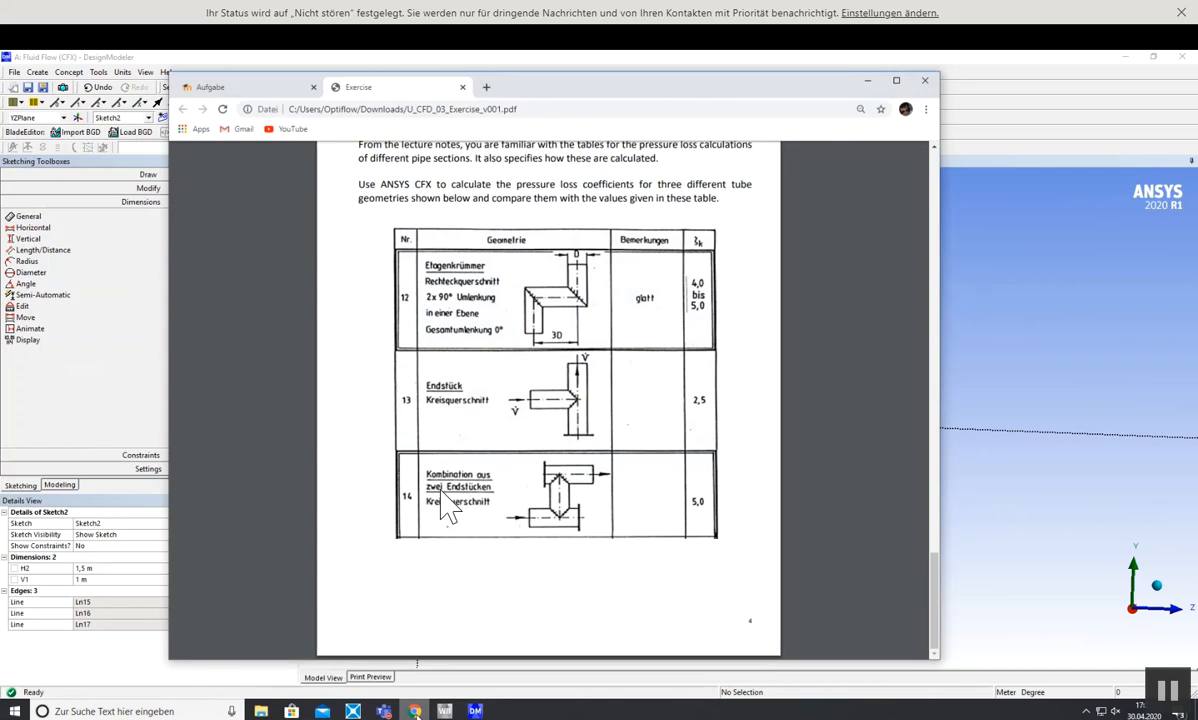
pyautogui.hotkey('alt', 'Tab')
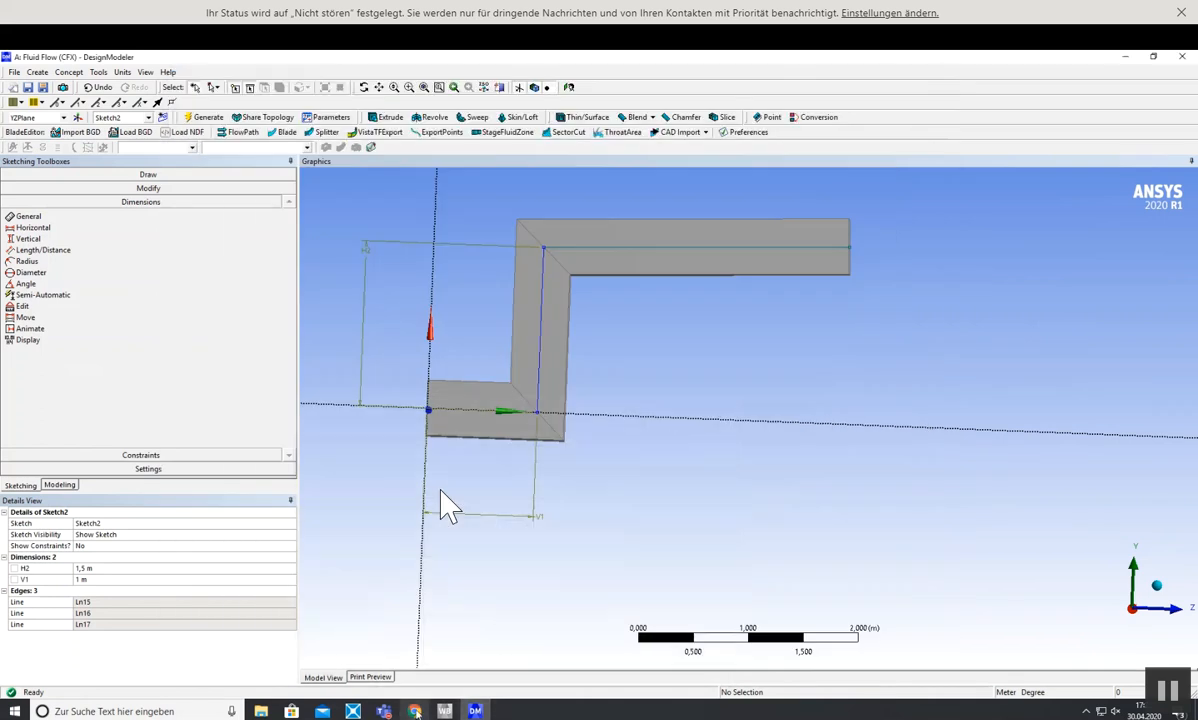
# - Add a horizontal dimension between the path's far end point and the origin's dotted axis, set it to 1.5 m and regenerate the pipe
pyautogui.moveTo(709, 405)
pyautogui.mouseDown(button='middle')
pyautogui.moveTo(685, 403)
pyautogui.moveTo(700, 403)
pyautogui.mouseUp(button='middle')
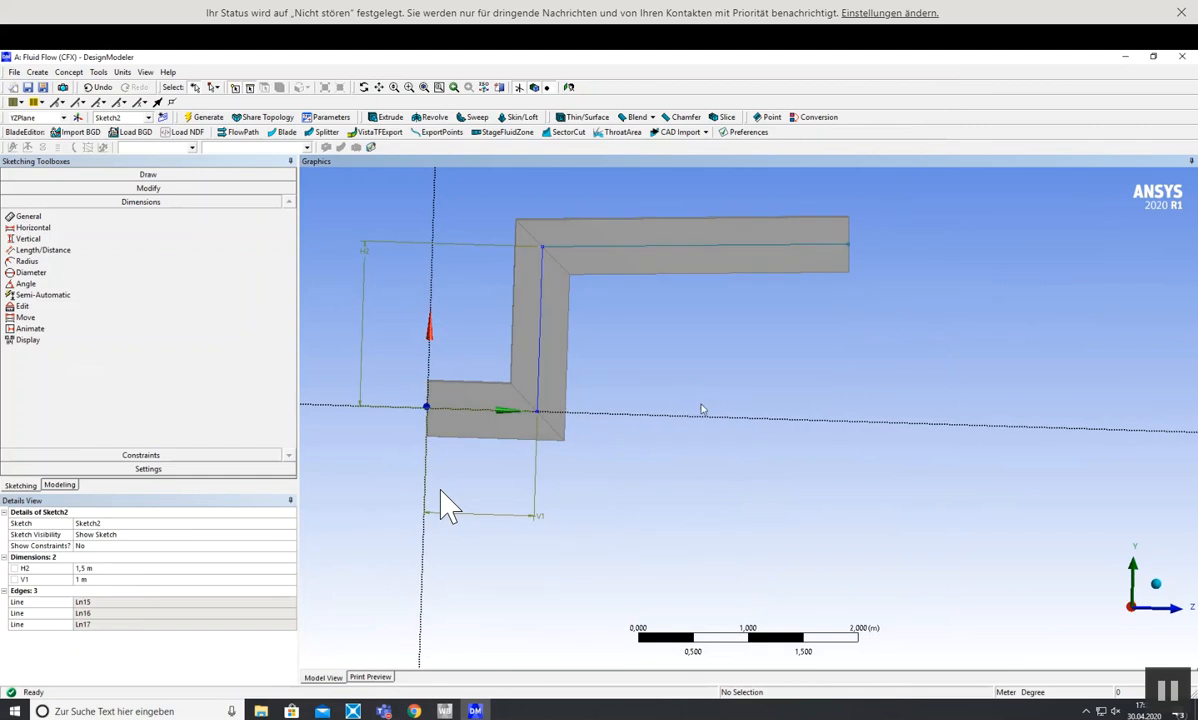
pyautogui.moveTo(697, 400); pyautogui.dragTo(663, 415, button='middle')
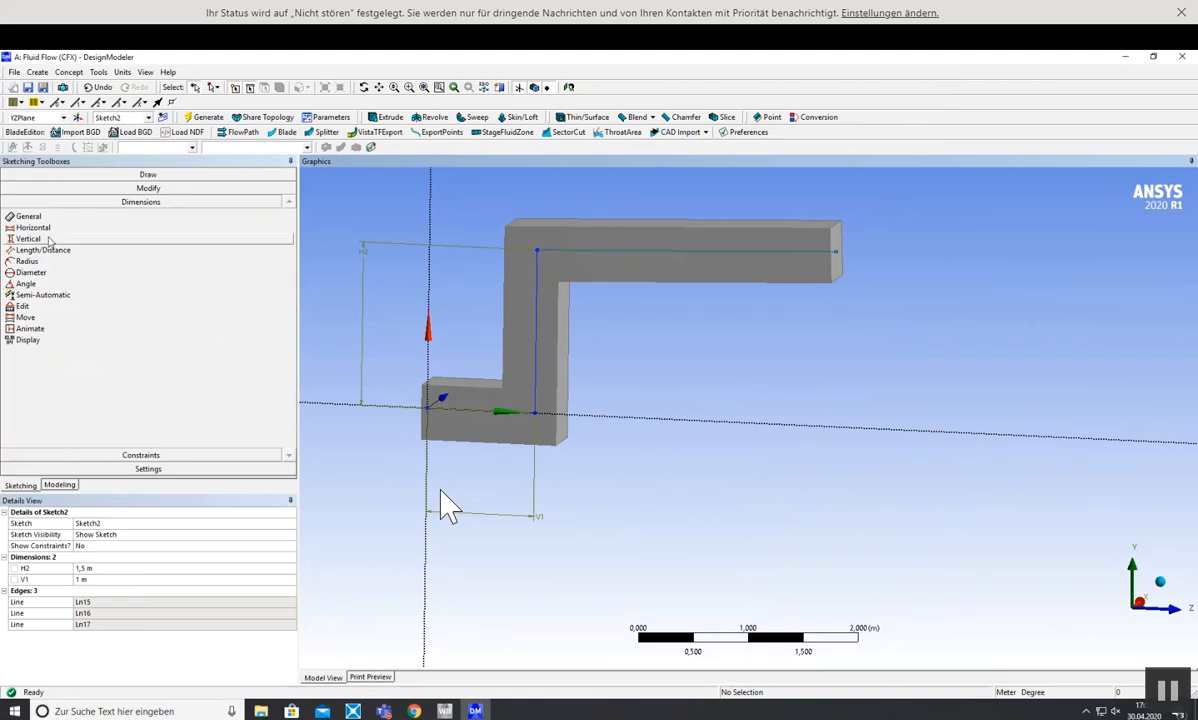
pyautogui.click(832, 256)
pyautogui.click(842, 433)
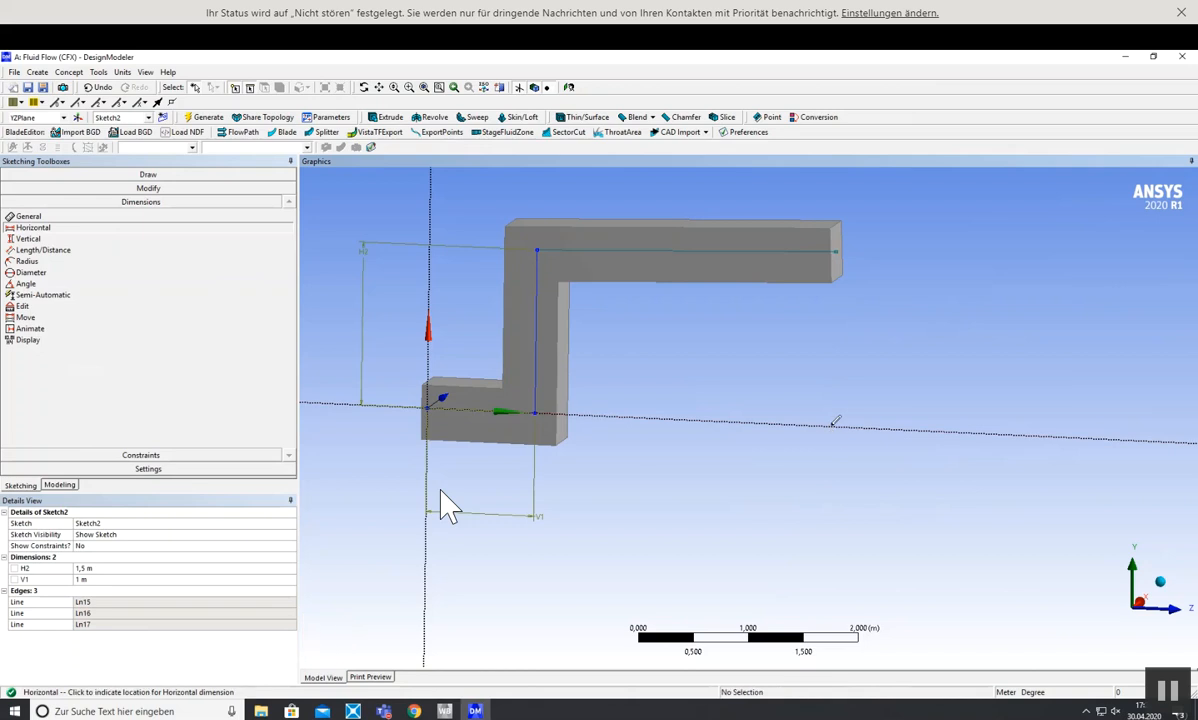
pyautogui.click(897, 376)
pyautogui.click(85, 579)
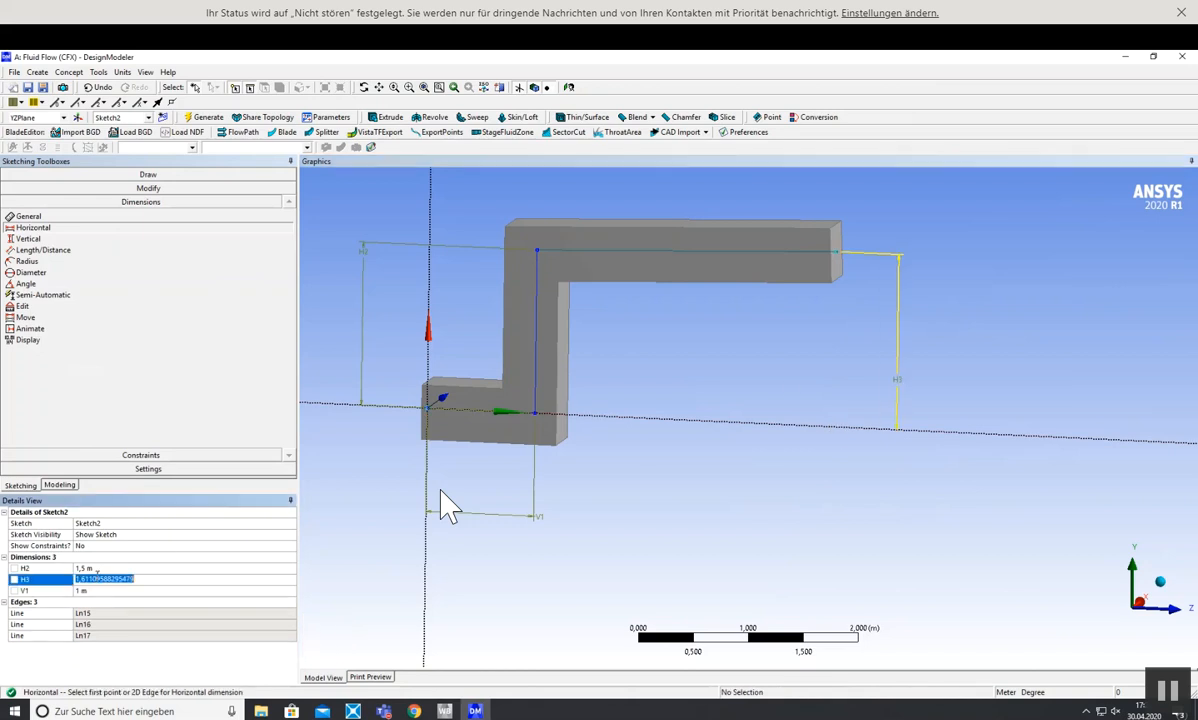
pyautogui.write('1,5')
pyautogui.press('Return')
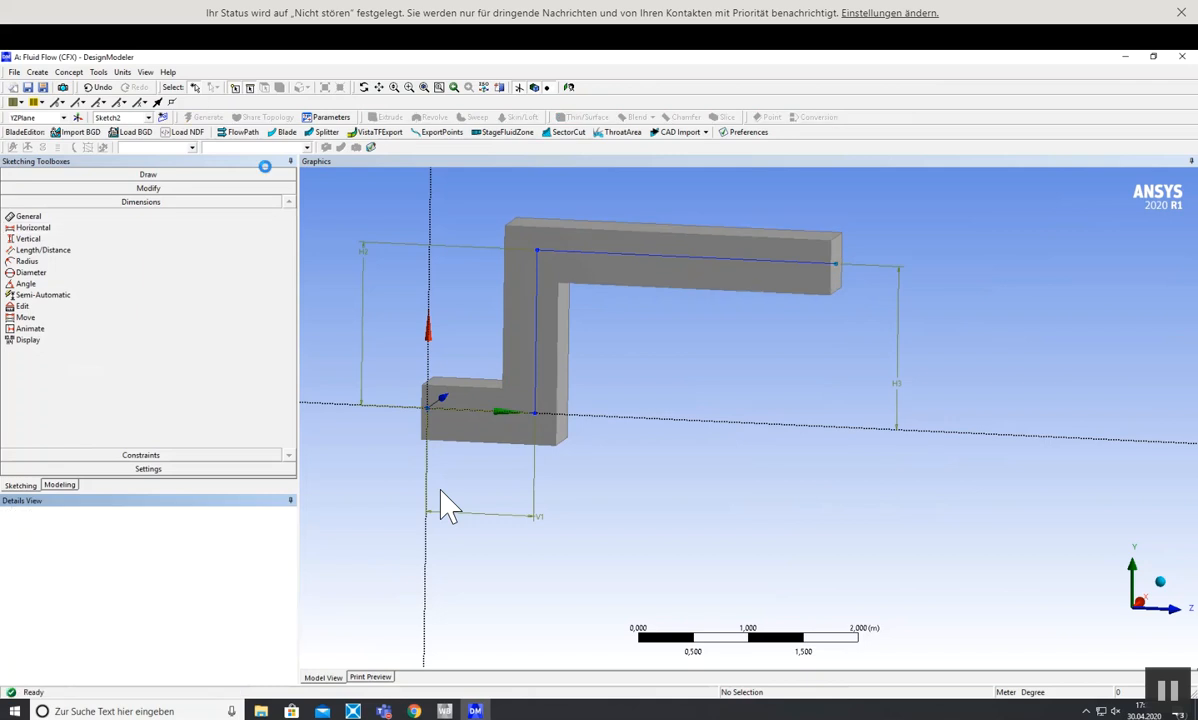
# - Add a vertical dimension between the second bend and the path's far end, set it to 1 m and regenerate the pipe
pyautogui.moveTo(565, 412)
pyautogui.mouseDown(button='middle')
pyautogui.moveTo(626, 416)
pyautogui.moveTo(613, 433)
pyautogui.mouseUp(button='middle')
pyautogui.click(35, 239)
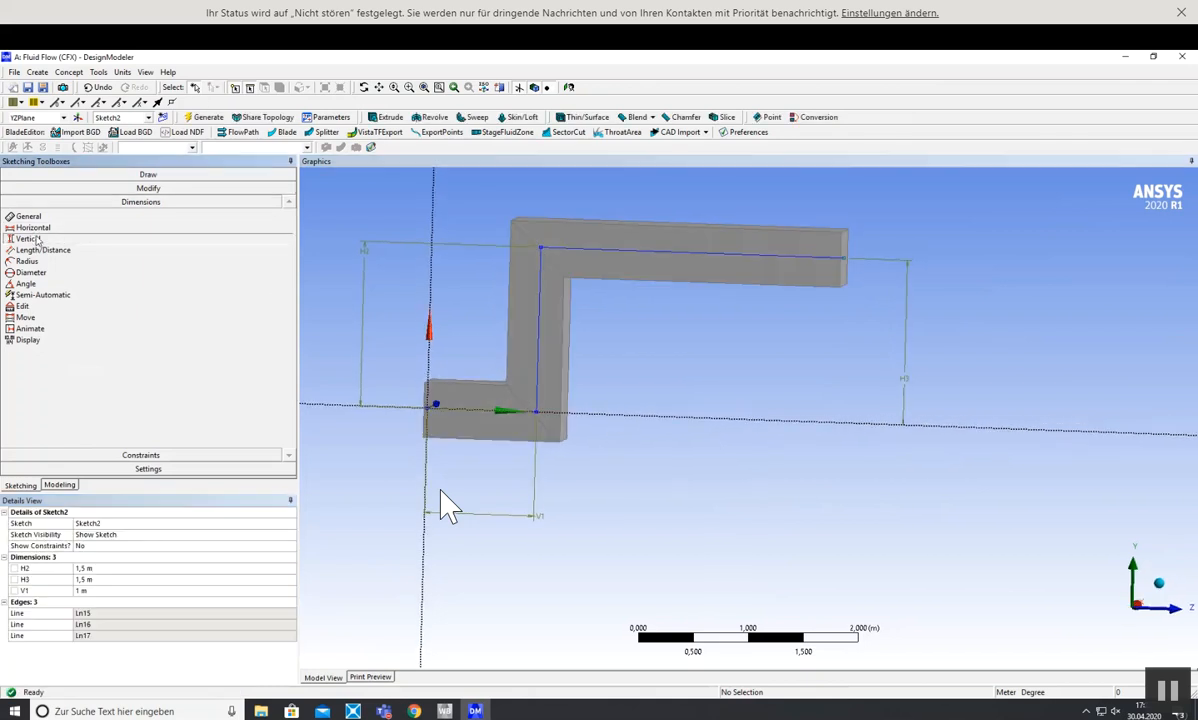
pyautogui.click(541, 248)
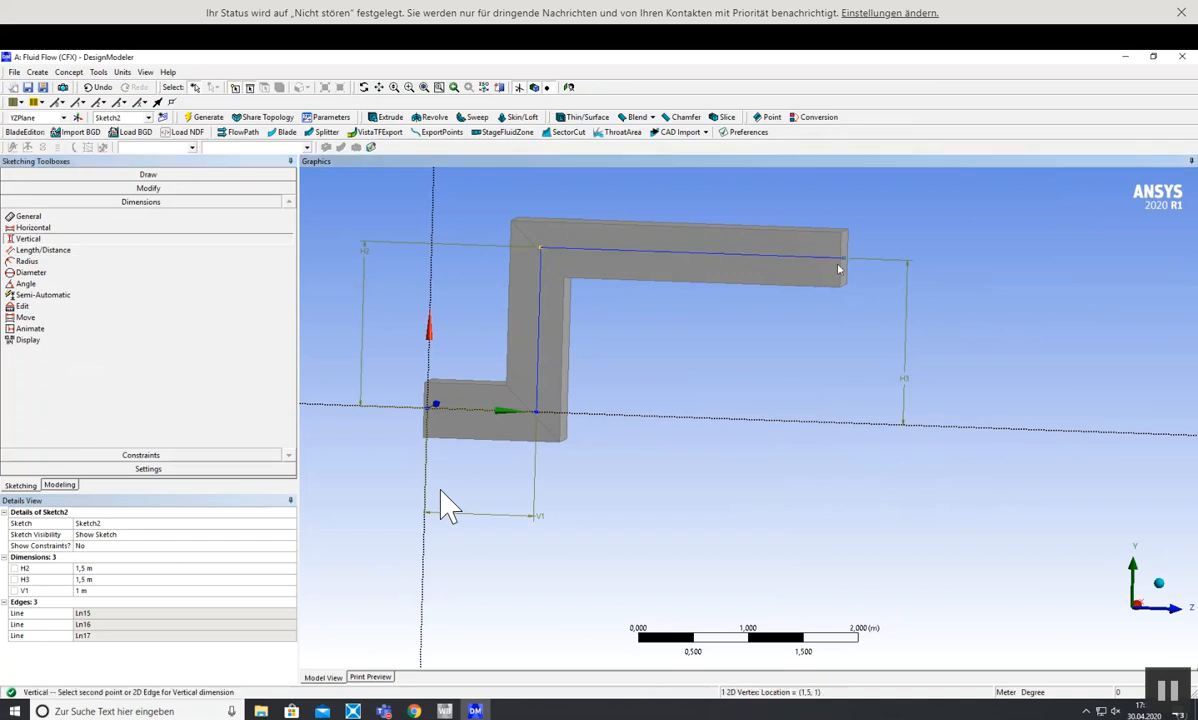
pyautogui.click(846, 262)
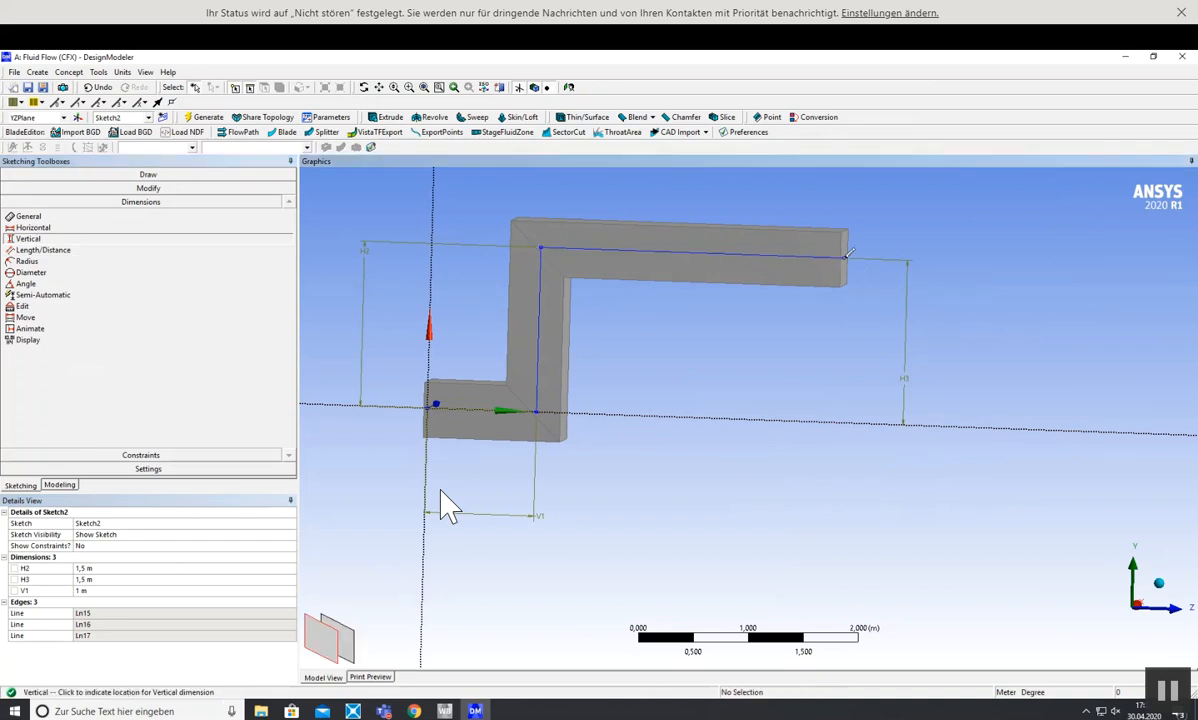
pyautogui.click(789, 174)
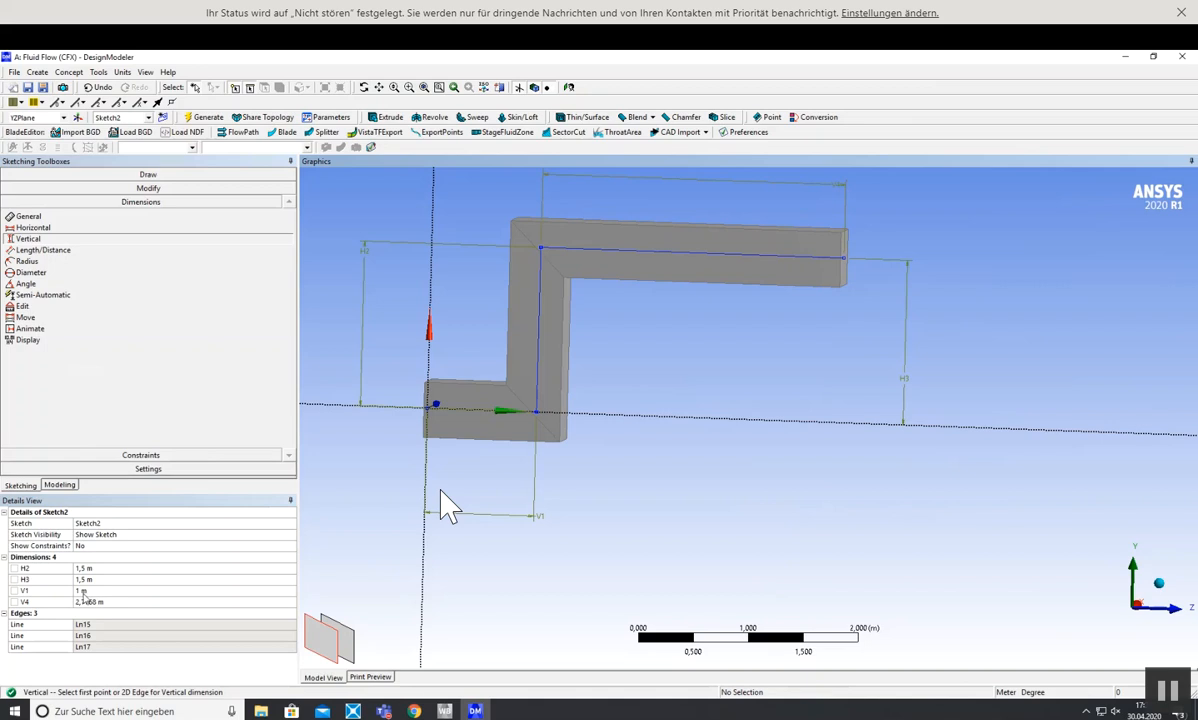
pyautogui.write('1')
pyautogui.press('Return')
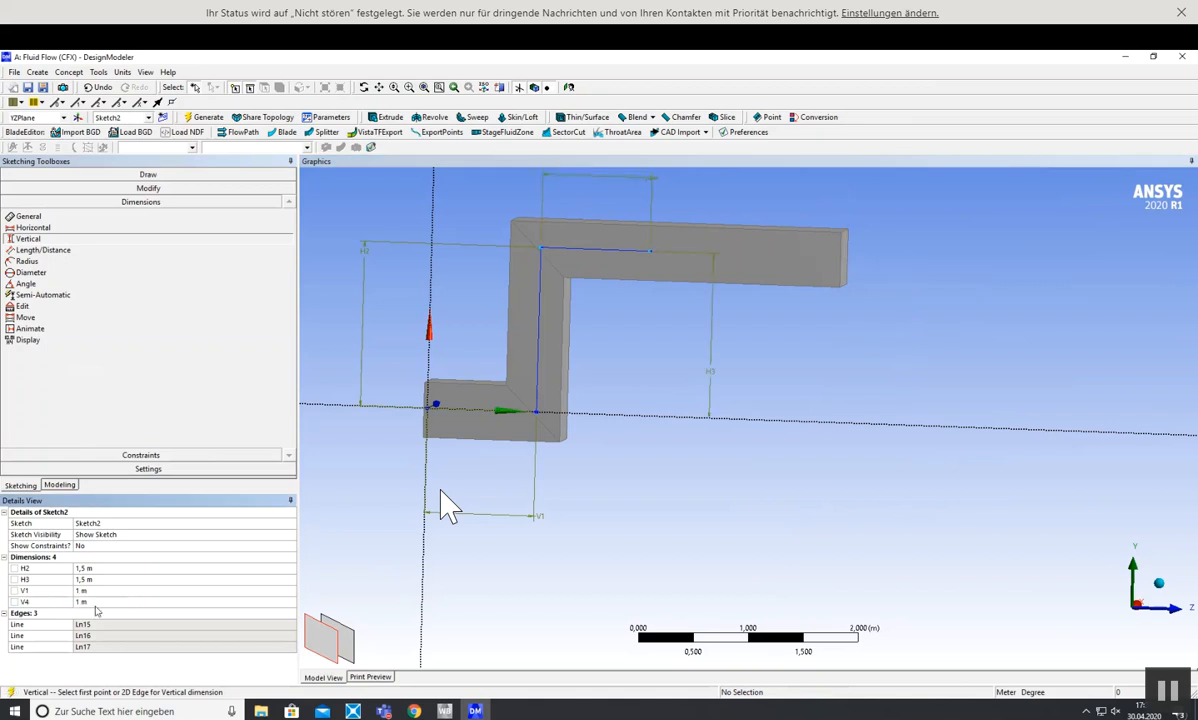
pyautogui.click(208, 118)
# - Orient the pipe like the double-bend drawing and compare the two using the exercise PDF in Chrome, returning to DesignModeler
pyautogui.moveTo(616, 478)
pyautogui.mouseDown(button='middle')
pyautogui.moveTo(666, 450)
pyautogui.moveTo(644, 468)
pyautogui.moveTo(770, 444)
pyautogui.moveTo(548, 414)
pyautogui.moveTo(610, 500)
pyautogui.moveTo(366, 562)
pyautogui.moveTo(305, 555)
pyautogui.moveTo(302, 583)
pyautogui.moveTo(318, 567)
pyautogui.mouseUp(button='middle')
pyautogui.scroll(2, 637, 457)
pyautogui.scroll(-4, 636, 454)
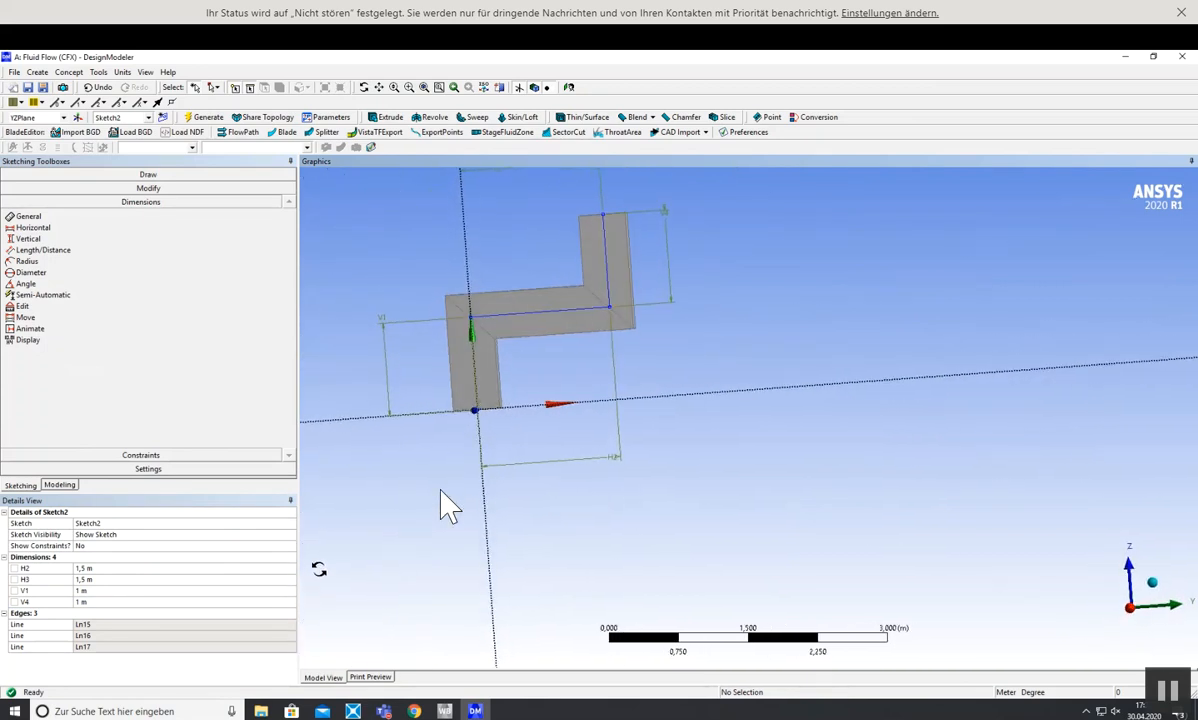
pyautogui.click(414, 711)
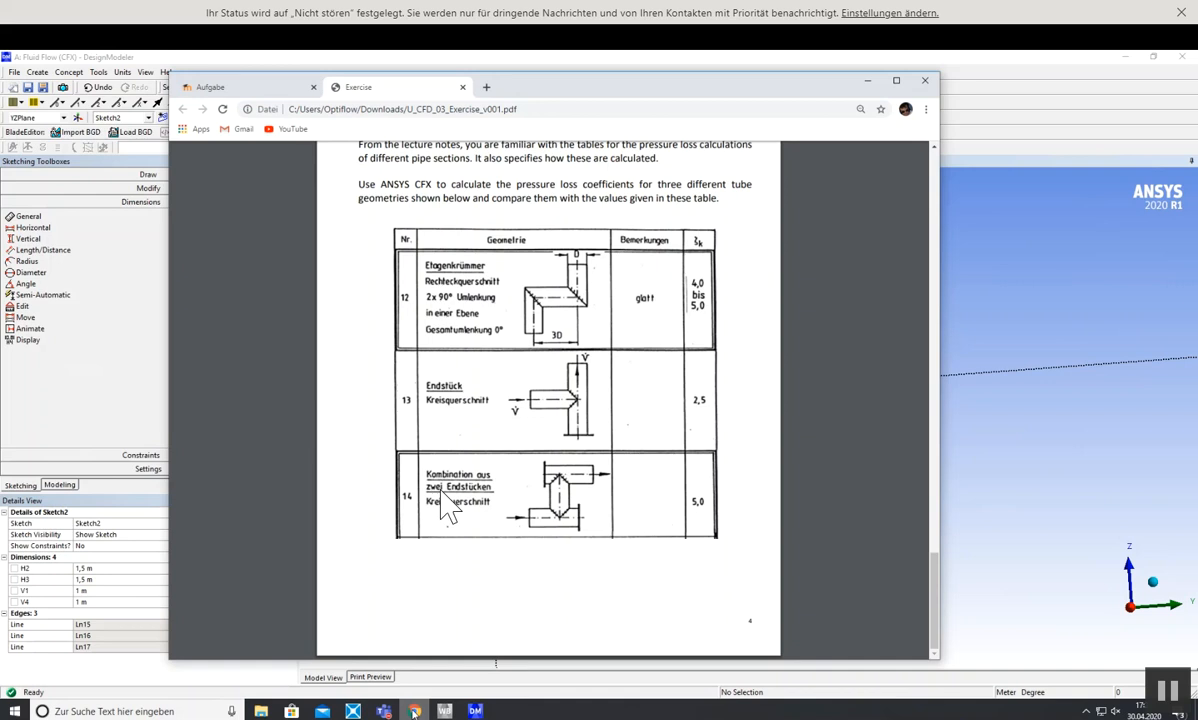
pyautogui.click(413, 712)
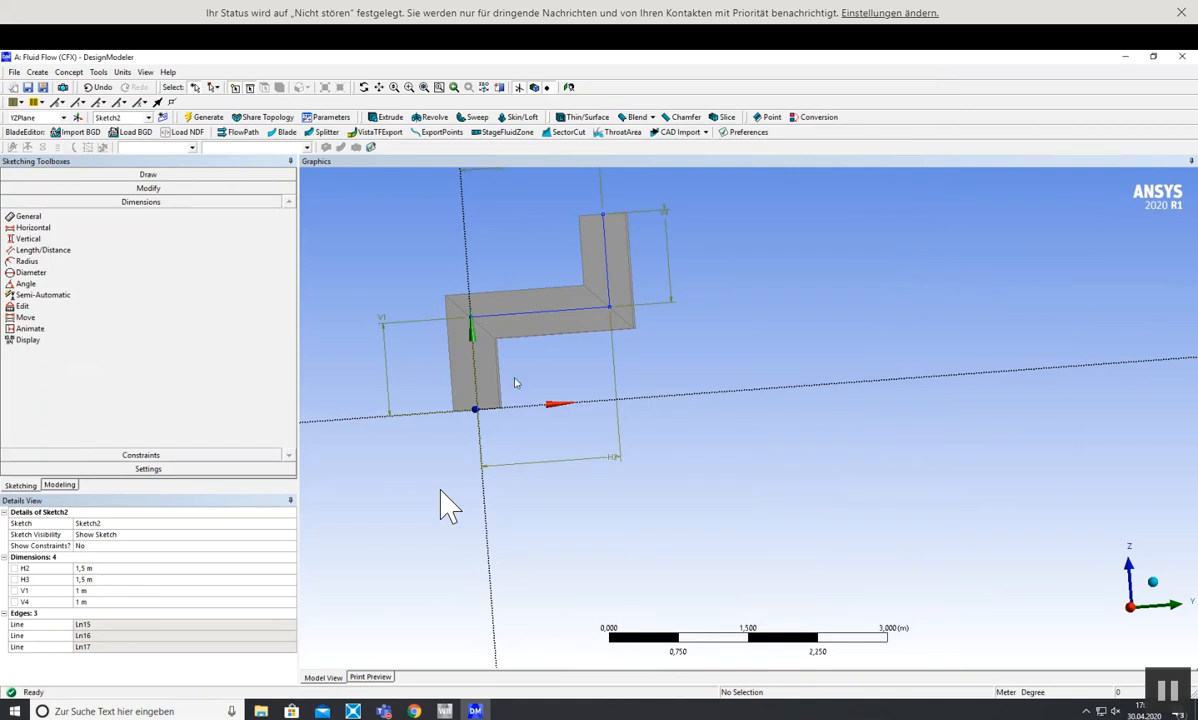
# - Set the vertical dimensions V1 and V4 of both end sections to 2 m and regenerate the pipe
pyautogui.click(98, 591)
pyautogui.press('Return')
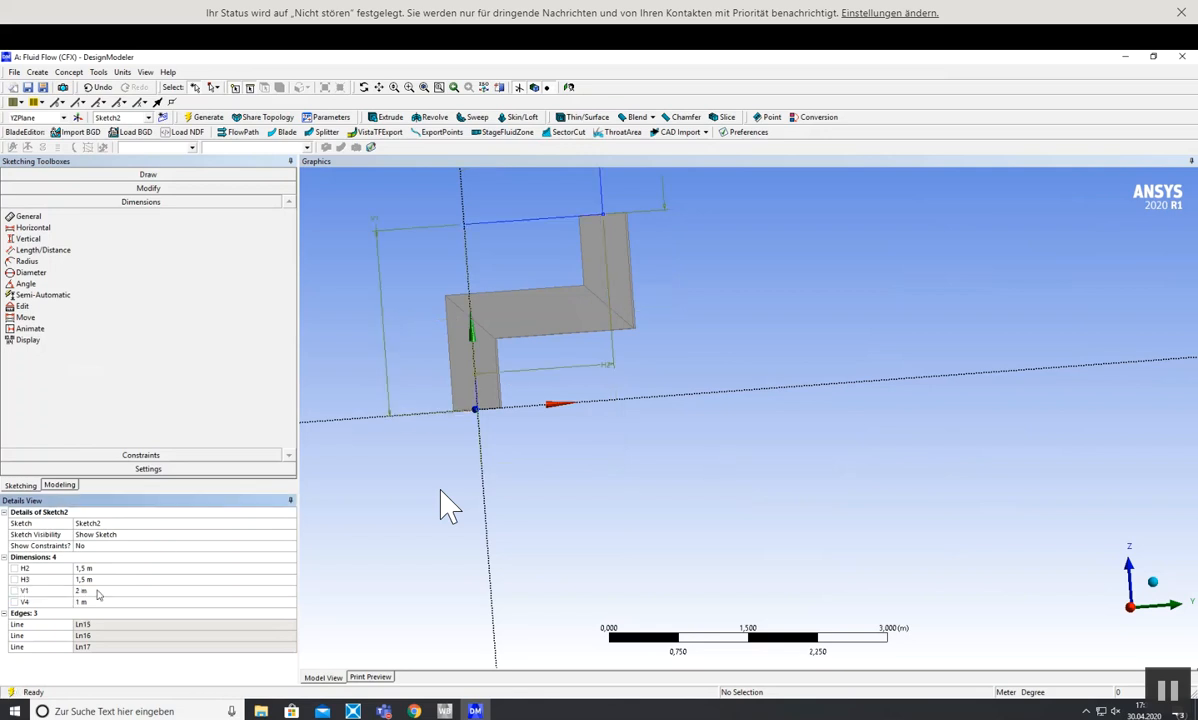
pyautogui.click(97, 603)
pyautogui.write('2')
pyautogui.press('Return')
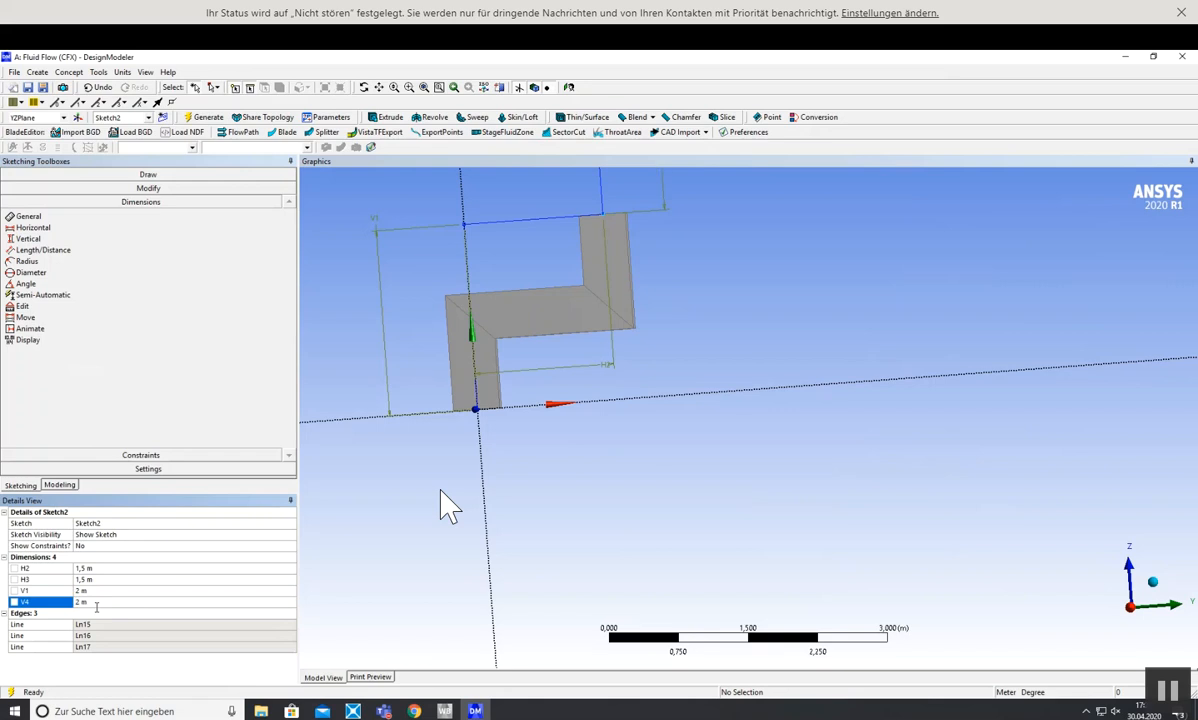
pyautogui.click(205, 114)
pyautogui.moveTo(629, 421)
pyautogui.mouseDown(button='middle')
pyautogui.moveTo(628, 455)
pyautogui.moveTo(650, 409)
pyautogui.moveTo(642, 393)
pyautogui.moveTo(687, 326)
pyautogui.moveTo(687, 337)
pyautogui.mouseUp(button='middle')
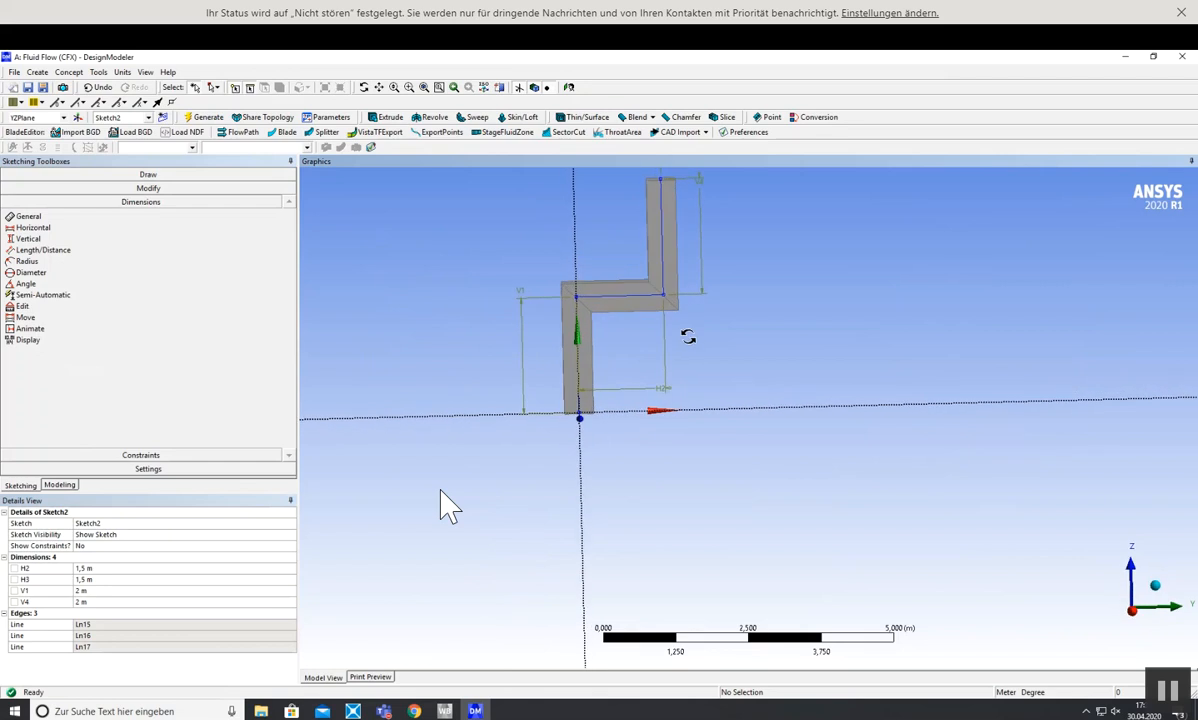
# - Set the vertical dimensions V1 and V4 of both end sections to 1.5 m and regenerate the pipe
pyautogui.click(93, 591)
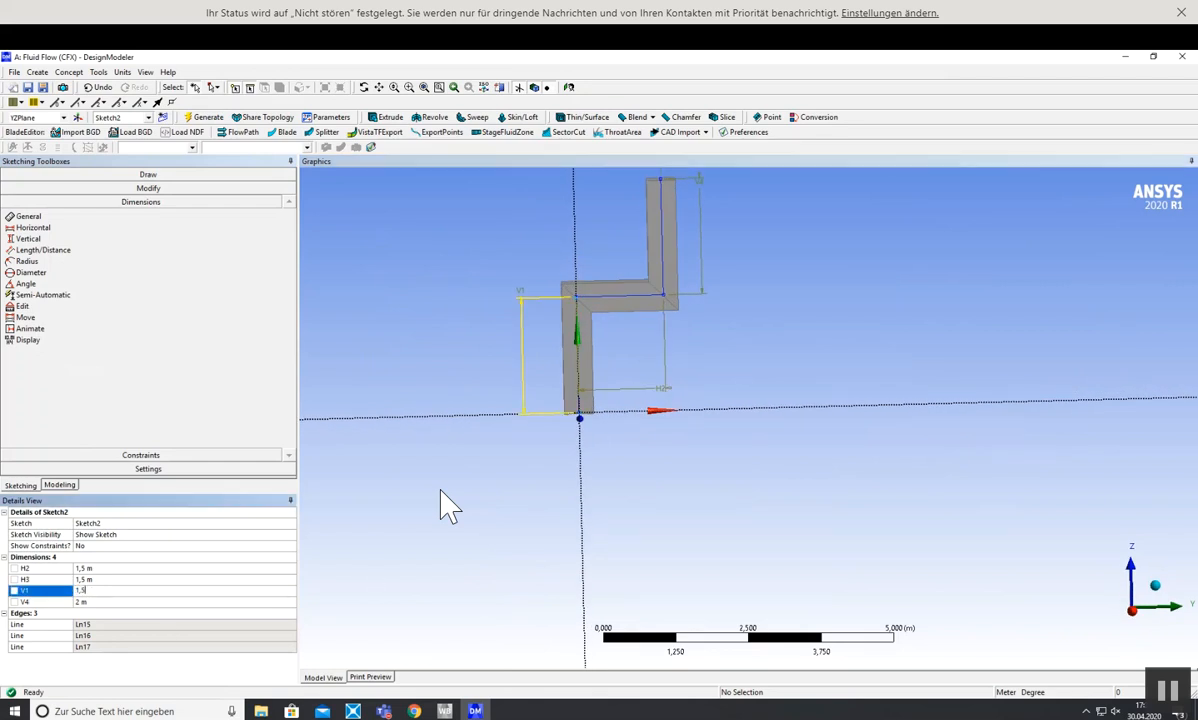
pyautogui.write('1,5')
pyautogui.press('Return')
pyautogui.click(92, 602)
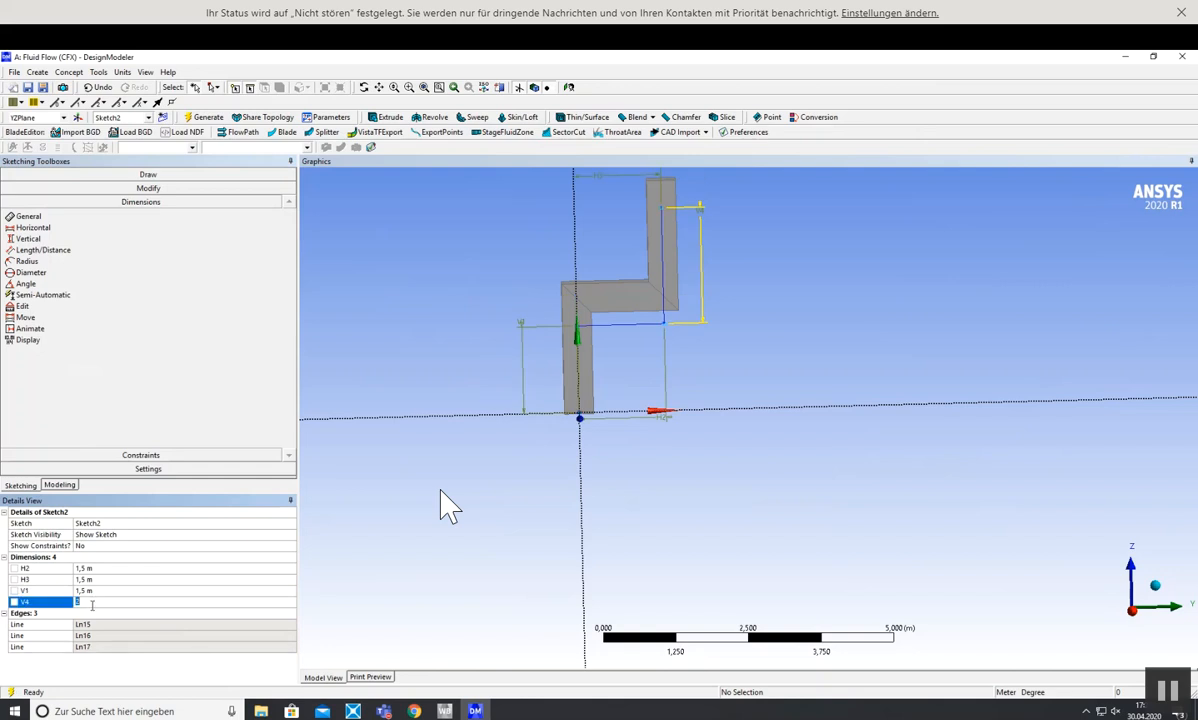
pyautogui.write('1,5')
pyautogui.press('Return')
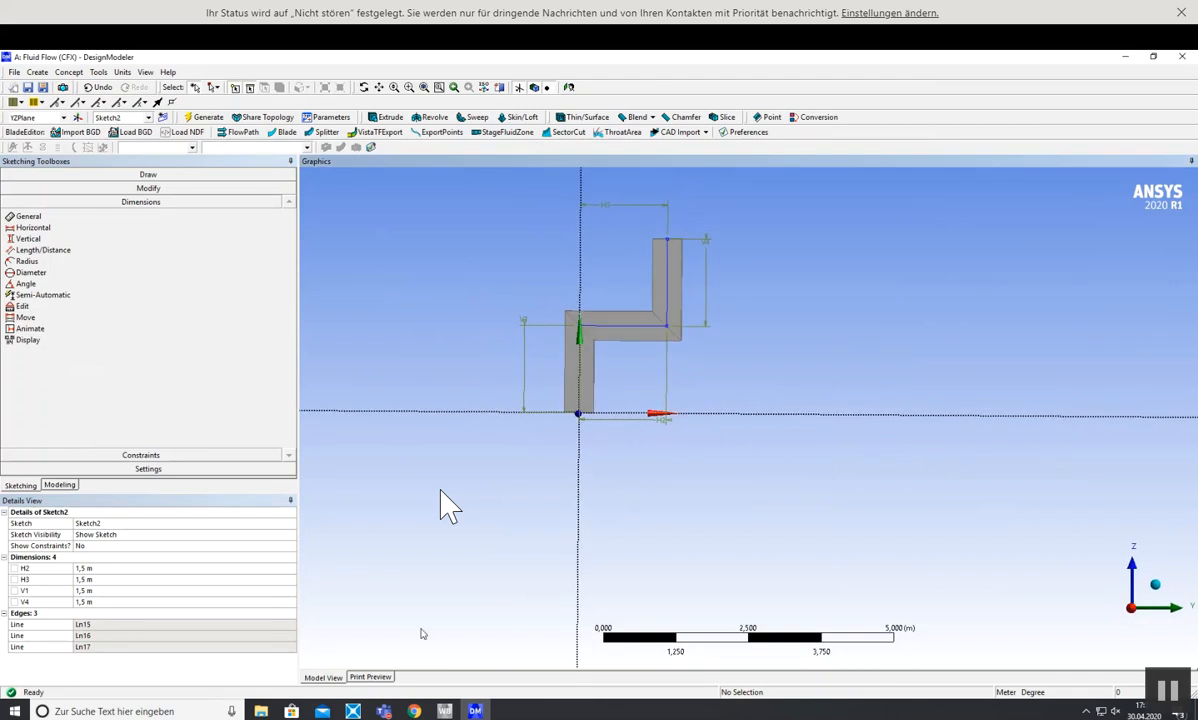
# - Compare the pipe's proportions with the 3D offset of the double bend in the Chrome exercise PDF, and examine the whole pipe in DesignModeler
pyautogui.hotkey('alt', 'Tab')
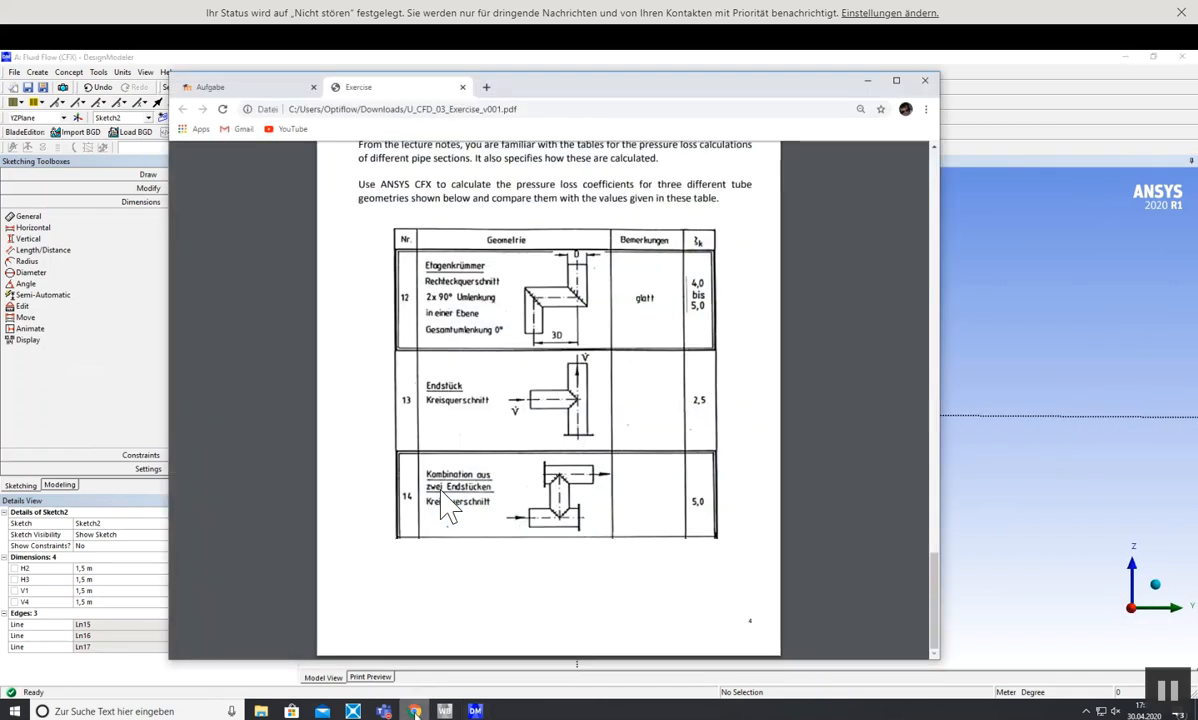
pyautogui.hotkey('alt', 'Tab')
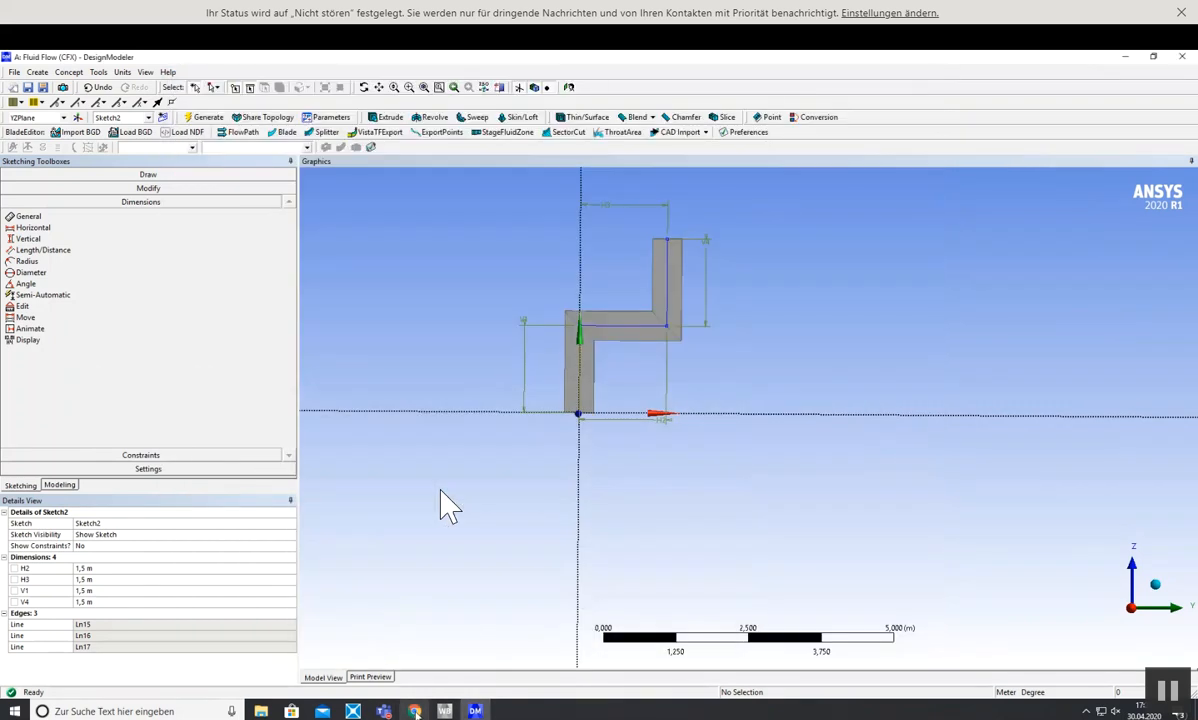
pyautogui.hotkey('alt', 'Tab')
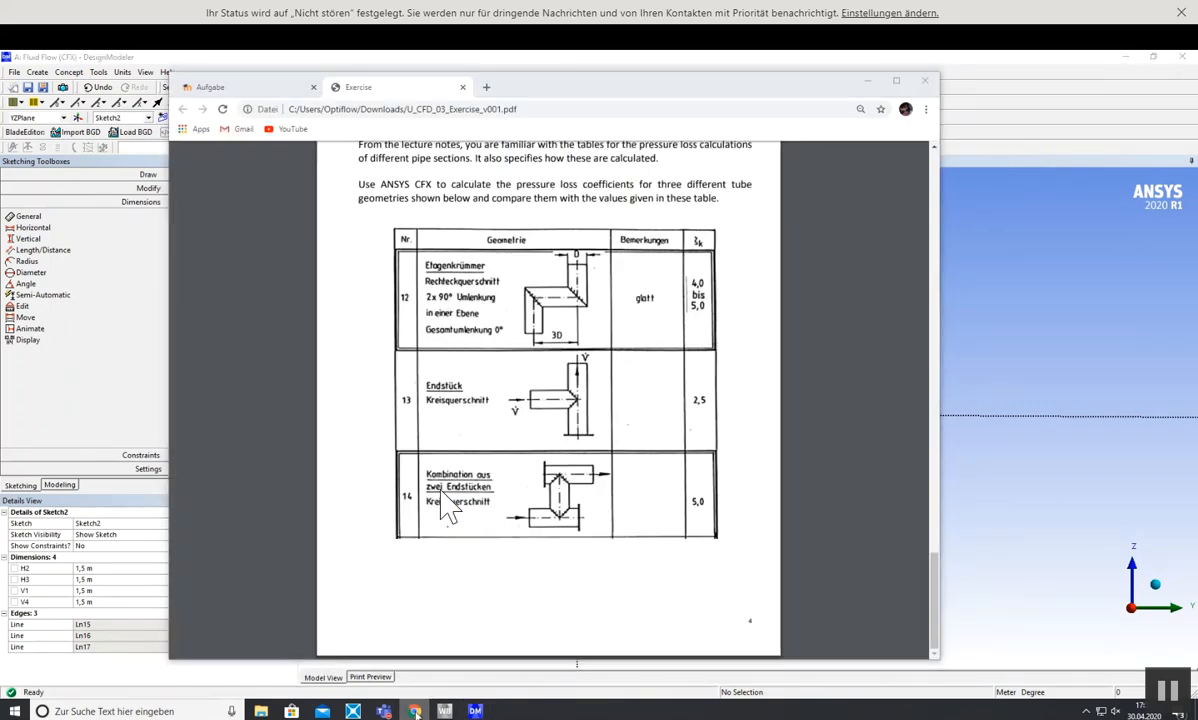
pyautogui.hotkey('alt', 'Tab')
pyautogui.moveTo(599, 471)
pyautogui.mouseDown(button='middle')
pyautogui.moveTo(567, 420)
pyautogui.moveTo(594, 457)
pyautogui.moveTo(595, 410)
pyautogui.mouseUp(button='middle')
pyautogui.scroll(4, 633, 445)
pyautogui.moveTo(505, 473); pyautogui.dragTo(505, 547, button='middle')
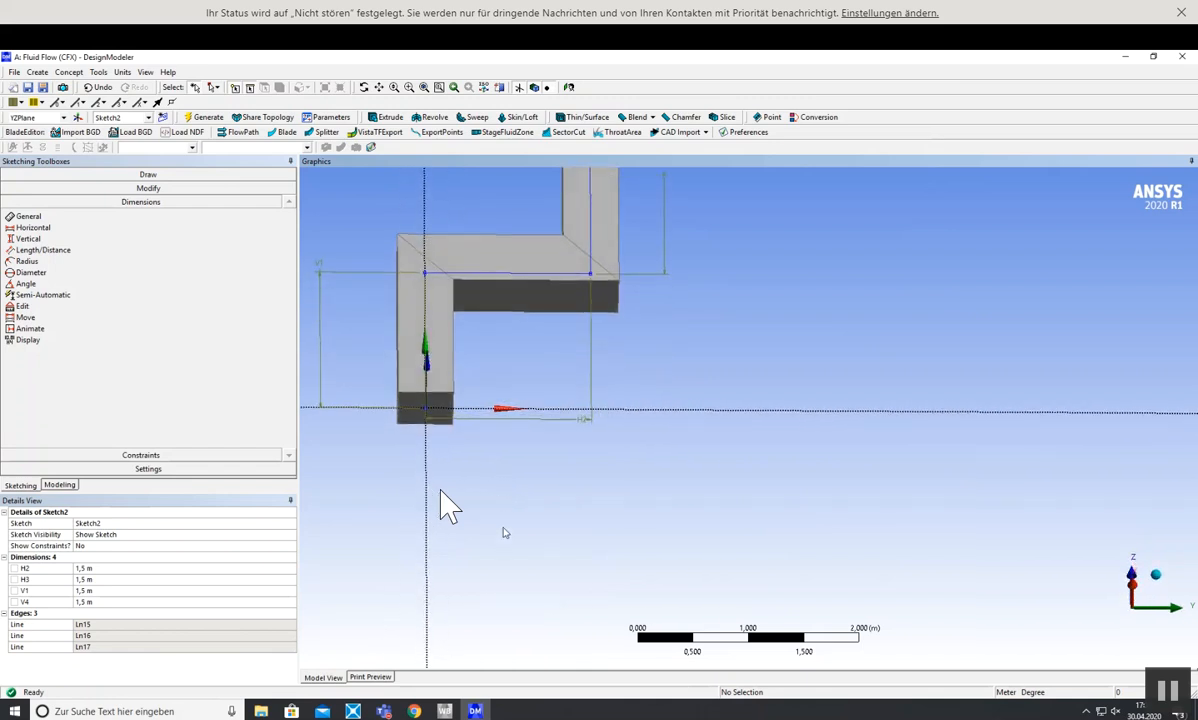
pyautogui.click(380, 88)
pyautogui.moveTo(512, 241); pyautogui.dragTo(602, 320)
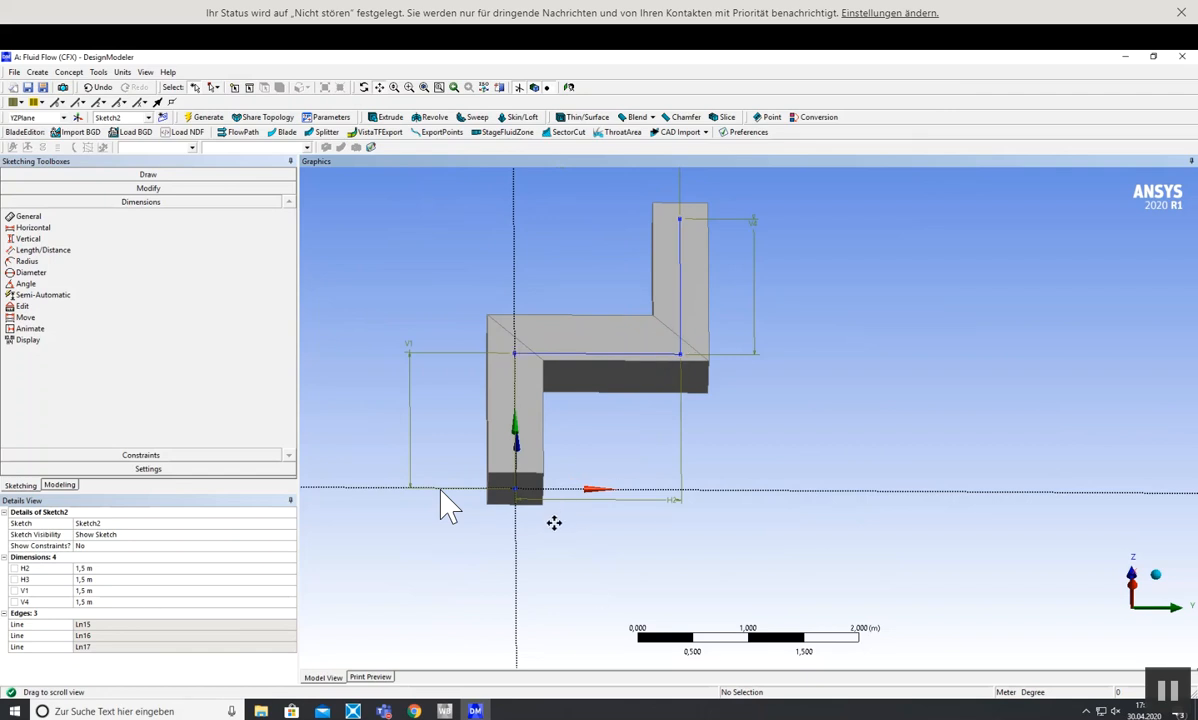
# - Set the horizontal dimensions H2 and H3 of the offset between the end sections to 1 m and regenerate the pipe
pyautogui.click(98, 569)
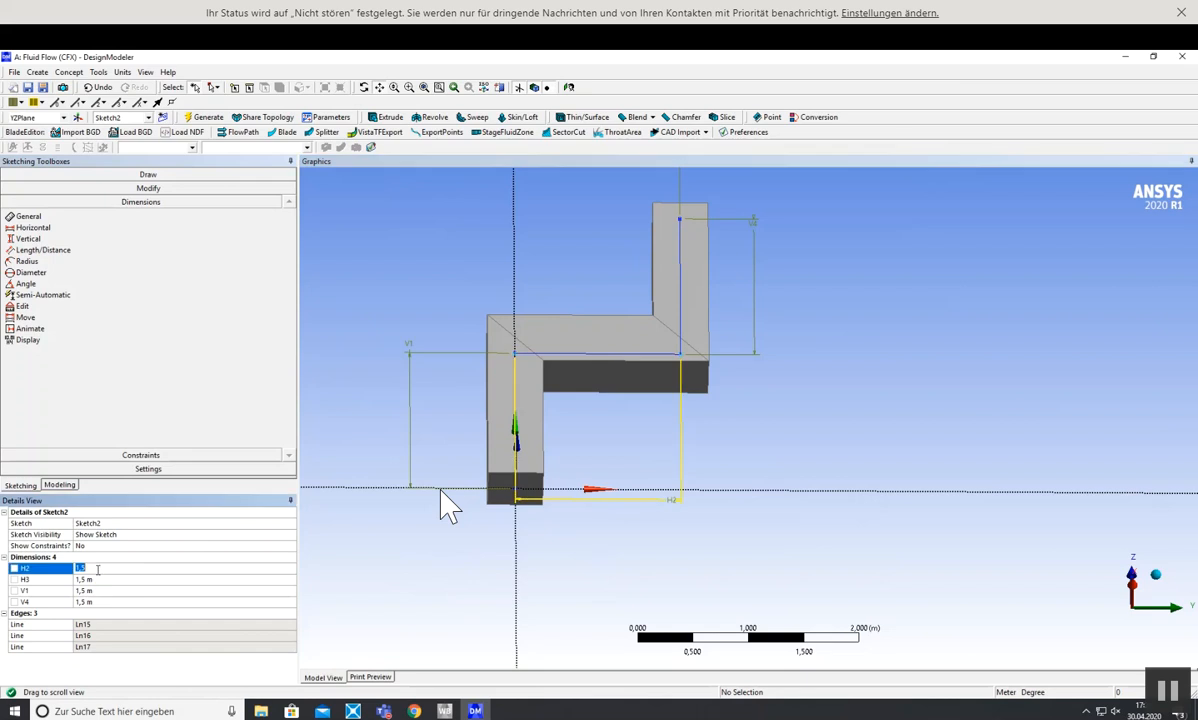
pyautogui.write('1')
pyautogui.press('Return')
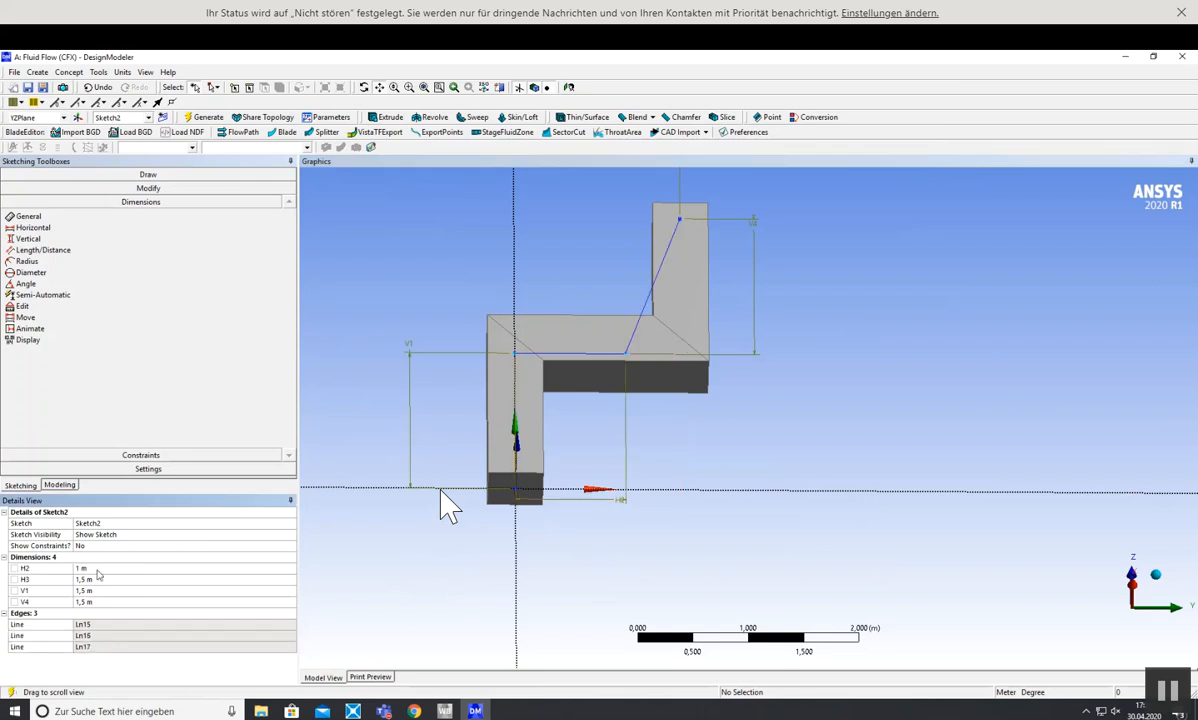
pyautogui.click(101, 579)
pyautogui.write('1')
pyautogui.press('Return')
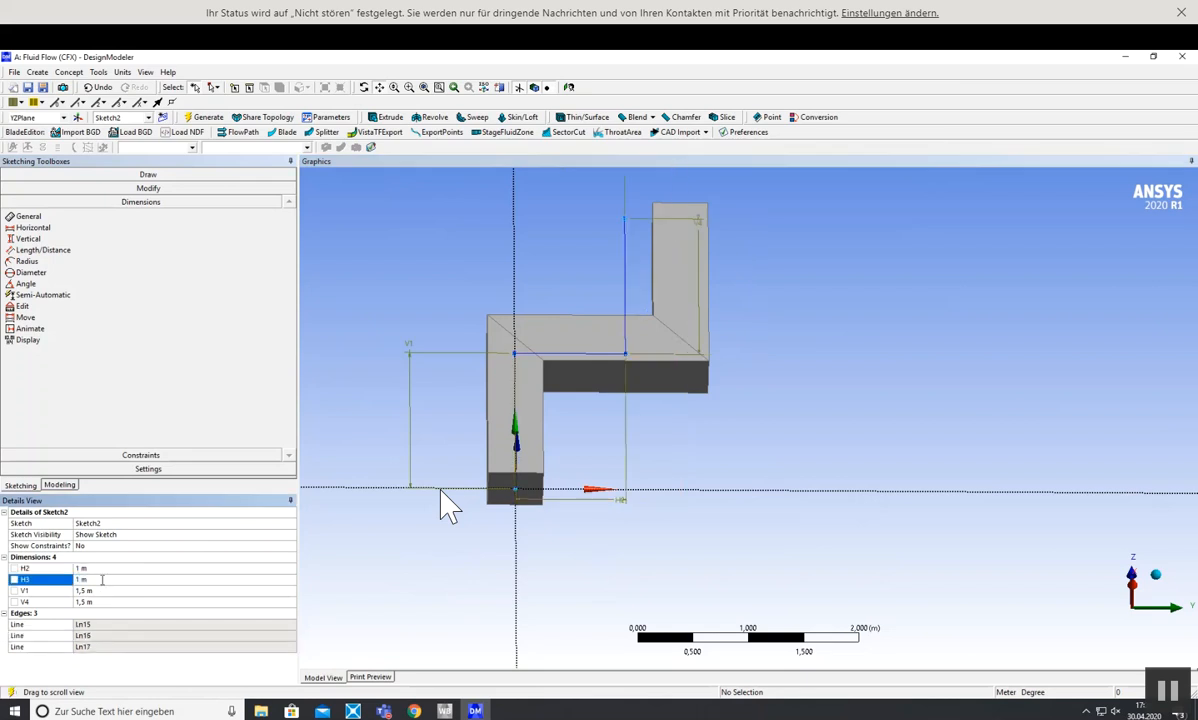
pyautogui.press('F5')
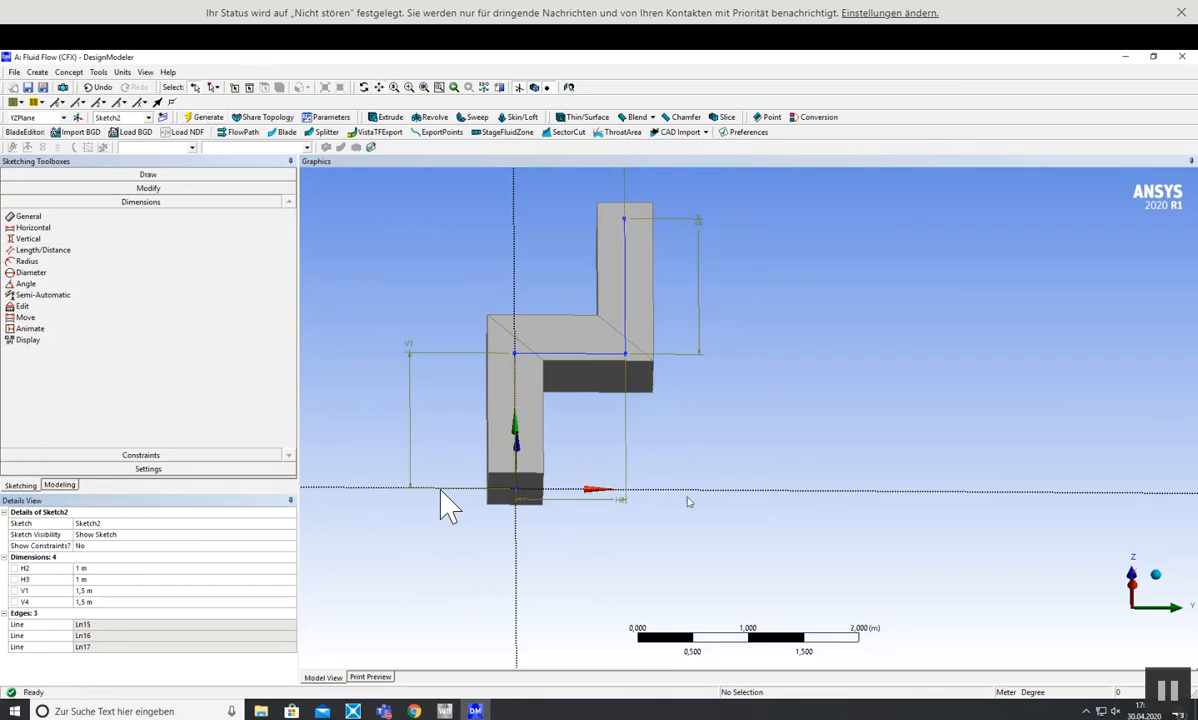
# - Check the pipe's middle section against the double-bend drawing in the Chrome exercise PDF, returning to DesignModeler
pyautogui.moveTo(709, 481); pyautogui.dragTo(707, 523, button='middle')
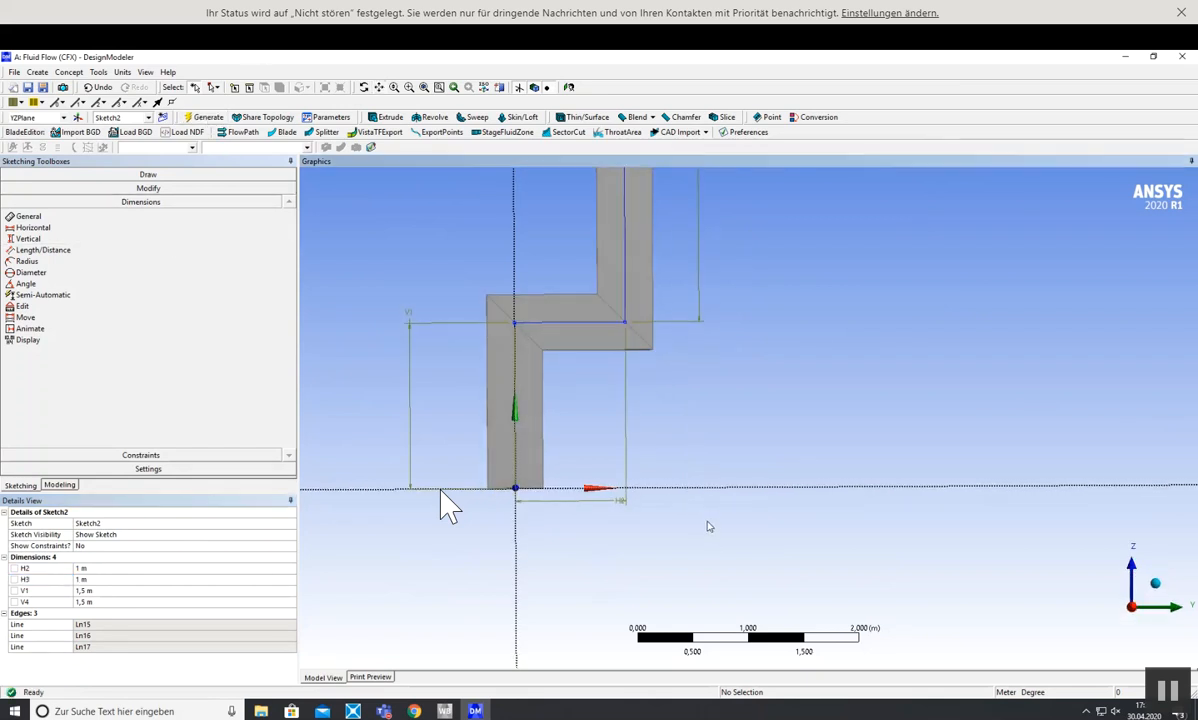
pyautogui.hotkey('alt', 'Tab')
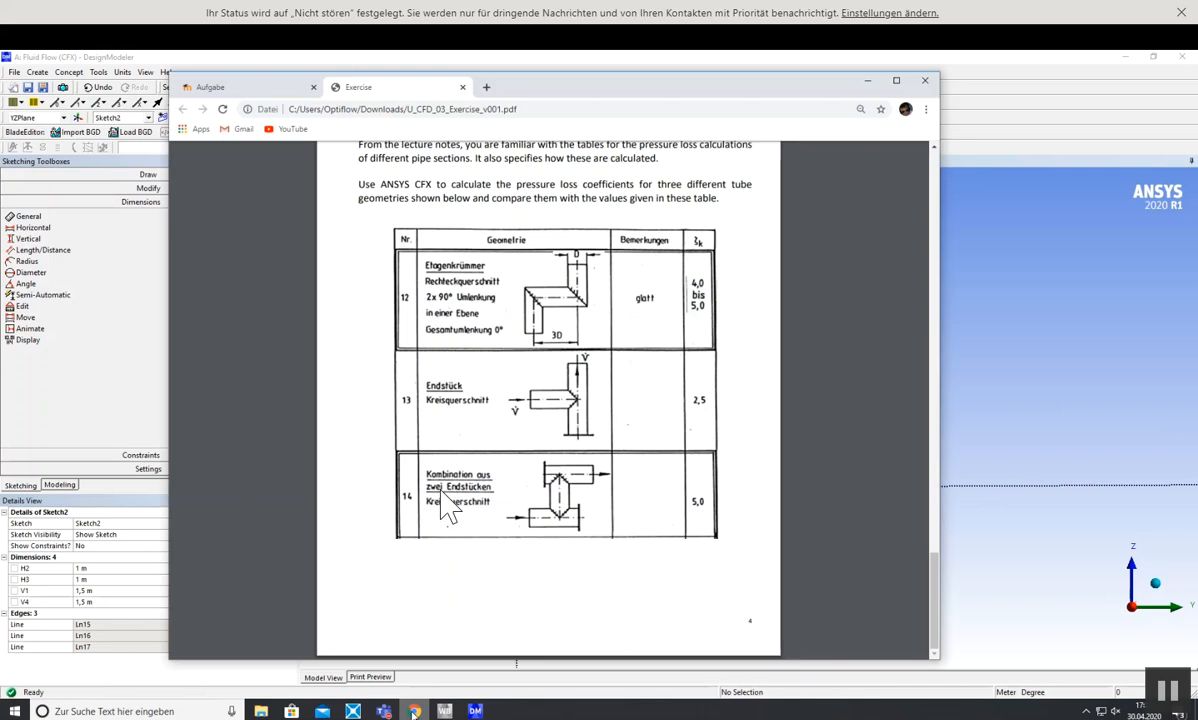
pyautogui.hotkey('alt', 'Tab')
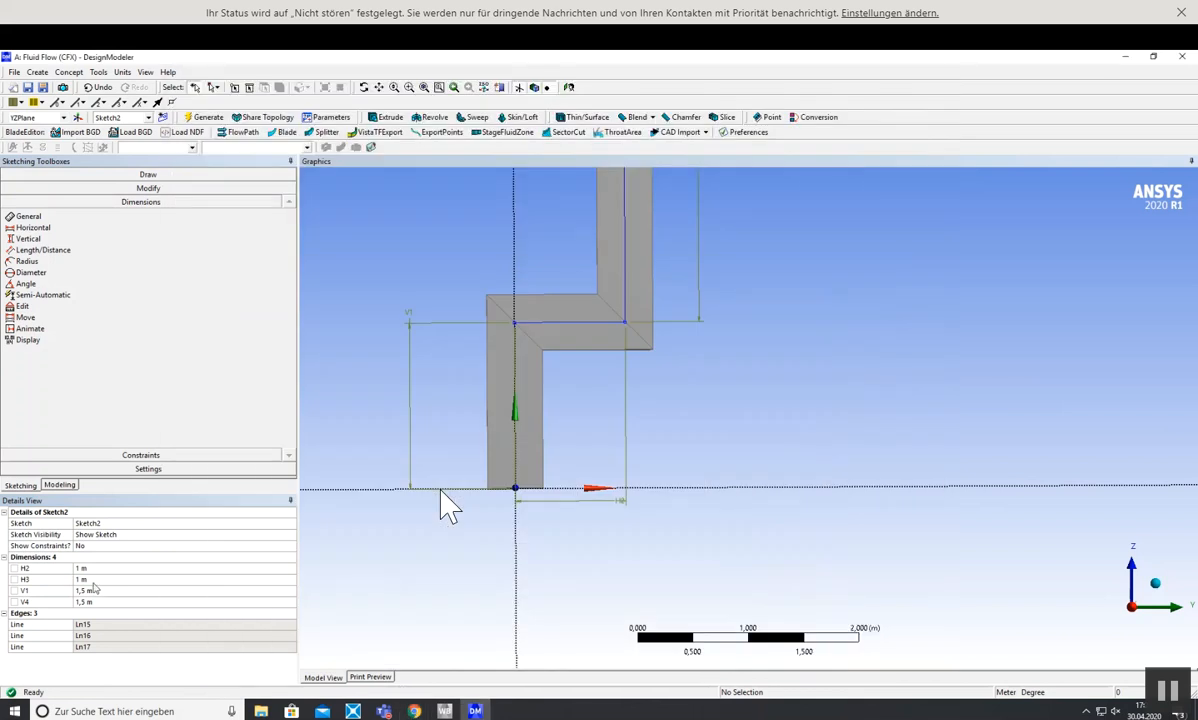
# - Set the vertical dimensions V1 and V4 of both end sections to 1 m and regenerate the pipe
pyautogui.click(105, 590)
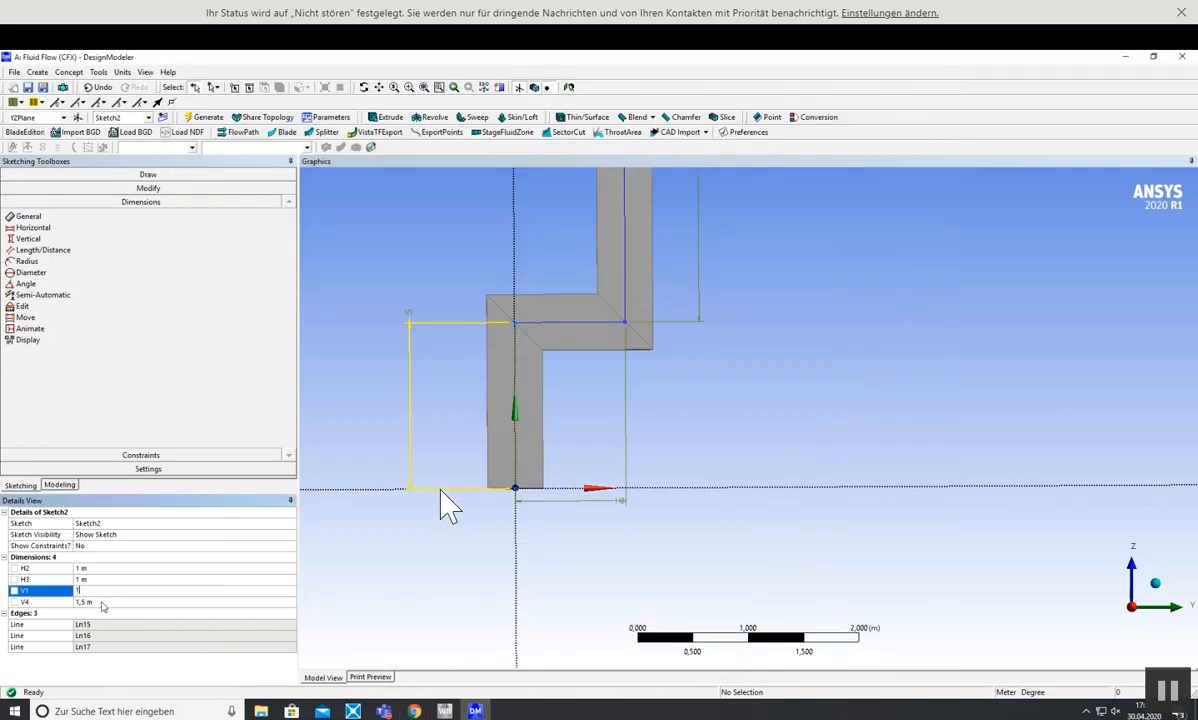
pyautogui.press('Tab')
pyautogui.press('Return')
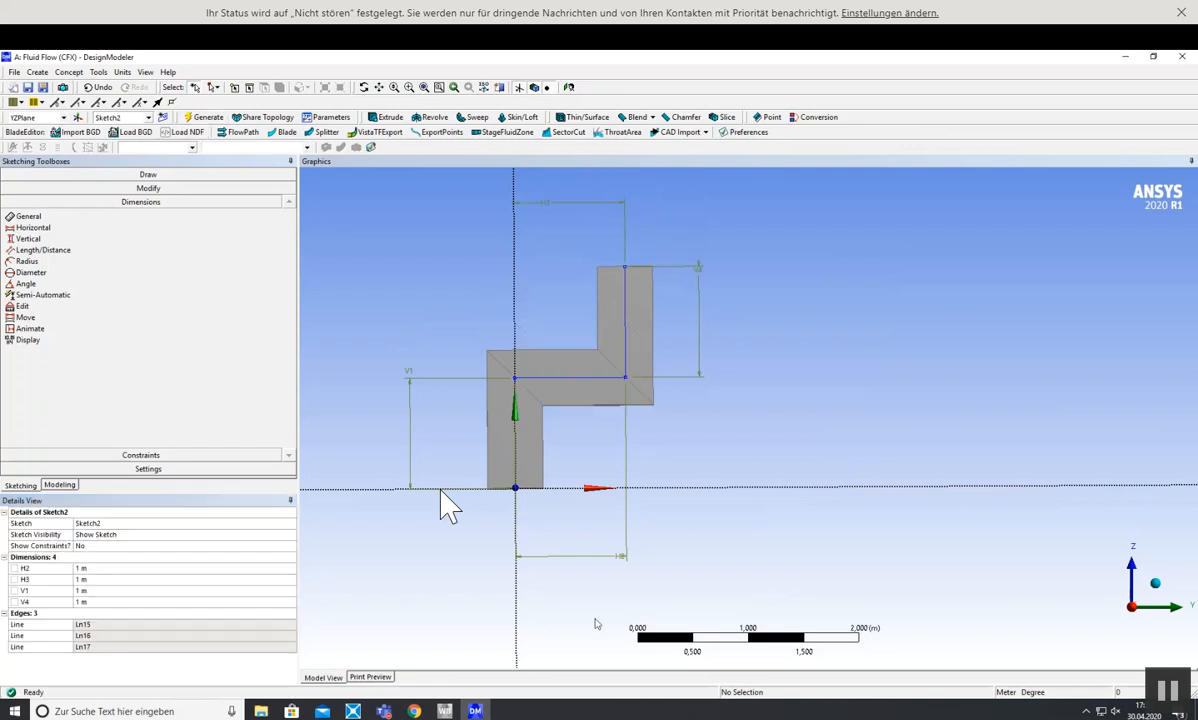
# - Compare the shortened end sections with the double-bend drawing in the Chrome exercise PDF, and inspect the pipe in 3D in DesignModeler
pyautogui.hotkey('alt', 'Tab')
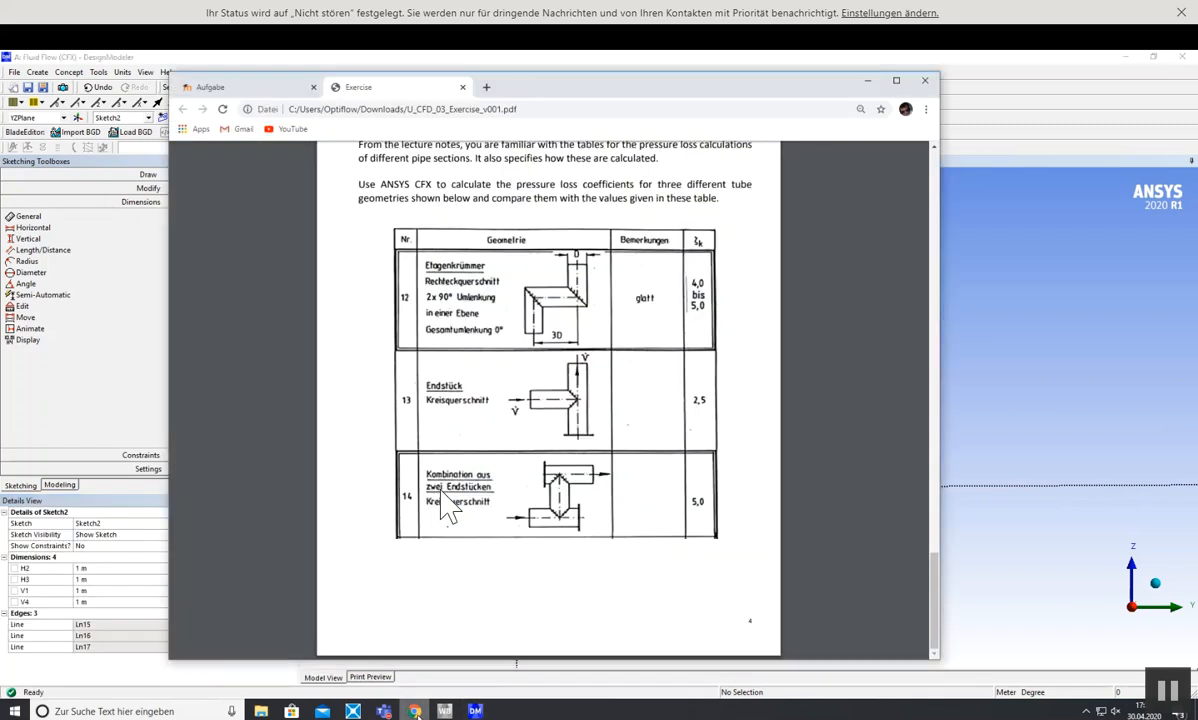
pyautogui.hotkey('alt', 'Tab')
pyautogui.hotkey('alt', 'Tab')
pyautogui.hotkey('alt', 'Tab')
pyautogui.moveTo(655, 487)
pyautogui.mouseDown(button='middle')
pyautogui.moveTo(738, 460)
pyautogui.moveTo(650, 481)
pyautogui.moveTo(670, 475)
pyautogui.mouseUp(button='middle')
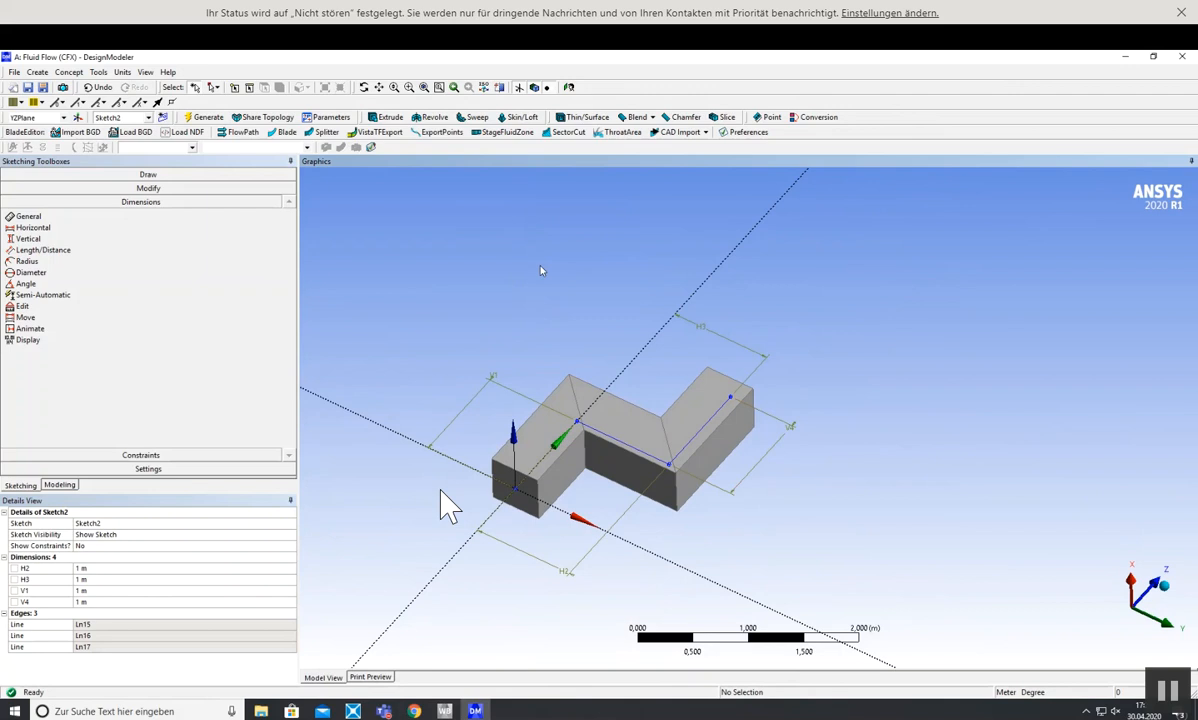
pyautogui.moveTo(673, 648); pyautogui.dragTo(673, 602, button='middle')
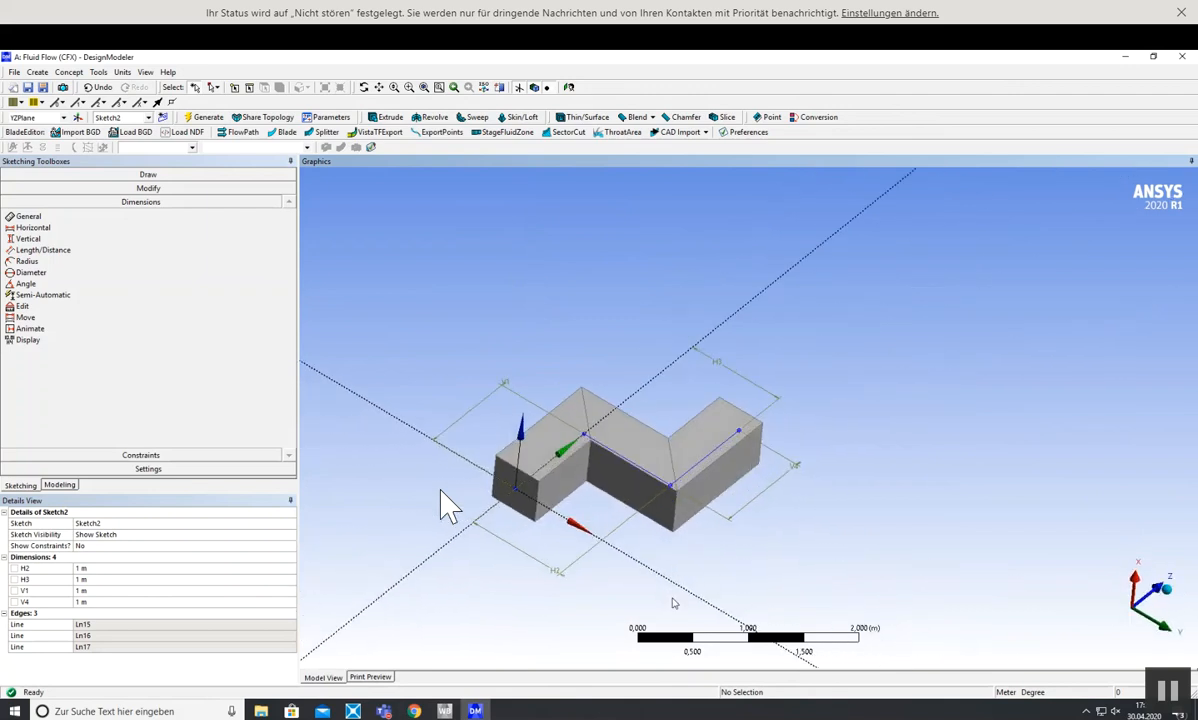
# - Create a named selection from the square end face at the sketch origin and generate it
pyautogui.click(59, 486)
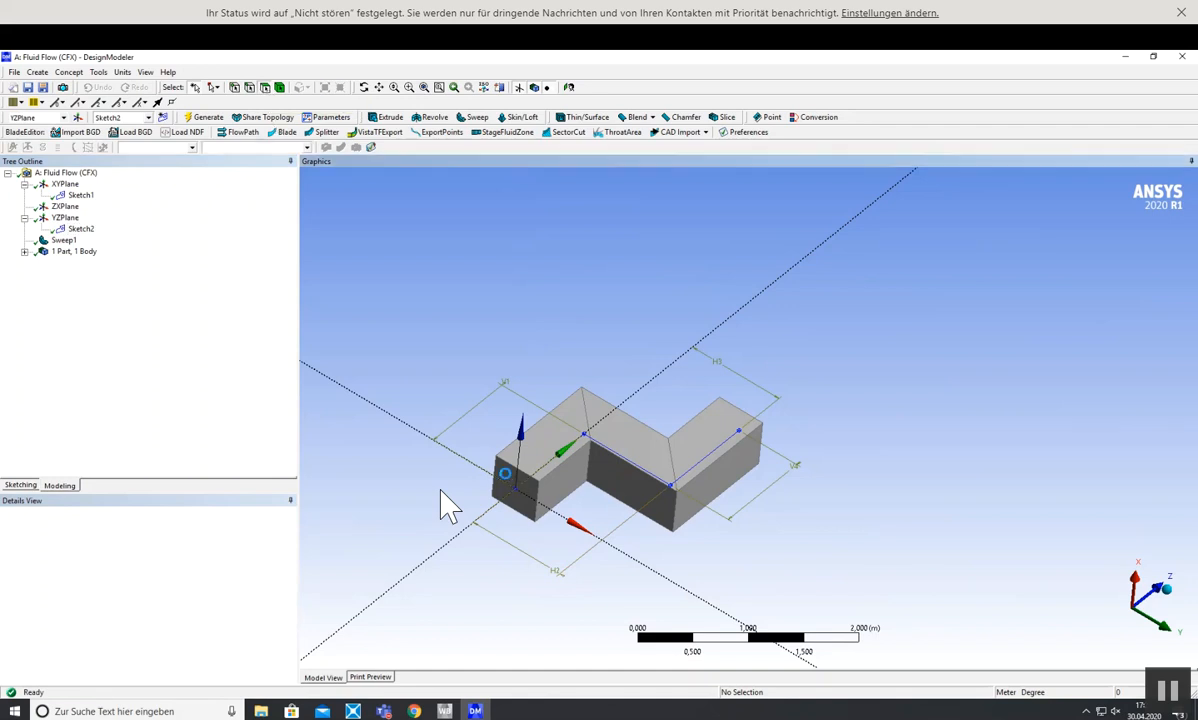
pyautogui.click(513, 483)
pyautogui.rightClick(508, 480)
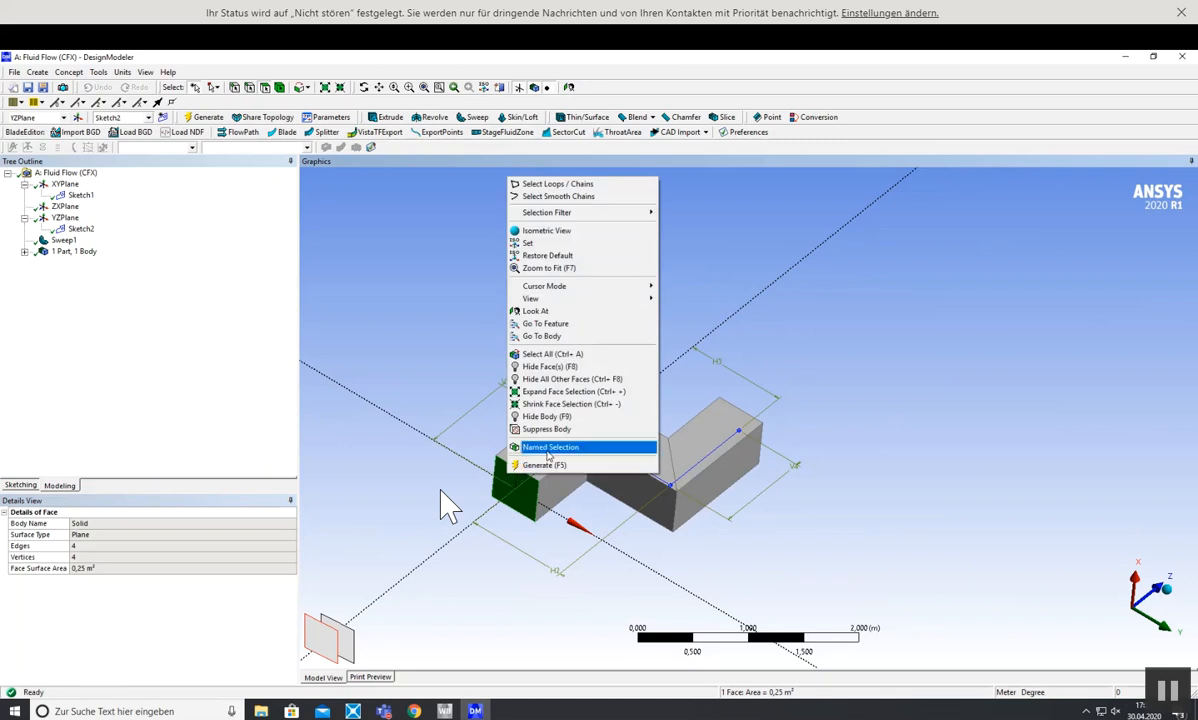
pyautogui.click(548, 447)
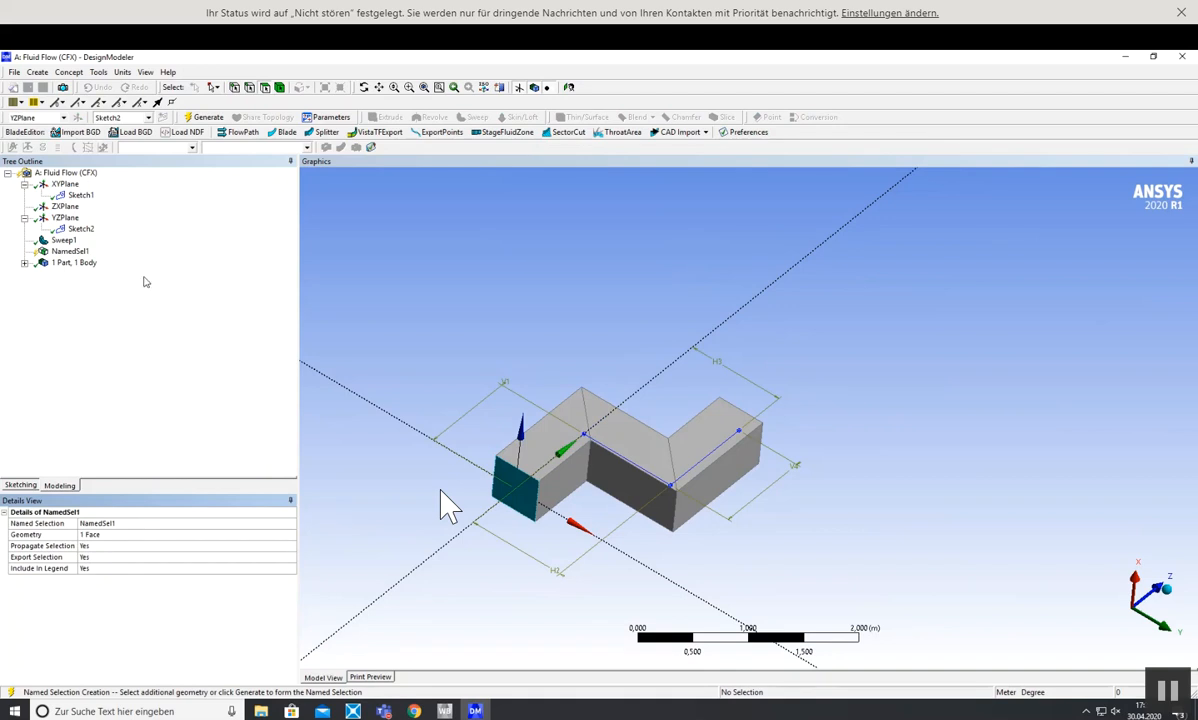
pyautogui.click(206, 118)
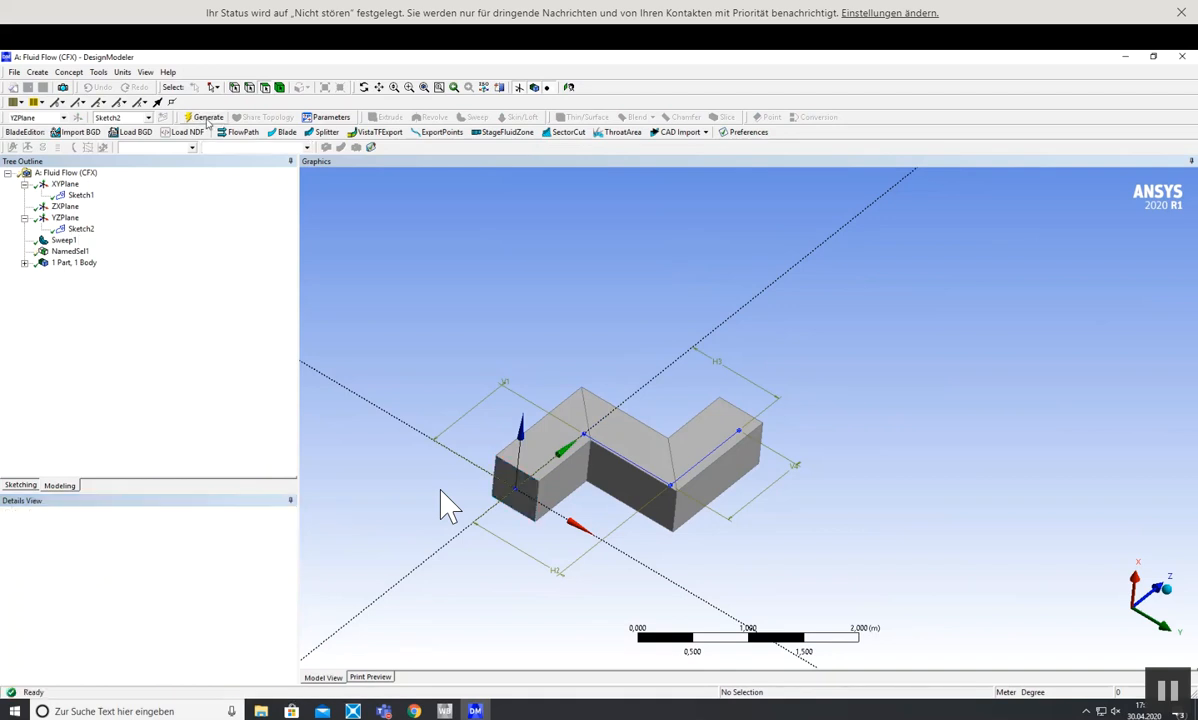
# - Create a second named selection from the end face at the pipe's far end and generate it
pyautogui.moveTo(826, 412); pyautogui.dragTo(634, 463, button='middle')
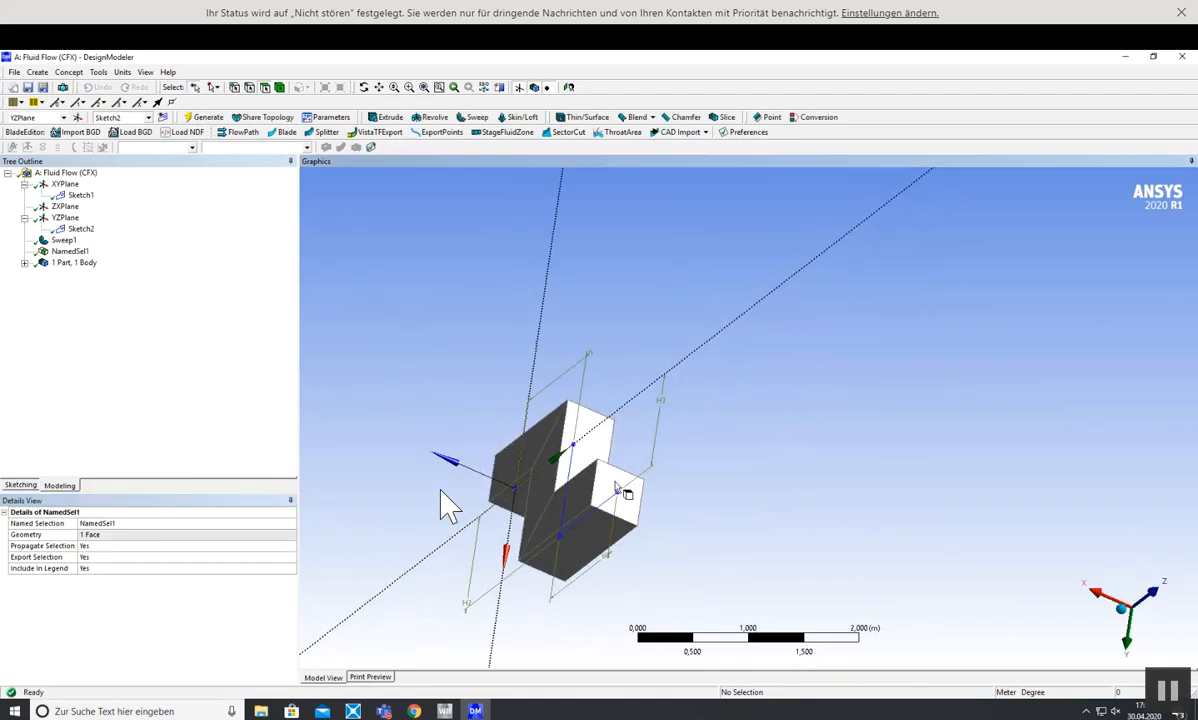
pyautogui.click(616, 486)
pyautogui.rightClick(614, 476)
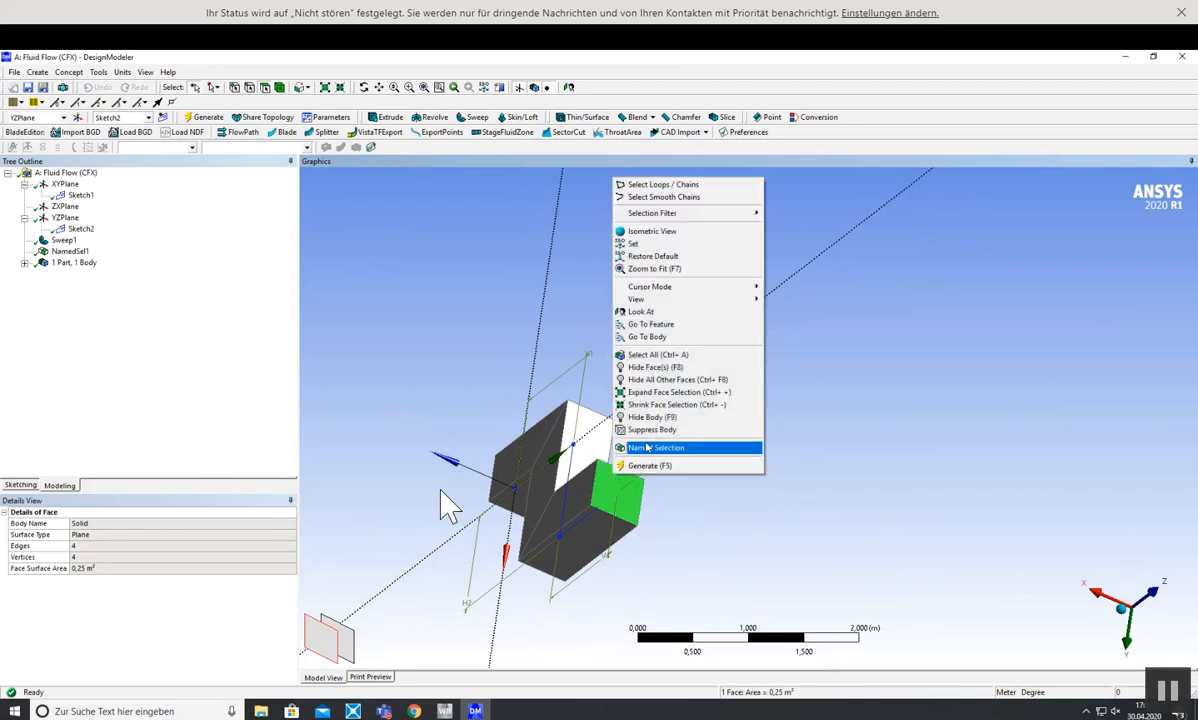
pyautogui.click(649, 448)
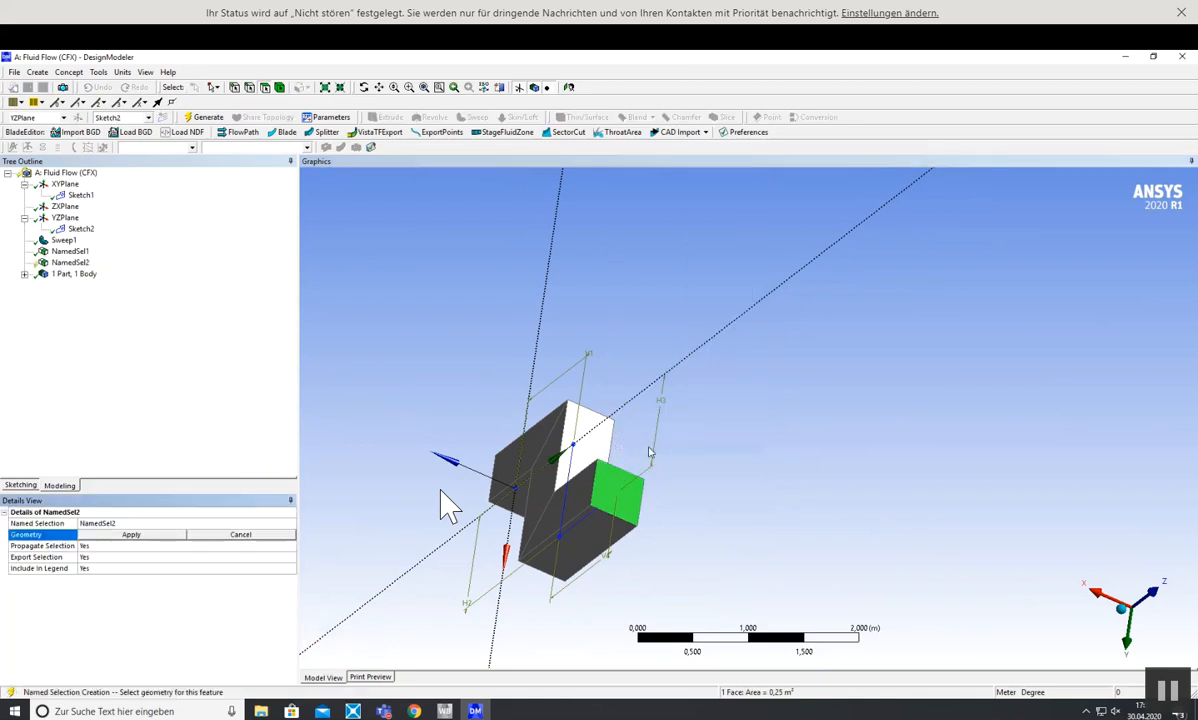
pyautogui.click(131, 535)
pyautogui.click(203, 117)
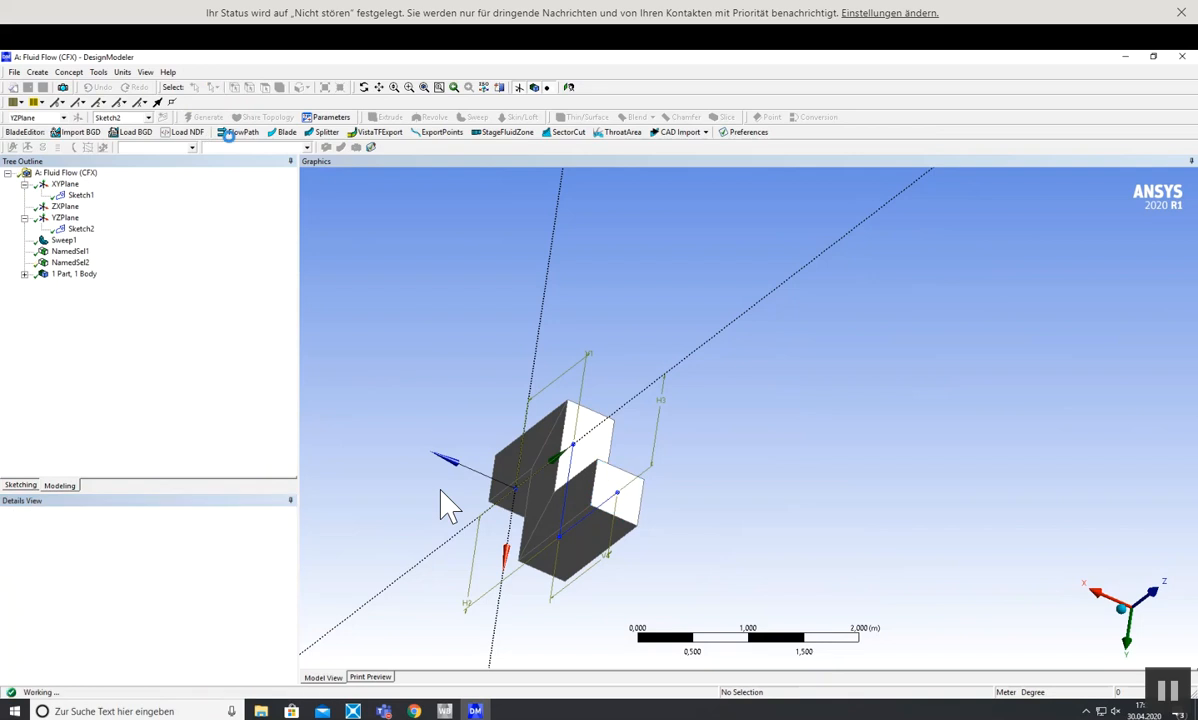
# - Rename the named selection of the end face at the origin to Inlet
pyautogui.moveTo(346, 333); pyautogui.dragTo(570, 319, button='middle')
pyautogui.moveTo(390, 377); pyautogui.dragTo(460, 364, button='middle')
pyautogui.click(70, 251)
pyautogui.rightClick(79, 253)
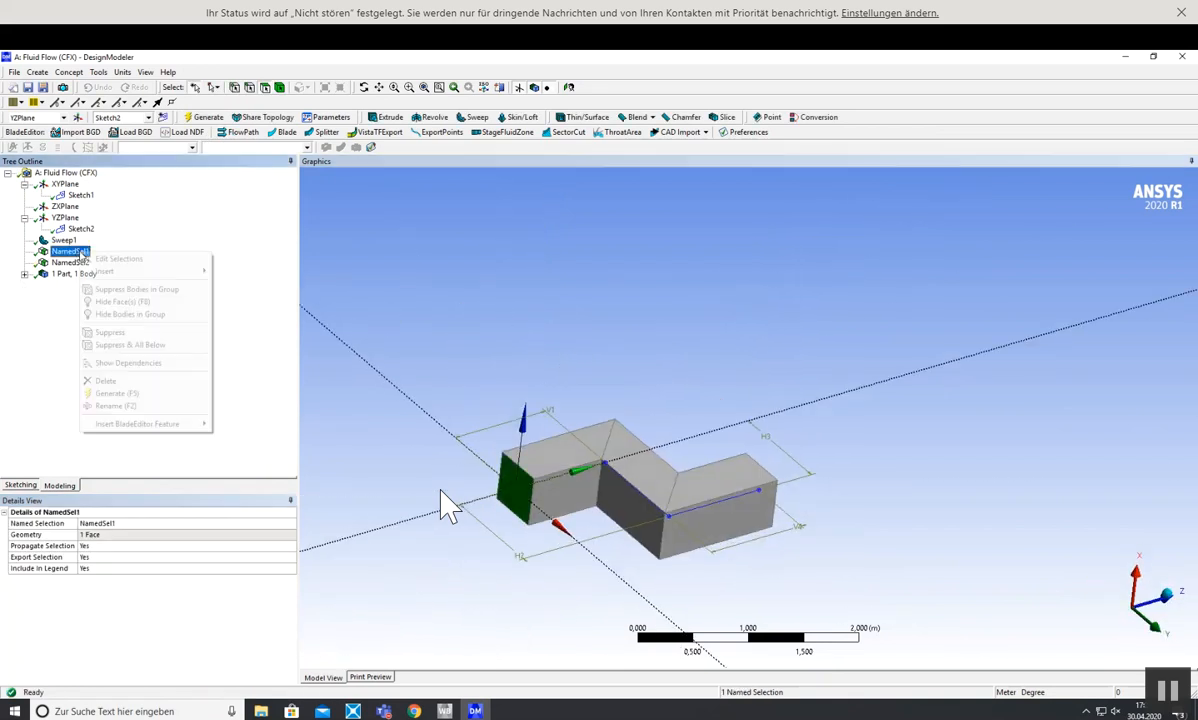
pyautogui.click(126, 407)
pyautogui.press('BackSpace')
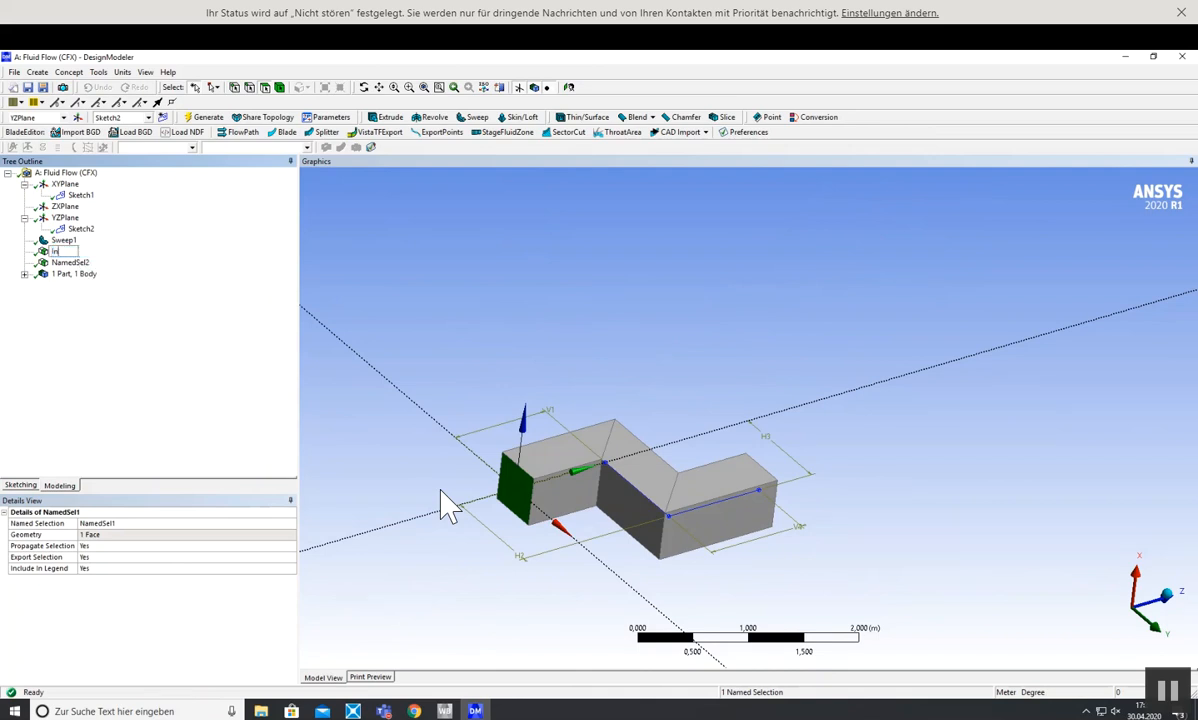
pyautogui.press('Return')
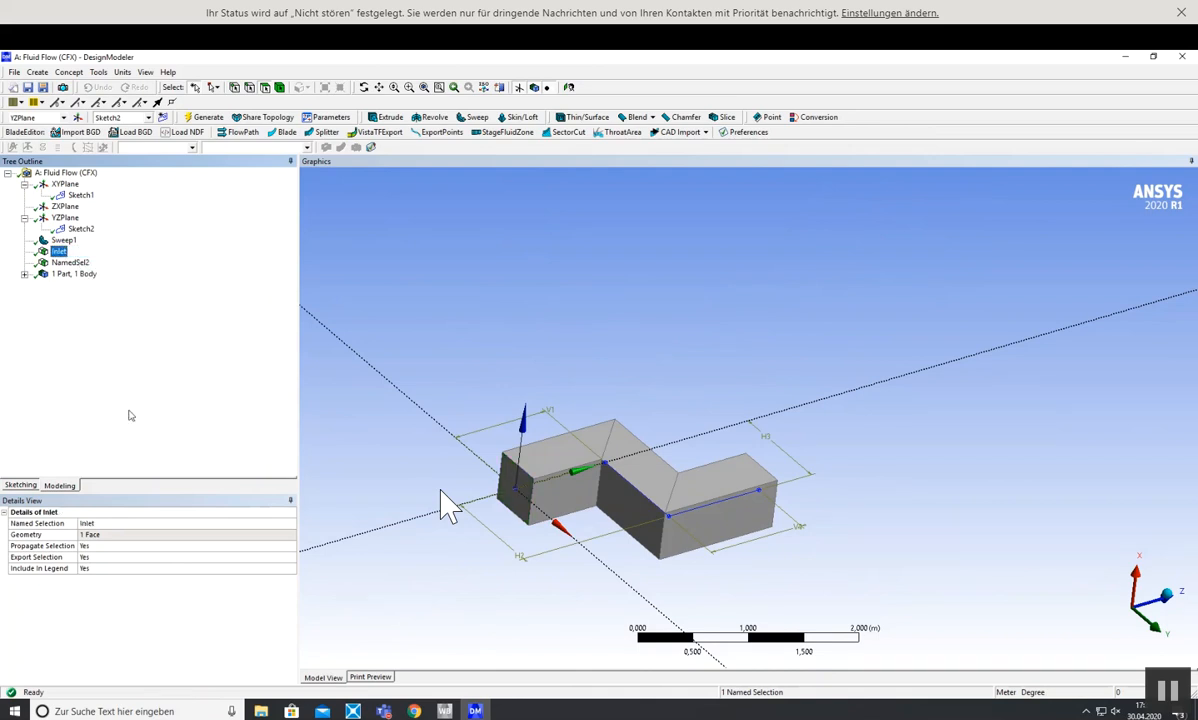
# - Rename the second named selection, on the pipe's far end face, to Outlet and regenerate the model
pyautogui.click(77, 263)
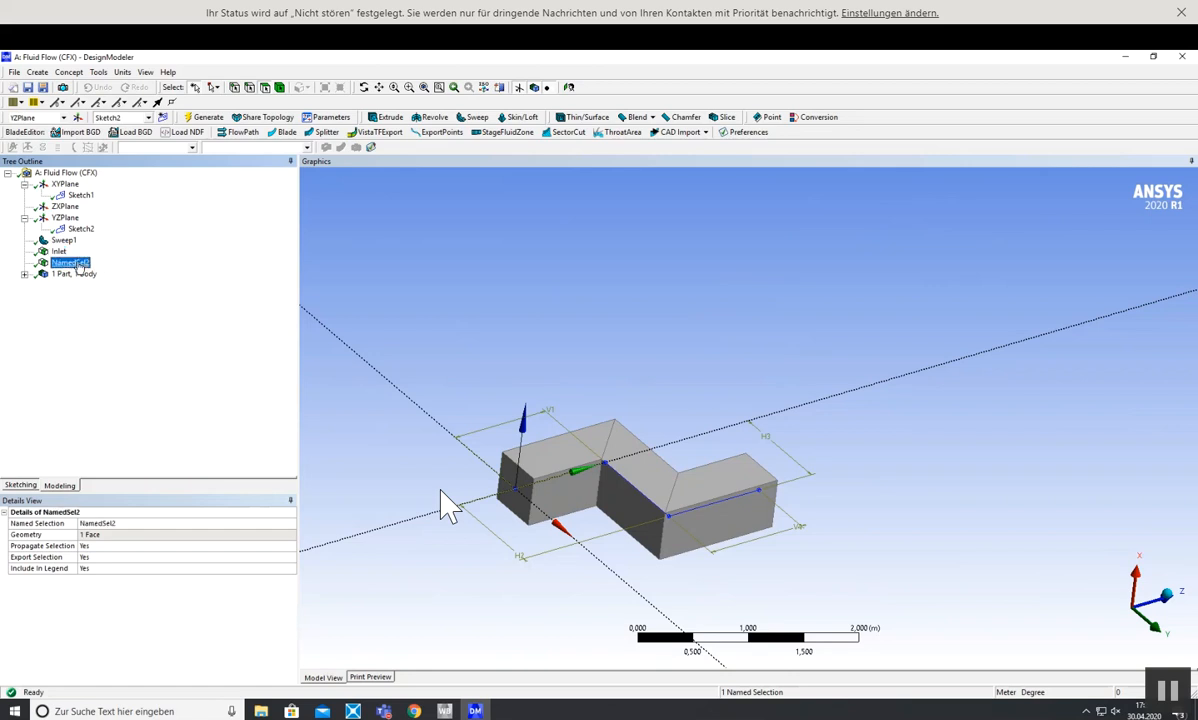
pyautogui.rightClick(78, 264)
pyautogui.click(124, 418)
pyautogui.write('Outlet')
pyautogui.press('Return')
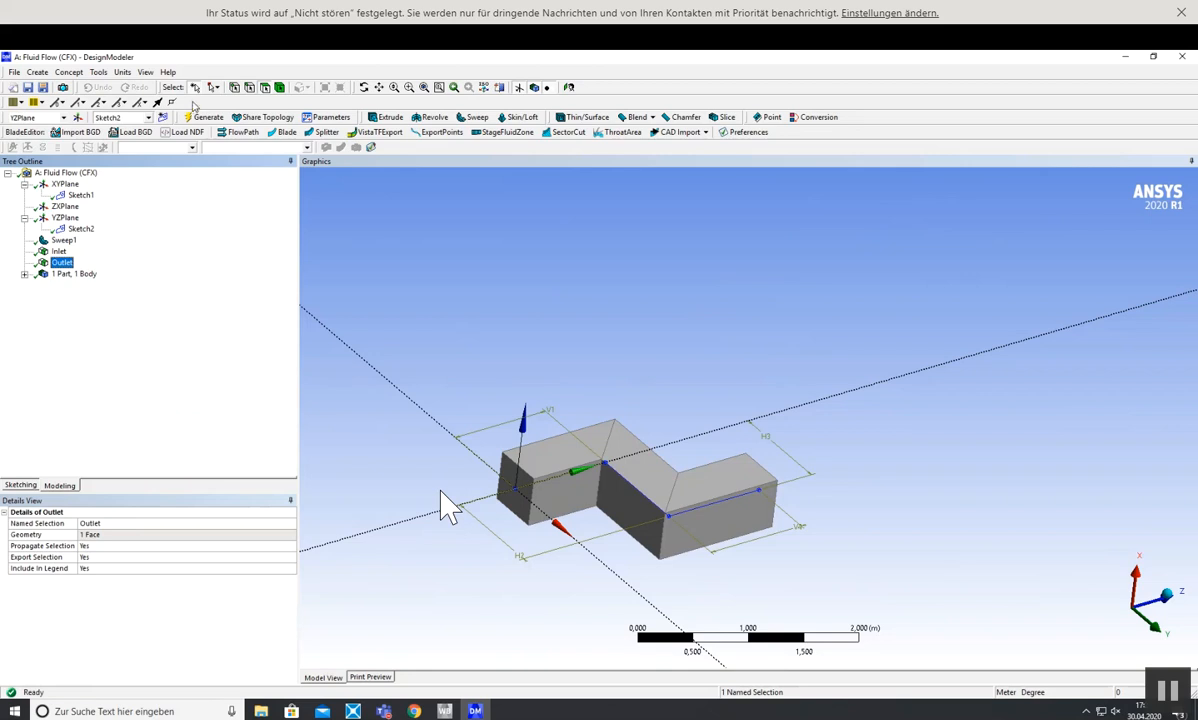
pyautogui.click(201, 119)
# - Check the Sweep1, Inlet and Outlet entries on the pipe model, and close DesignModeler to return to Workbench
pyautogui.click(62, 241)
pyautogui.click(59, 251)
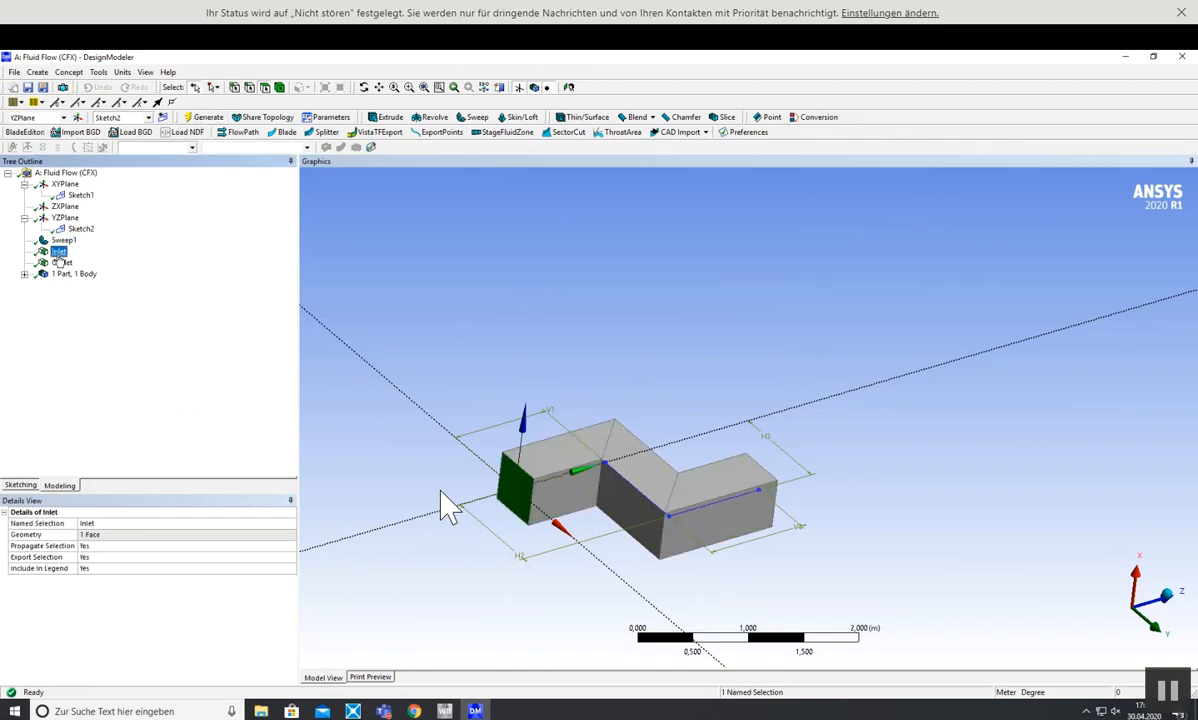
pyautogui.click(61, 262)
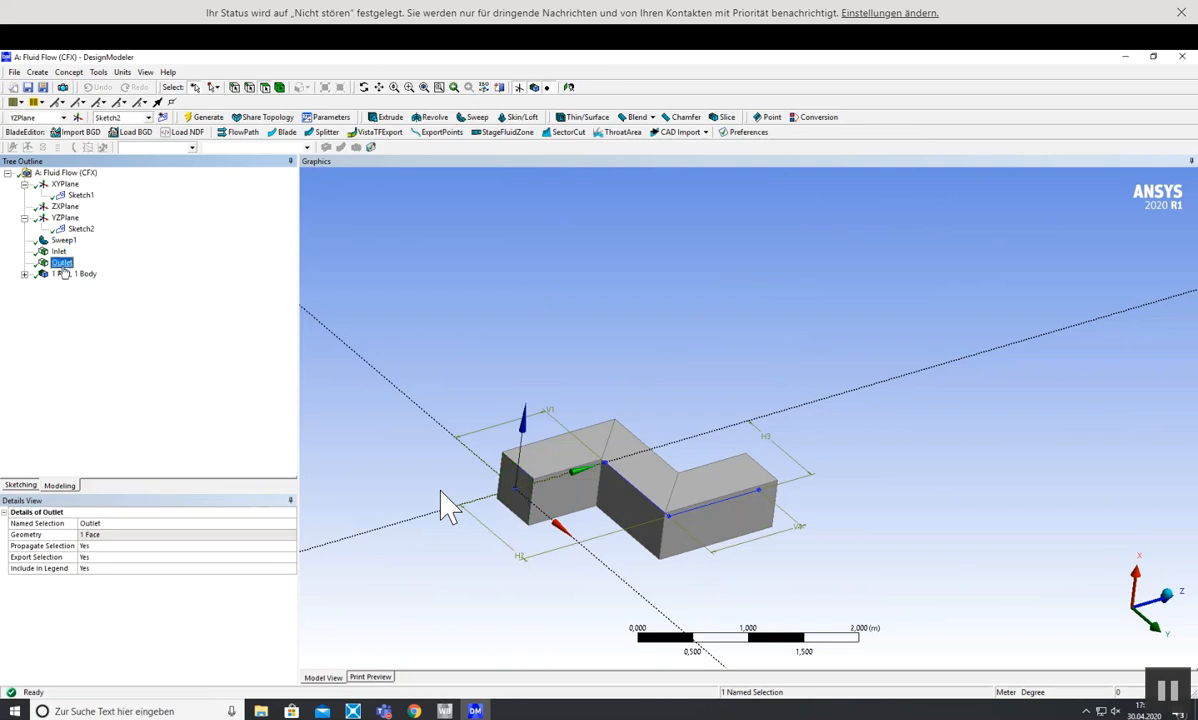
pyautogui.moveTo(709, 361); pyautogui.dragTo(594, 374, button='middle')
pyautogui.moveTo(511, 399); pyautogui.dragTo(607, 399, button='middle')
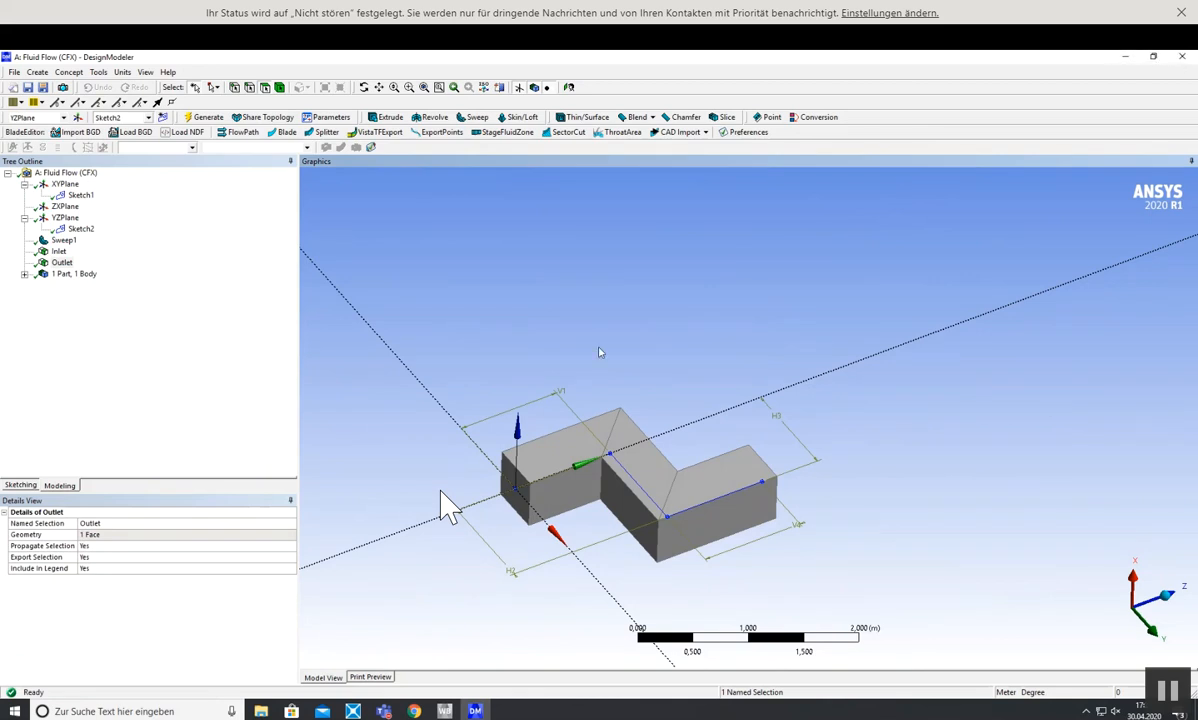
pyautogui.hotkey('alt', 'F4')
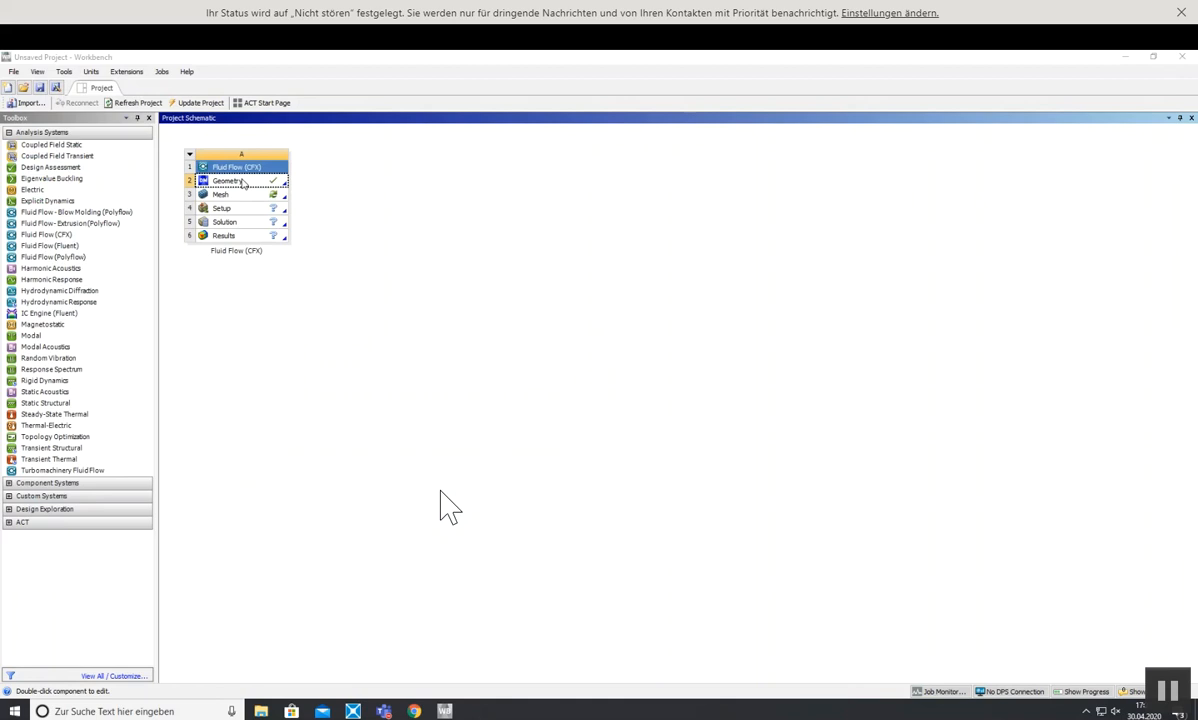
# - Check the table of pipe geometries in the Chrome exercise PDF and return to the Workbench project
pyautogui.click(14, 73)
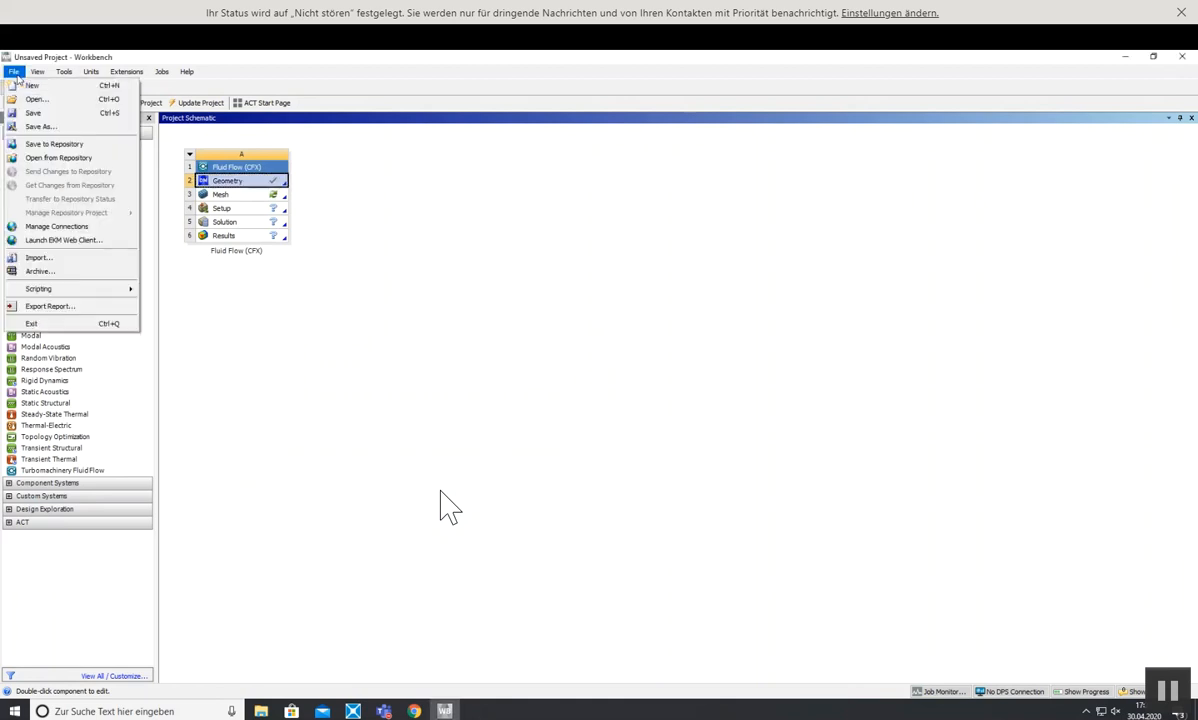
pyautogui.click(419, 308)
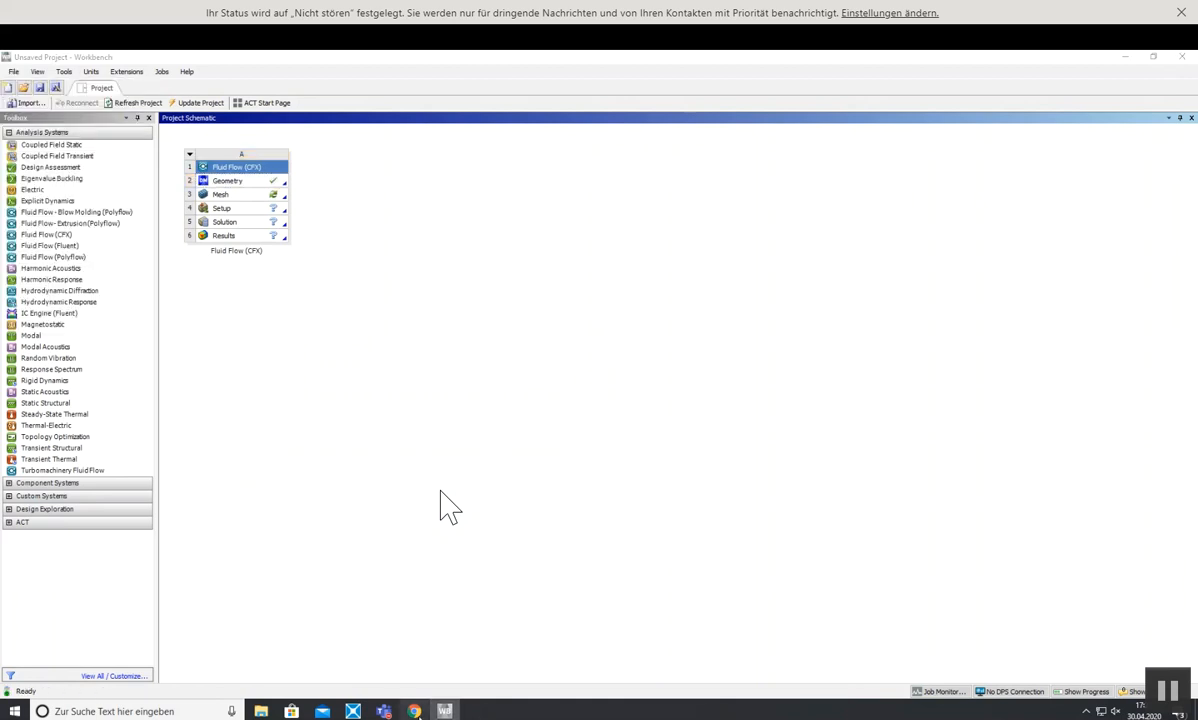
pyautogui.click(416, 713)
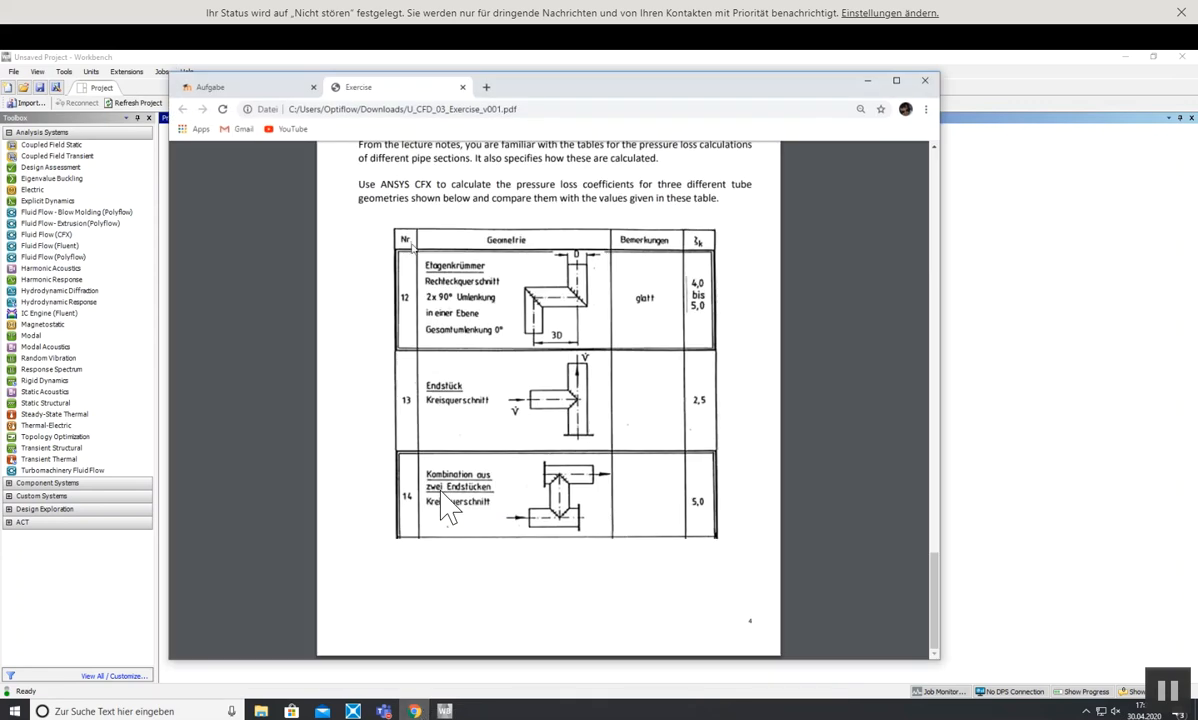
pyautogui.click(868, 82)
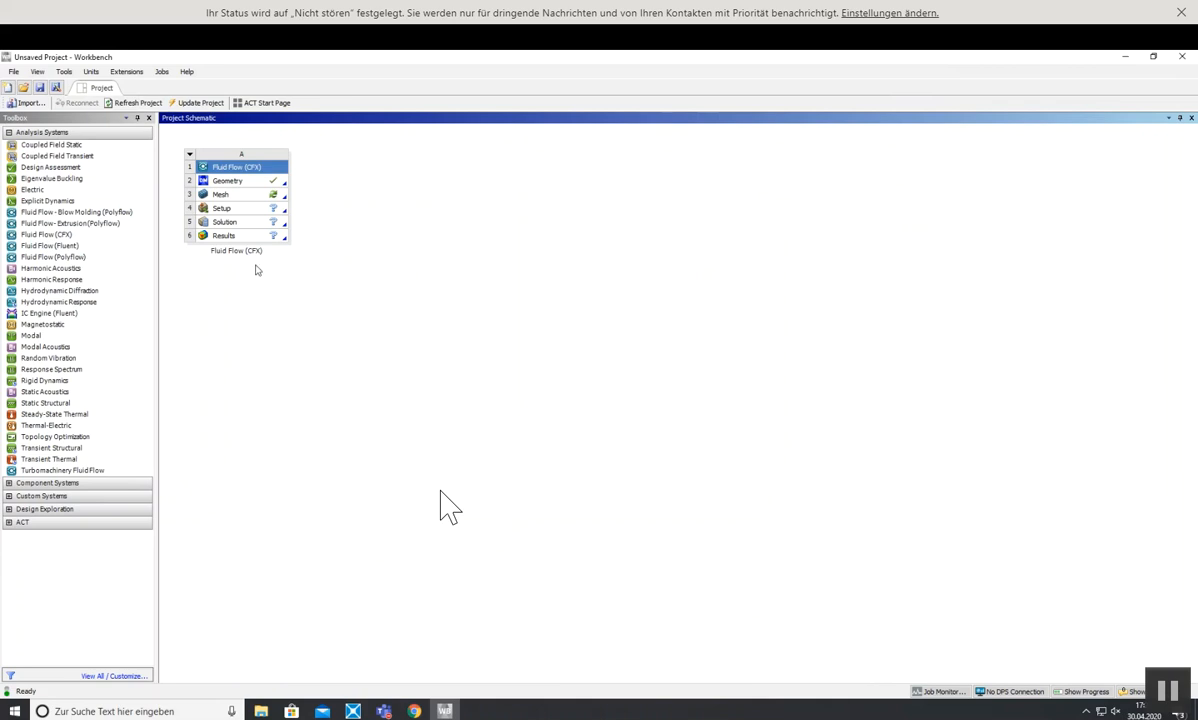
# - Save the project as Pressure_Drop_Simulation in the ANSYS_SIM folder on drive C
pyautogui.click(16, 72)
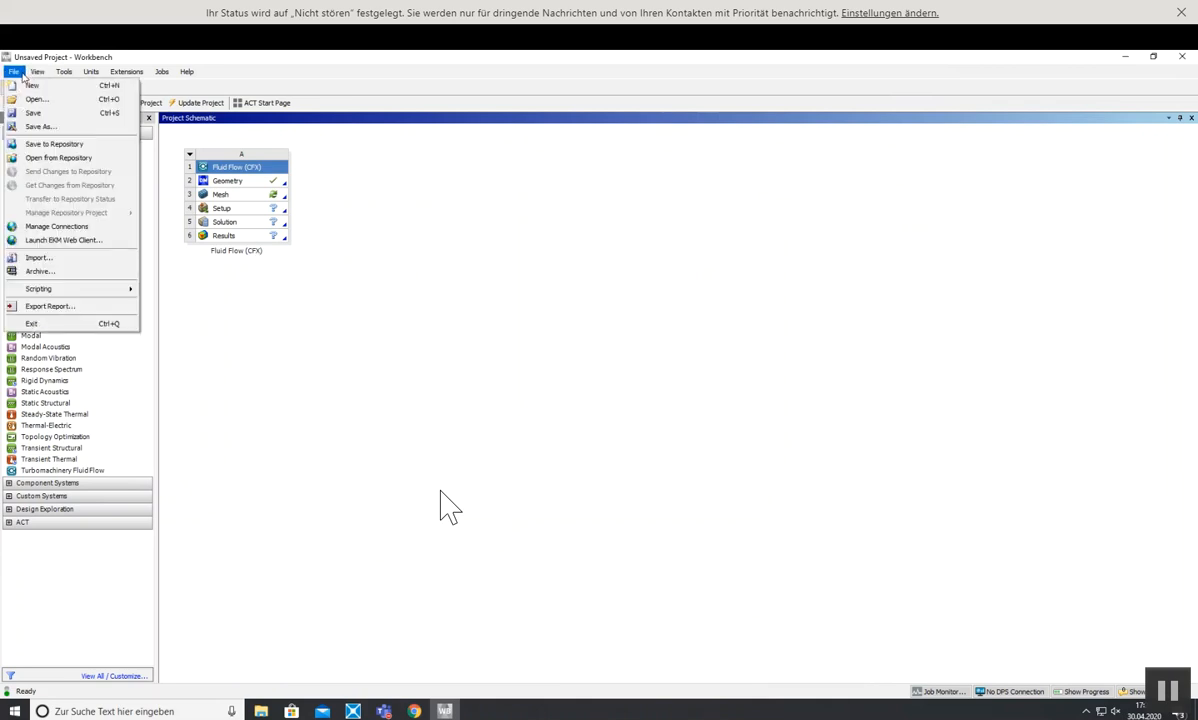
pyautogui.click(40, 127)
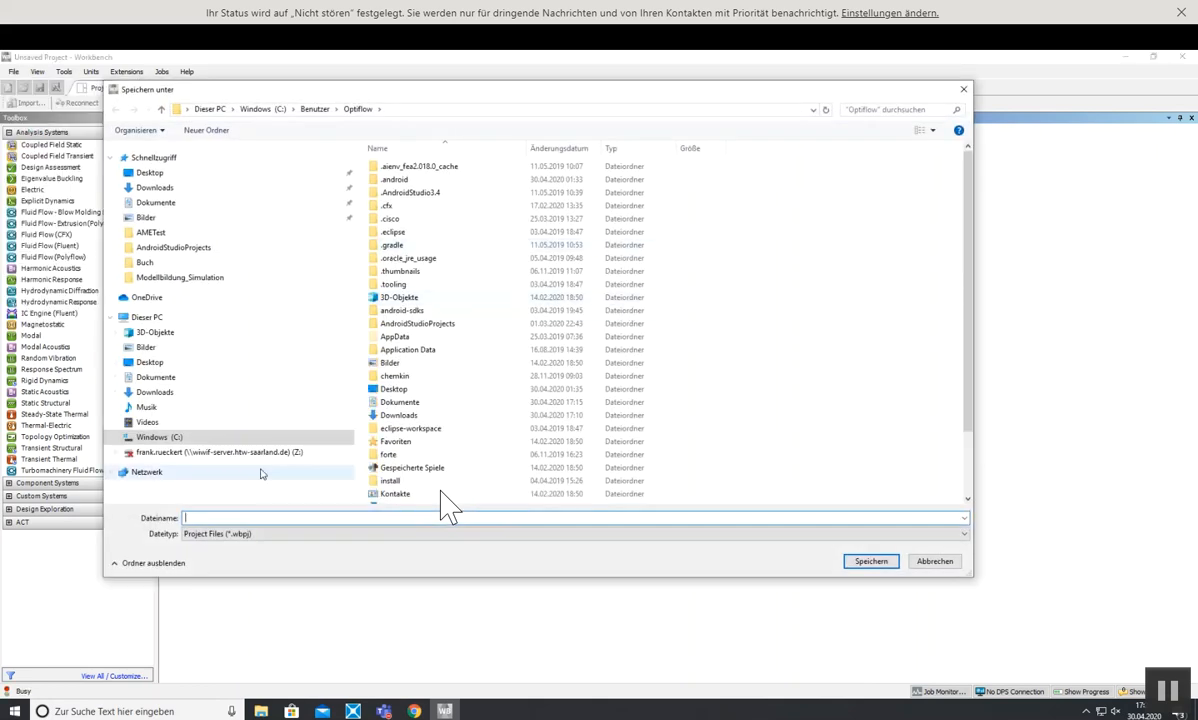
pyautogui.click(152, 437)
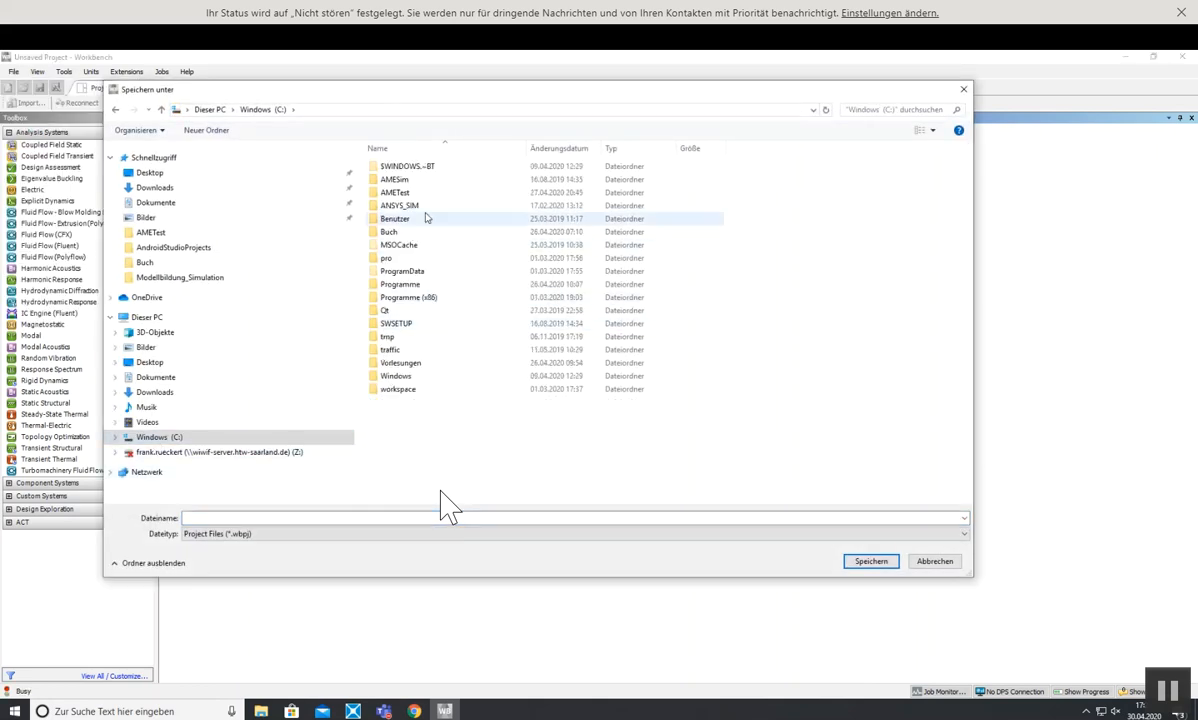
pyautogui.doubleClick(396, 205)
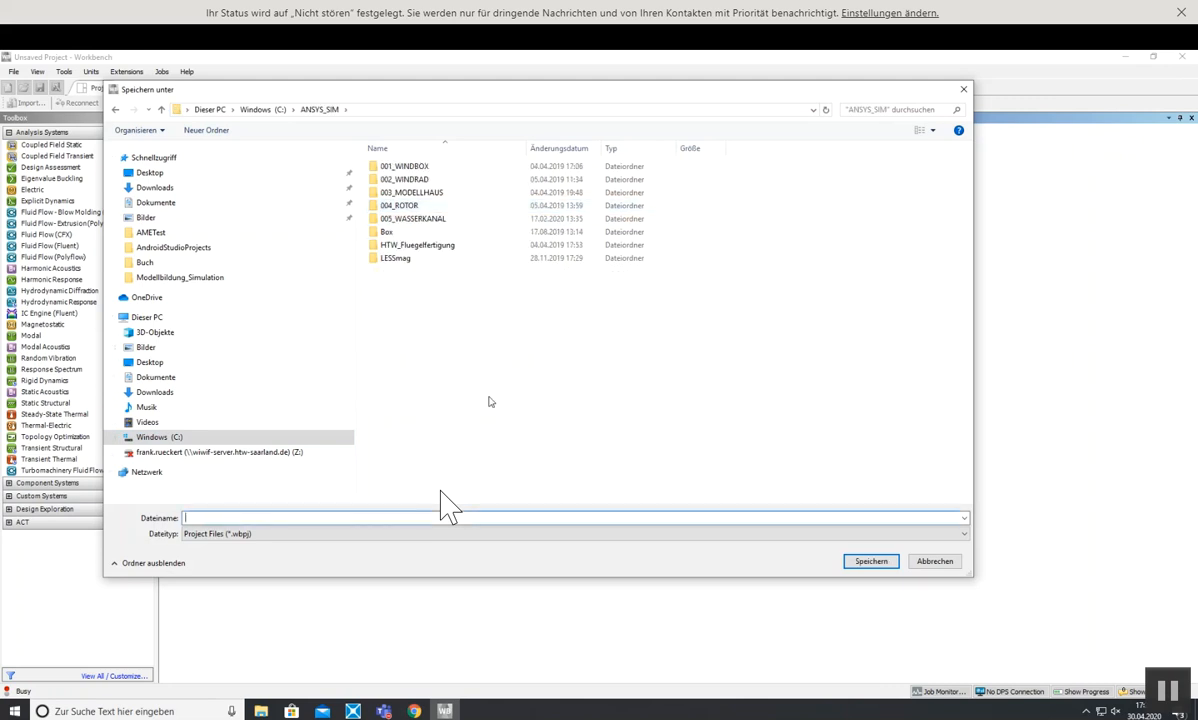
pyautogui.click(280, 110)
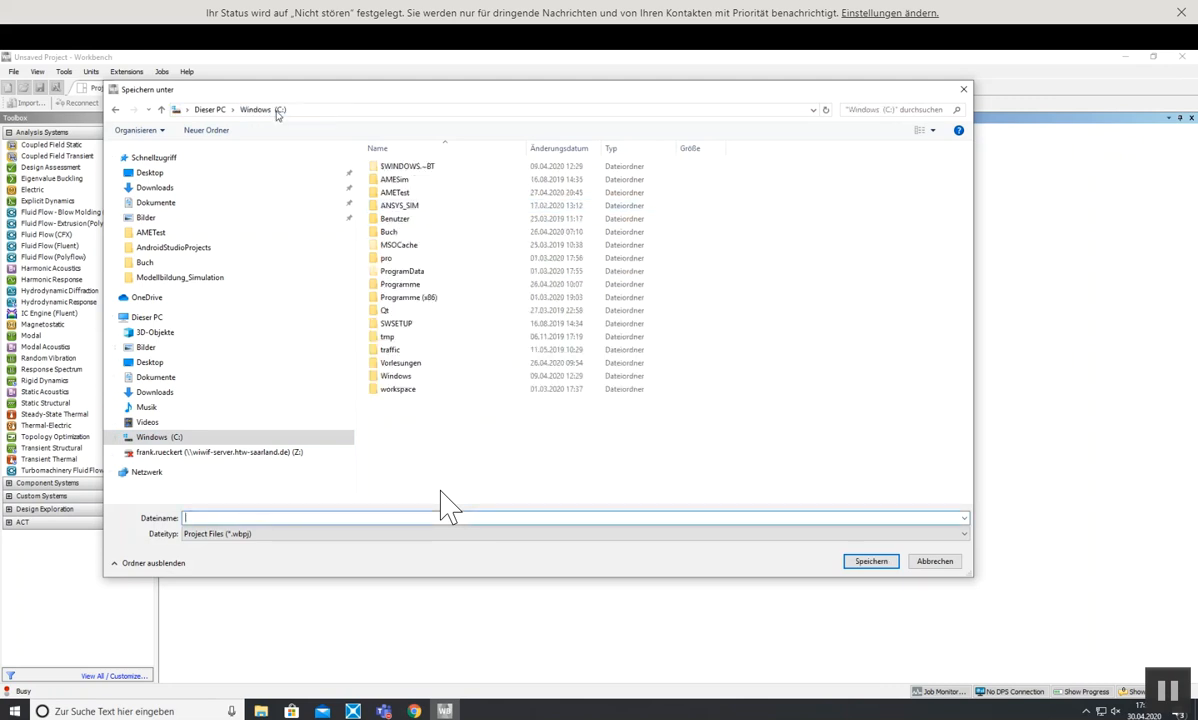
pyautogui.doubleClick(421, 207)
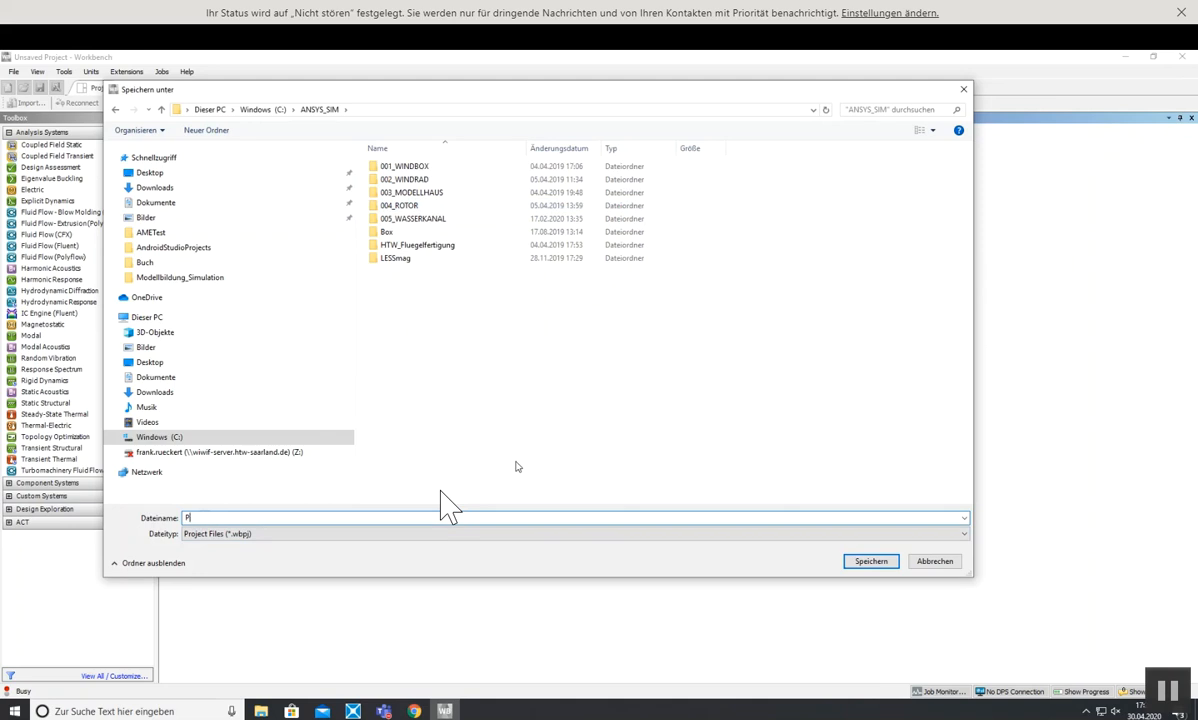
pyautogui.write('ssure_Drop_Simulation')
pyautogui.press('Return')
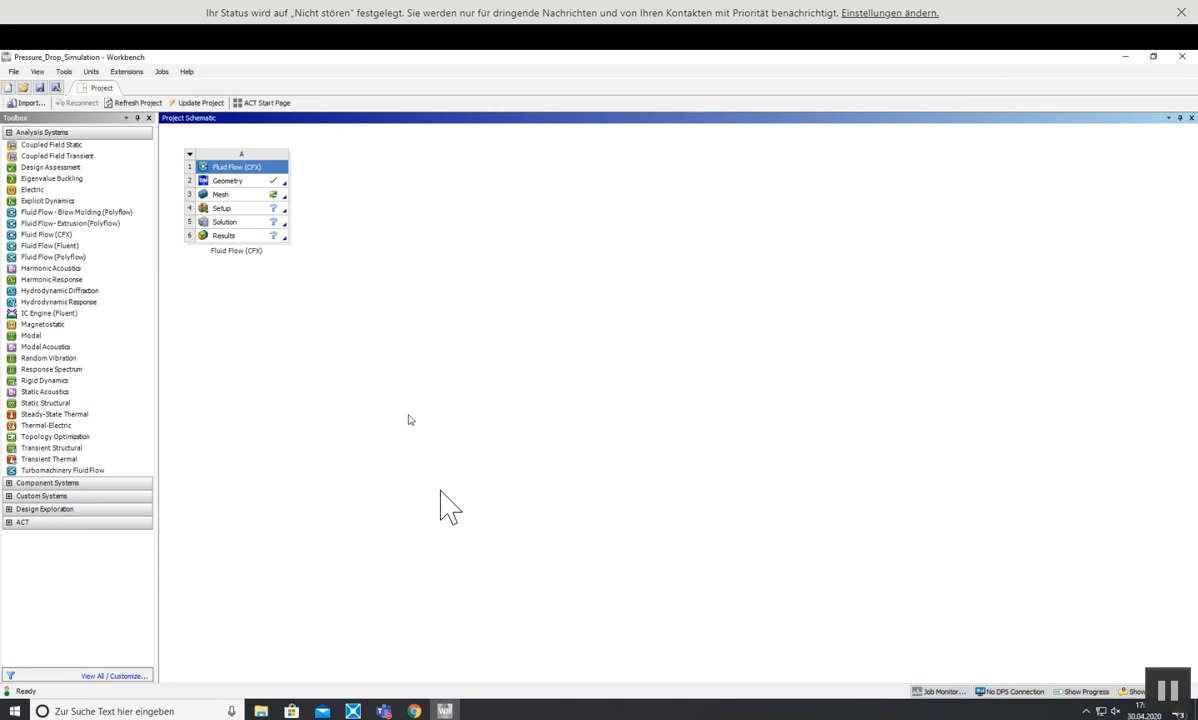
# - Update the Mesh component of the Fluid Flow (CFX) system with its default settings
pyautogui.rightClick(229, 199)
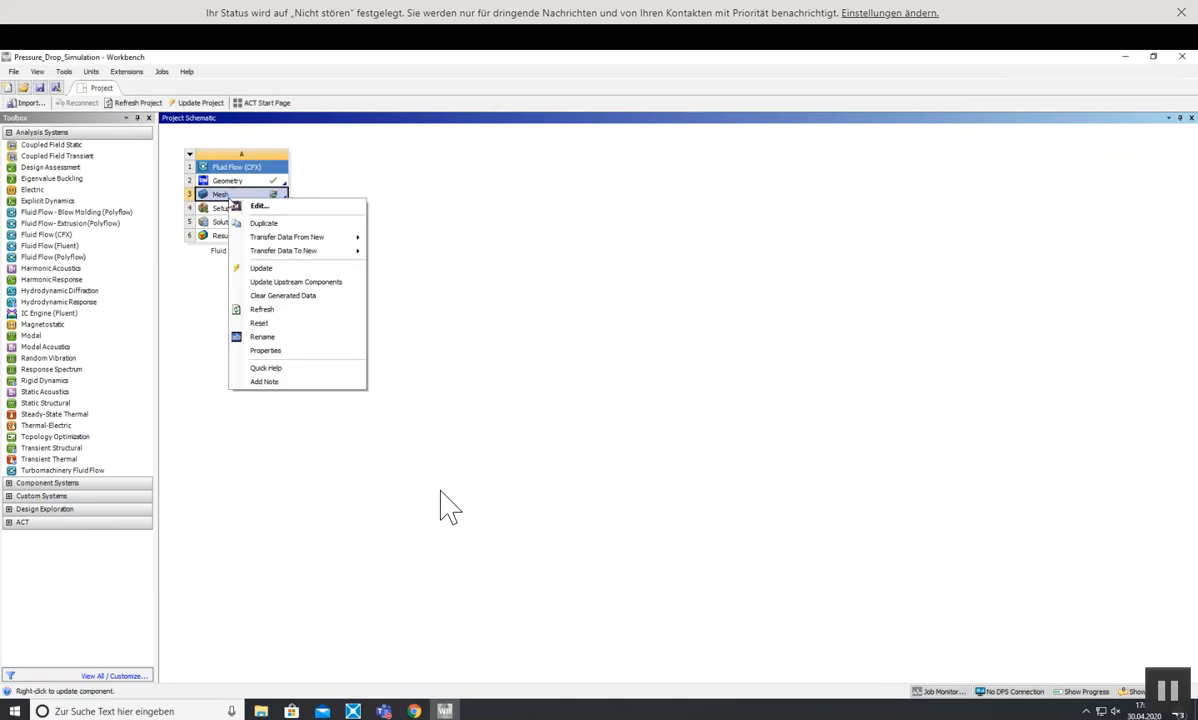
pyautogui.click(268, 270)
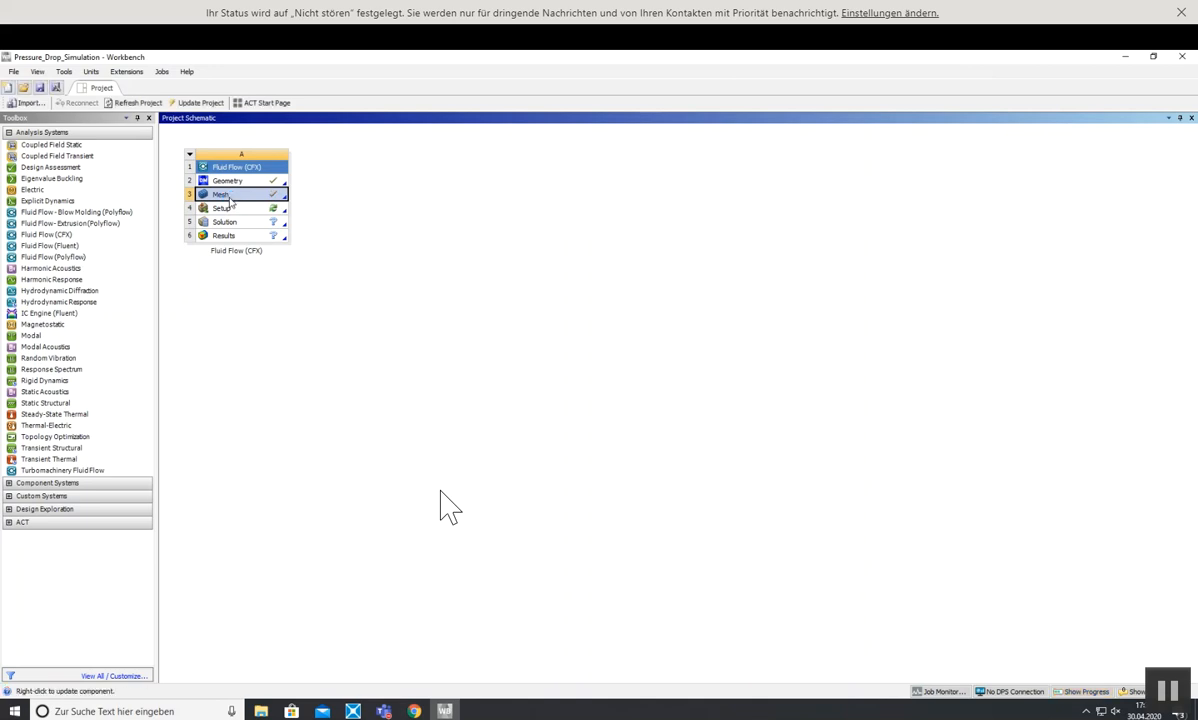
# - Open the Fluid Flow (CFX) Mesh component for editing, allow ACT.Browser through the Windows firewall, and display the pipe's mesh
pyautogui.rightClick(231, 203)
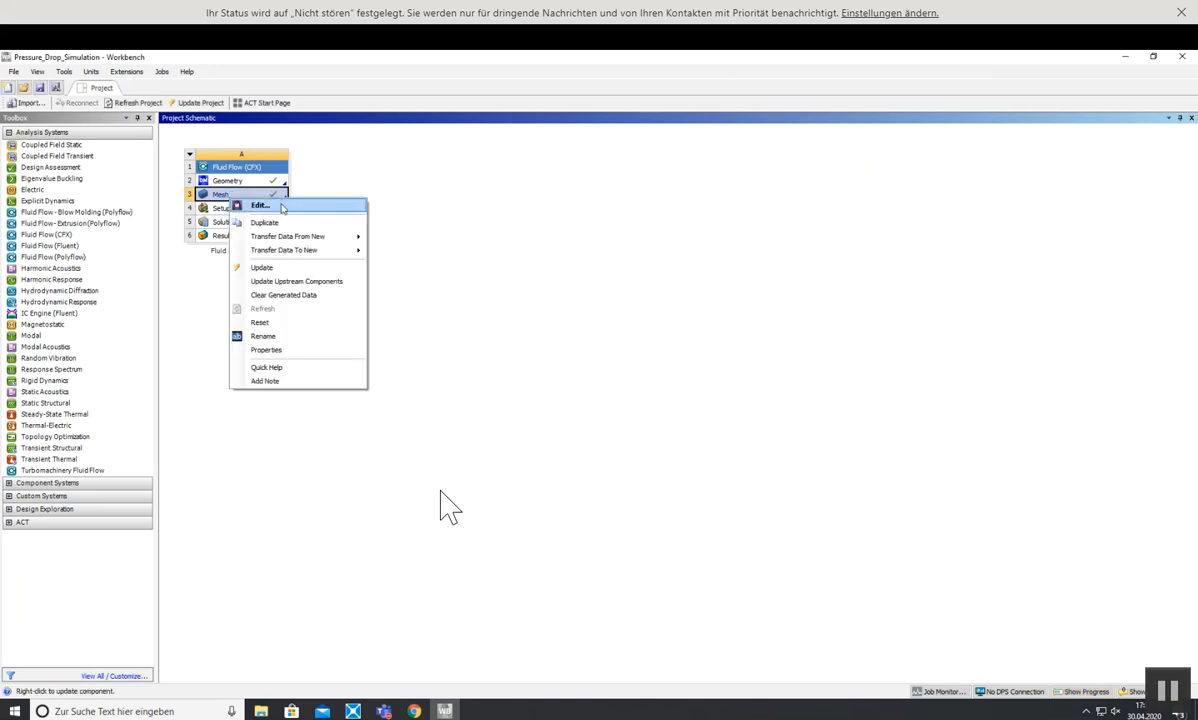
pyautogui.click(243, 205)
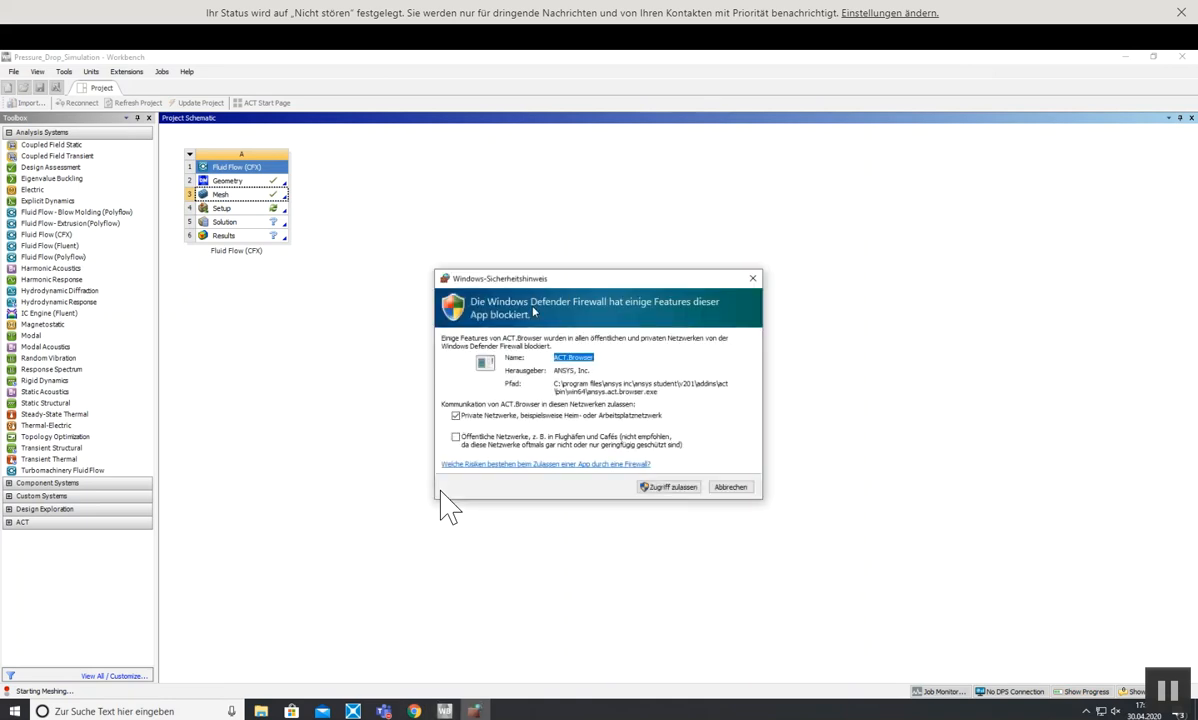
pyautogui.click(650, 487)
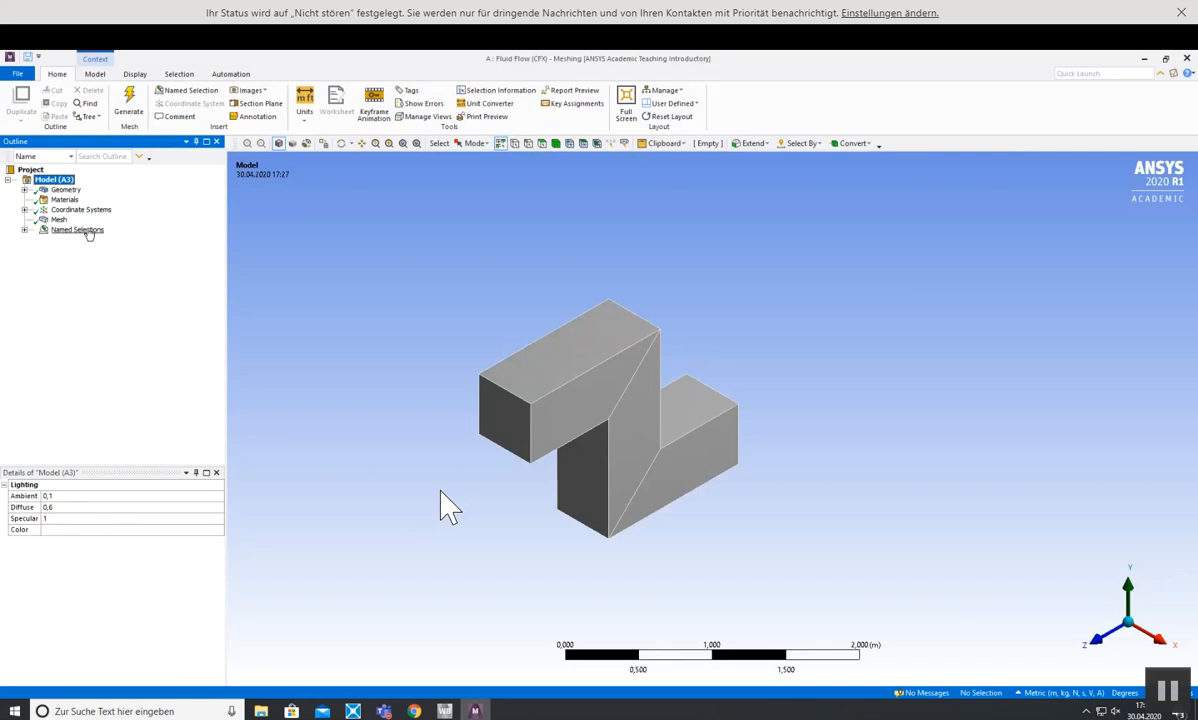
pyautogui.click(58, 219)
pyautogui.moveTo(352, 467); pyautogui.dragTo(420, 471, button='middle')
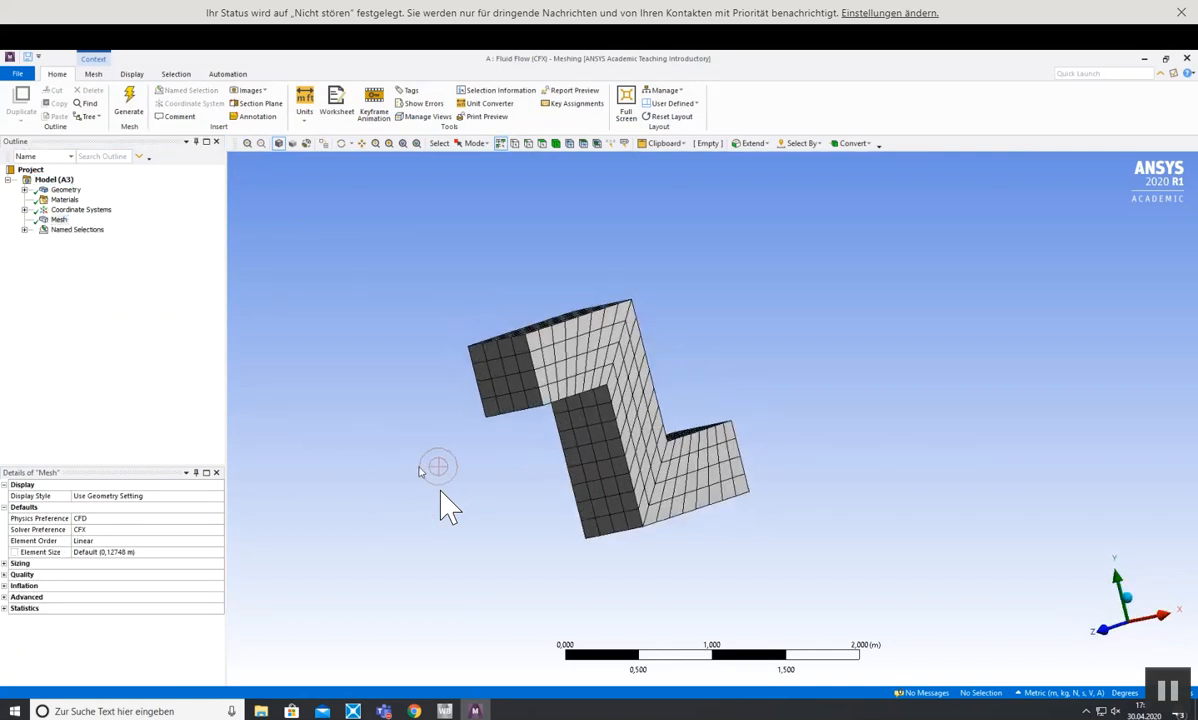
# - Inspect the mesh's Sizing, Quality, Inflation and Advanced settings
pyautogui.click(4, 563)
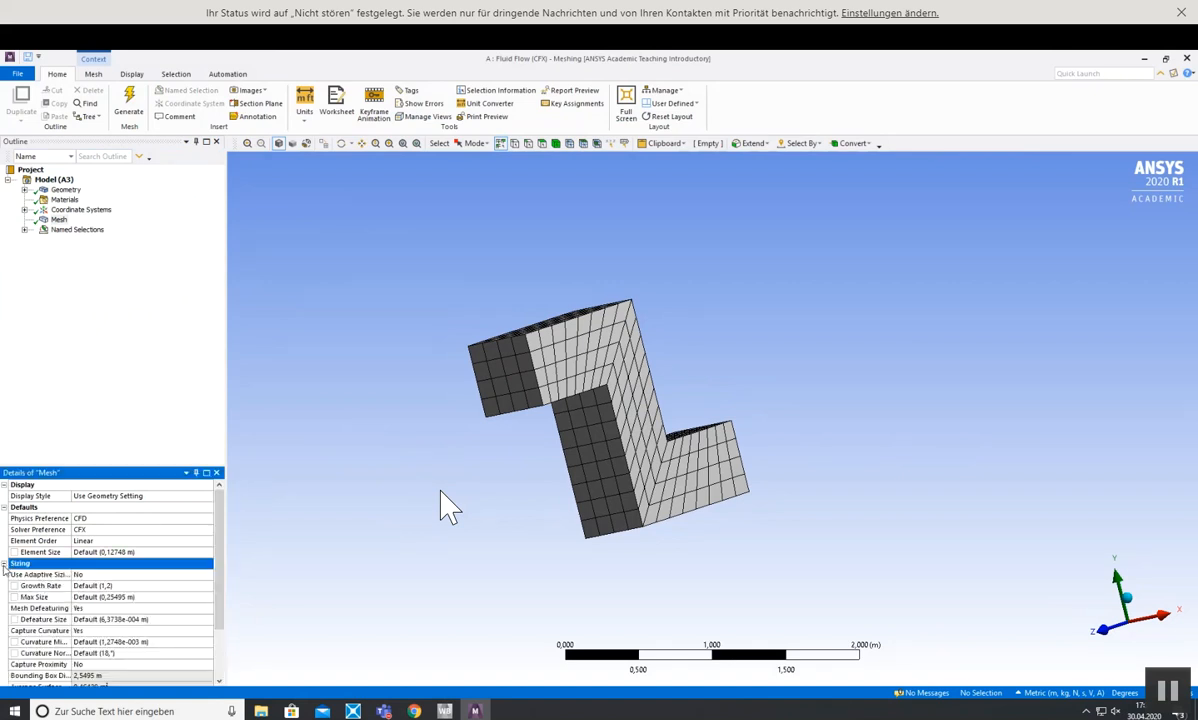
pyautogui.click(4, 564)
pyautogui.click(4, 575)
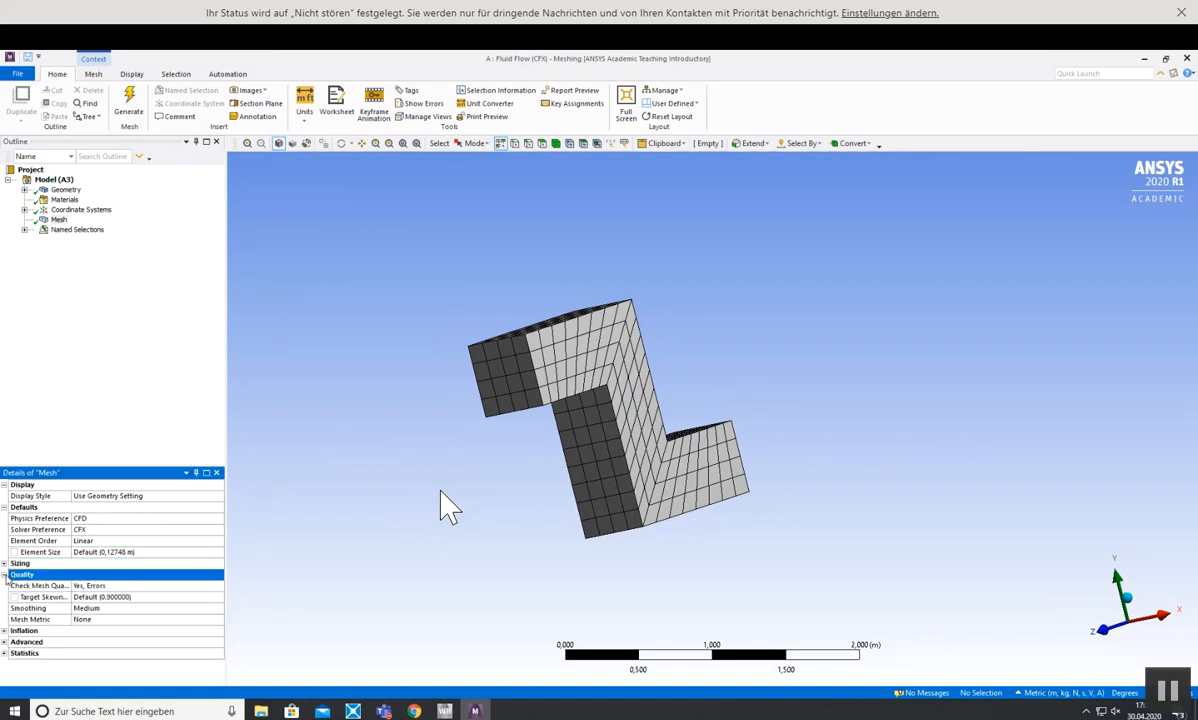
pyautogui.click(5, 575)
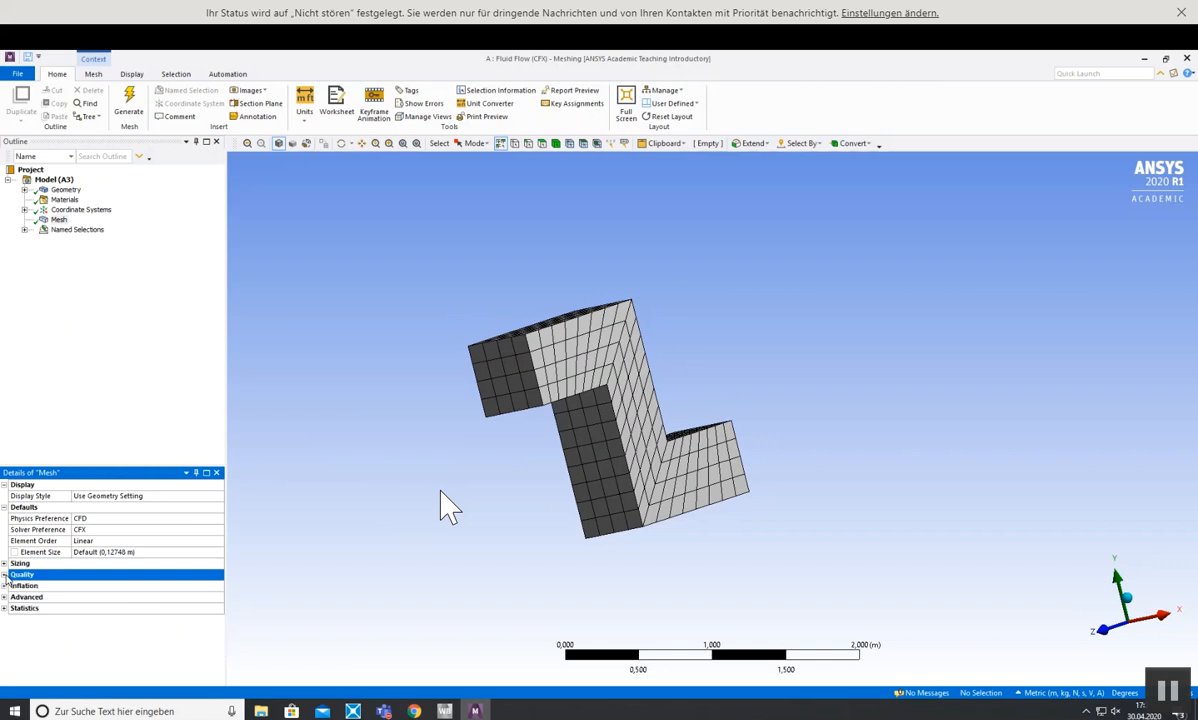
pyautogui.click(5, 586)
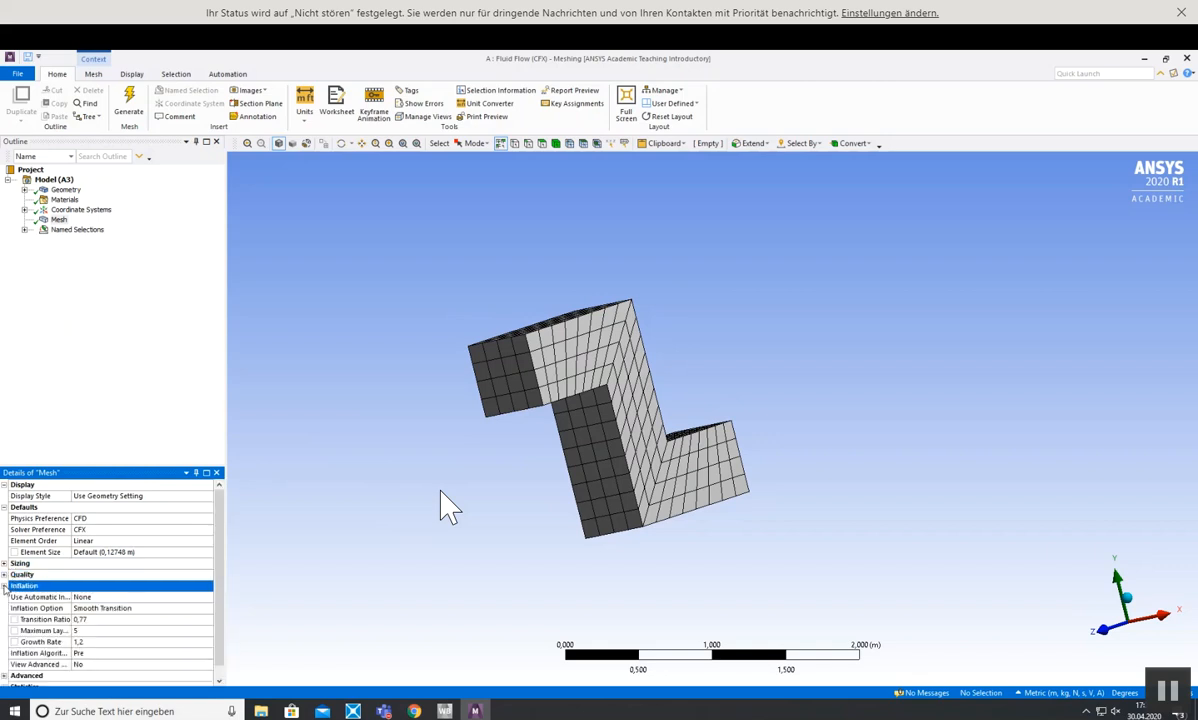
pyautogui.click(5, 586)
pyautogui.click(5, 597)
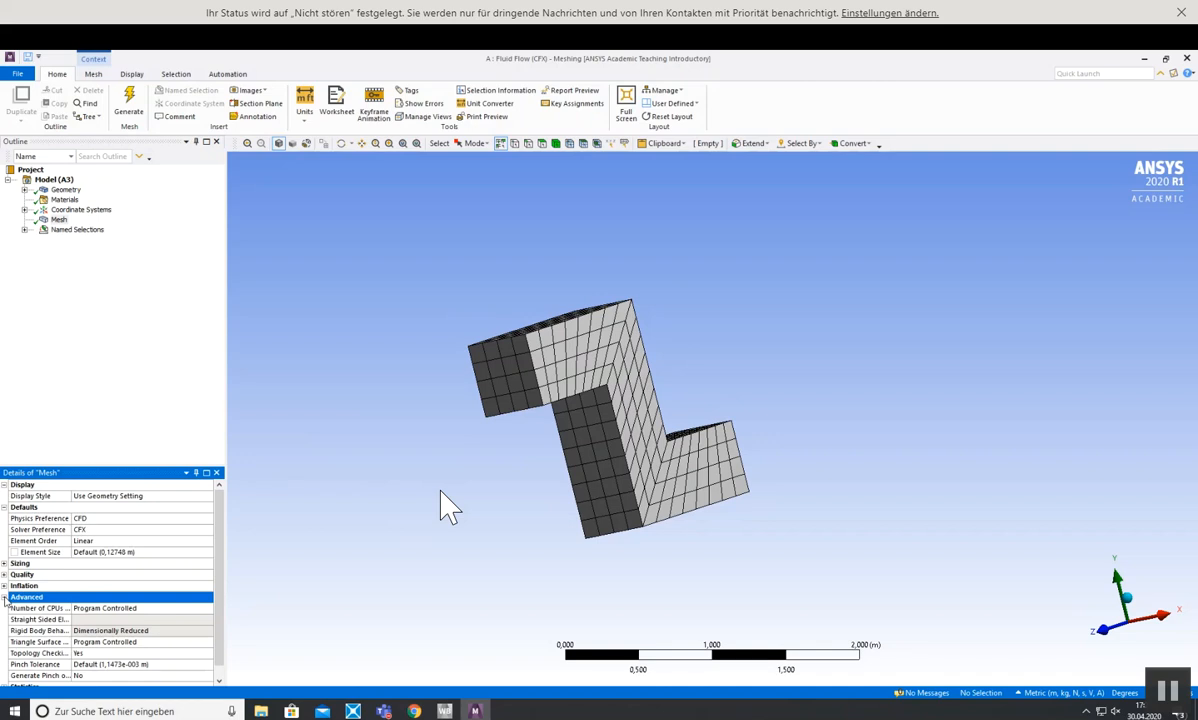
pyautogui.click(5, 597)
# - Insert a sizing control under Mesh and scope it to the whole pipe body
pyautogui.rightClick(56, 221)
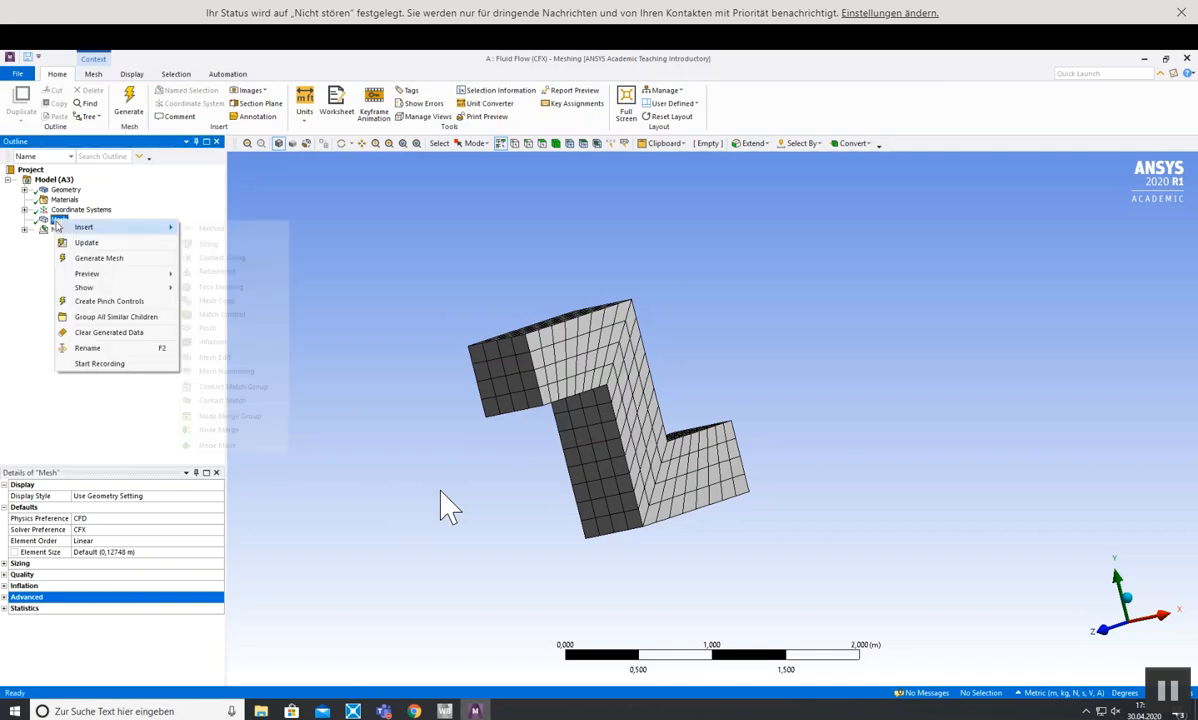
pyautogui.click(230, 242)
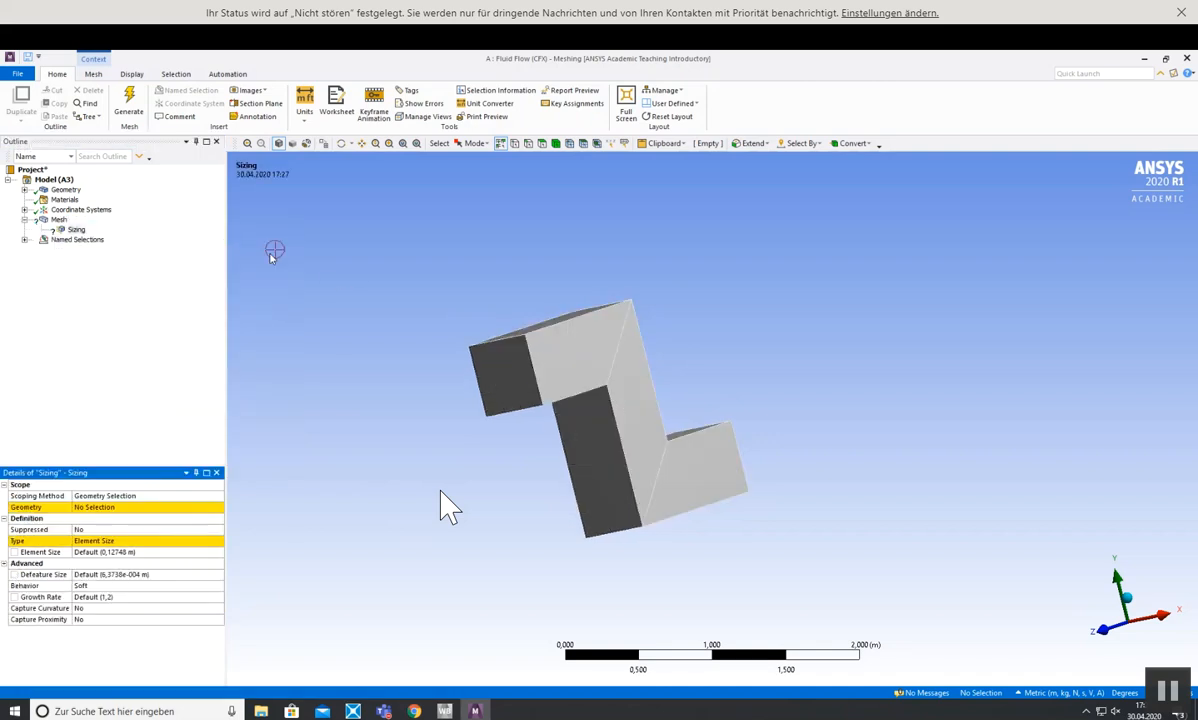
pyautogui.click(598, 355)
pyautogui.click(112, 507)
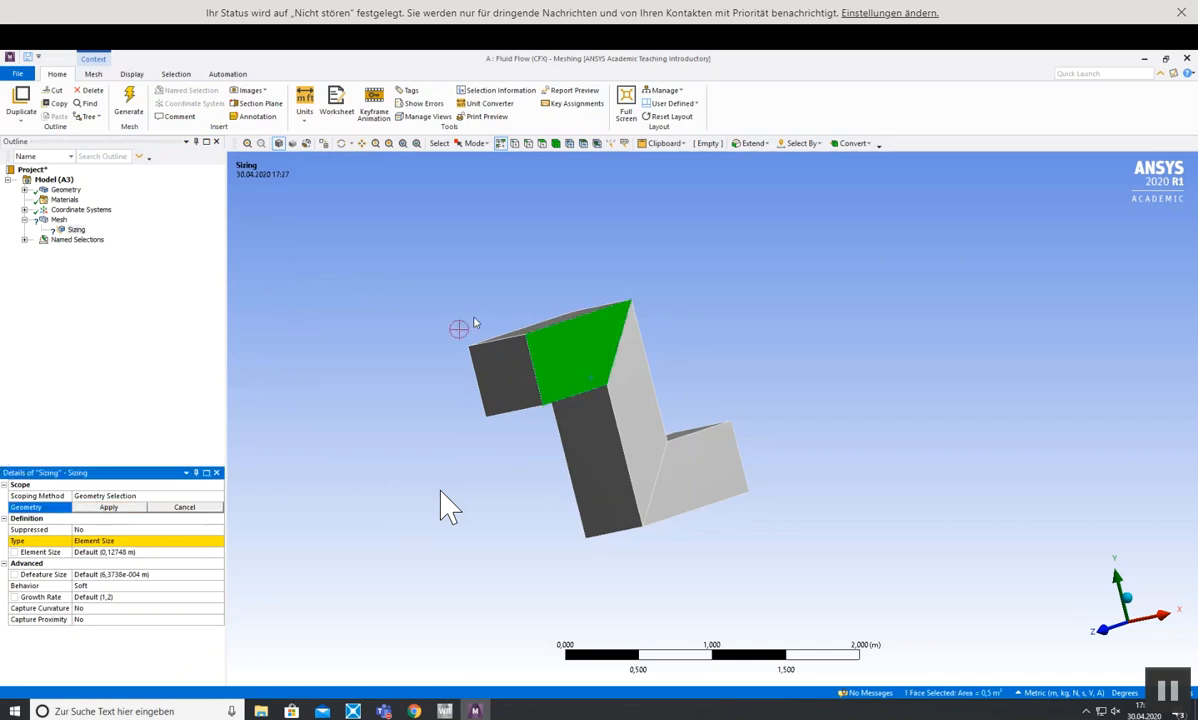
pyautogui.click(557, 144)
pyautogui.click(595, 405)
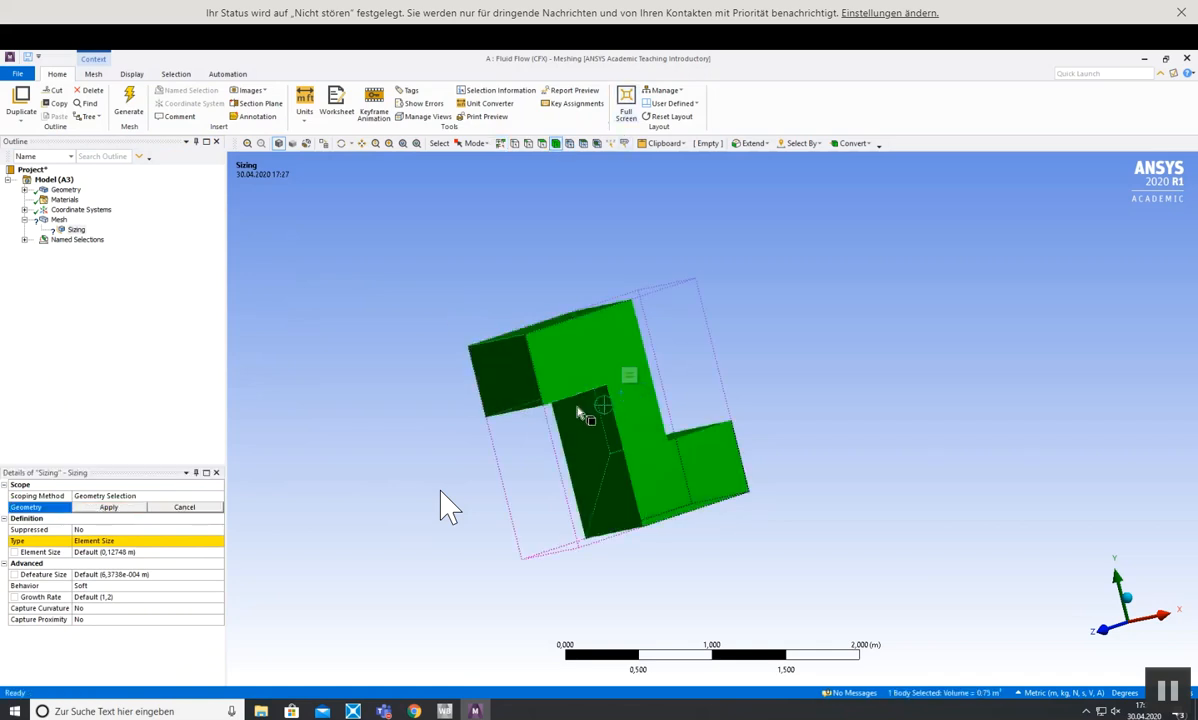
pyautogui.click(143, 508)
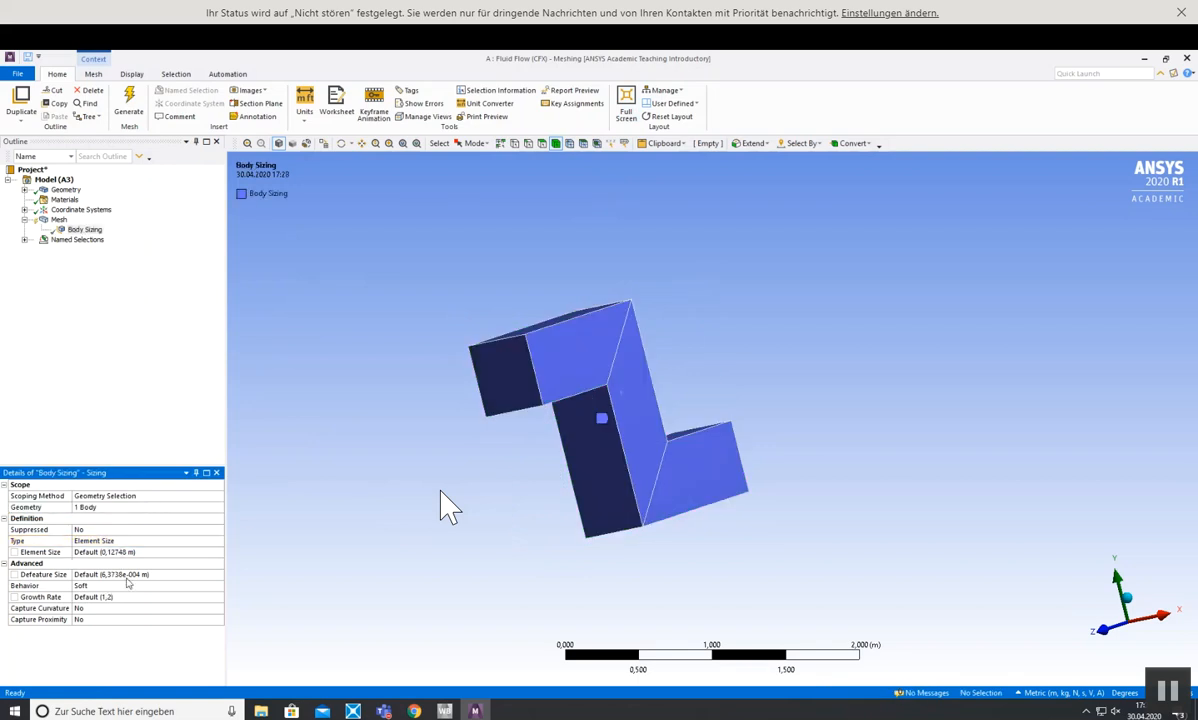
# - Check the body sizing's Type setting, keeping it on Element Size
pyautogui.click(77, 553)
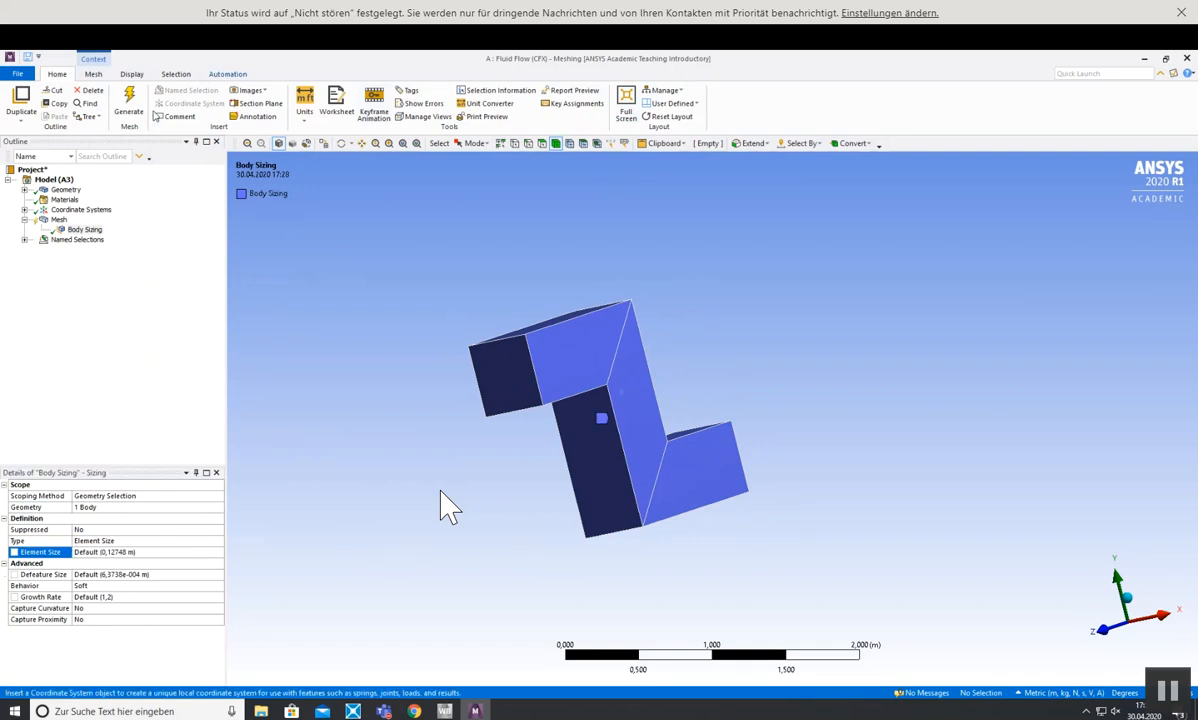
pyautogui.click(352, 332)
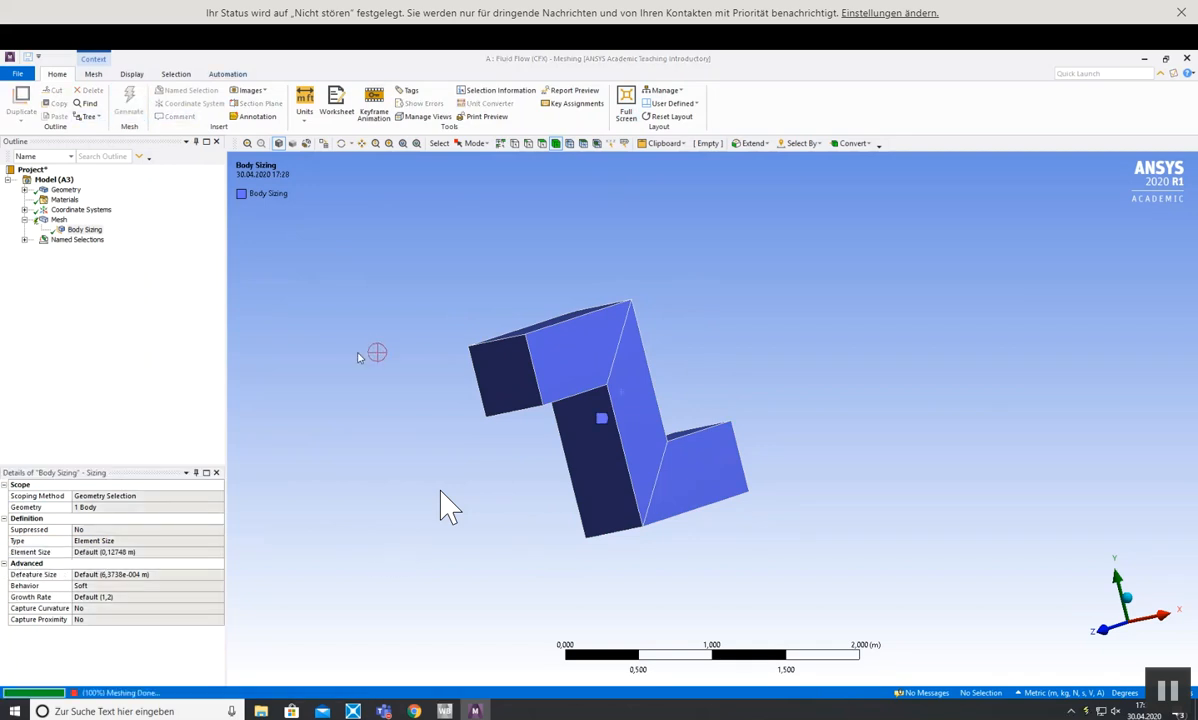
pyautogui.click(144, 541)
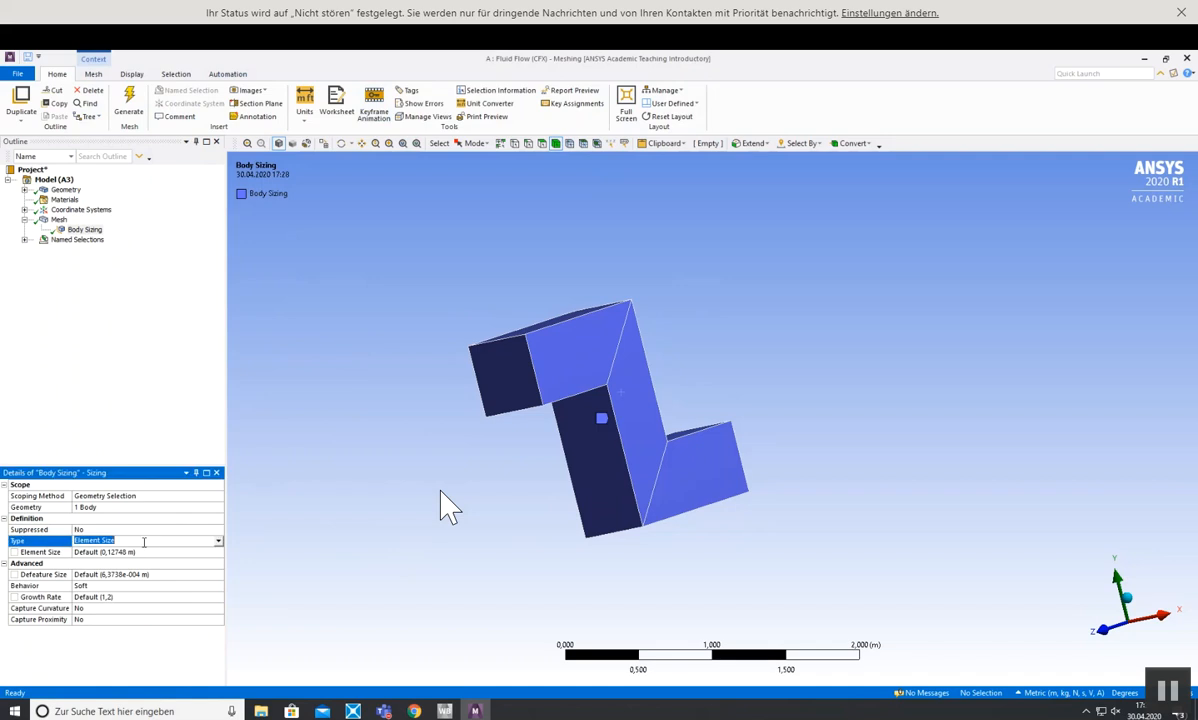
pyautogui.click(217, 541)
pyautogui.click(217, 543)
pyautogui.click(217, 543)
pyautogui.click(141, 347)
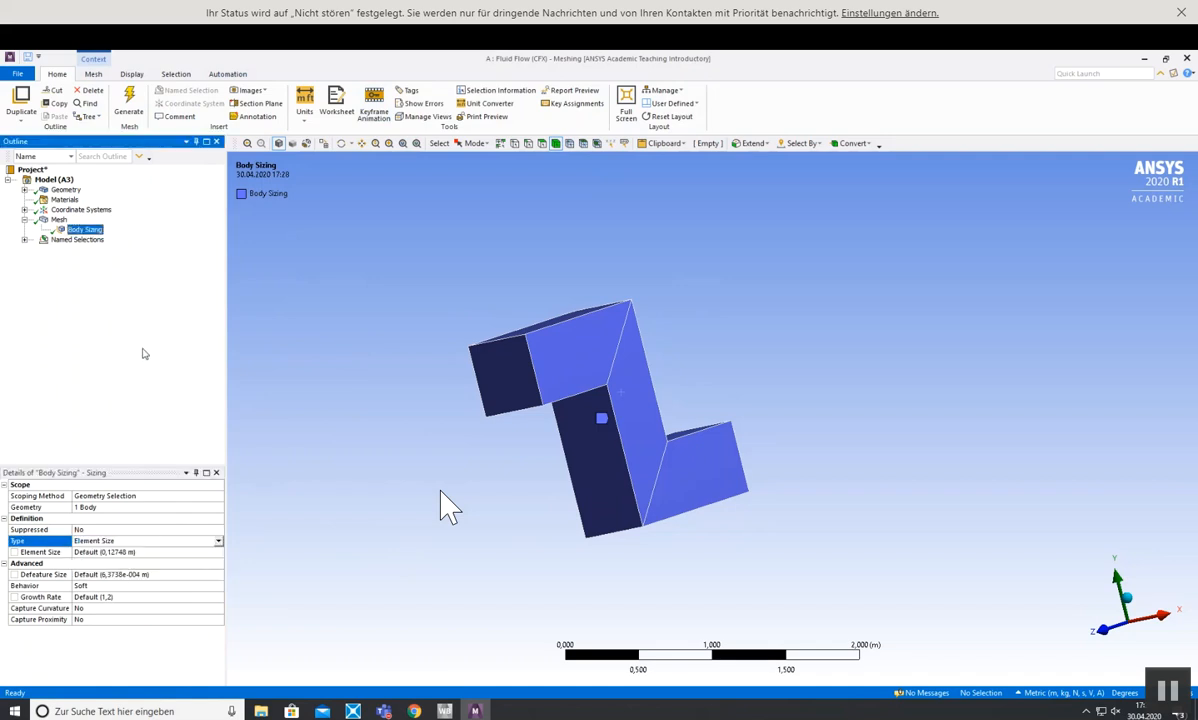
# - Set the body sizing's element size to 0.1 m and generate the mesh
pyautogui.click(121, 552)
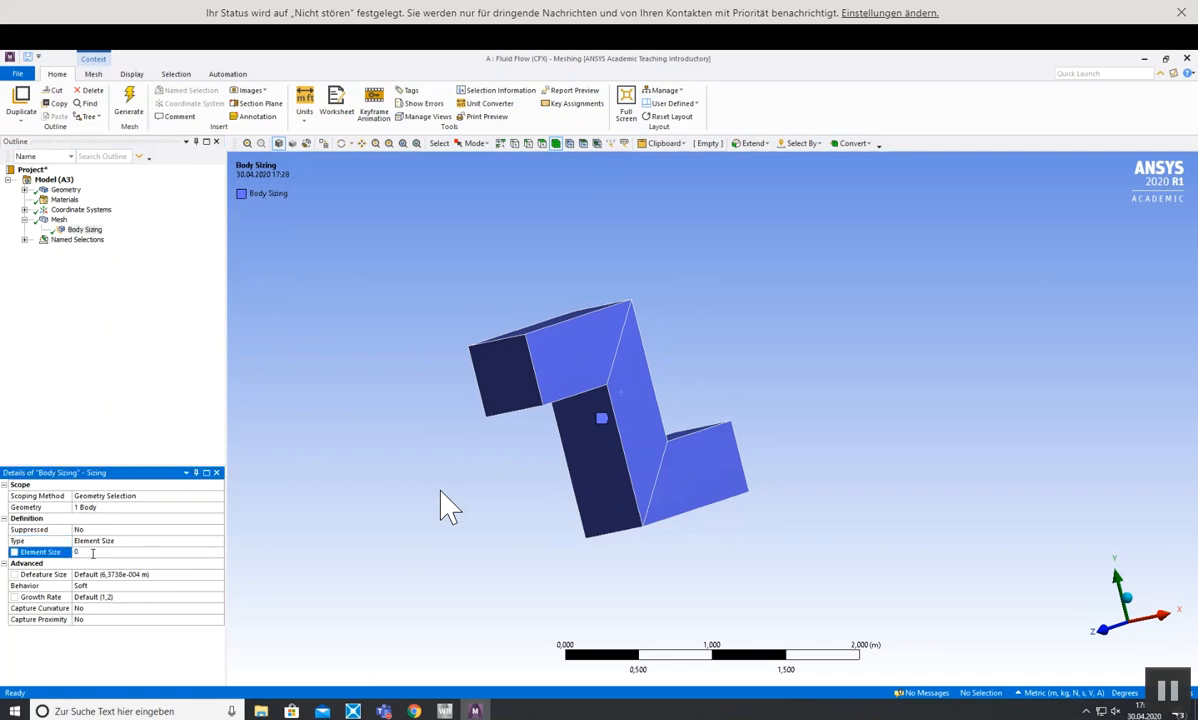
pyautogui.write(',1')
pyautogui.press('Return')
pyautogui.click(126, 100)
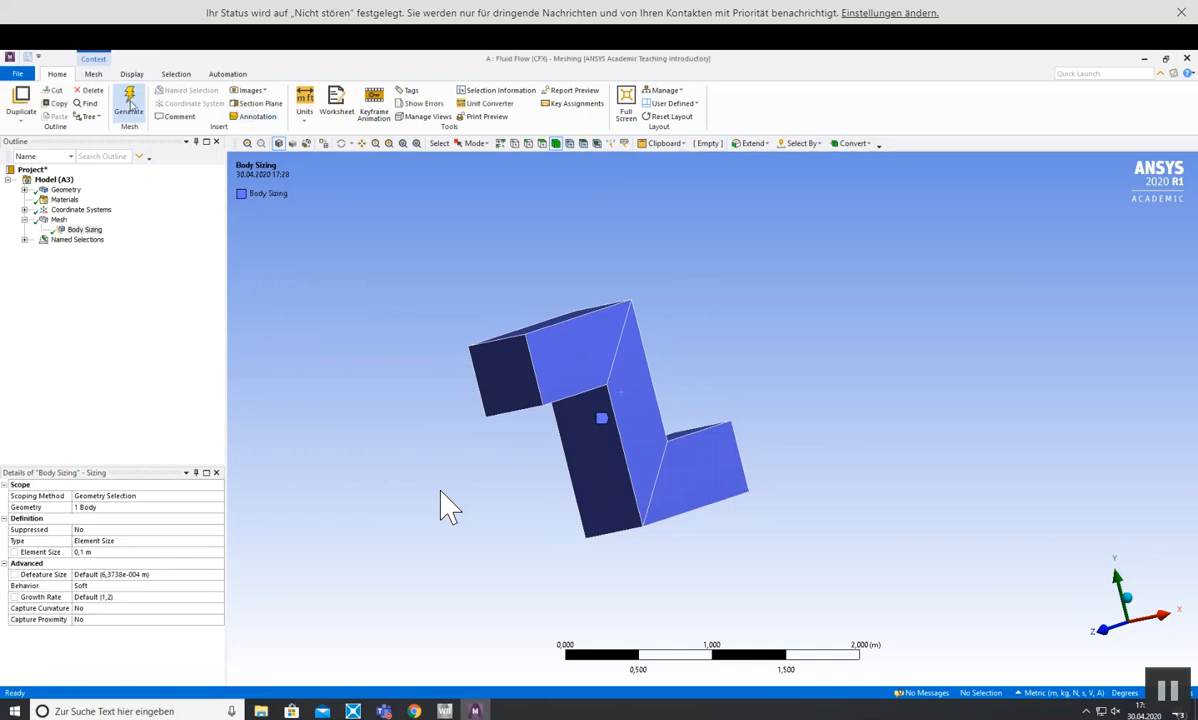
# - Display the regenerated pipe mesh and check its default element size and Sizing details
pyautogui.click(56, 220)
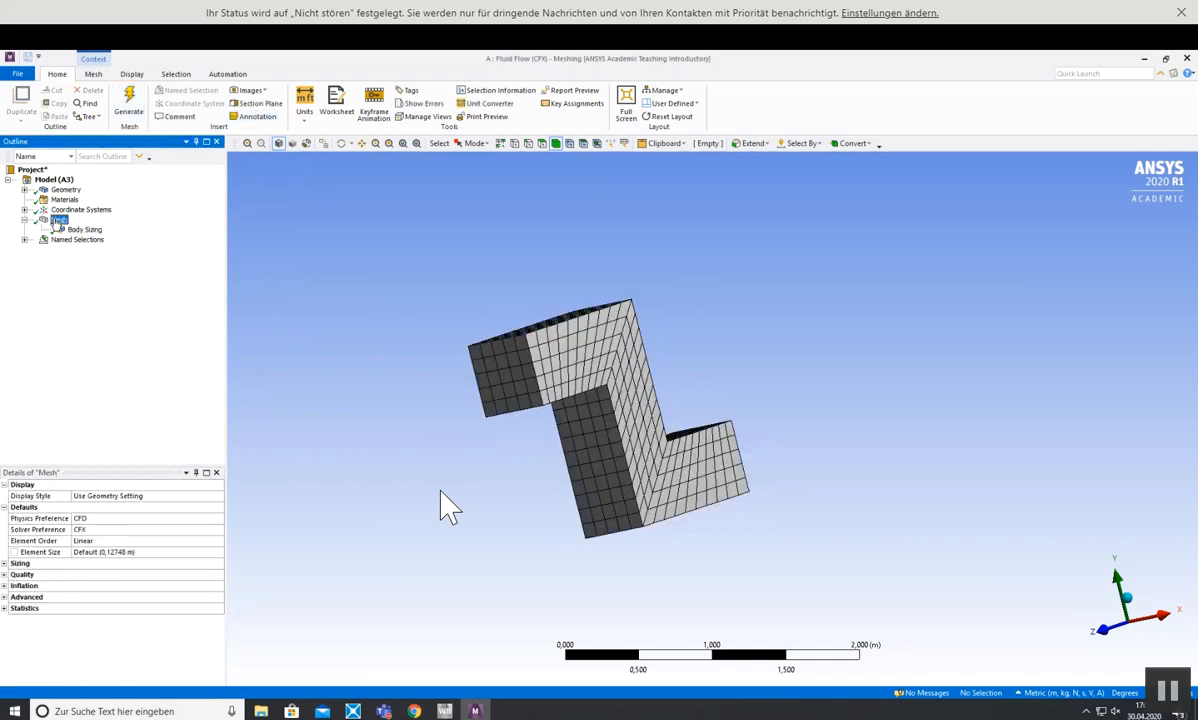
pyautogui.click(115, 552)
pyautogui.press('Return')
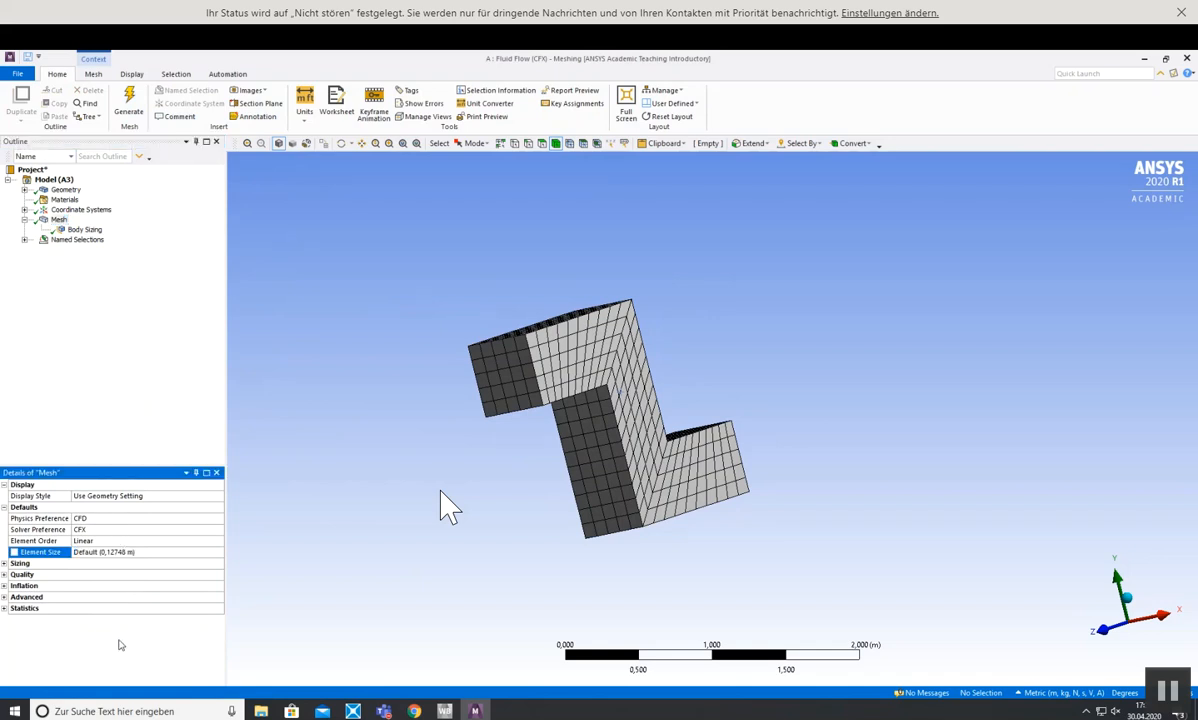
pyautogui.click(4, 563)
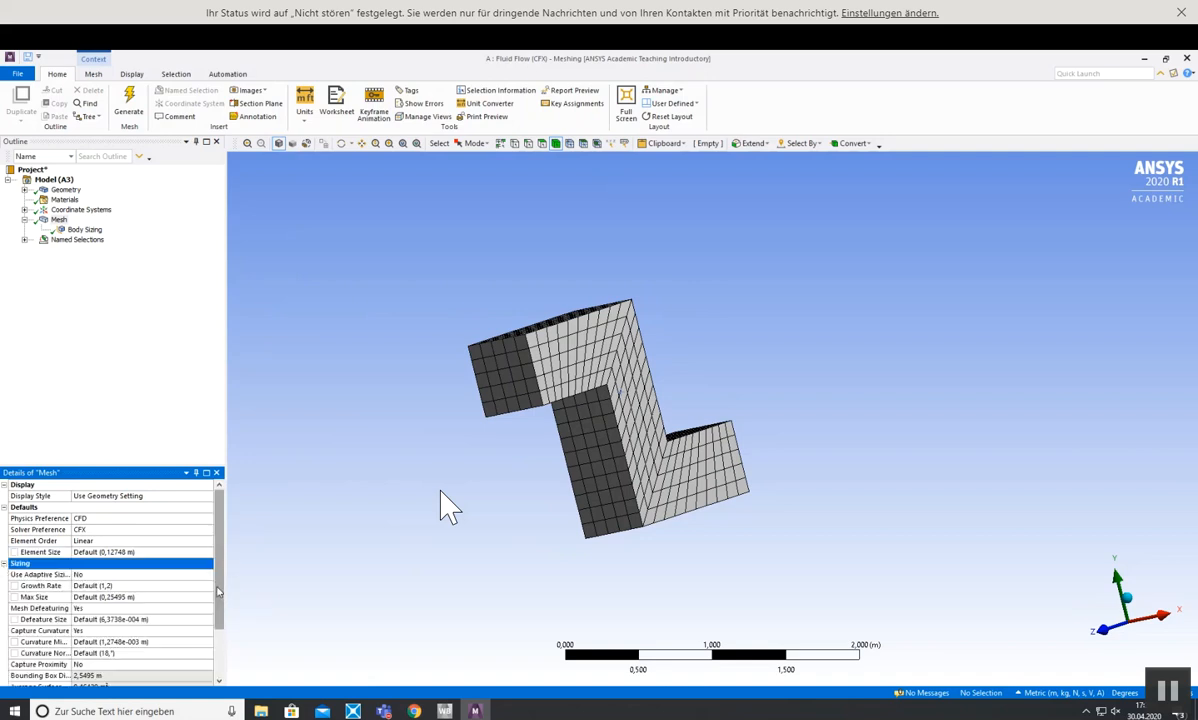
# - Set the body sizing's element size to 0.05 m, regenerate the mesh and display it on the pipe
pyautogui.click(85, 230)
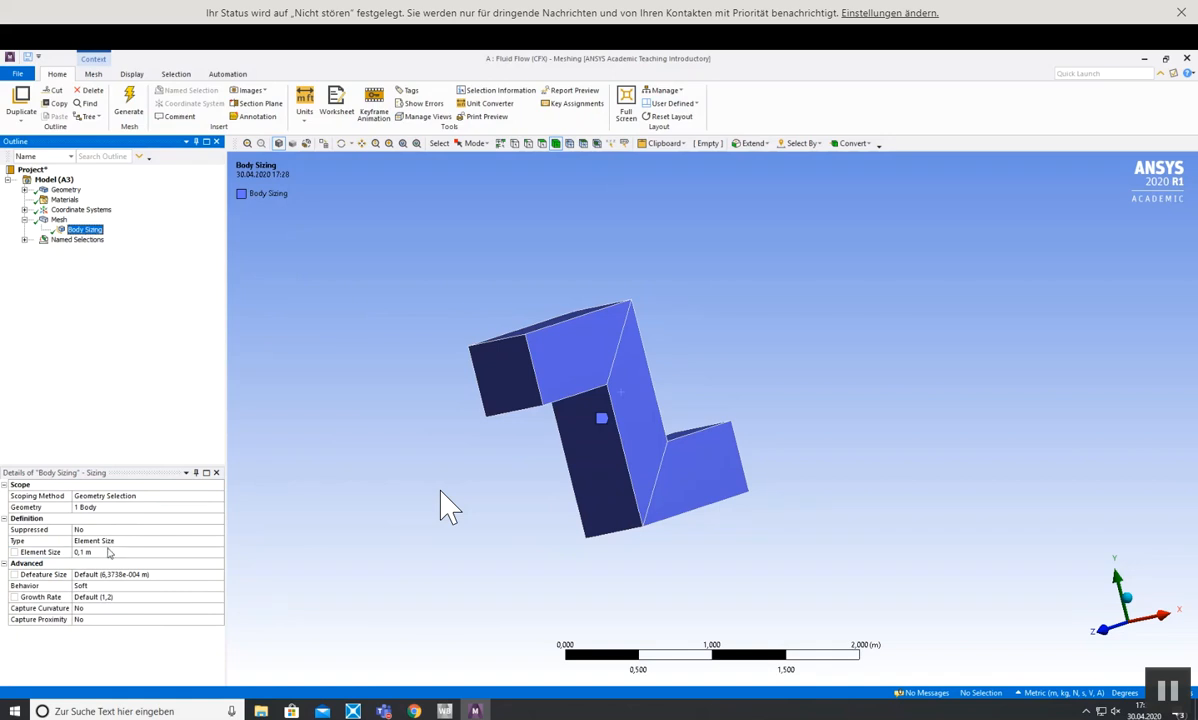
pyautogui.click(96, 552)
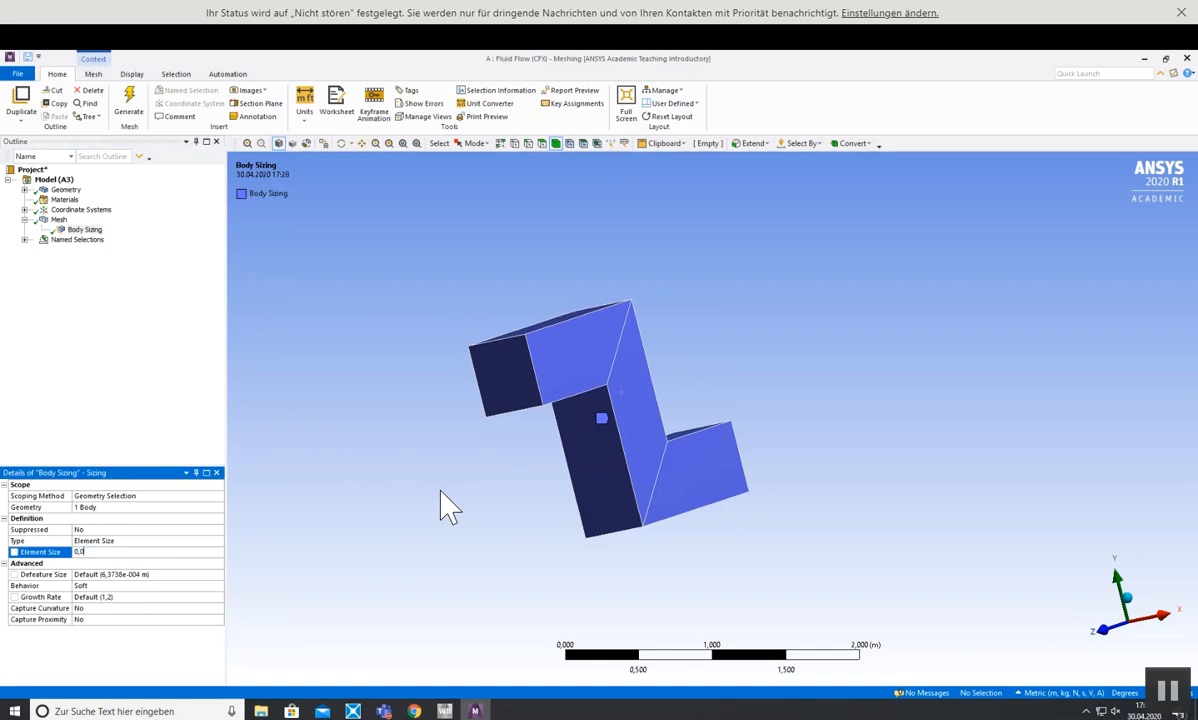
pyautogui.press('Return')
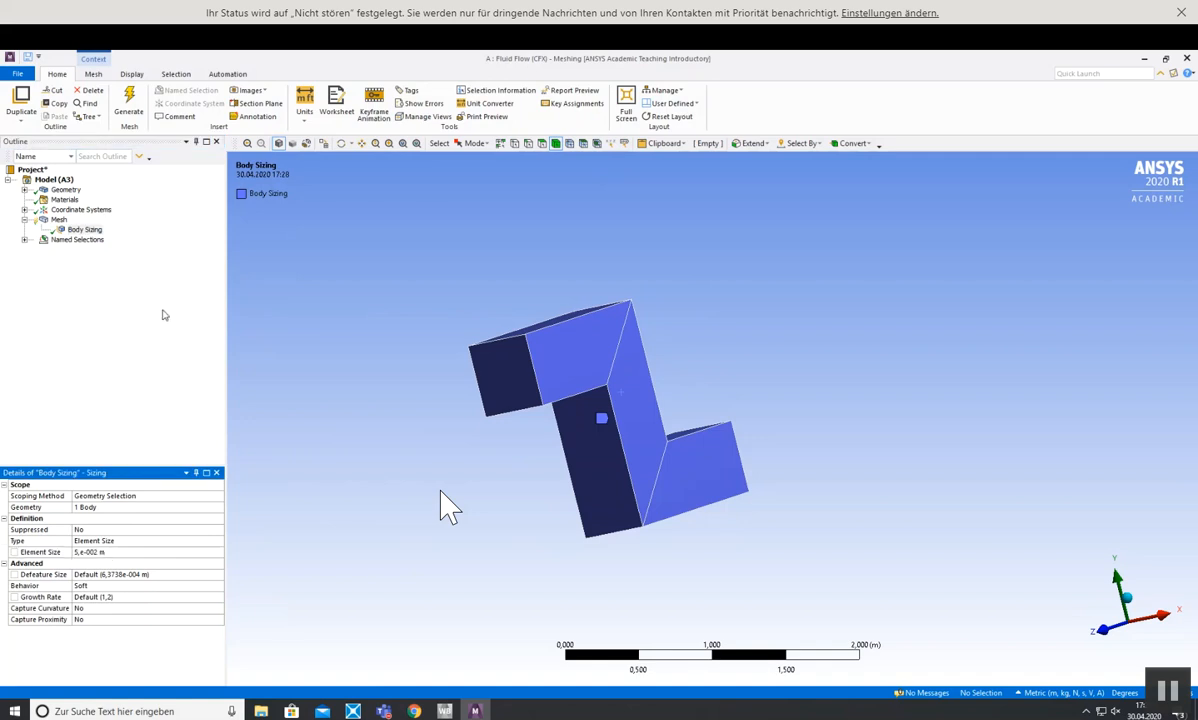
pyautogui.click(130, 100)
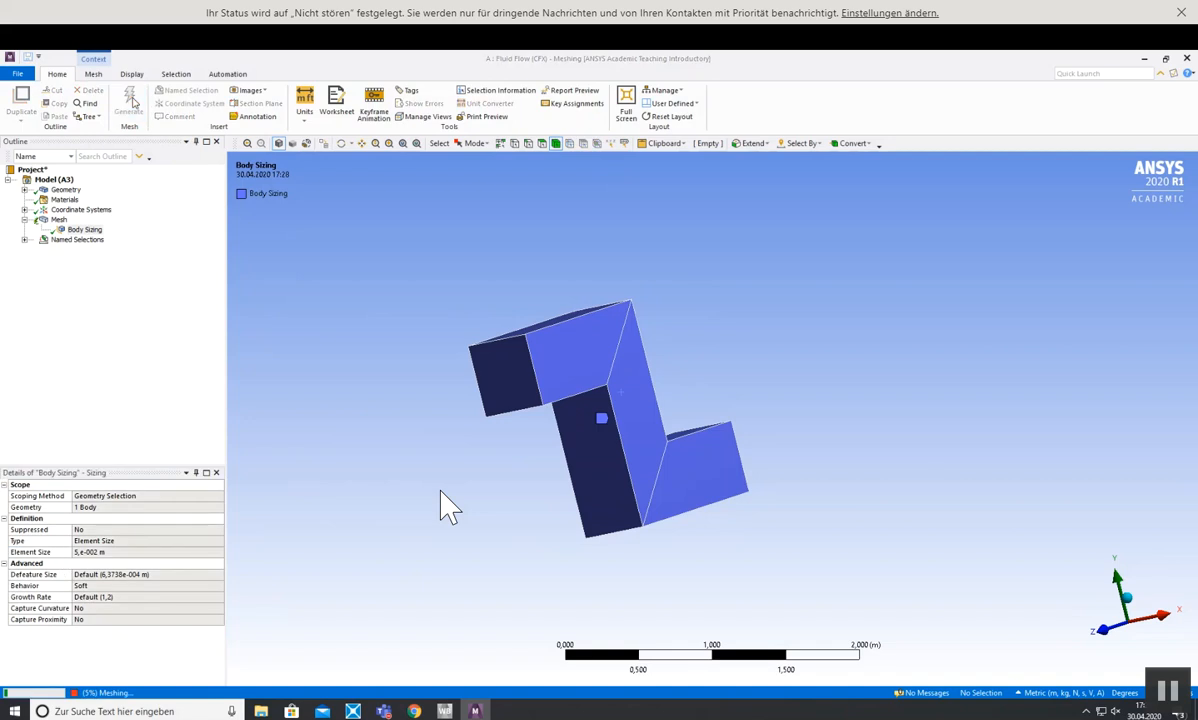
pyautogui.click(59, 222)
pyautogui.moveTo(404, 402); pyautogui.dragTo(794, 350, button='middle')
# - Check the Inlet and Outlet named selections on the pipe and view the mesh from several sides
pyautogui.click(24, 240)
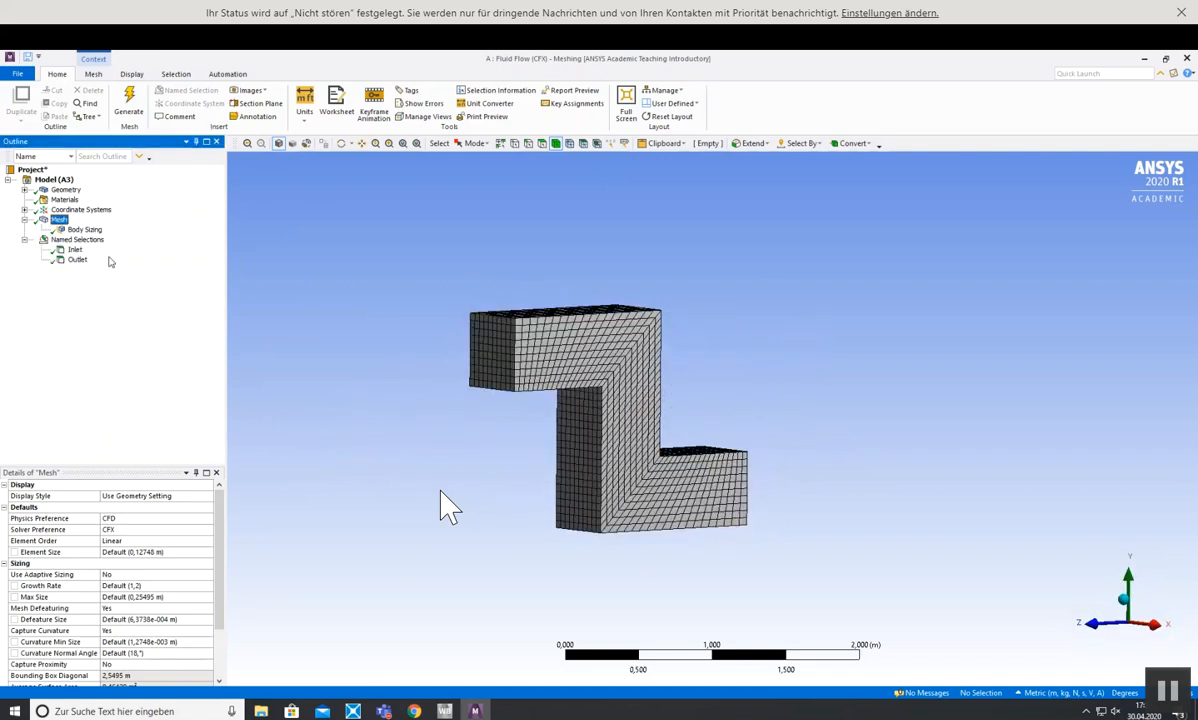
pyautogui.click(74, 249)
pyautogui.moveTo(752, 329); pyautogui.dragTo(354, 296, button='middle')
pyautogui.moveTo(384, 425); pyautogui.dragTo(785, 385, button='middle')
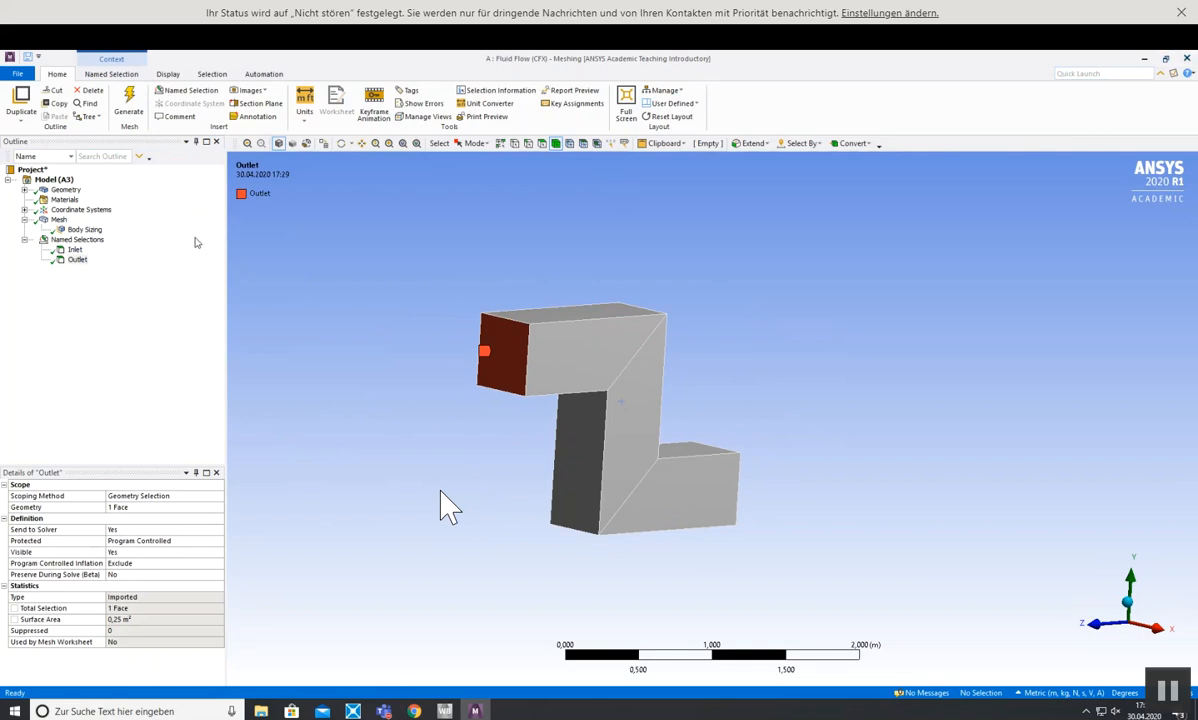
pyautogui.click(58, 219)
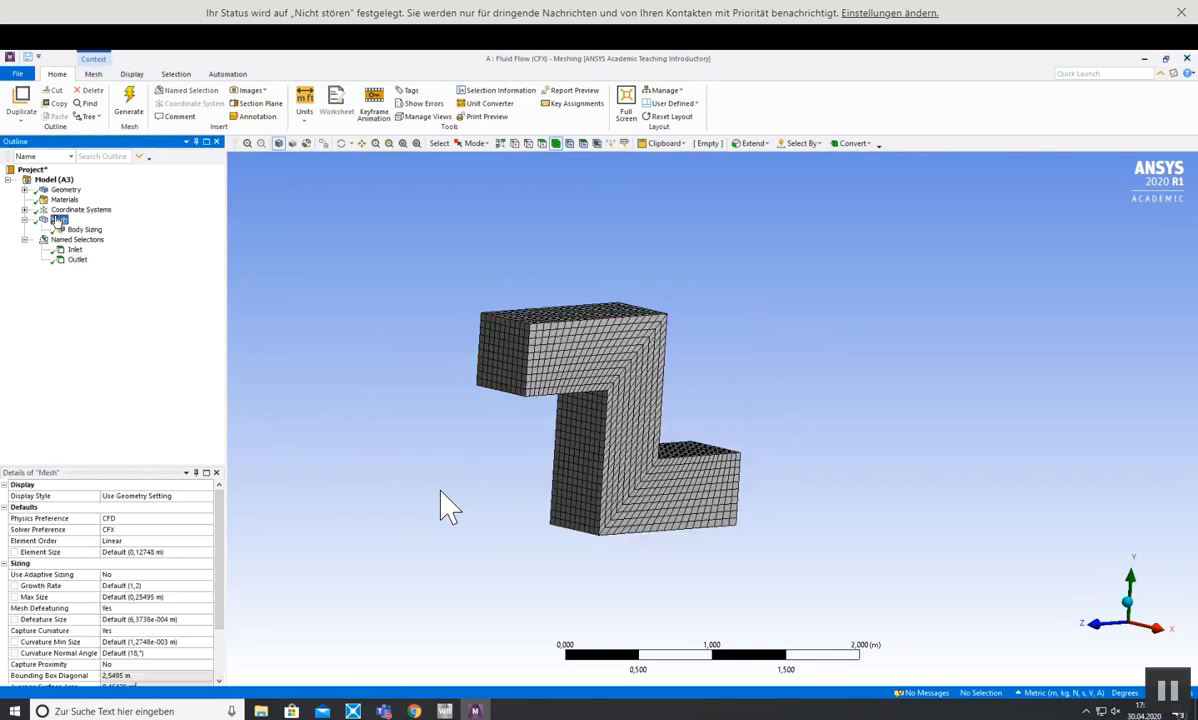
pyautogui.moveTo(834, 422); pyautogui.dragTo(857, 362, button='middle')
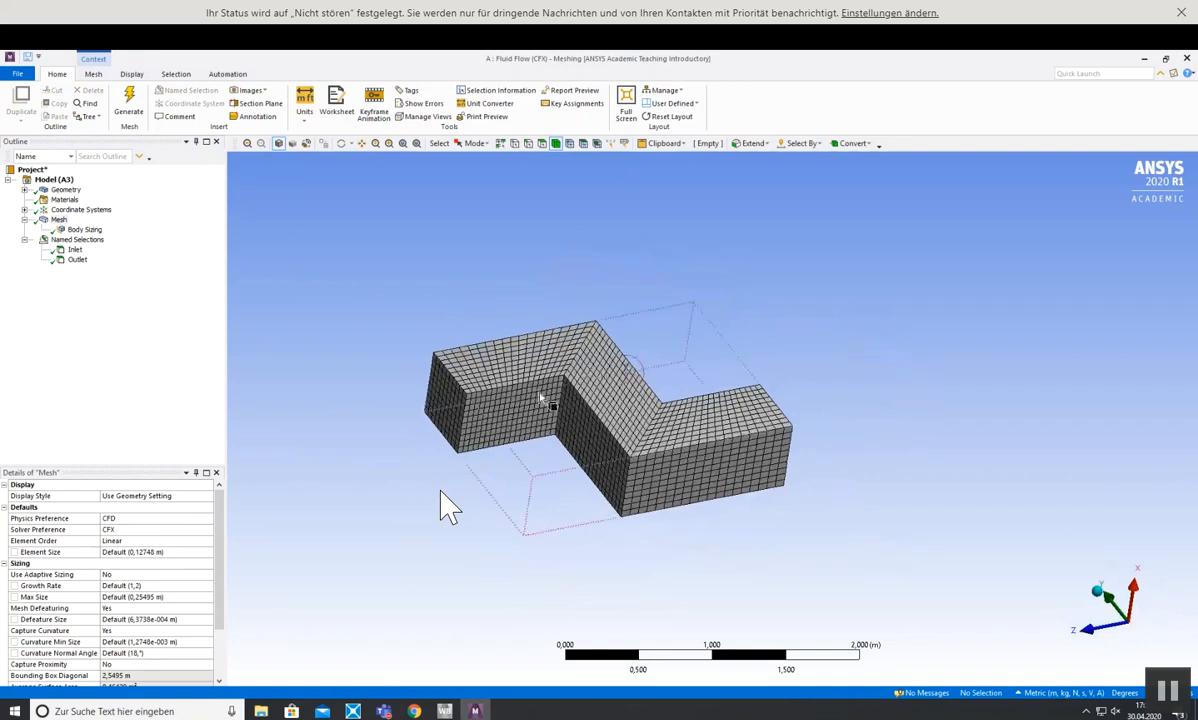
# - Search Windows for "power" and open PowerPoint
pyautogui.press('super')
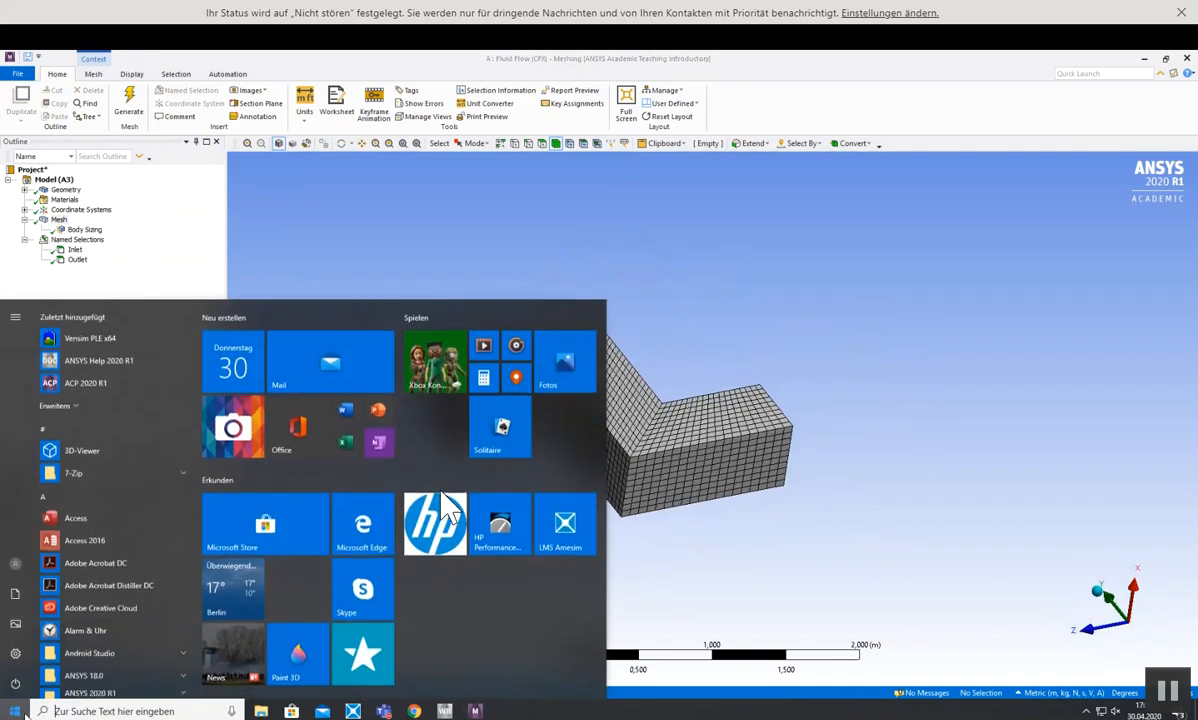
pyautogui.write('pow')
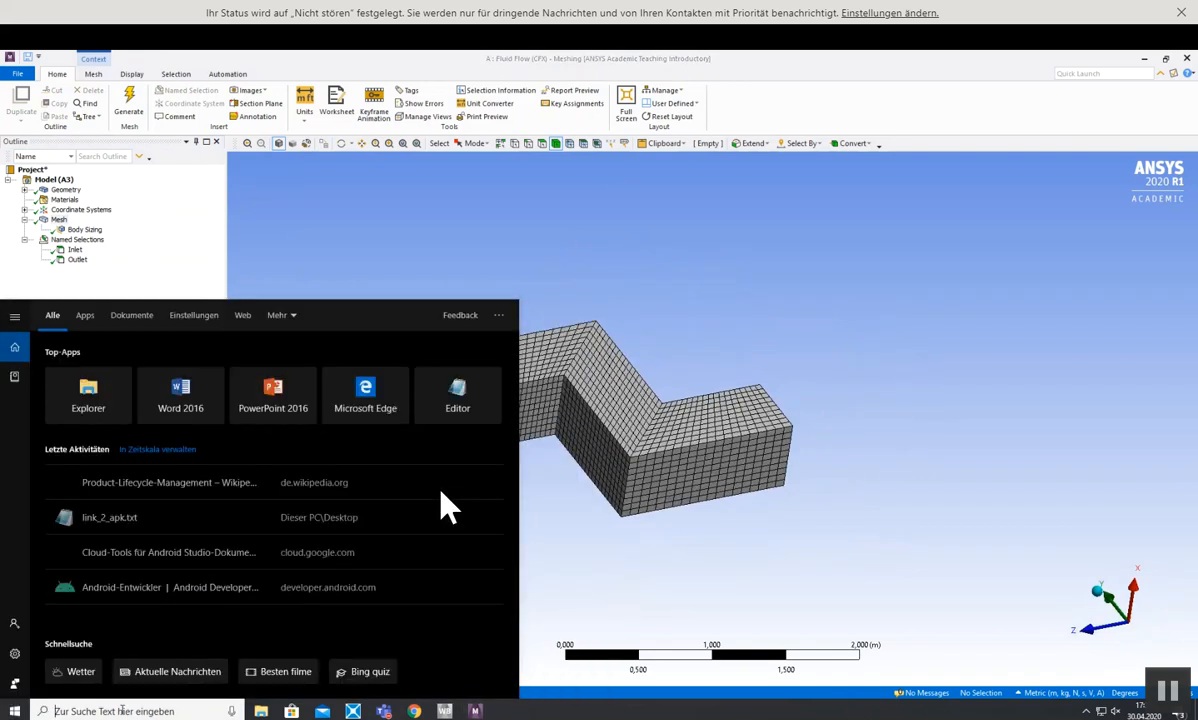
pyautogui.write('er')
pyautogui.press('Return')
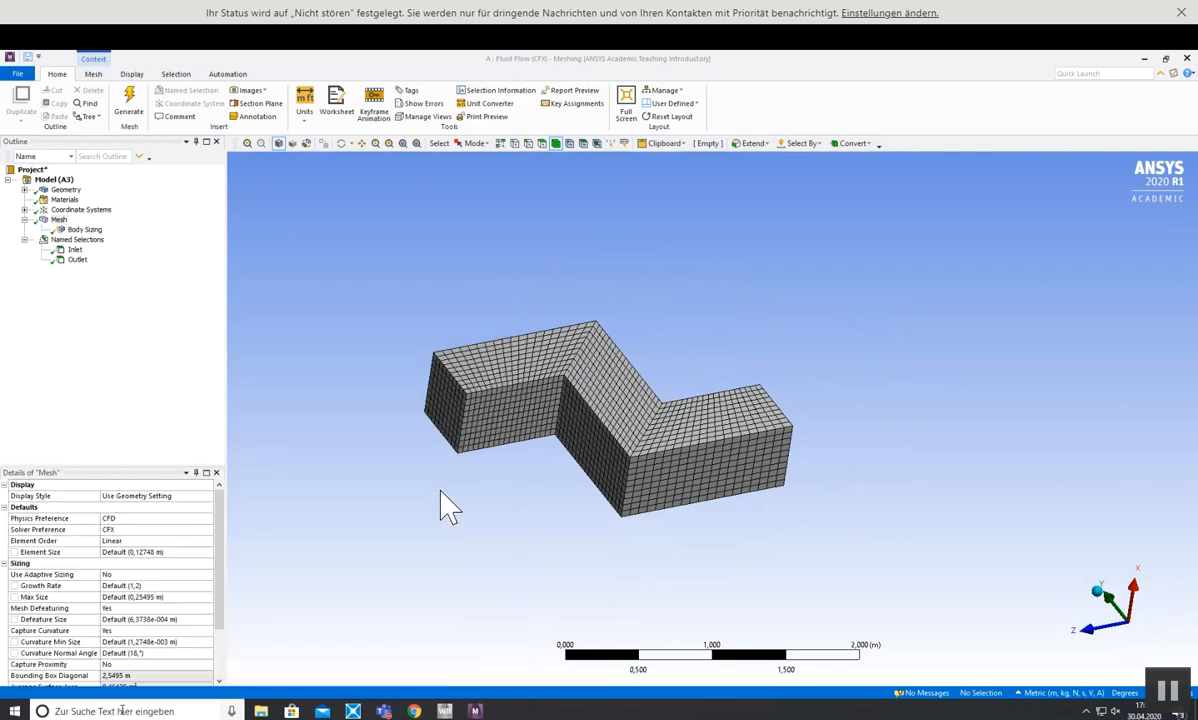
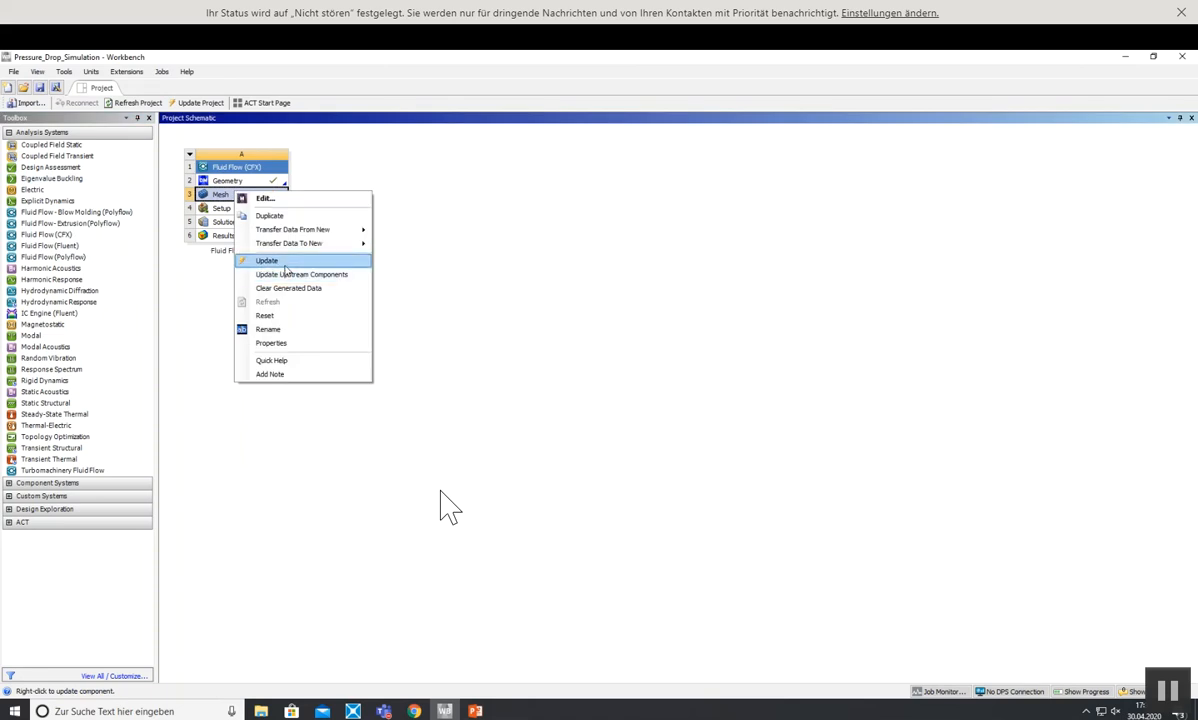
# - Update the Mesh cell, open the Fluid Flow (CFX) Setup in CFX-Pre and allow both CFX programs through the firewall
pyautogui.click(283, 262)
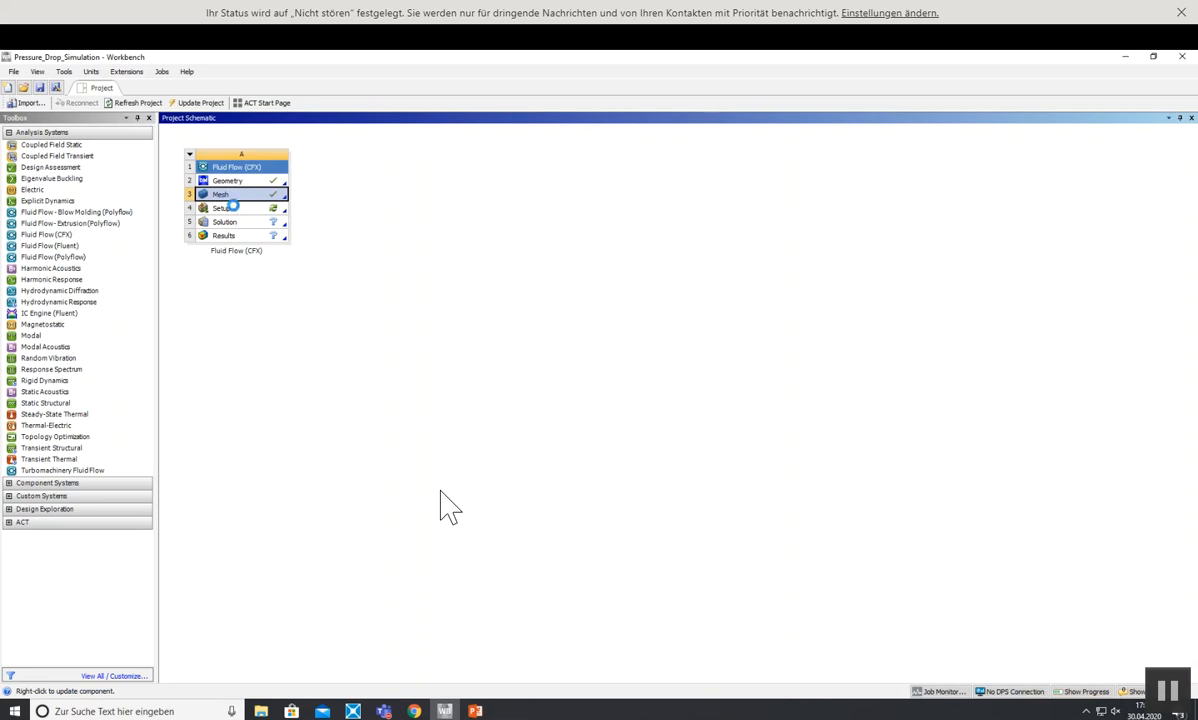
pyautogui.rightClick(234, 209)
pyautogui.click(252, 215)
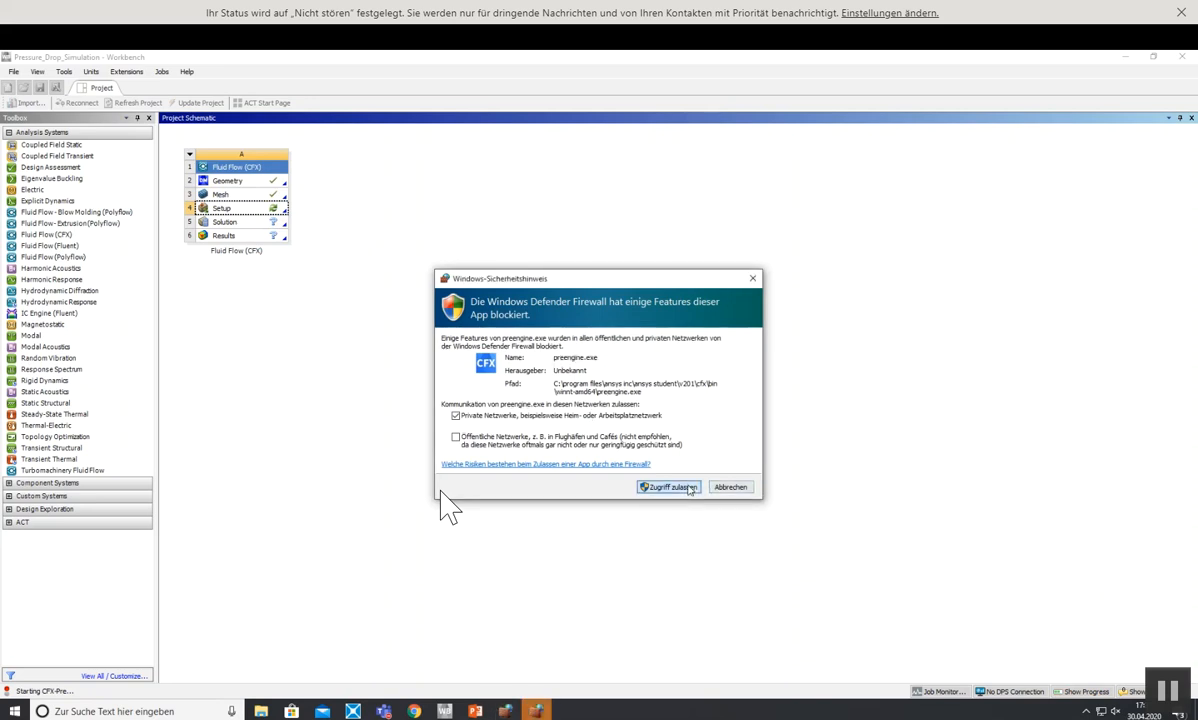
pyautogui.click(680, 489)
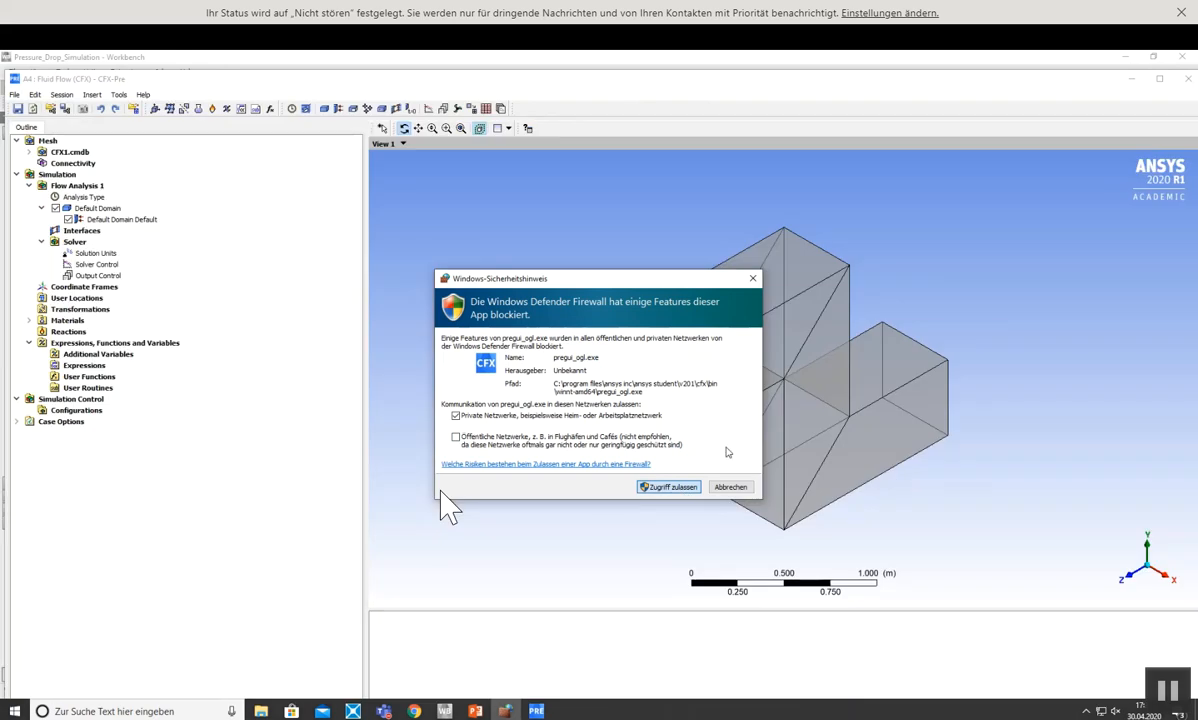
pyautogui.click(668, 487)
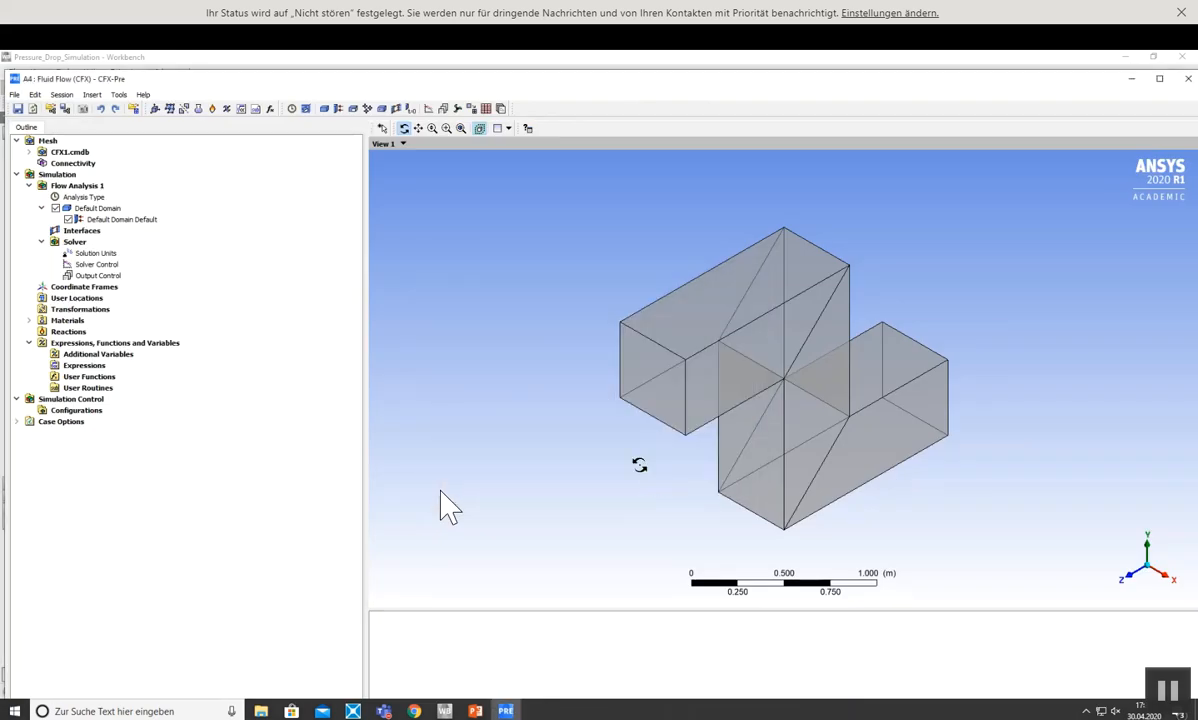
# - Examine the imported pipe mesh, expanding CFX1.cmdb and highlighting its B32 region, Default Domain and Default Domain Default
pyautogui.moveTo(627, 422); pyautogui.dragTo(650, 430)
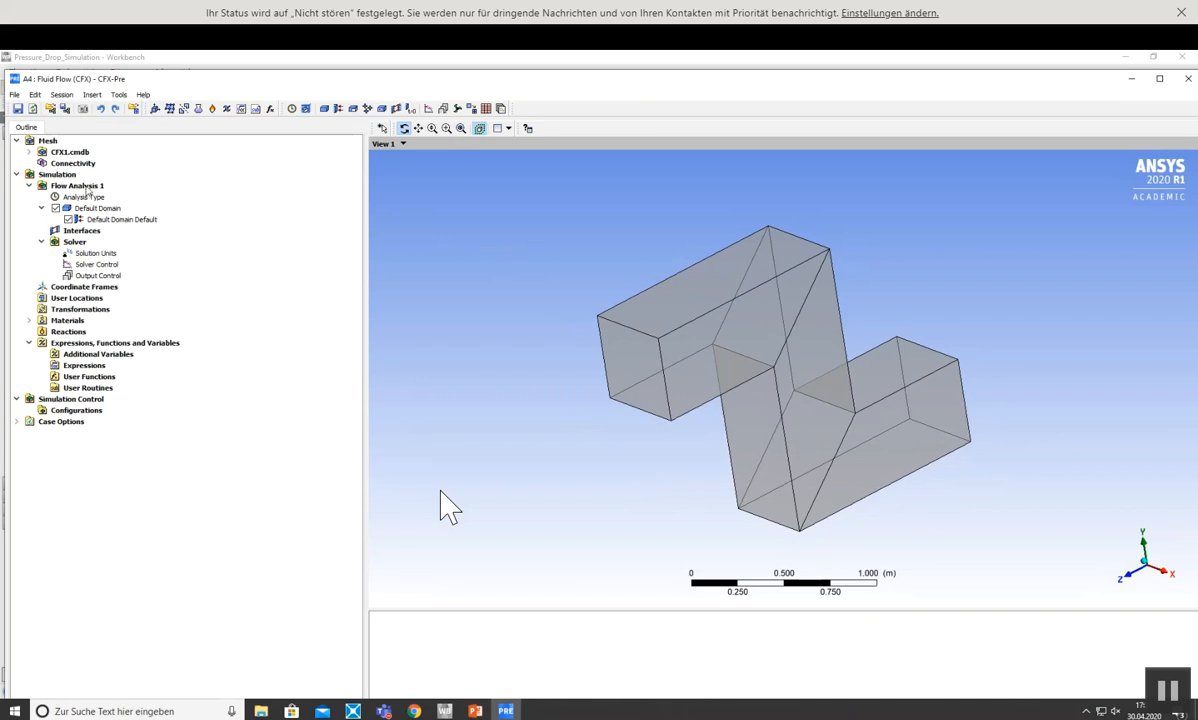
pyautogui.click(29, 151)
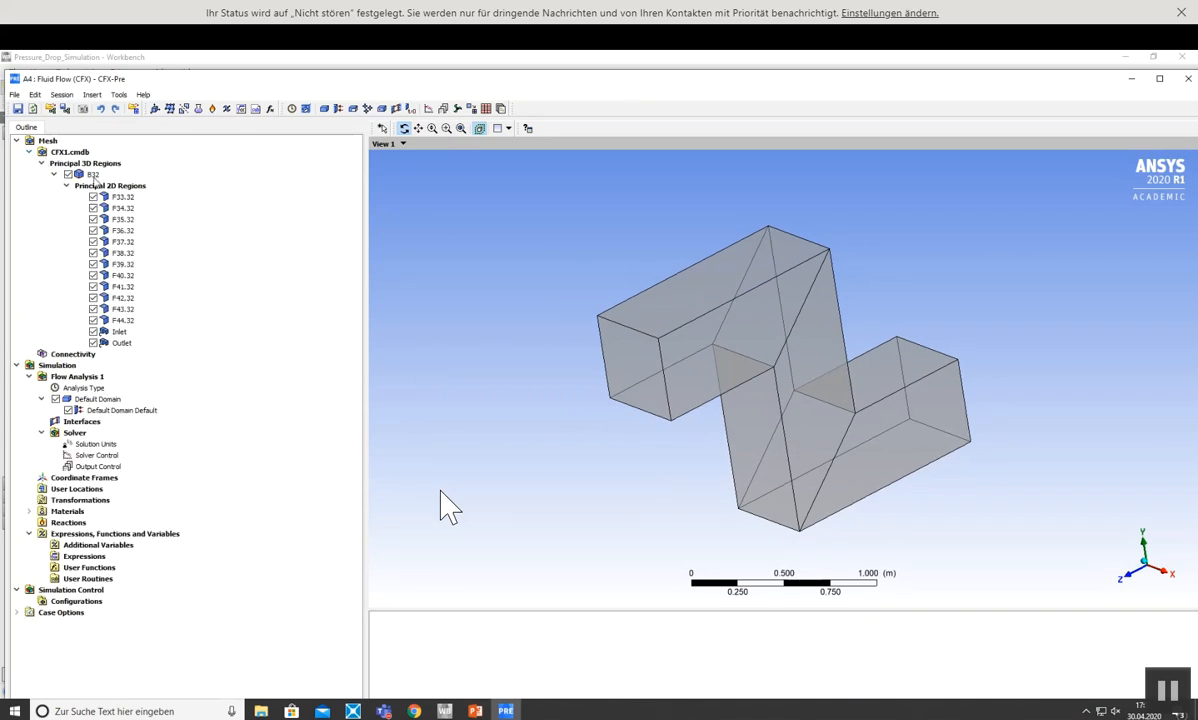
pyautogui.click(75, 165)
pyautogui.click(88, 175)
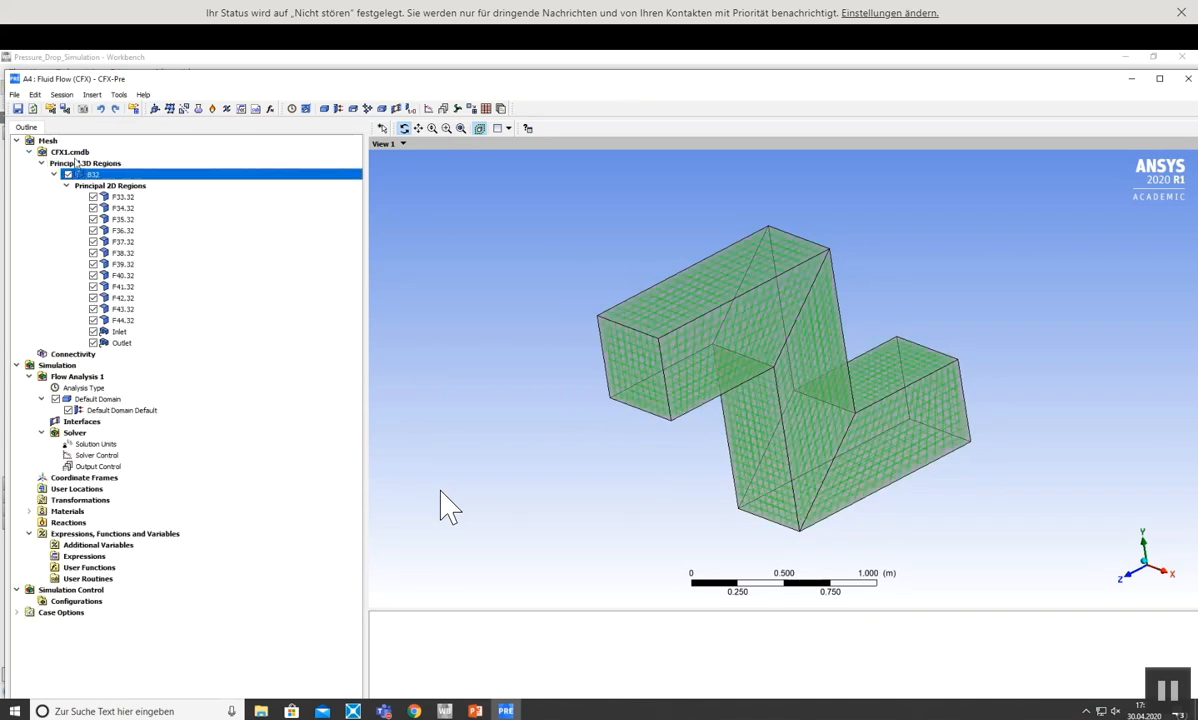
pyautogui.click(74, 153)
pyautogui.click(88, 410)
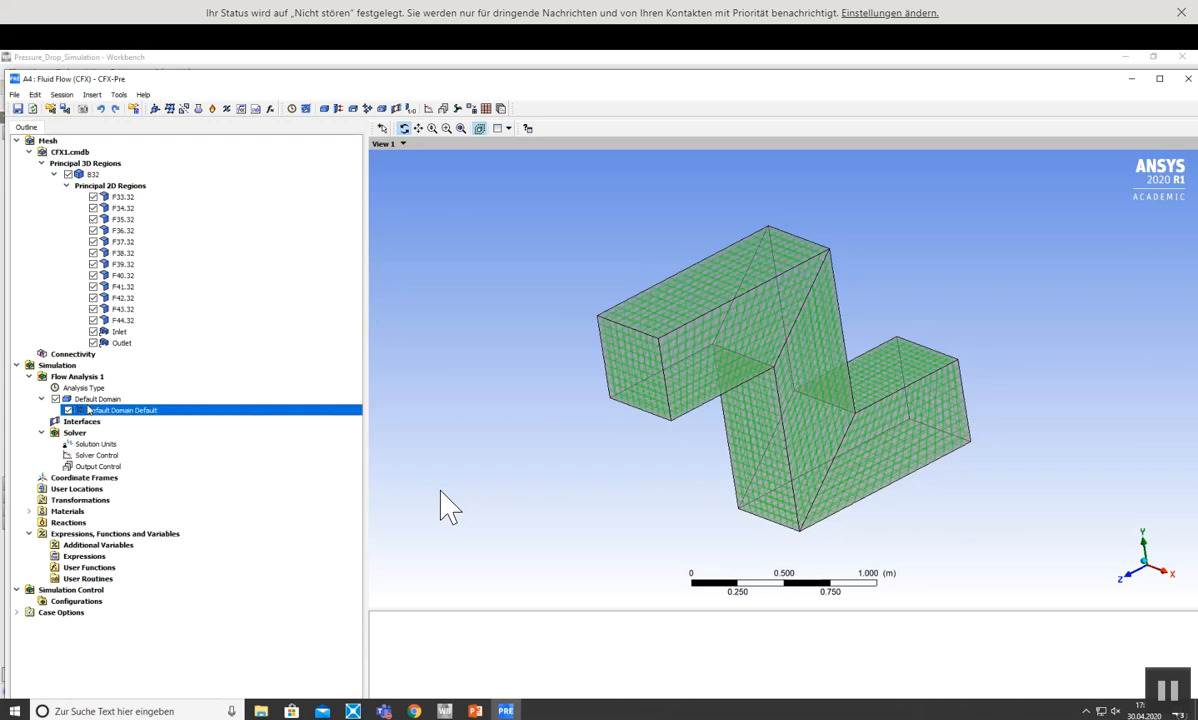
pyautogui.click(98, 401)
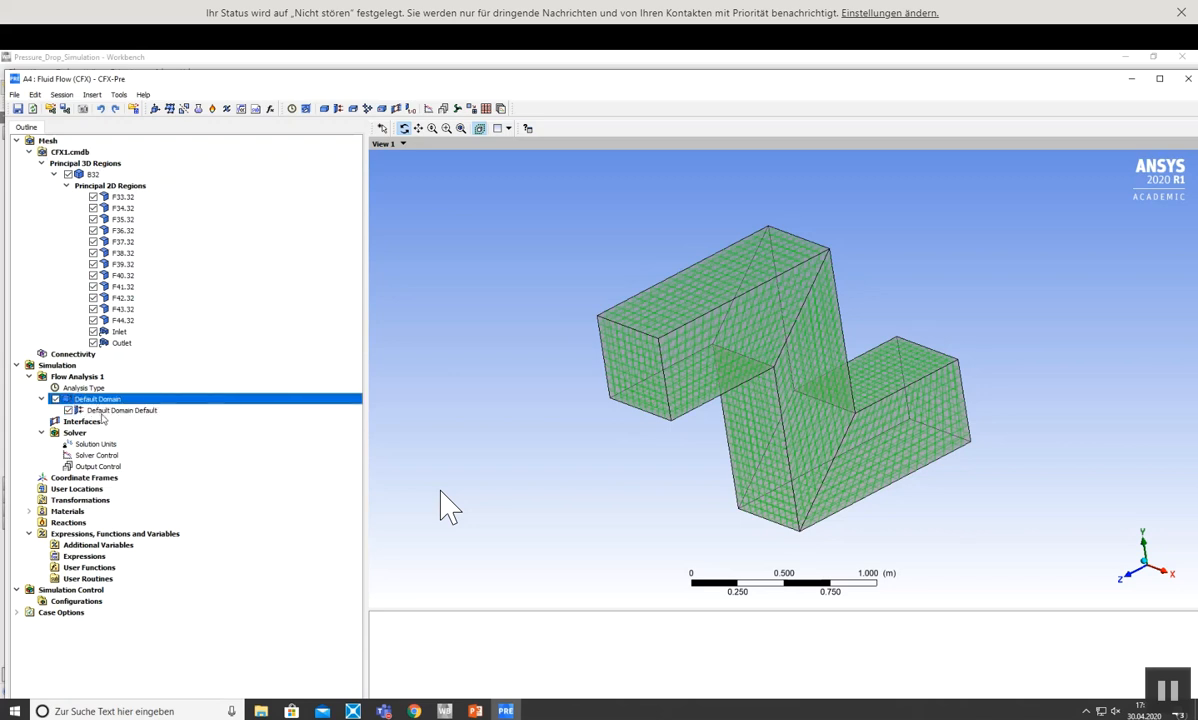
pyautogui.moveTo(632, 445); pyautogui.dragTo(489, 417)
# - Insert a boundary named Inlet in the Default Domain, located on the Inlet region, and show its boundary details
pyautogui.rightClick(103, 399)
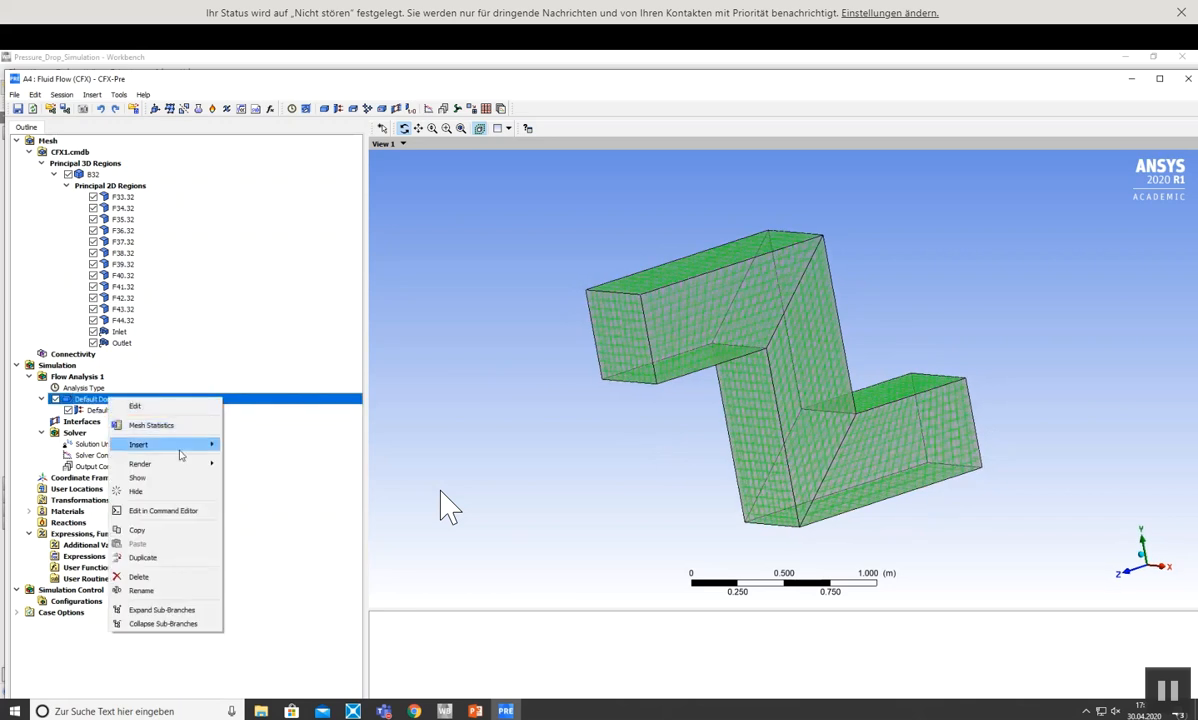
pyautogui.moveTo(180, 448)
pyautogui.click(262, 444)
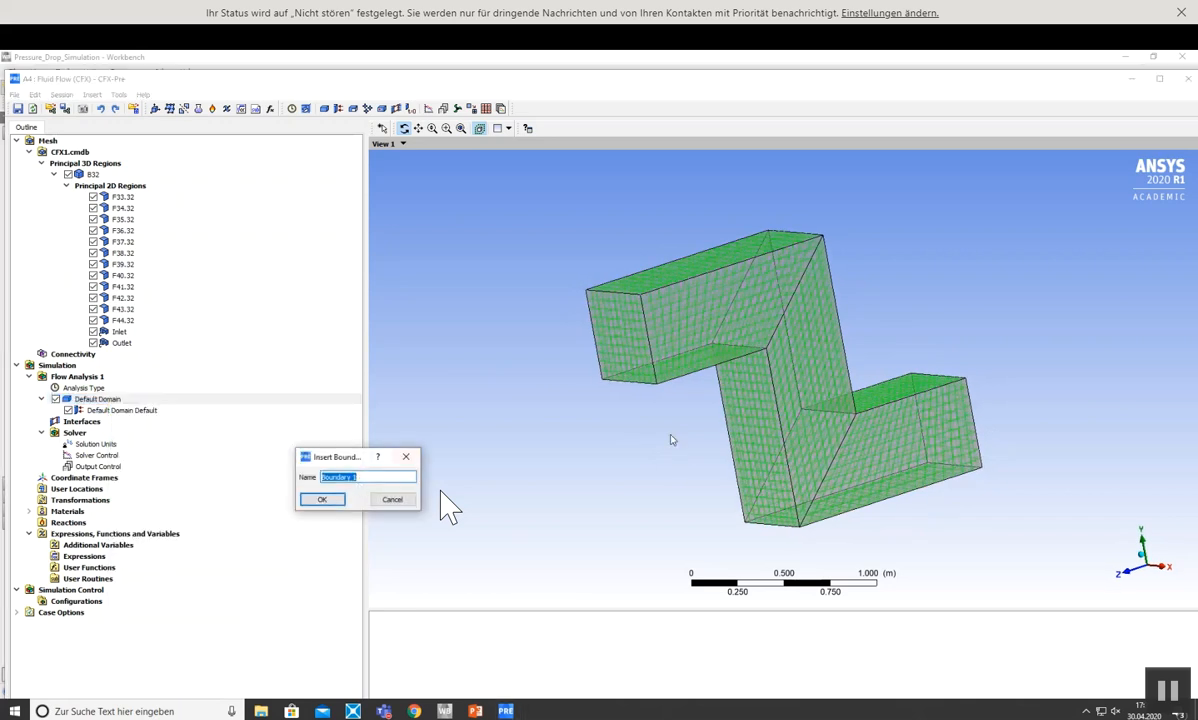
pyautogui.write('Inlet')
pyautogui.click(330, 504)
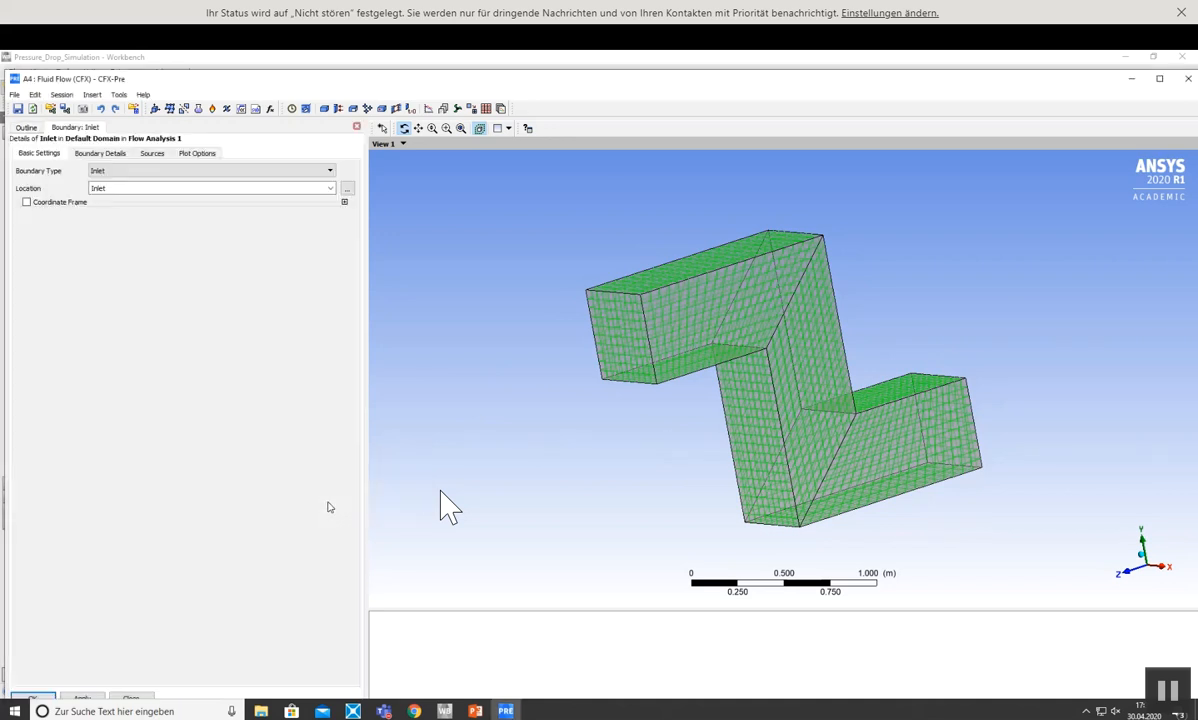
pyautogui.click(330, 188)
pyautogui.click(332, 189)
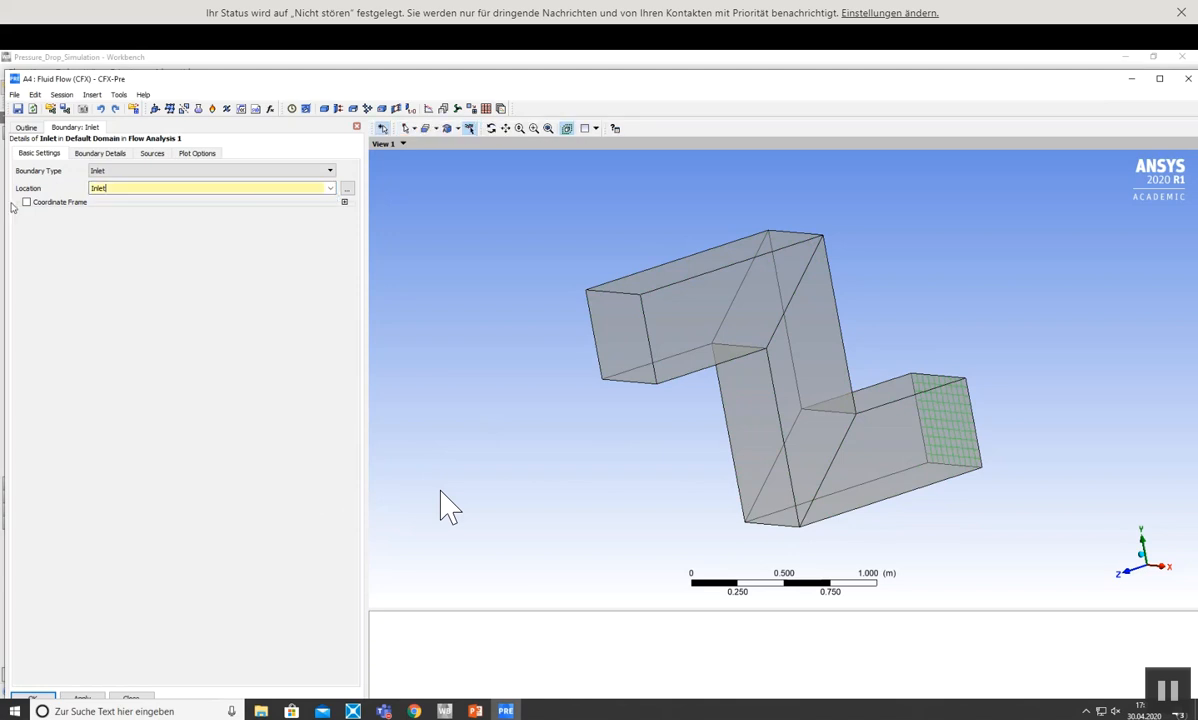
pyautogui.click(87, 155)
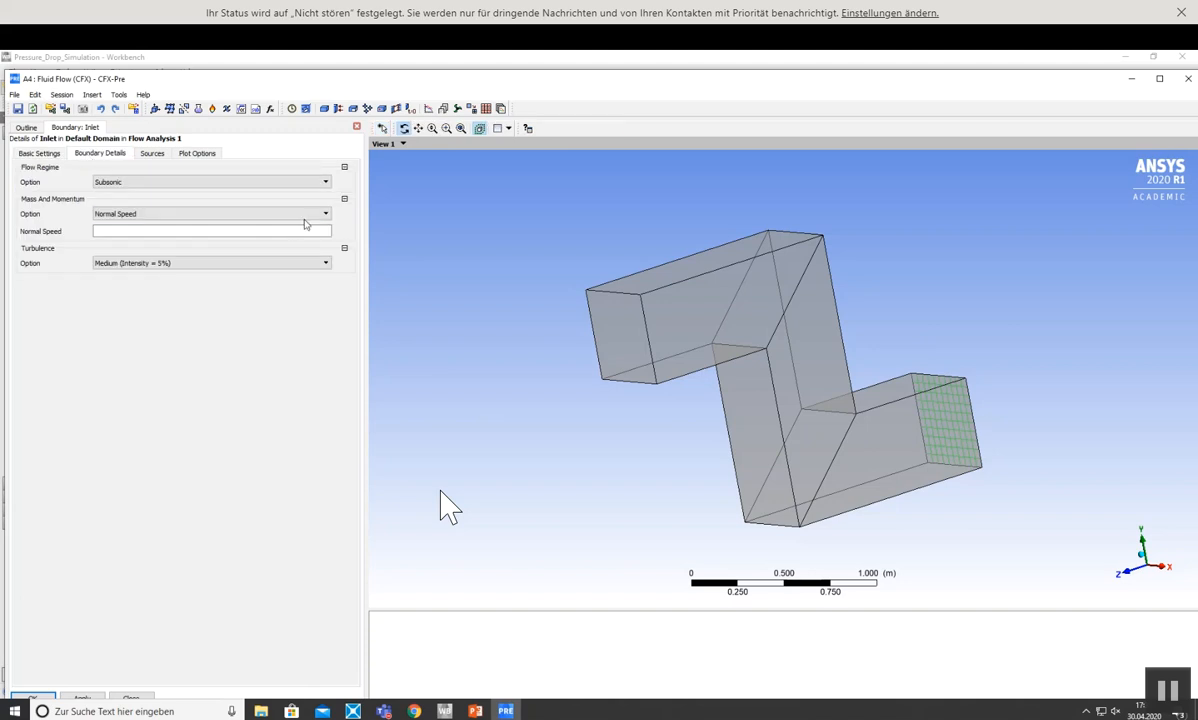
# - Try Mass Flow Rate as the inlet's mass and momentum option and view the pipe from the inlet side
pyautogui.click(326, 216)
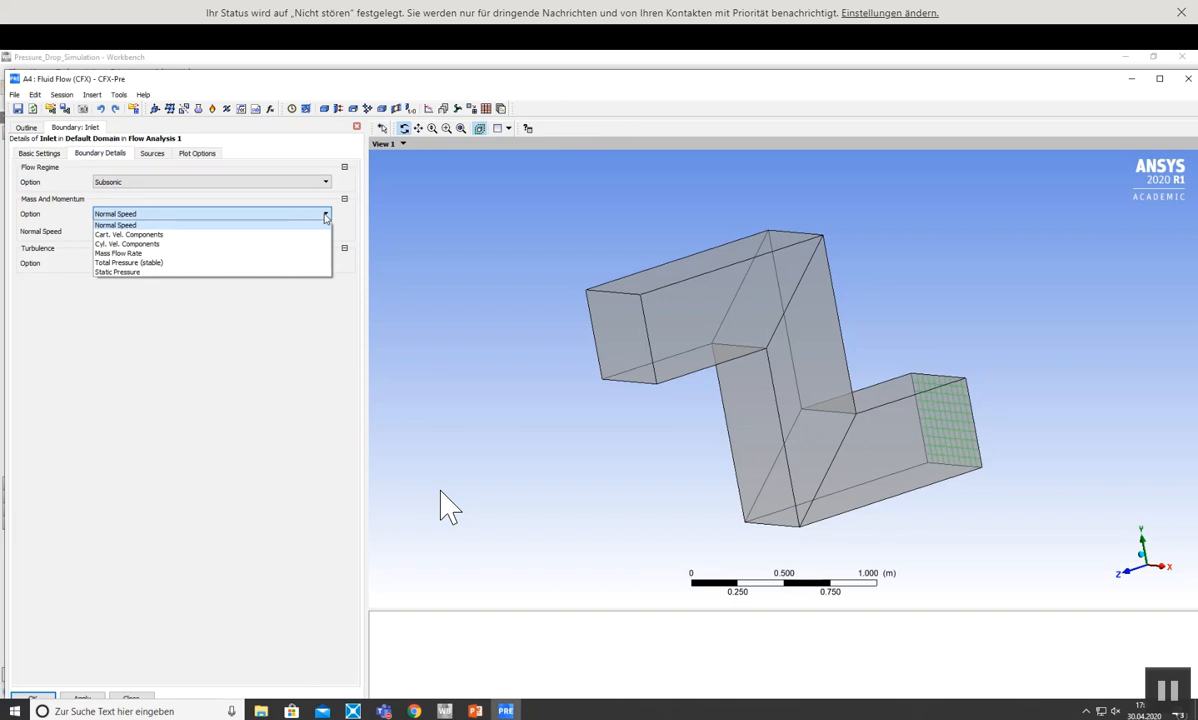
pyautogui.click(150, 253)
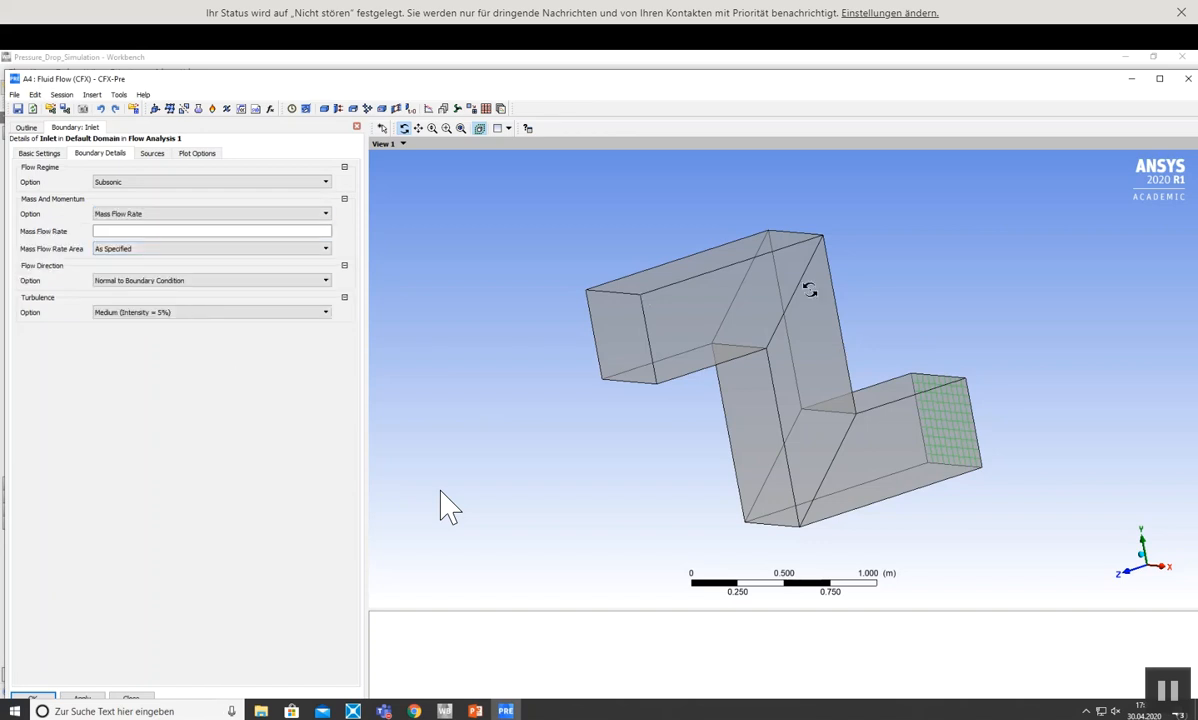
pyautogui.moveTo(1003, 515); pyautogui.dragTo(885, 463)
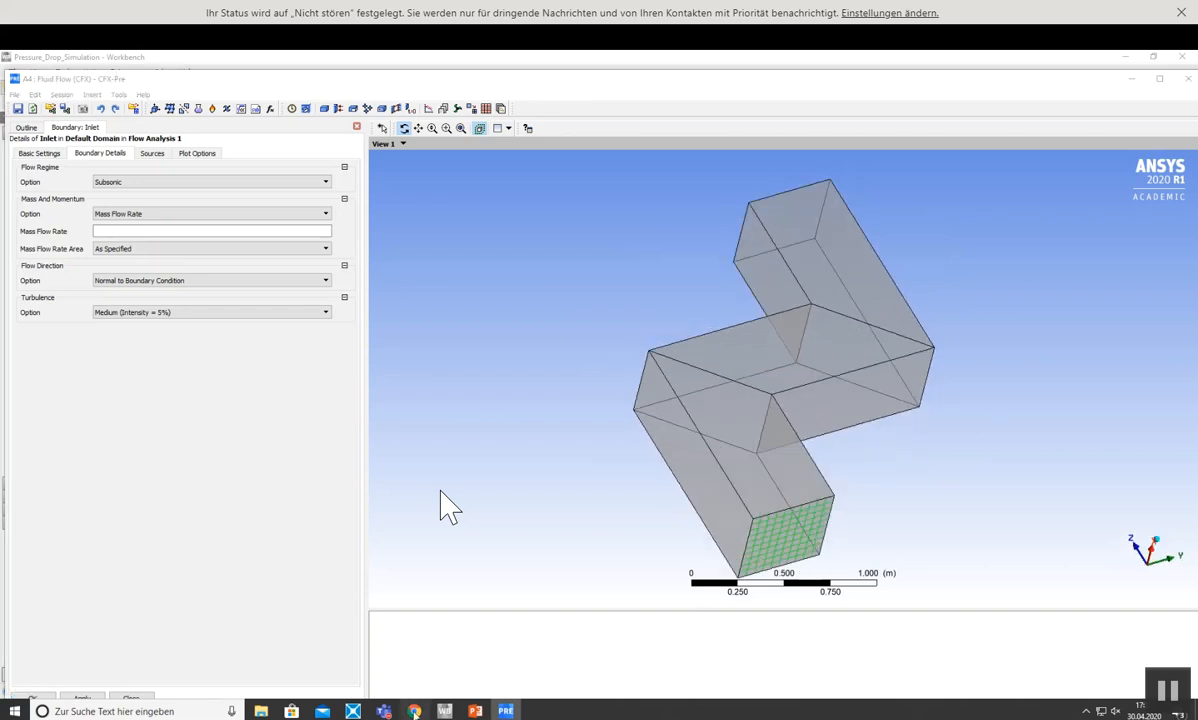
pyautogui.hotkey('alt', 'Tab')
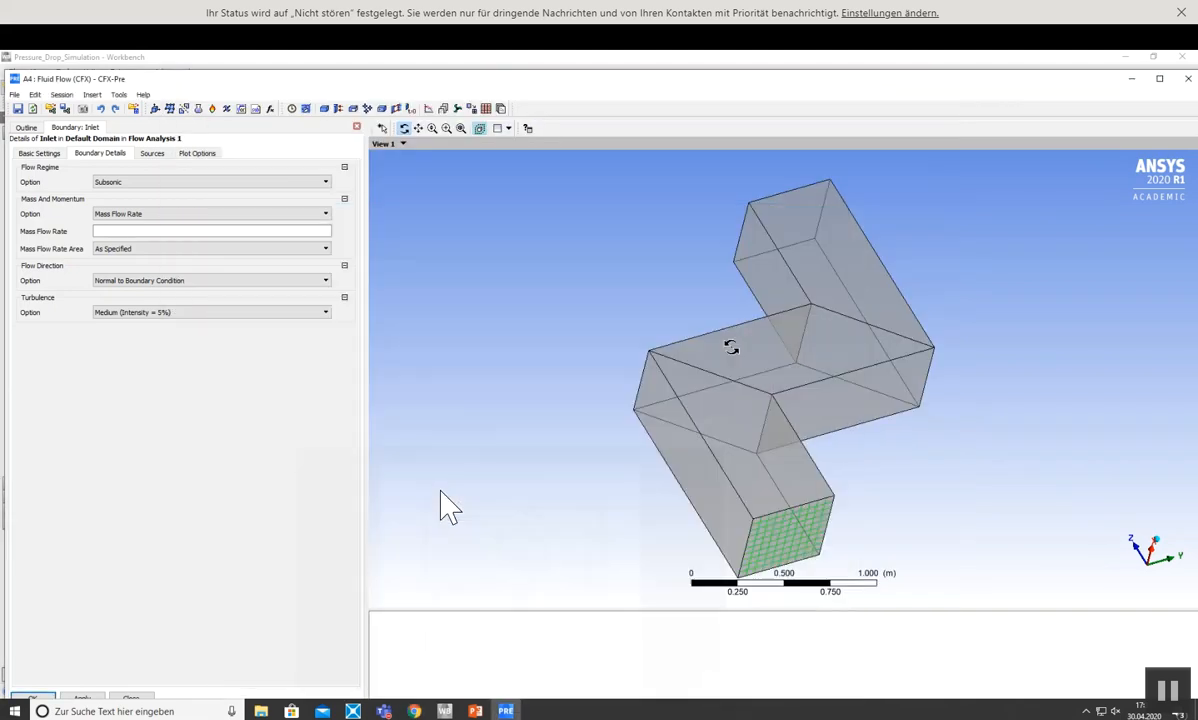
pyautogui.hotkey('alt', 'Tab')
# - Define the inlet flow by Cart. Vel. Components with U 0, V 0 and W 1 m s^-1, and accept the boundary
pyautogui.click(325, 213)
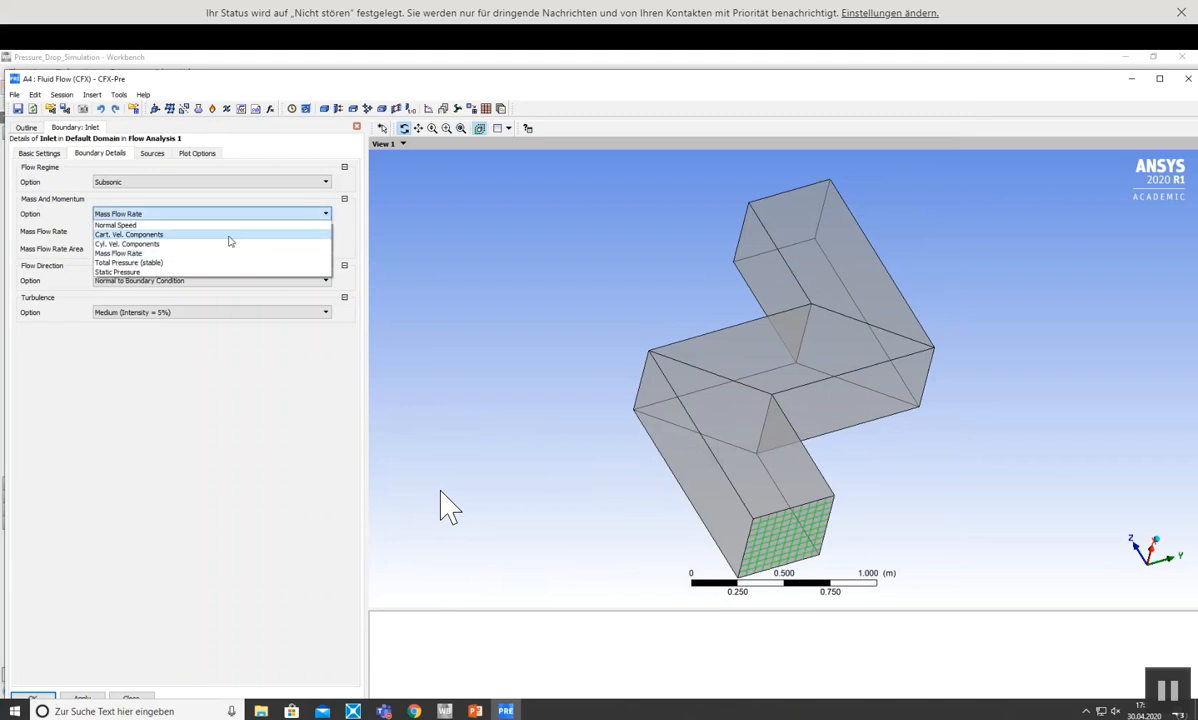
pyautogui.click(229, 235)
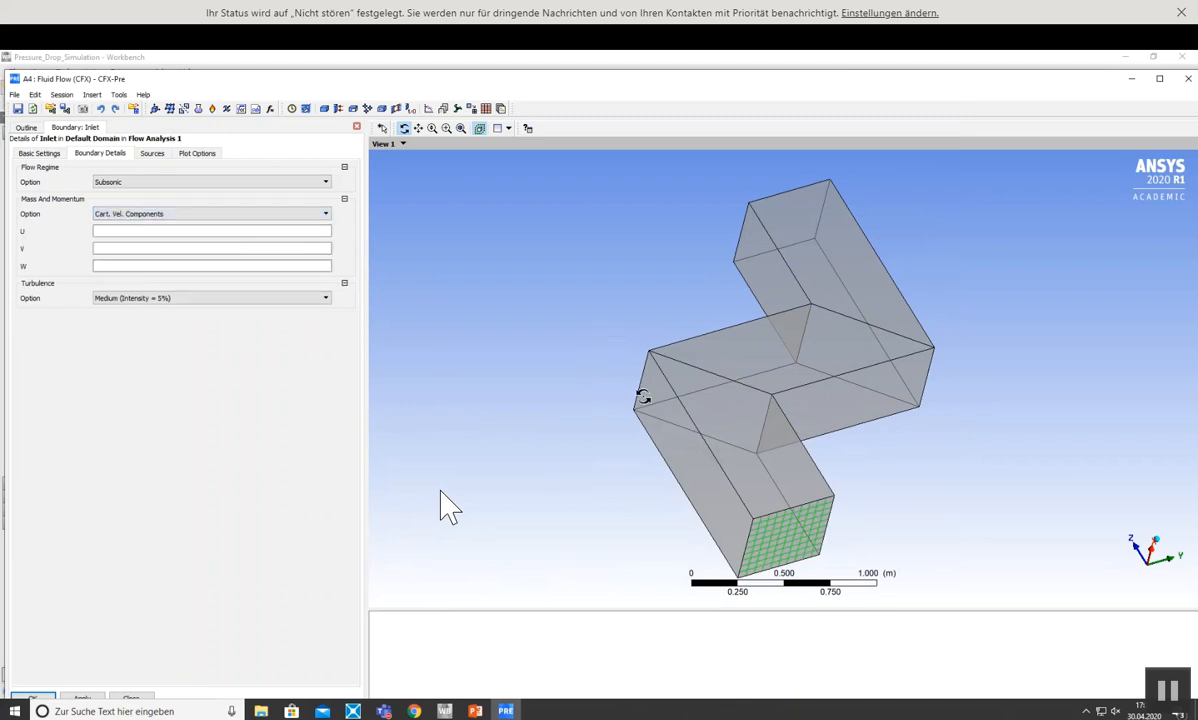
pyautogui.scroll(-3, 641, 391)
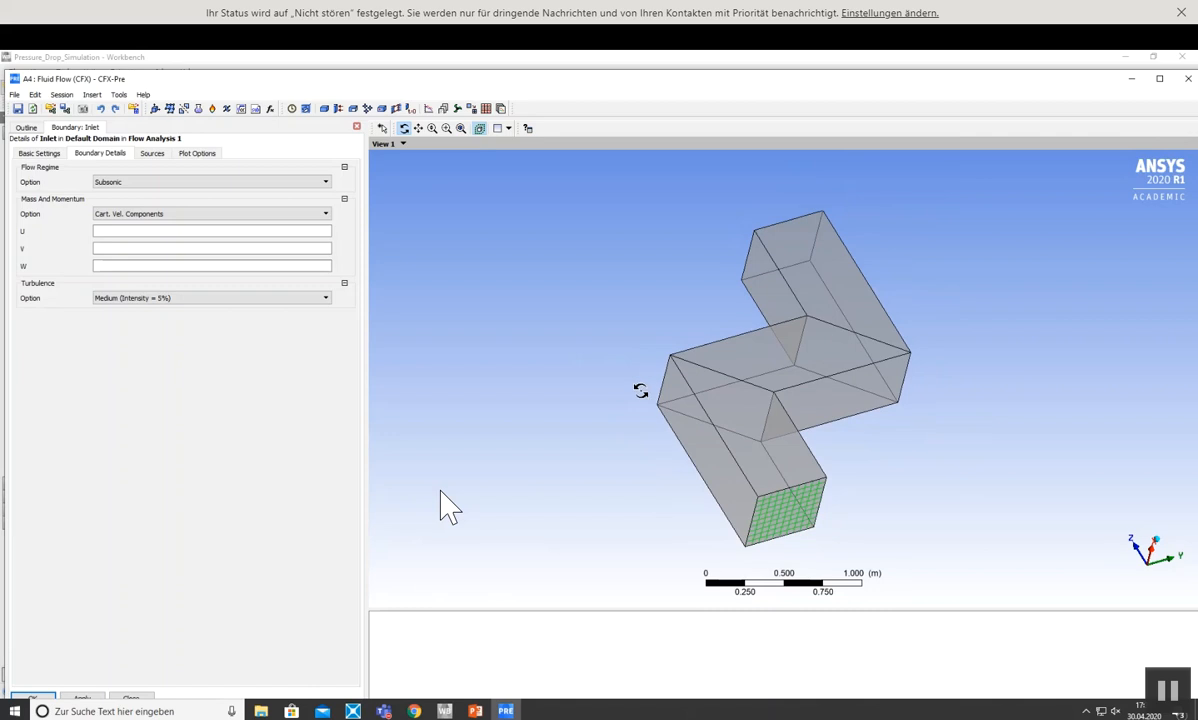
pyautogui.click(138, 232)
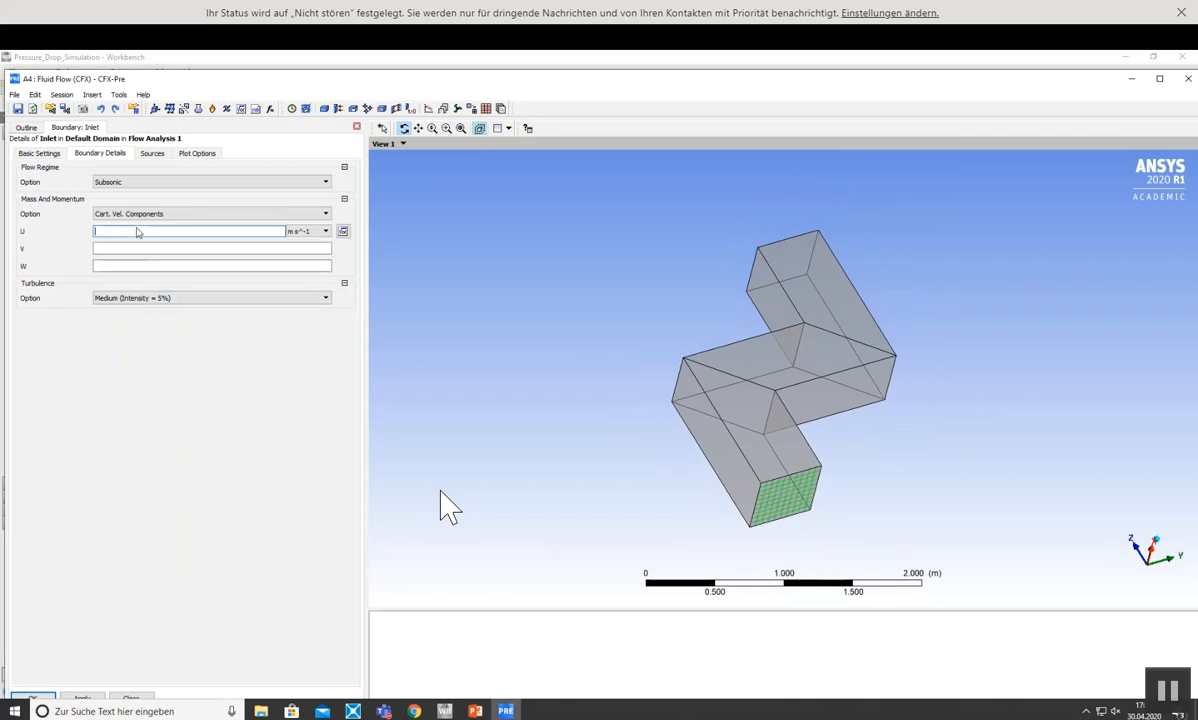
pyautogui.click(124, 266)
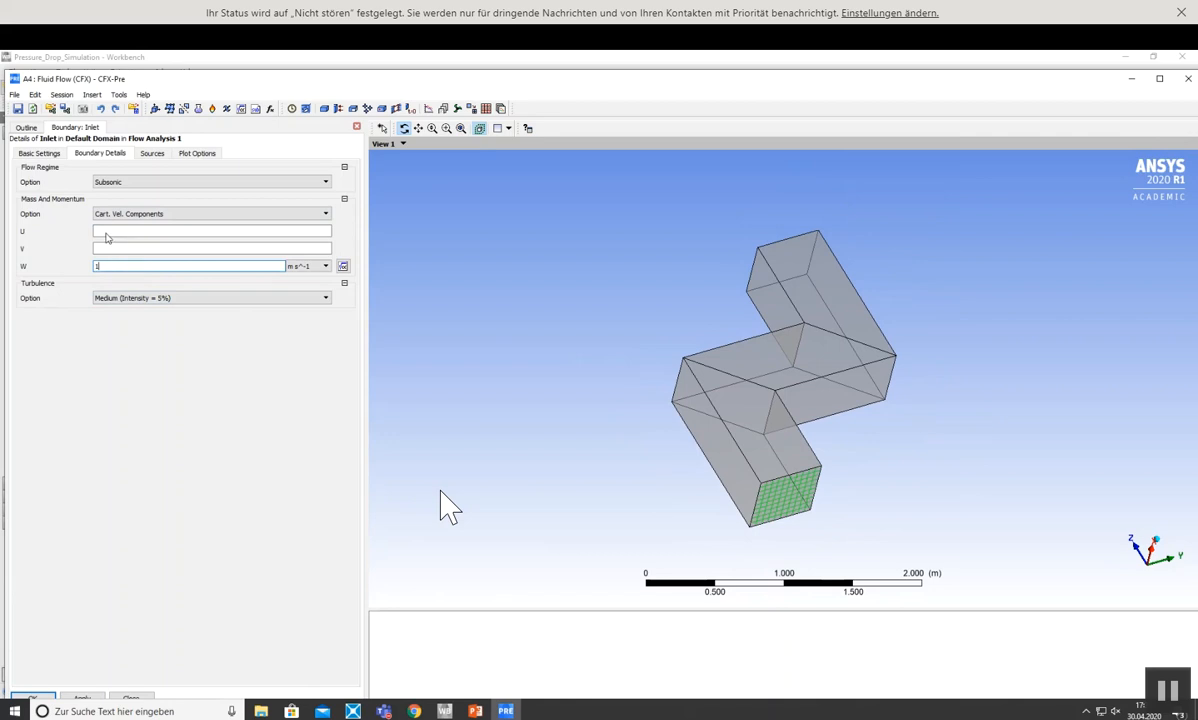
pyautogui.click(107, 234)
pyautogui.write('0')
pyautogui.click(112, 248)
pyautogui.write('0')
pyautogui.click(193, 445)
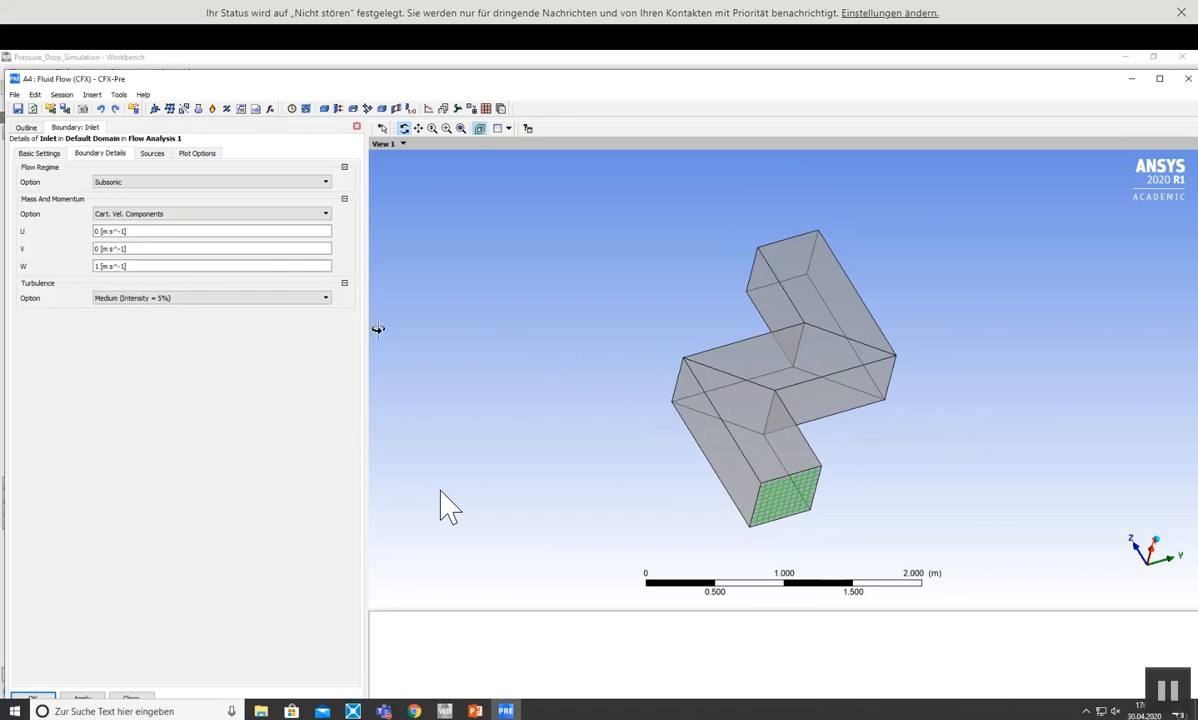
pyautogui.moveTo(548, 84); pyautogui.dragTo(548, 73)
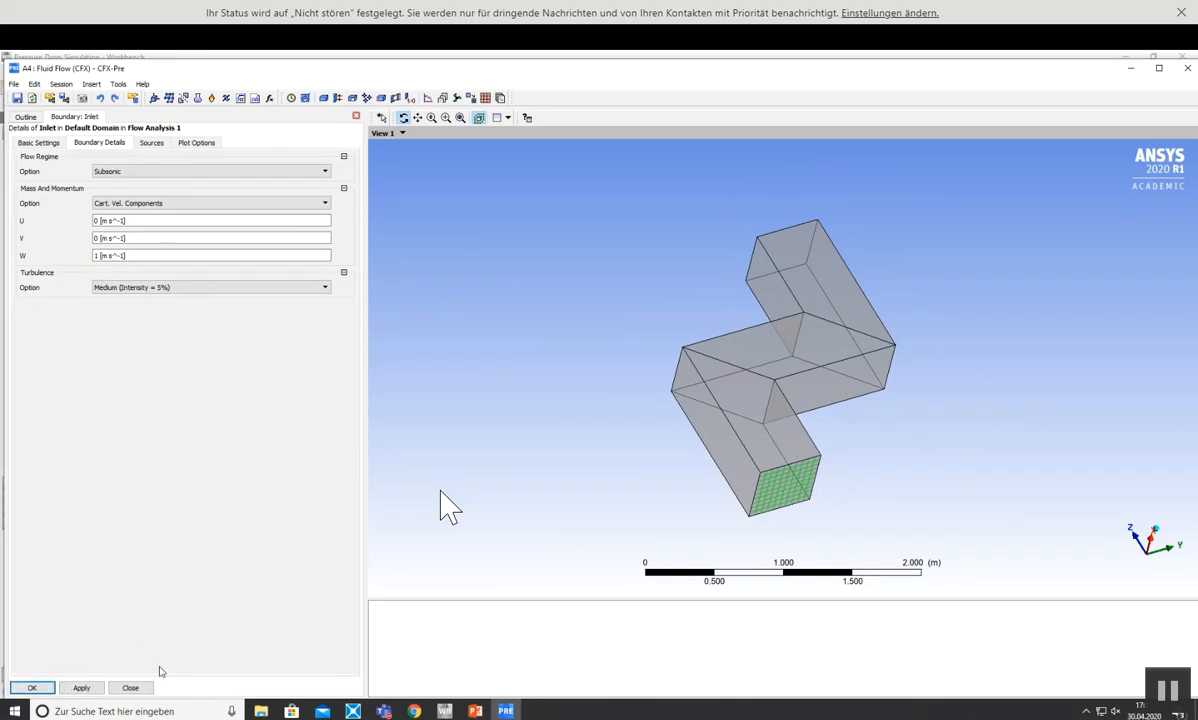
pyautogui.click(31, 688)
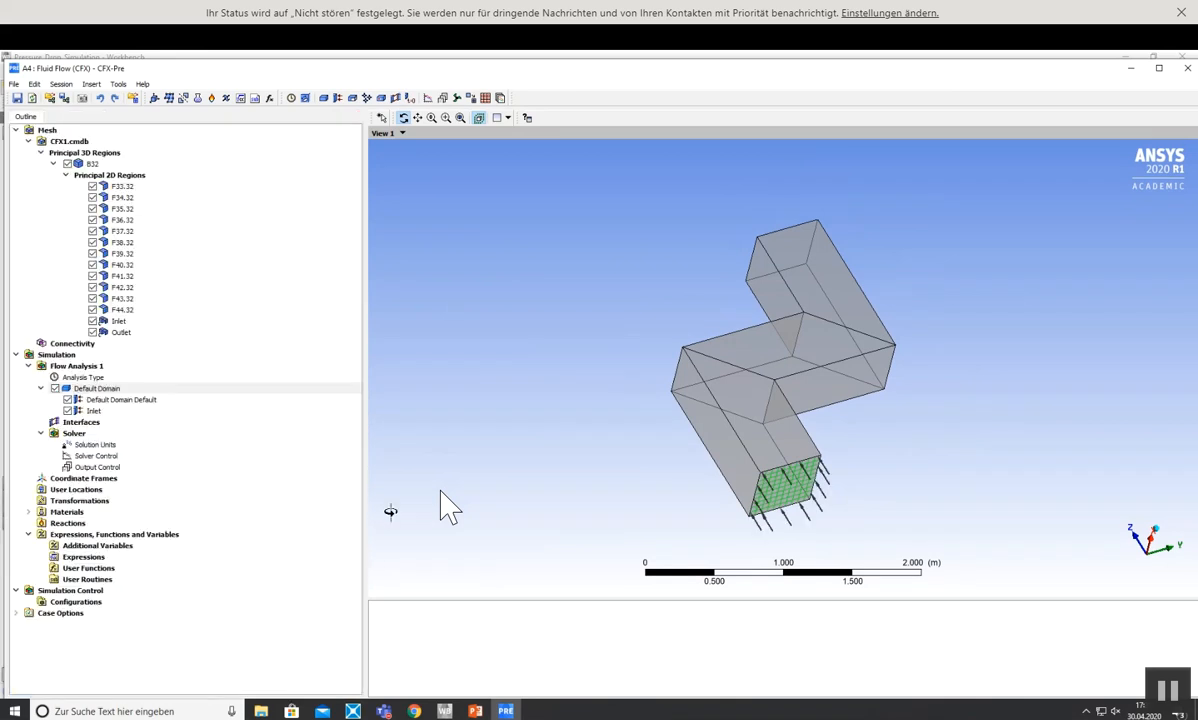
# - Download "CFD 02: Help for the Excercises." from the Moodle course in Chrome, open it in PowerPoint and view the exercise #3.2 pressure drop slide
pyautogui.moveTo(478, 712)
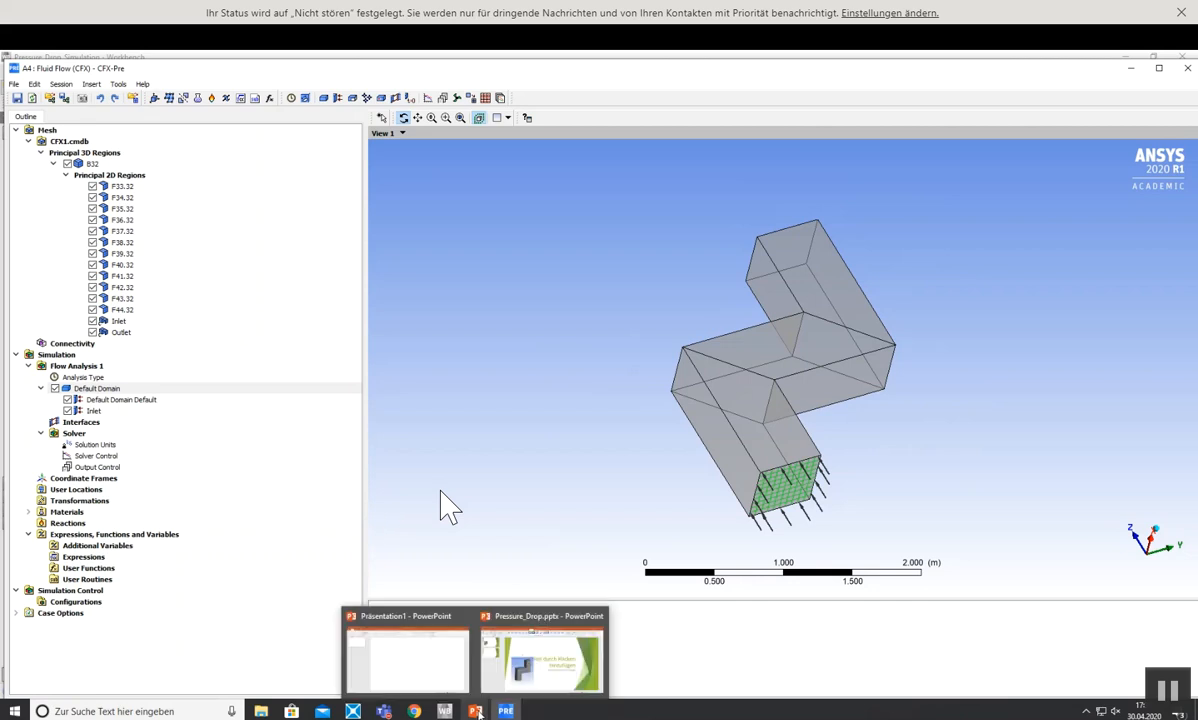
pyautogui.click(414, 711)
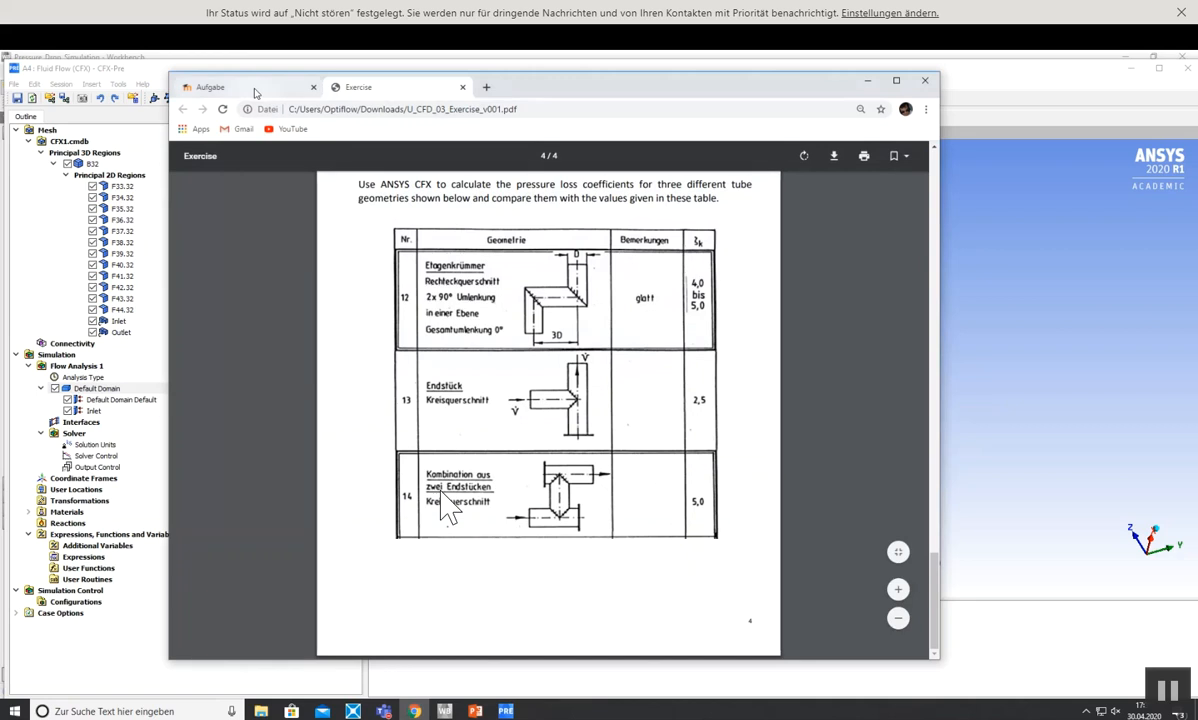
pyautogui.click(255, 90)
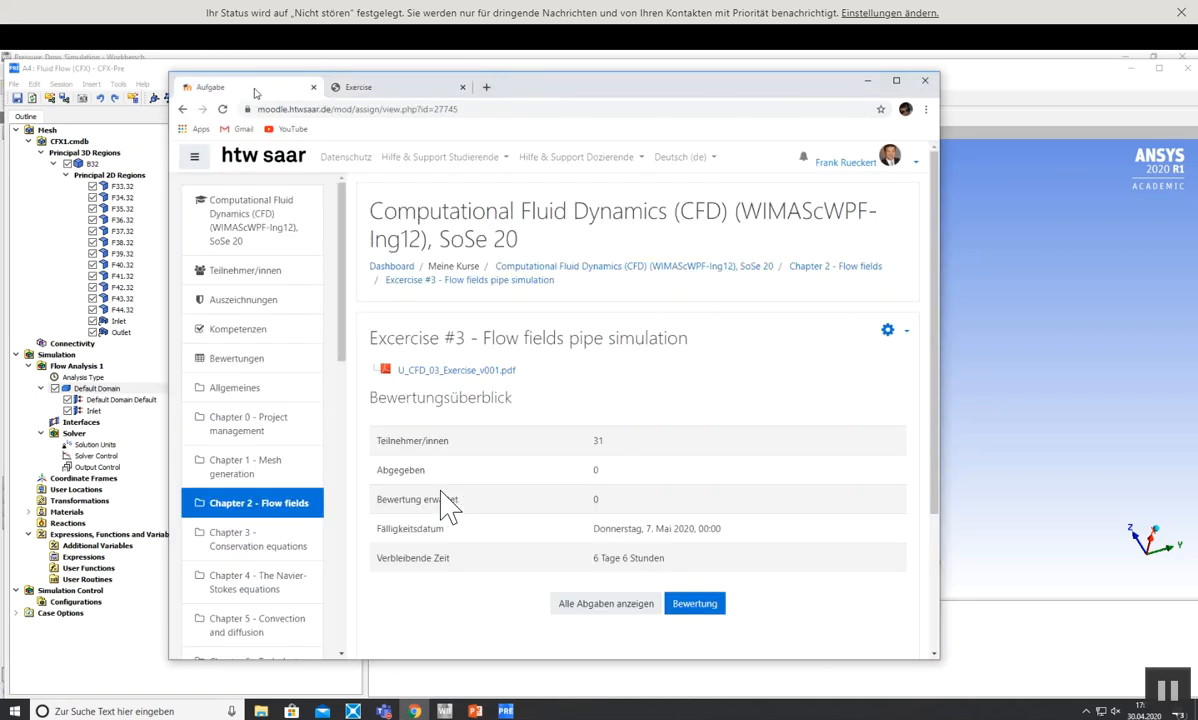
pyautogui.click(182, 109)
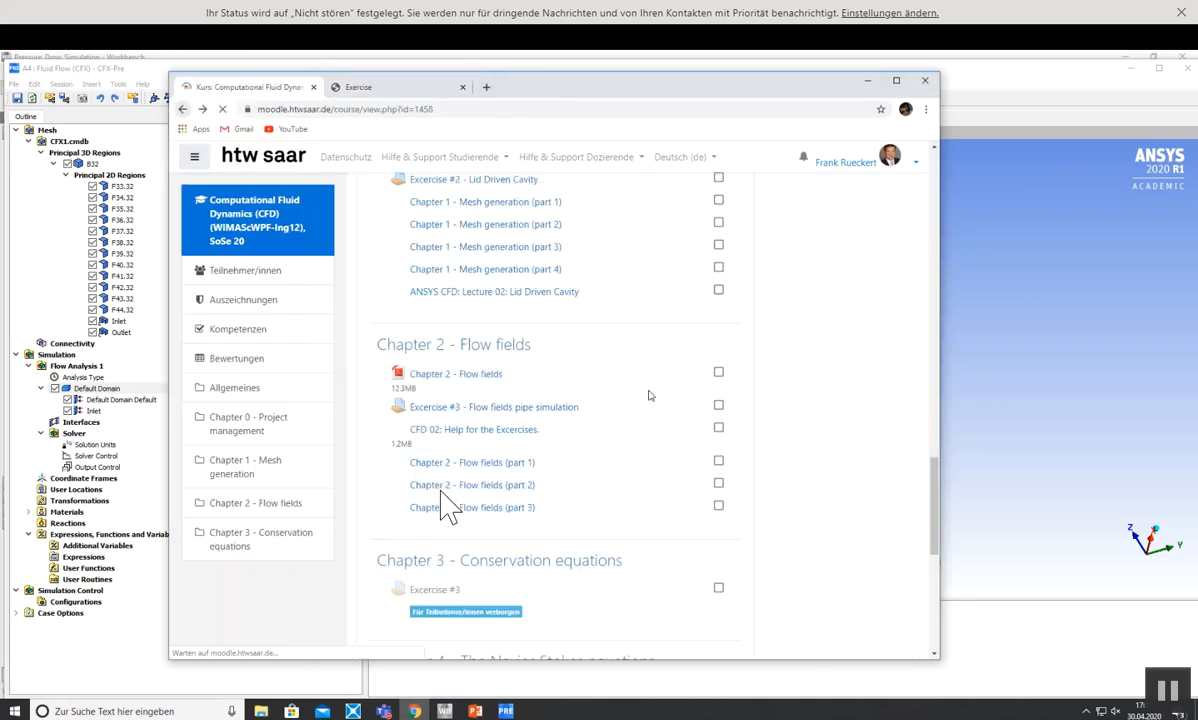
pyautogui.click(480, 429)
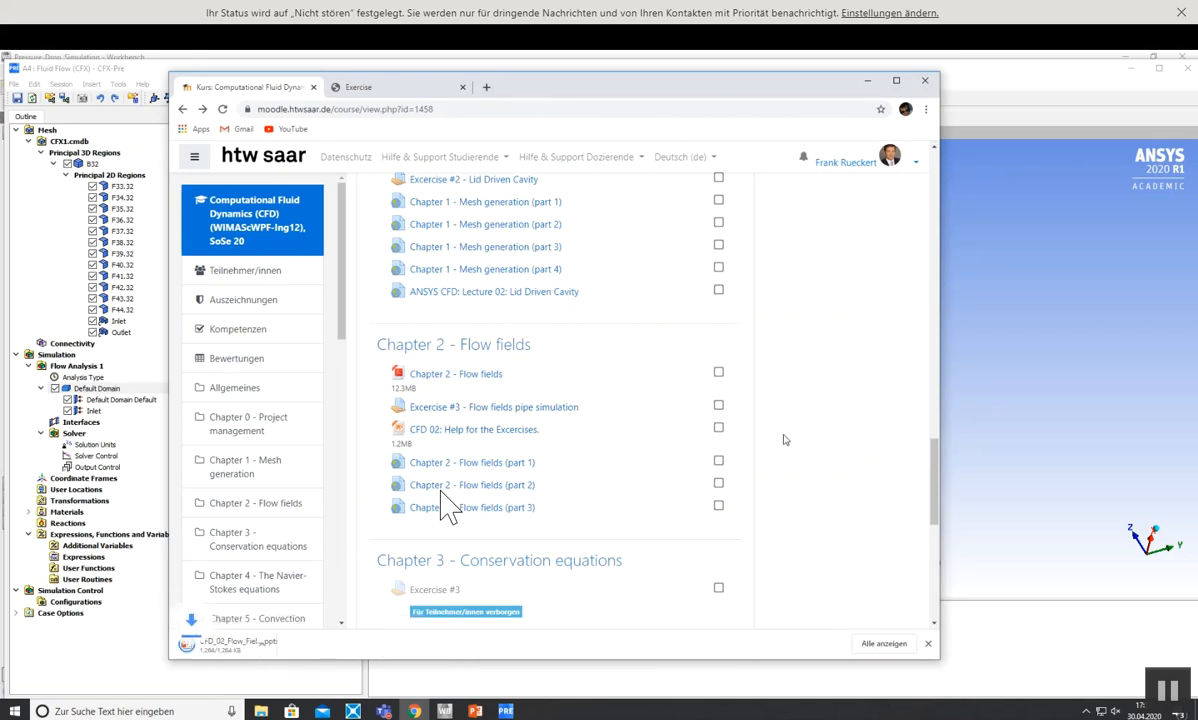
pyautogui.click(236, 645)
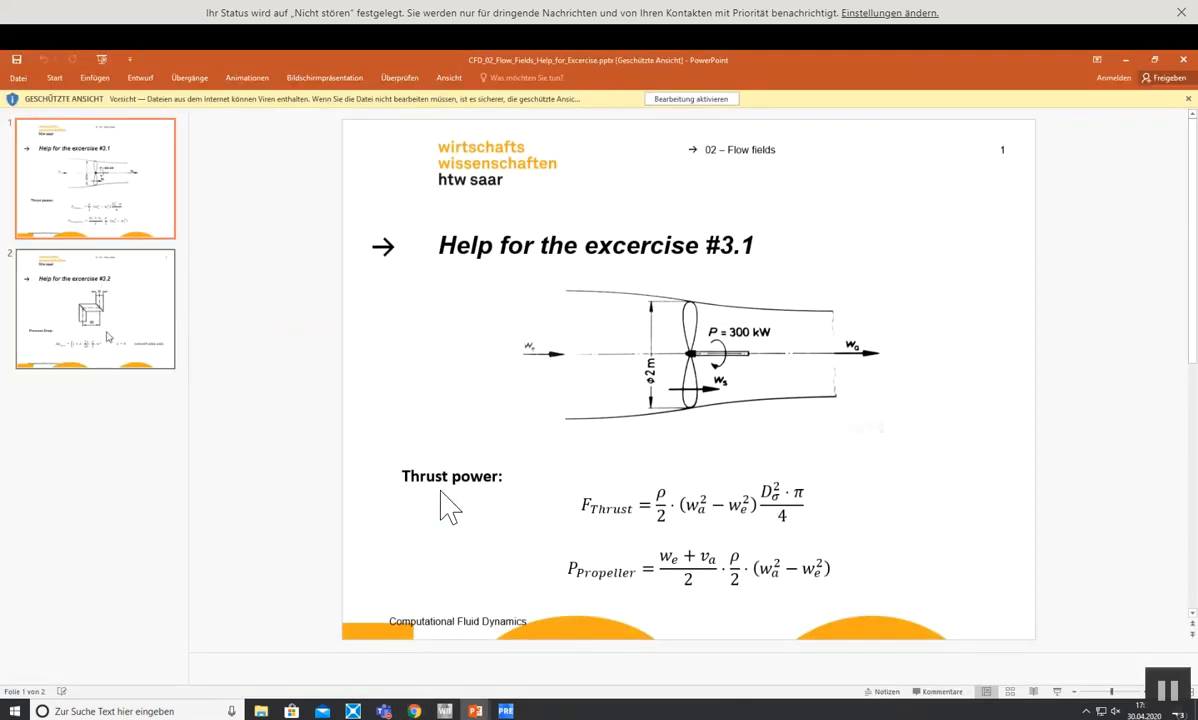
pyautogui.click(107, 337)
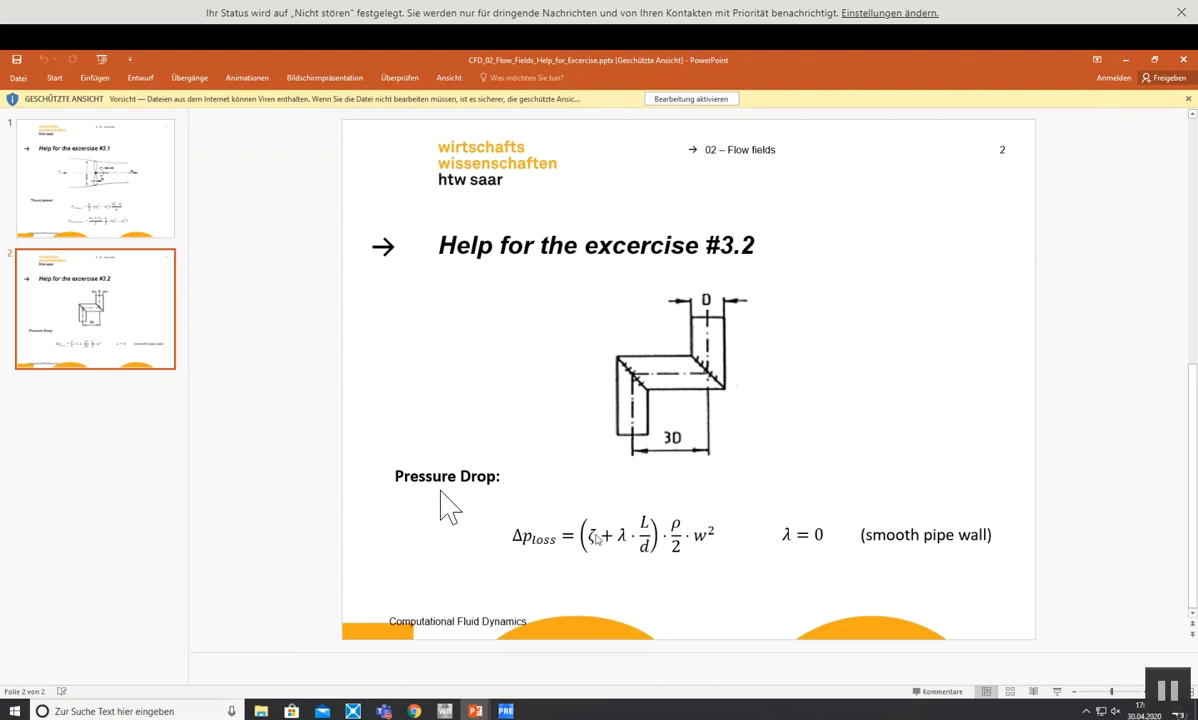
# - Minimize the help presentation, switch back to CFX-Pre and view the pipe's inlet boundary
pyautogui.click(1124, 61)
pyautogui.moveTo(414, 711)
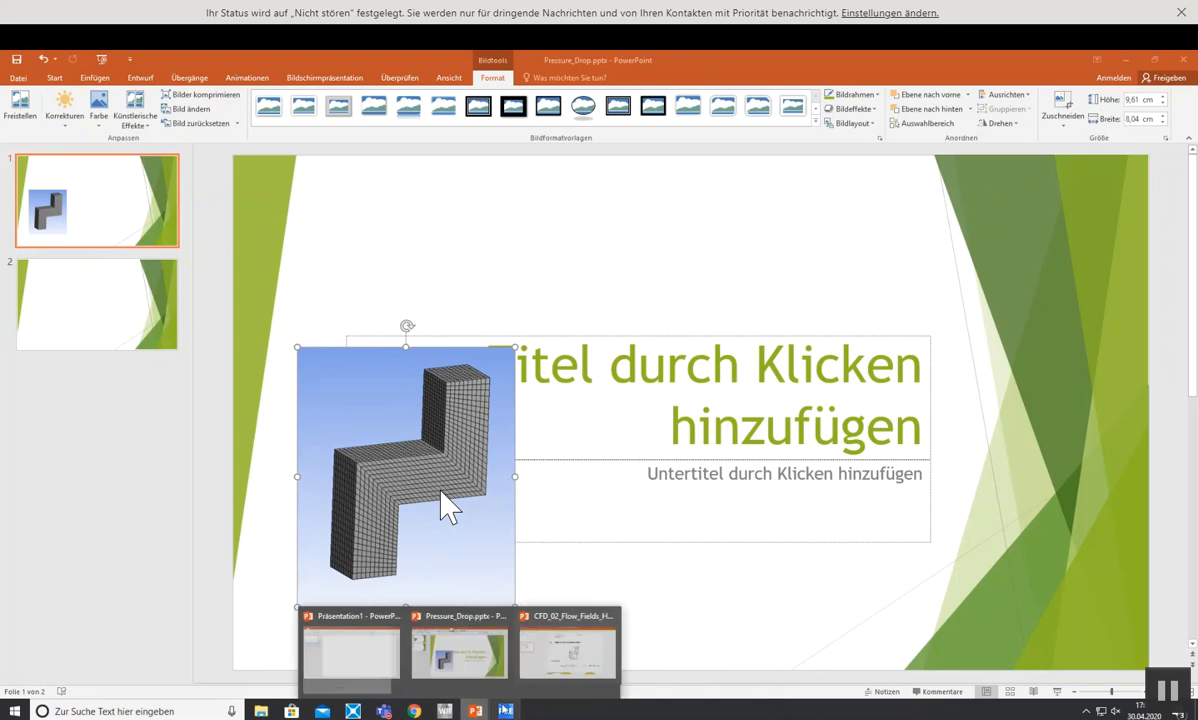
pyautogui.click(505, 711)
pyautogui.moveTo(620, 432); pyautogui.dragTo(611, 448)
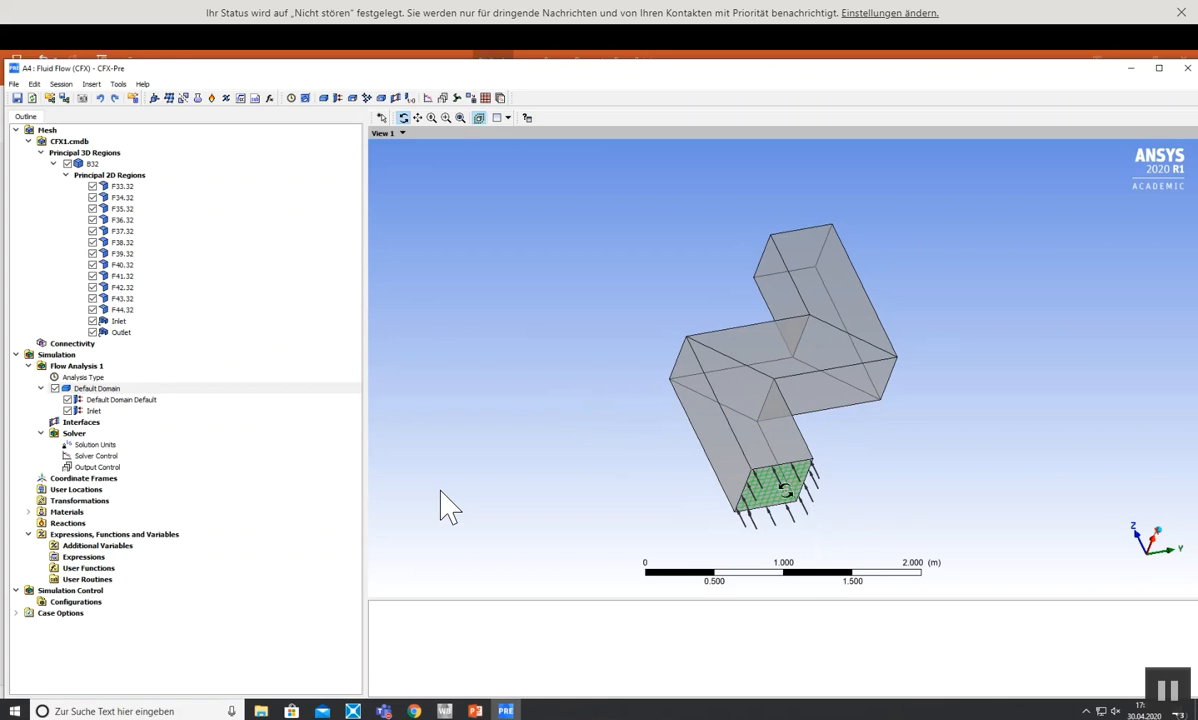
# - Insert a new boundary named Outlet in the Default Domain
pyautogui.rightClick(113, 390)
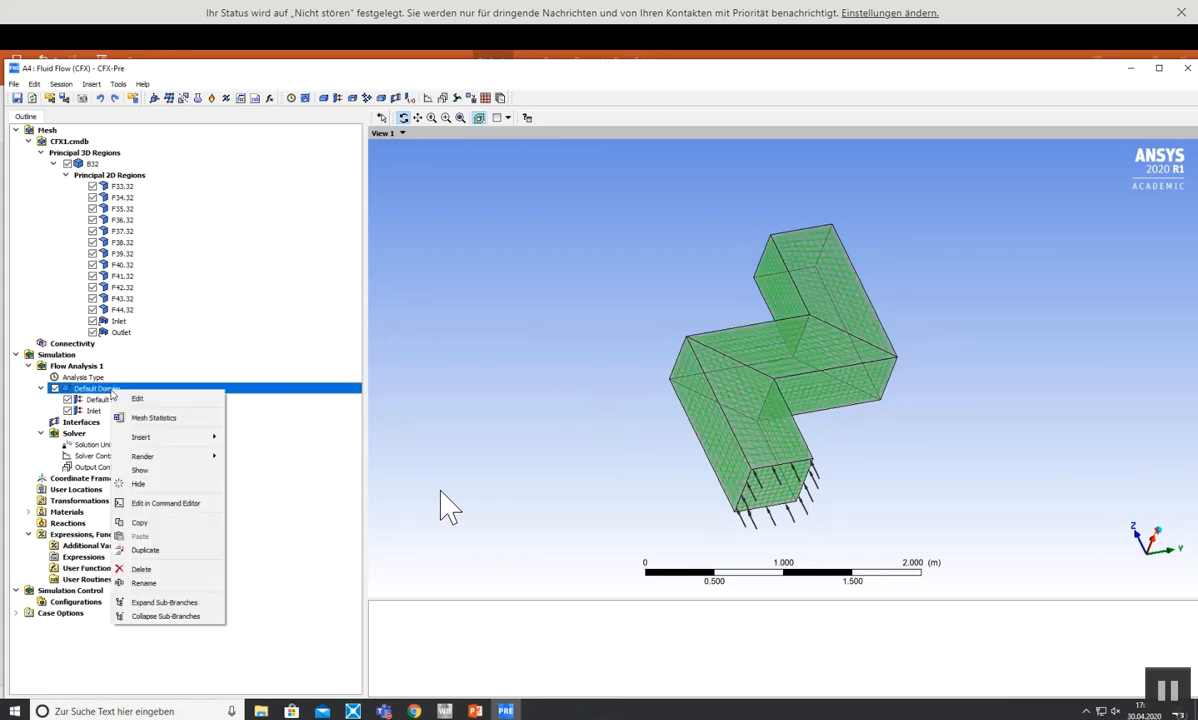
pyautogui.moveTo(152, 446)
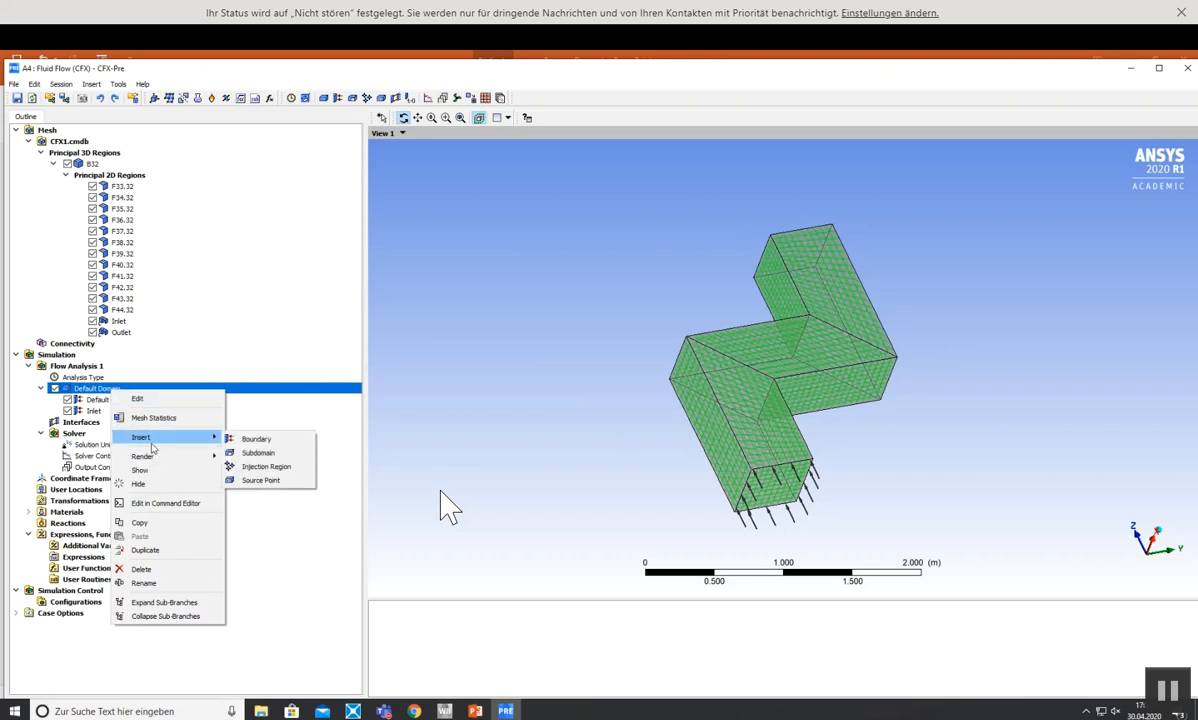
pyautogui.click(252, 437)
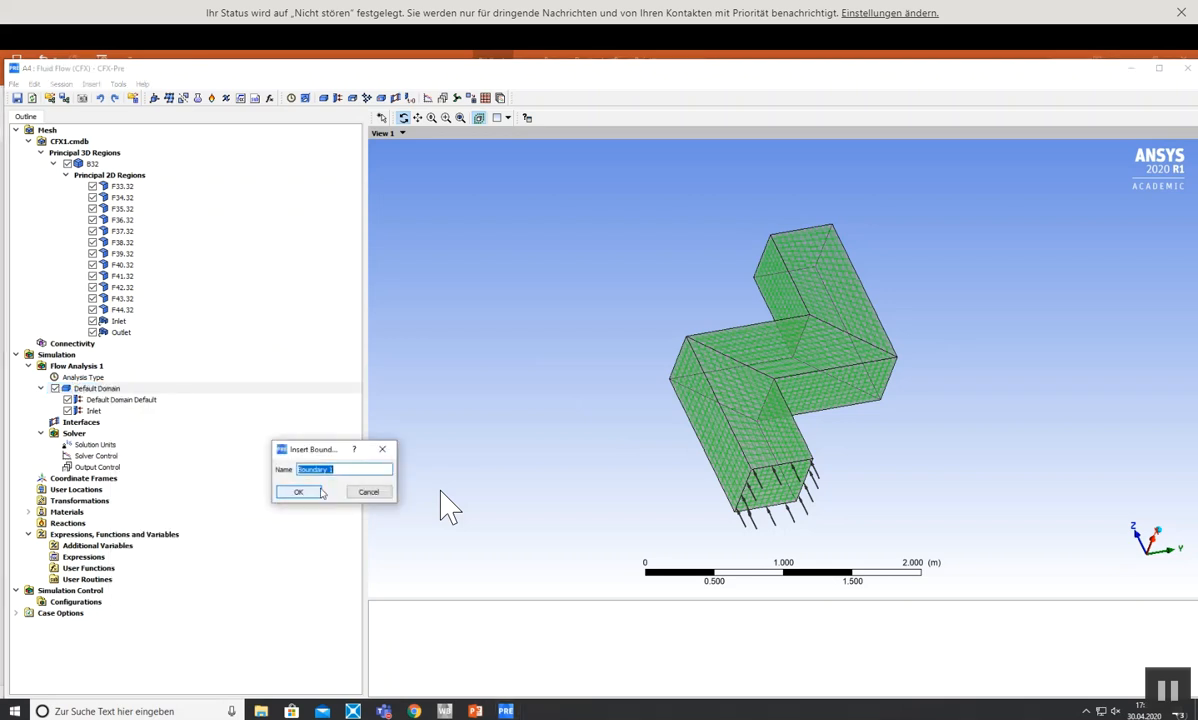
pyautogui.write('Outlet')
pyautogui.click(321, 491)
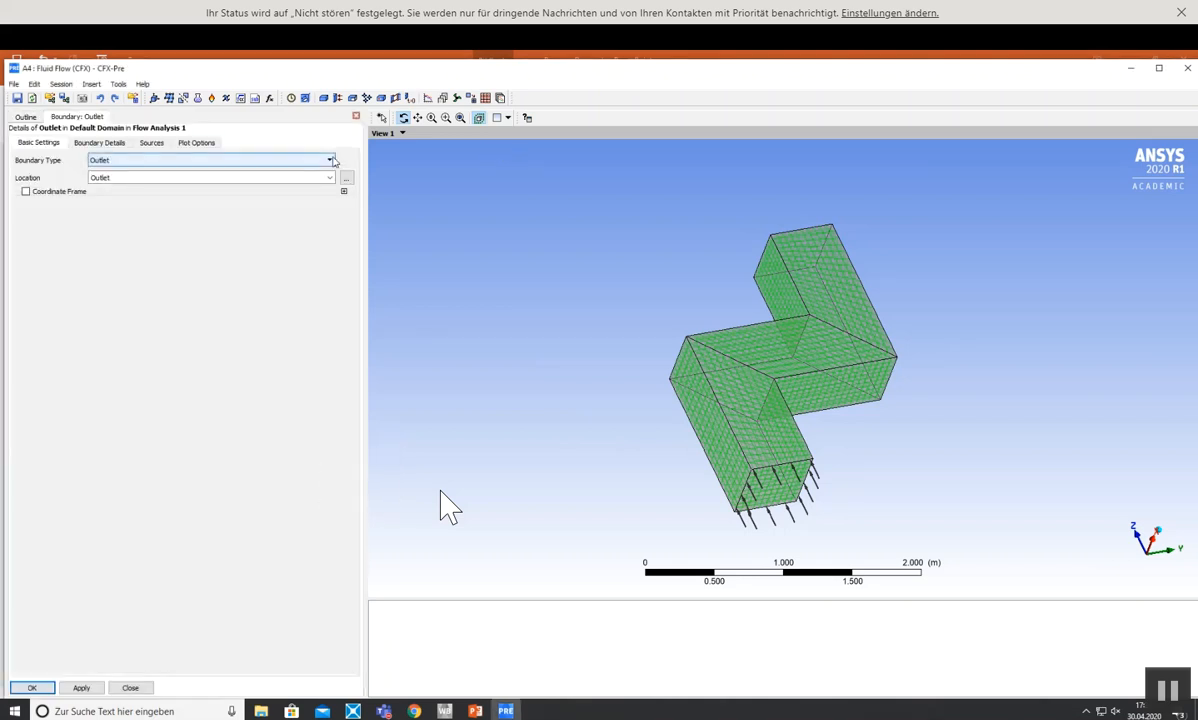
# - Define the outlet's mass and momentum by Static Pressure with a relative pressure of 1 bar, and accept the boundary
pyautogui.click(104, 141)
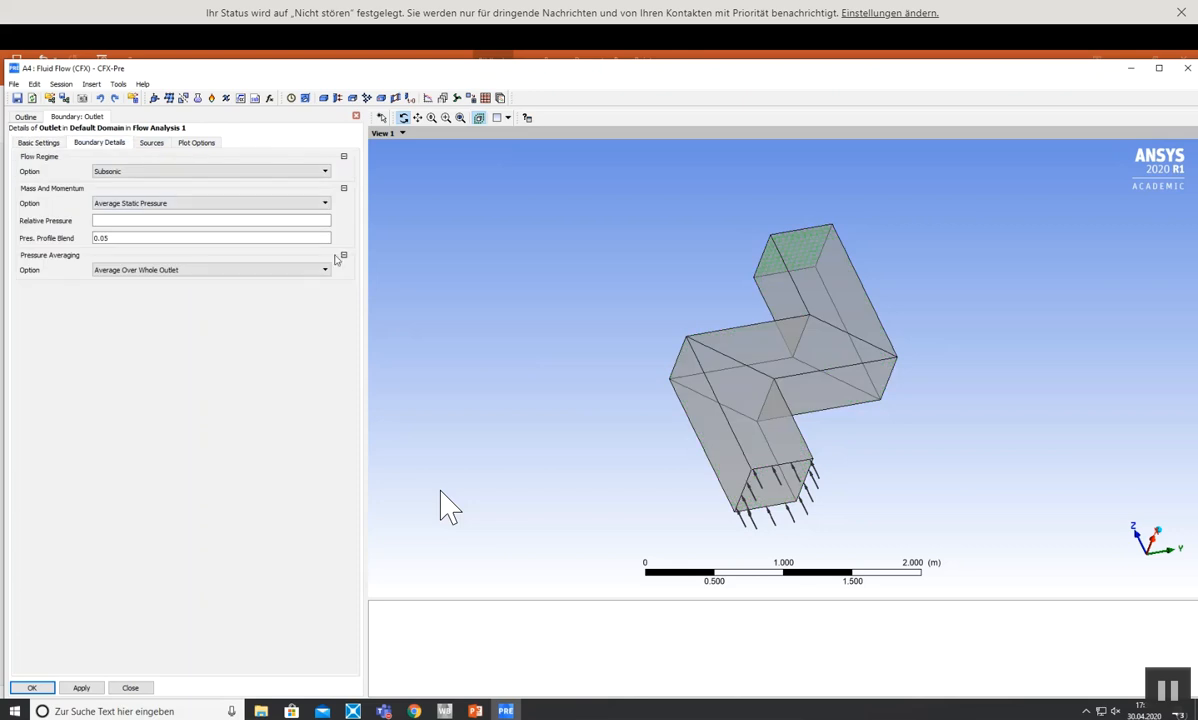
pyautogui.click(325, 204)
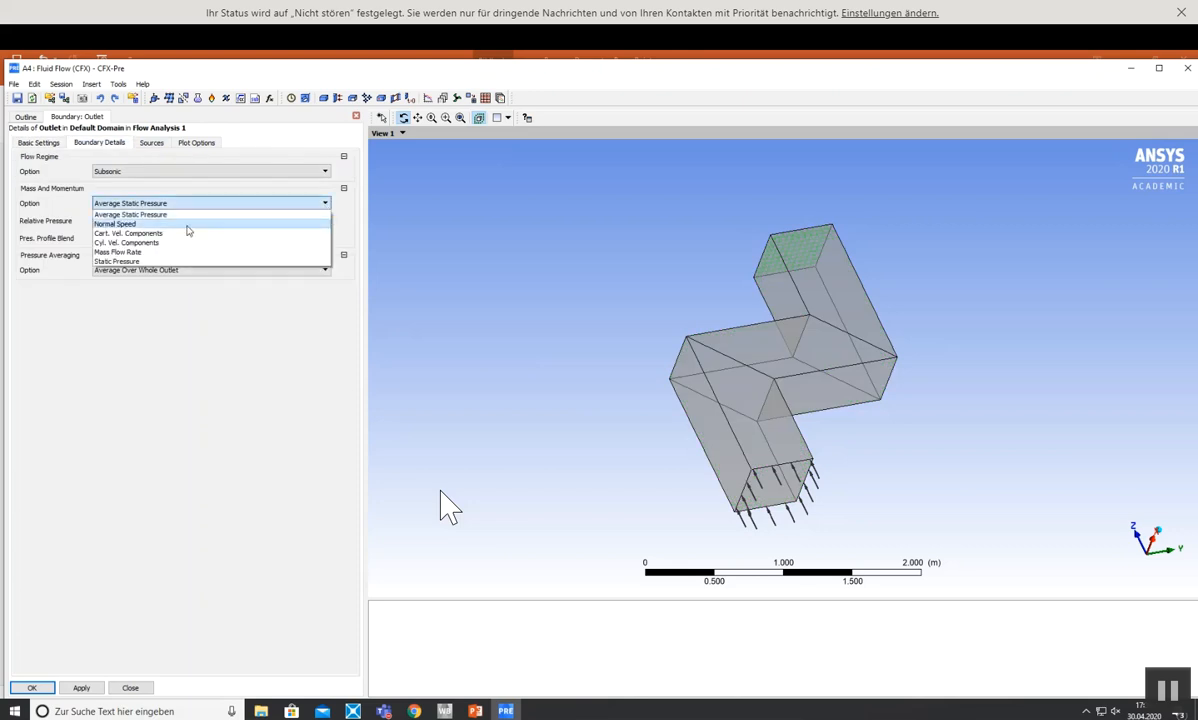
pyautogui.click(127, 261)
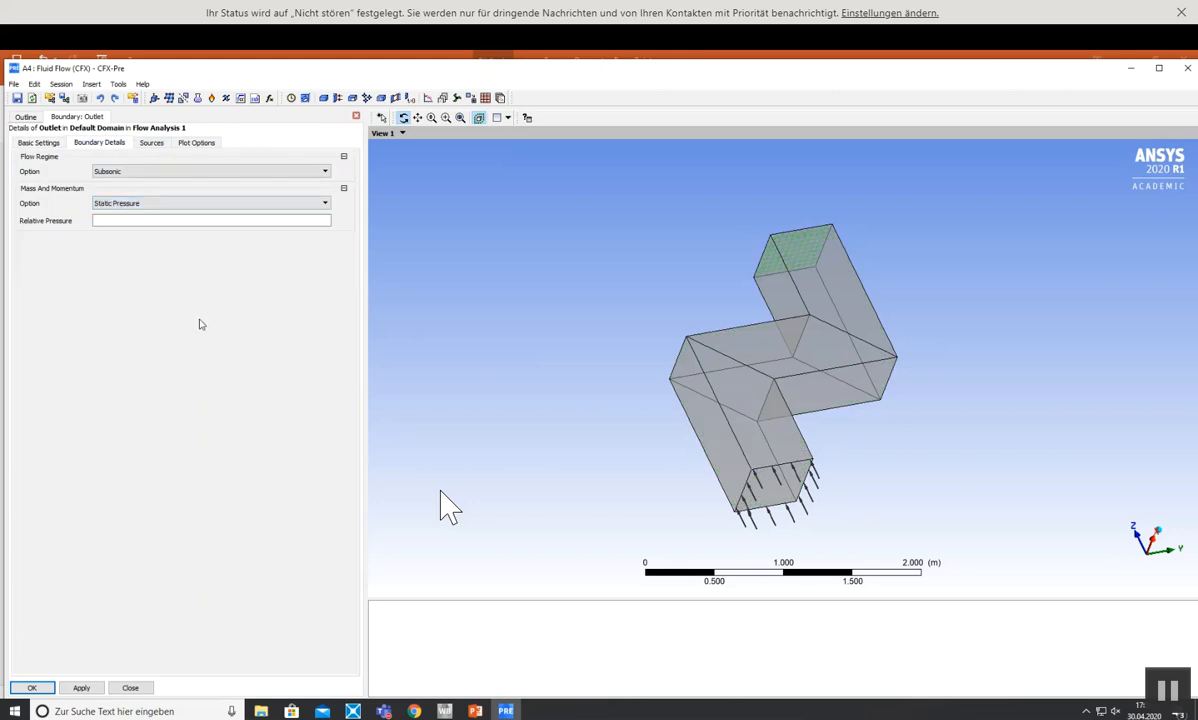
pyautogui.click(280, 221)
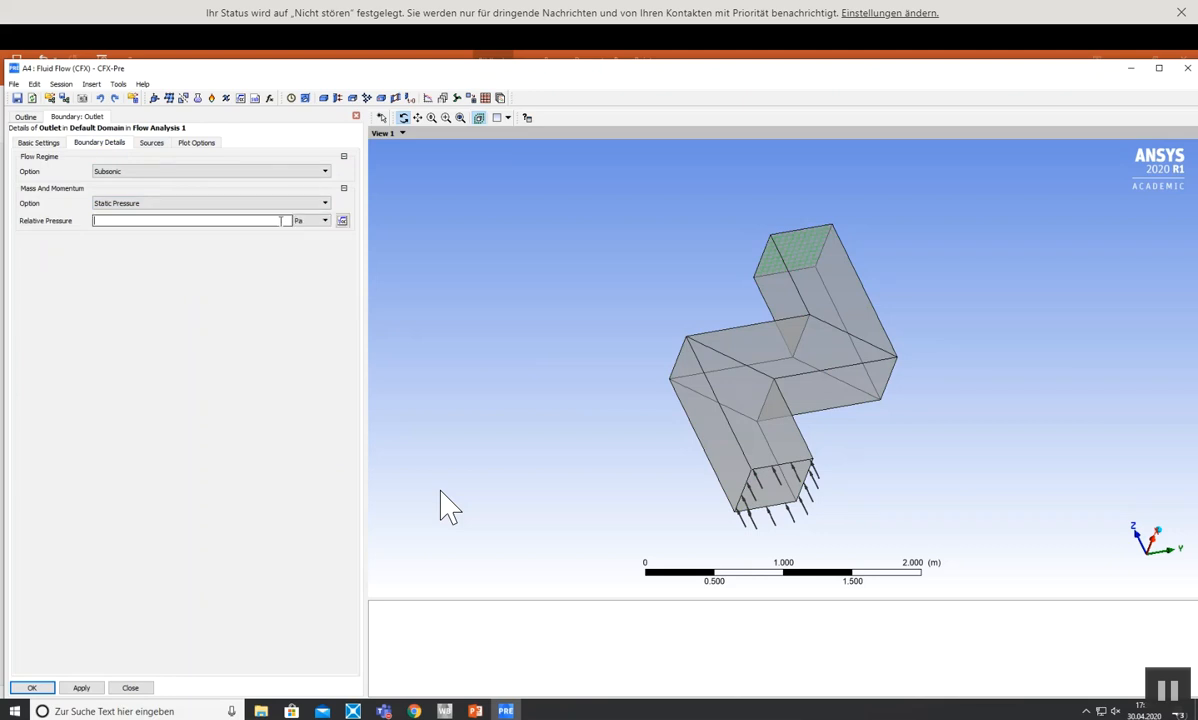
pyautogui.click(324, 220)
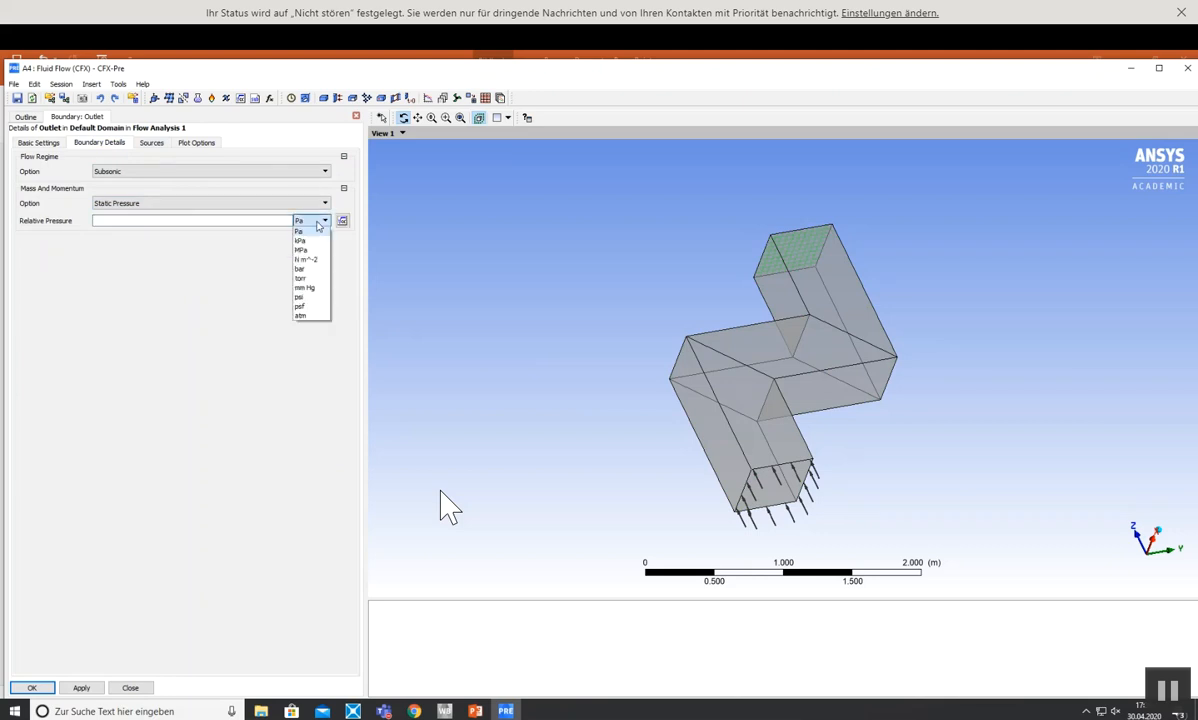
pyautogui.click(300, 268)
pyautogui.click(160, 222)
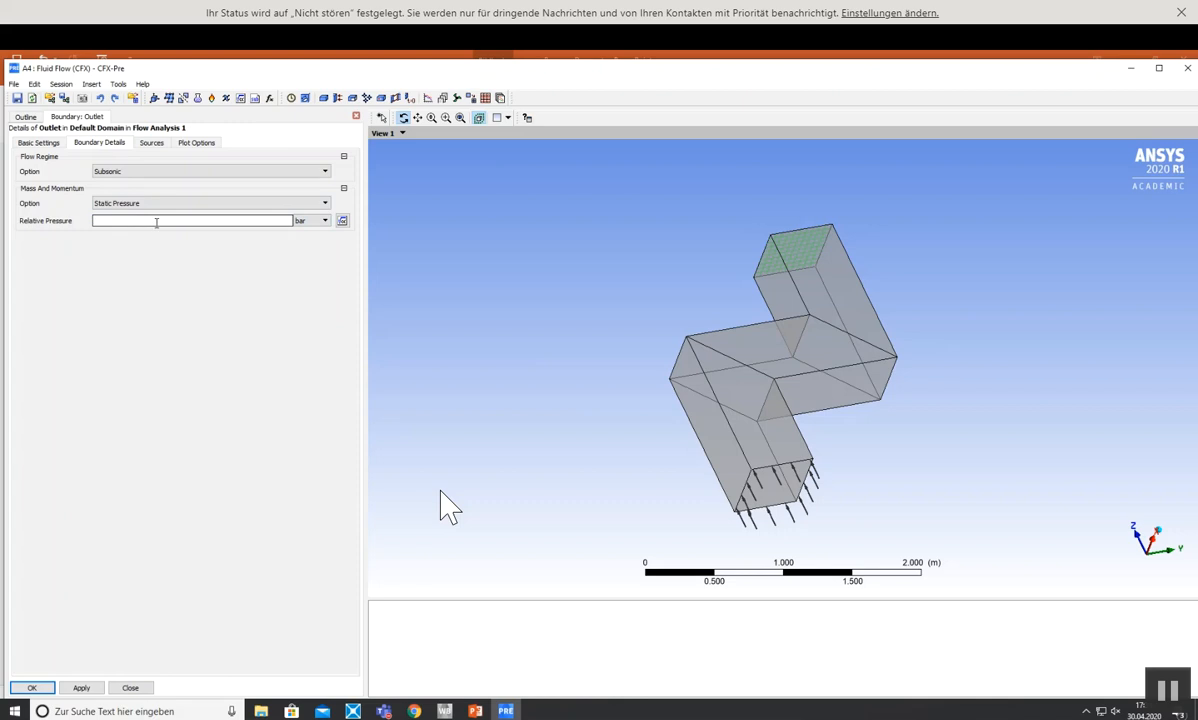
pyautogui.click(208, 363)
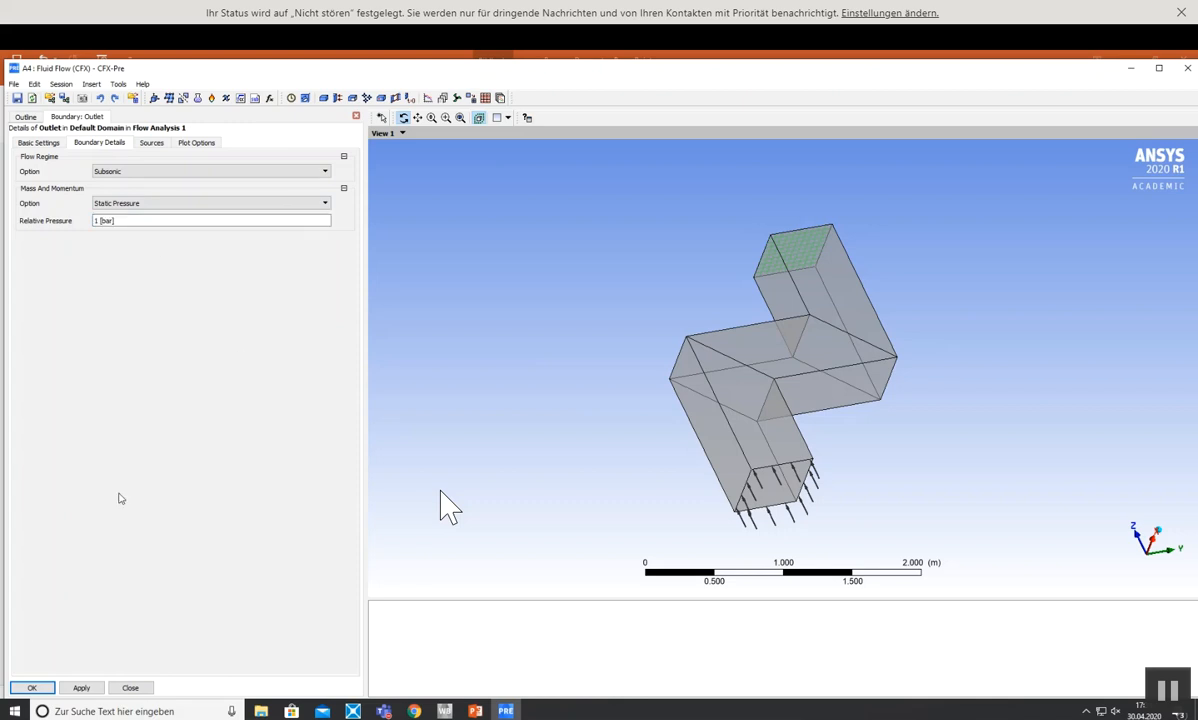
pyautogui.click(32, 687)
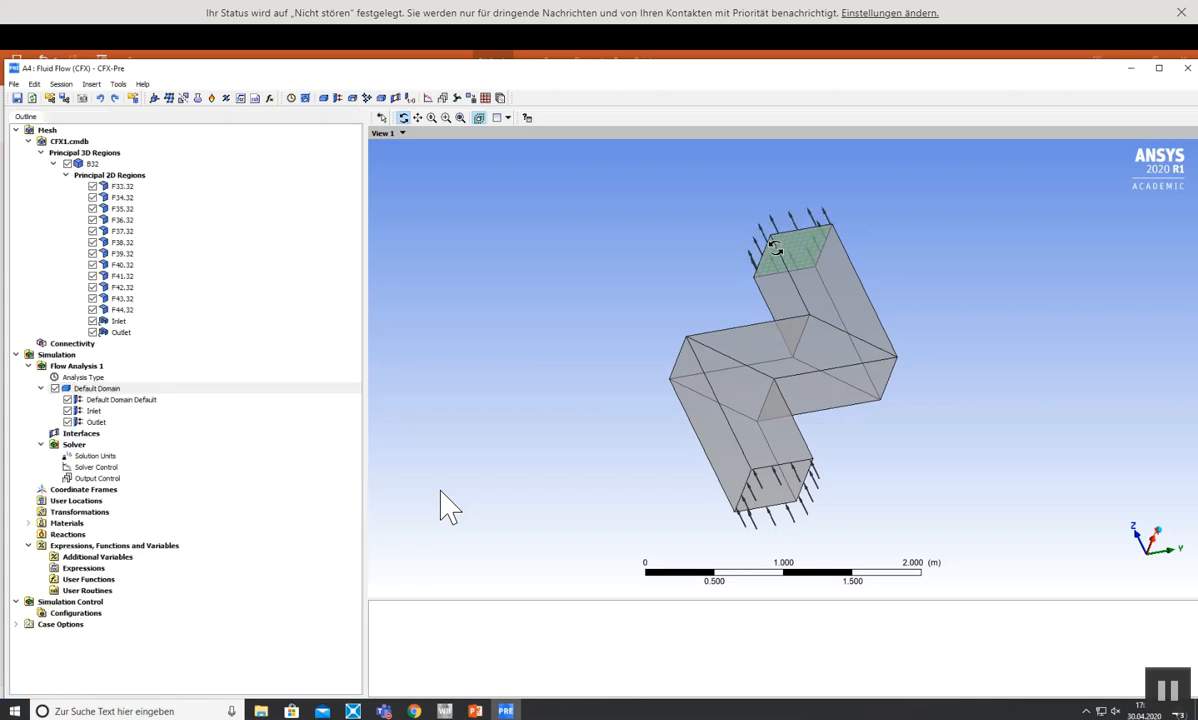
# - Reopen the Outlet boundary, change its boundary type to Opening, check its boundary details and accept it
pyautogui.moveTo(838, 370); pyautogui.dragTo(904, 419)
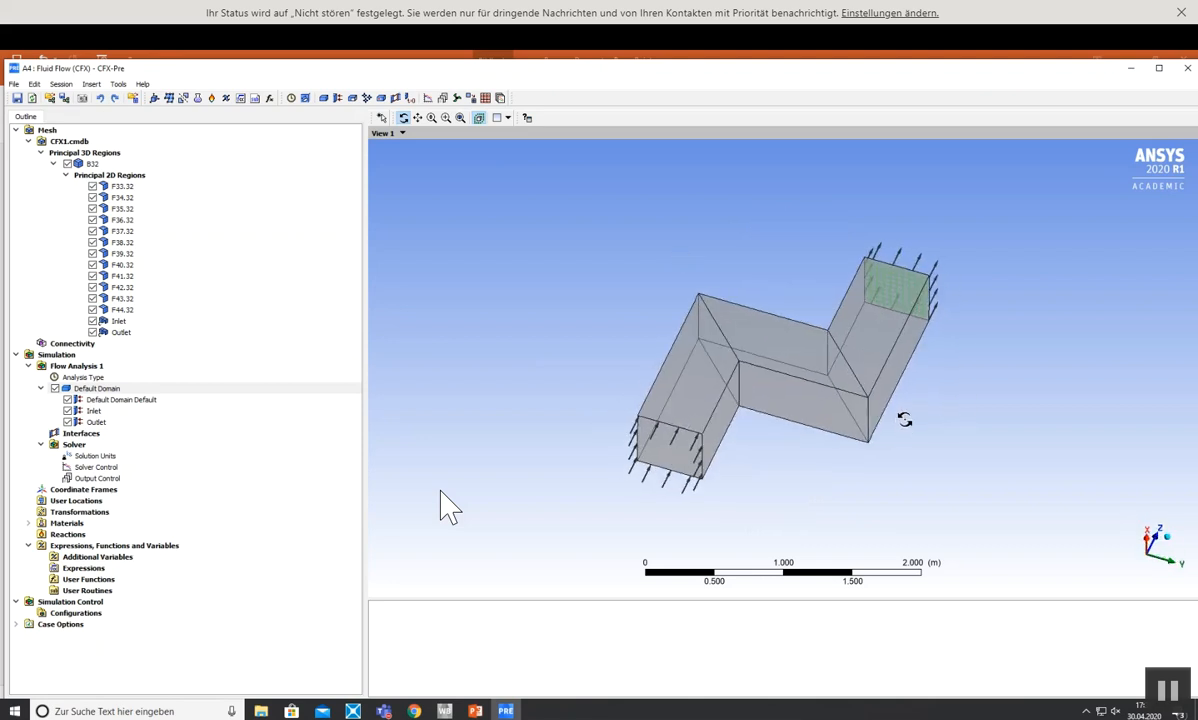
pyautogui.doubleClick(95, 423)
pyautogui.click(116, 146)
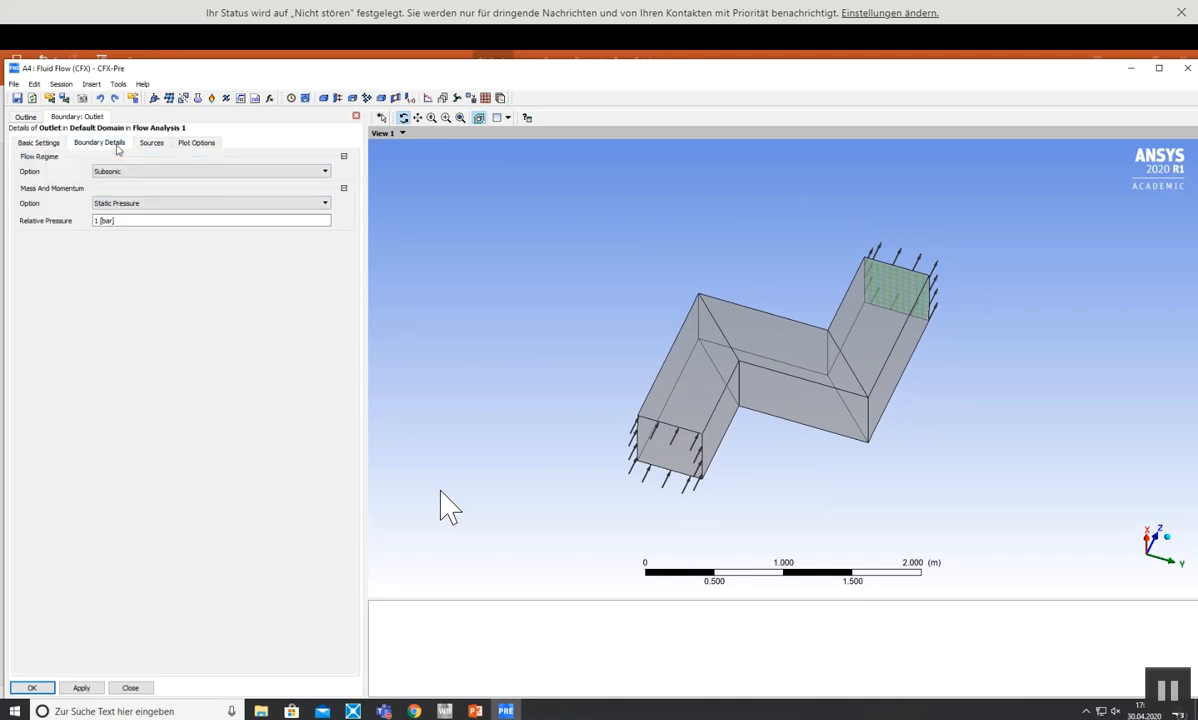
pyautogui.click(49, 146)
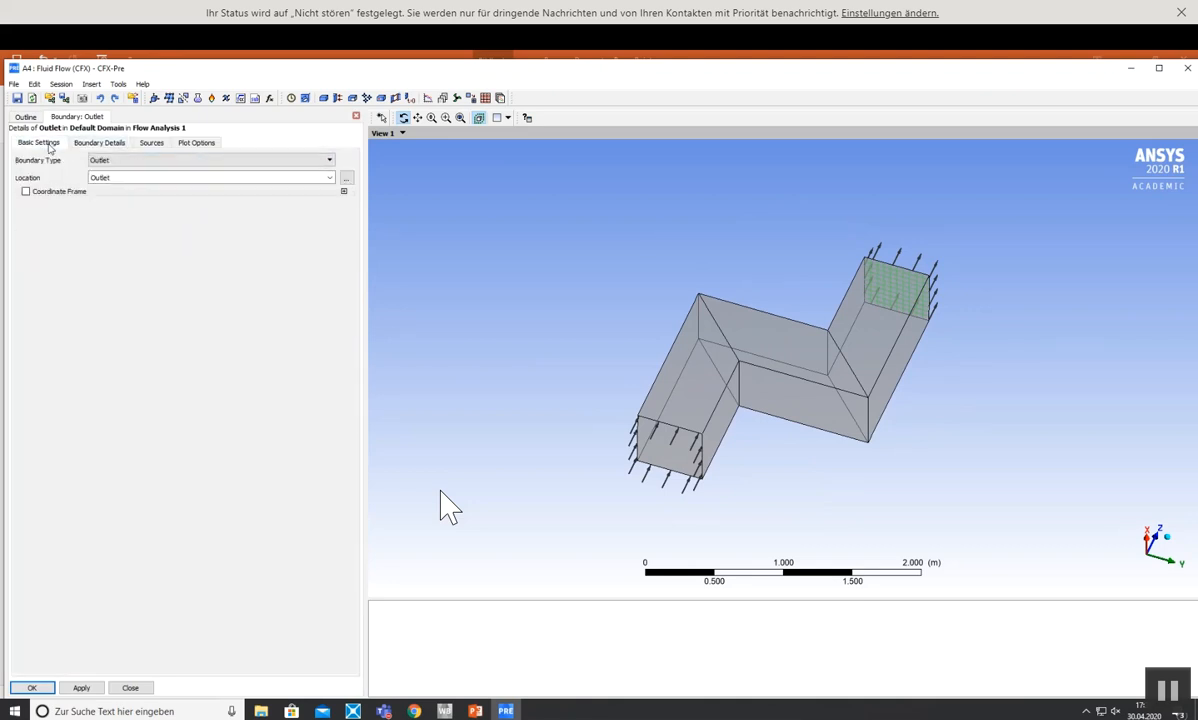
pyautogui.click(329, 178)
pyautogui.click(329, 180)
pyautogui.click(329, 160)
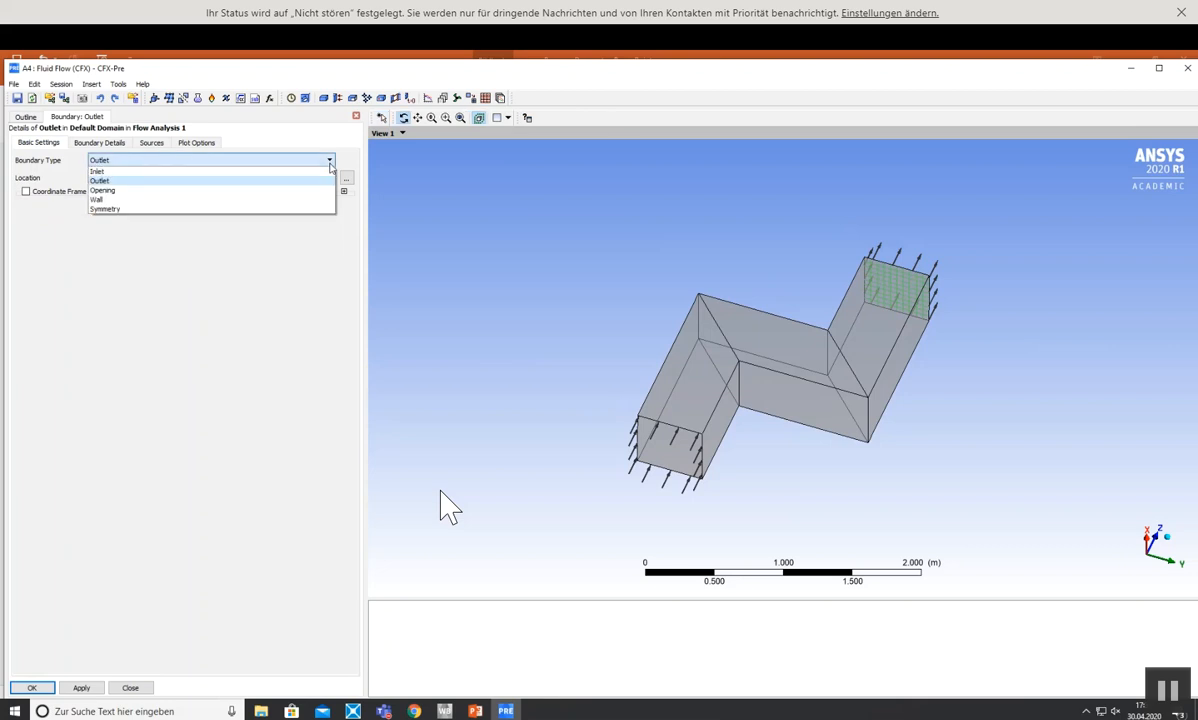
pyautogui.click(120, 190)
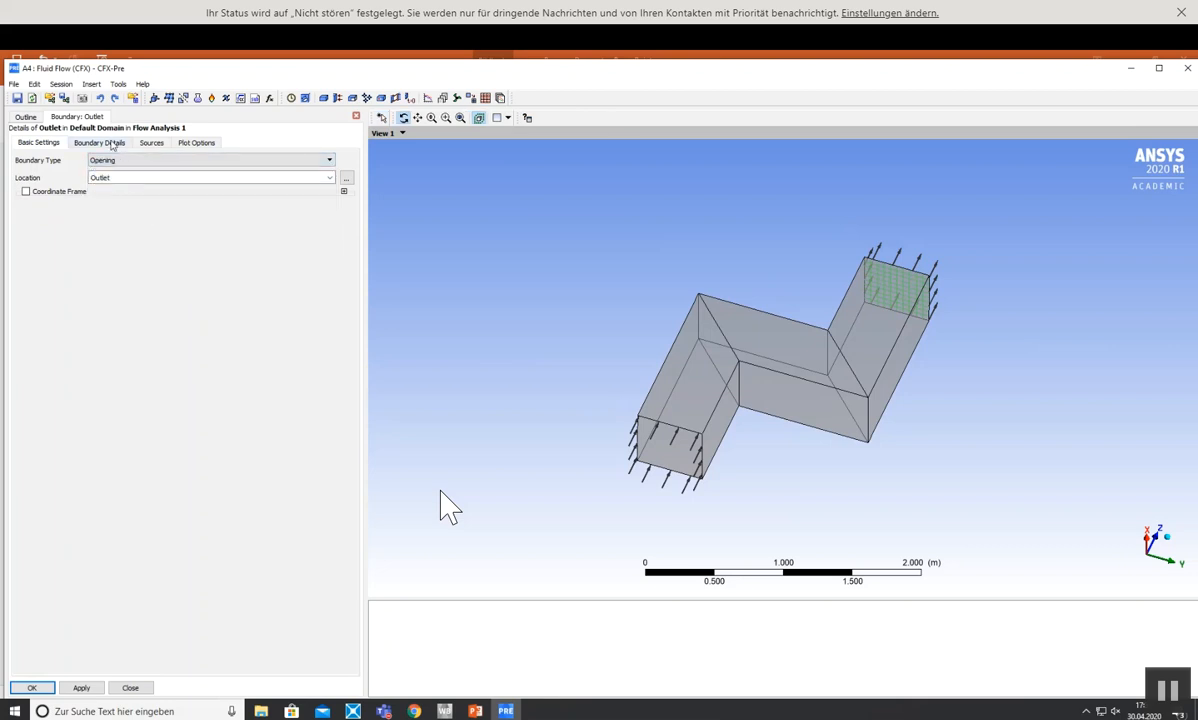
pyautogui.click(110, 143)
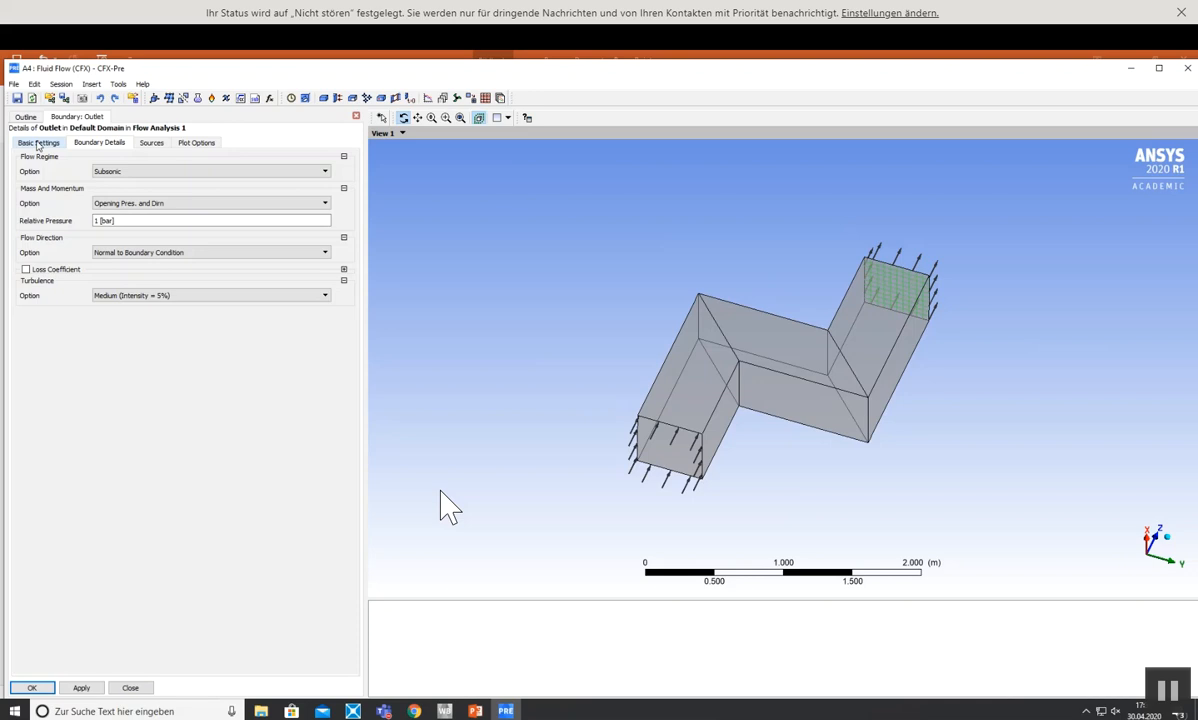
pyautogui.click(38, 143)
pyautogui.click(88, 142)
pyautogui.click(37, 145)
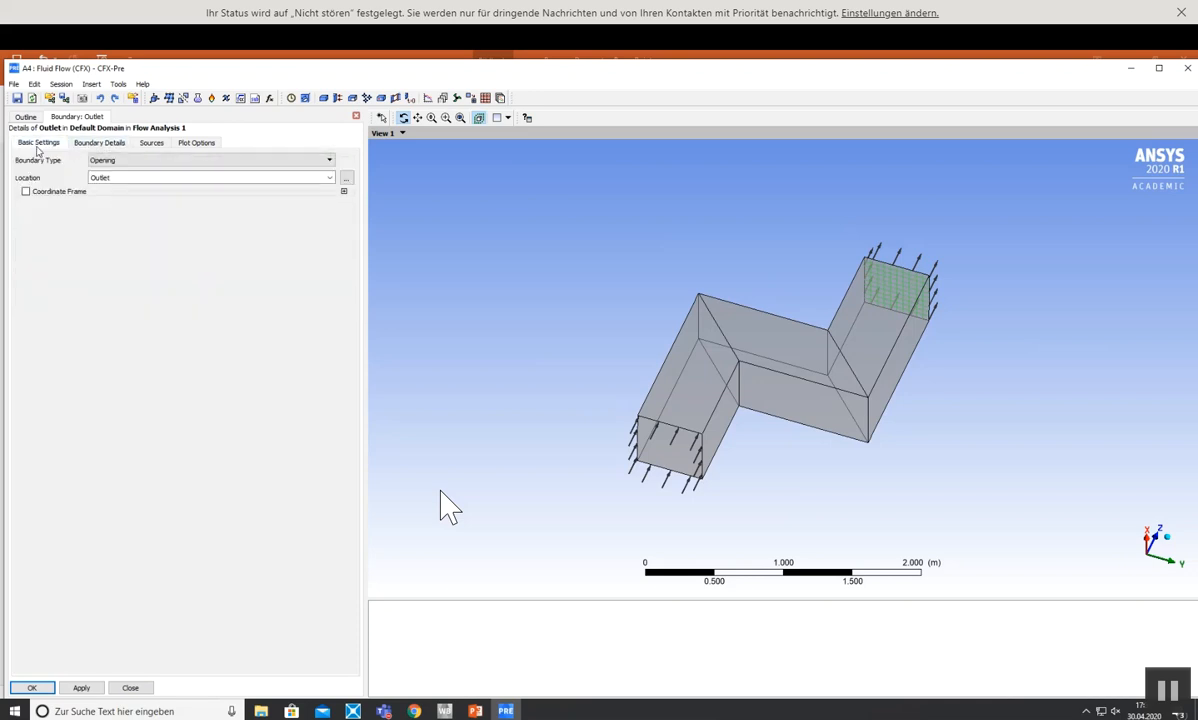
pyautogui.click(32, 688)
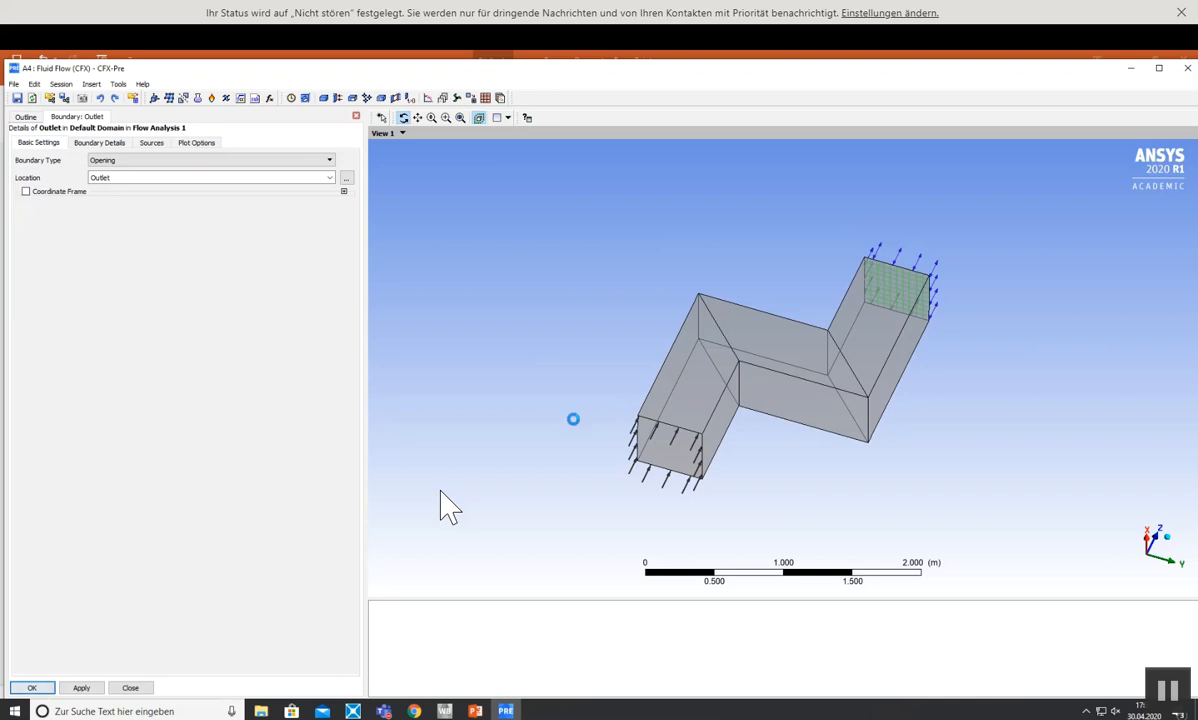
# - Rename the Default Domain Default boundary as Wall, check its boundary details and accept them
pyautogui.moveTo(559, 516); pyautogui.dragTo(530, 462)
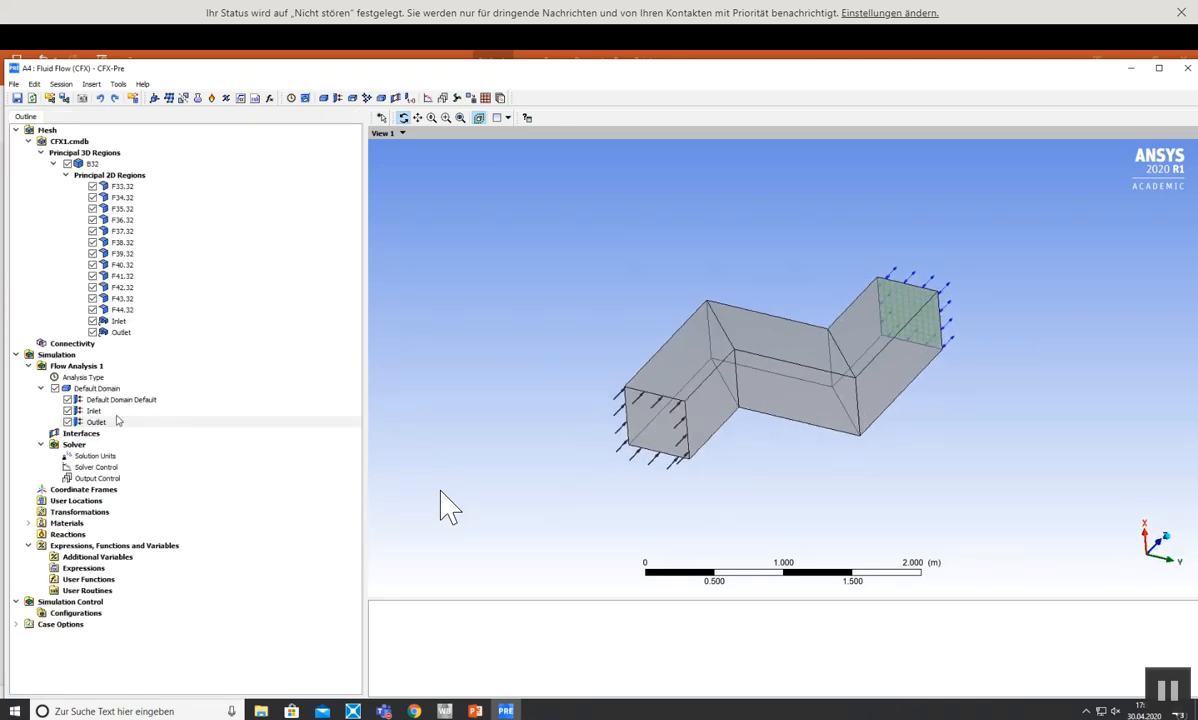
pyautogui.rightClick(118, 400)
pyautogui.click(157, 557)
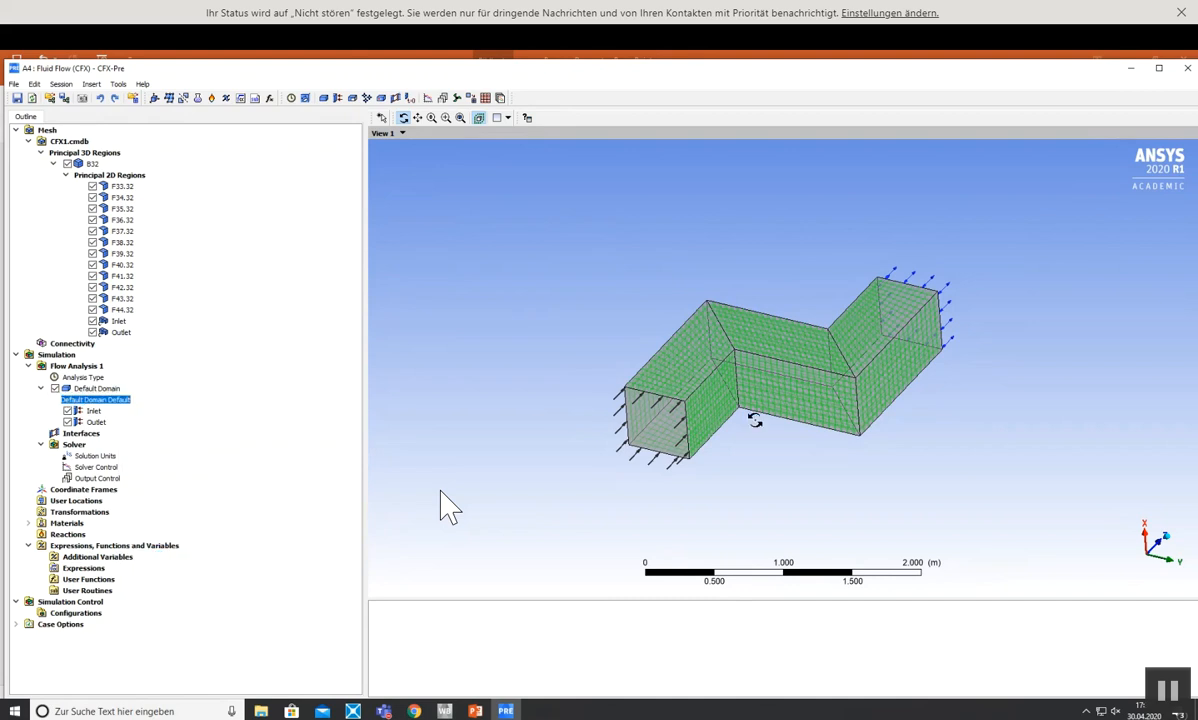
pyautogui.write('Wall')
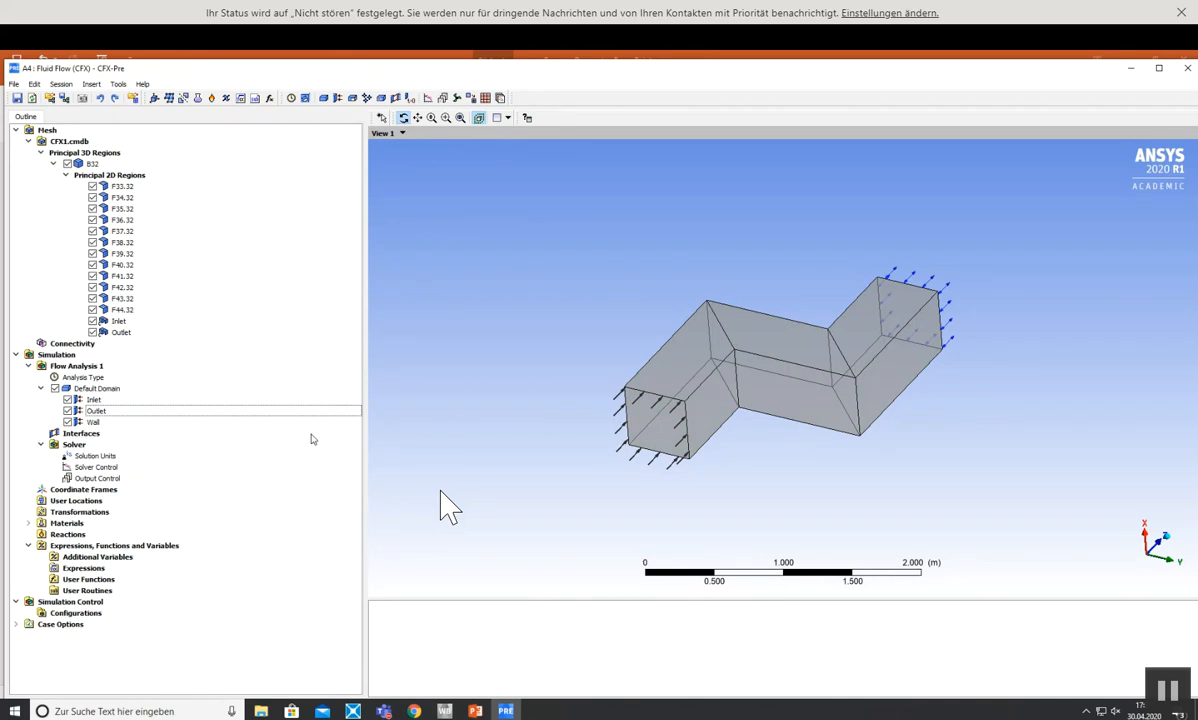
pyautogui.doubleClick(112, 420)
pyautogui.click(117, 145)
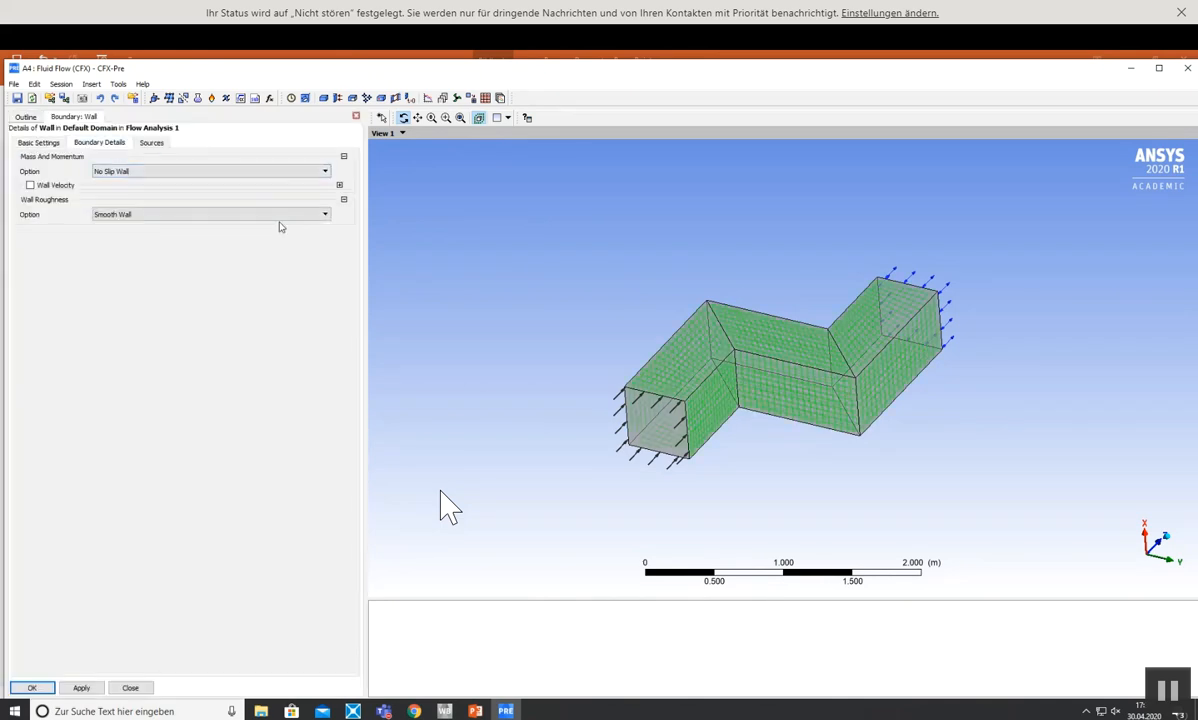
pyautogui.click(32, 688)
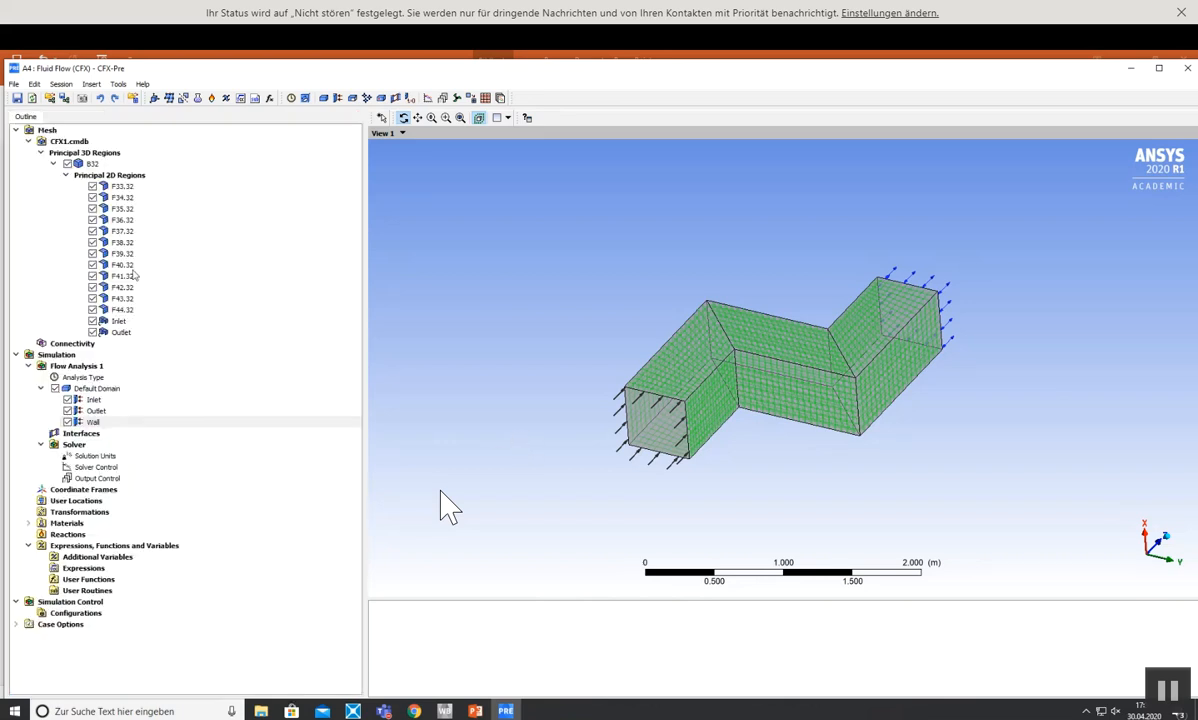
# - Set the solver control's minimum iterations to 100 and accept the settings
pyautogui.moveTo(558, 394); pyautogui.dragTo(514, 447)
pyautogui.doubleClick(92, 468)
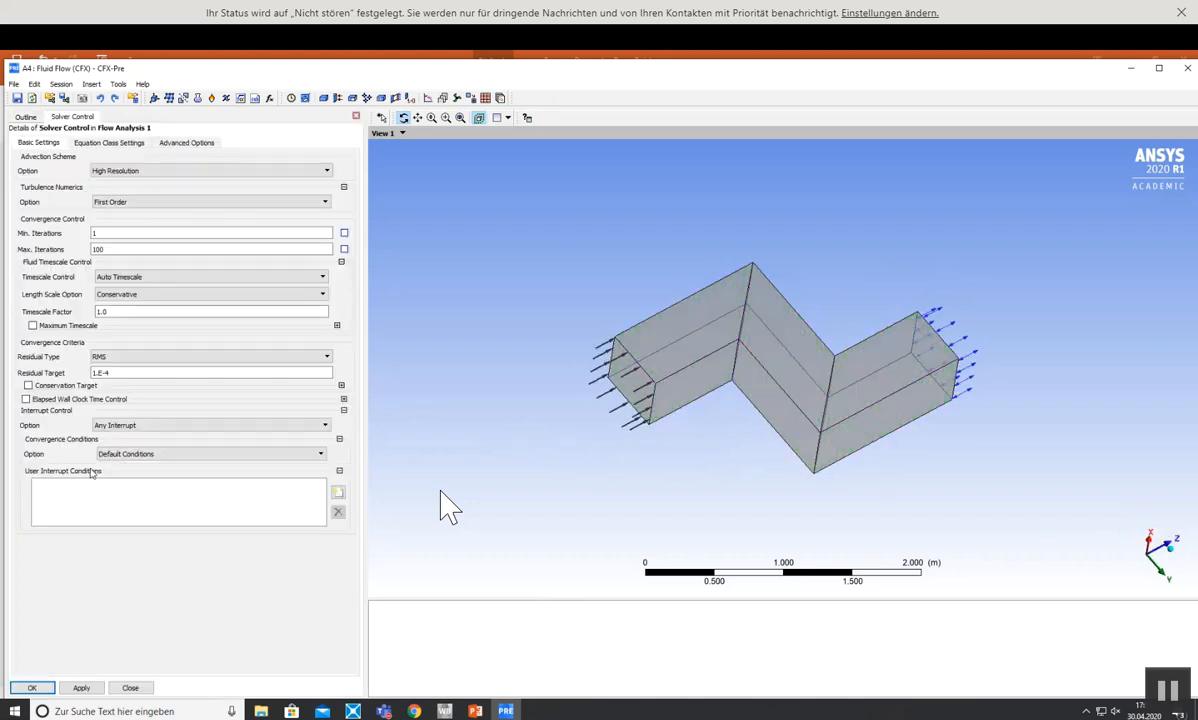
pyautogui.click(99, 232)
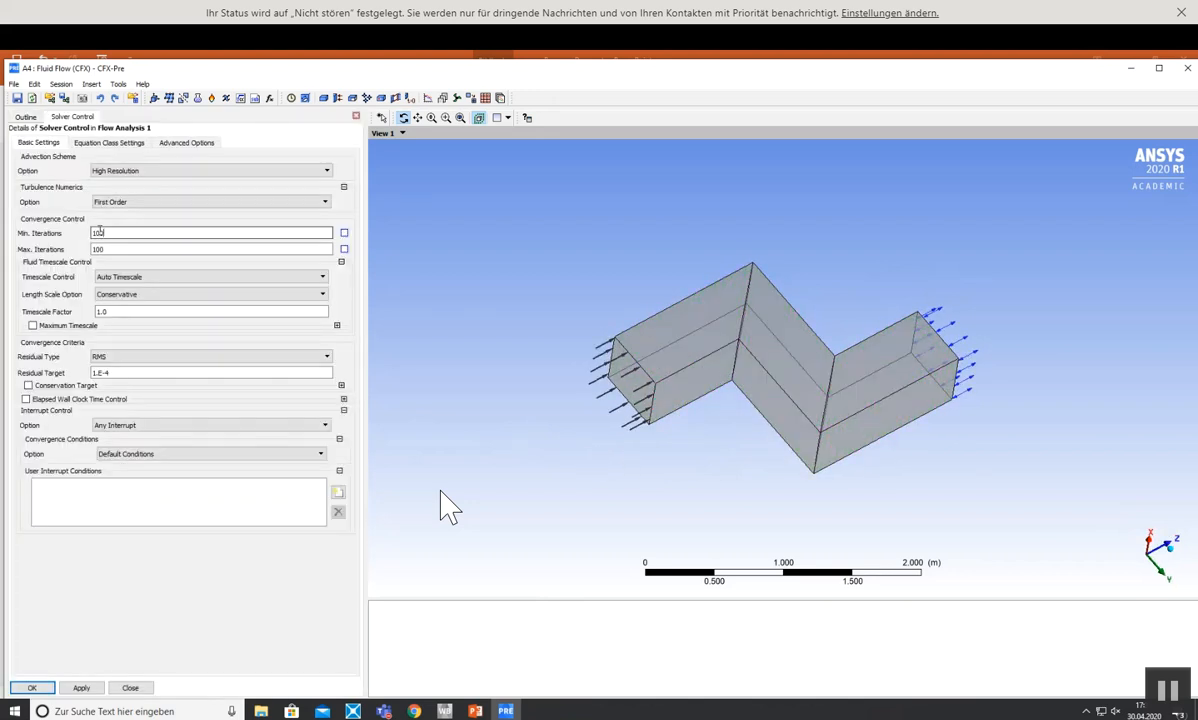
pyautogui.click(31, 688)
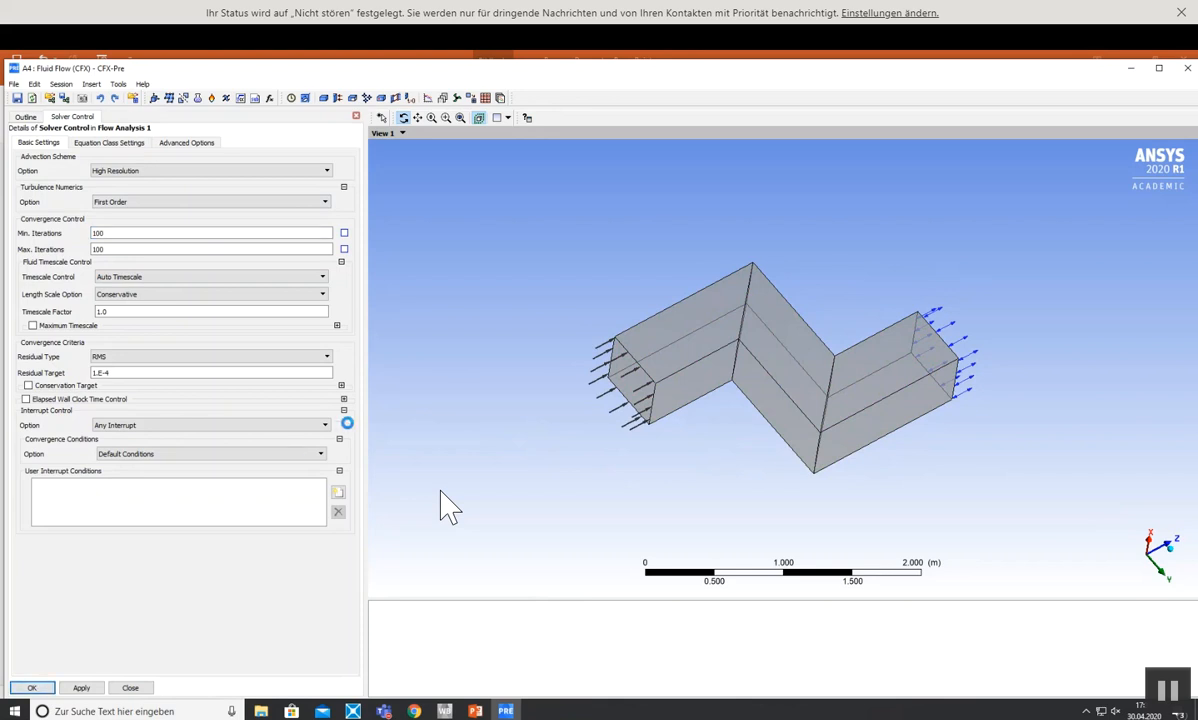
pyautogui.moveTo(625, 403); pyautogui.dragTo(673, 409)
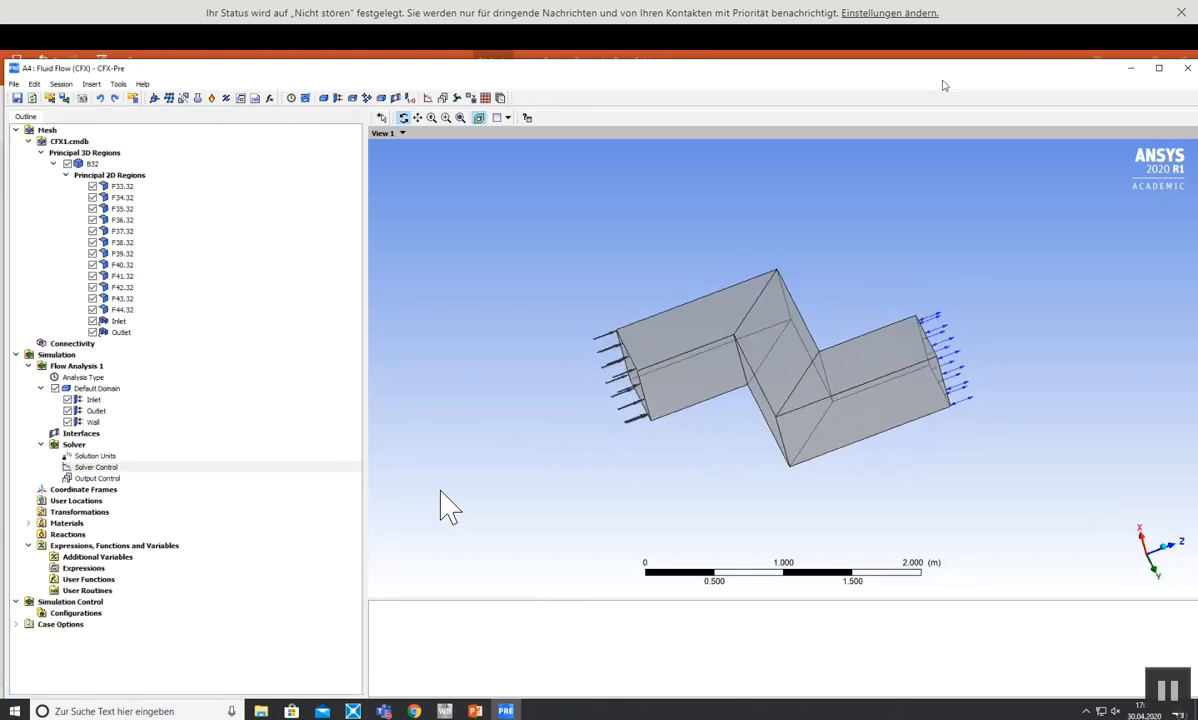
# - Close CFX-Pre, switch to Workbench and save the Pressure_Drop_Simulation project
pyautogui.click(1186, 70)
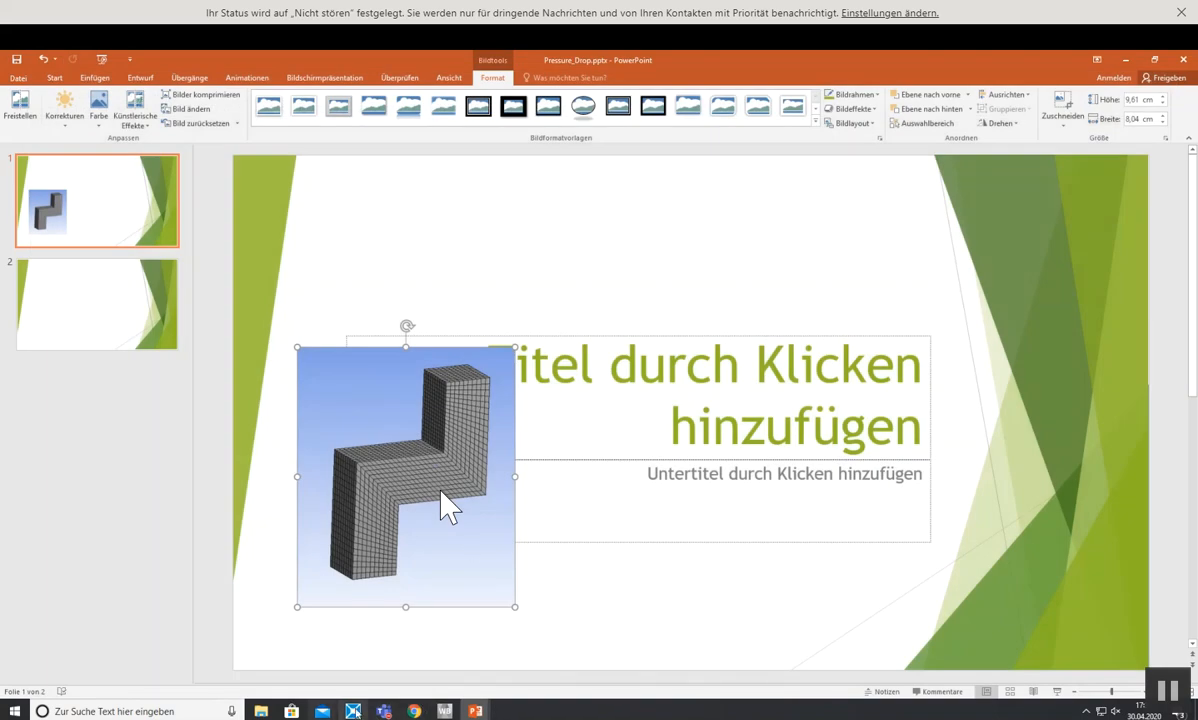
pyautogui.click(447, 711)
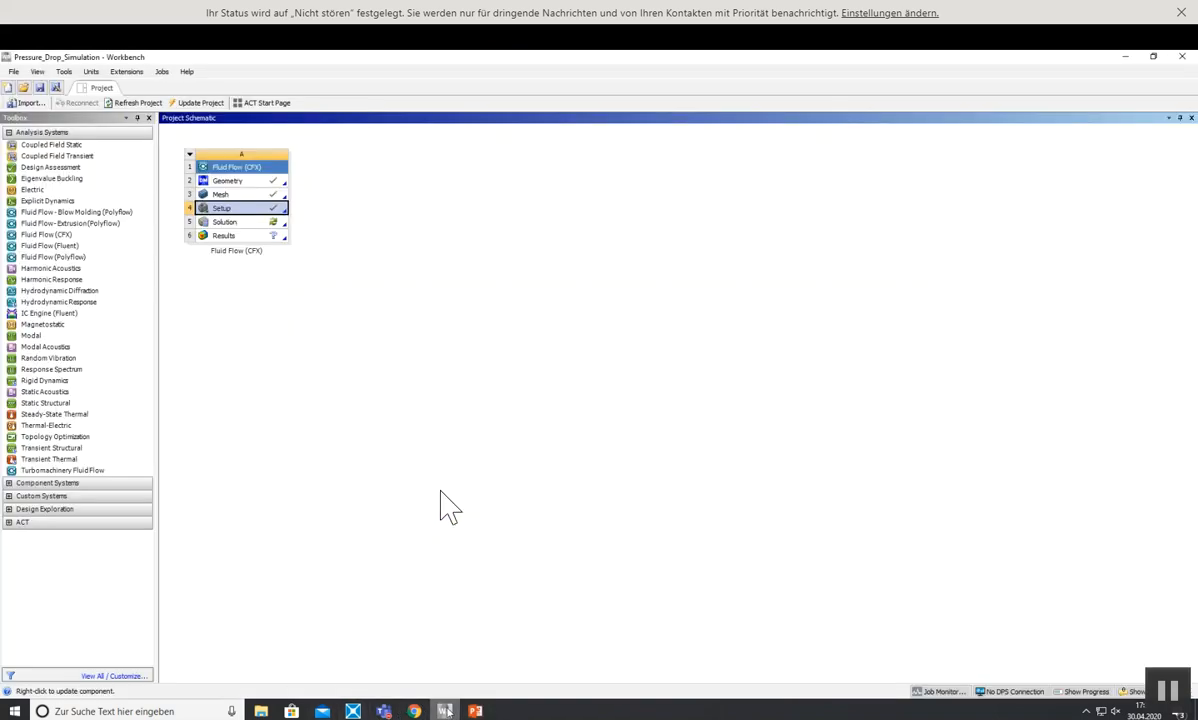
pyautogui.rightClick(226, 227)
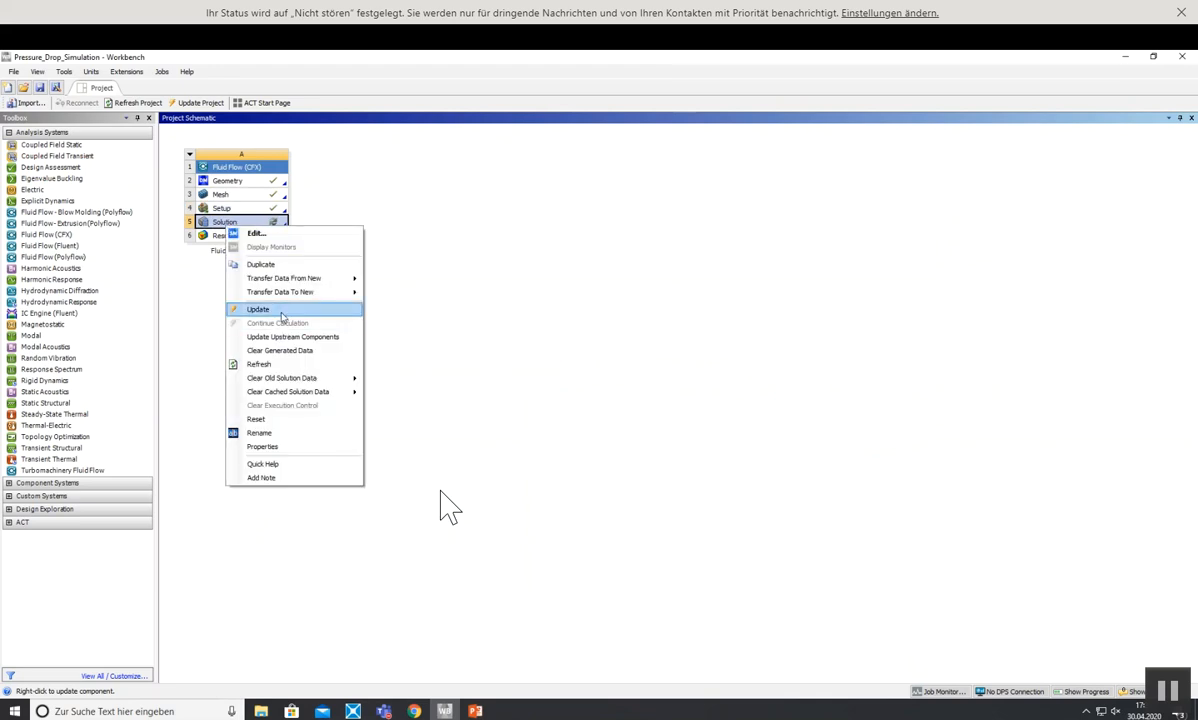
pyautogui.click(463, 243)
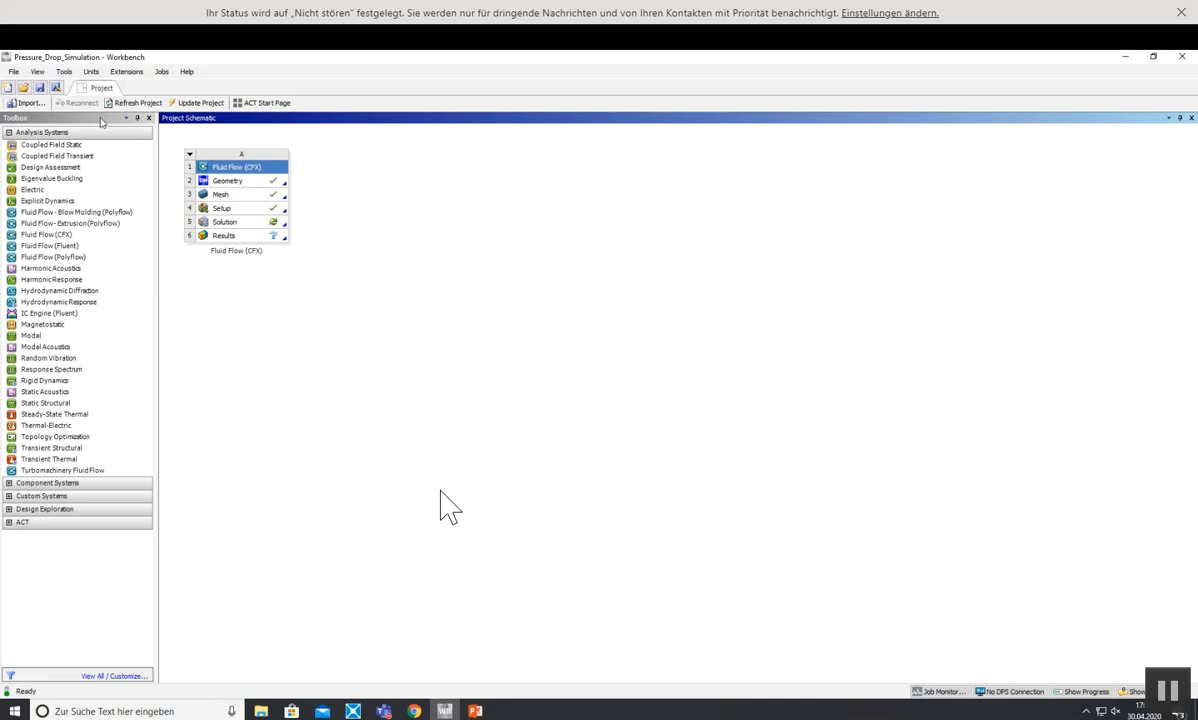
pyautogui.click(39, 88)
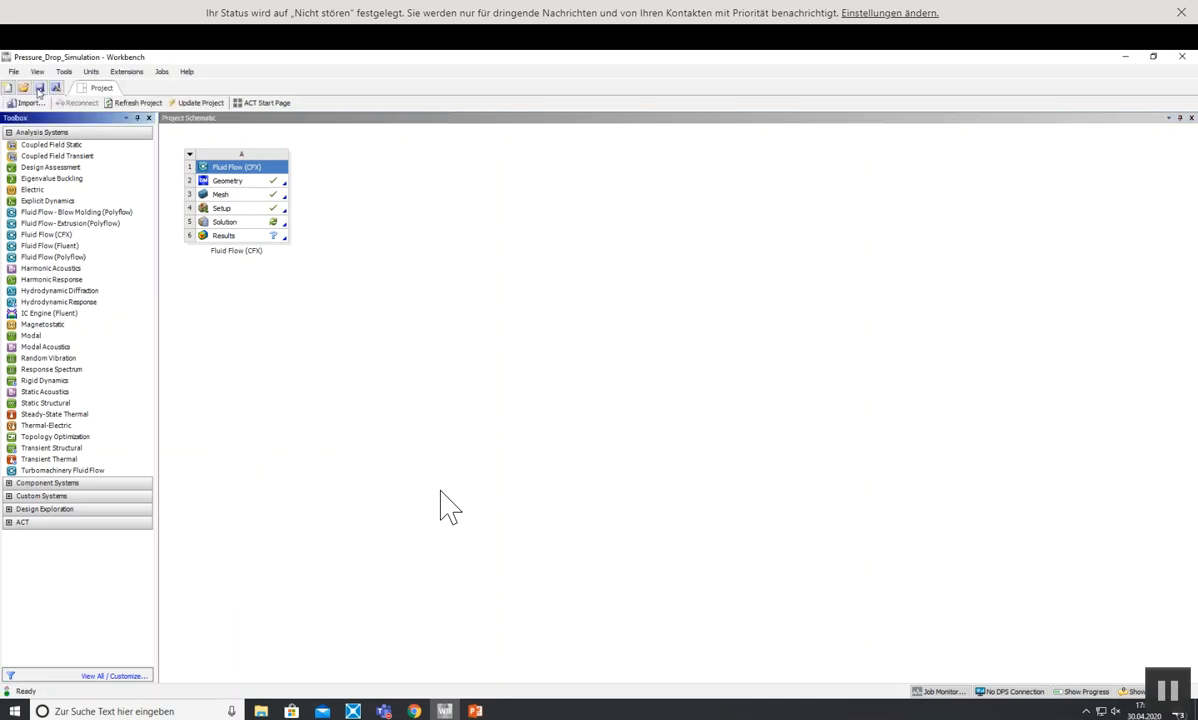
# - Update the Solution cell of the Fluid Flow (CFX) system to start the solver run
pyautogui.rightClick(234, 226)
pyautogui.press('Down')
pyautogui.press('Down')
pyautogui.press('Down')
pyautogui.press('Down')
pyautogui.press('Down')
pyautogui.press('Return')
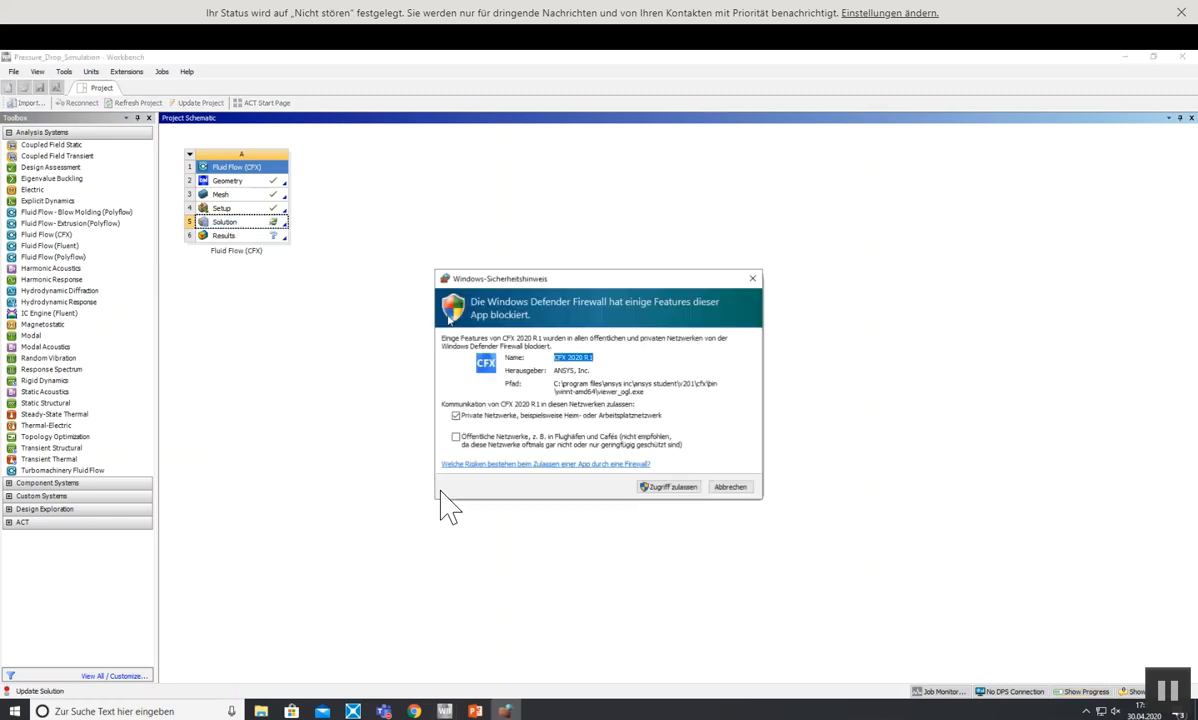
# - Allow CFX 2020 R1 through the Windows Defender firewall and display the Solution cell's monitors in CFX-Solver Manager
pyautogui.click(672, 488)
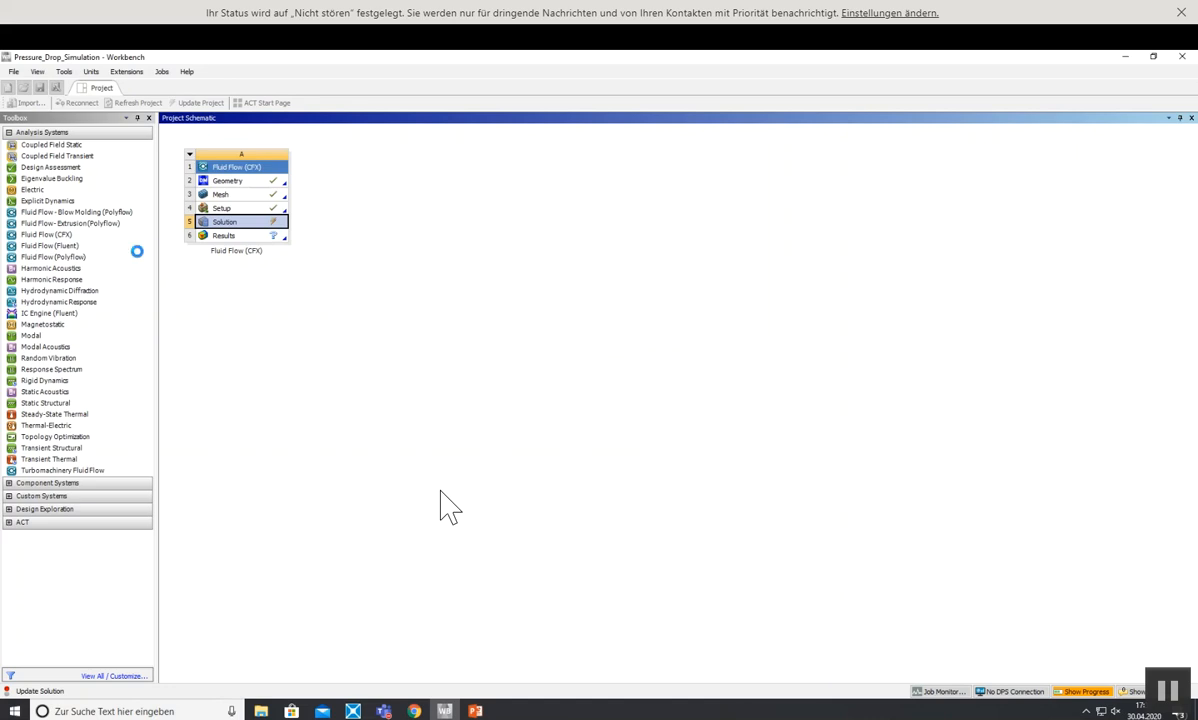
pyautogui.rightClick(249, 221)
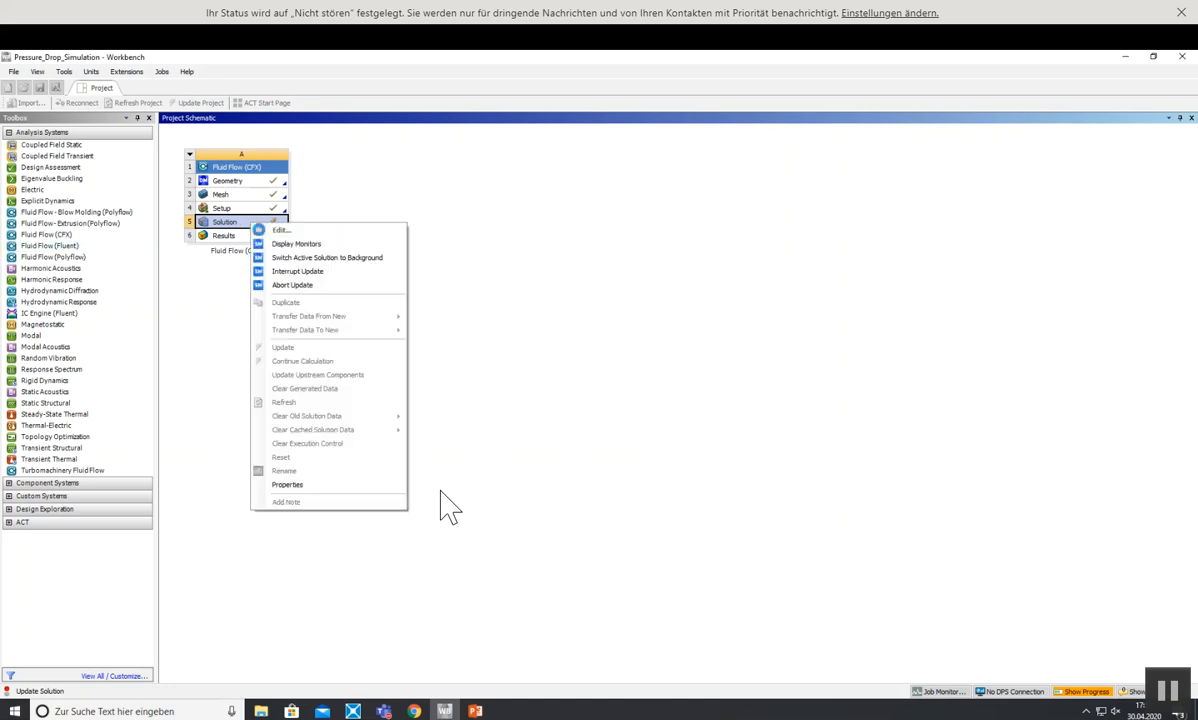
pyautogui.click(286, 244)
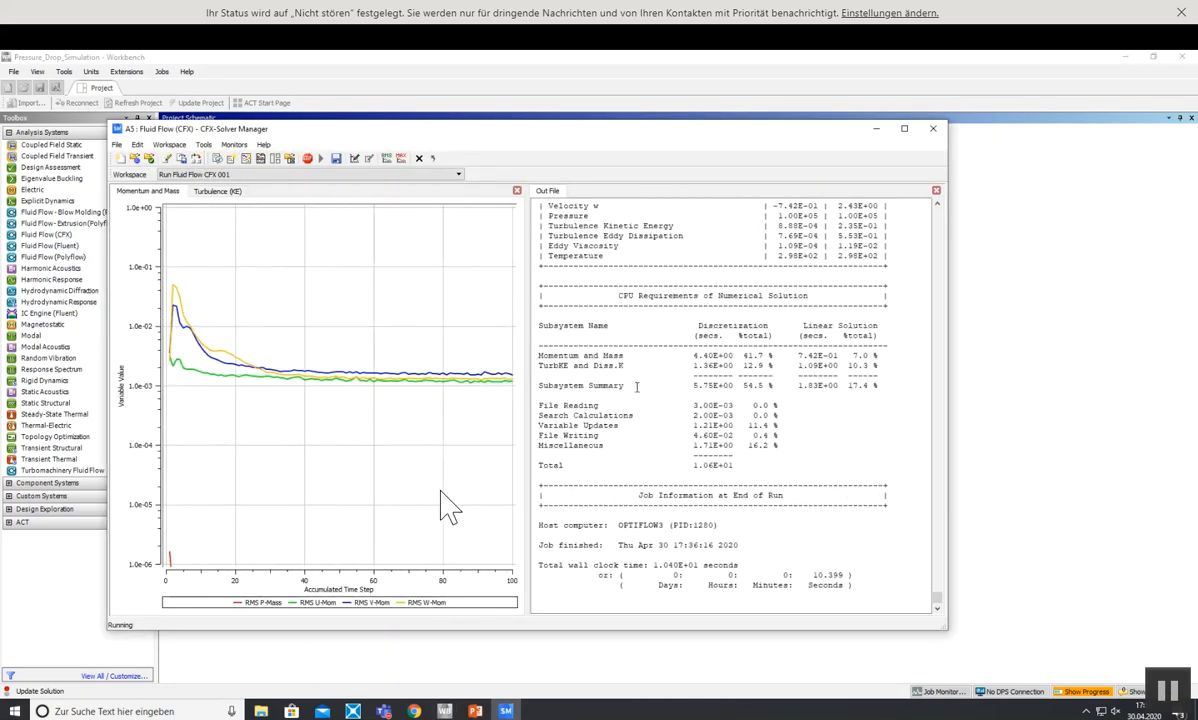
# - Review the residual plot and the end of the solver's out file, and minimize CFX-Solver Manager
pyautogui.click(524, 417)
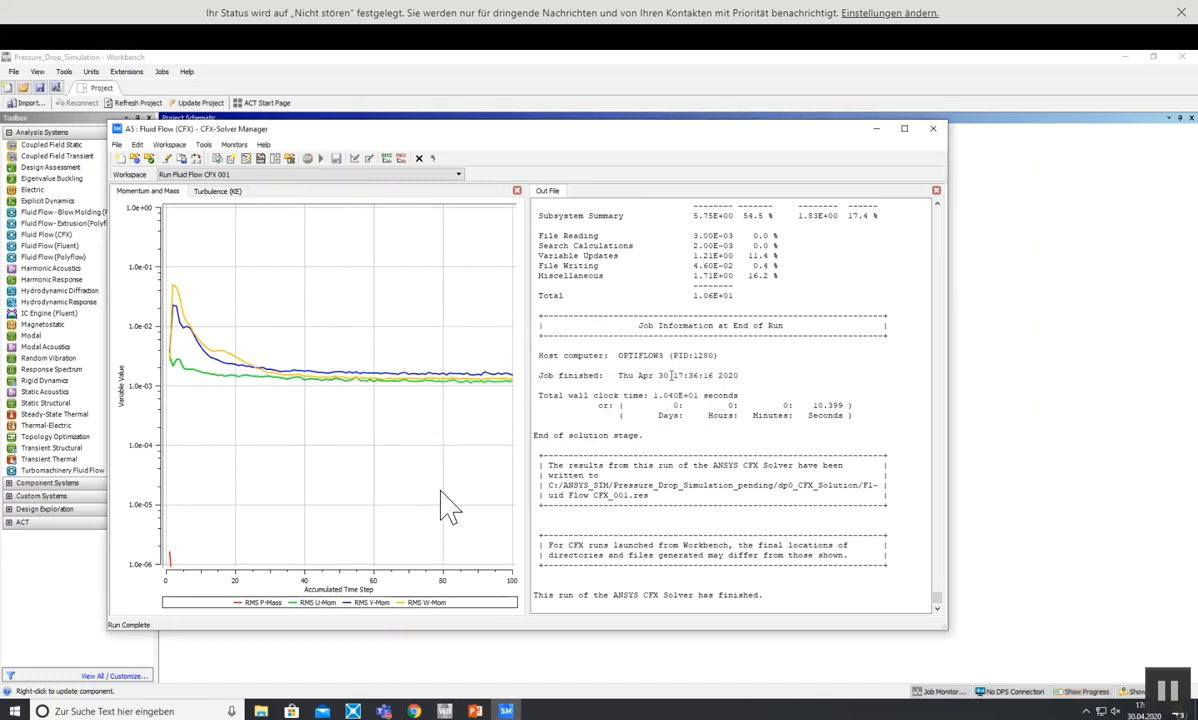
pyautogui.scroll(5, 671, 375)
pyautogui.scroll(-10, 703, 360)
pyautogui.click(876, 128)
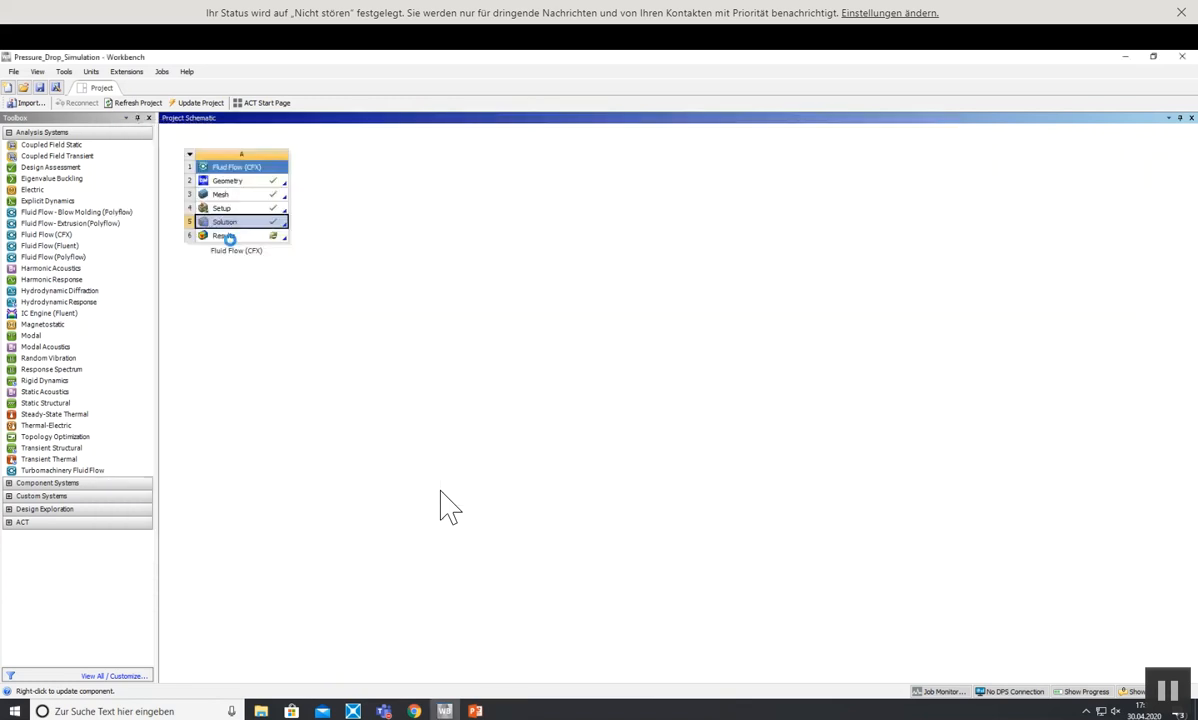
# - Open the Results cell of the Fluid Flow (CFX) system for editing, allow the firewall access, and switch to CFD-Post
pyautogui.rightClick(225, 236)
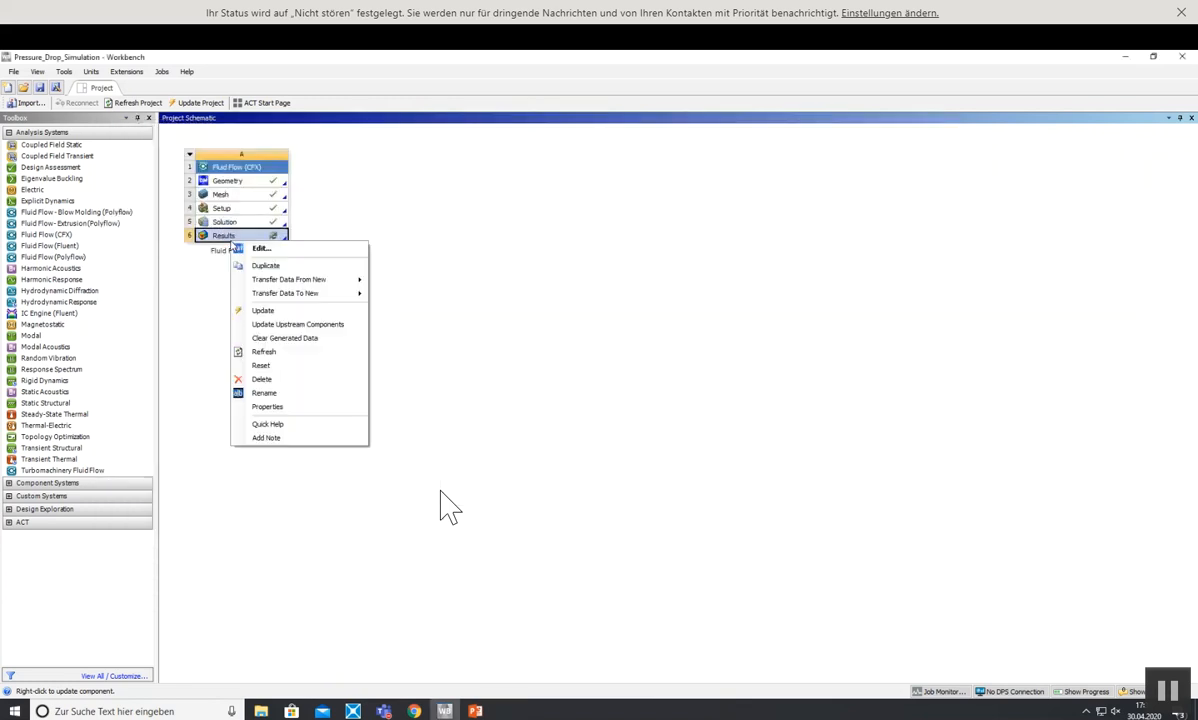
pyautogui.click(278, 250)
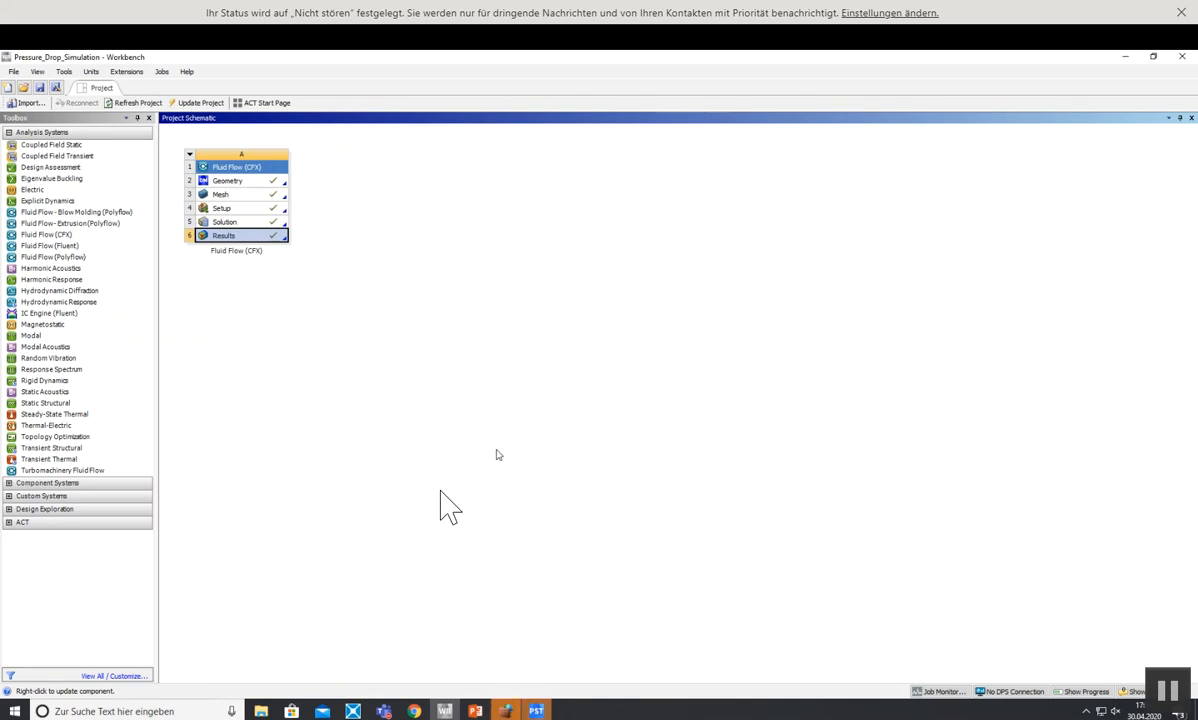
pyautogui.click(505, 708)
pyautogui.click(661, 489)
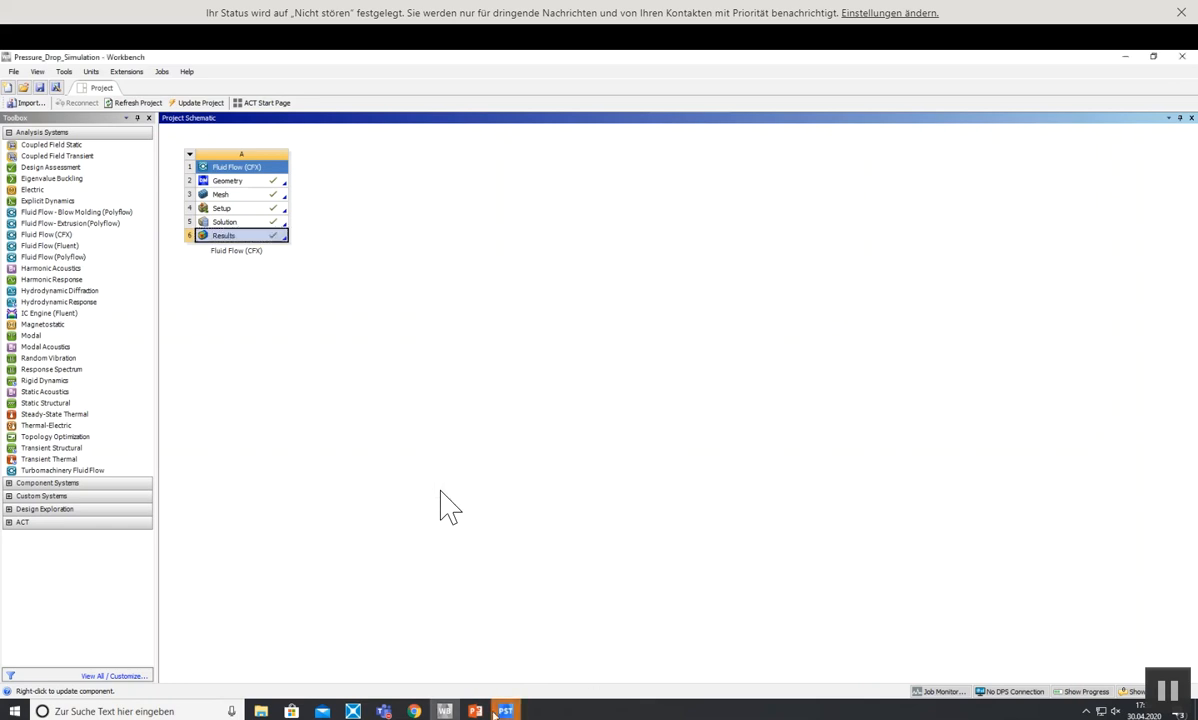
pyautogui.moveTo(511, 709)
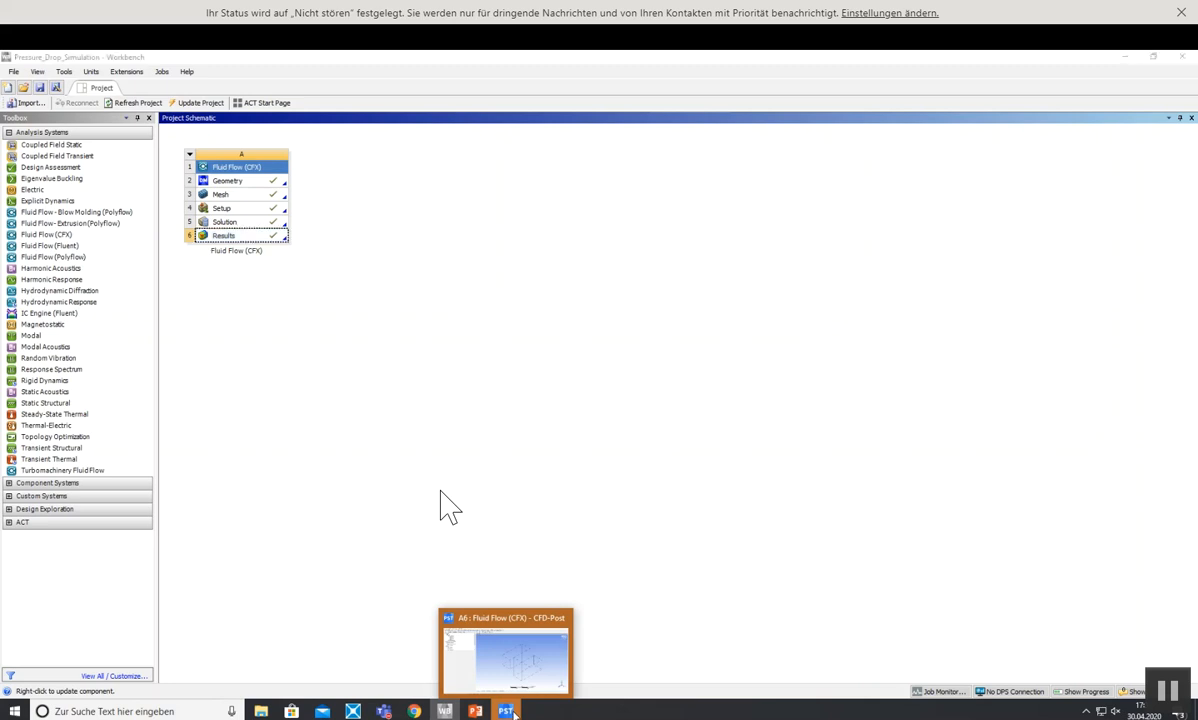
pyautogui.click(507, 711)
# - Create a 3D velocity streamline starting from the Inlet with 25 equally spaced points, running Forward and Backward
pyautogui.moveTo(667, 440); pyautogui.dragTo(594, 412)
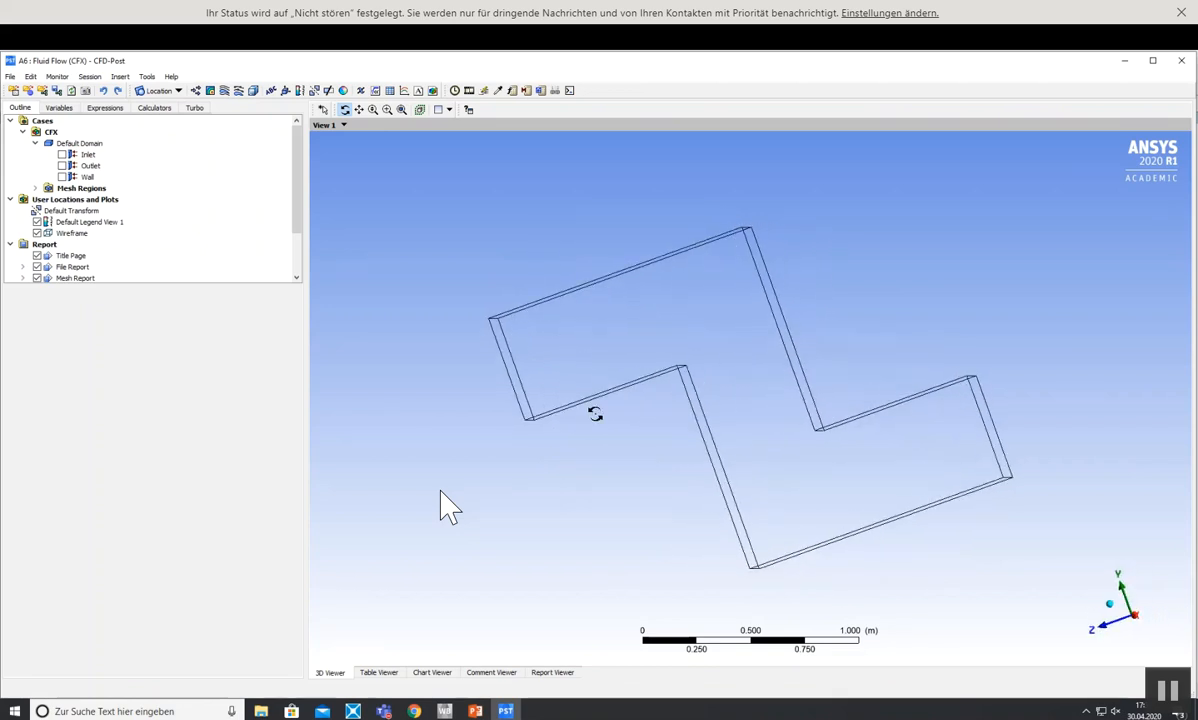
pyautogui.click(225, 90)
pyautogui.click(241, 141)
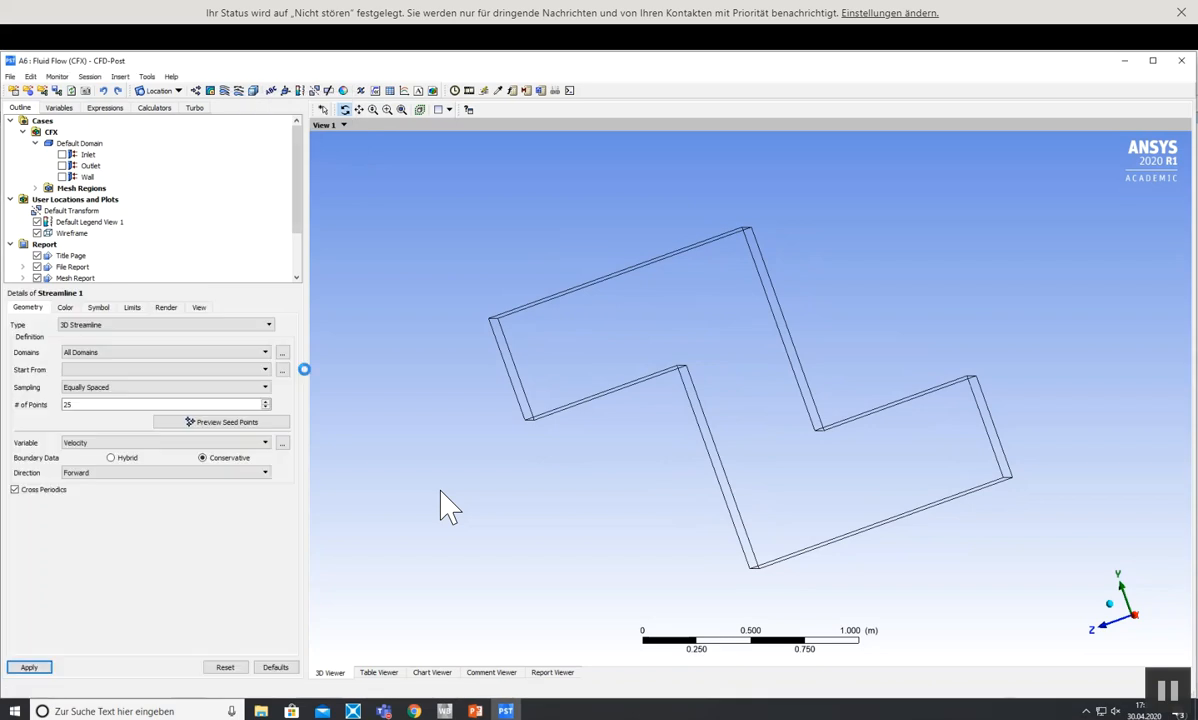
pyautogui.click(160, 369)
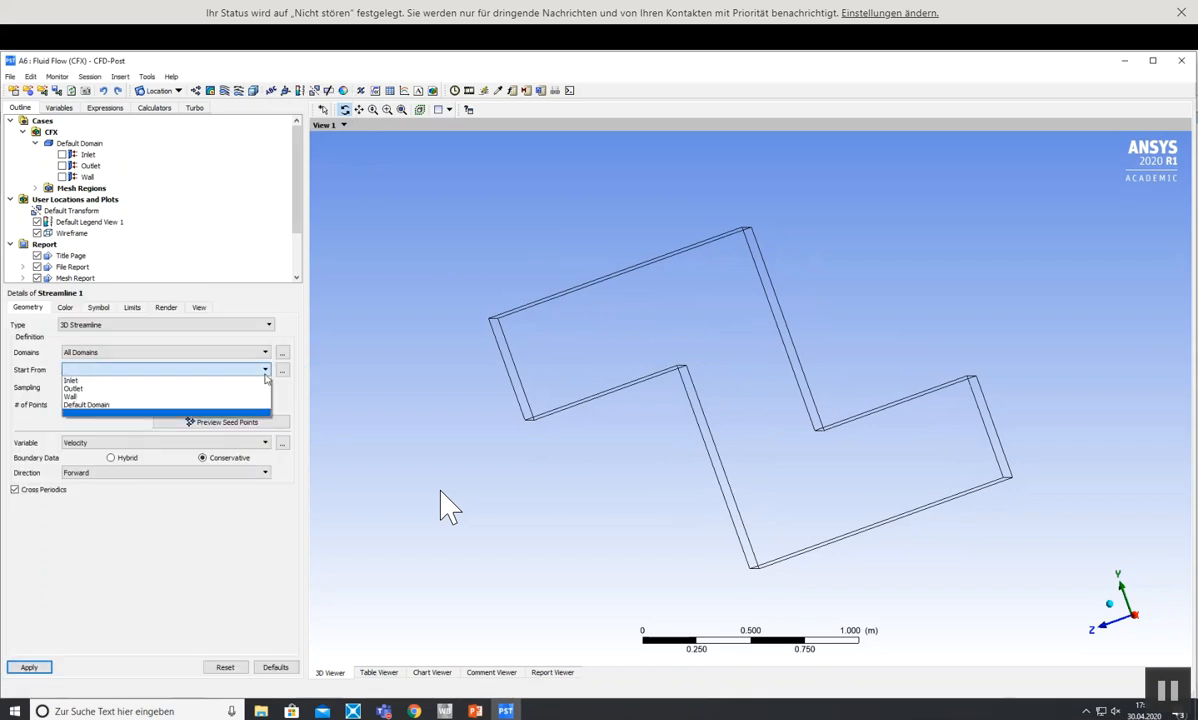
pyautogui.click(150, 380)
pyautogui.click(147, 474)
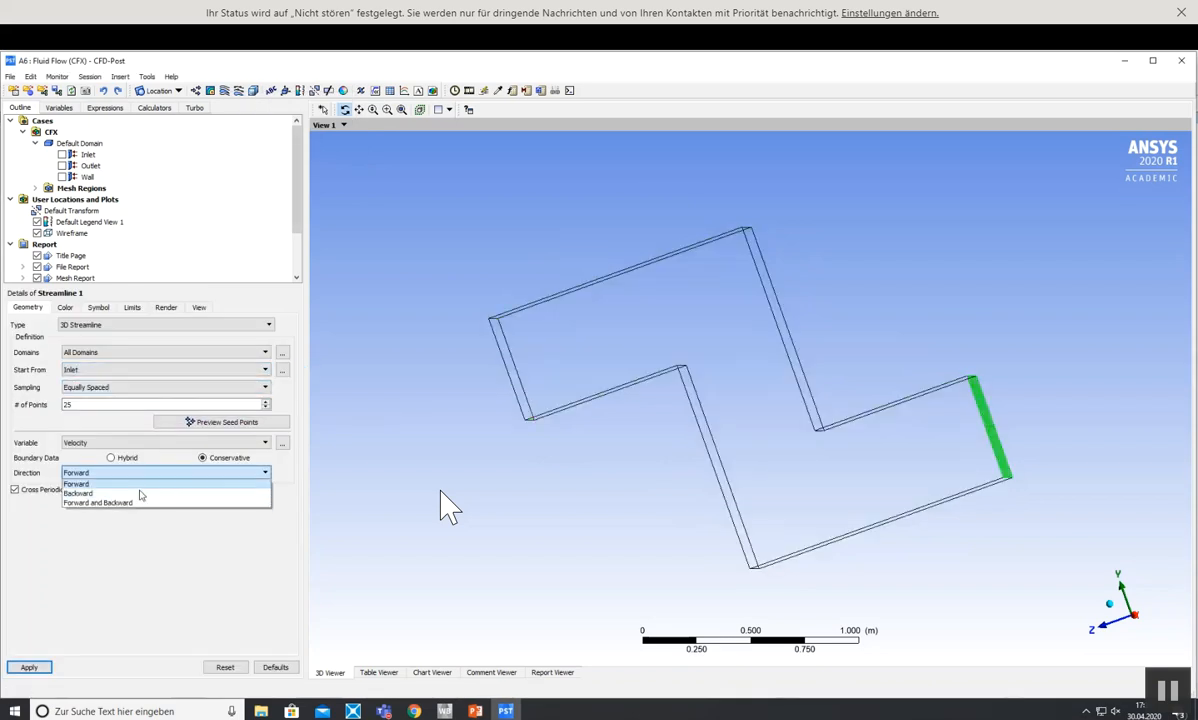
pyautogui.click(100, 502)
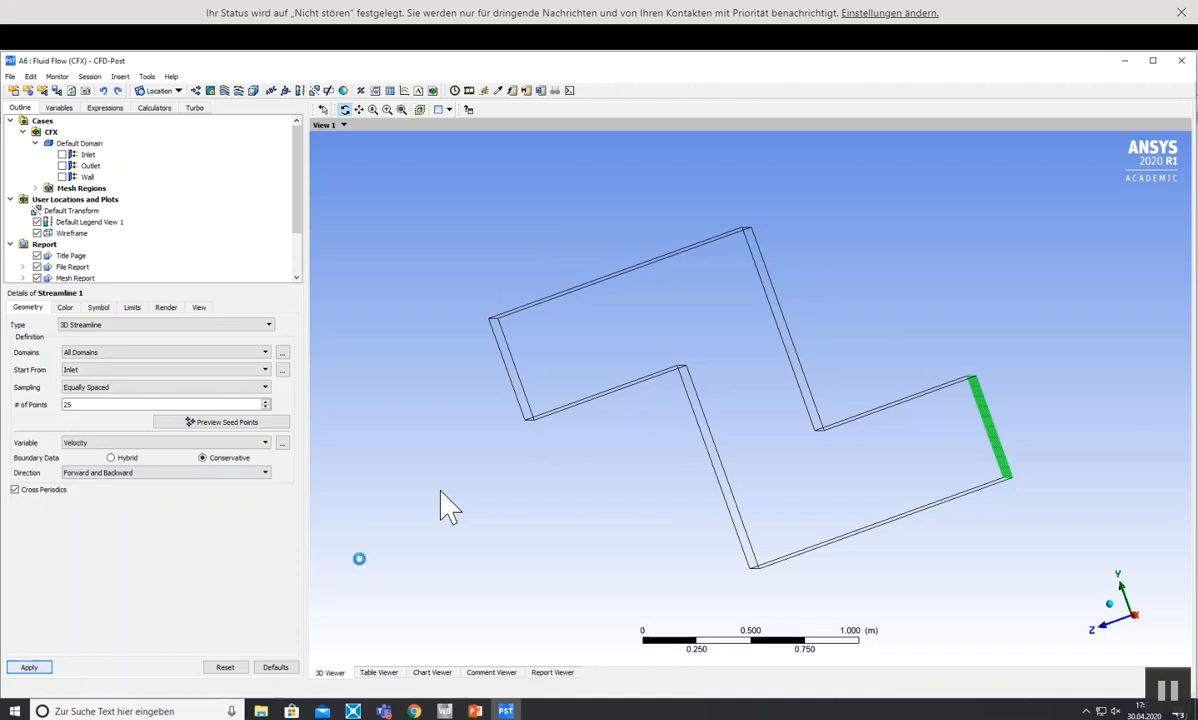
pyautogui.moveTo(621, 432); pyautogui.dragTo(770, 462)
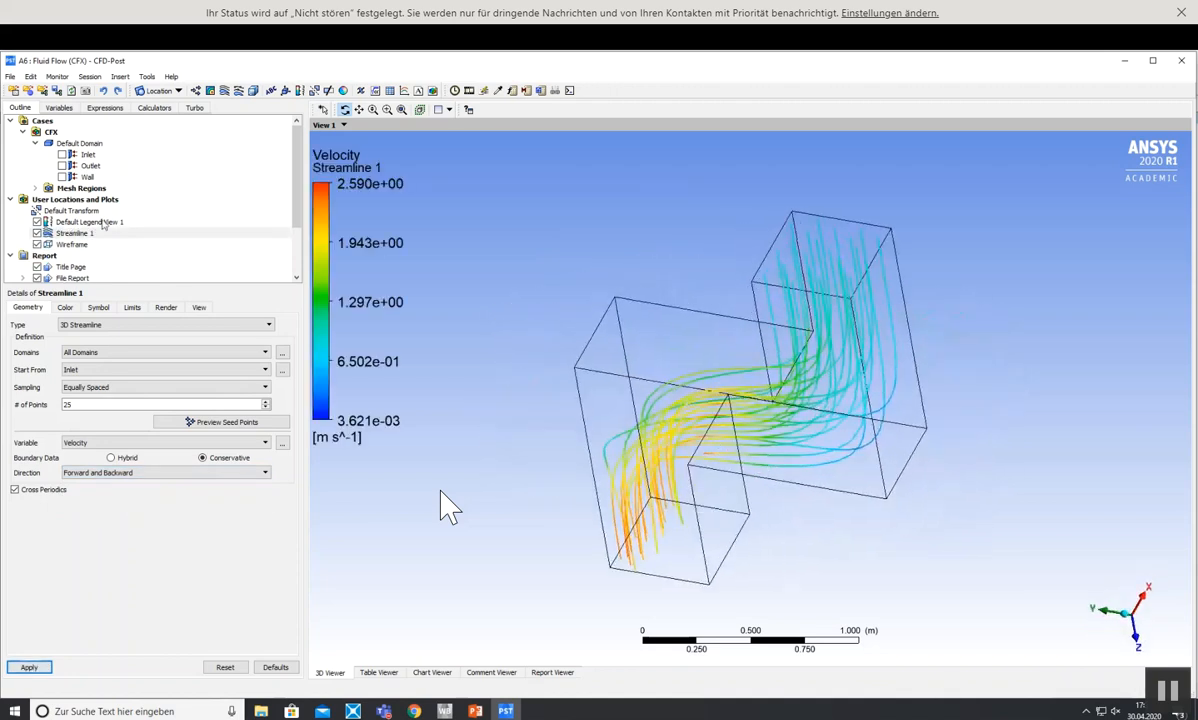
# - Set the number format of Default Legend View 1 to Fixed with a precision of 3
pyautogui.click(103, 223)
pyautogui.click(76, 307)
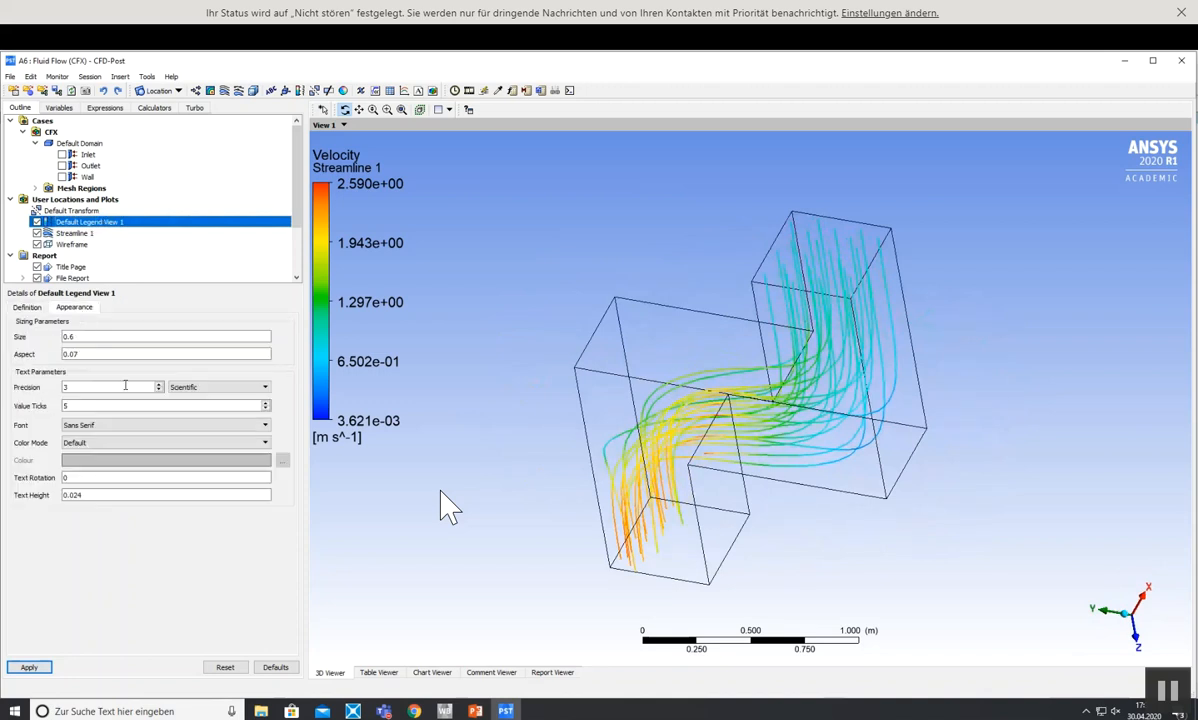
pyautogui.click(215, 387)
pyautogui.click(190, 403)
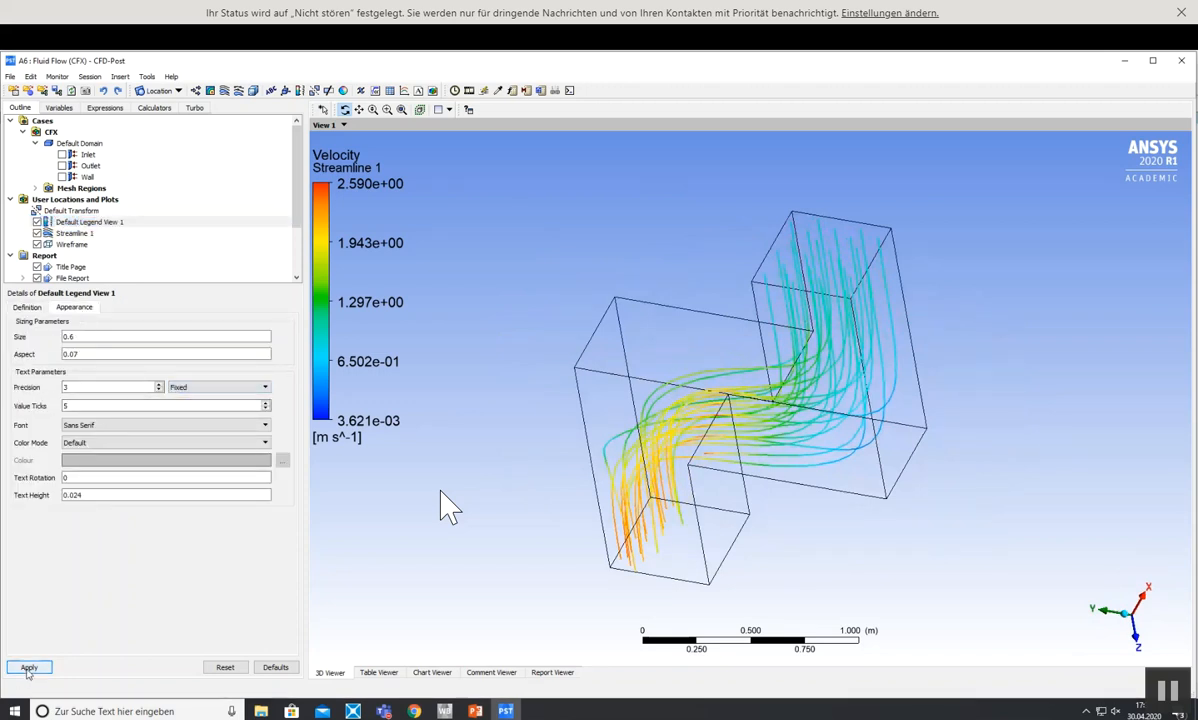
pyautogui.click(29, 668)
# - Display the Wall boundary in the 3D view and change its constant colour to white
pyautogui.moveTo(636, 368); pyautogui.dragTo(477, 349)
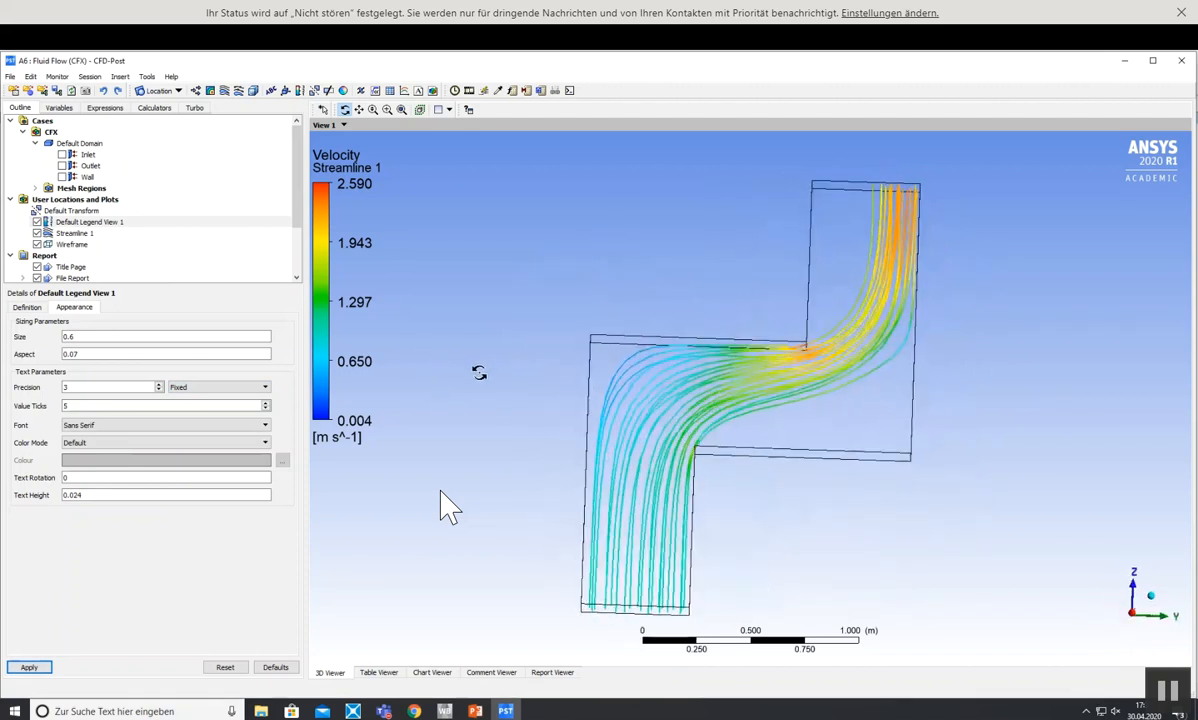
pyautogui.moveTo(848, 259); pyautogui.dragTo(655, 472)
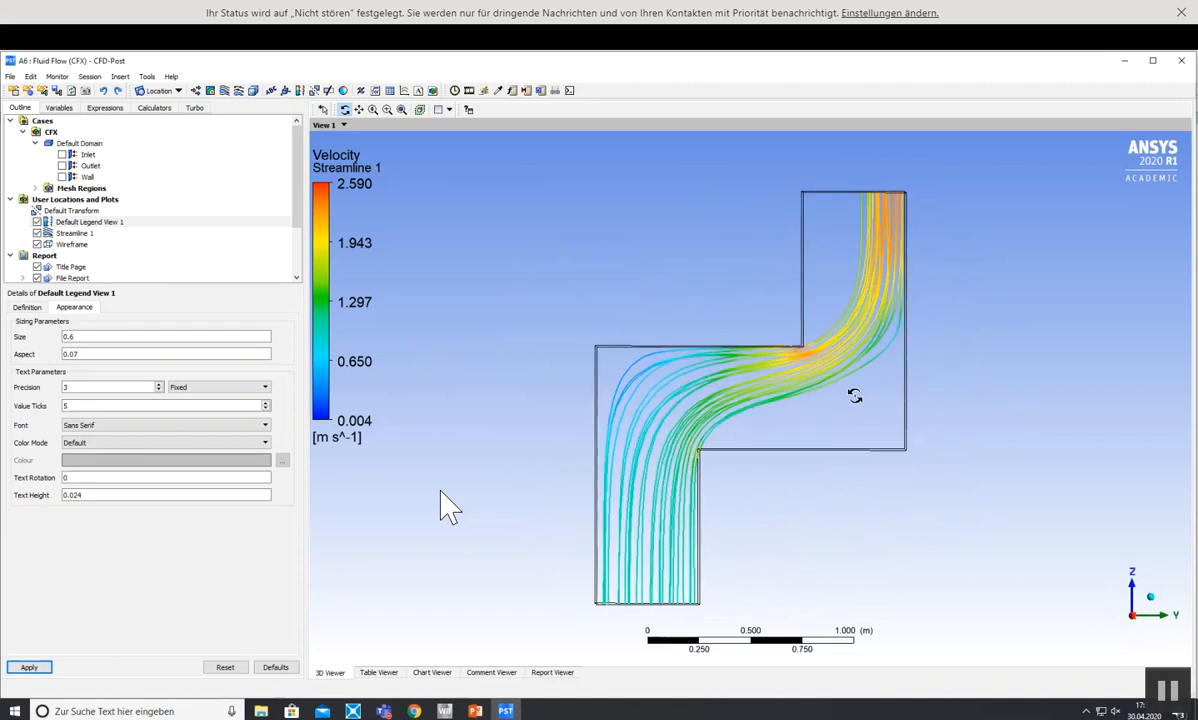
pyautogui.moveTo(852, 472); pyautogui.dragTo(832, 450)
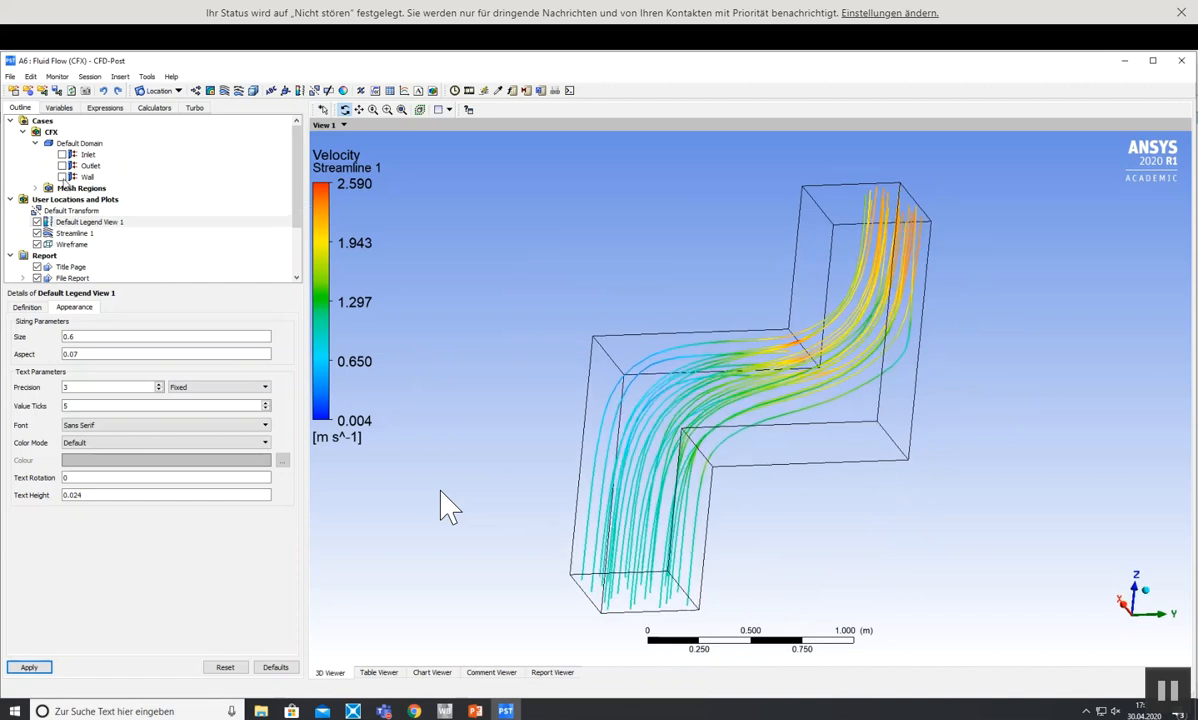
pyautogui.click(62, 176)
pyautogui.click(88, 177)
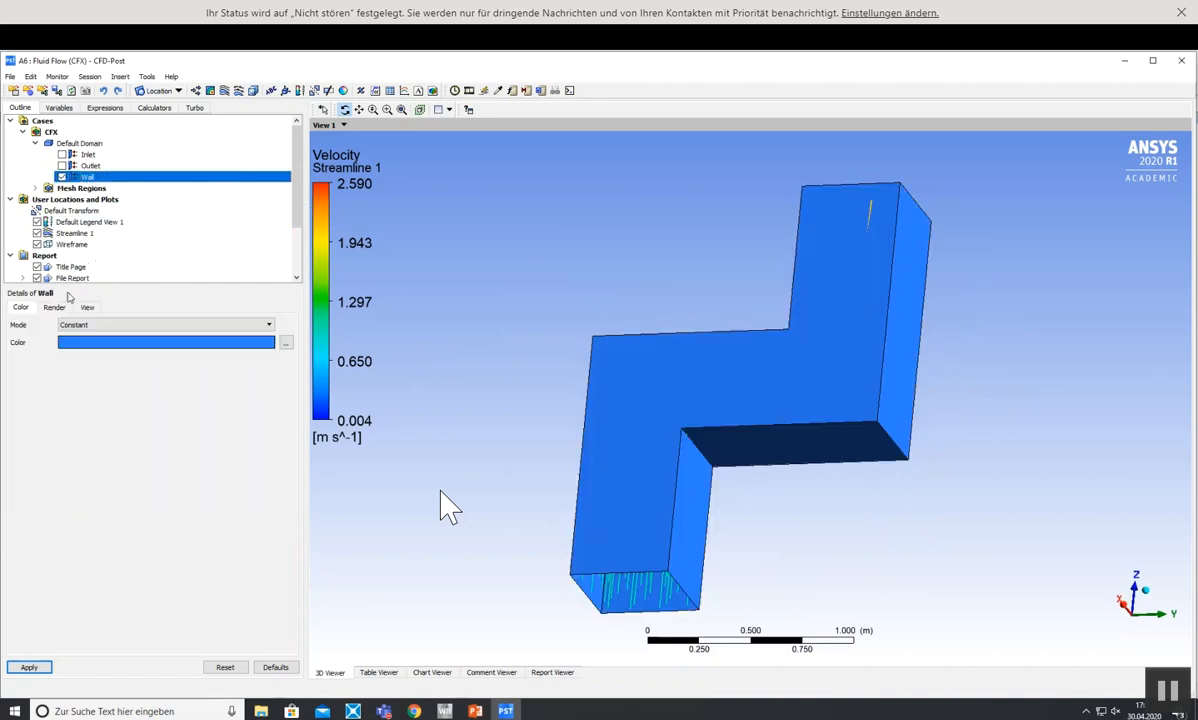
pyautogui.click(54, 307)
pyautogui.click(20, 307)
pyautogui.click(116, 343)
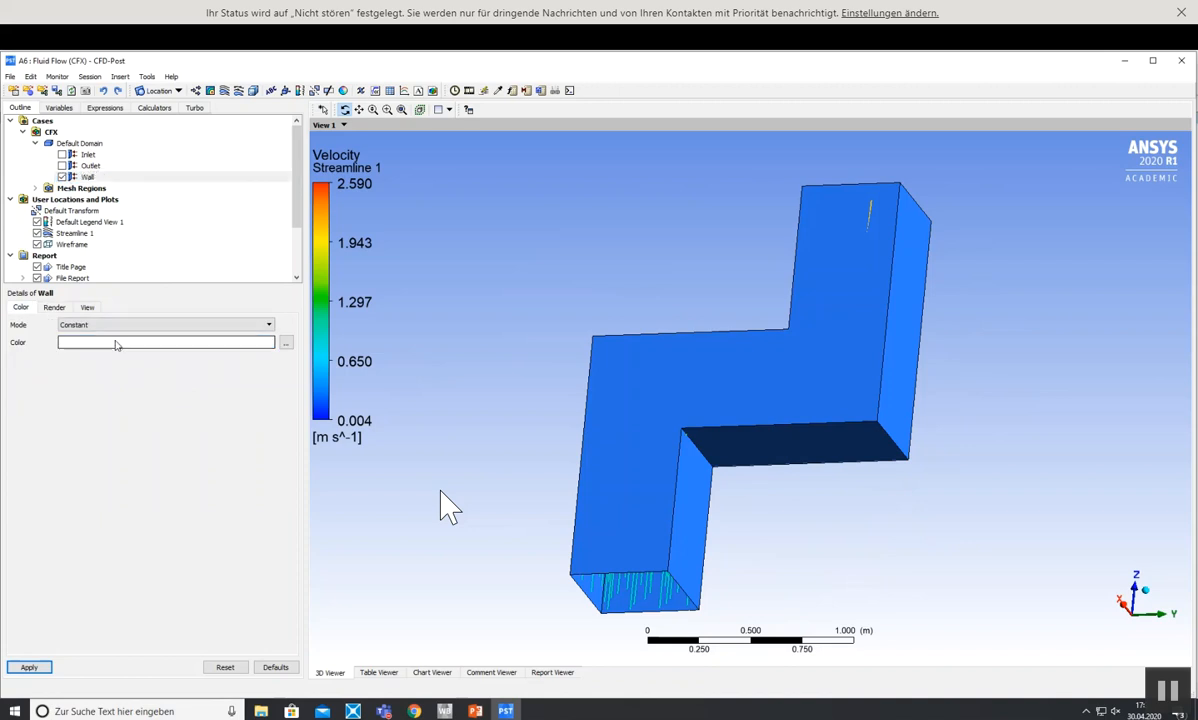
# - Apply the Wall's white colour, trying transparencies of 0.1 and 0.8 and settling on 0.7
pyautogui.click(54, 308)
pyautogui.doubleClick(80, 337)
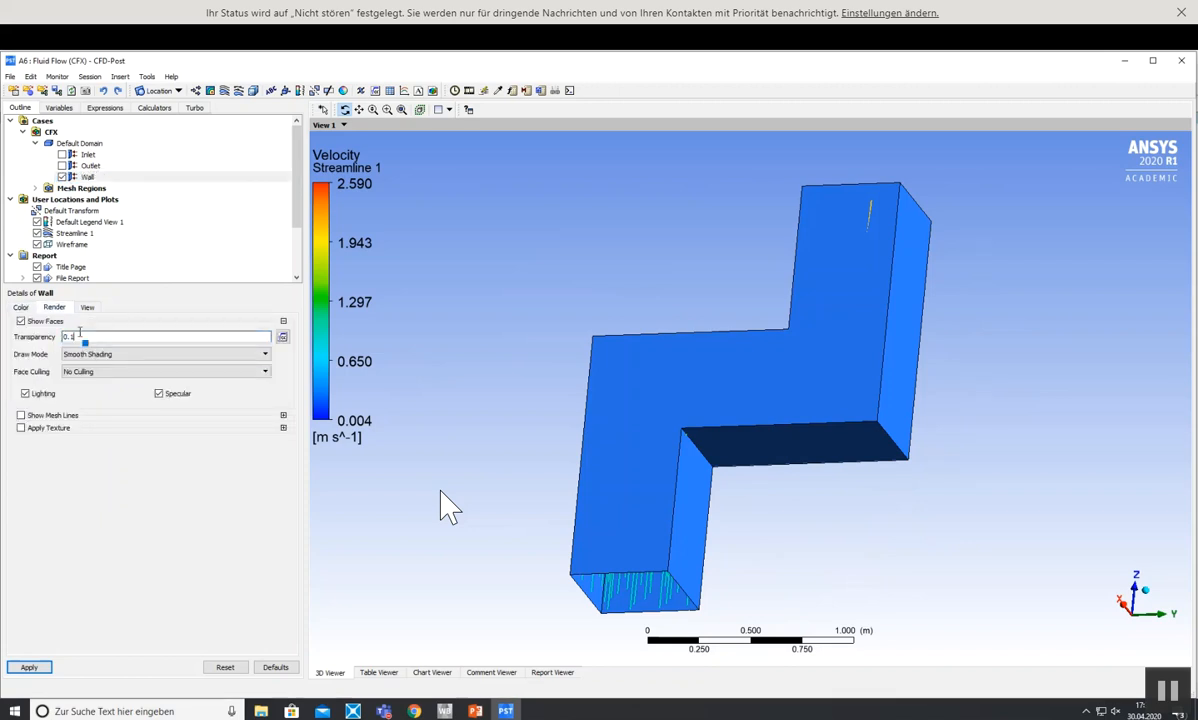
pyautogui.write('0.1')
pyautogui.click(32, 667)
pyautogui.doubleClick(85, 338)
pyautogui.write('0.8')
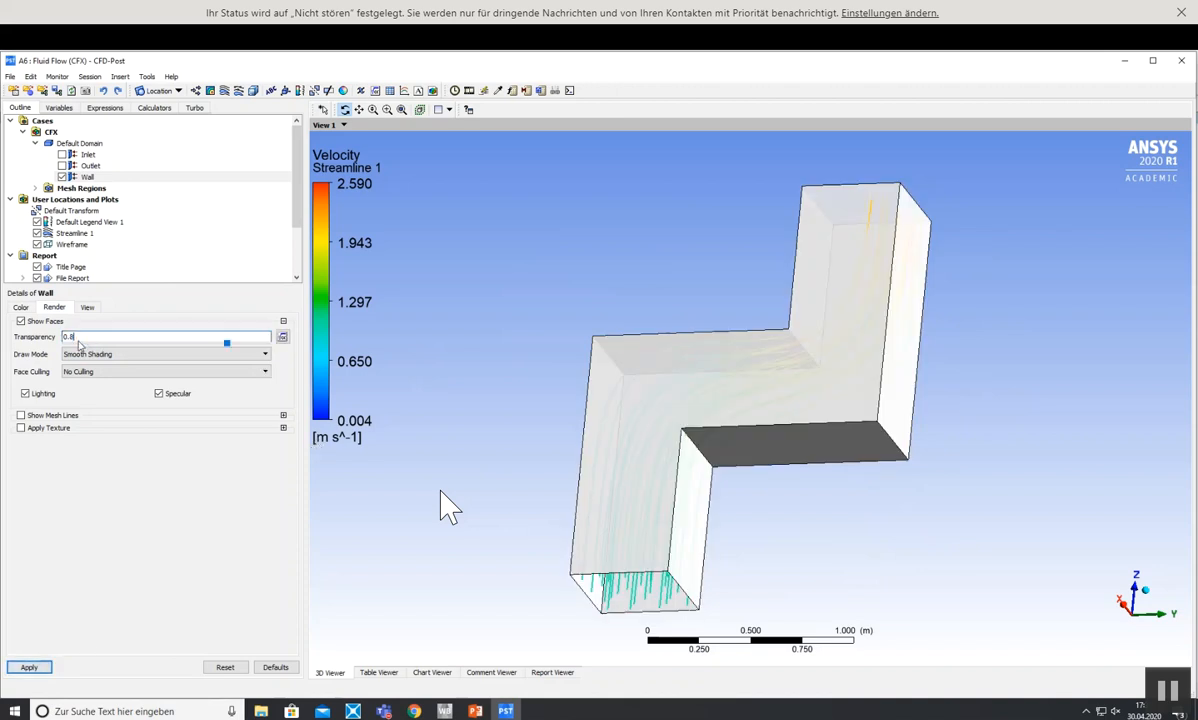
pyautogui.click(42, 664)
pyautogui.moveTo(548, 423); pyautogui.dragTo(595, 400)
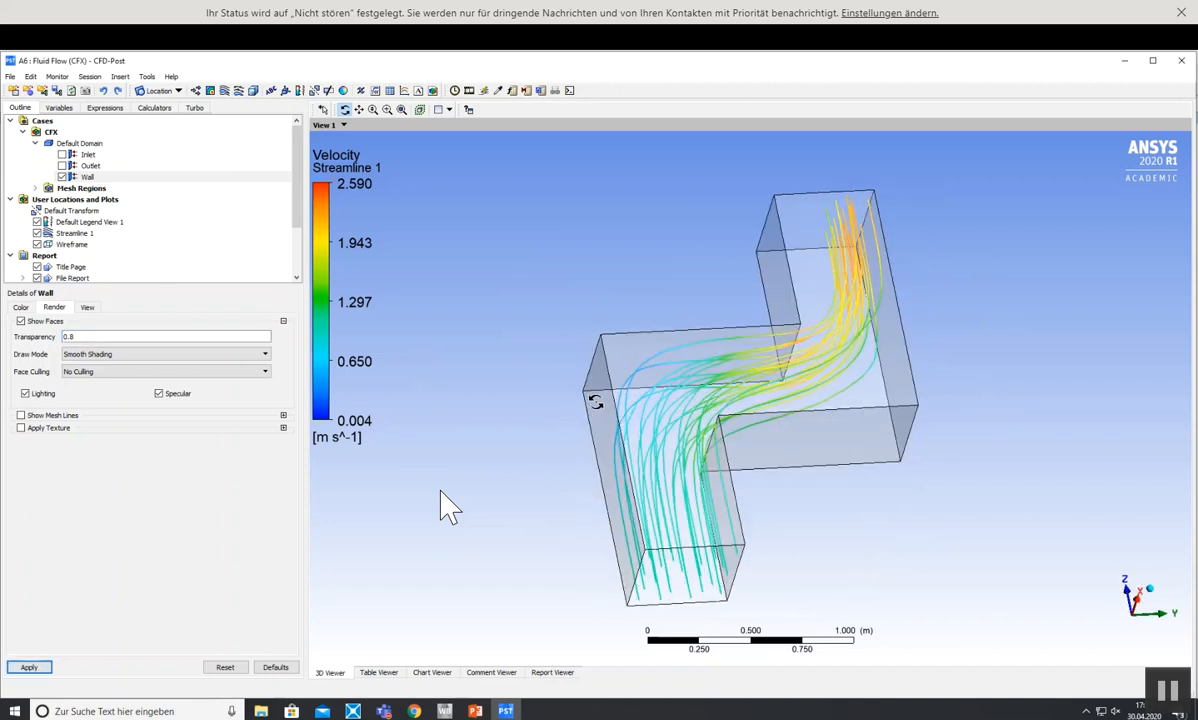
pyautogui.click(75, 336)
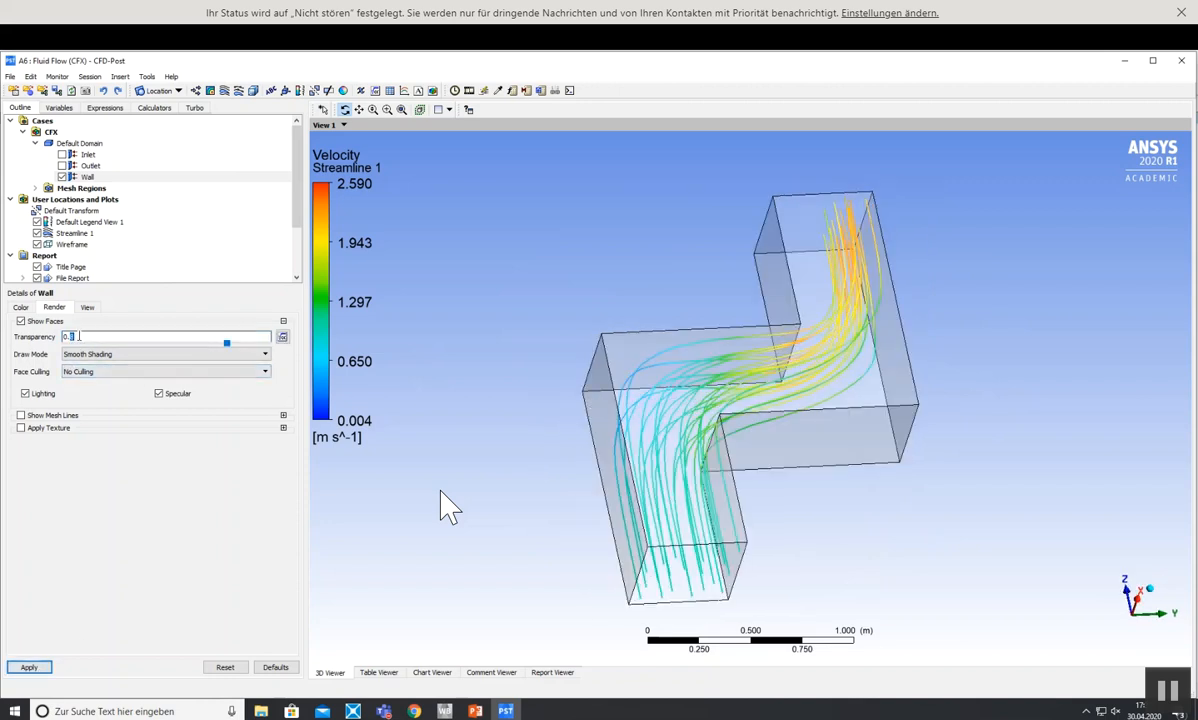
pyautogui.click(32, 668)
# - Capture a screenshot of the streamlines in the upright pipe and paste it into slide 2 of Pressure_Drop.pptx in PowerPoint
pyautogui.moveTo(543, 489); pyautogui.dragTo(699, 425)
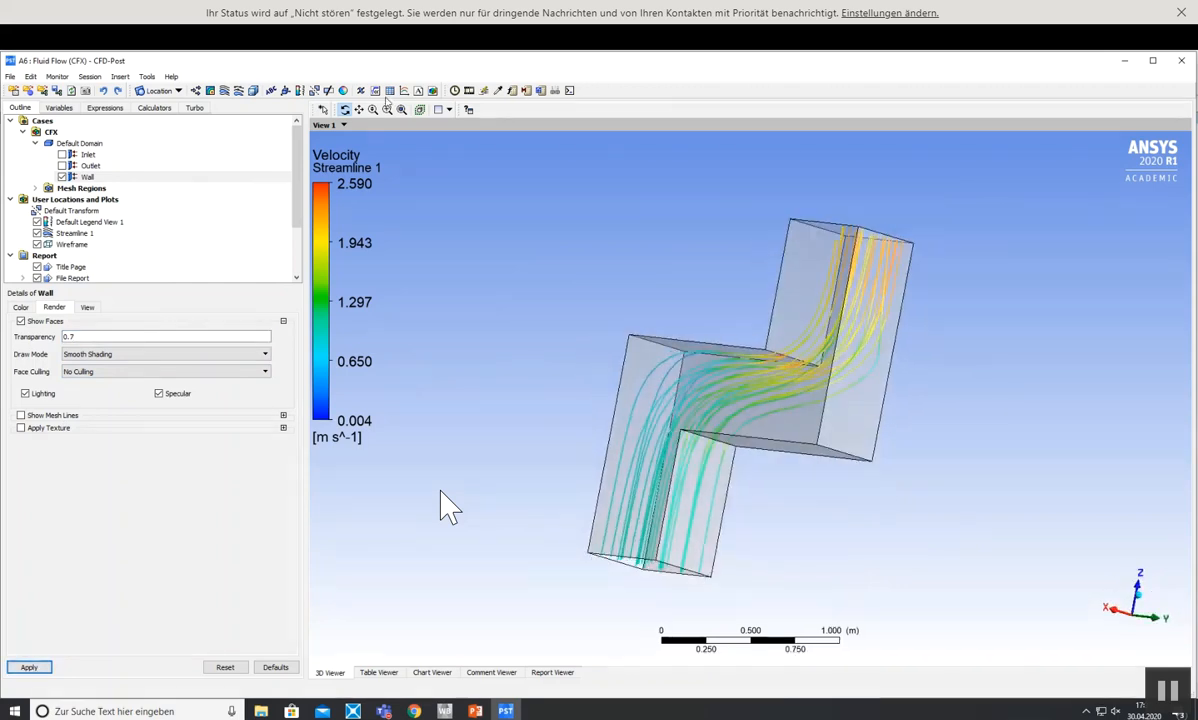
pyautogui.click(361, 112)
pyautogui.moveTo(752, 362); pyautogui.dragTo(610, 332)
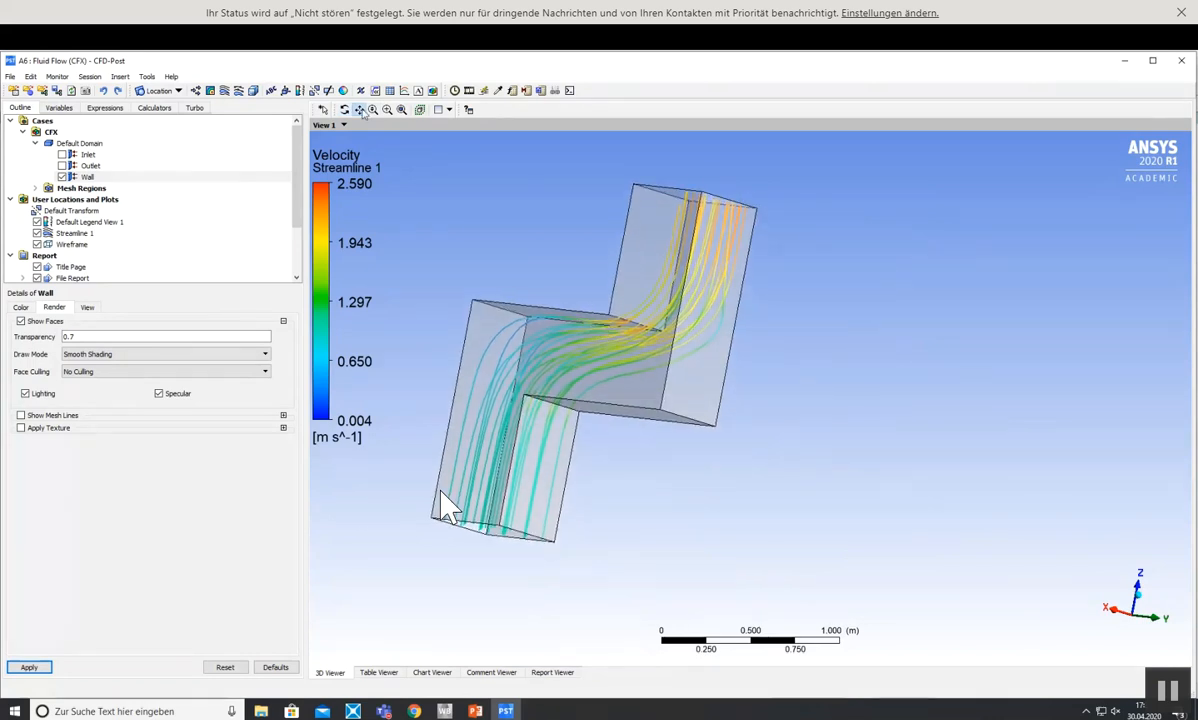
pyautogui.moveTo(538, 316); pyautogui.dragTo(601, 318)
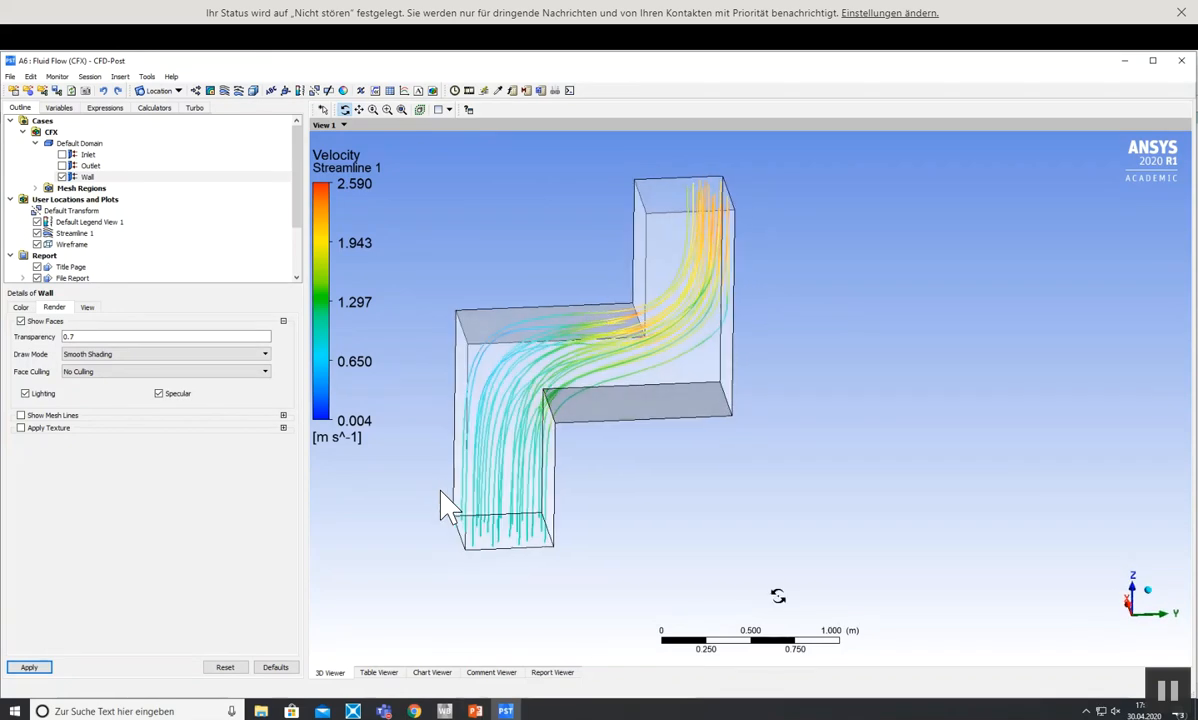
pyautogui.moveTo(477, 711)
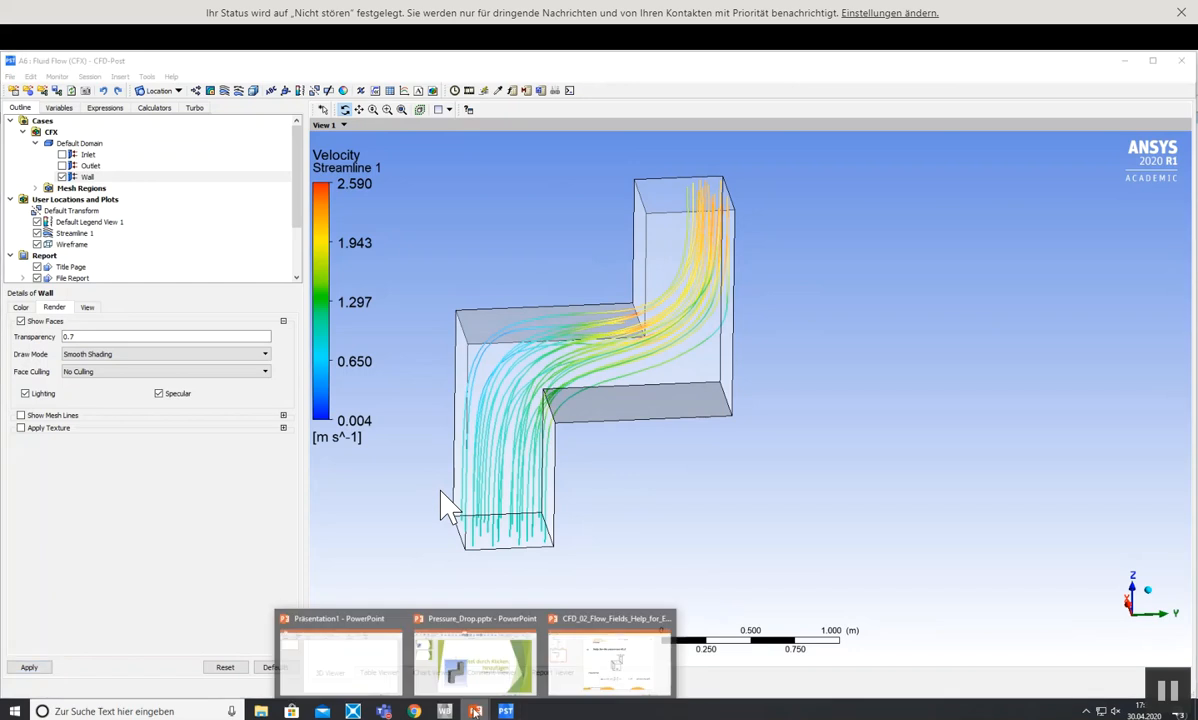
pyautogui.click(472, 610)
pyautogui.click(115, 307)
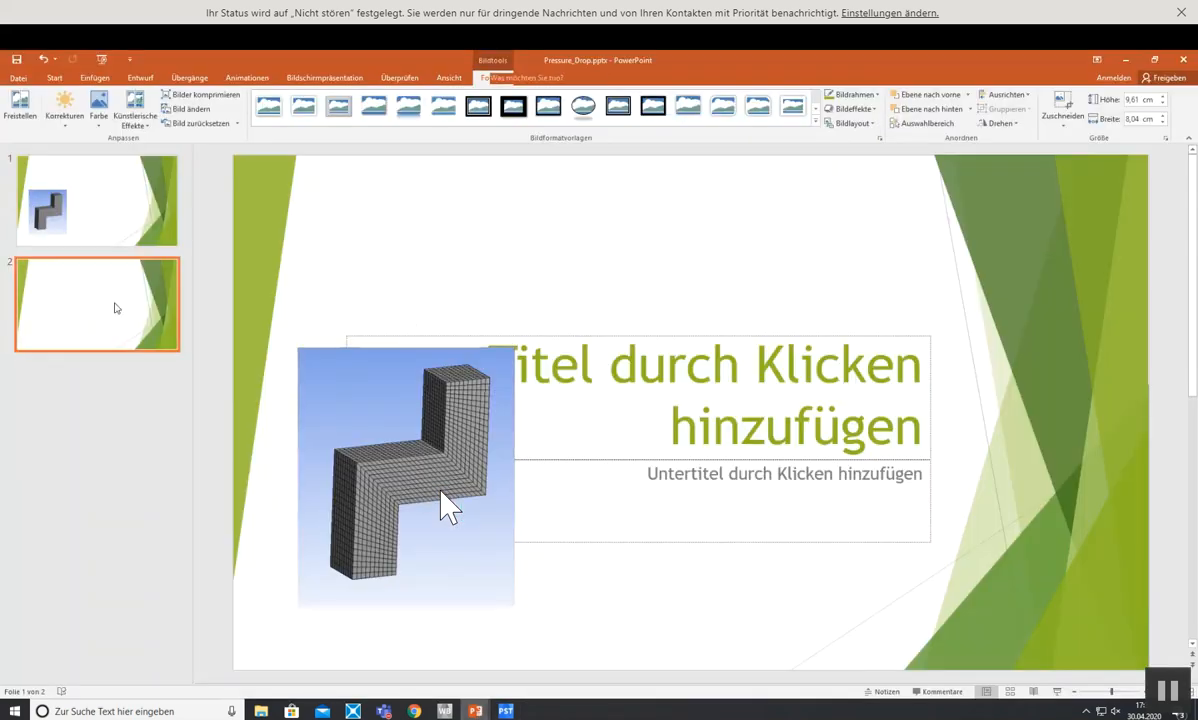
pyautogui.hotkey('ctrl', 'v')
# - Scale the pasted screenshot on slide 2 down to about 17.58 cm high by 31.25 cm wide and reposition it
pyautogui.moveTo(364, 467); pyautogui.dragTo(196, 572)
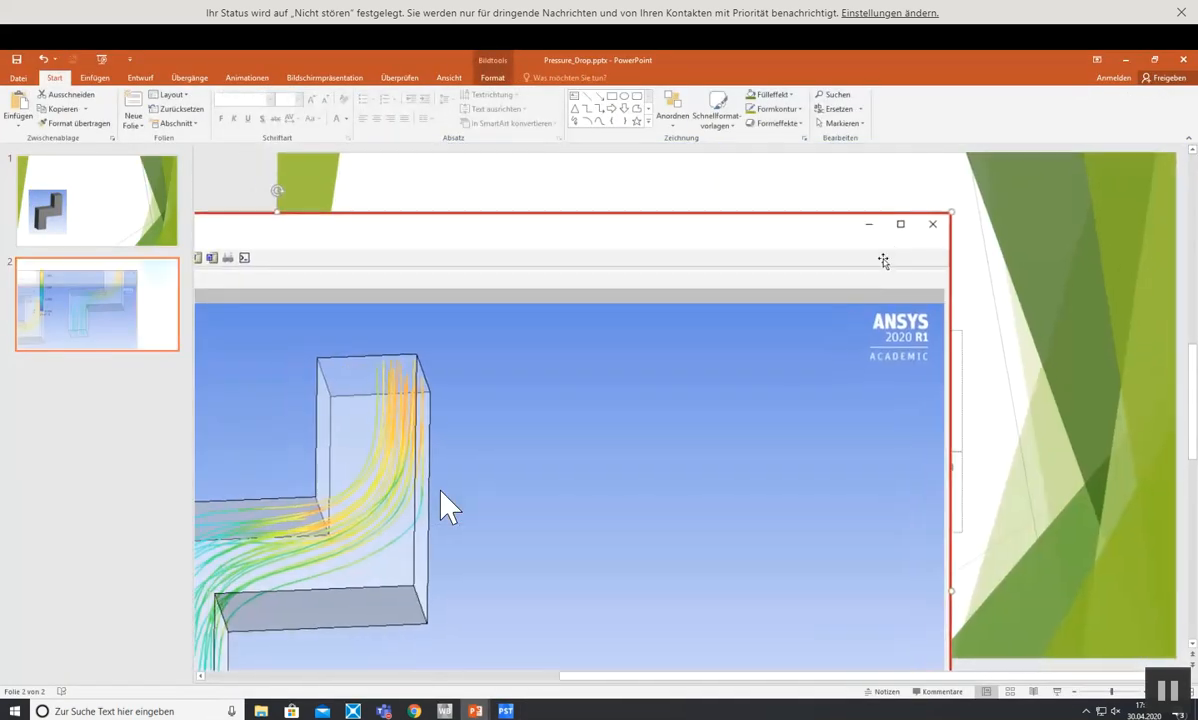
pyautogui.moveTo(954, 213); pyautogui.dragTo(433, 503)
pyautogui.moveTo(320, 600); pyautogui.dragTo(850, 309)
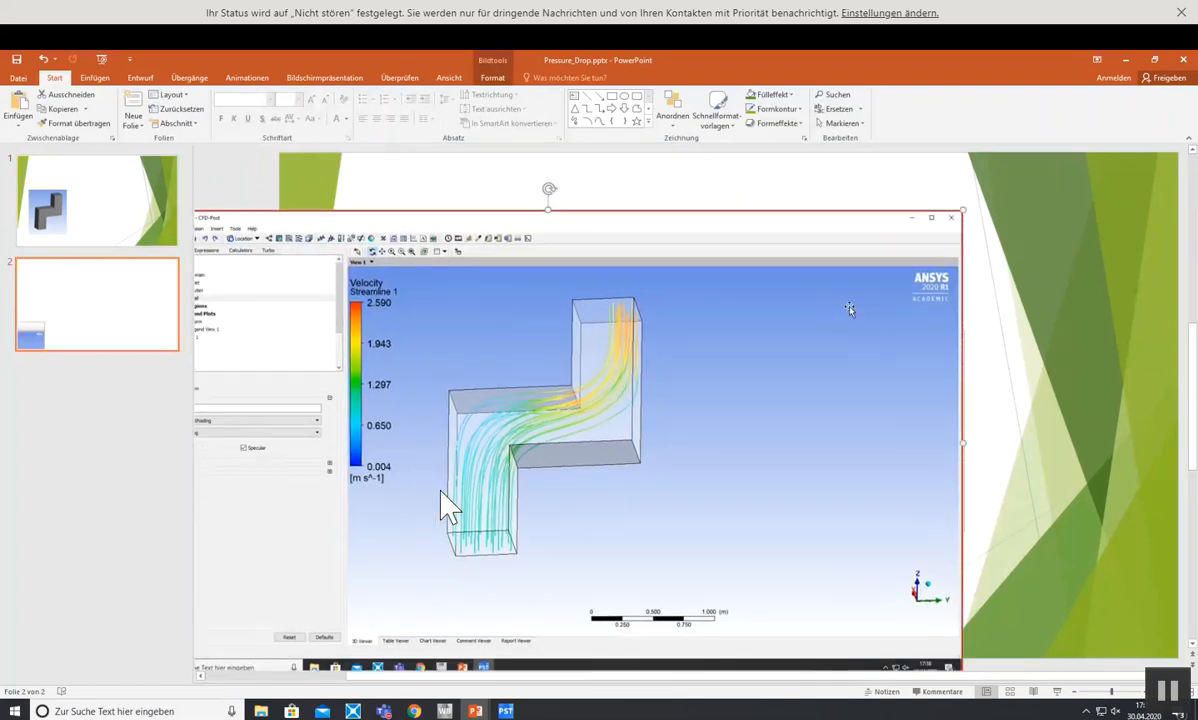
# - Crop the slide 2 screenshot above and to the right of the pipe to about 15.3 cm by 19.82 cm, and move it fully into view
pyautogui.click(494, 79)
pyautogui.click(1062, 105)
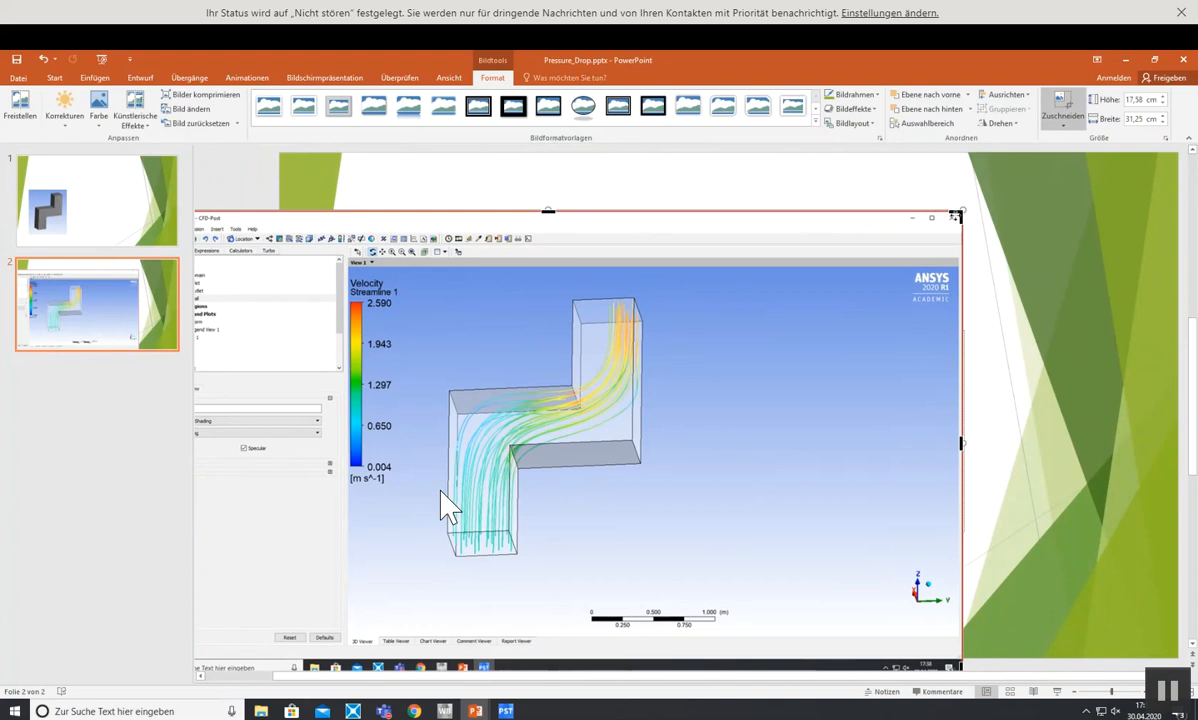
pyautogui.moveTo(950, 215); pyautogui.dragTo(657, 272)
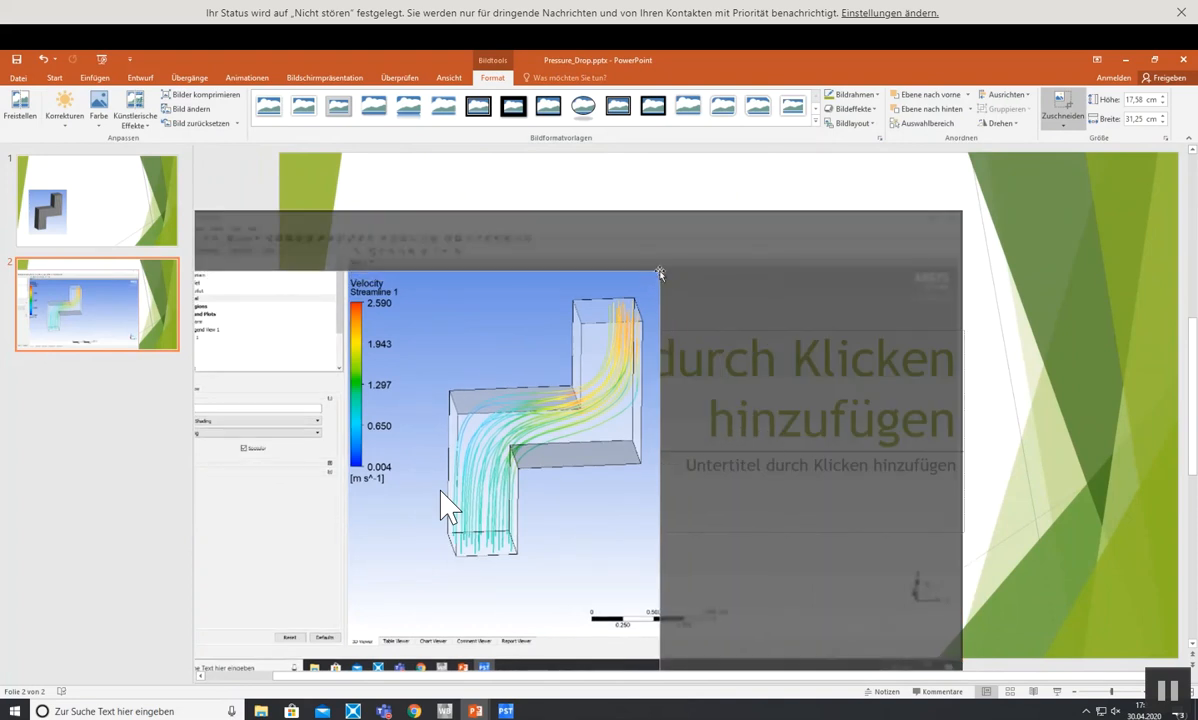
pyautogui.click(706, 187)
pyautogui.moveTo(413, 457); pyautogui.dragTo(695, 325)
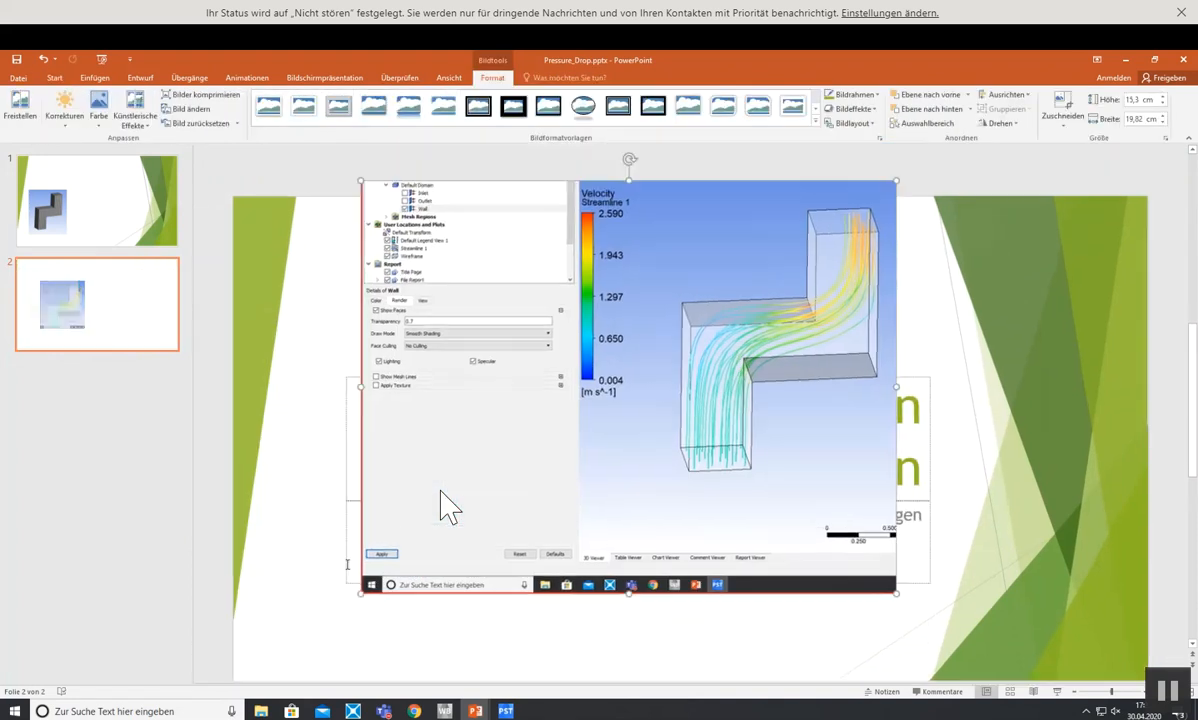
# - Crop away the screenshot's side panel and taskbar, leaving only the velocity legend and pipe, and place the picture on the left half of slide 2
pyautogui.click(1062, 107)
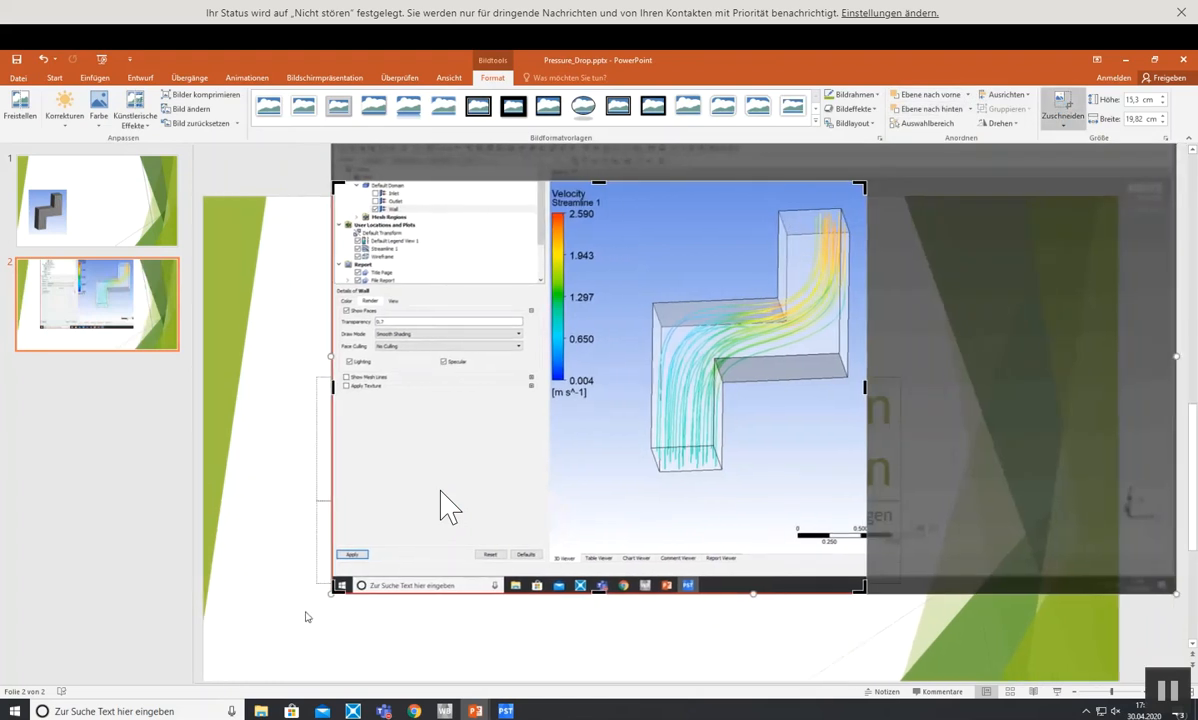
pyautogui.moveTo(331, 588); pyautogui.dragTo(579, 449)
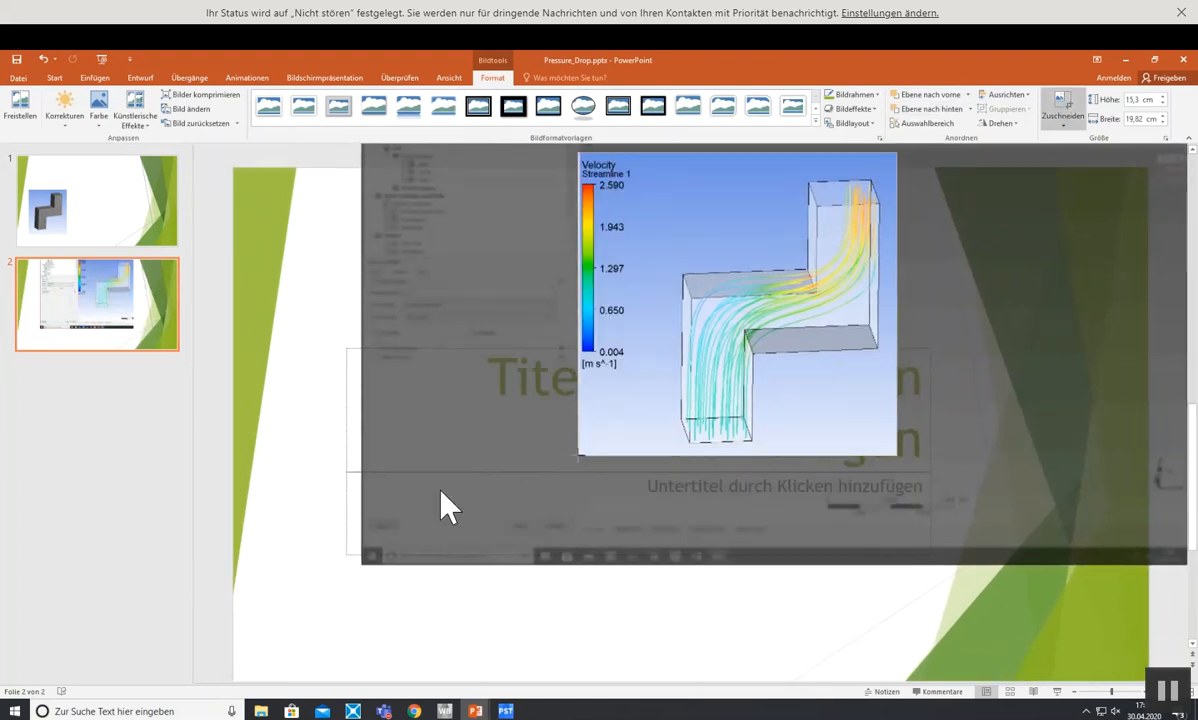
pyautogui.click(283, 413)
pyautogui.moveTo(774, 292); pyautogui.dragTo(464, 420)
pyautogui.click(117, 214)
pyautogui.click(120, 318)
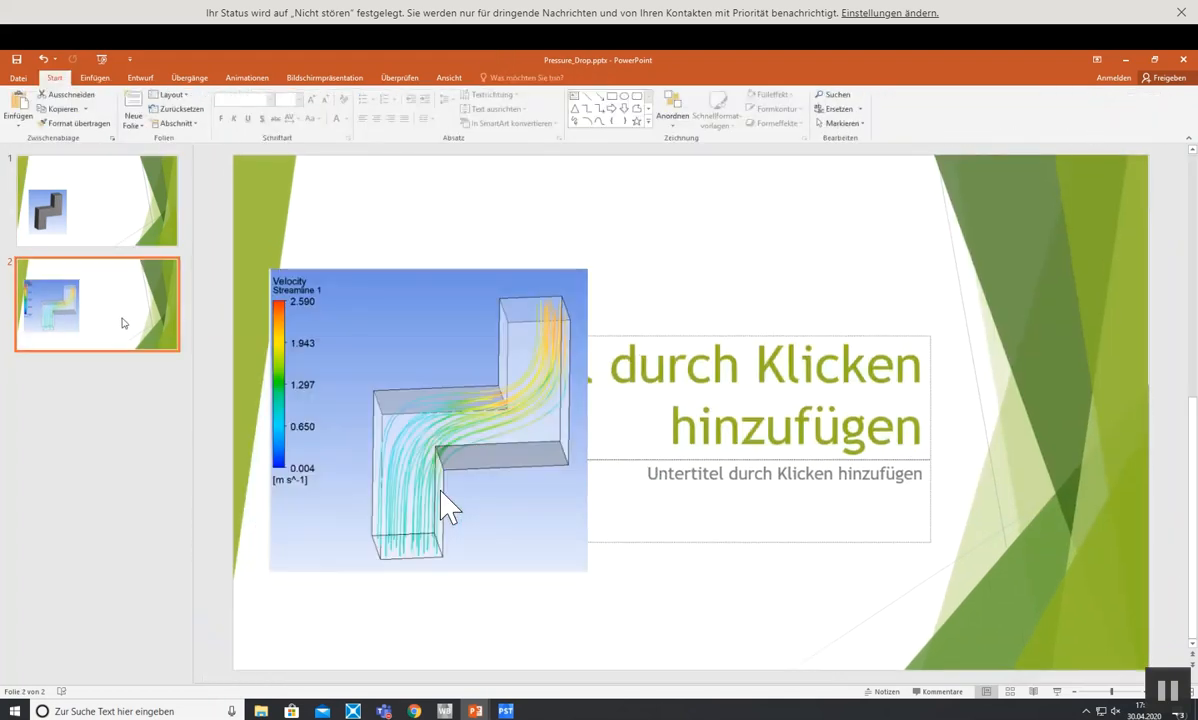
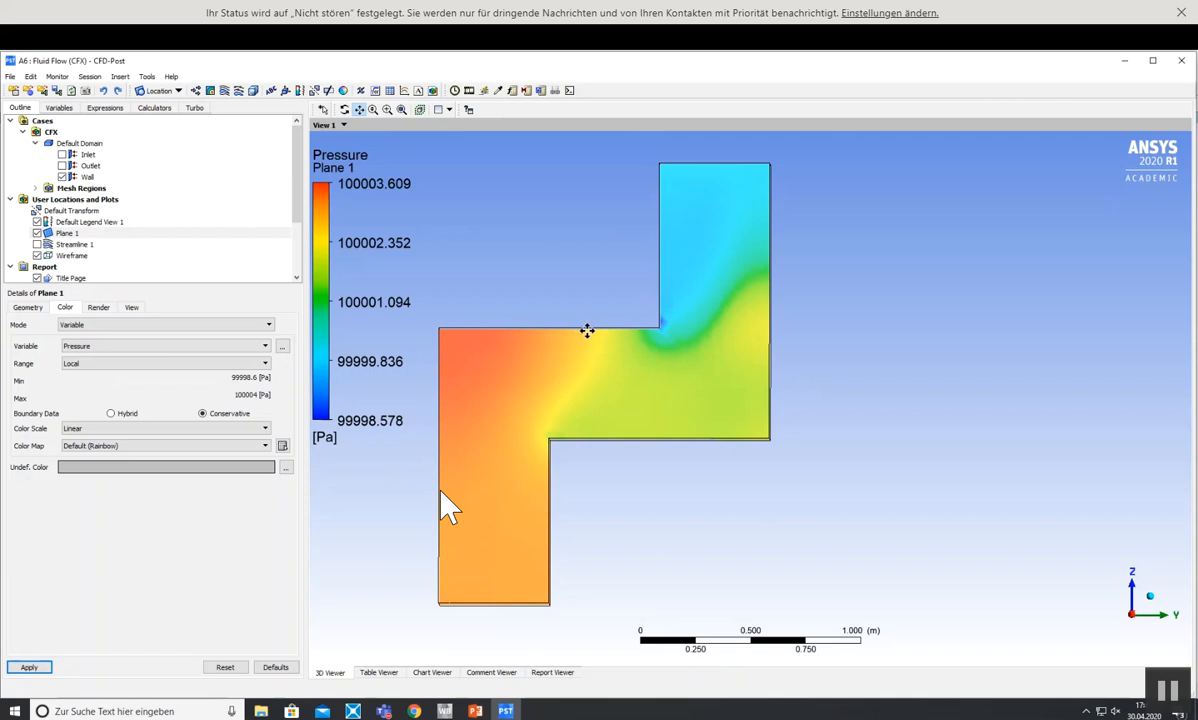
# - Pick the Wall at the pipe's lower end in the Plane 1 pressure plot and change the picking mode to Box Select
pyautogui.moveTo(781, 369); pyautogui.dragTo(769, 376)
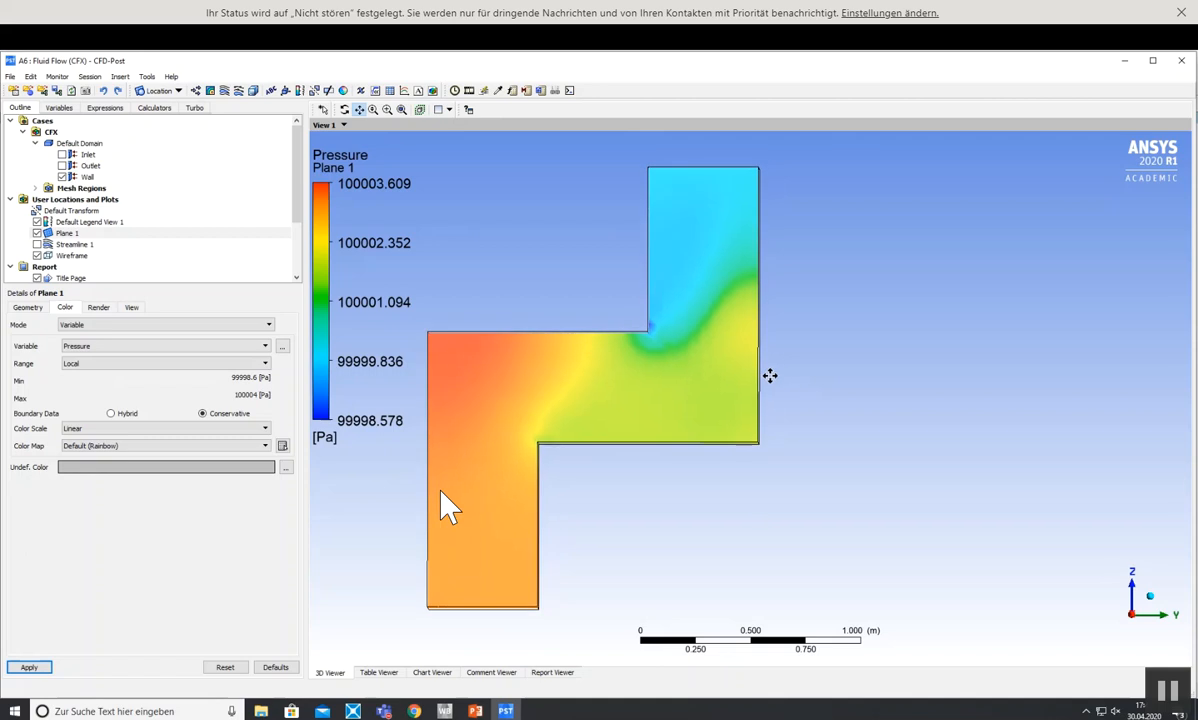
pyautogui.click(322, 110)
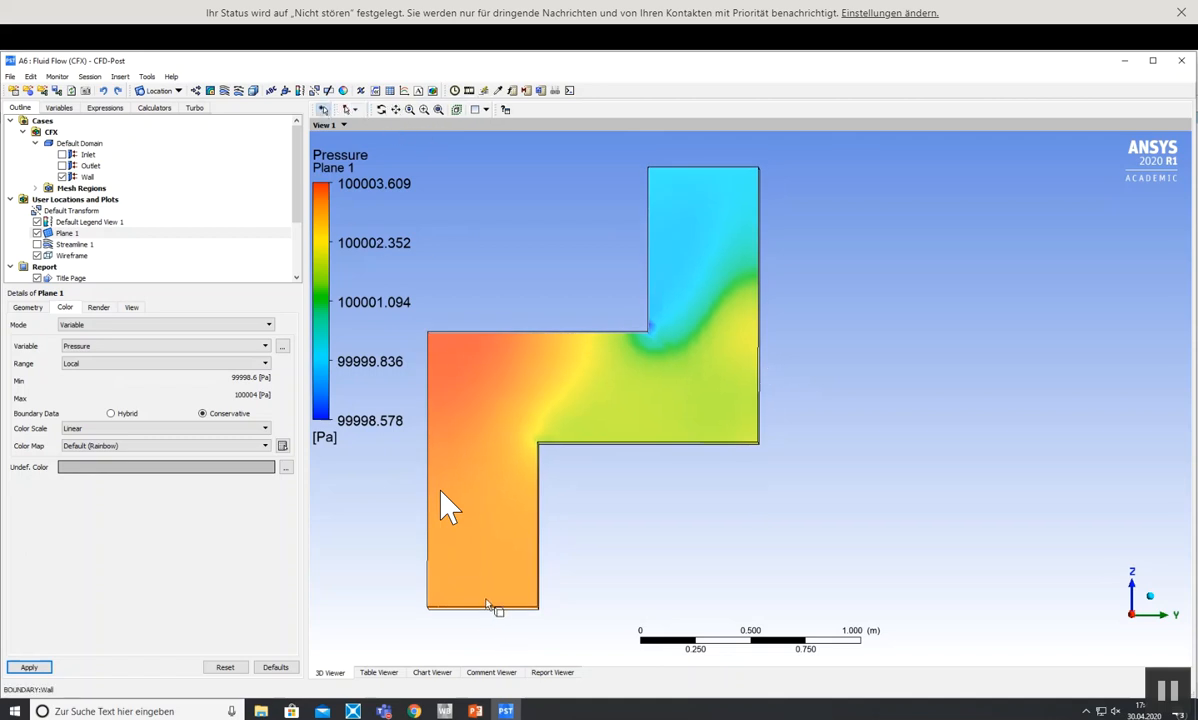
pyautogui.click(487, 602)
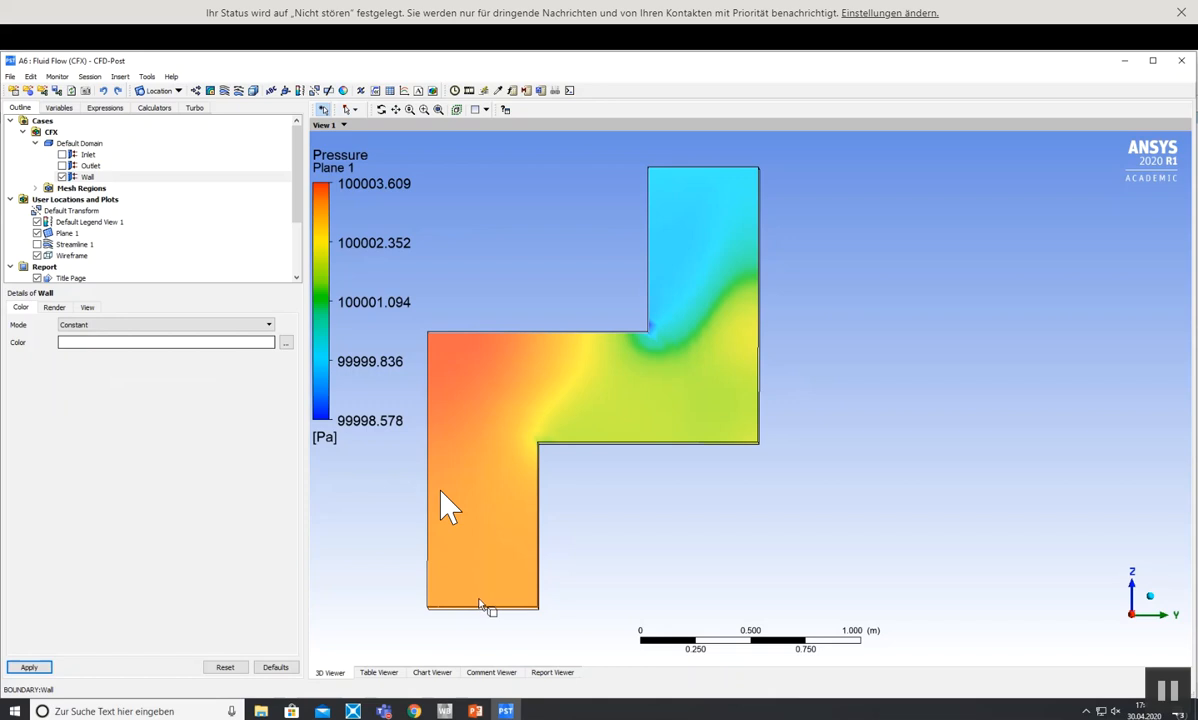
pyautogui.click(356, 110)
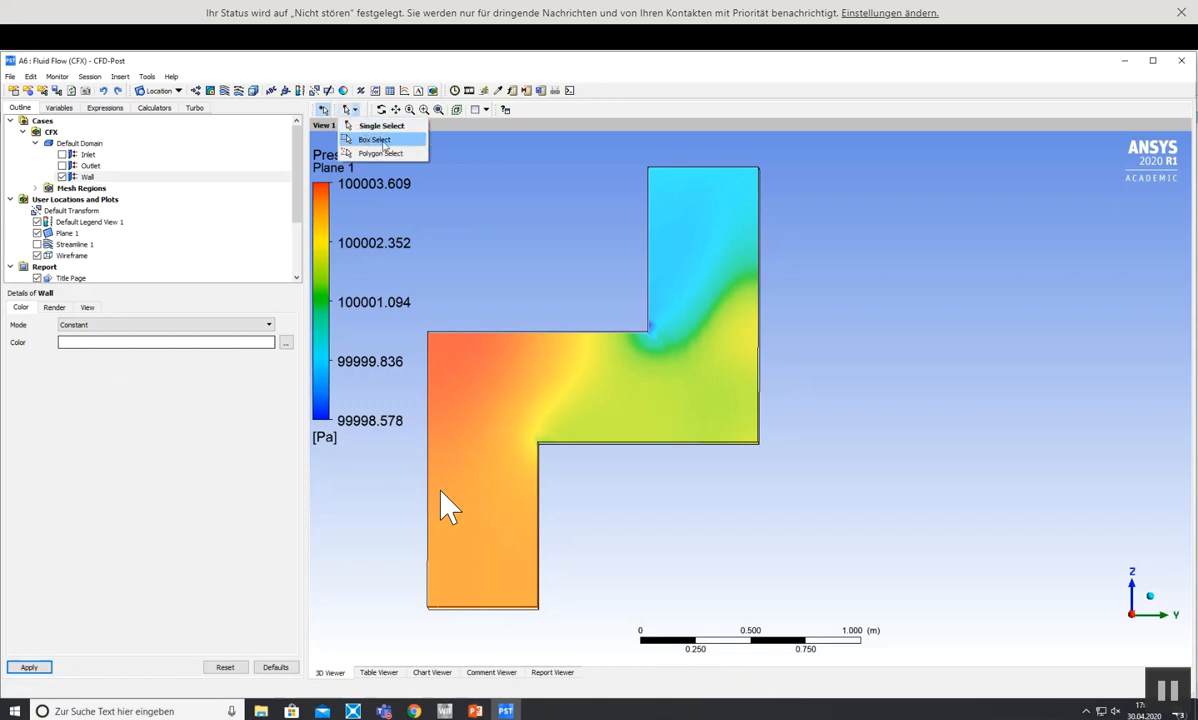
pyautogui.click(376, 140)
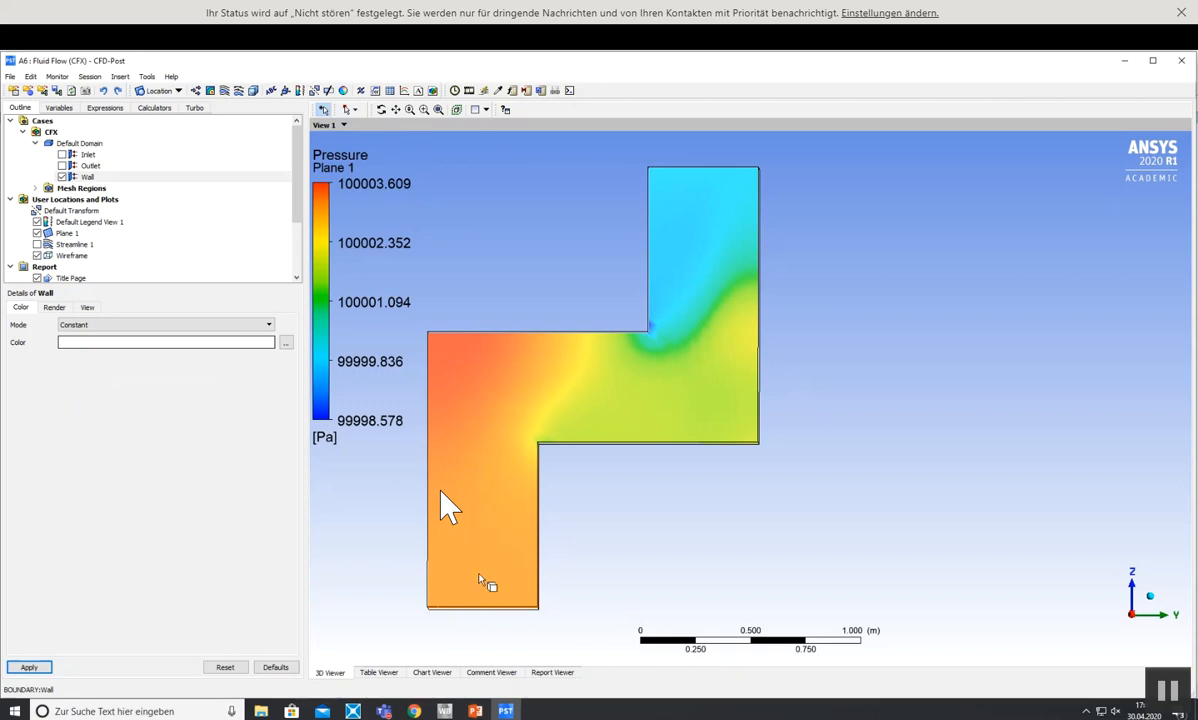
# - Open the Probe tool for reading Pressure values on the Plane 1 plot
pyautogui.click(498, 91)
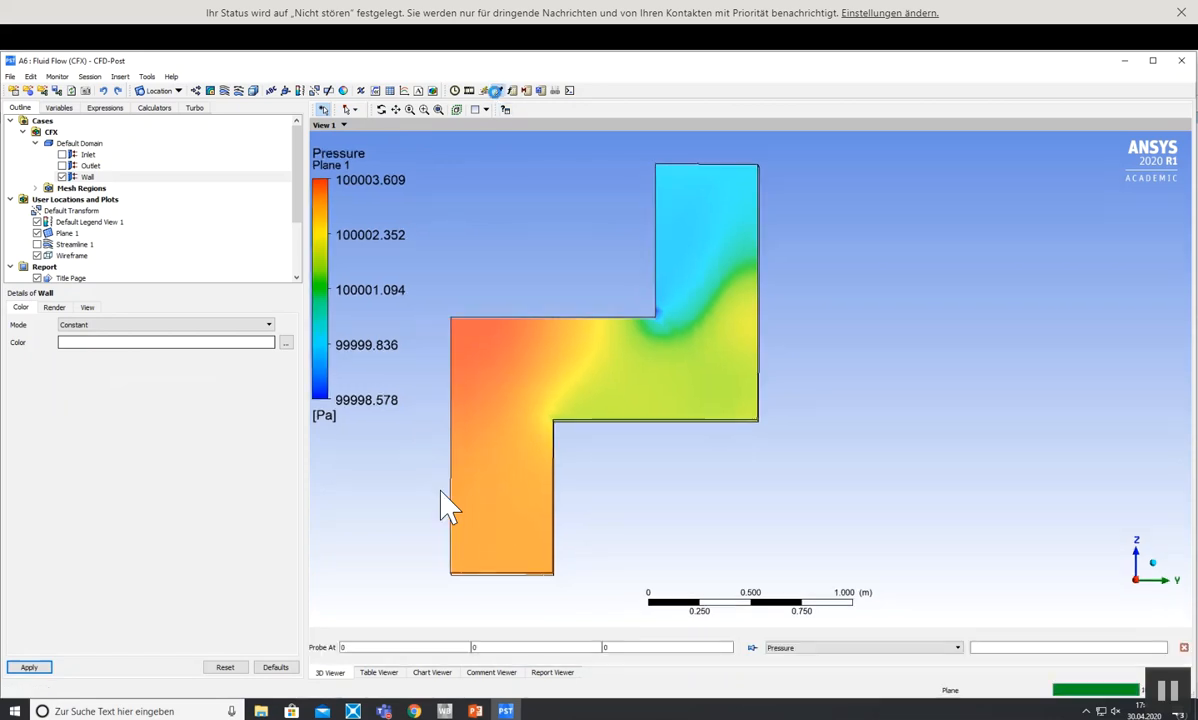
# - Probe the pressure on the plane near the pipe's lower inlet end and near its upper outlet end
pyautogui.click(499, 561)
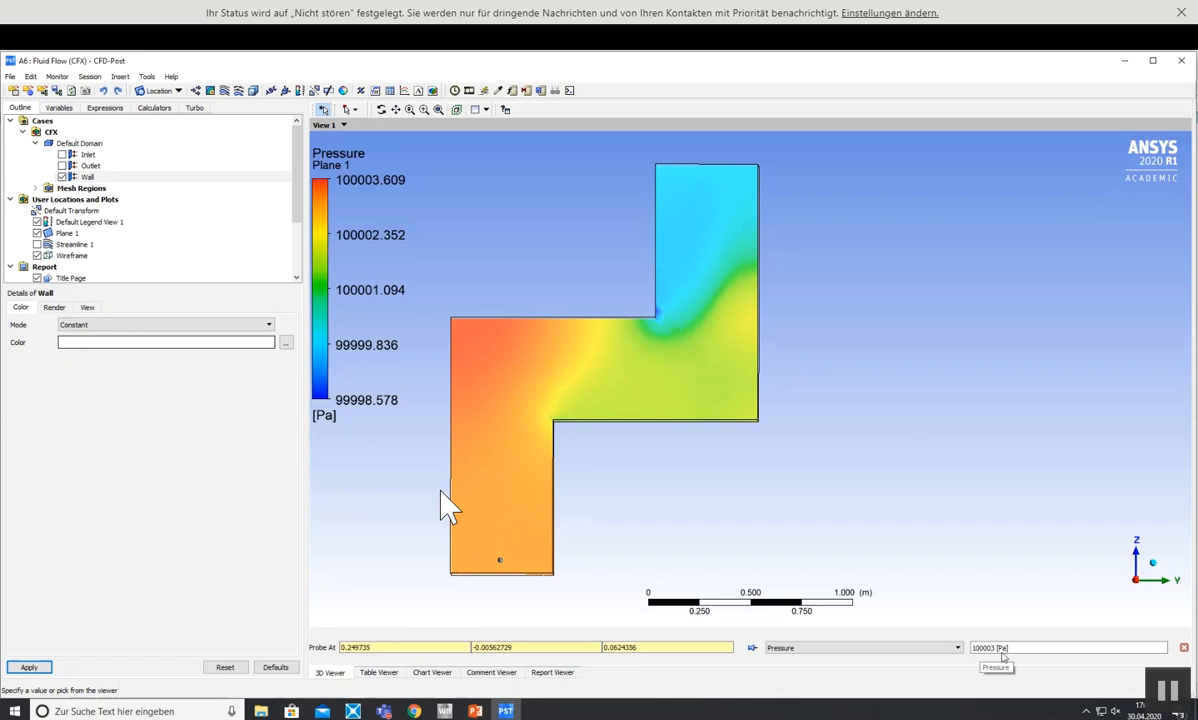
pyautogui.click(713, 176)
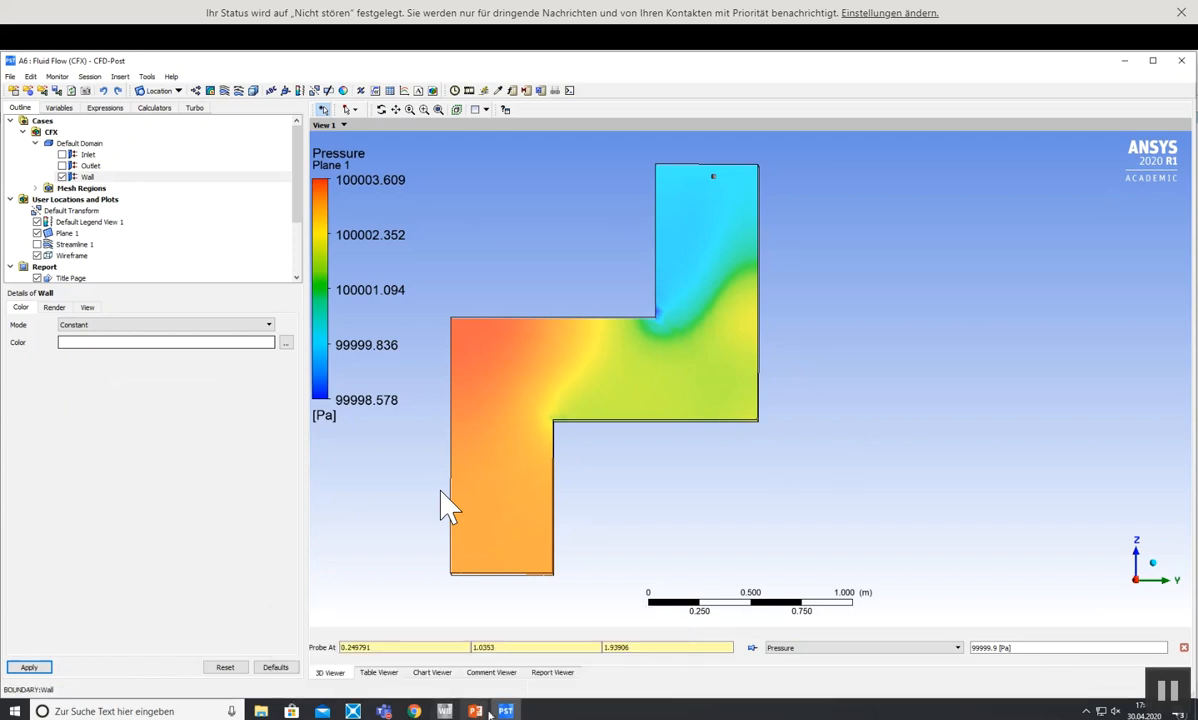
# - Switch to Workbench and try to open the Setup of the Fluid Flow (CFX) system in CFX-Pre
pyautogui.moveTo(481, 712)
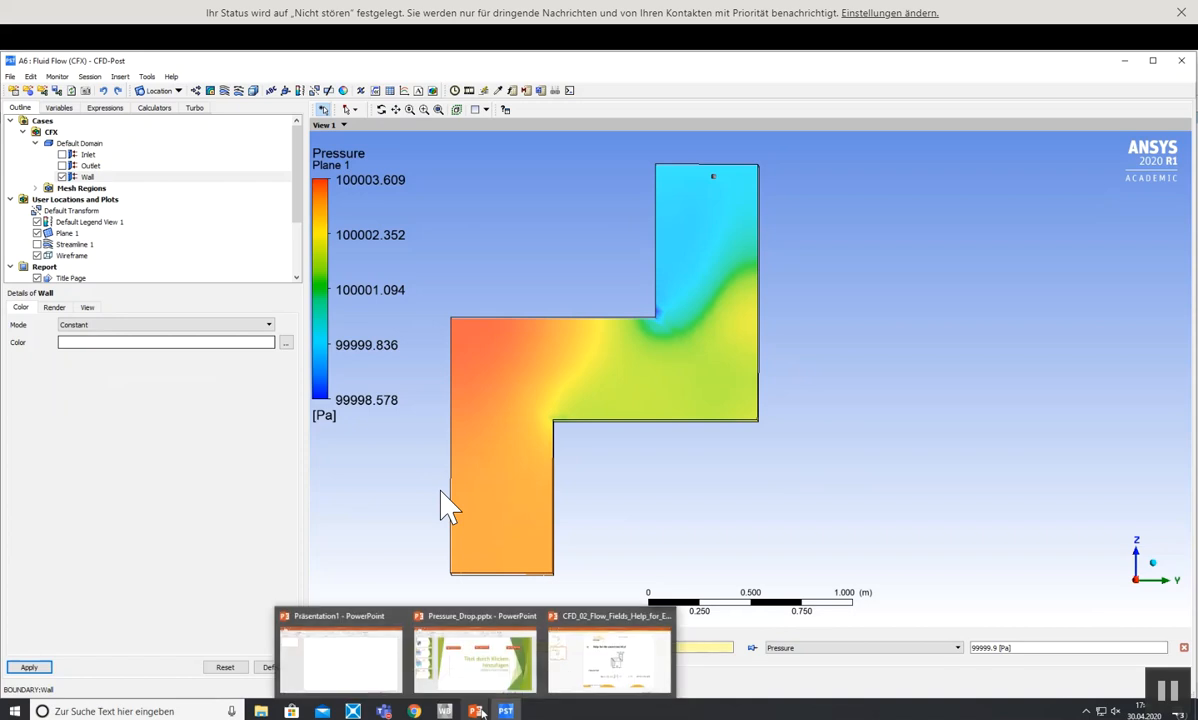
pyautogui.click(444, 711)
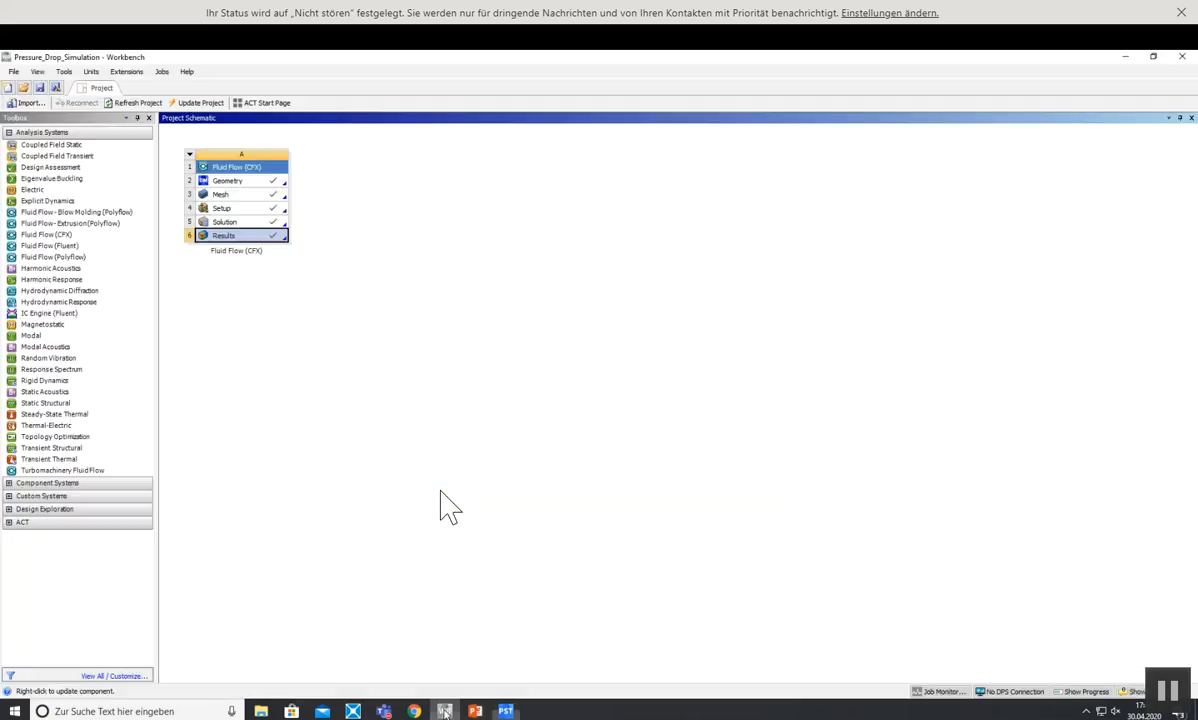
pyautogui.rightClick(238, 207)
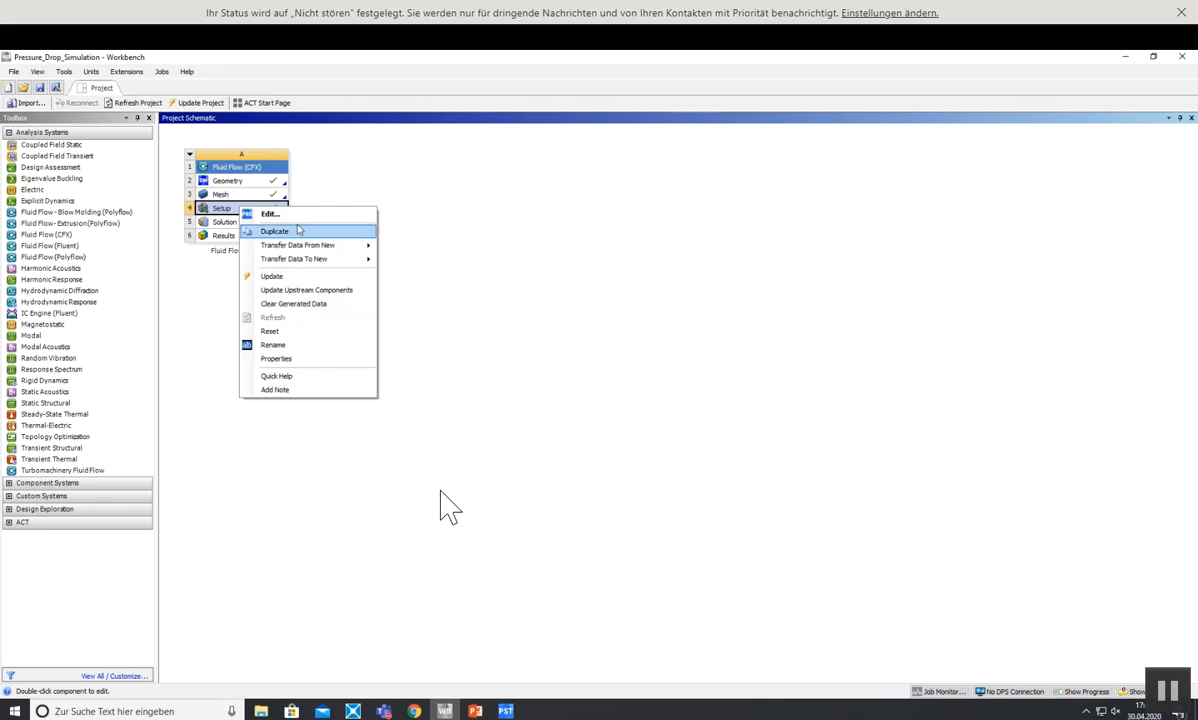
pyautogui.click(285, 213)
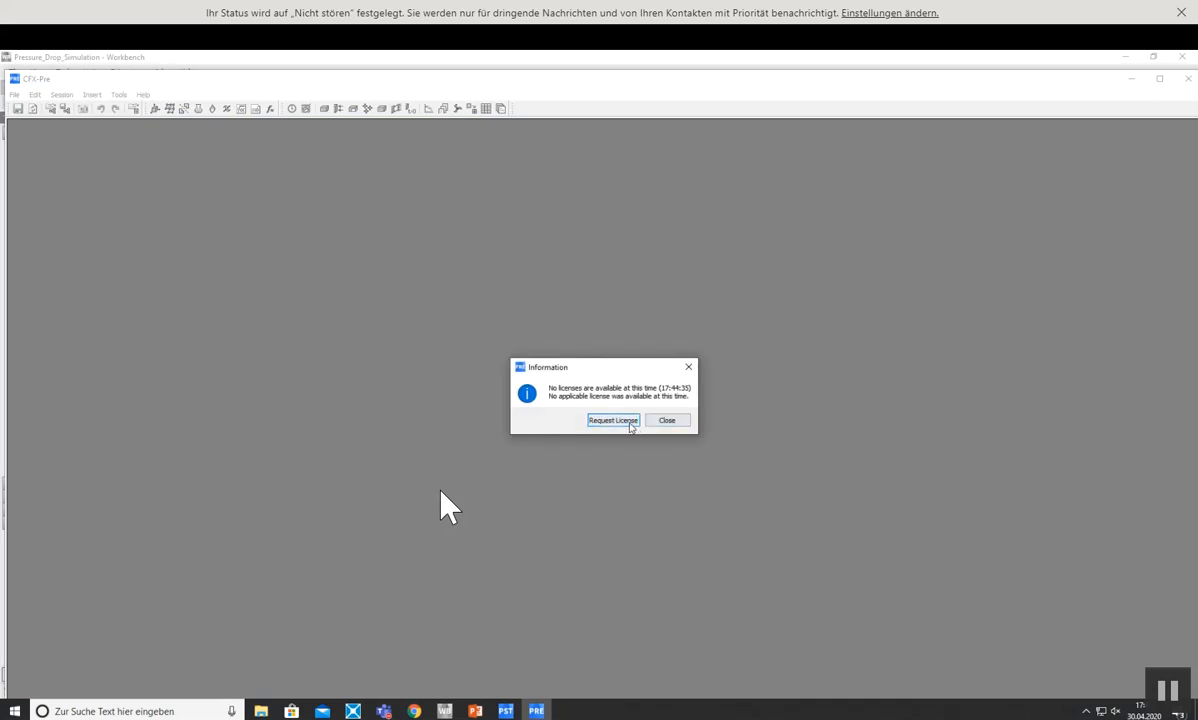
pyautogui.click(665, 420)
pyautogui.moveTo(510, 78); pyautogui.dragTo(395, 185)
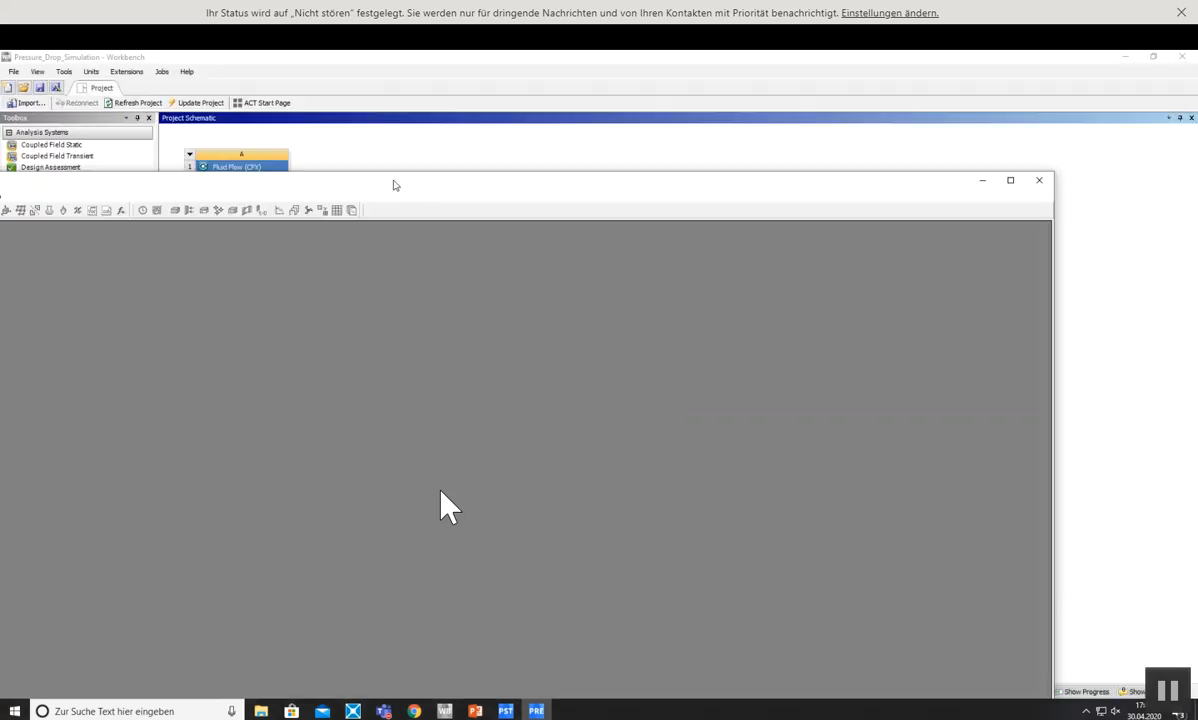
pyautogui.click(1038, 181)
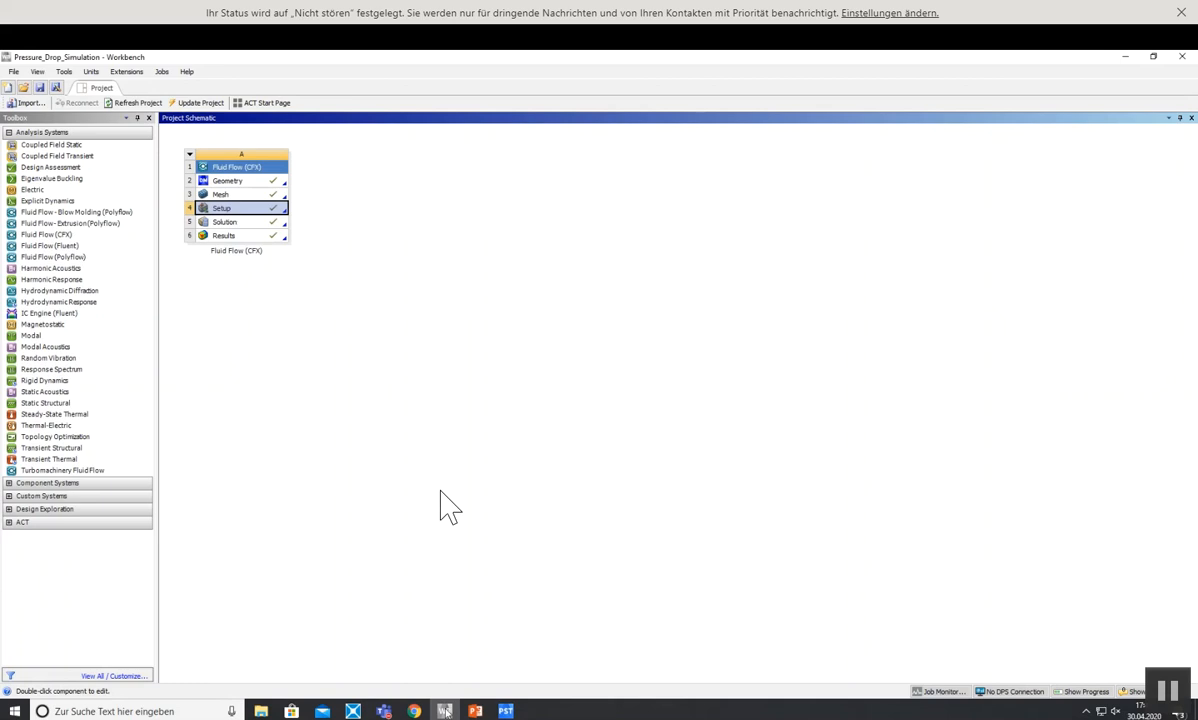
# - Close CFD-Post and open the Setup of the Fluid Flow (CFX) system for editing in CFX-Pre
pyautogui.click(506, 711)
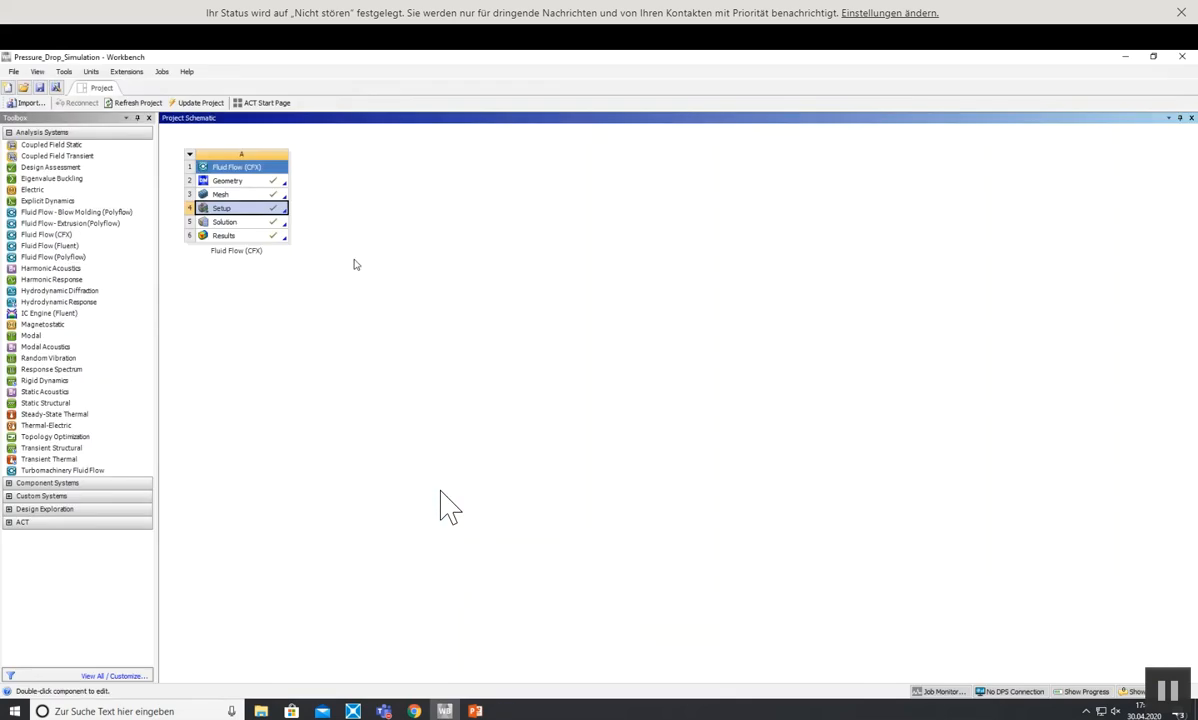
pyautogui.rightClick(229, 199)
pyautogui.rightClick(227, 207)
pyautogui.click(330, 215)
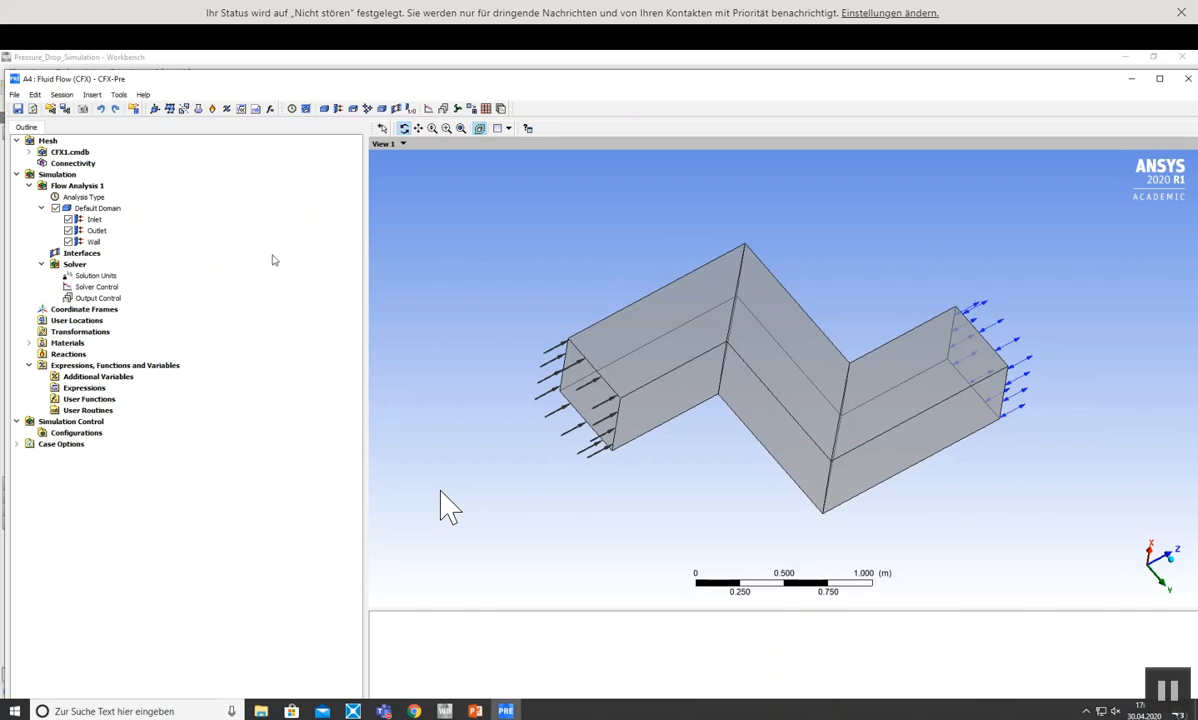
# - Set the material of Fluid 1 in the Default Domain to Water, apply it and close CFX-Pre
pyautogui.doubleClick(87, 196)
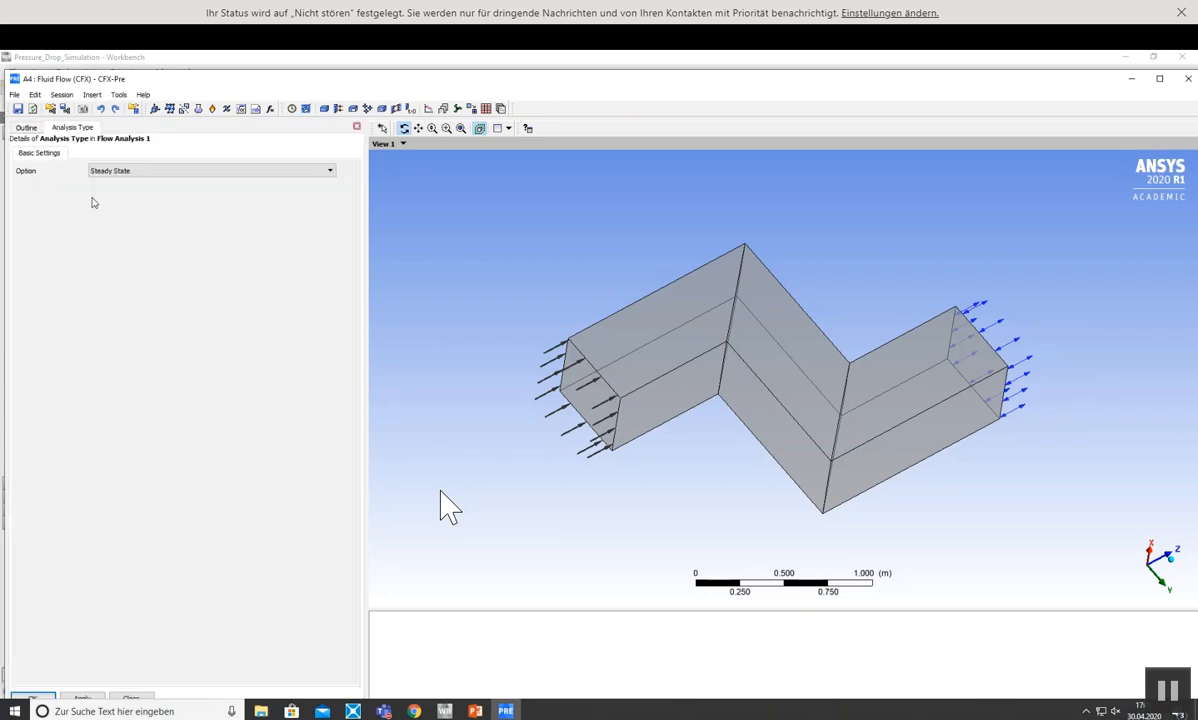
pyautogui.click(26, 128)
pyautogui.doubleClick(100, 208)
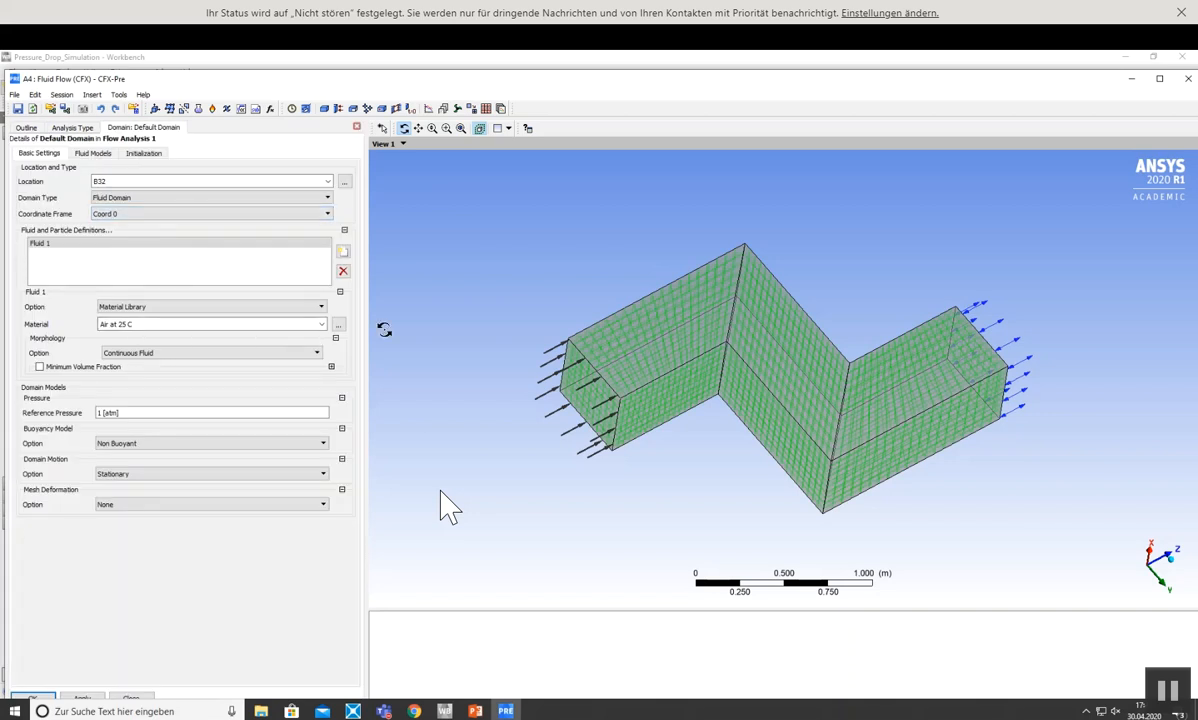
pyautogui.click(321, 324)
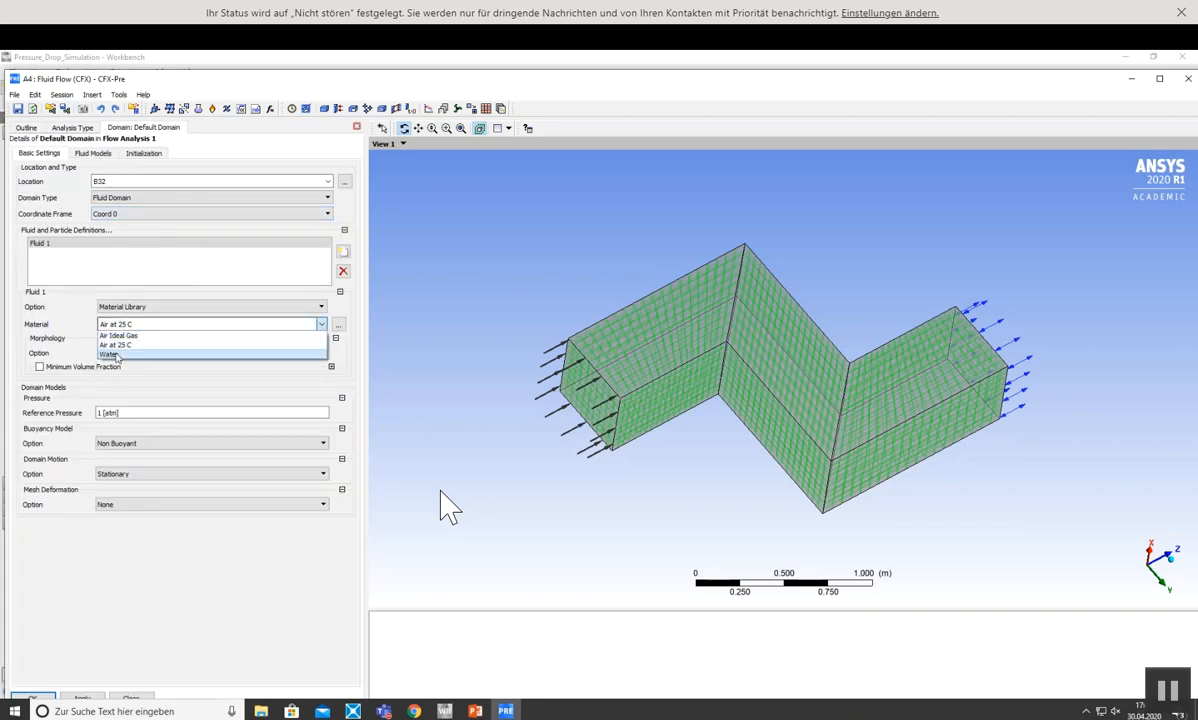
pyautogui.click(112, 355)
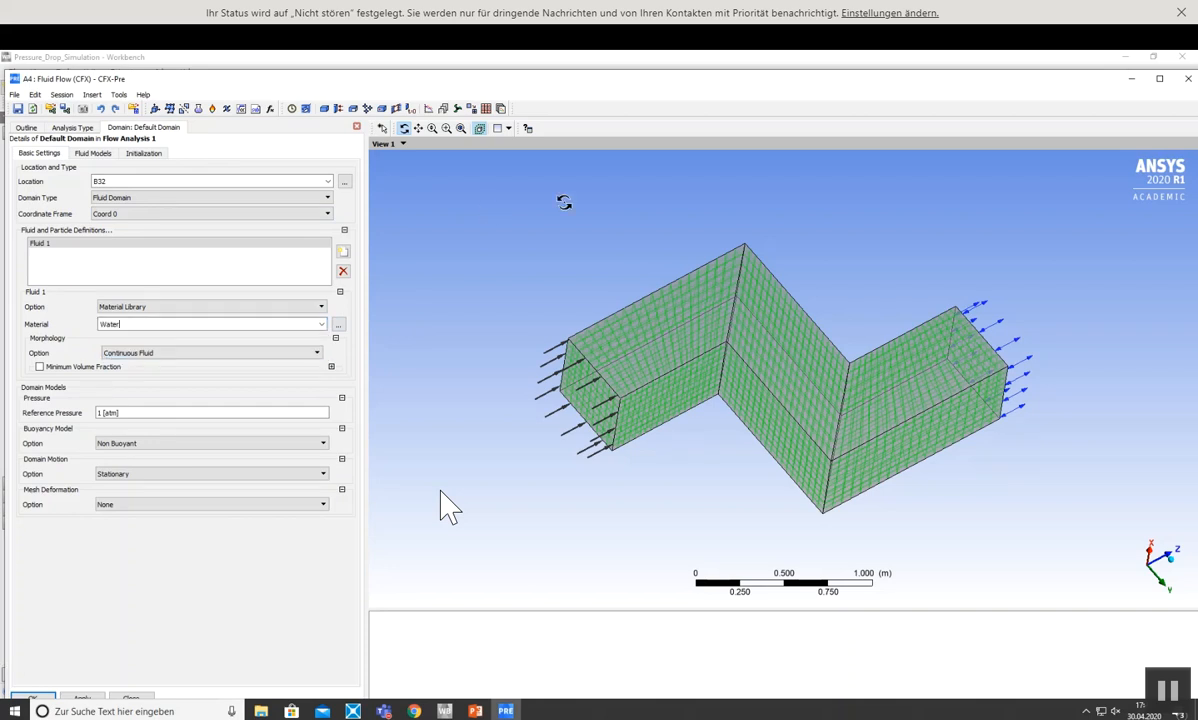
pyautogui.moveTo(551, 89); pyautogui.dragTo(548, 73)
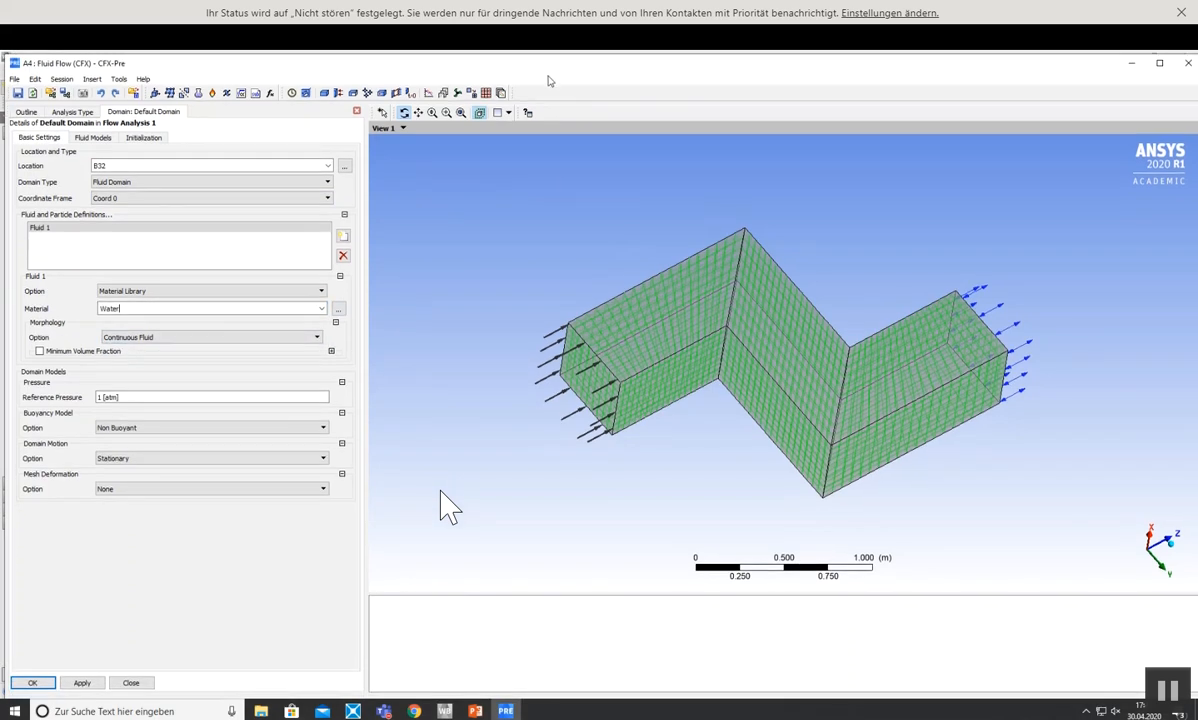
pyautogui.click(33, 683)
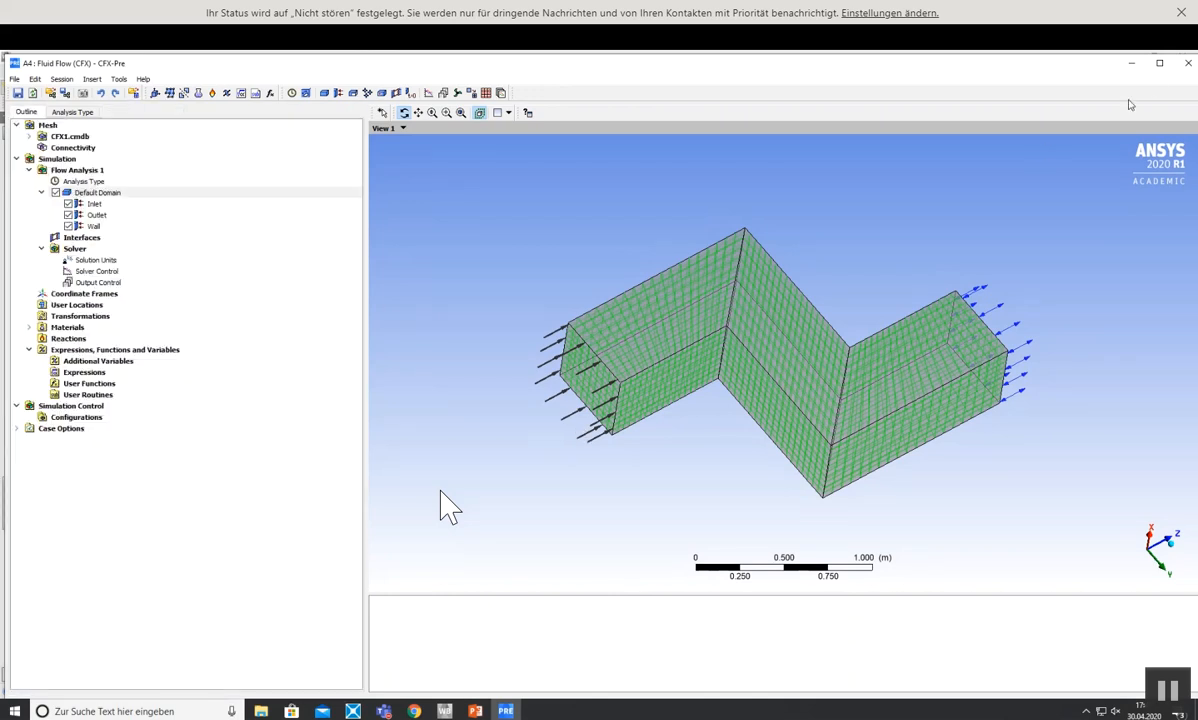
pyautogui.click(1186, 64)
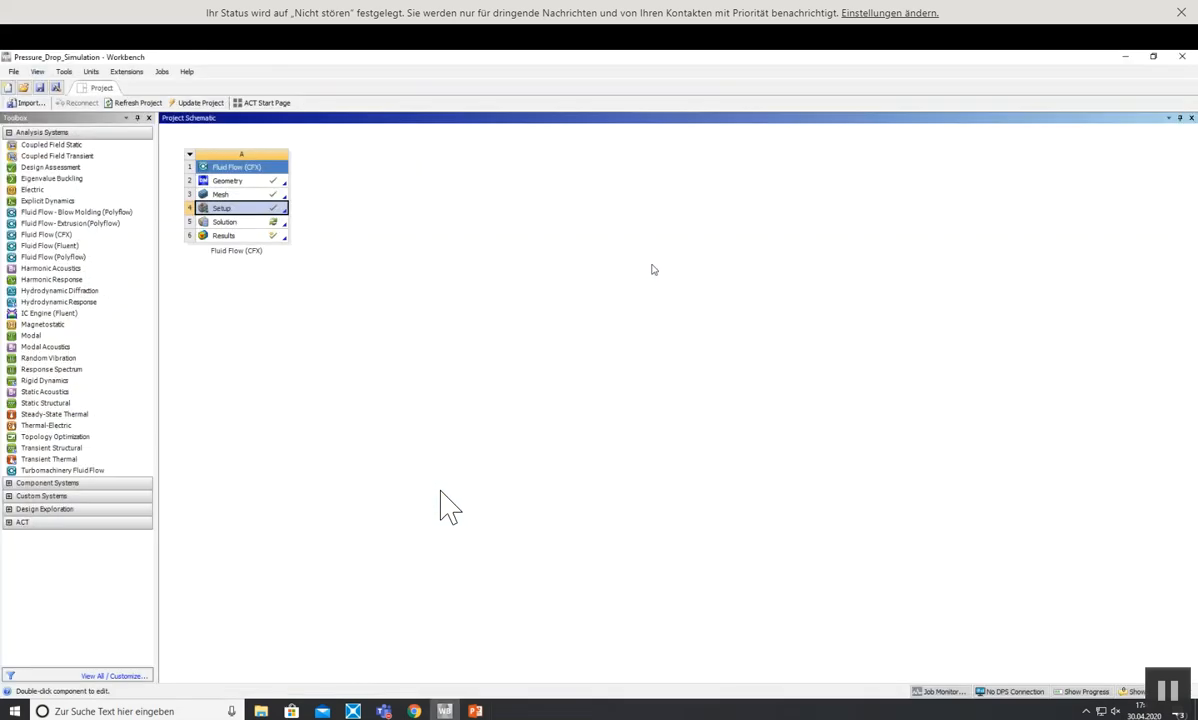
# - Clear the generated data of the Solution component in the Fluid Flow (CFX) system
pyautogui.rightClick(230, 223)
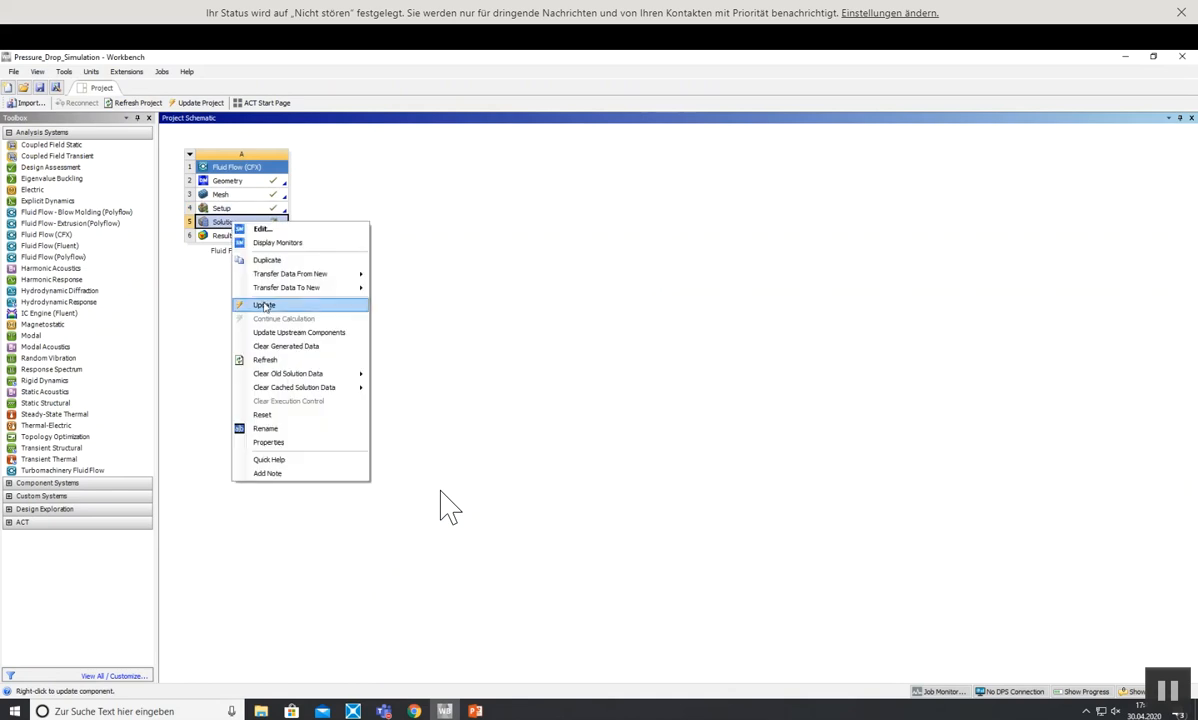
pyautogui.click(306, 348)
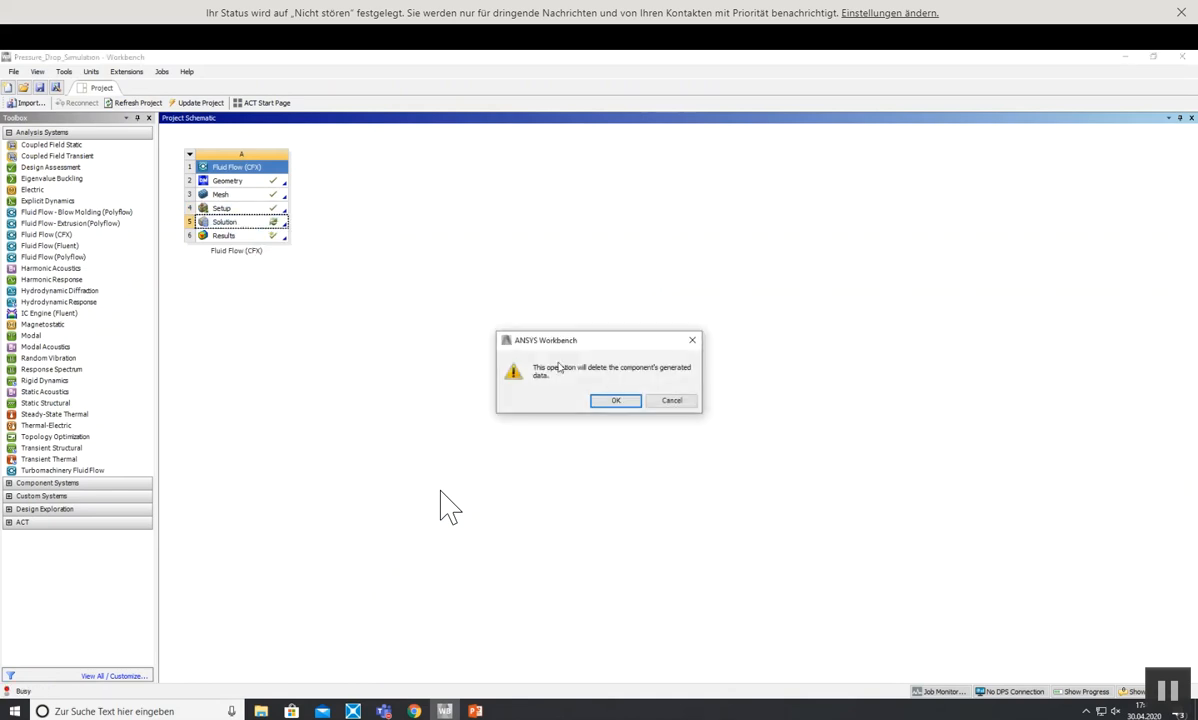
pyautogui.click(616, 401)
pyautogui.rightClick(237, 214)
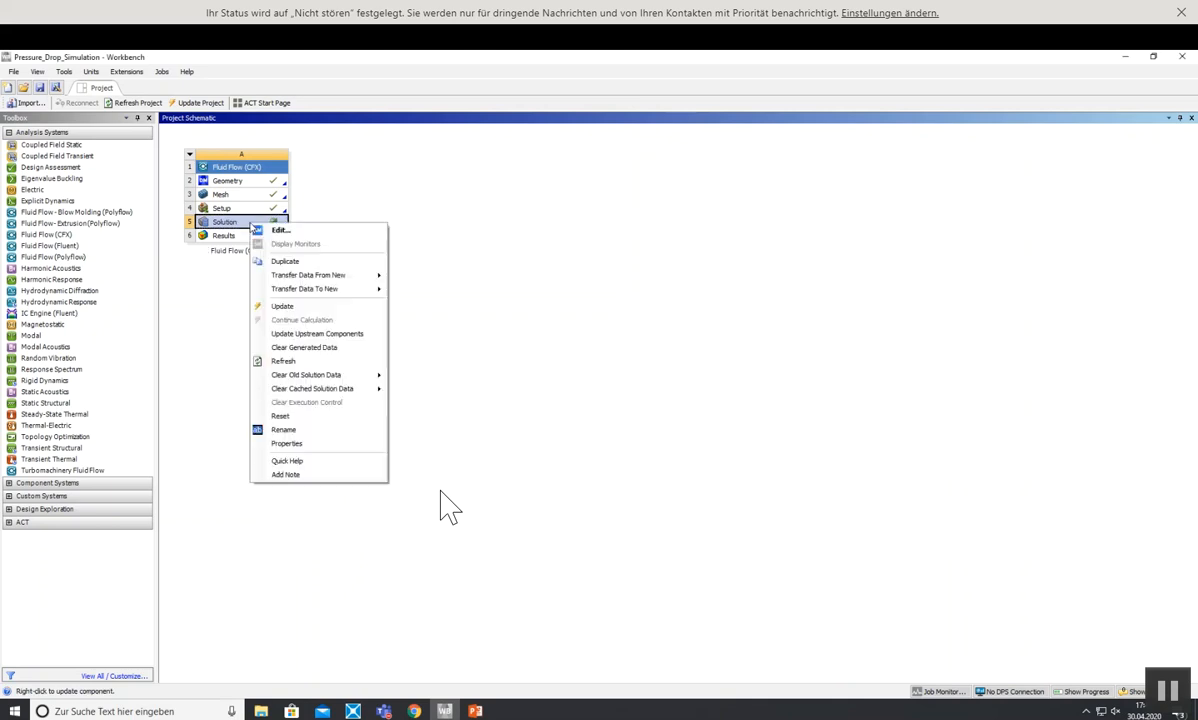
pyautogui.click(302, 348)
pyautogui.click(633, 402)
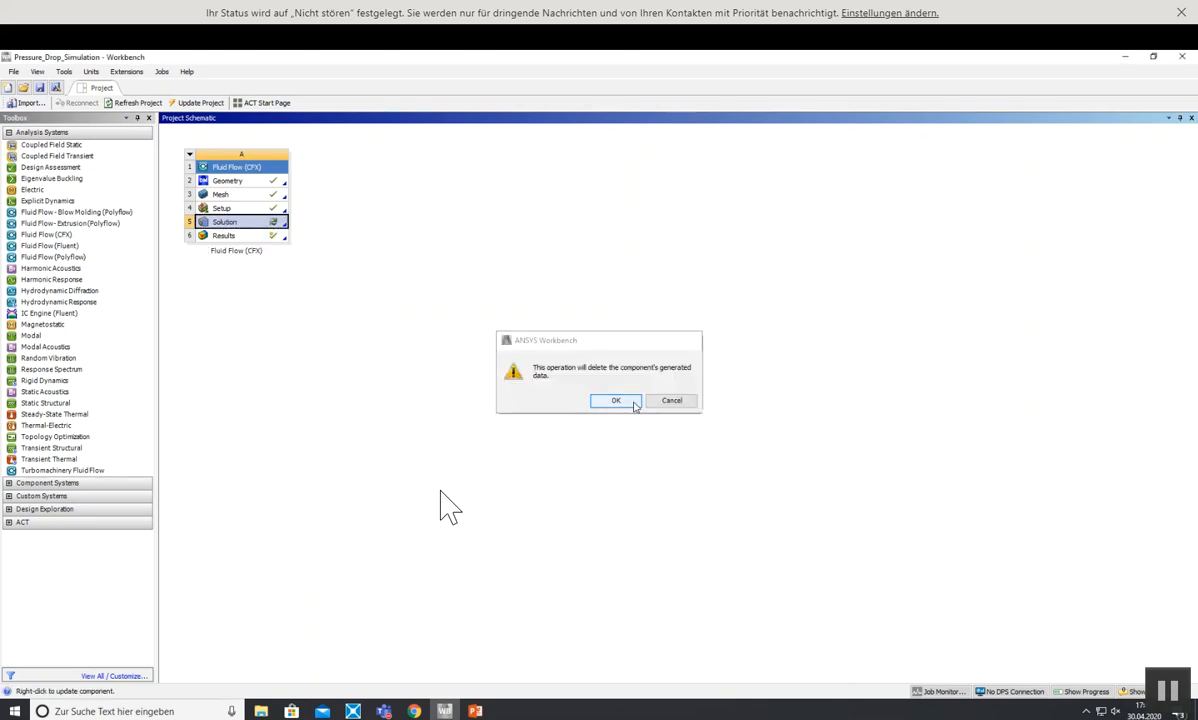
# - Update the Solution while displaying its solver monitors, and close the CFX-Solver Manager once the run finishes
pyautogui.rightClick(221, 225)
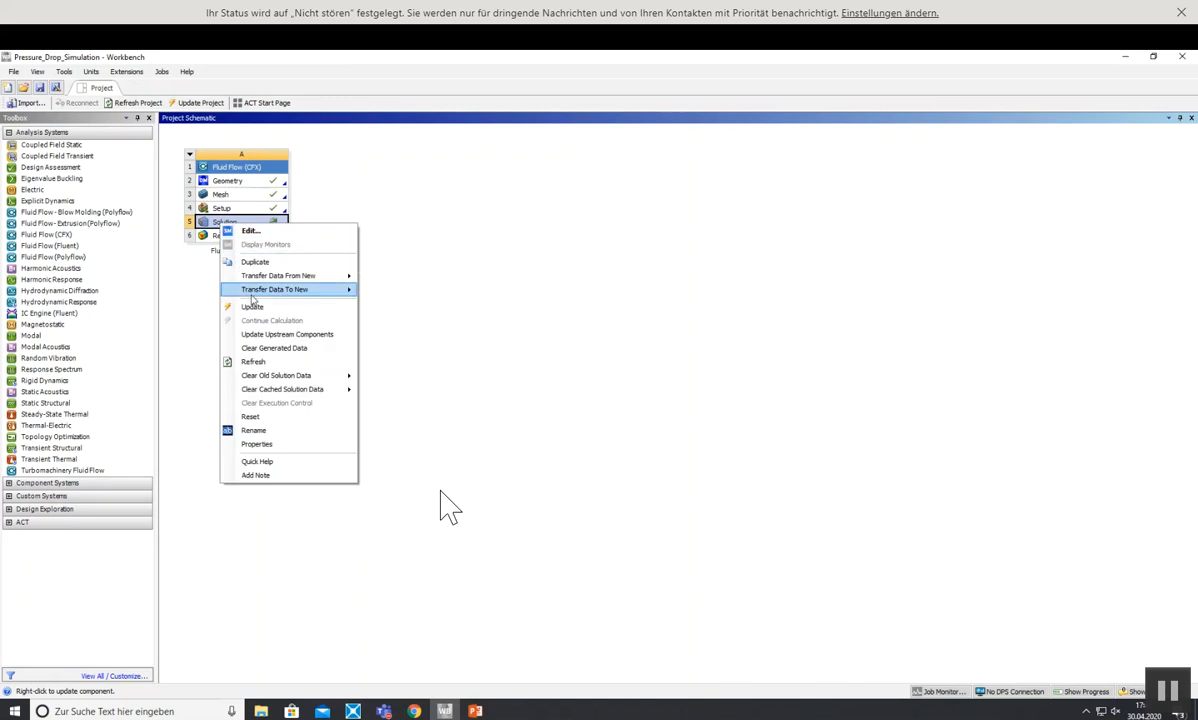
pyautogui.click(250, 304)
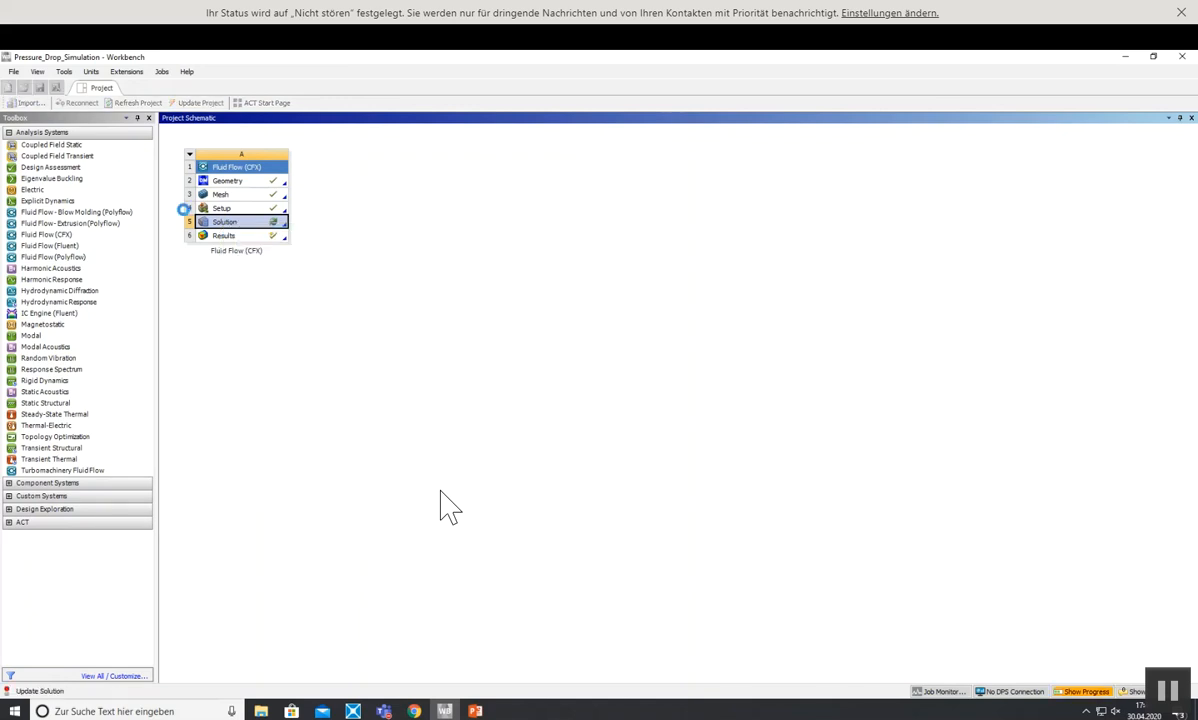
pyautogui.rightClick(225, 220)
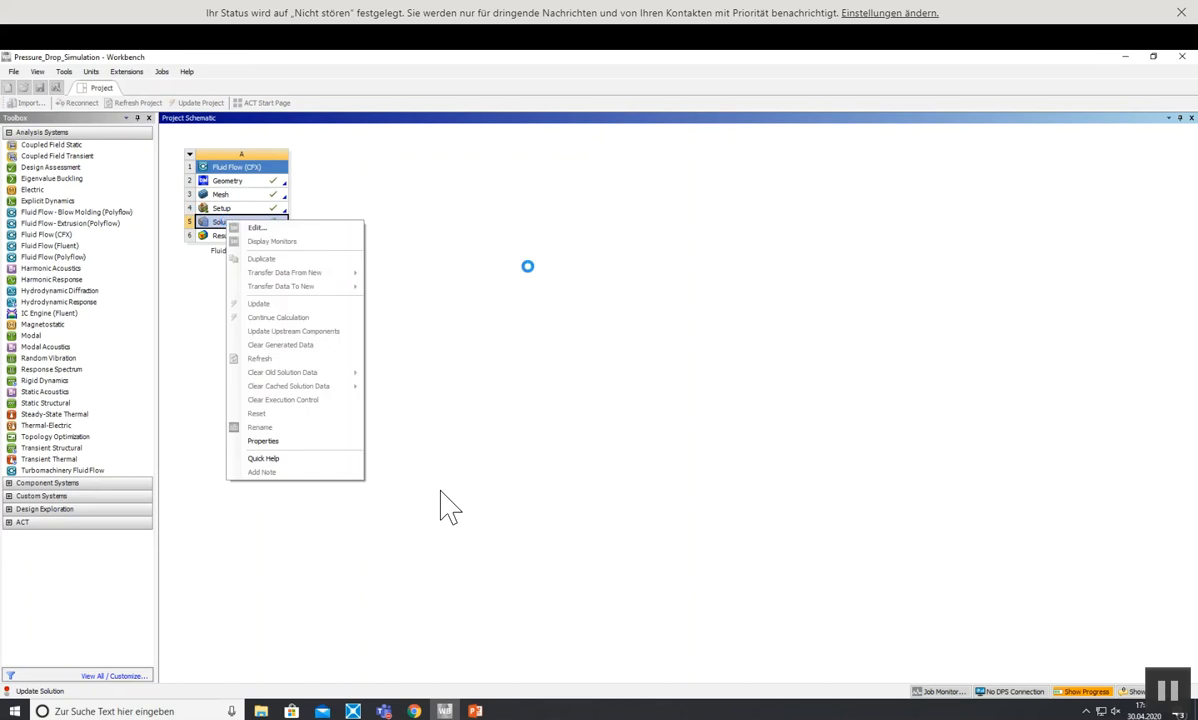
pyautogui.click(527, 266)
pyautogui.rightClick(248, 220)
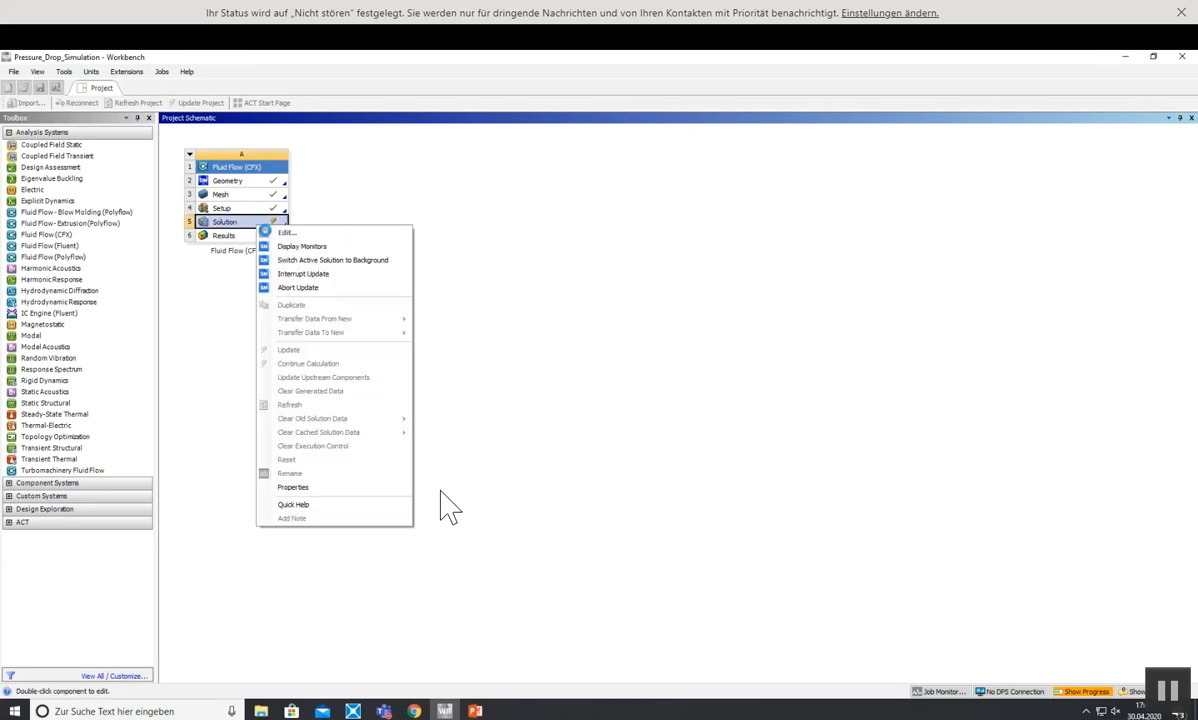
pyautogui.click(291, 247)
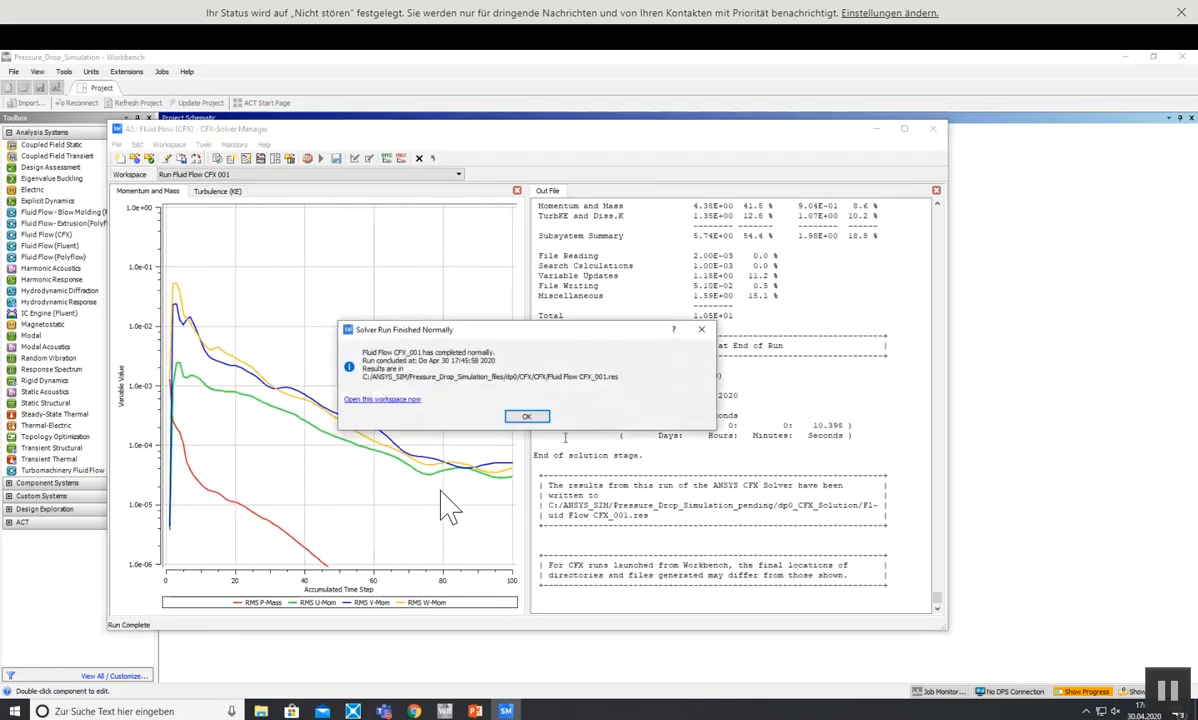
pyautogui.click(533, 416)
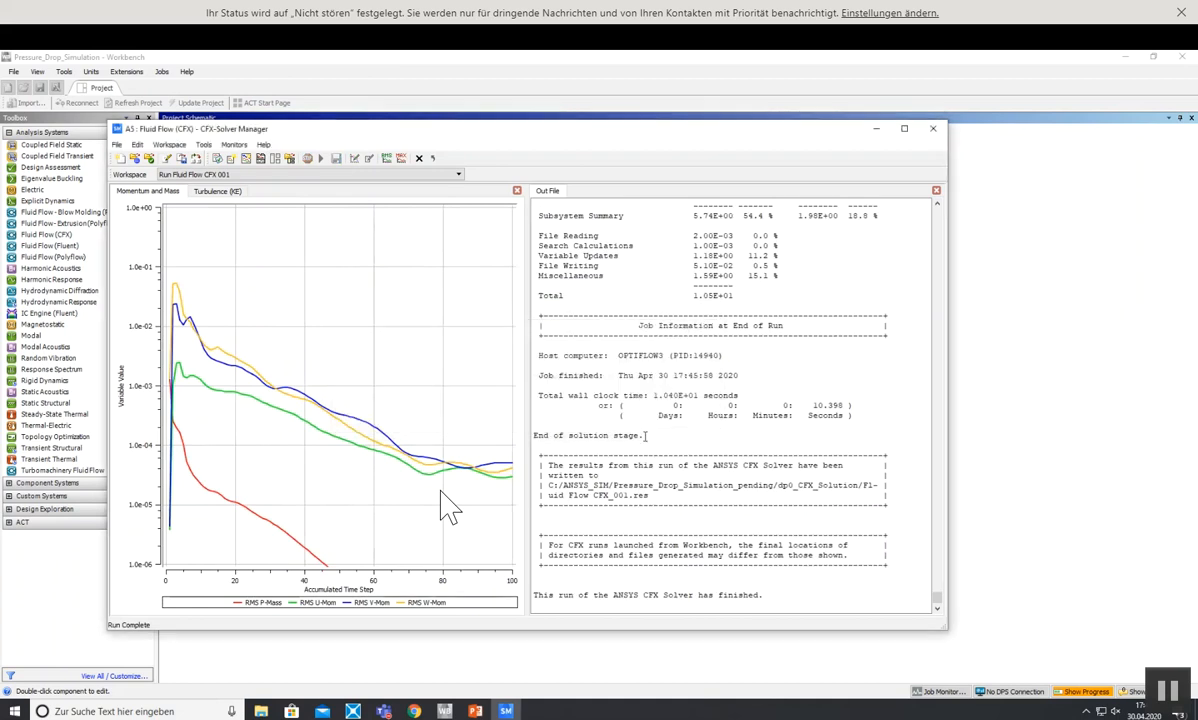
pyautogui.click(933, 131)
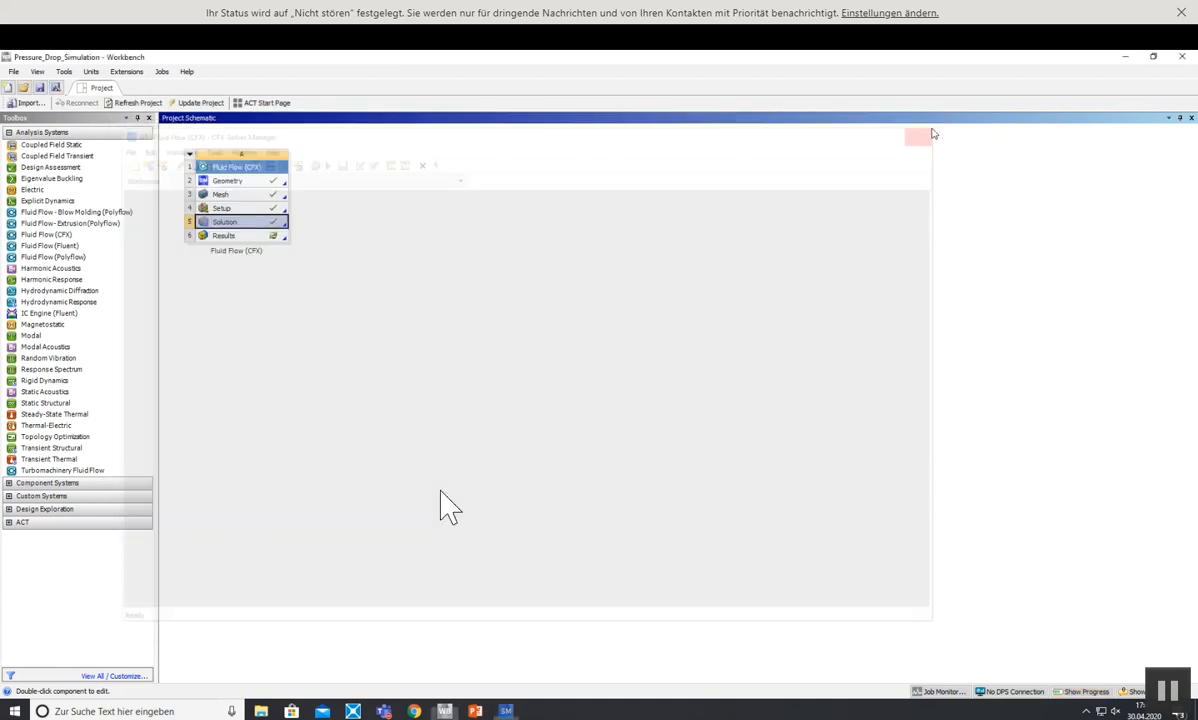
# - Update the Results component of the Fluid Flow (CFX) system with the recalculated solution
pyautogui.rightClick(243, 242)
pyautogui.press('Down')
pyautogui.press('Down')
pyautogui.press('Down')
pyautogui.press('Down')
pyautogui.press('Return')
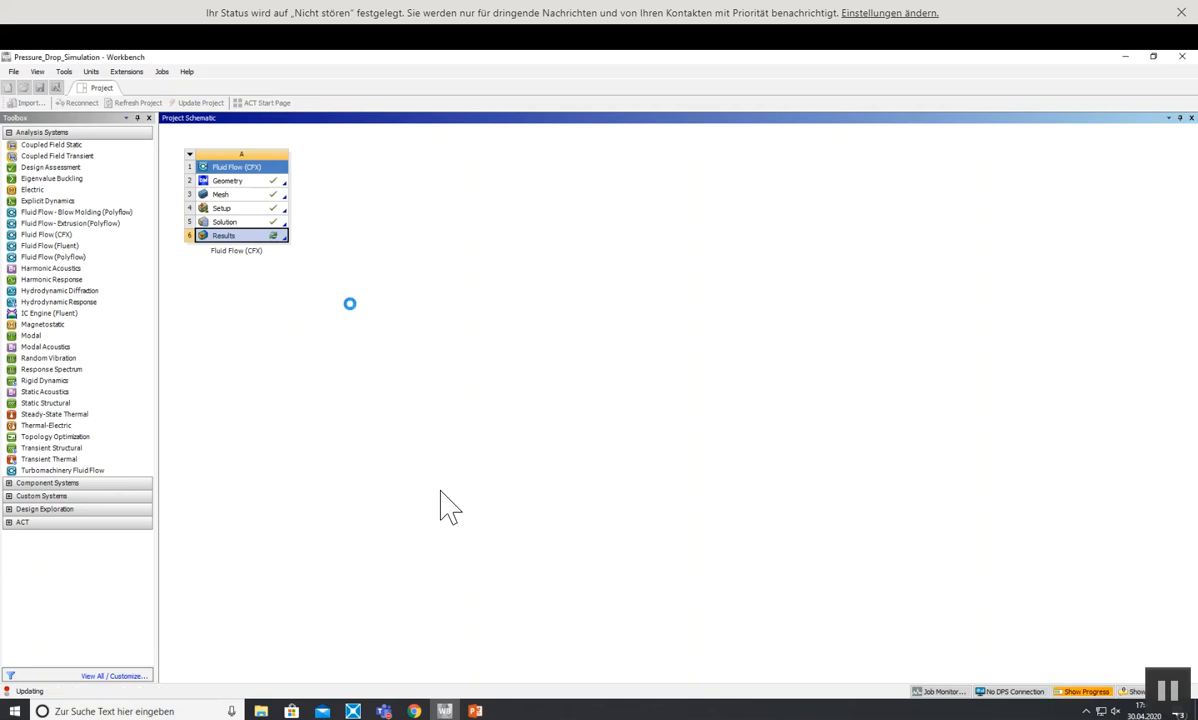
pyautogui.rightClick(257, 237)
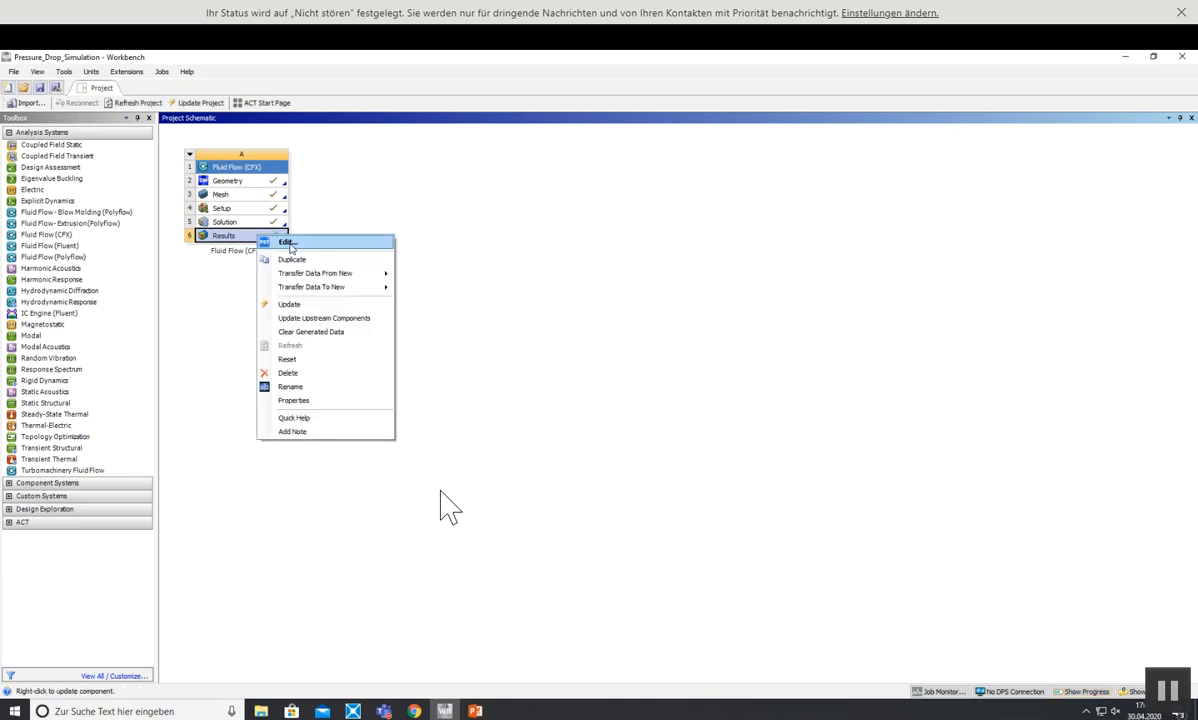
pyautogui.click(289, 303)
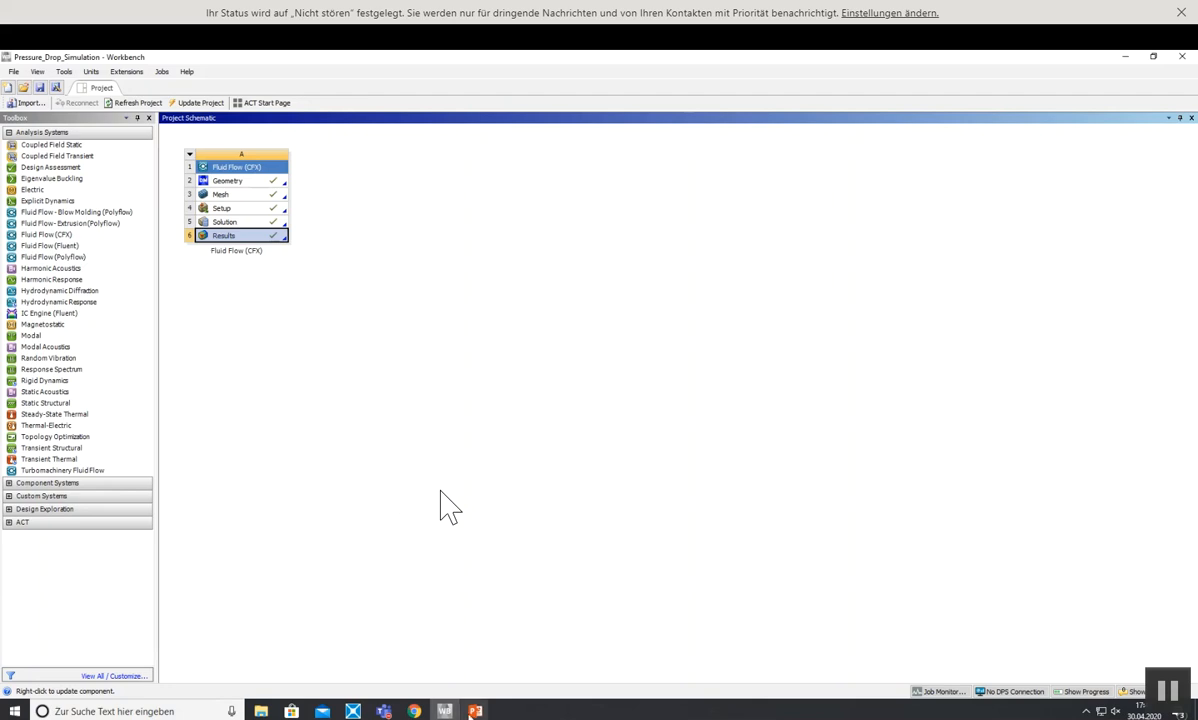
# - Switch to Pressure_Drop.pptx in PowerPoint and delete the old simulation result pictures from slides 2 and 3
pyautogui.click(476, 711)
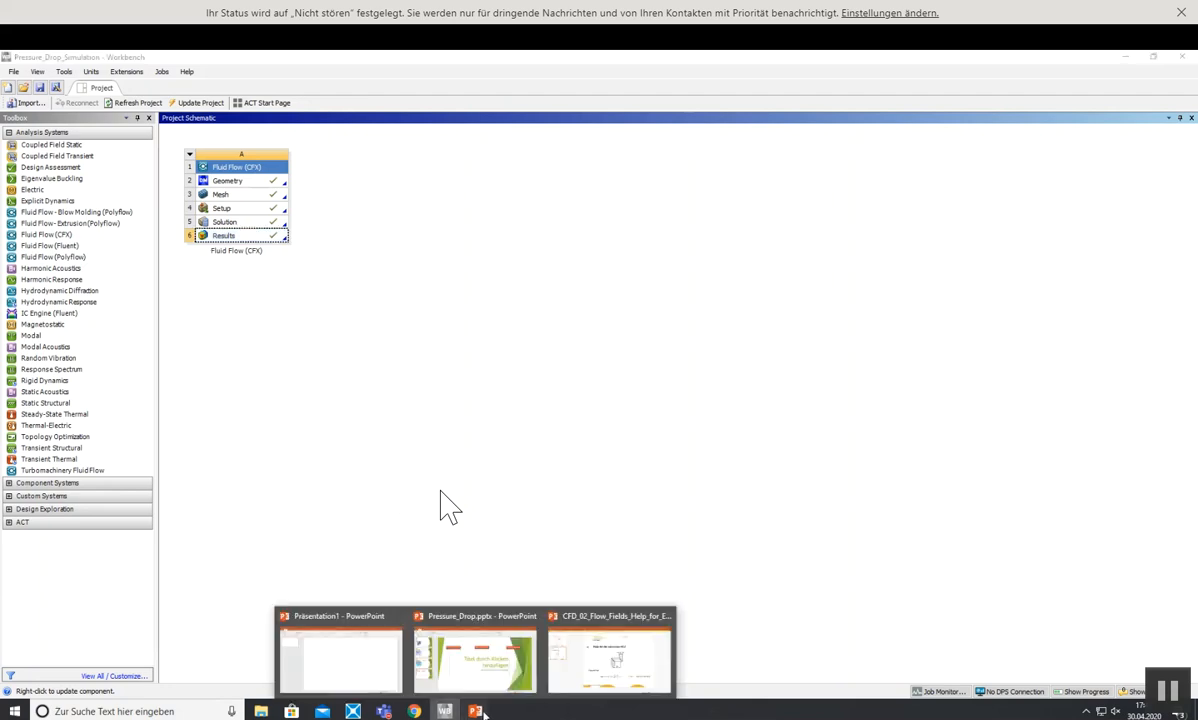
pyautogui.click(492, 671)
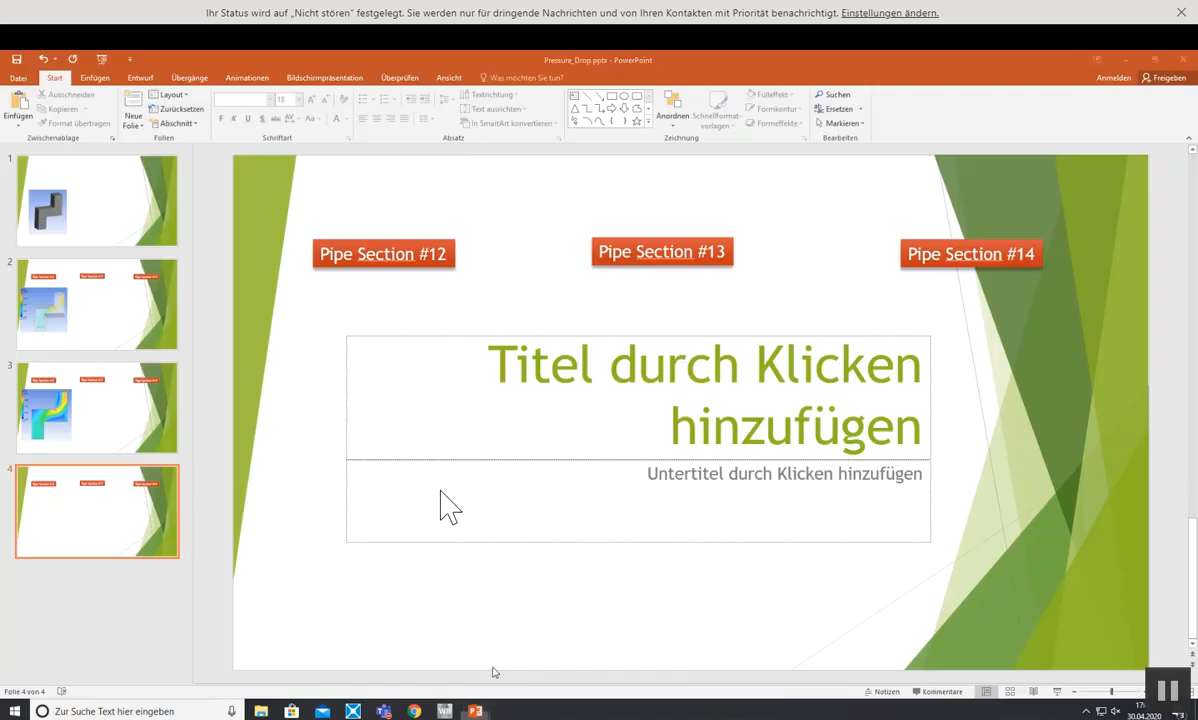
pyautogui.click(114, 350)
pyautogui.click(411, 430)
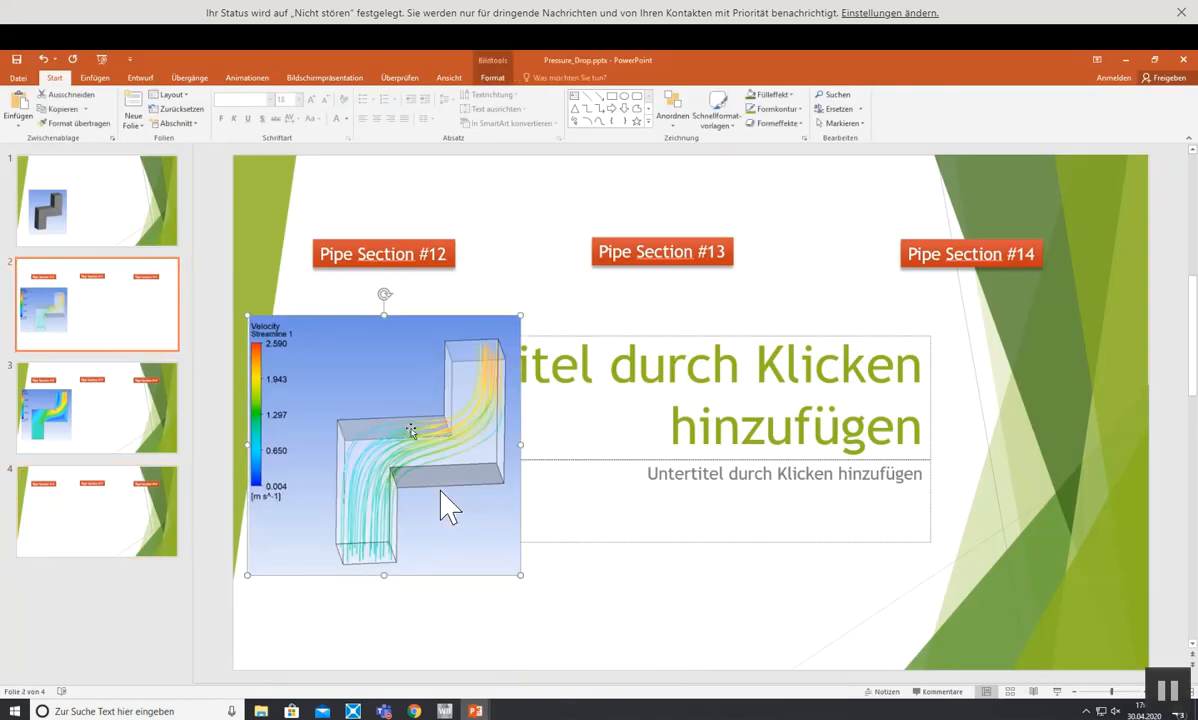
pyautogui.press('Delete')
pyautogui.click(118, 416)
pyautogui.click(414, 430)
pyautogui.press('Delete')
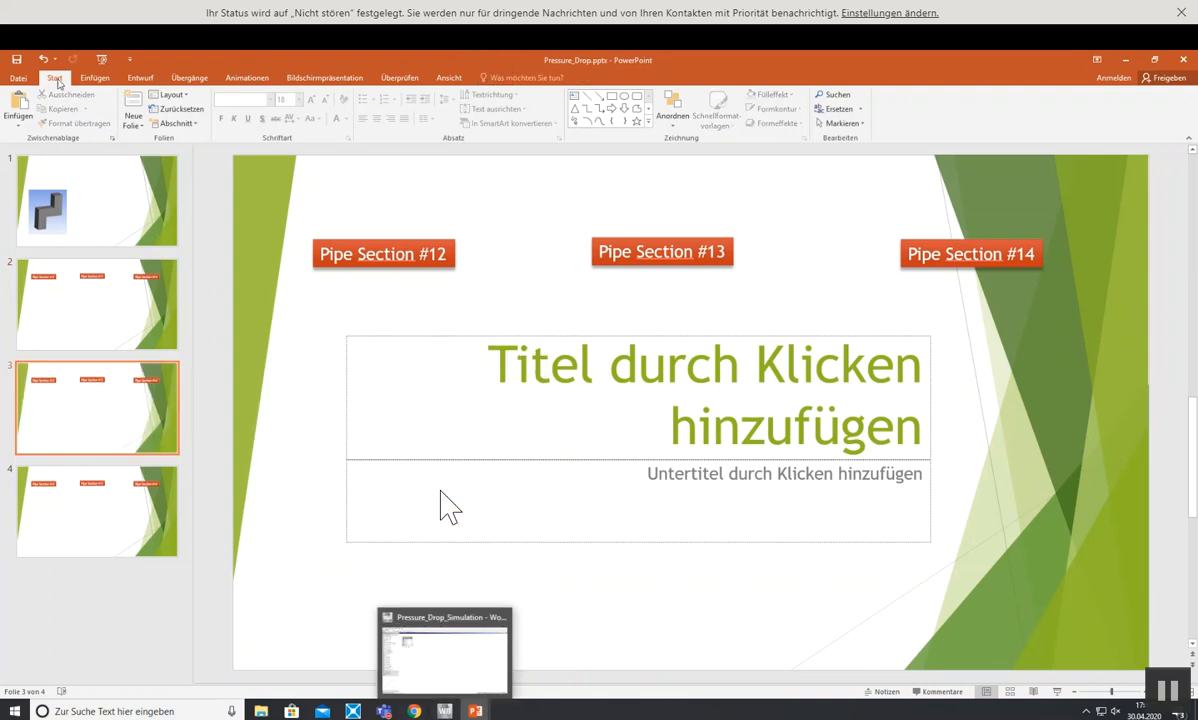
# - Switch to Workbench and open the Results component of the Fluid Flow (CFX) system in CFD-Post
pyautogui.click(446, 710)
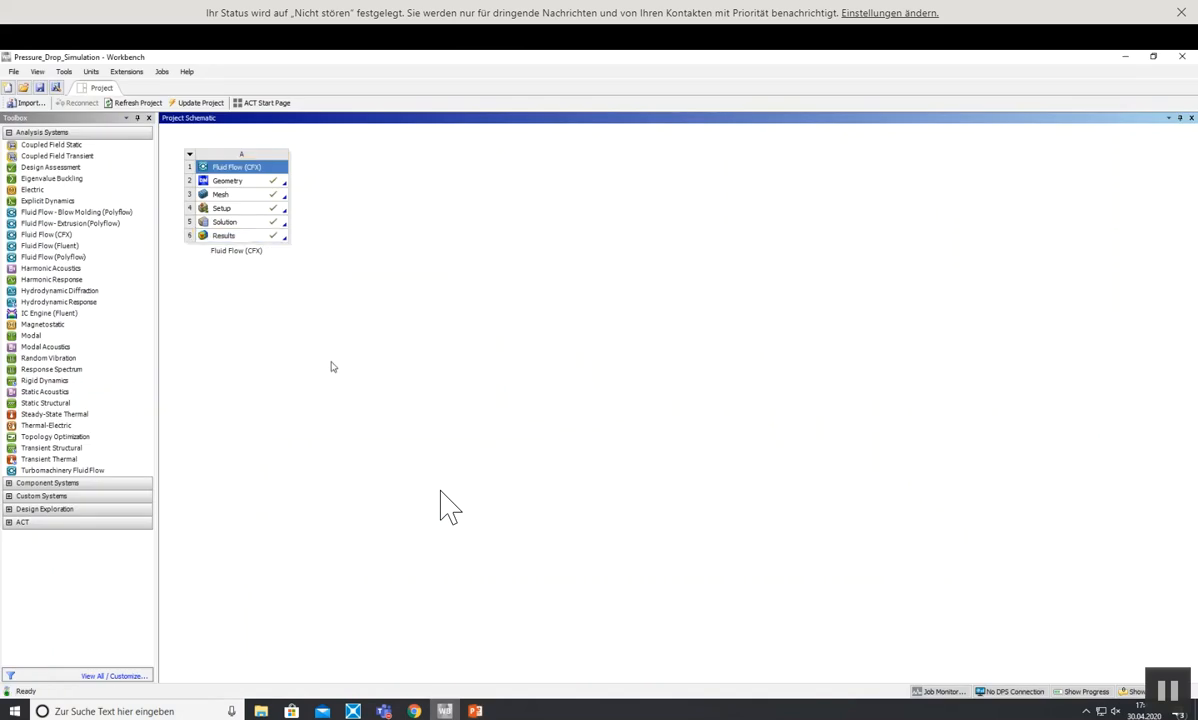
pyautogui.rightClick(230, 236)
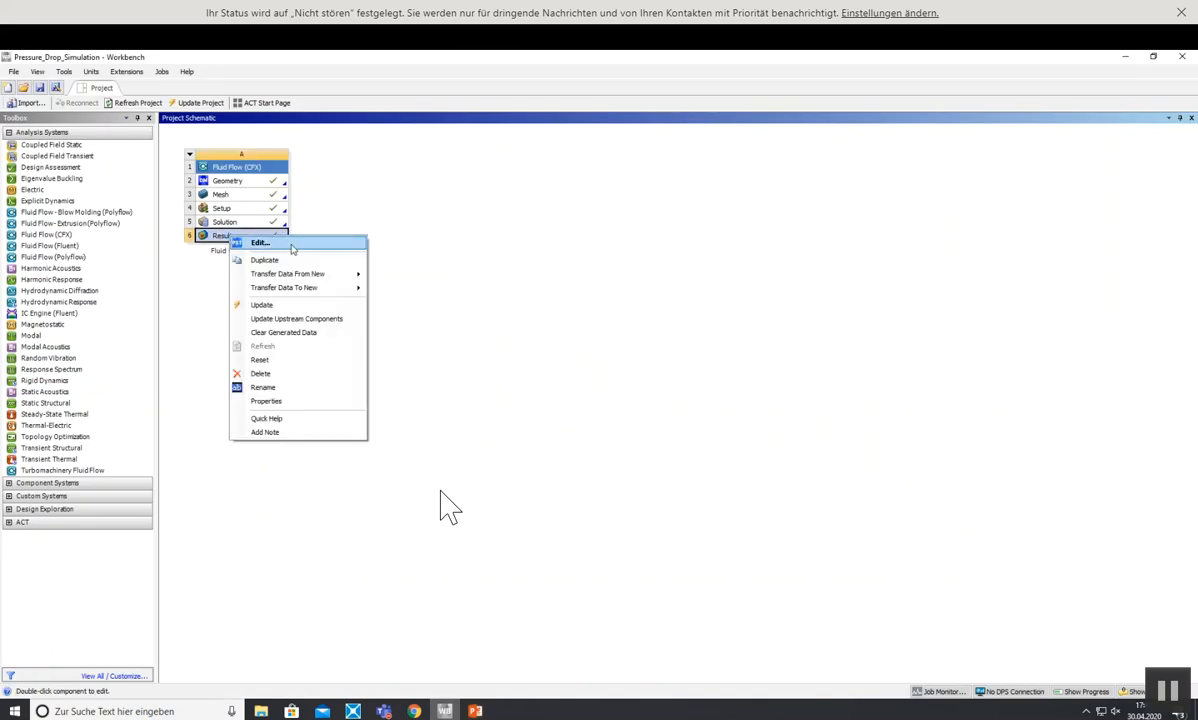
pyautogui.click(270, 231)
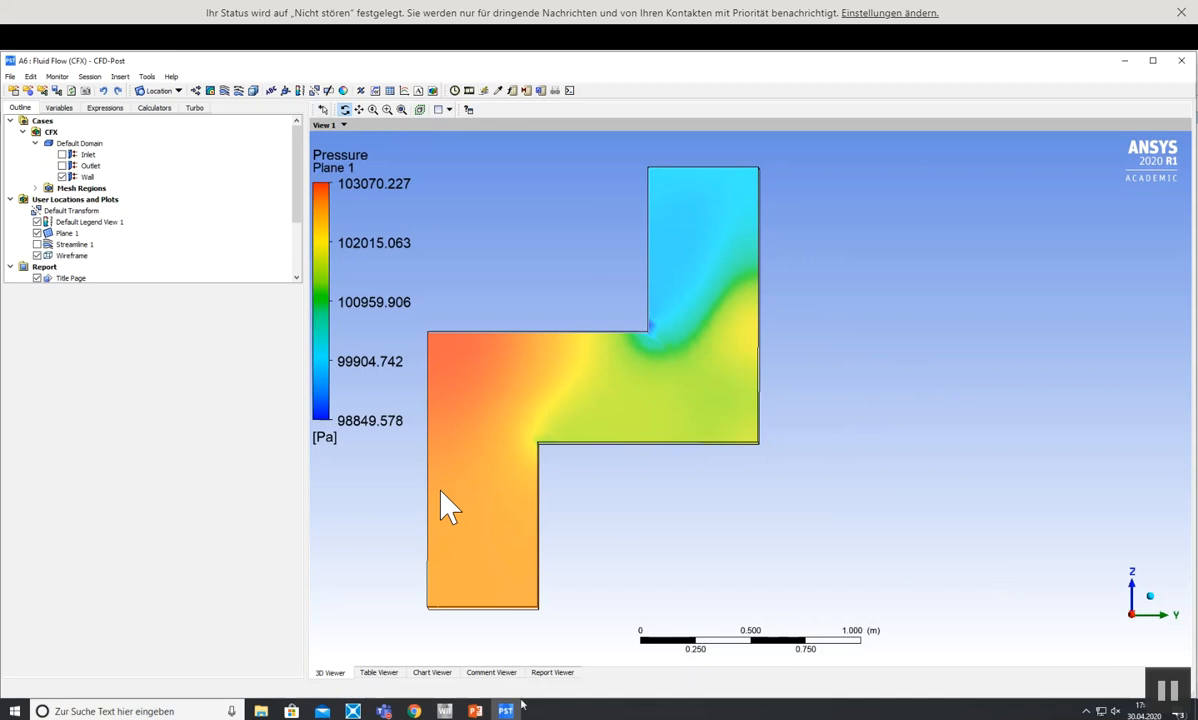
# - Paste a screenshot of the CFD-Post pressure contour onto slide 2 of Pressure_Drop.pptx in PowerPoint
pyautogui.click(473, 675)
pyautogui.click(73, 338)
pyautogui.hotkey('ctrl', 'v')
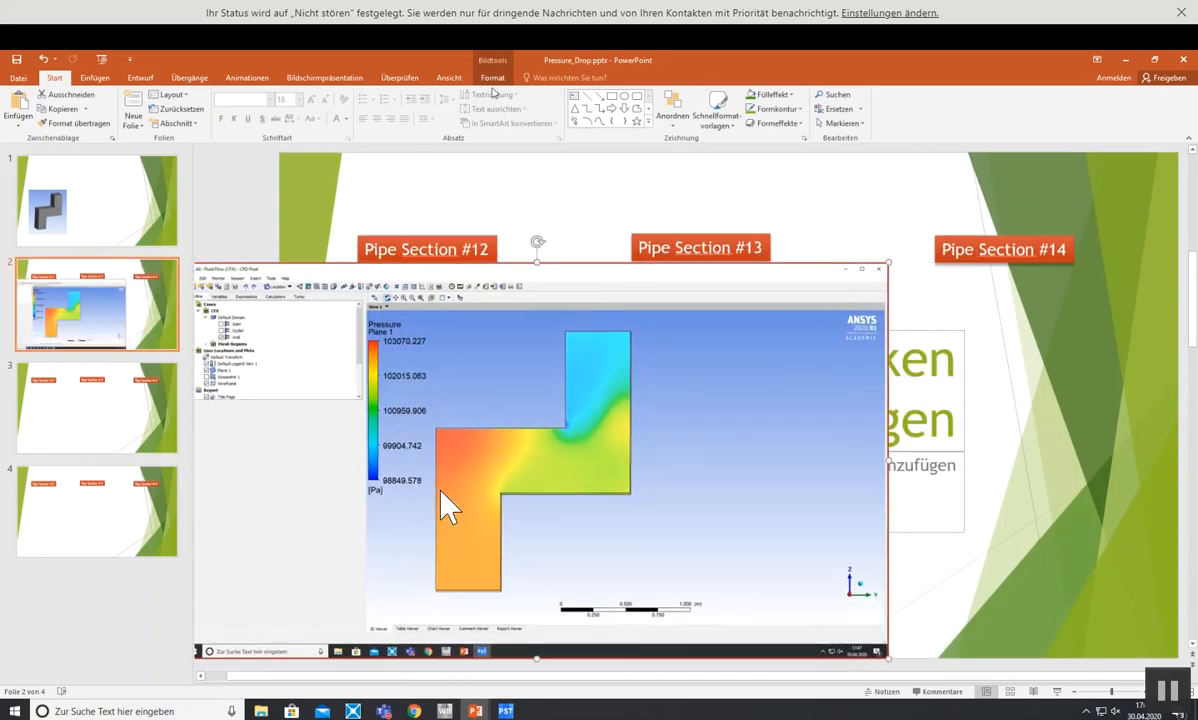
# - Crop the screenshot to the pressure legend and pipe contour, about 10.5 by 10.5 cm, and place it below the Pipe Section #12 label
pyautogui.click(1064, 100)
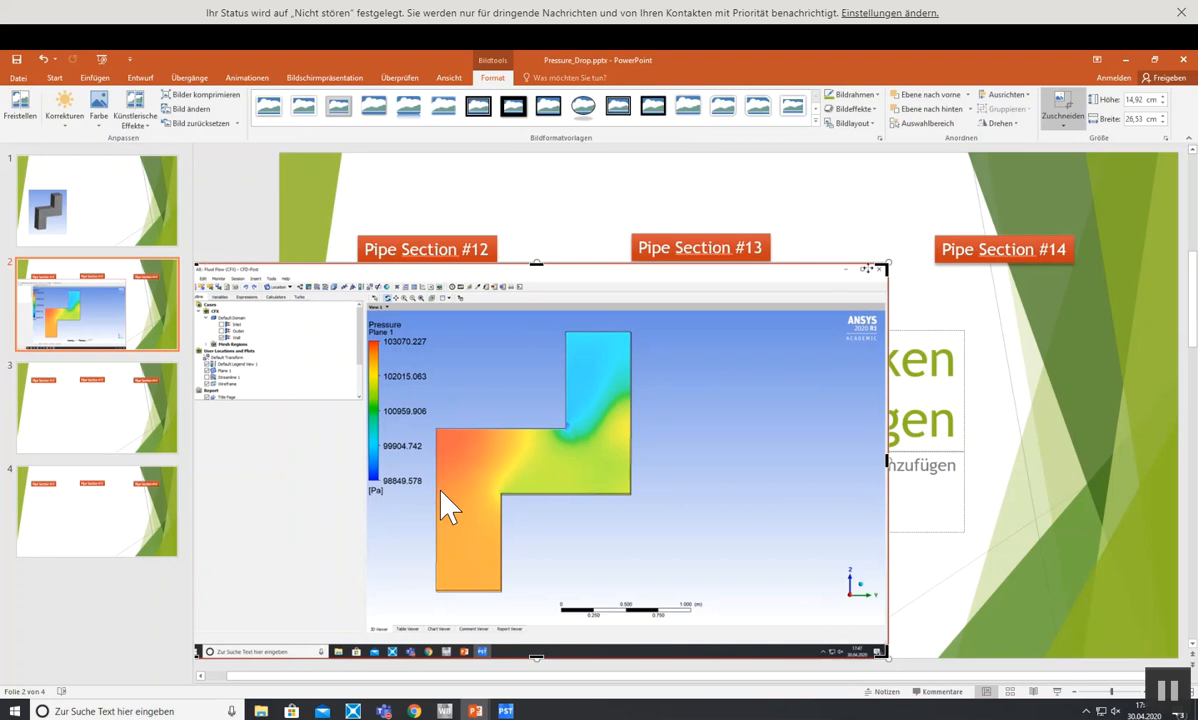
pyautogui.moveTo(882, 267); pyautogui.dragTo(646, 321)
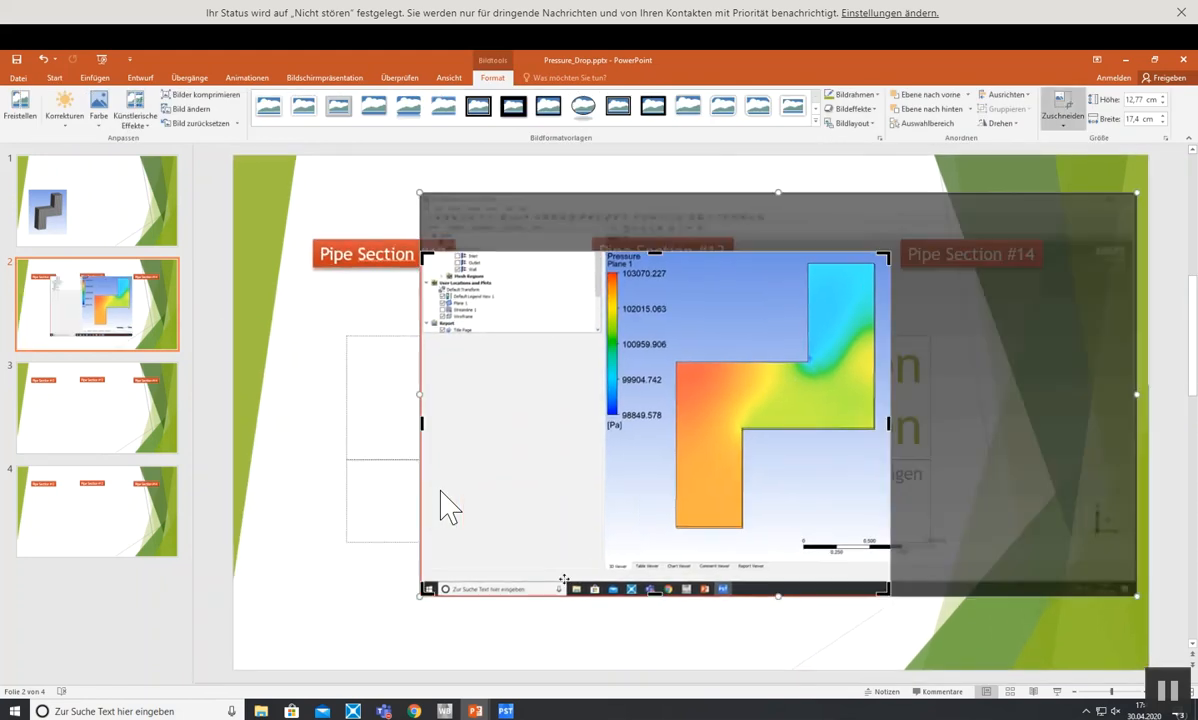
pyautogui.moveTo(429, 589); pyautogui.dragTo(607, 536)
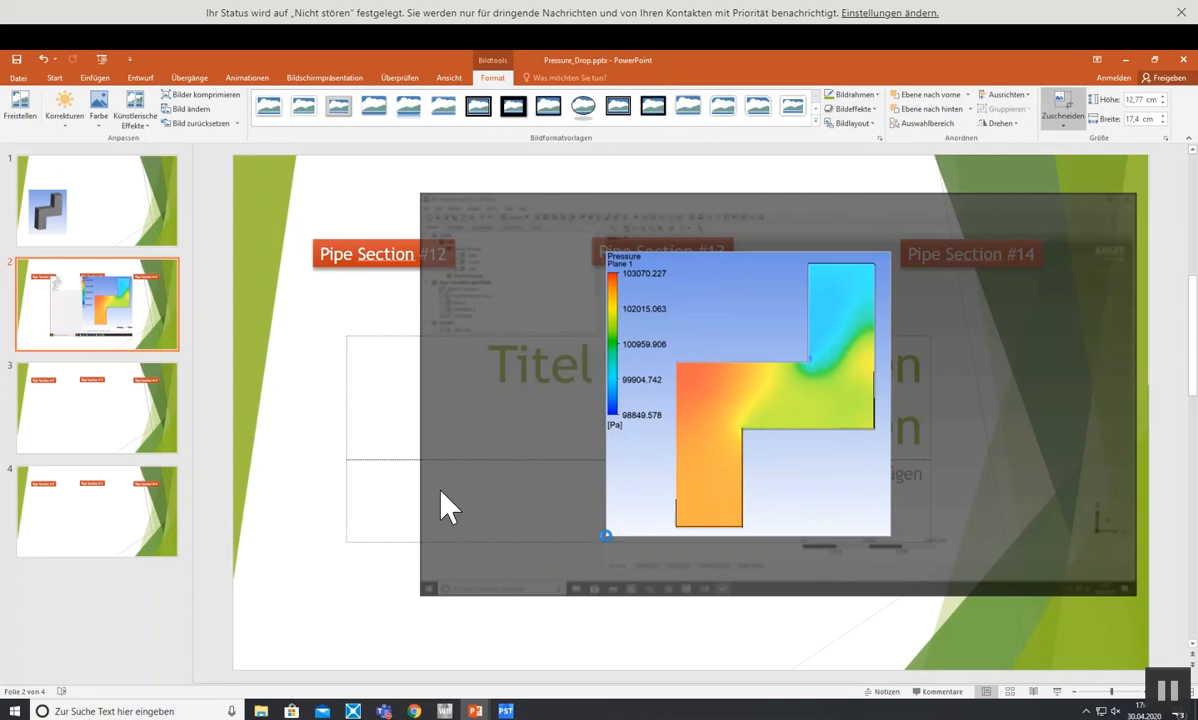
pyautogui.click(607, 649)
pyautogui.moveTo(721, 396); pyautogui.dragTo(366, 438)
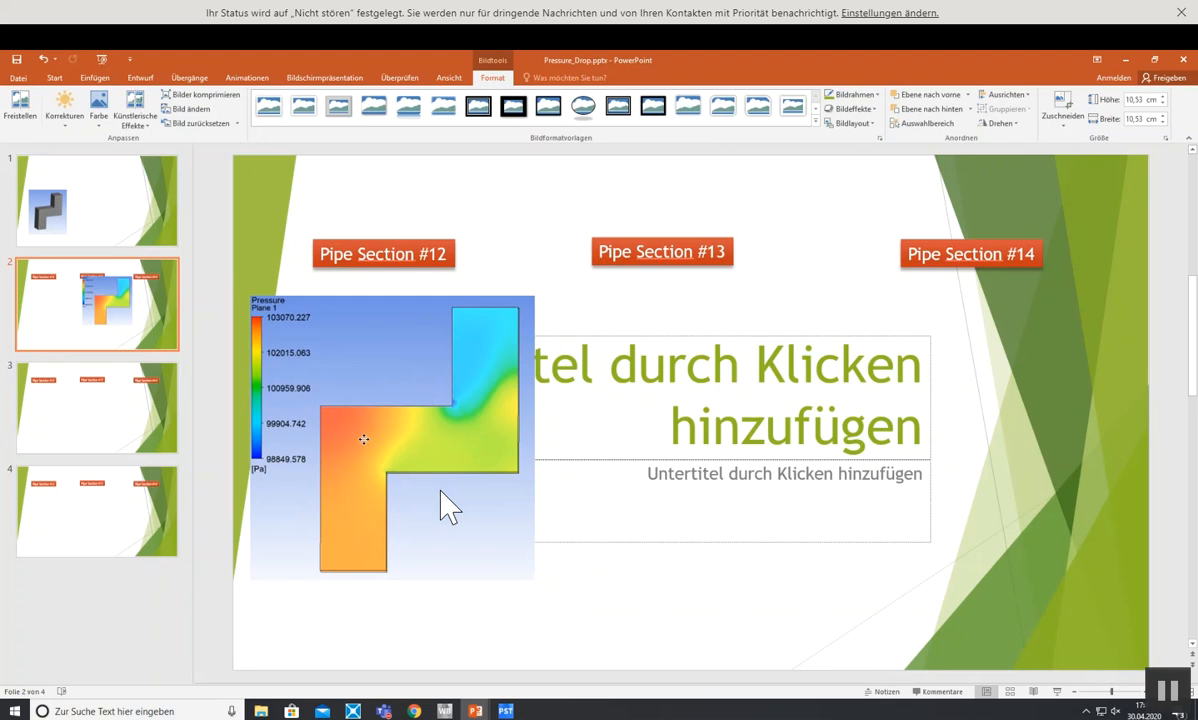
pyautogui.click(208, 176)
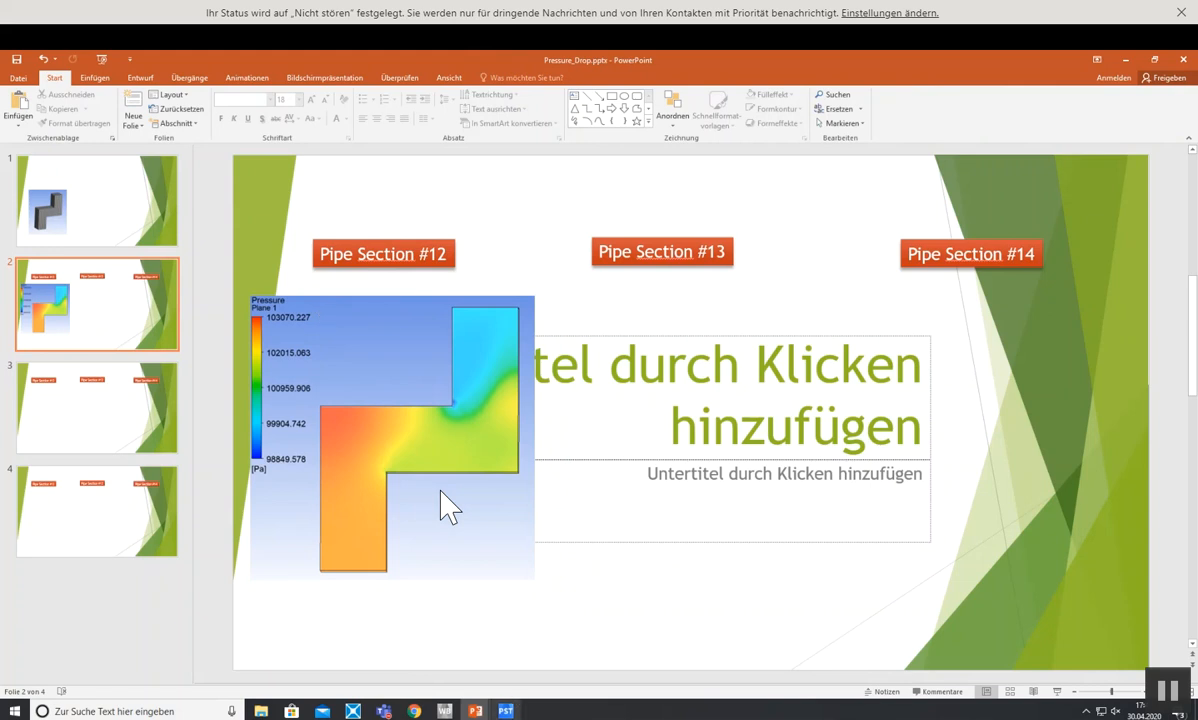
# - Switch to CFD-Post and probe the pressure on Plane 1 near the pipe's lower inlet end
pyautogui.moveTo(507, 712)
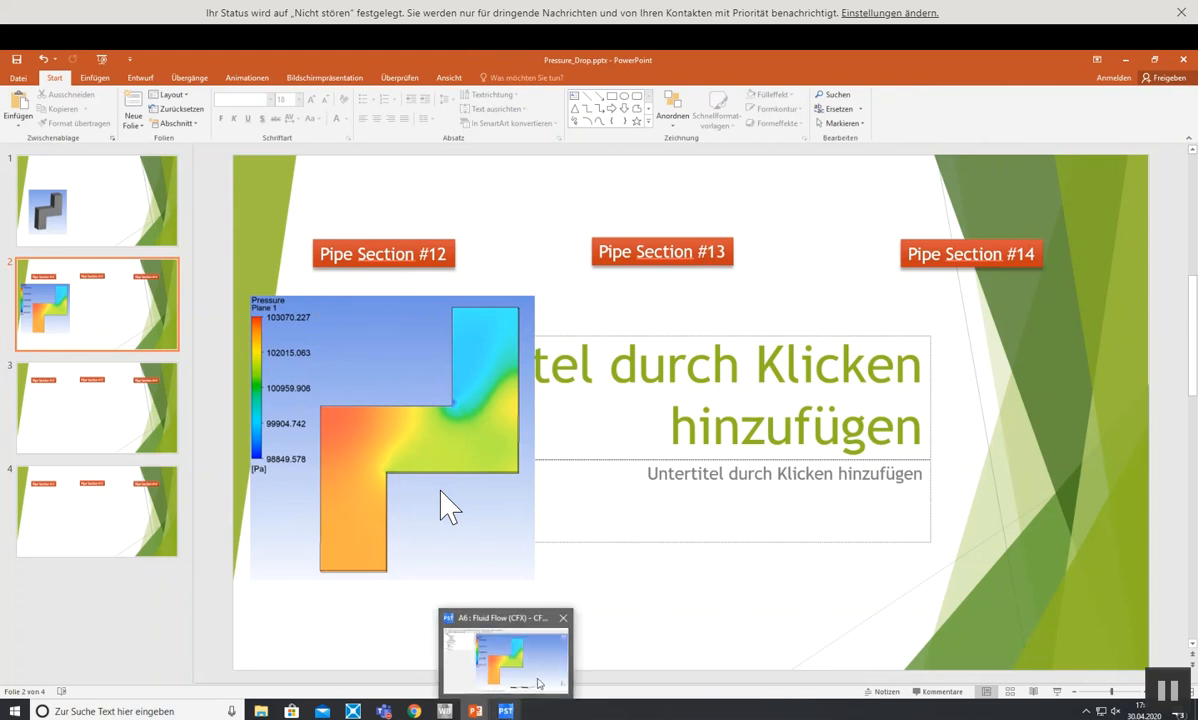
pyautogui.click(477, 665)
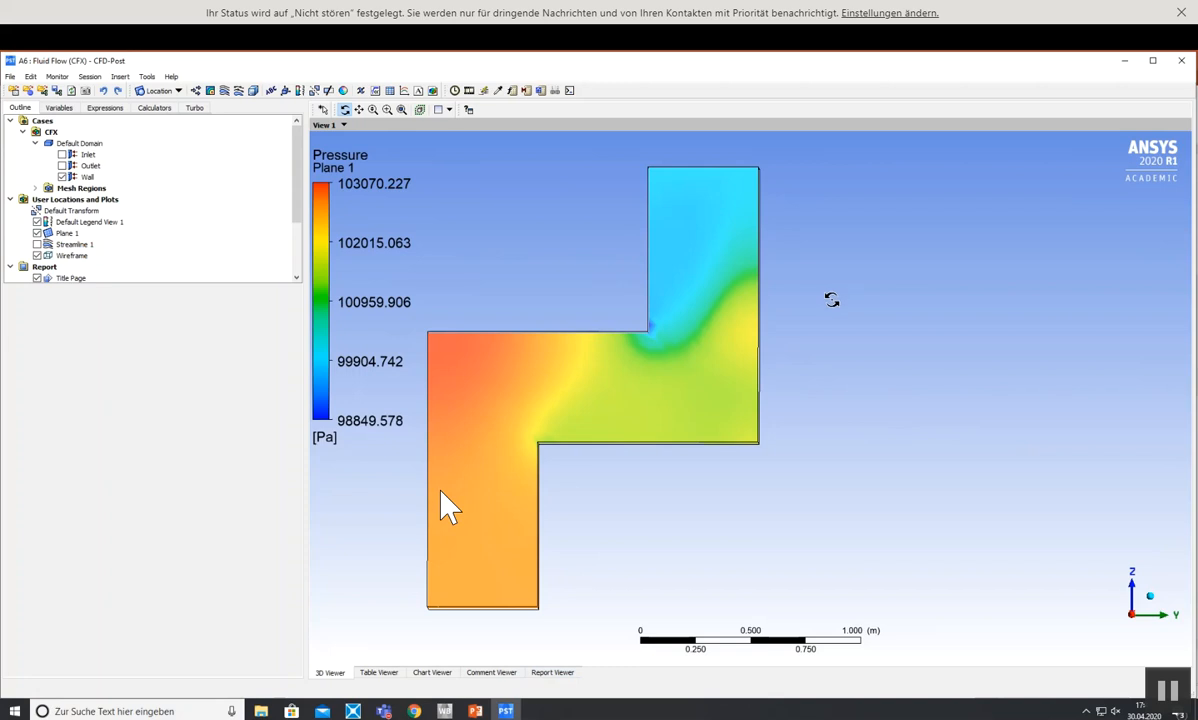
pyautogui.click(504, 91)
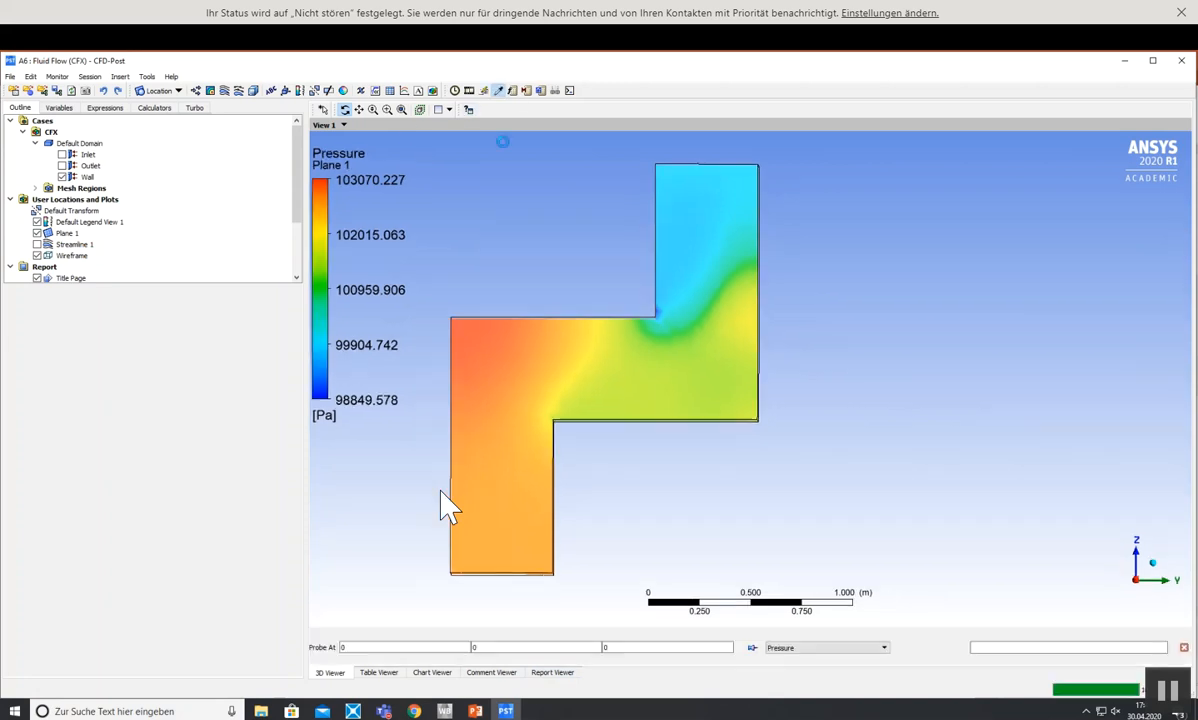
pyautogui.click(498, 563)
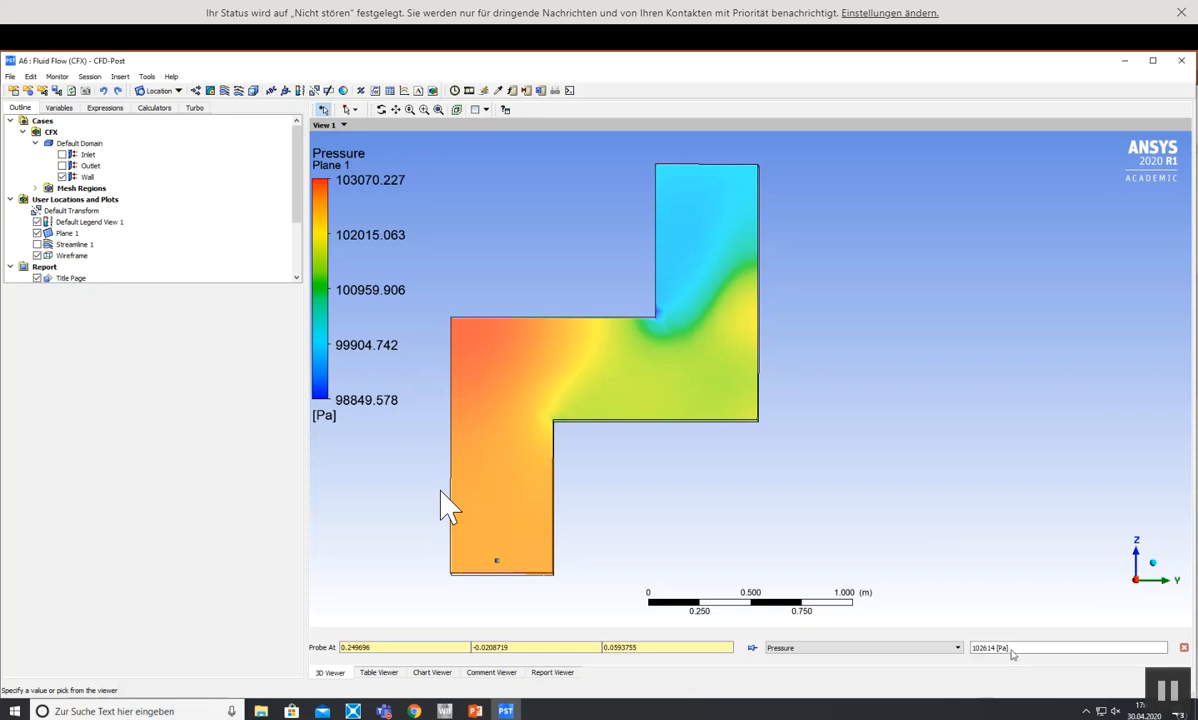
pyautogui.moveTo(973, 650); pyautogui.dragTo(1000, 652)
pyautogui.click(438, 110)
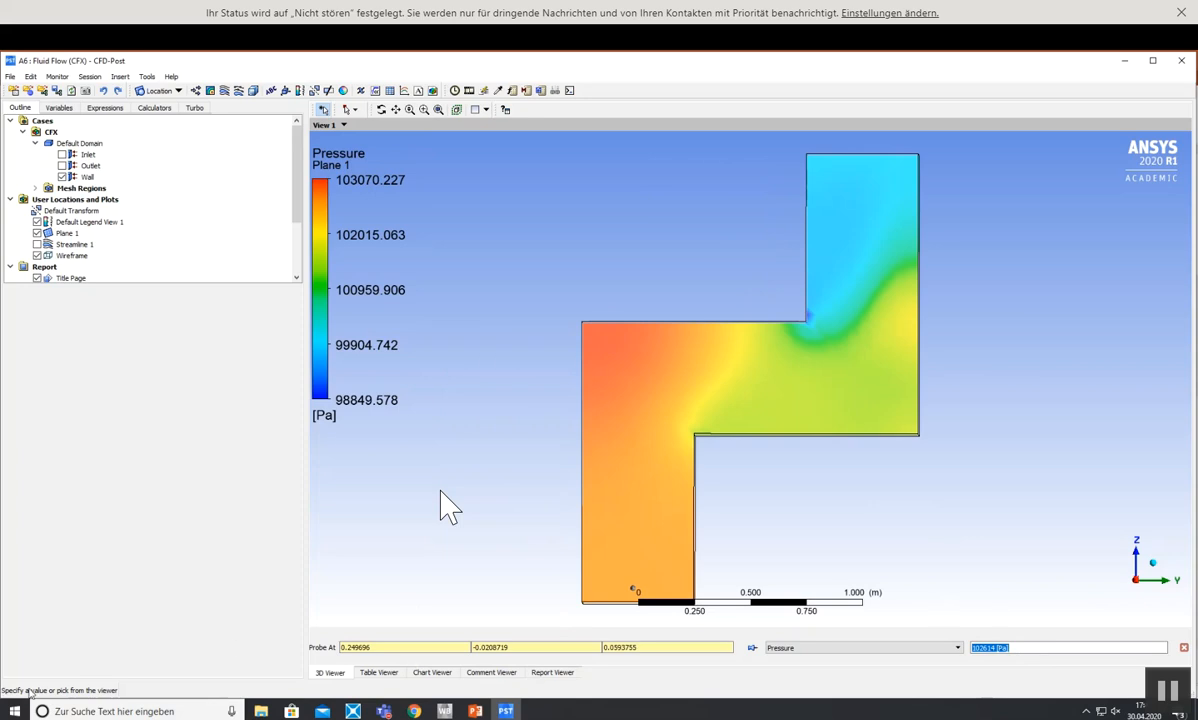
# - Start Excel 2016, dismiss the Office activation dialog and create a blank workbook
pyautogui.press('super')
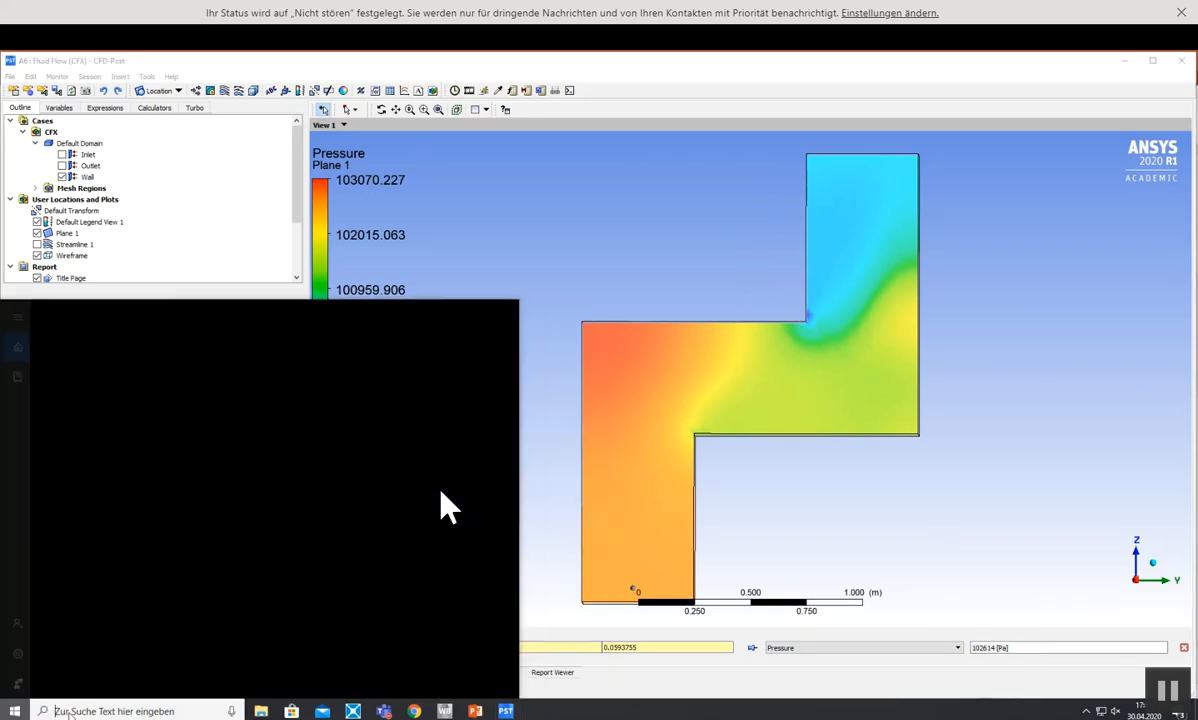
pyautogui.write('exce')
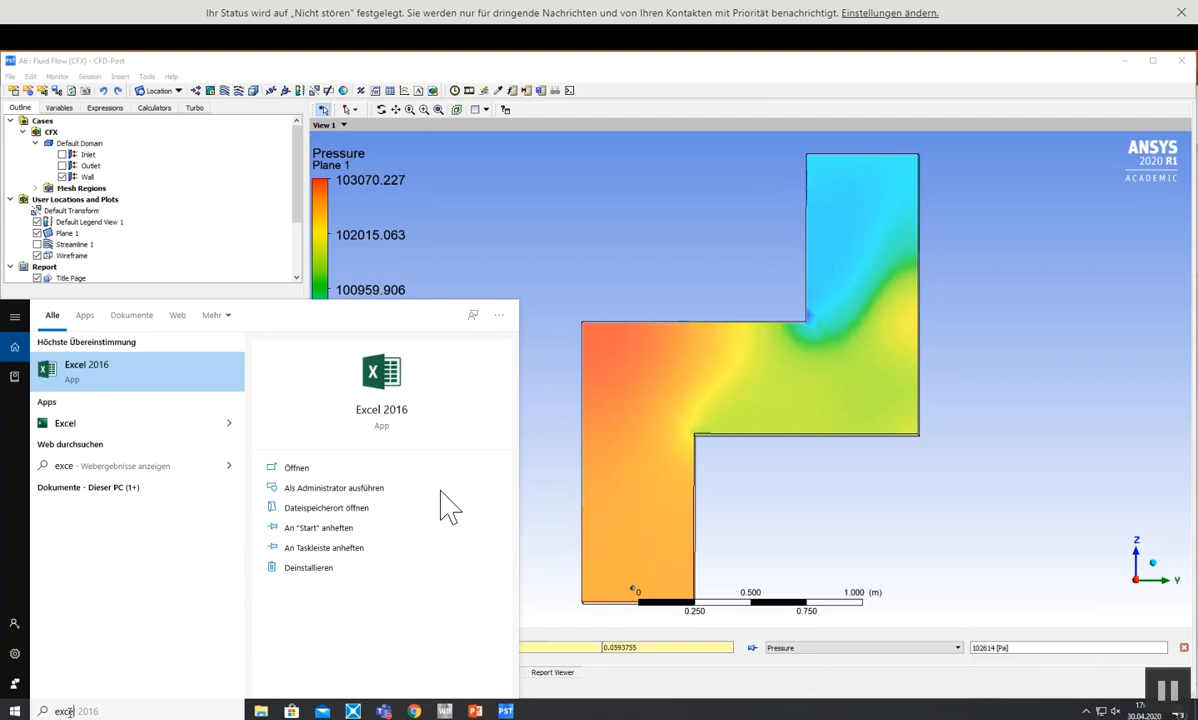
pyautogui.press('Return')
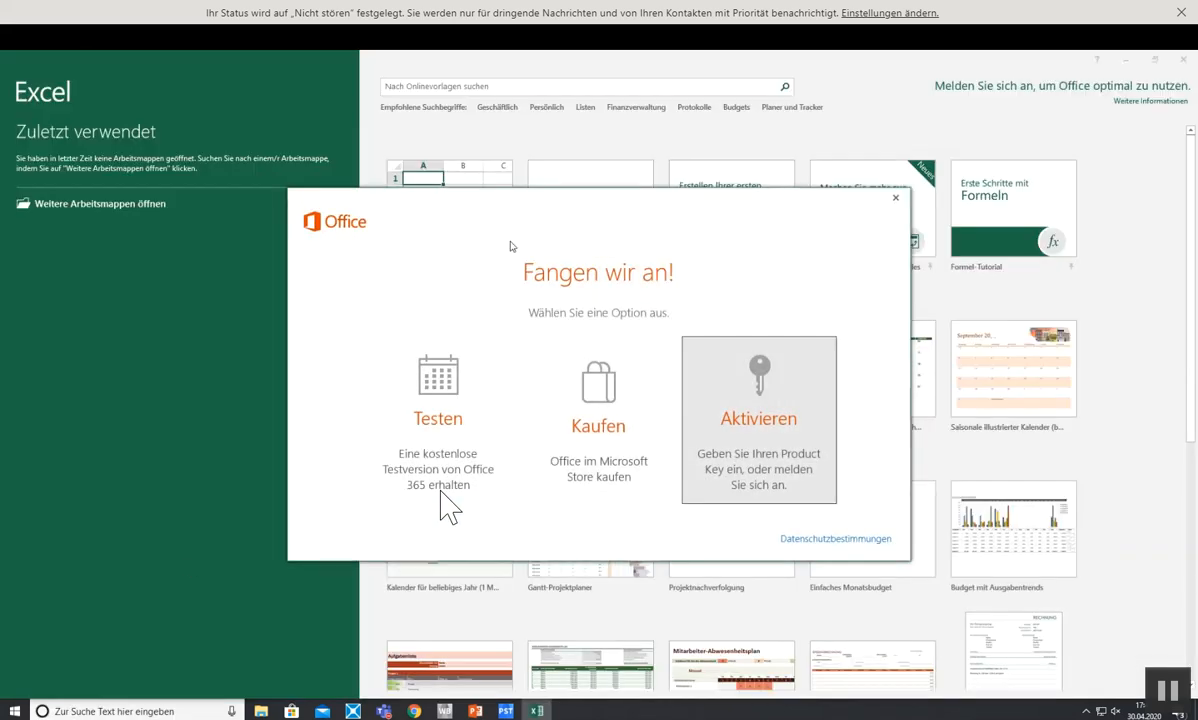
pyautogui.click(895, 197)
pyautogui.click(425, 220)
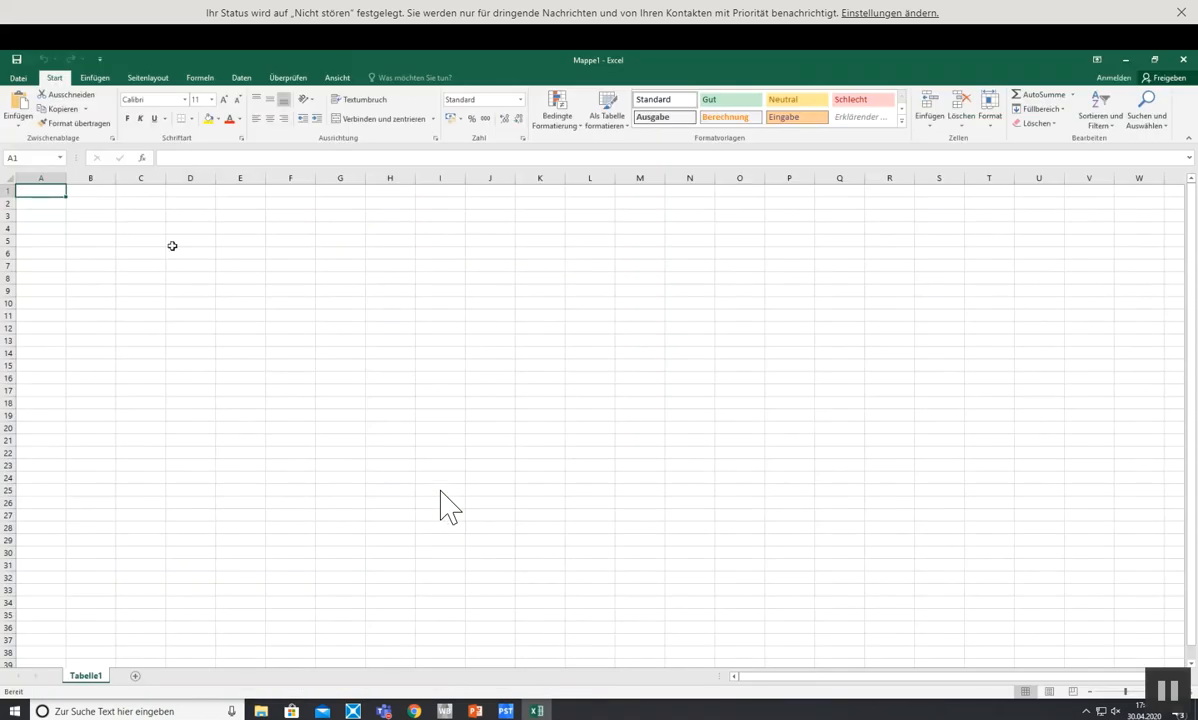
pyautogui.click(172, 240)
pyautogui.hotkey('ctrl', 'v')
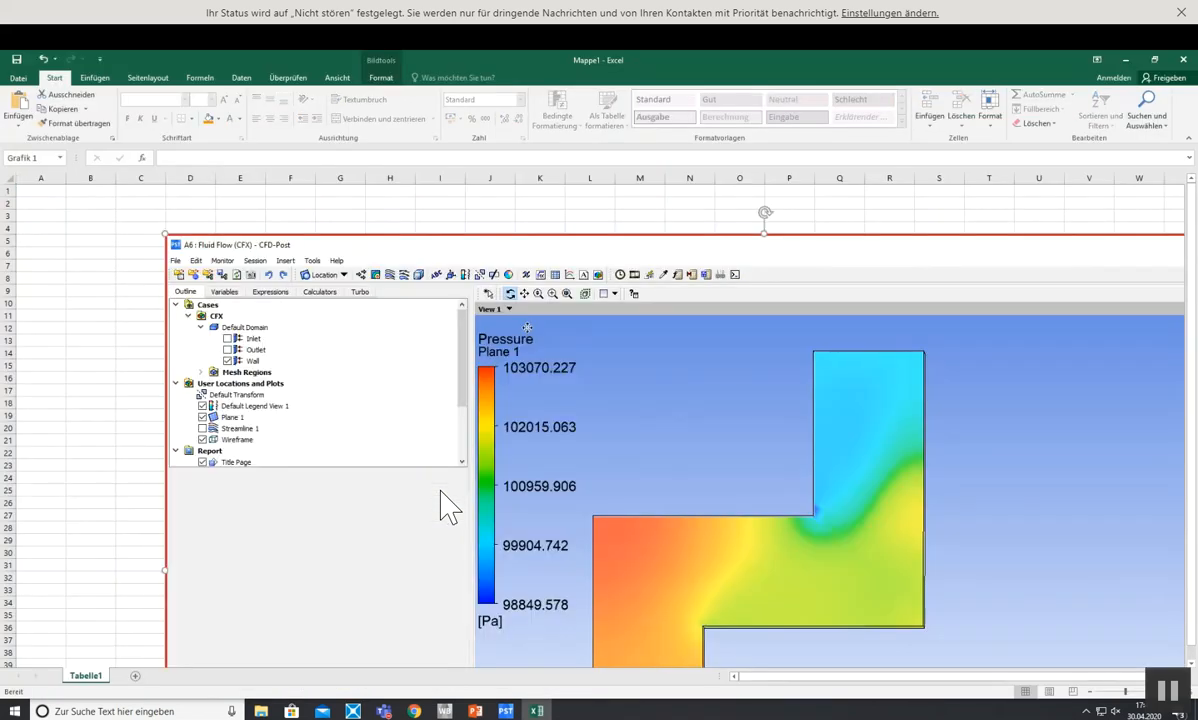
pyautogui.hotkey('ctrl', 'z')
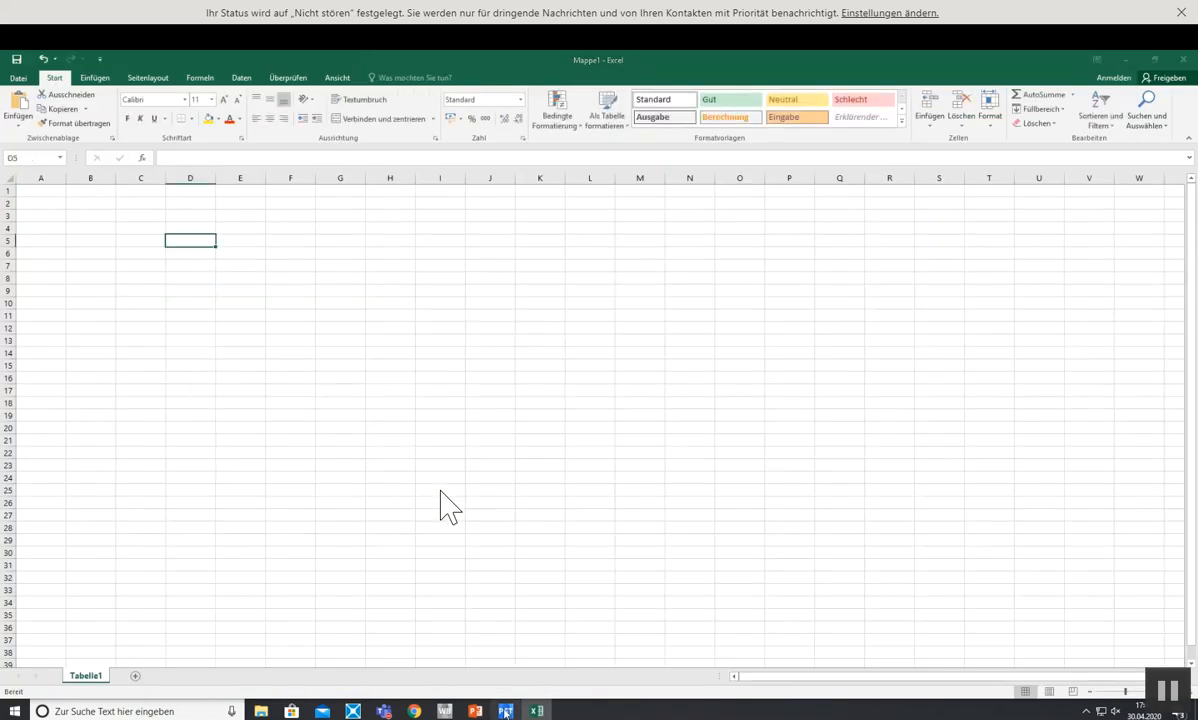
# - Copy the probed inlet pressure 102614 from CFD-Post and paste it into cell D7 in Excel
pyautogui.hotkey('alt', 'Tab')
pyautogui.doubleClick(986, 648)
pyautogui.rightClick(987, 649)
pyautogui.click(1013, 658)
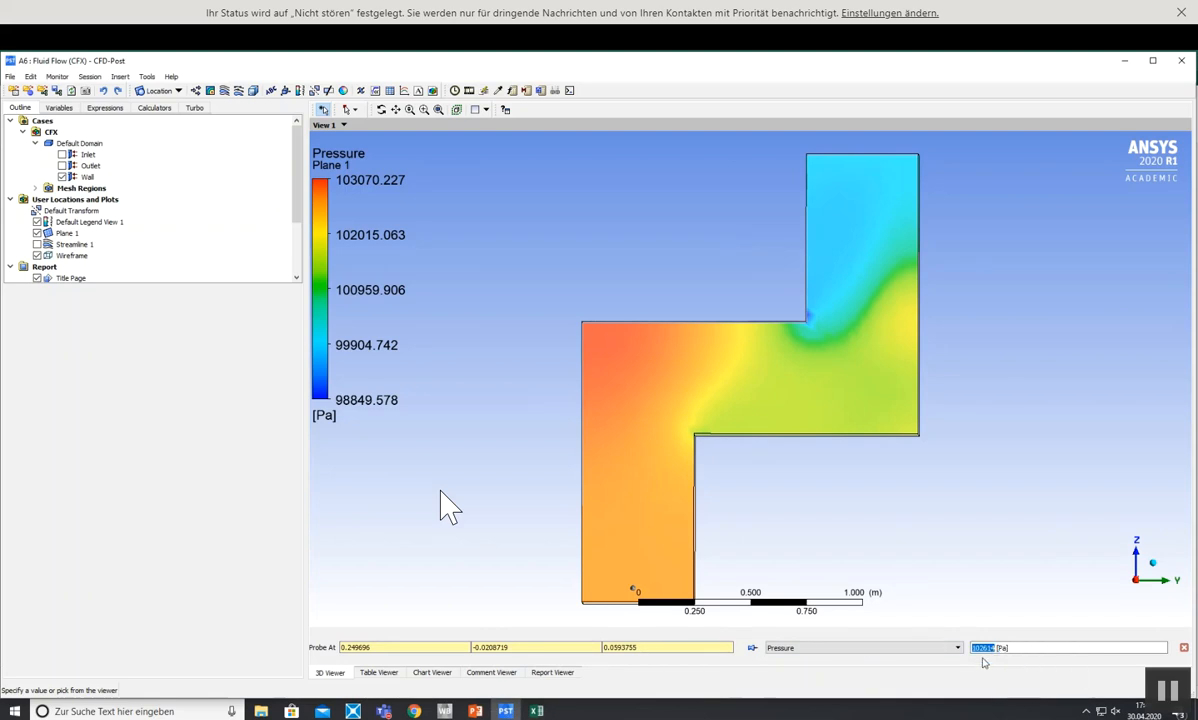
pyautogui.hotkey('alt', 'Tab')
pyautogui.click(192, 265)
pyautogui.hotkey('ctrl', 'v')
# - Enter the unit Pa in cell E7 and the label "Pressure at enrty" in cell D6
pyautogui.click(190, 250)
pyautogui.click(233, 265)
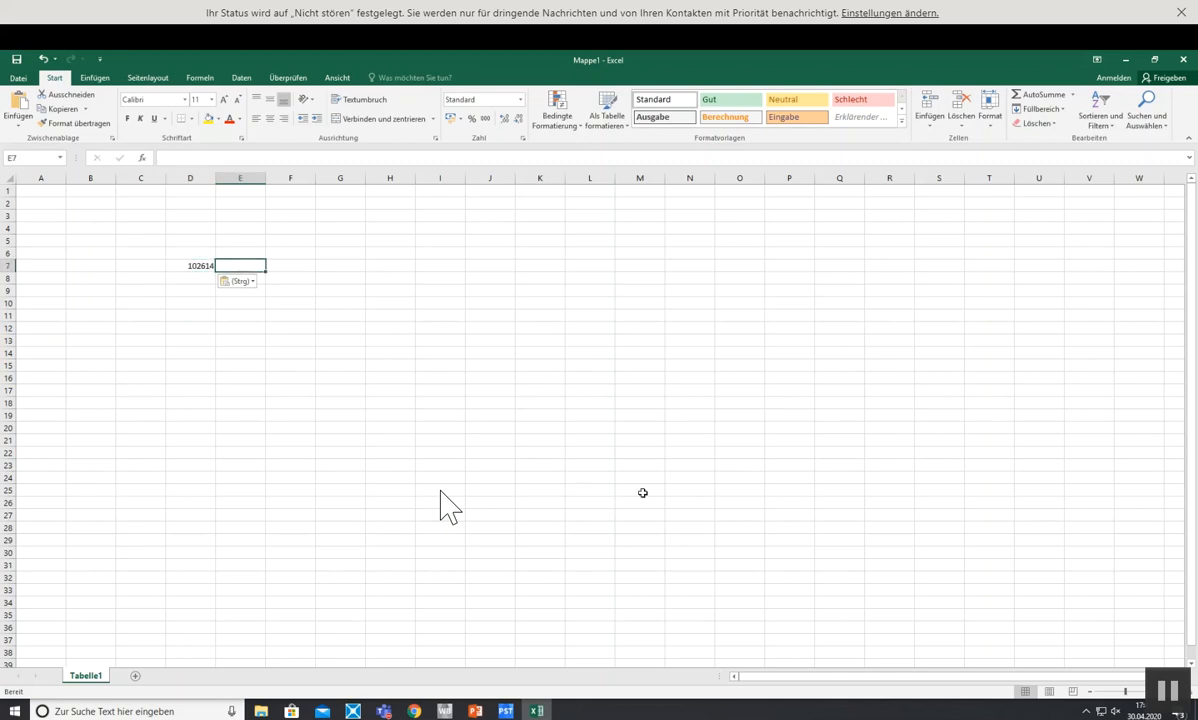
pyautogui.write('Pa')
pyautogui.press('Return')
pyautogui.press('Up')
pyautogui.press('Up')
pyautogui.press('Left')
pyautogui.write('Pr')
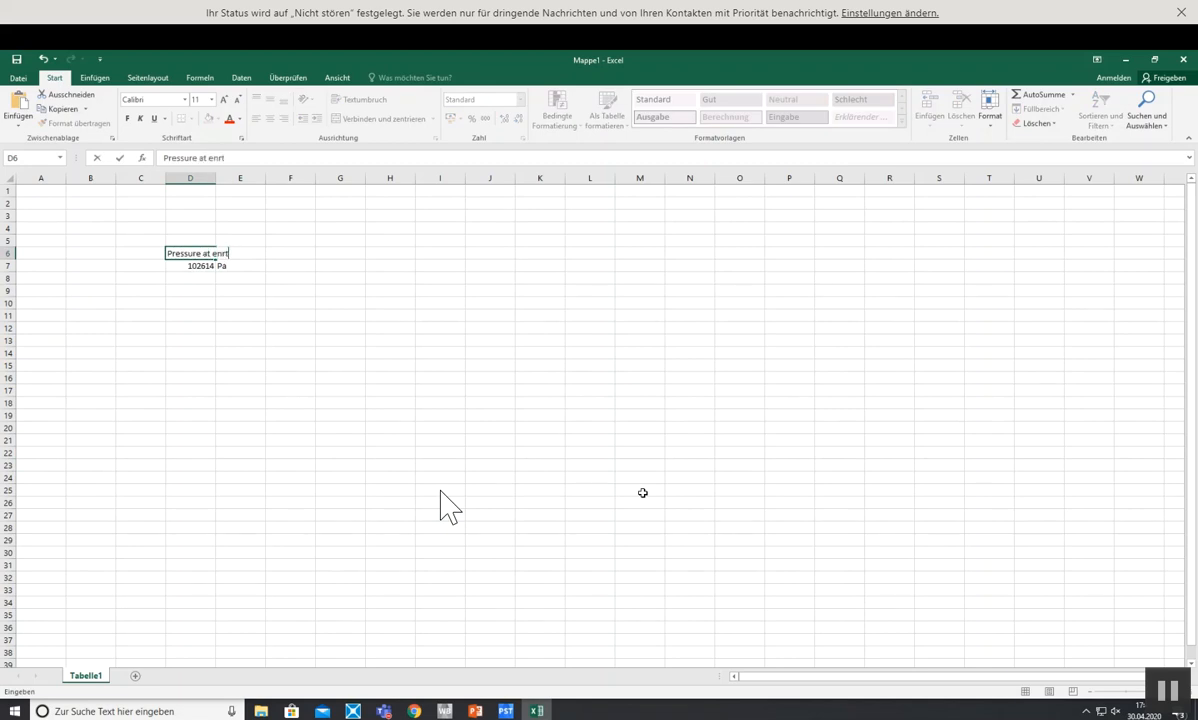
pyautogui.press('Return')
# - Enter the heading "Geometry #12" in cell D4
pyautogui.press('Up')
pyautogui.press('Up')
pyautogui.press('Up')
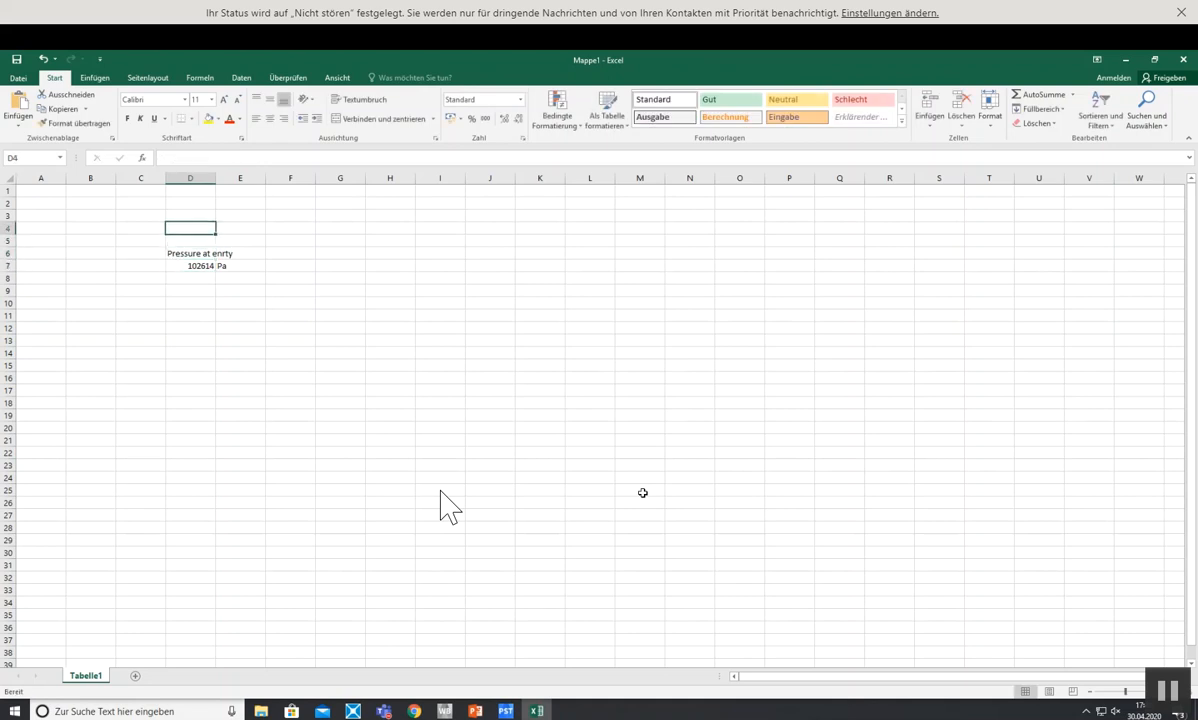
pyautogui.write('Geometry #')
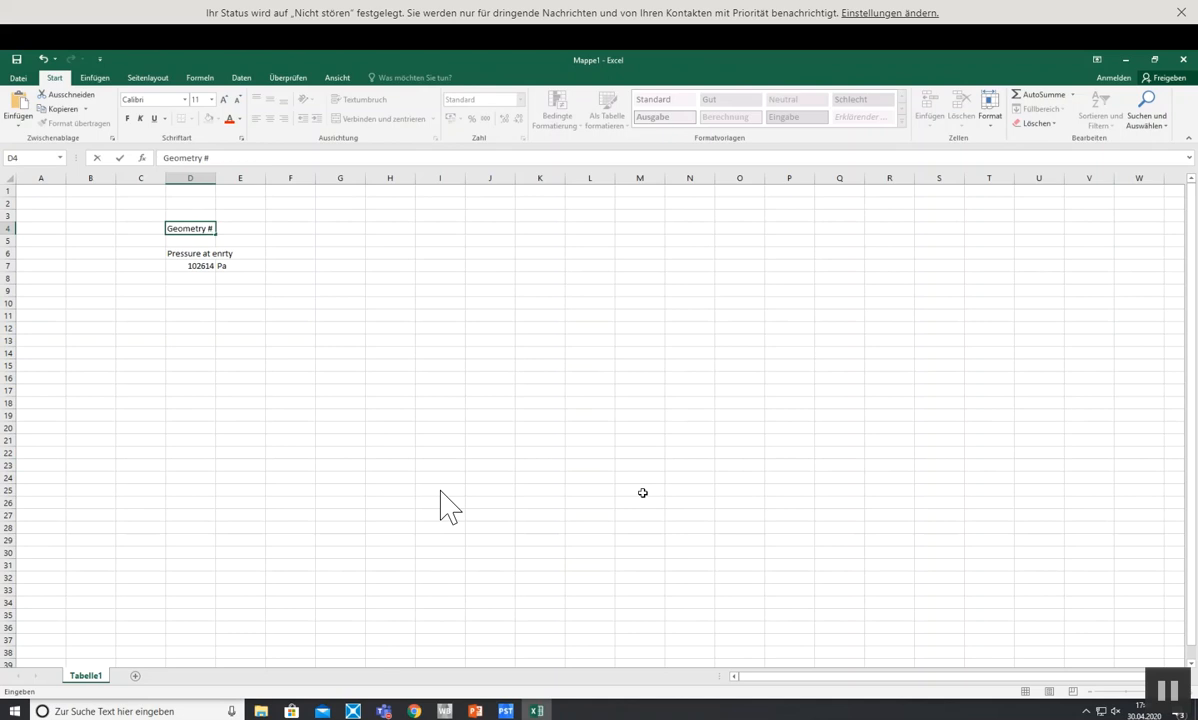
pyautogui.write('12')
pyautogui.press('Return')
pyautogui.press('Down')
pyautogui.press('Down')
pyautogui.press('Down')
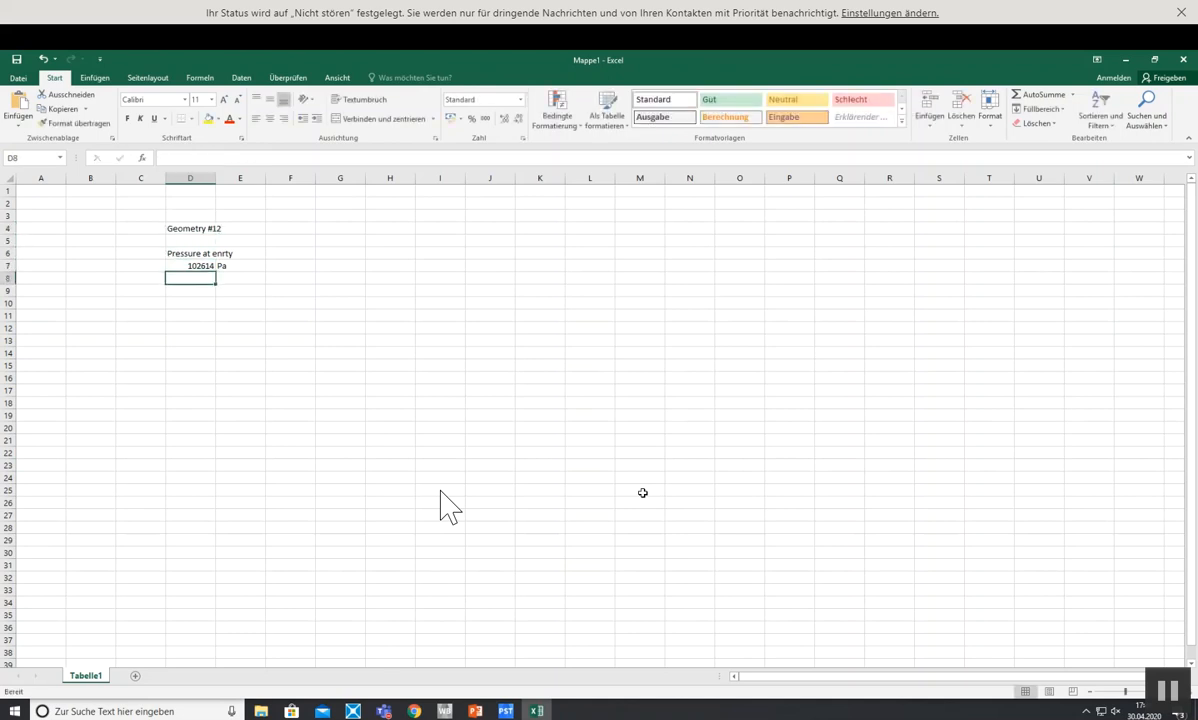
# - Move the inlet pressure value and its unit to cells E6:F6 and widen column D to fit its label
pyautogui.moveTo(195, 267); pyautogui.dragTo(292, 264)
pyautogui.moveTo(216, 179); pyautogui.dragTo(241, 179)
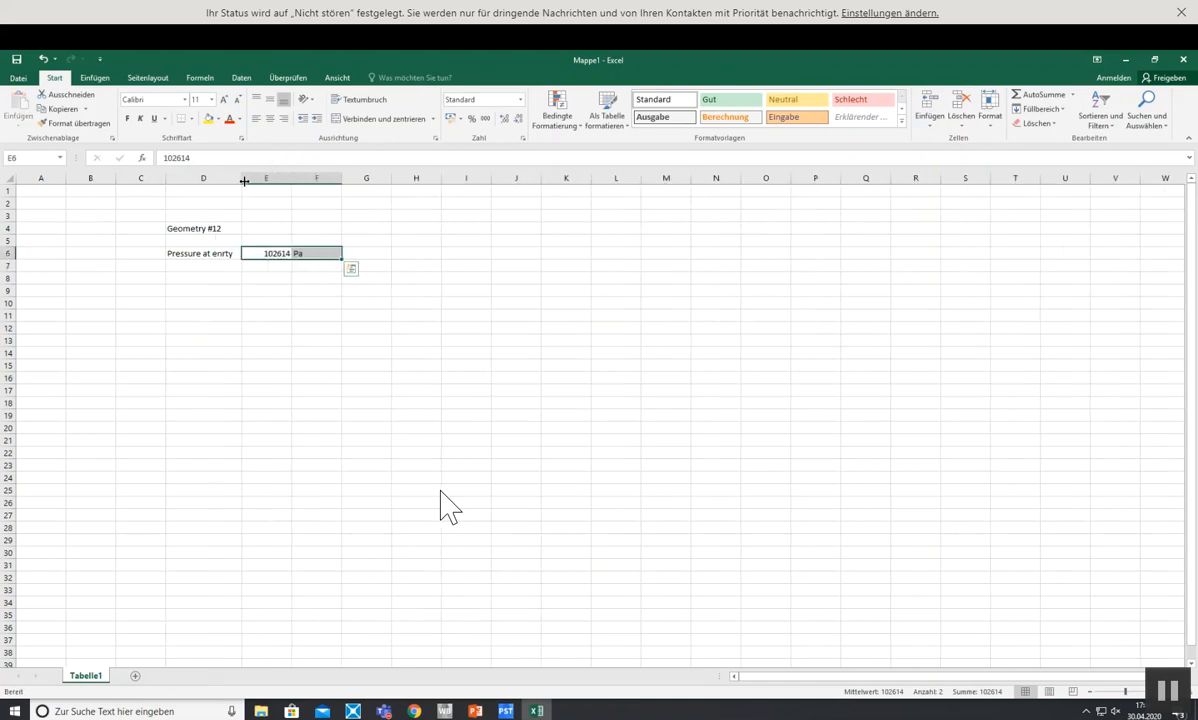
pyautogui.click(266, 377)
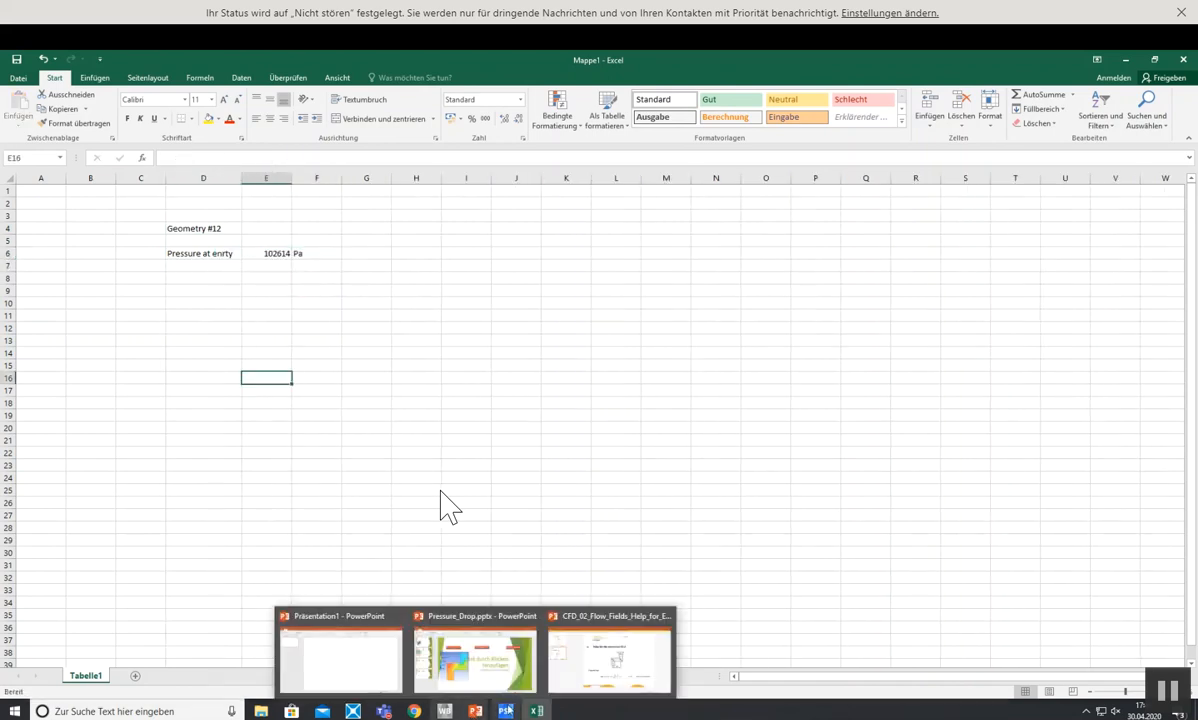
# - Switch to CFD-Post, probe the pressure near the pipe's upper outlet end and copy the numeric value
pyautogui.click(506, 711)
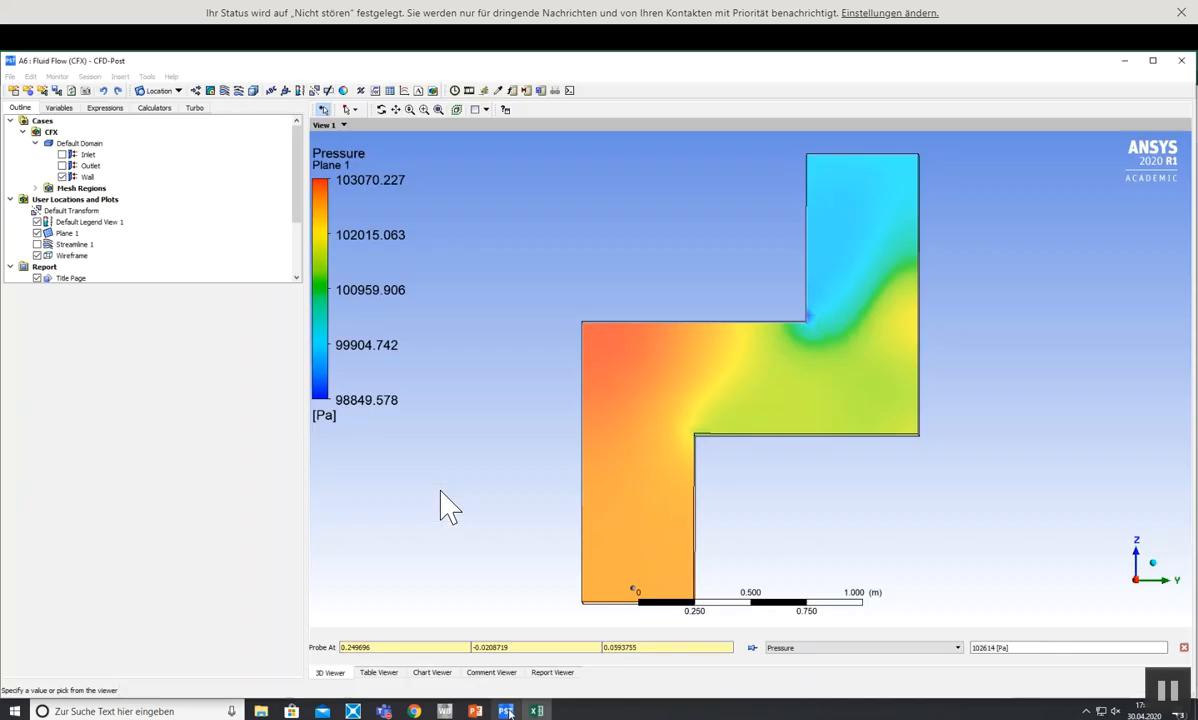
pyautogui.click(857, 162)
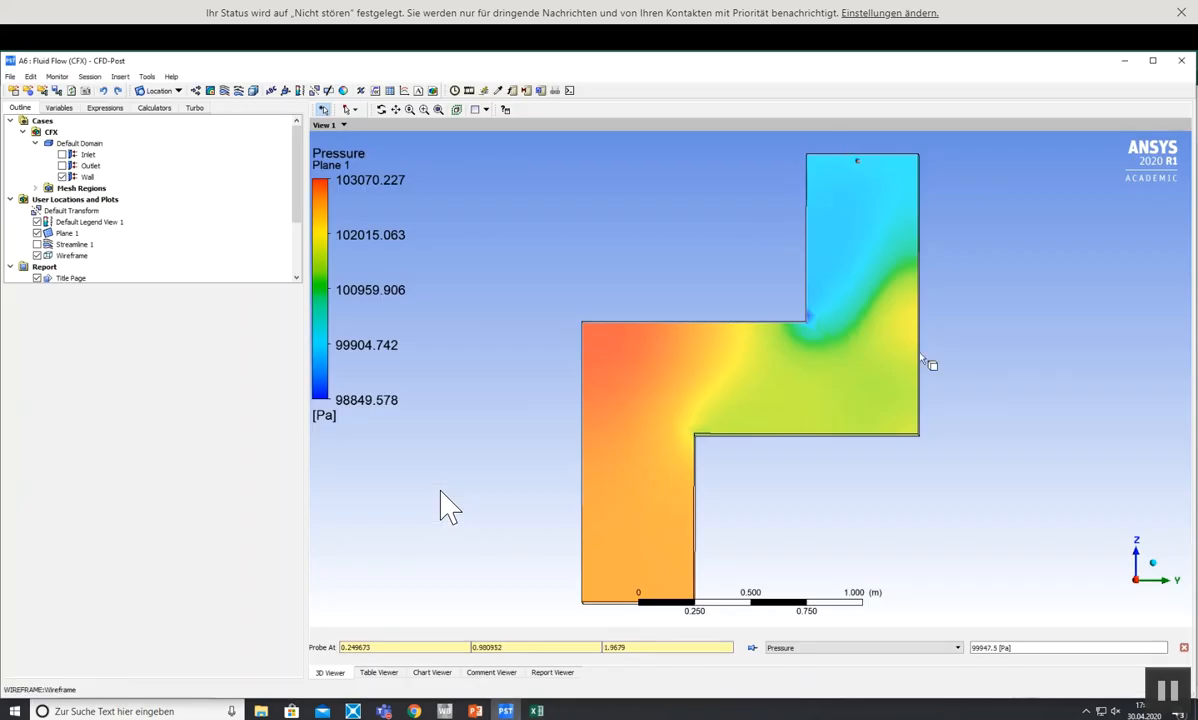
pyautogui.moveTo(1000, 648); pyautogui.dragTo(969, 650)
pyautogui.rightClick(984, 646)
pyautogui.click(1010, 654)
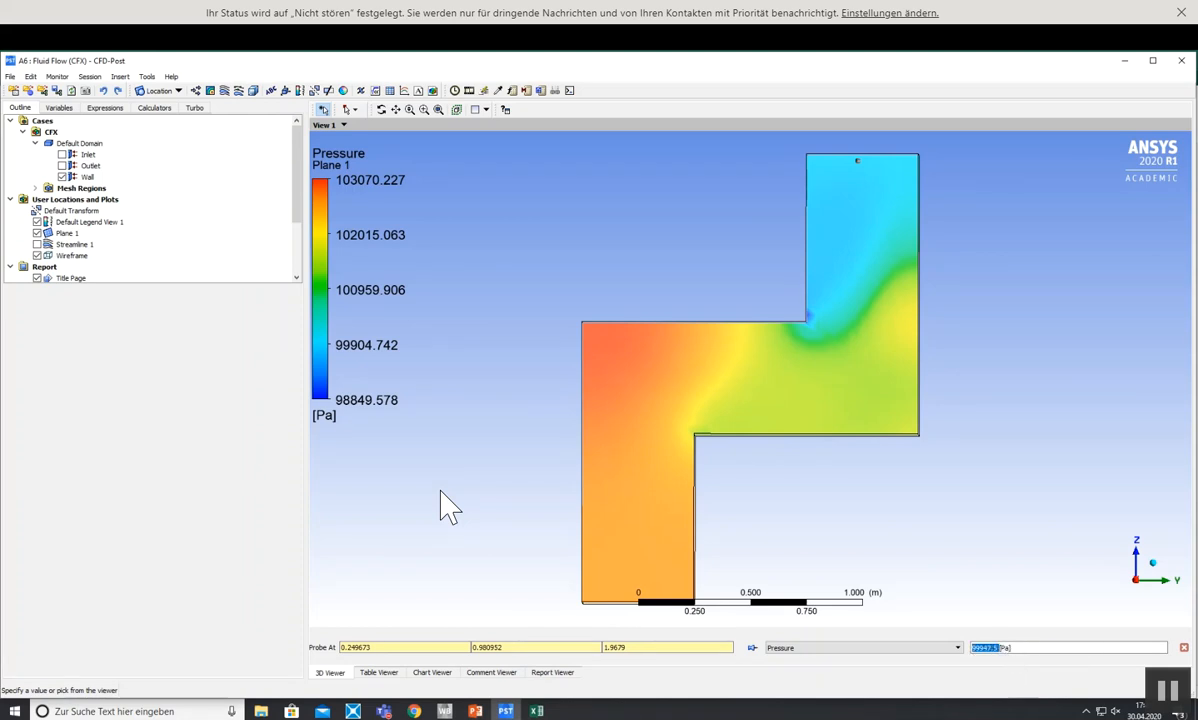
# - Switch to Excel and paste the outlet pressure 99947.5 into cell E7
pyautogui.click(537, 711)
pyautogui.click(238, 267)
pyautogui.click(267, 265)
pyautogui.hotkey('ctrl', 'v')
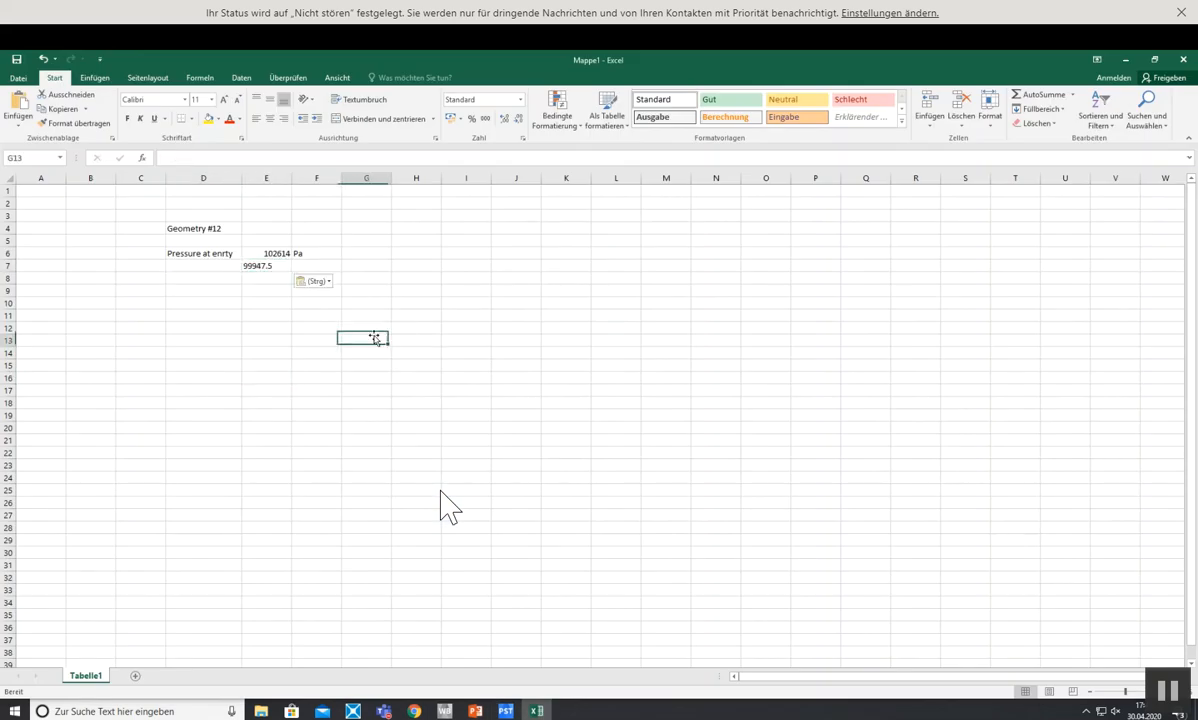
# - Enter the unit Pa in cell F7 and the label "Pressure at exit" in cell D7
pyautogui.click(316, 266)
pyautogui.write('Pa')
pyautogui.press('Left')
pyautogui.press('Left')
pyautogui.write('Pr')
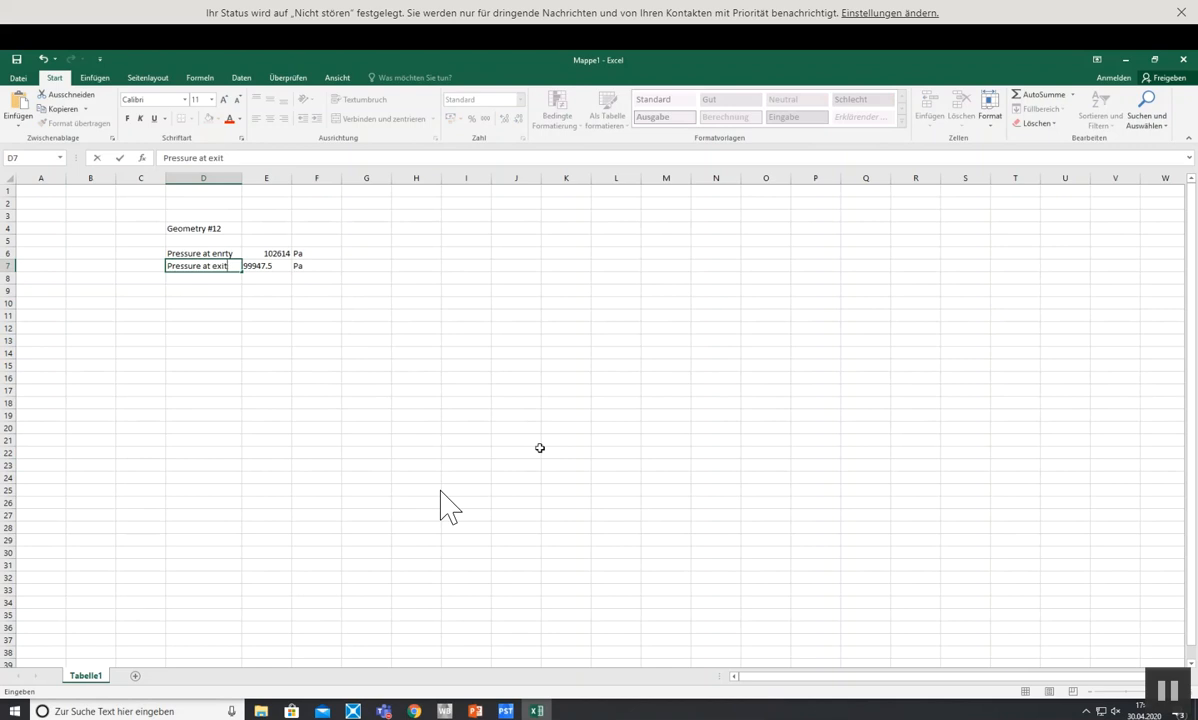
pyautogui.press('Return')
# - Right-align the pressure labels in D6:D7 and the outlet pressure value in E7
pyautogui.press('Up')
pyautogui.press('Up')
pyautogui.hotkey('shift', 'Down')
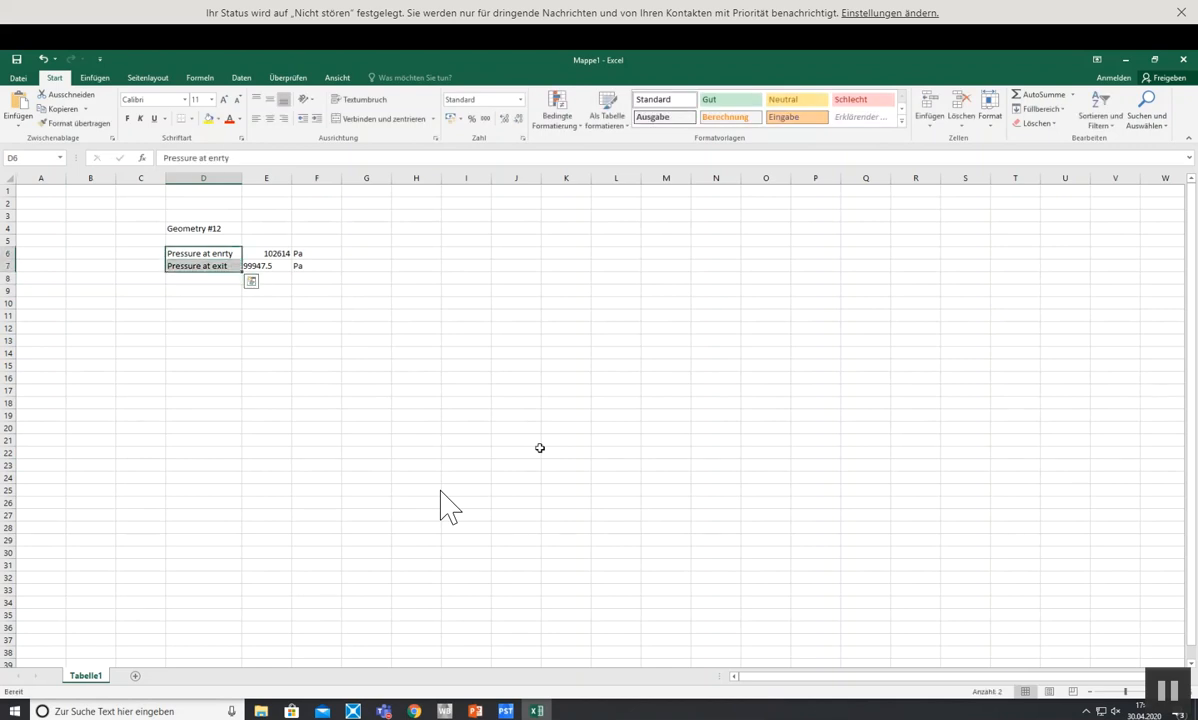
pyautogui.click(284, 119)
pyautogui.click(366, 341)
pyautogui.click(273, 265)
pyautogui.click(285, 119)
pyautogui.click(314, 390)
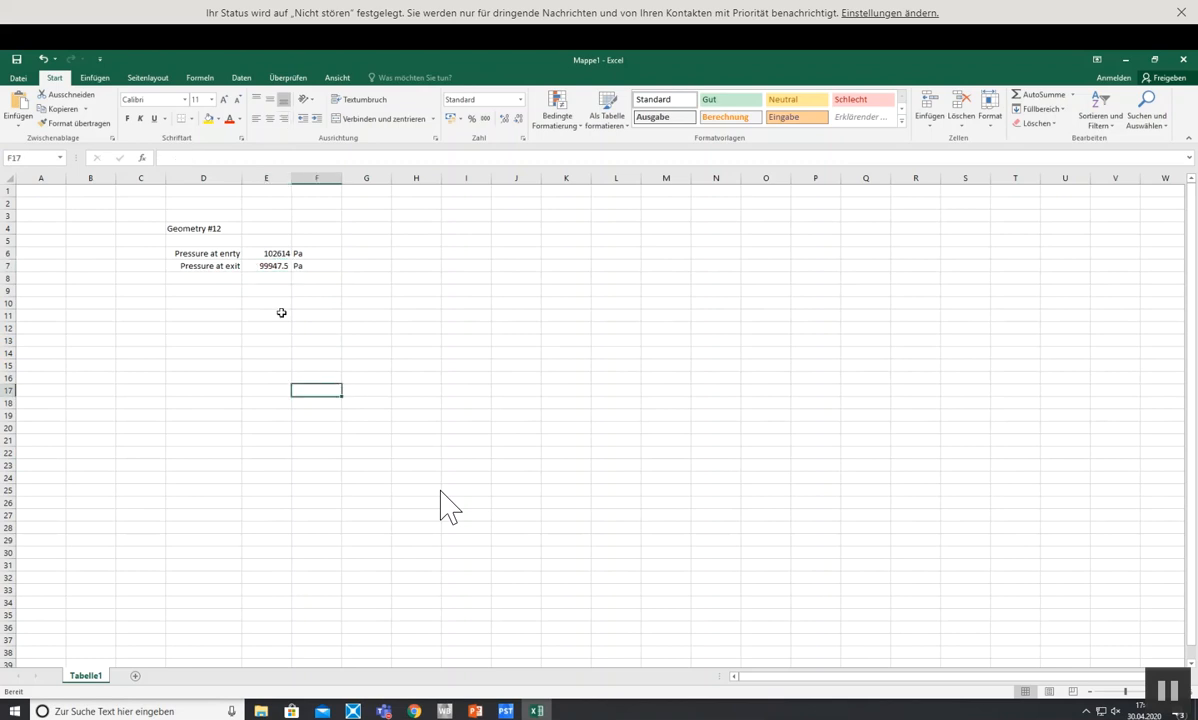
# - Correct the outlet pressure in E7 to 99947,5 with a decimal comma
pyautogui.click(277, 253)
pyautogui.click(270, 263)
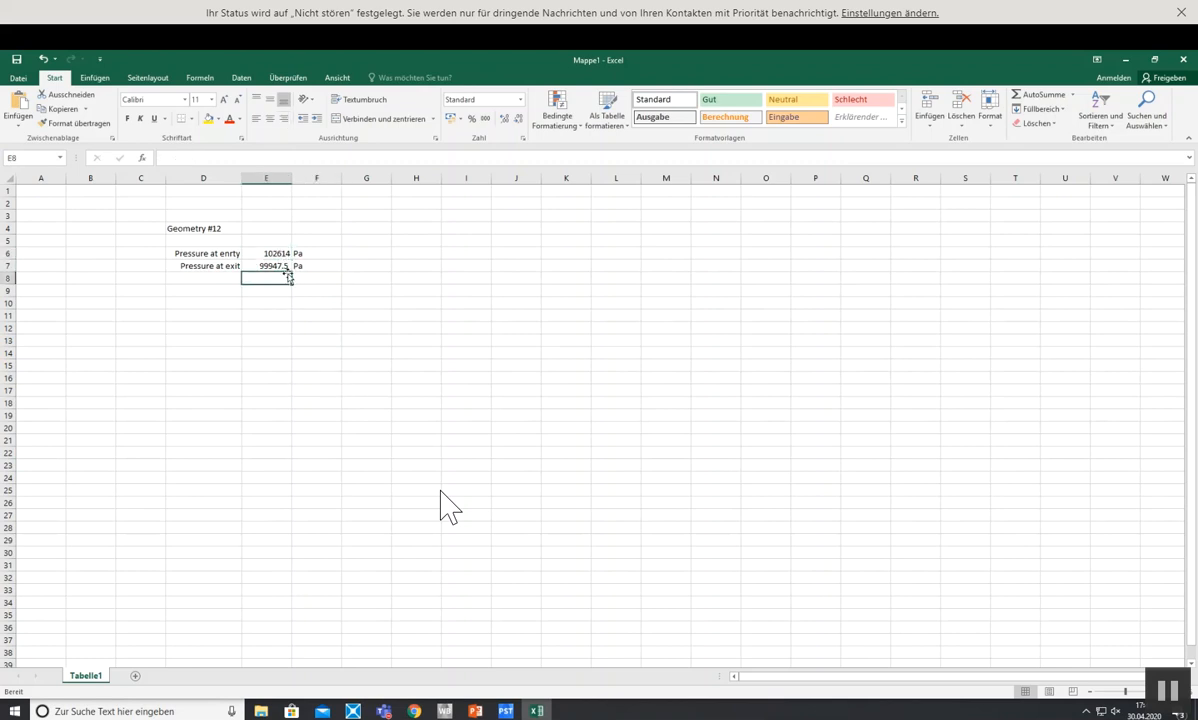
pyautogui.click(185, 160)
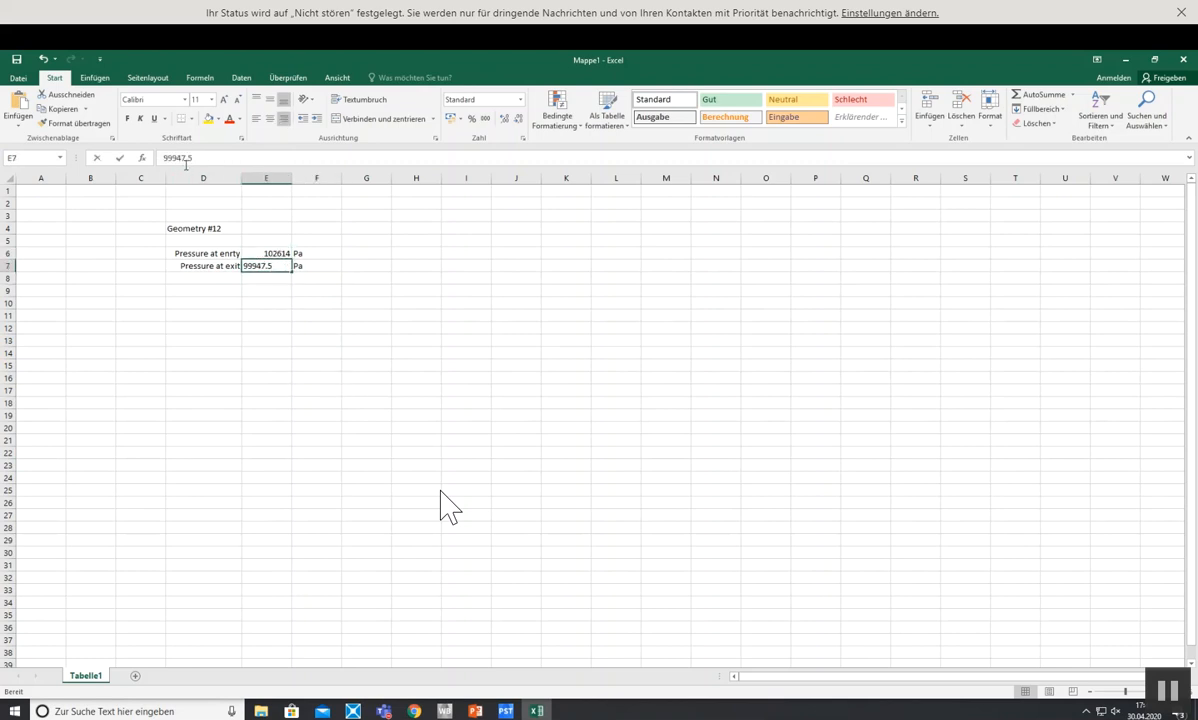
pyautogui.click(186, 160)
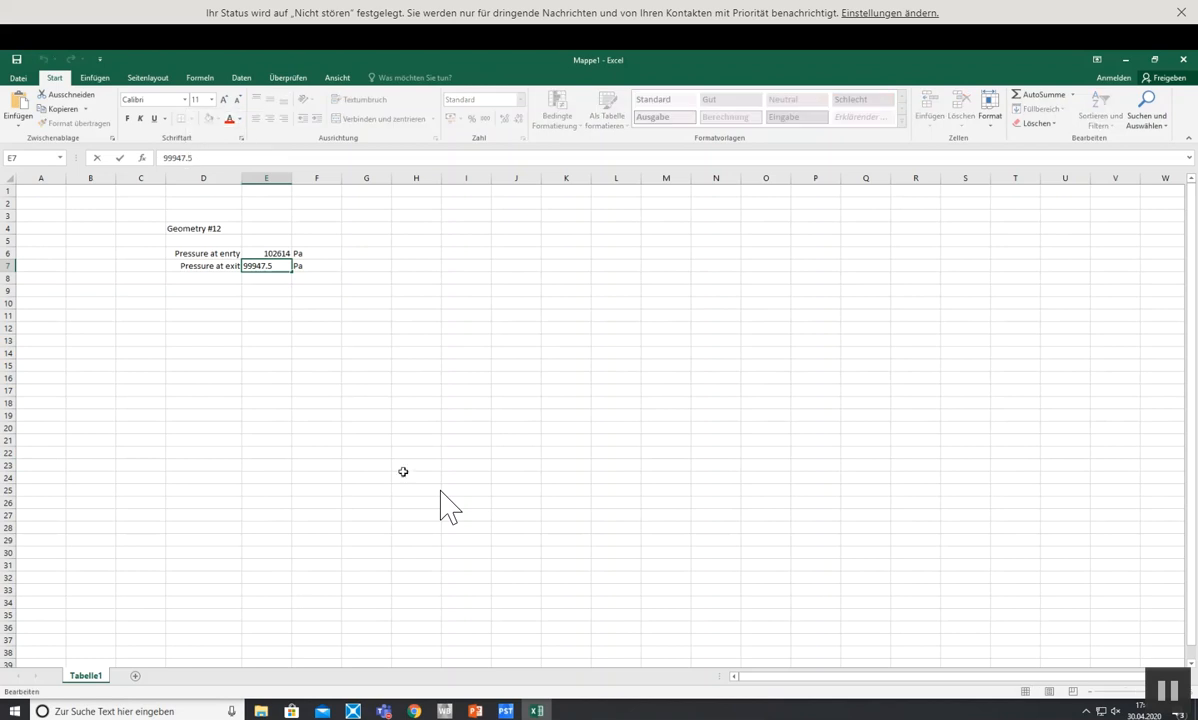
pyautogui.press('Return')
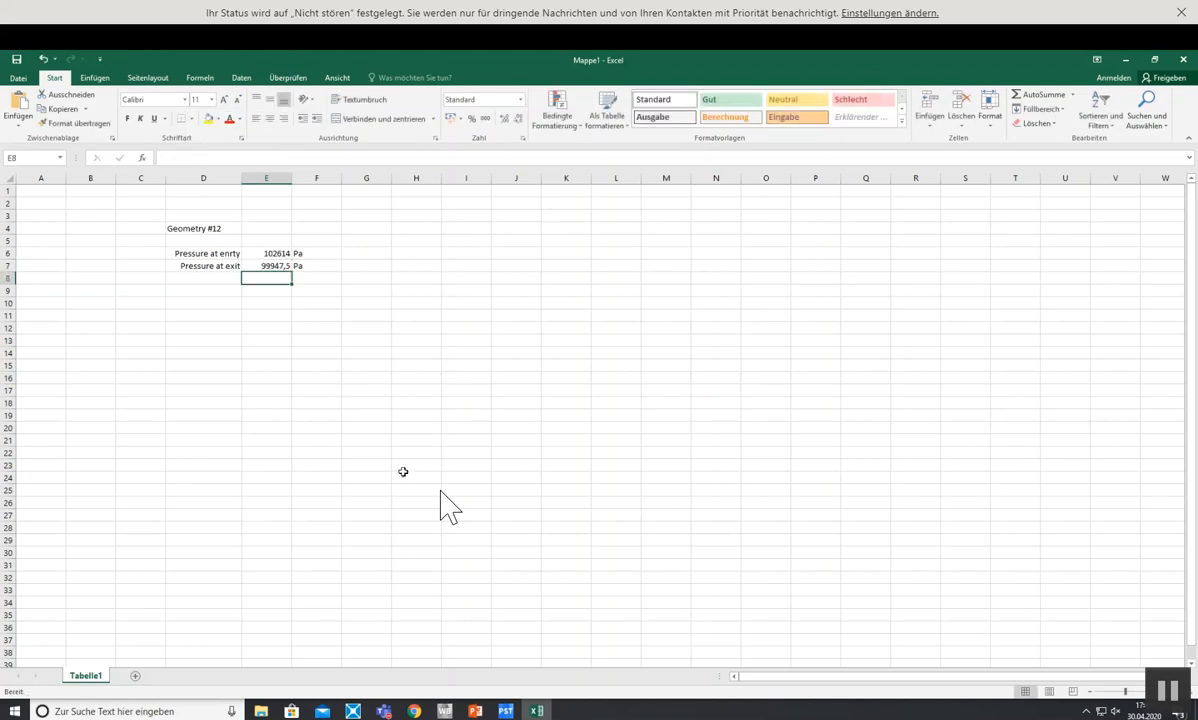
# - Enter the label "Delta Pressure" in cell D10
pyautogui.press('Down')
pyautogui.press('Down')
pyautogui.press('Down')
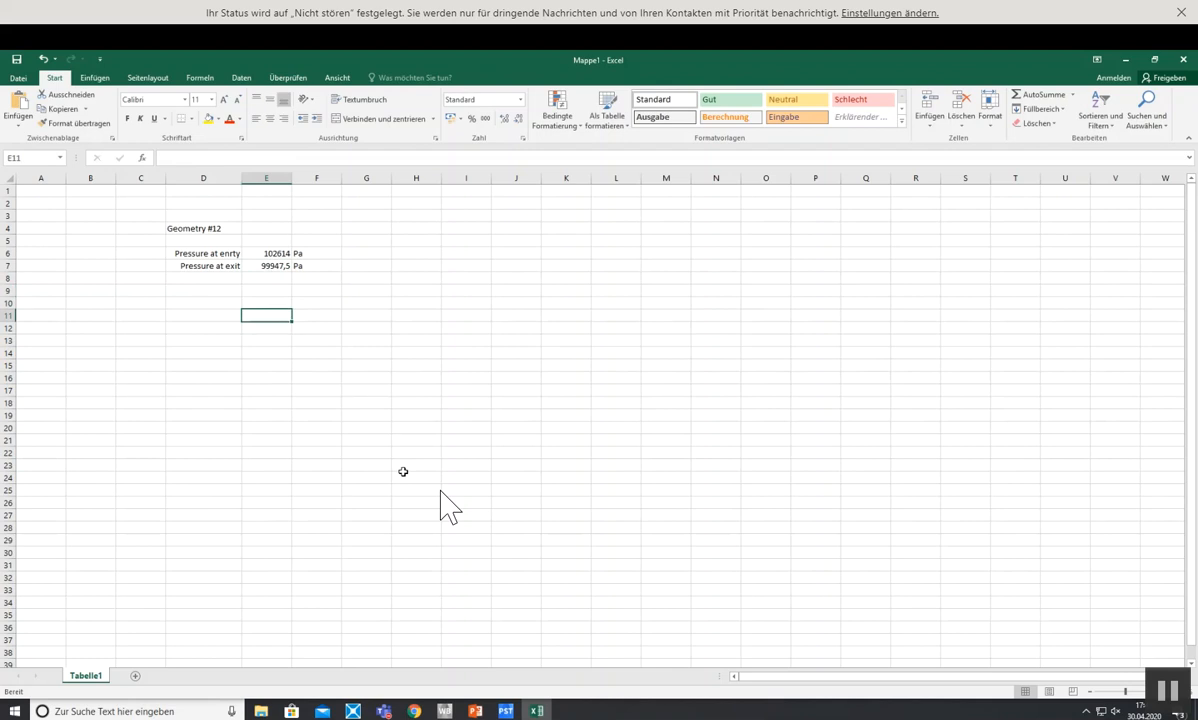
pyautogui.press('Left')
pyautogui.press('Up')
pyautogui.write('D')
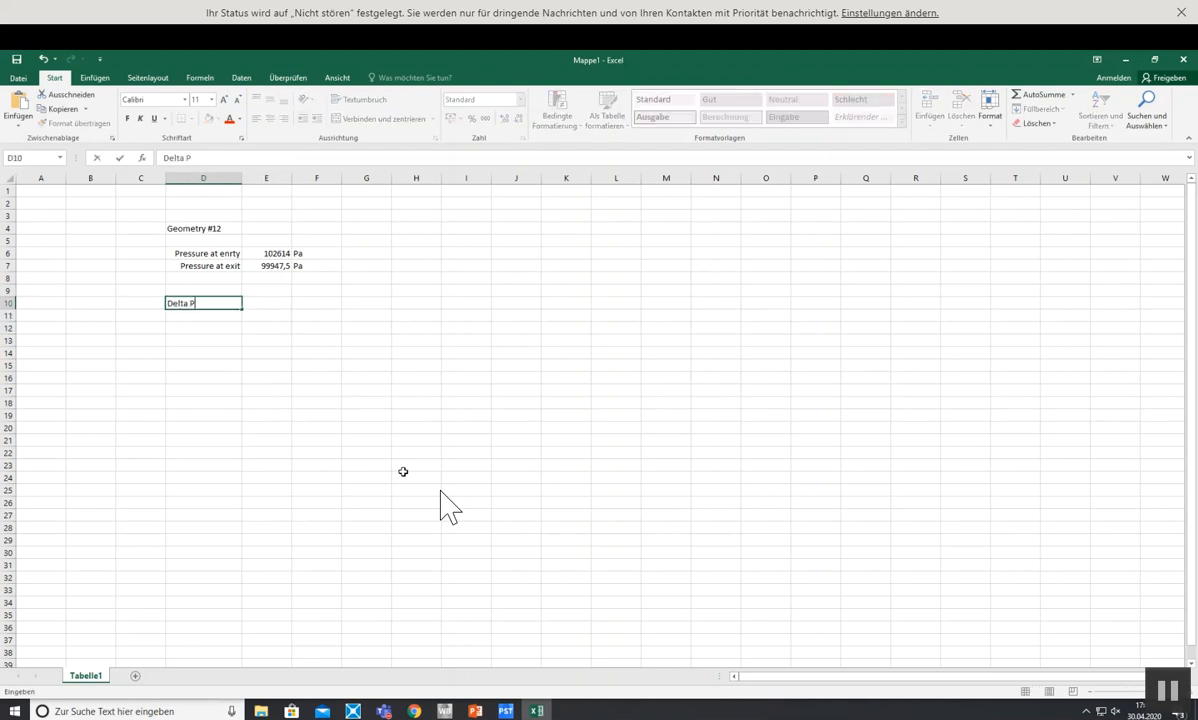
pyautogui.write('elta Pressure')
pyautogui.press('Return')
# - Calculate the pressure difference in E10 with the formula =E6-E7
pyautogui.press('Up')
pyautogui.press('Right')
pyautogui.write('=')
pyautogui.press('Up')
pyautogui.press('Up')
pyautogui.press('Up')
pyautogui.press('Up')
pyautogui.write('-')
pyautogui.press('Up')
pyautogui.press('Up')
pyautogui.press('Up')
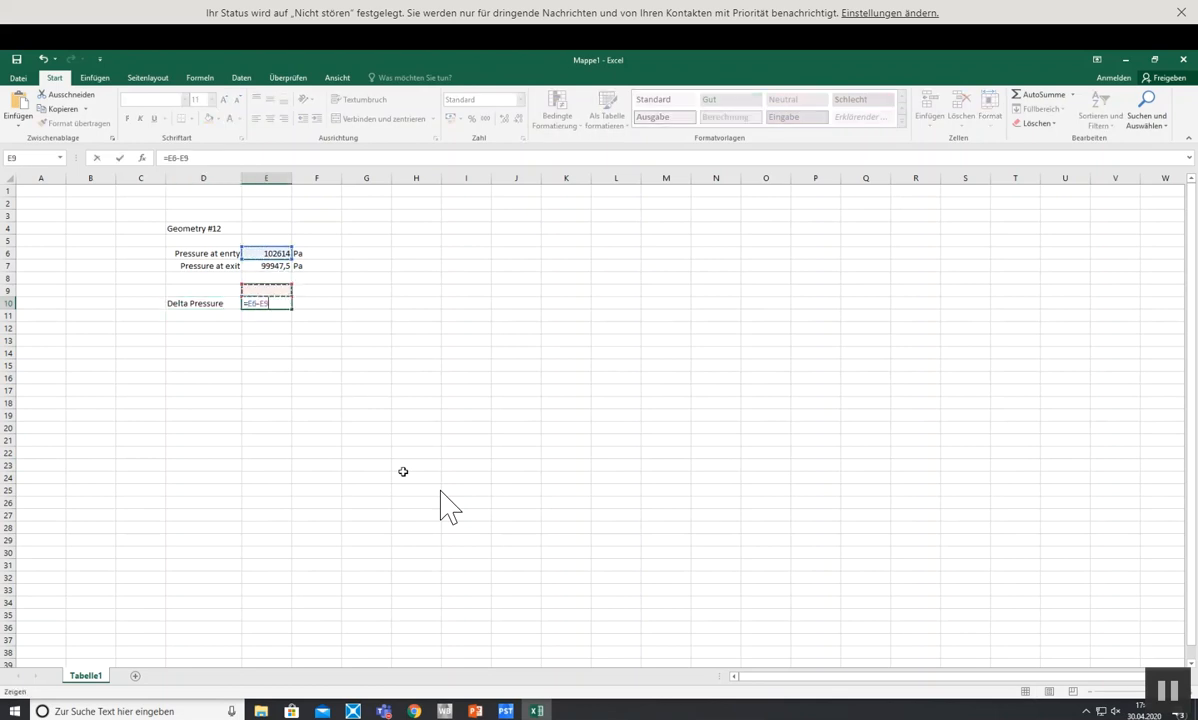
pyautogui.press('Return')
# - Copy the unit Pa from F7 into cell F10 beside the pressure difference
pyautogui.press('Up')
pyautogui.press('Up')
pyautogui.press('Up')
pyautogui.press('Up')
pyautogui.press('Right')
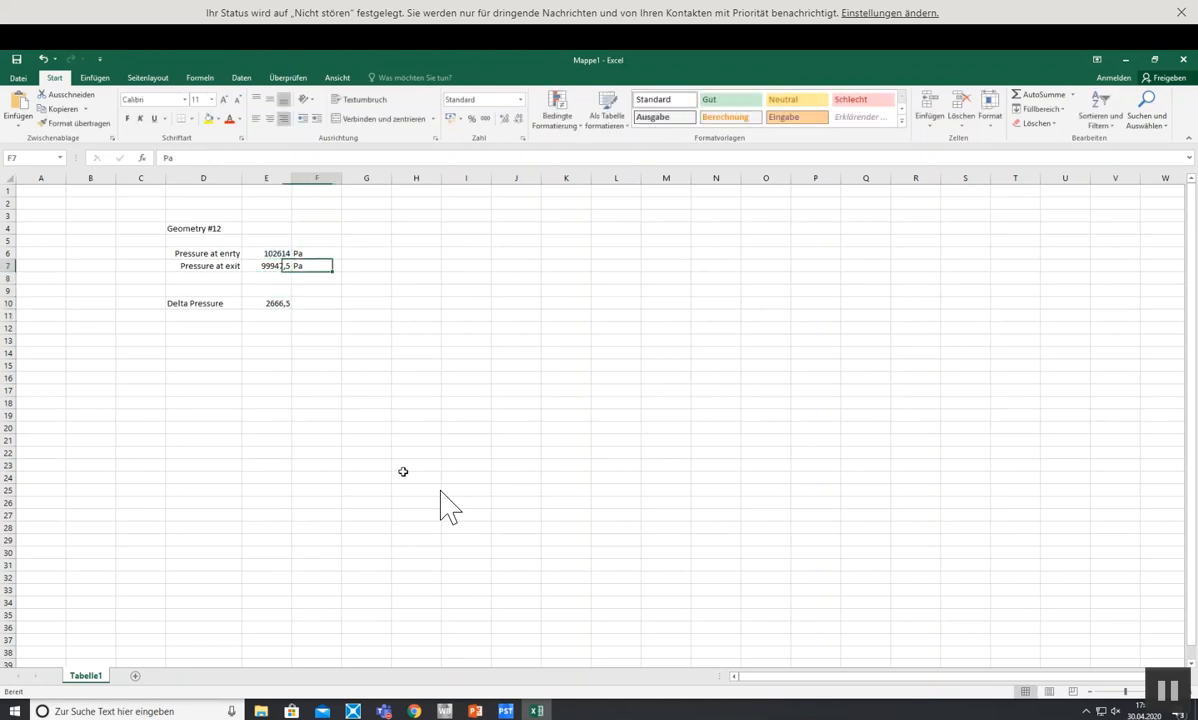
pyautogui.hotkey('ctrl', 'c')
pyautogui.press('Down')
pyautogui.press('Down')
pyautogui.press('Down')
pyautogui.hotkey('ctrl', 'v')
pyautogui.press('Escape')
pyautogui.press('Down')
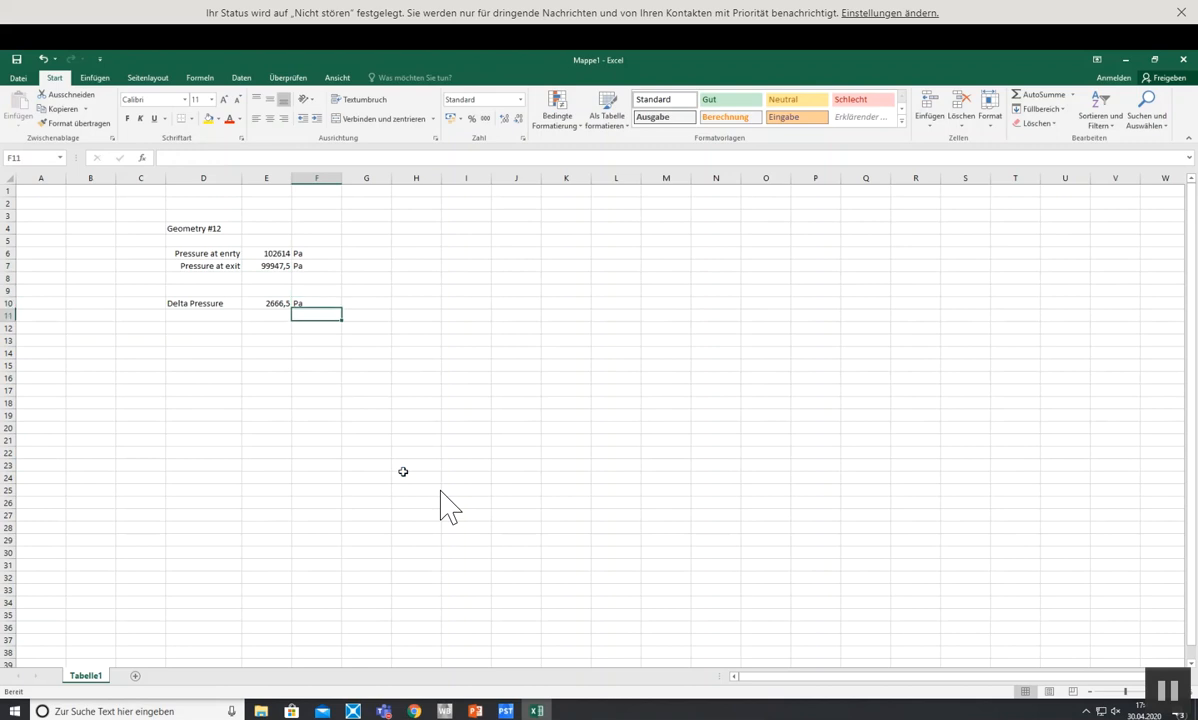
pyautogui.click(401, 478)
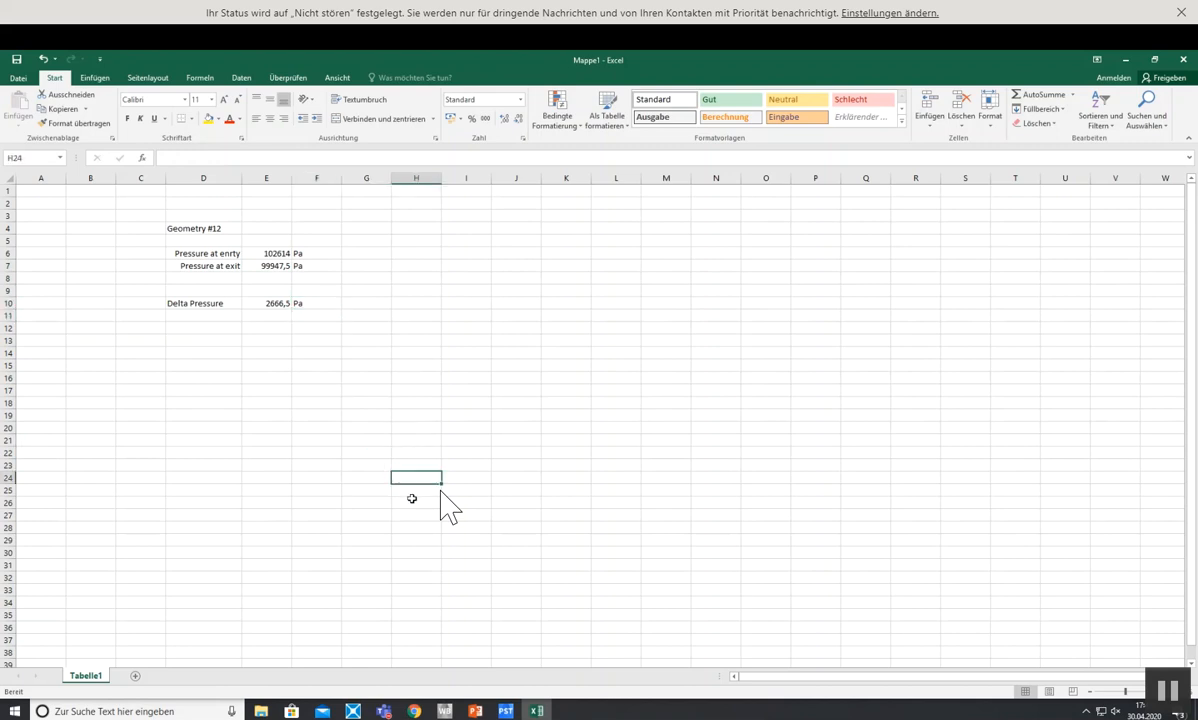
# - Left-align the pressure labels in D6:D8
pyautogui.moveTo(199, 252); pyautogui.dragTo(200, 281)
pyautogui.click(256, 118)
# - Save the workbook as Pressure_Drop.xlsx in the folder C:\ANSYS_SIM
pyautogui.hotkey('ctrl', 's')
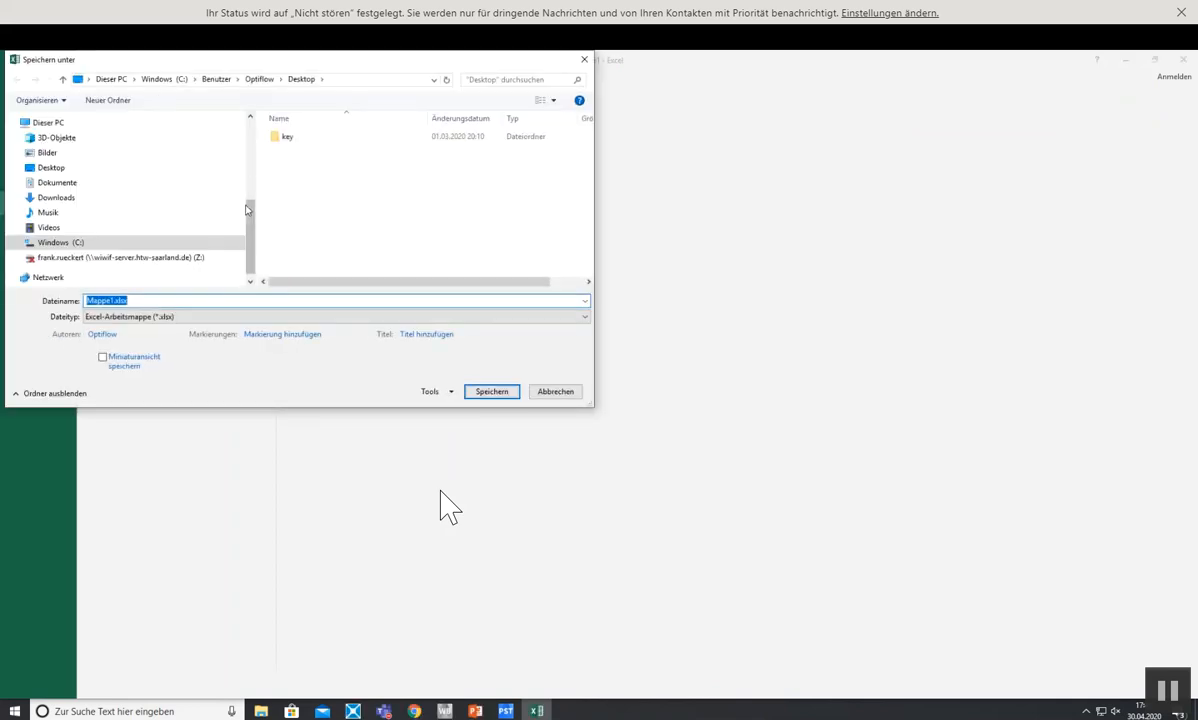
pyautogui.click(57, 243)
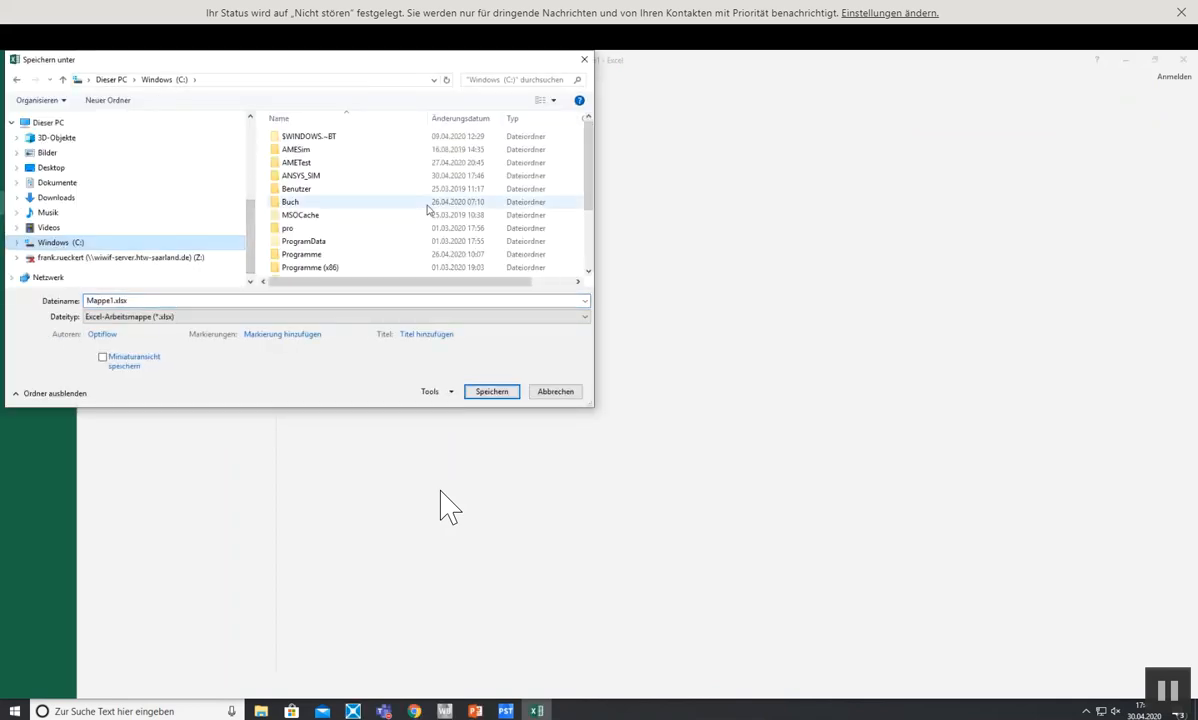
pyautogui.doubleClick(300, 164)
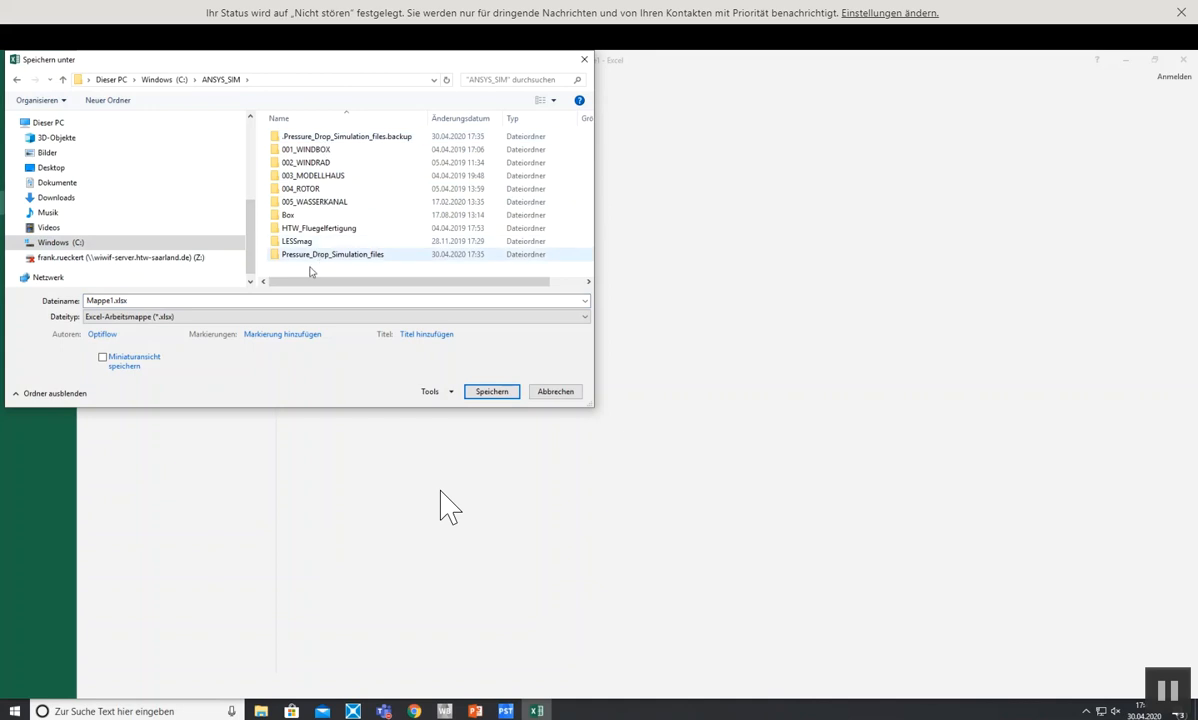
pyautogui.doubleClick(108, 300)
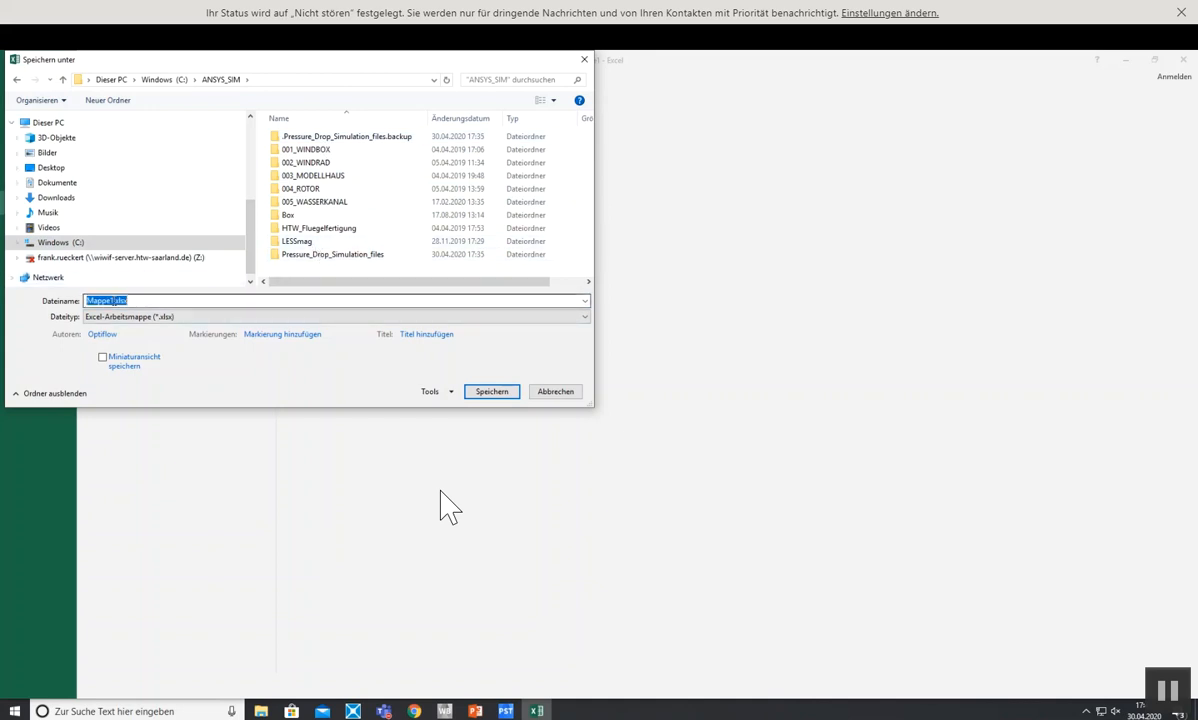
pyautogui.moveTo(113, 301); pyautogui.dragTo(74, 306)
pyautogui.write('P')
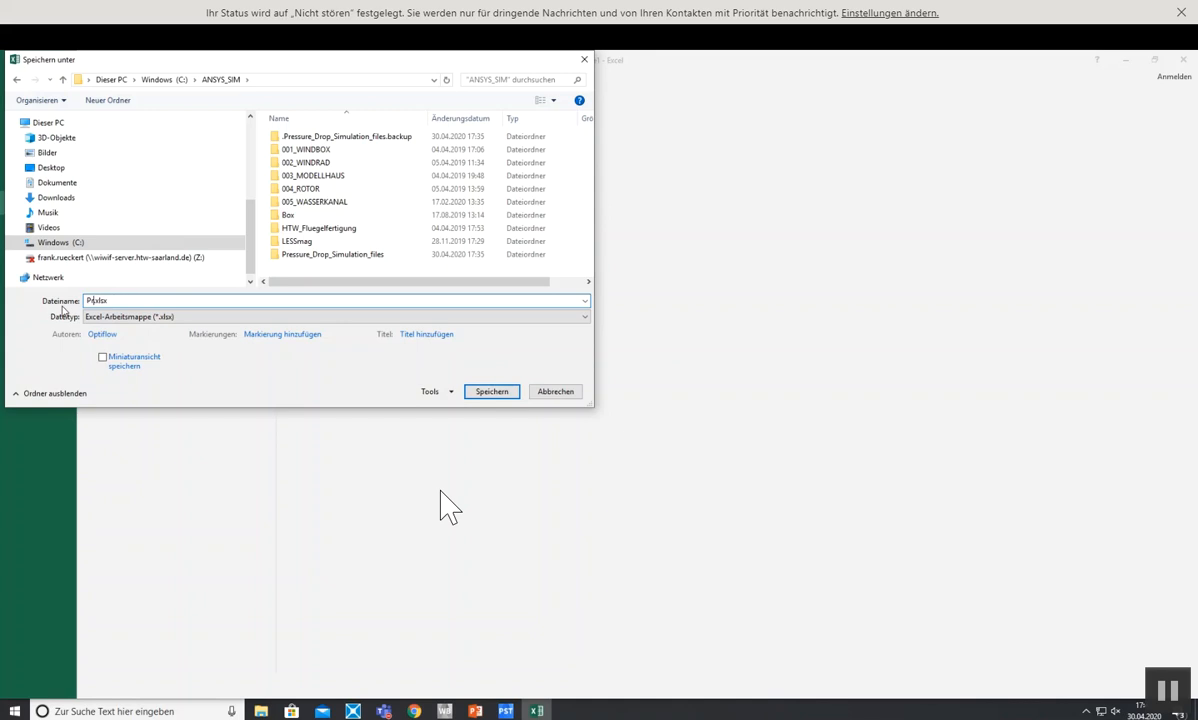
pyautogui.write('ressure_Drop')
pyautogui.press('Return')
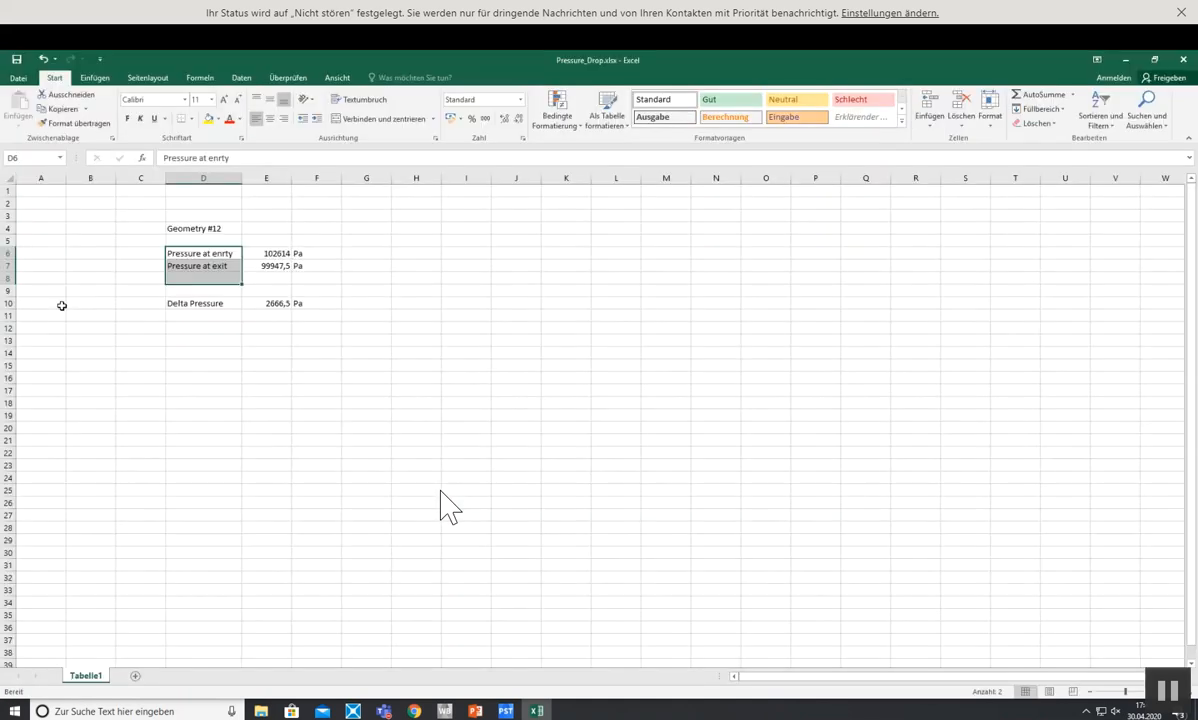
# - Switch to CFD-Post, insert another streamline object, and display Streamline 1 with Plane 1 hidden
pyautogui.click(505, 711)
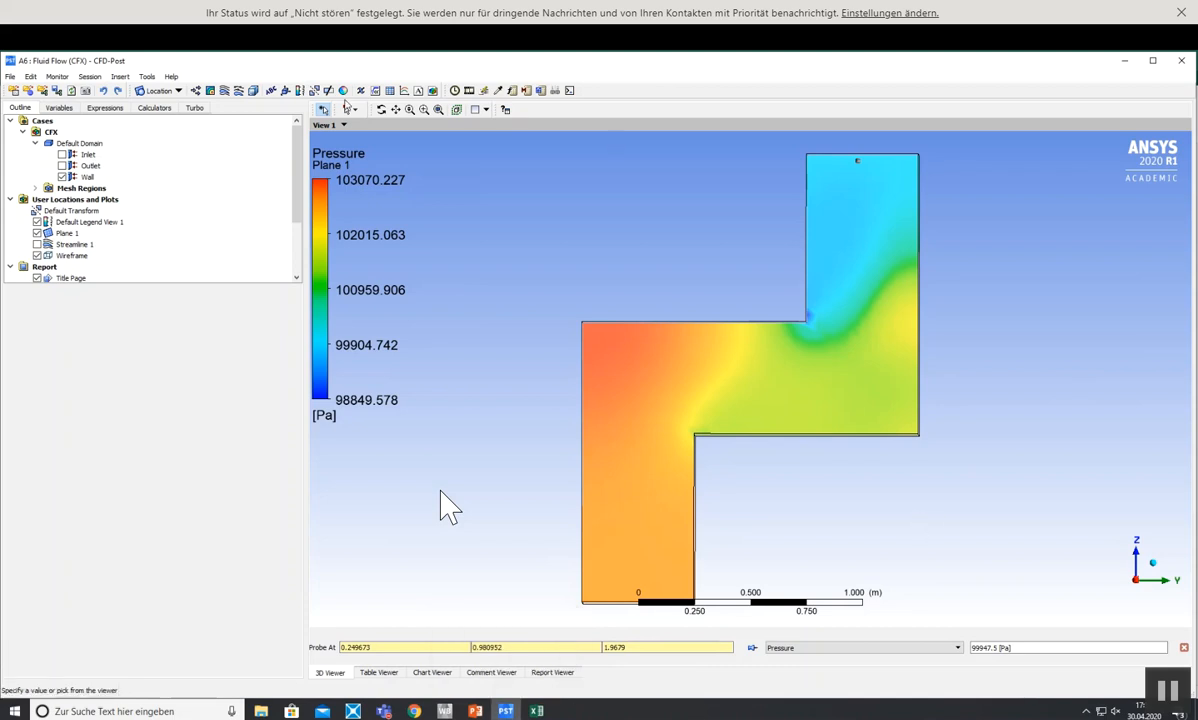
pyautogui.click(224, 91)
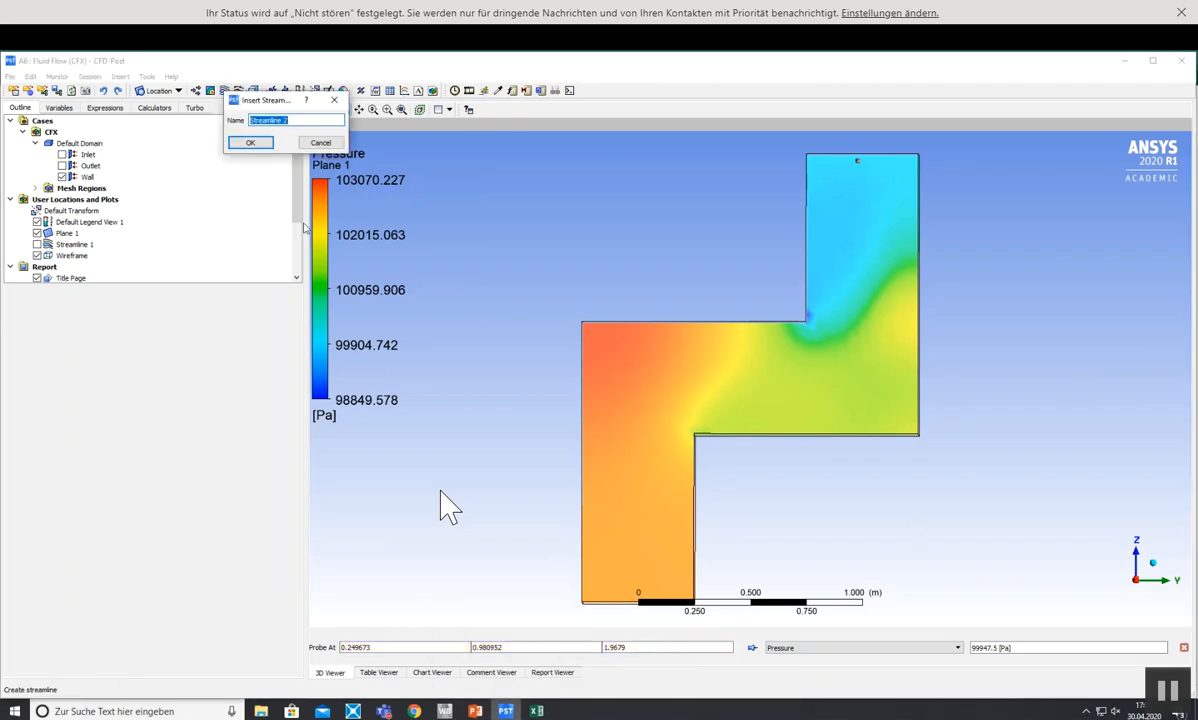
pyautogui.click(254, 142)
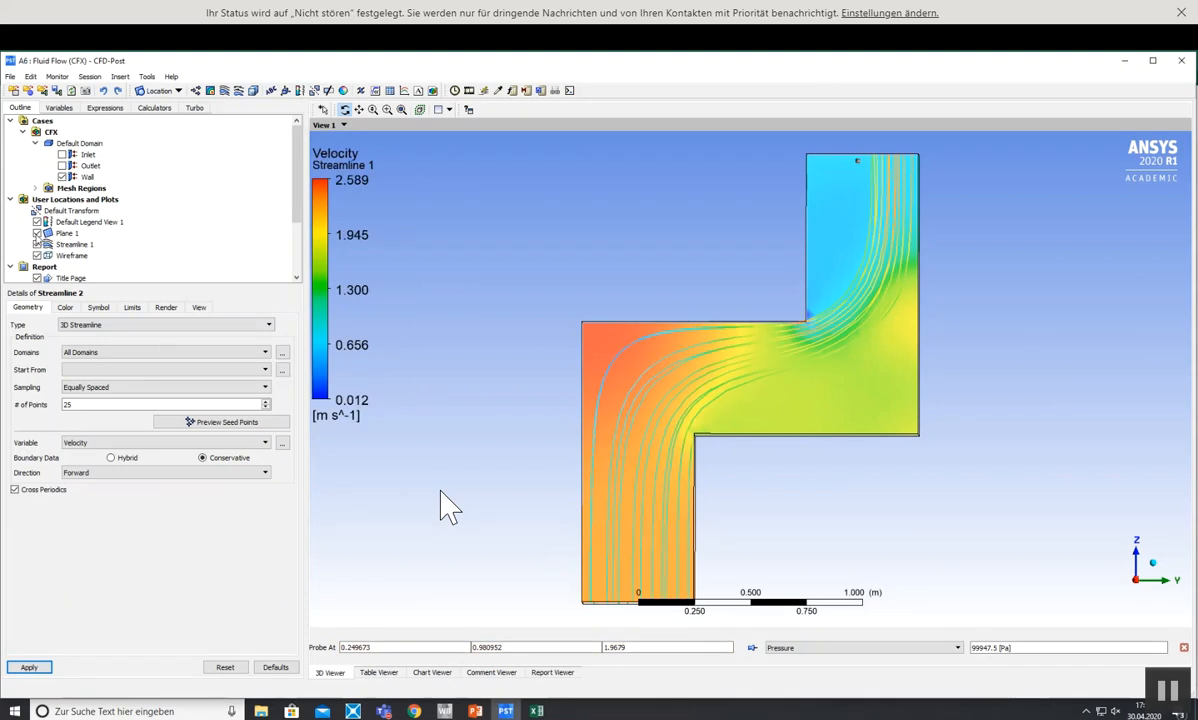
pyautogui.click(37, 234)
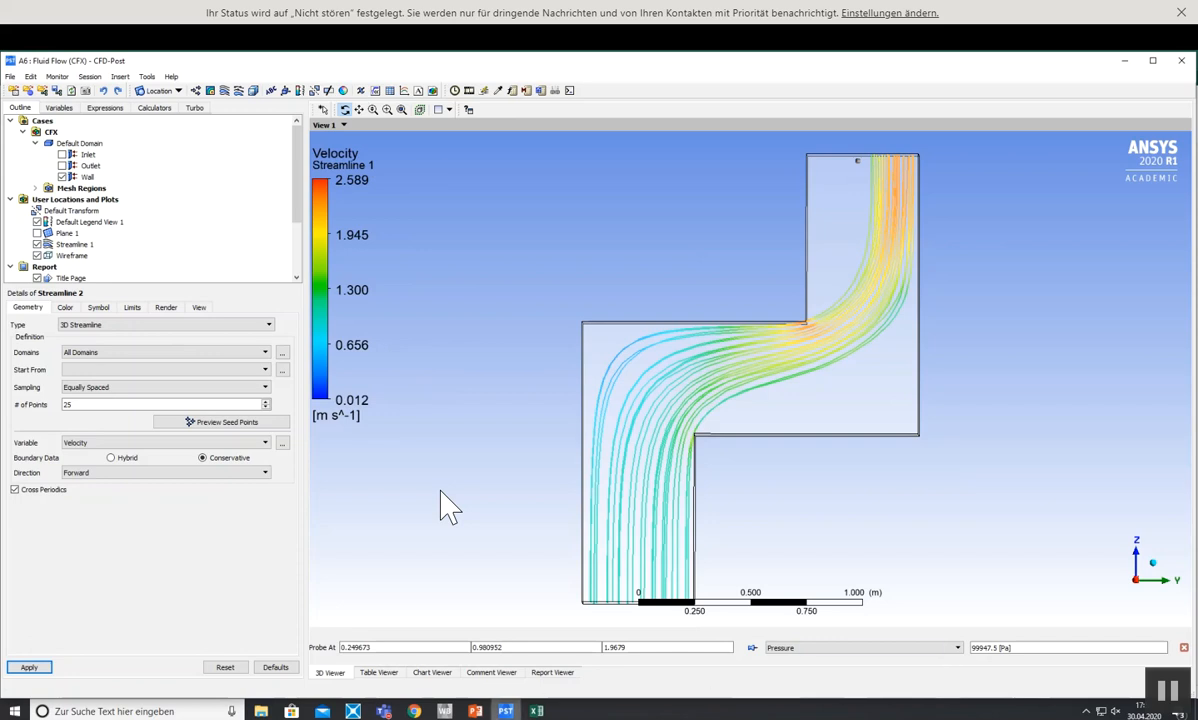
# - Switch to PowerPoint and paste the screenshot of the velocity streamlines onto slide 3
pyautogui.moveTo(475, 706)
pyautogui.click(477, 681)
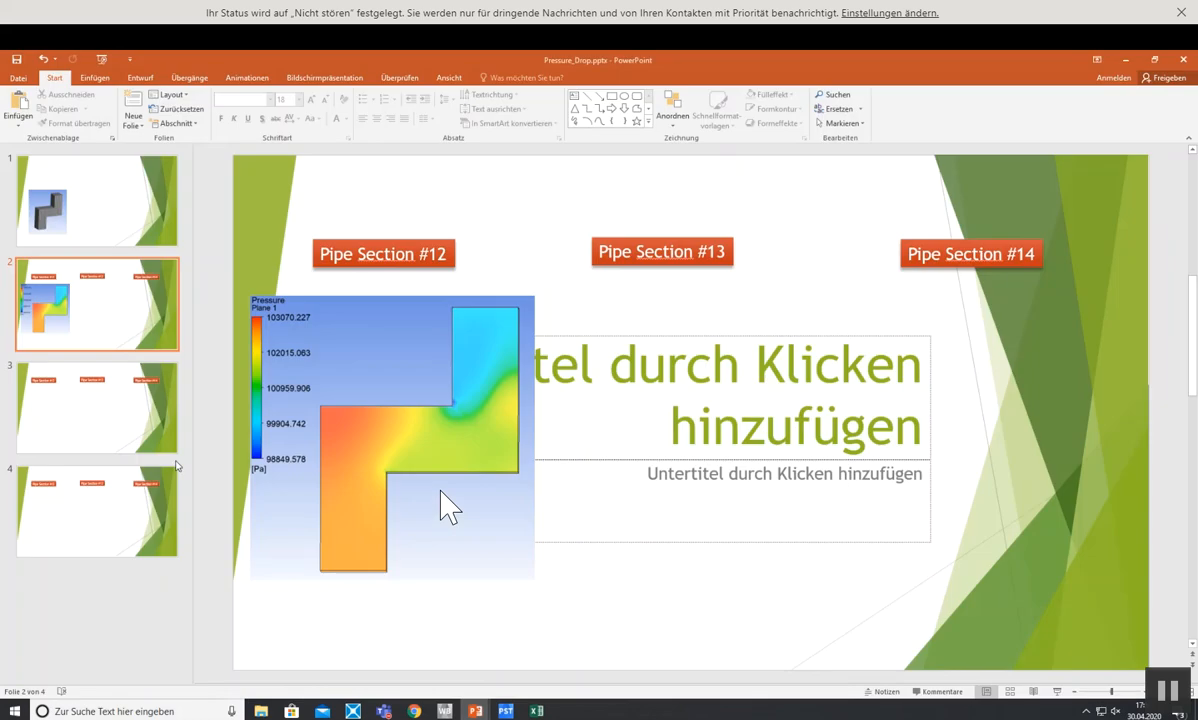
pyautogui.click(95, 400)
pyautogui.hotkey('ctrl', 'v')
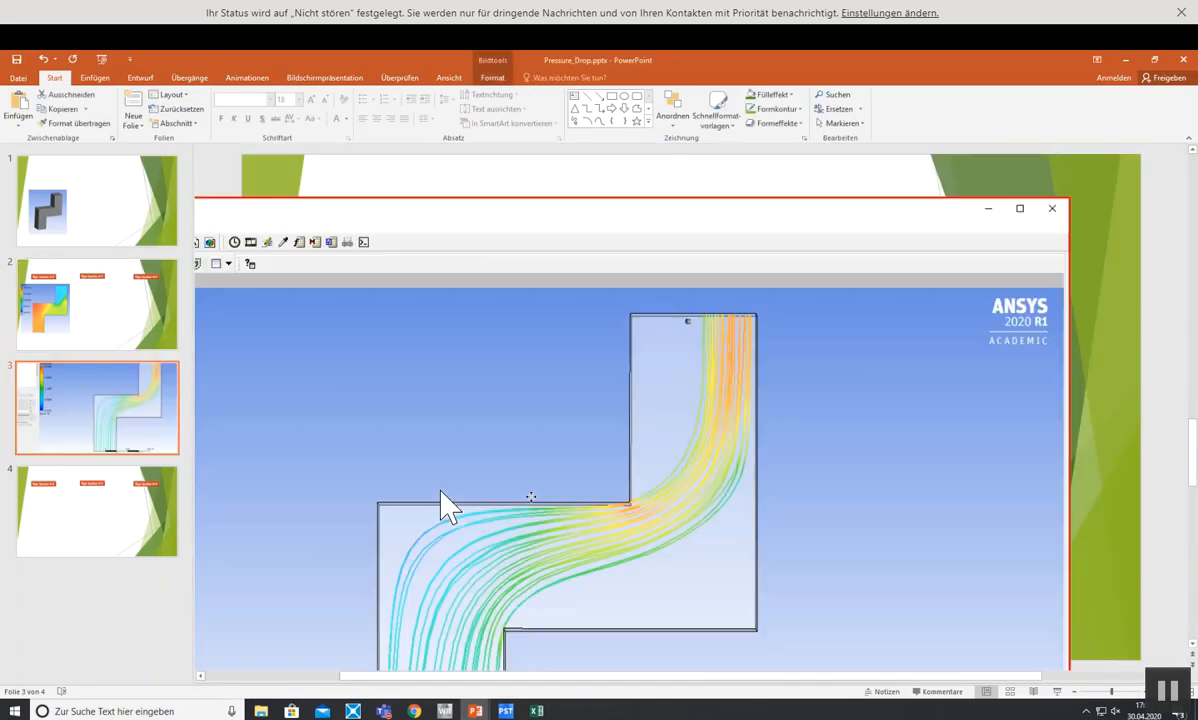
# - Scale the pasted streamline screenshot down to about 10,1 by 18 cm and place it below the Pipe Section #12 label
pyautogui.moveTo(1063, 206); pyautogui.dragTo(780, 238)
pyautogui.moveTo(715, 269); pyautogui.dragTo(463, 409)
pyautogui.moveTo(328, 515); pyautogui.dragTo(493, 403)
# - Crop the screenshot's top, right and bottom edges close to the pipe, then shift the picture fully onto the slide and reopen cropping
pyautogui.click(494, 79)
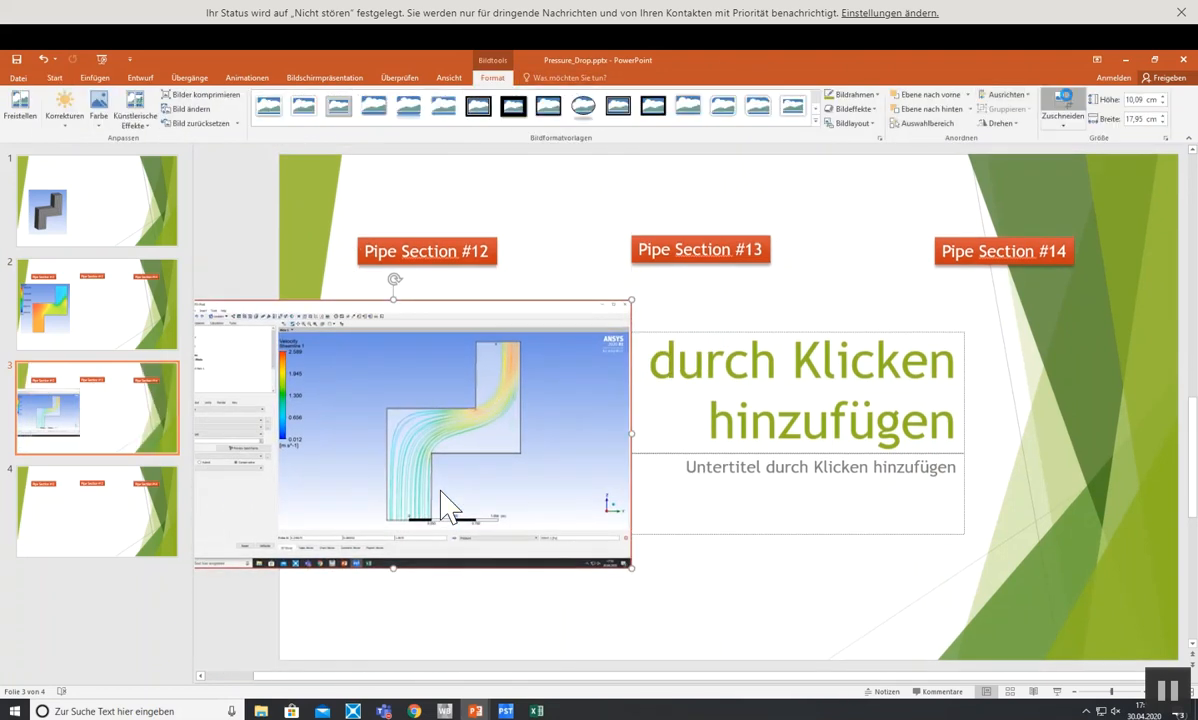
pyautogui.click(1062, 106)
pyautogui.moveTo(630, 301); pyautogui.dragTo(522, 341)
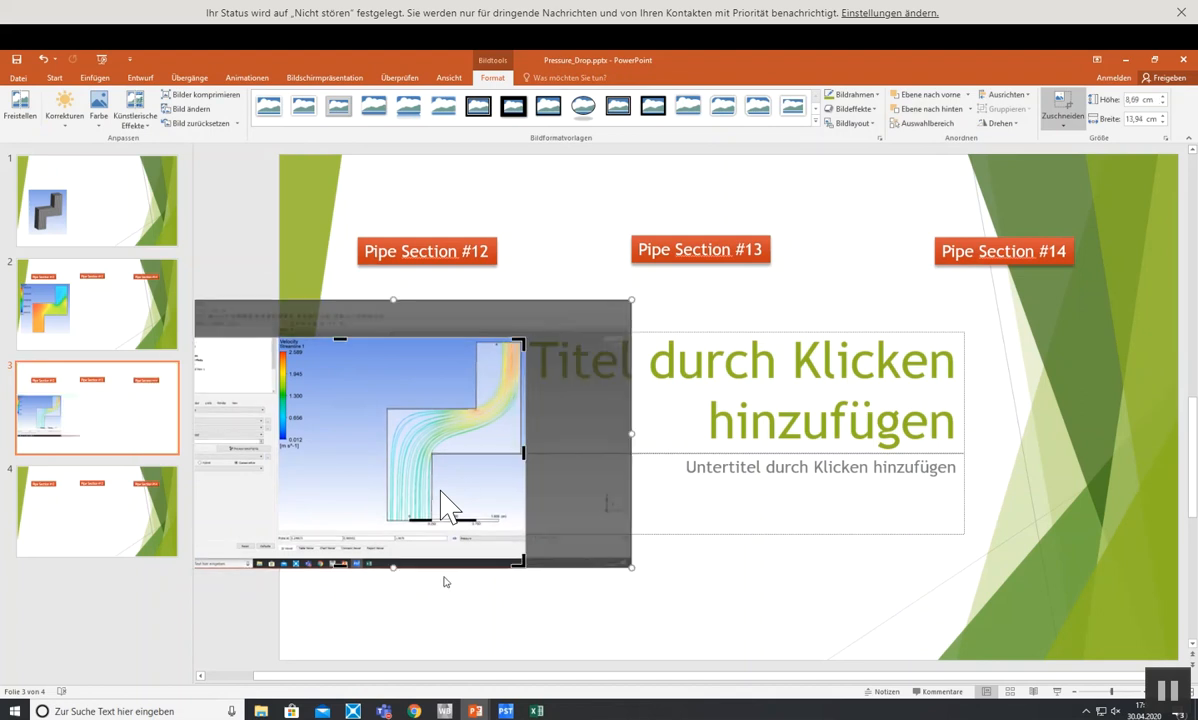
pyautogui.click(447, 505)
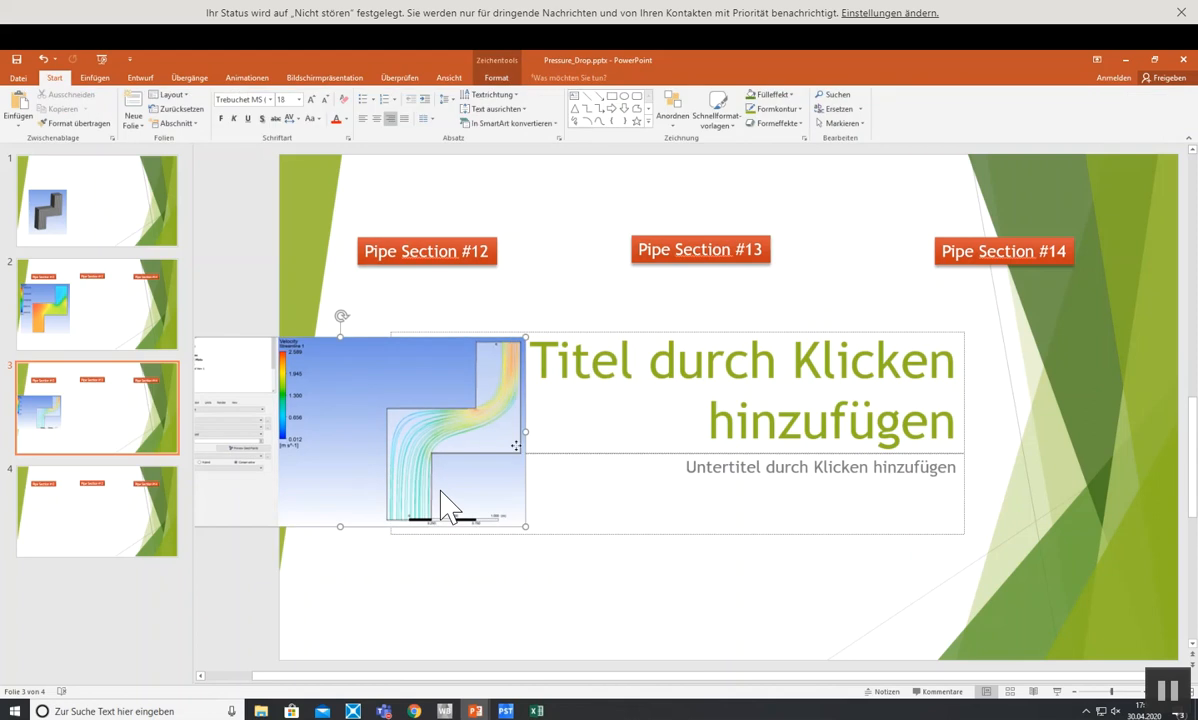
pyautogui.moveTo(515, 446); pyautogui.dragTo(710, 446)
pyautogui.click(1063, 100)
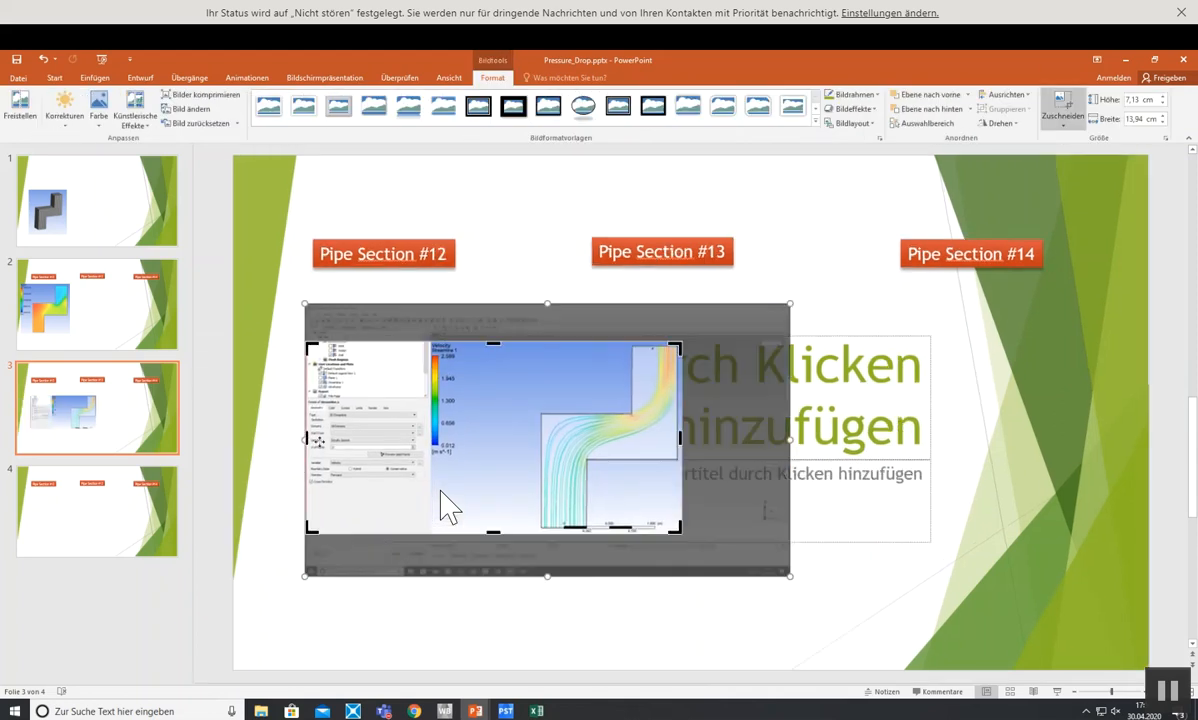
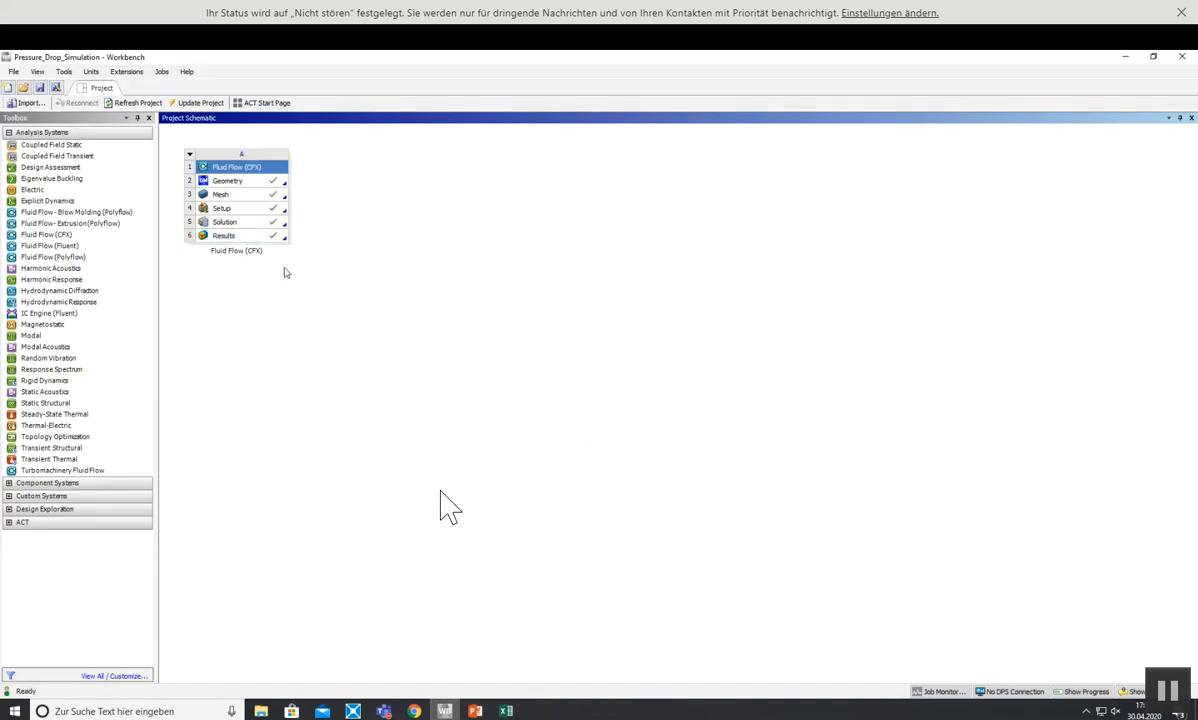
# - Rename the Fluid Flow (CFX) system in the Workbench project schematic to "Pipe Simulation Nr12"
pyautogui.doubleClick(237, 250)
pyautogui.write('Pipe Simulation Nr12')
# - Save the Workbench project and duplicate the Pipe Simulation Nr12 system
pyautogui.click(190, 155)
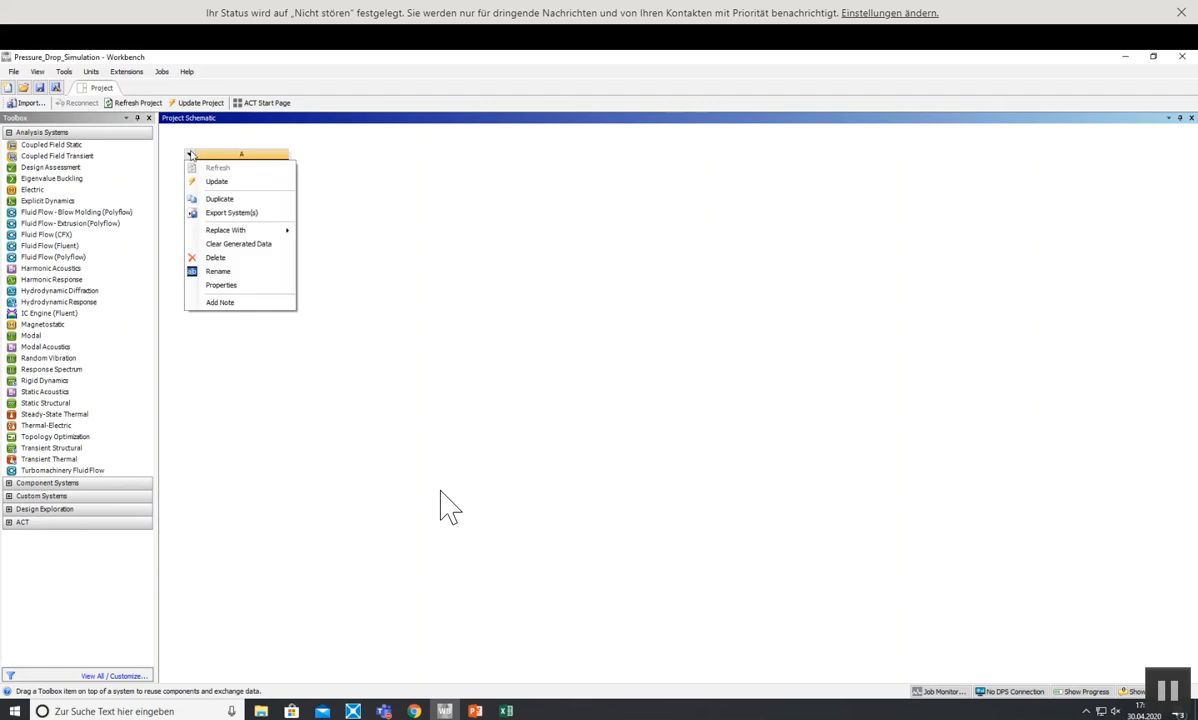
pyautogui.click(436, 261)
pyautogui.click(40, 88)
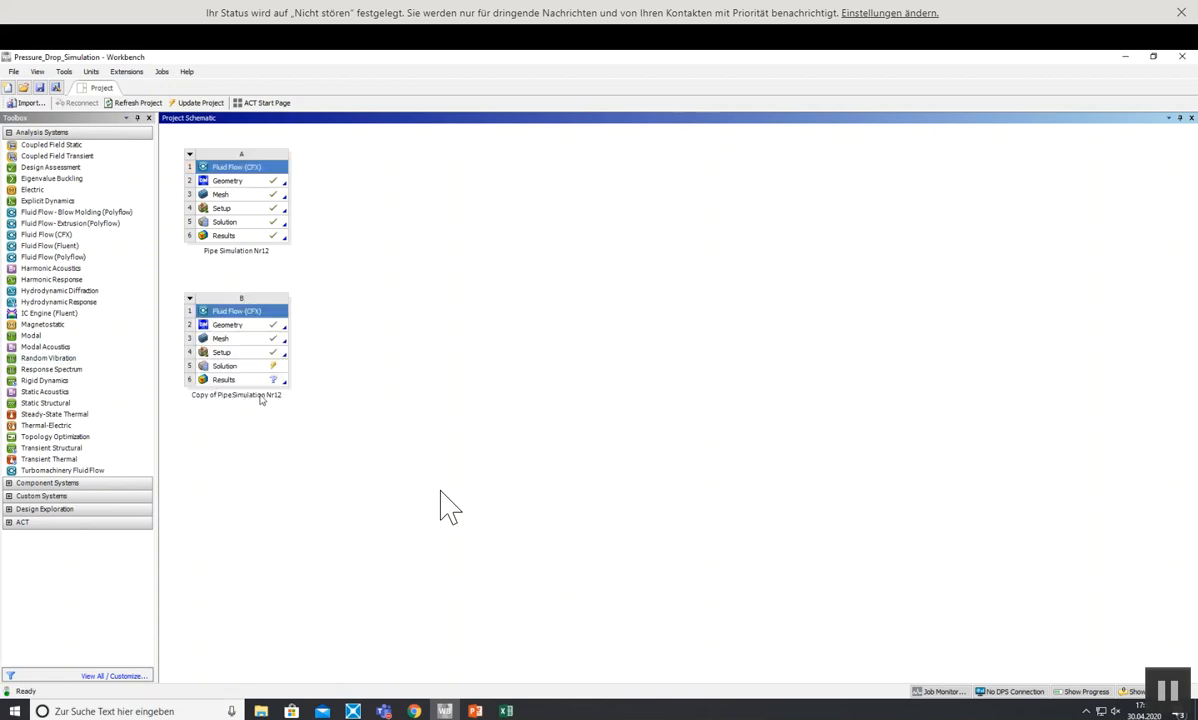
# - Rename the duplicated system to "Pipe Simulation Nr13"
pyautogui.doubleClick(260, 396)
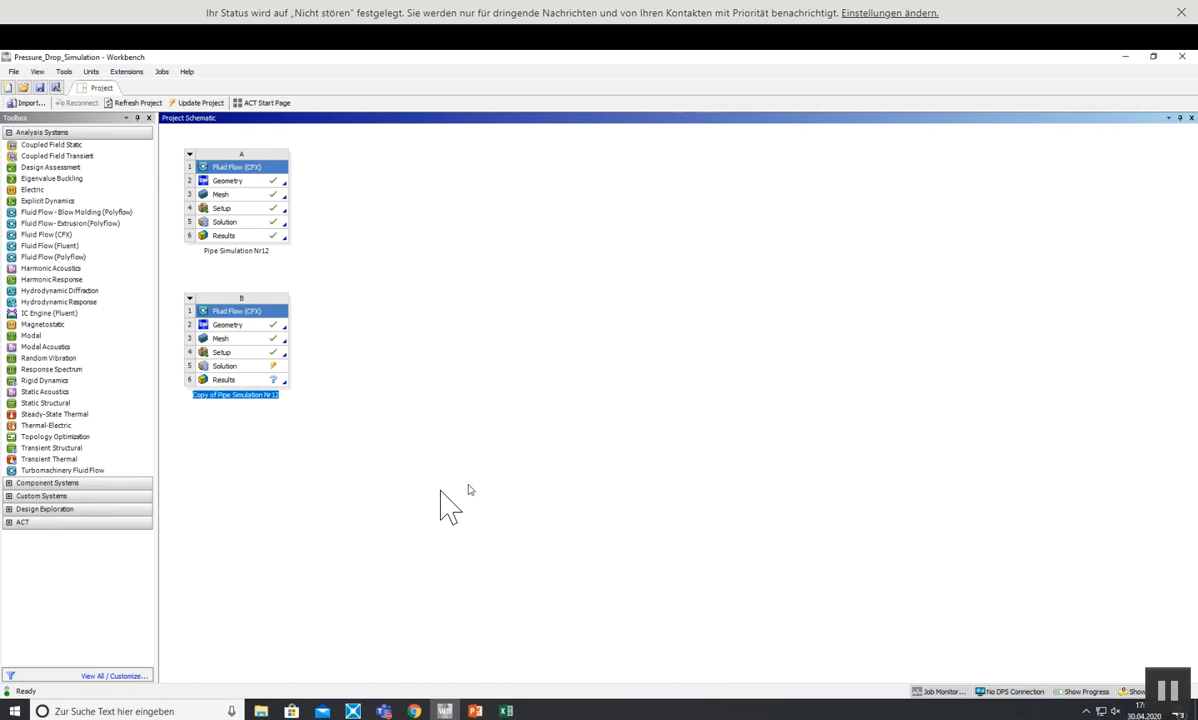
pyautogui.press('Left')
pyautogui.hotkey('shift', 'Right')
pyautogui.hotkey('shift', 'Right')
pyautogui.press('Delete')
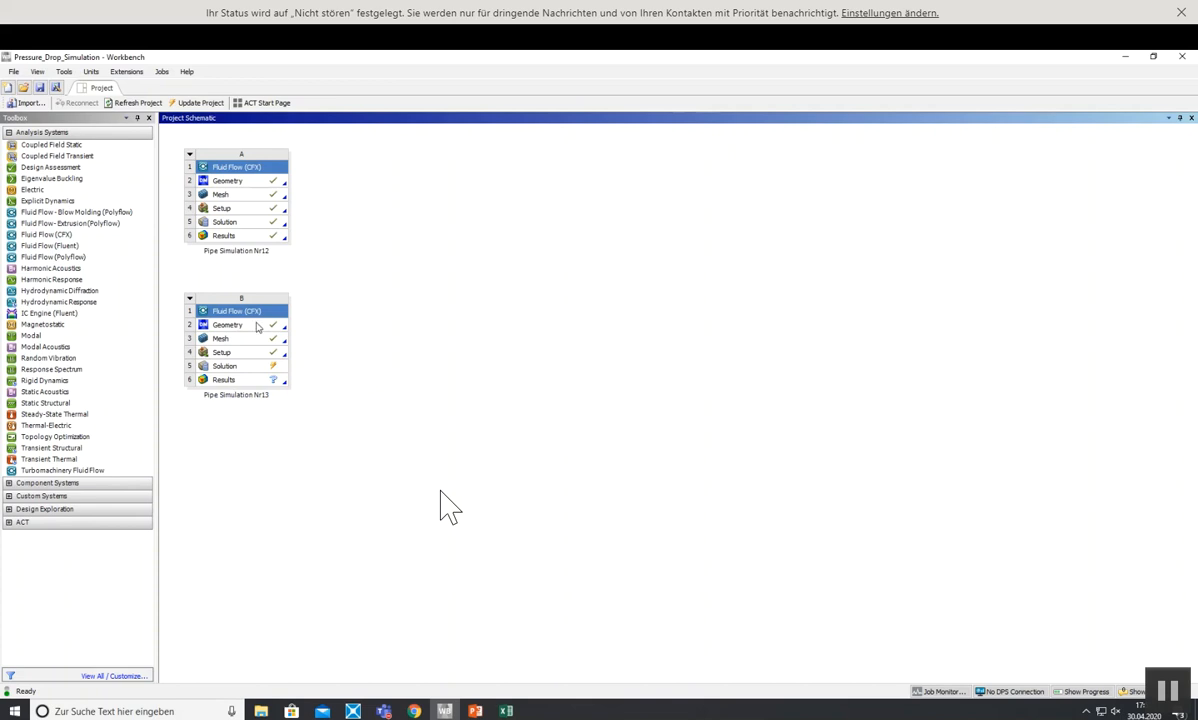
pyautogui.rightClick(248, 329)
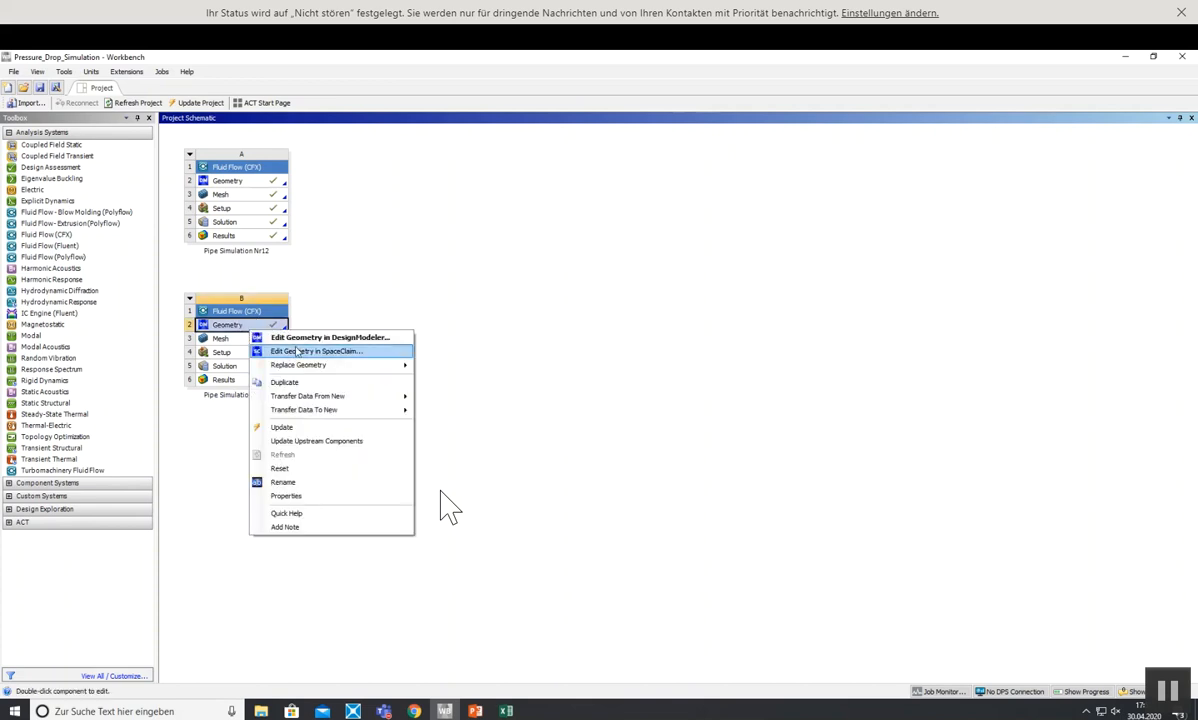
pyautogui.click(320, 348)
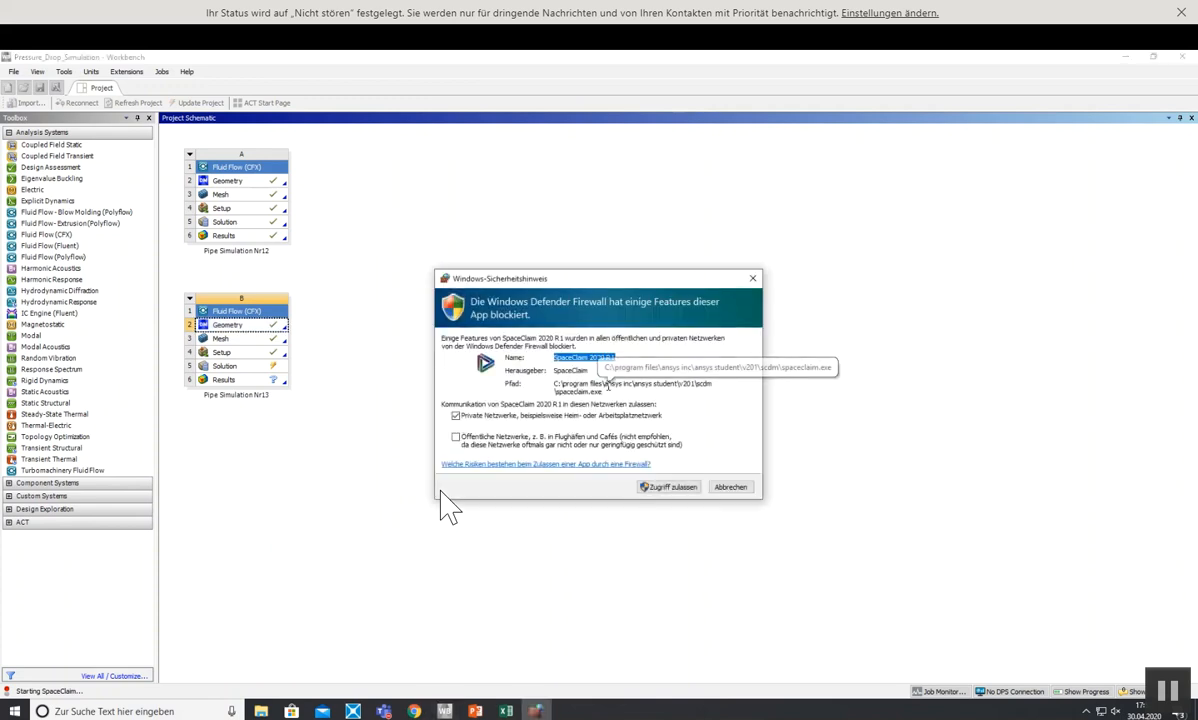
pyautogui.click(692, 486)
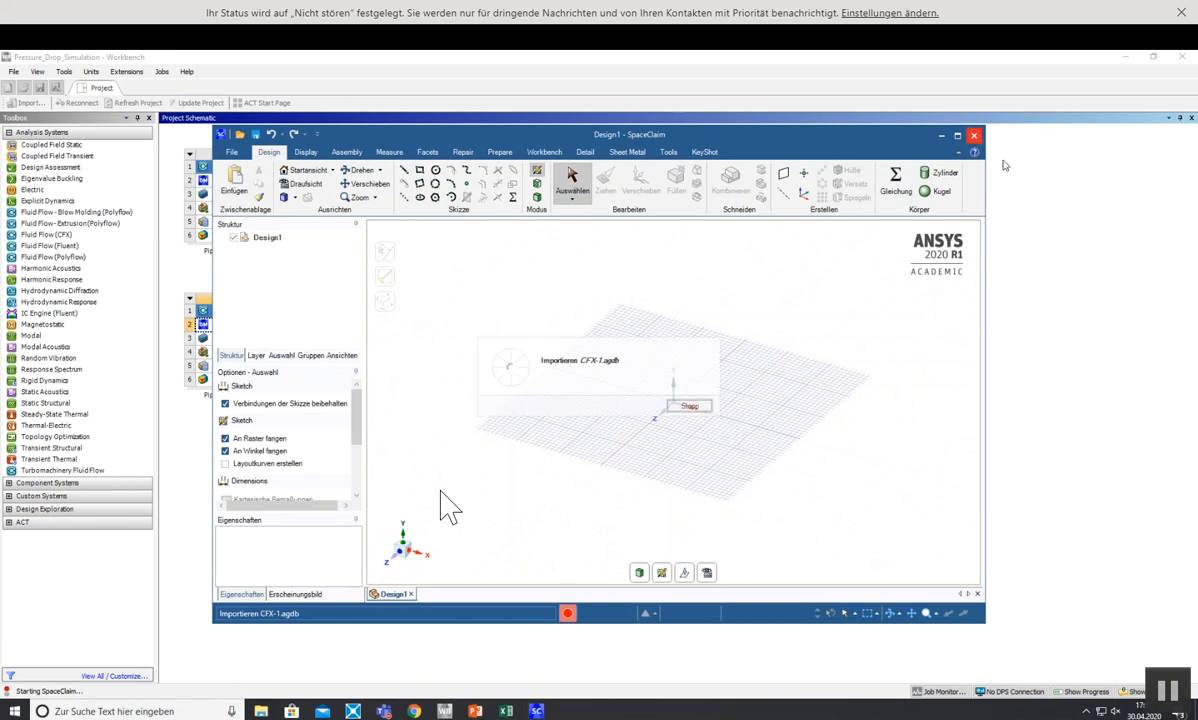
pyautogui.click(967, 135)
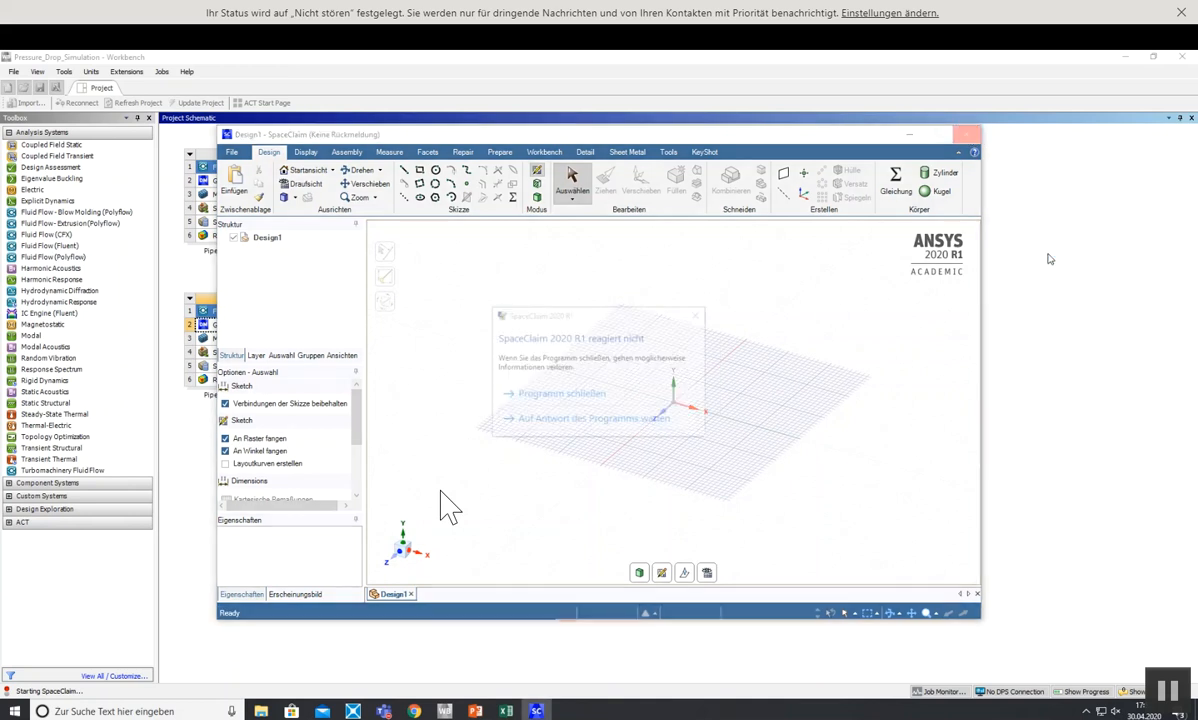
pyautogui.click(568, 394)
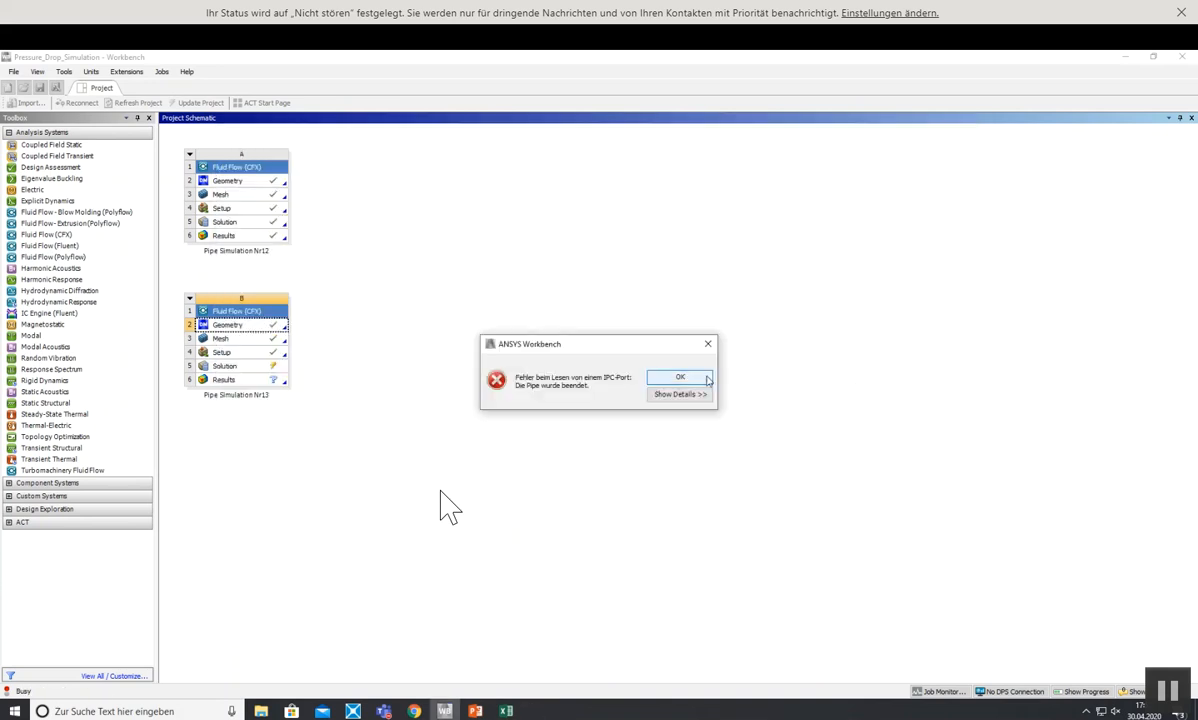
pyautogui.click(682, 377)
# - Open the Pipe Simulation Nr13 geometry in DesignModeler and check pipe section 13 in the exercise PDF
pyautogui.rightClick(226, 325)
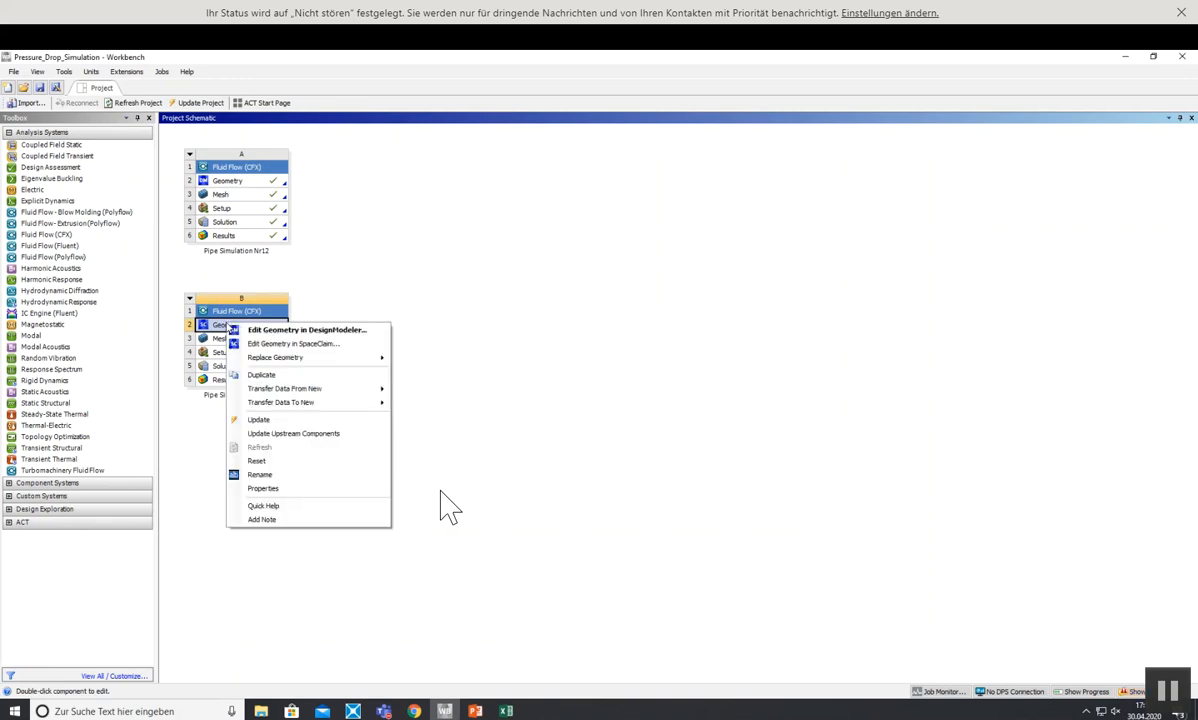
pyautogui.click(310, 330)
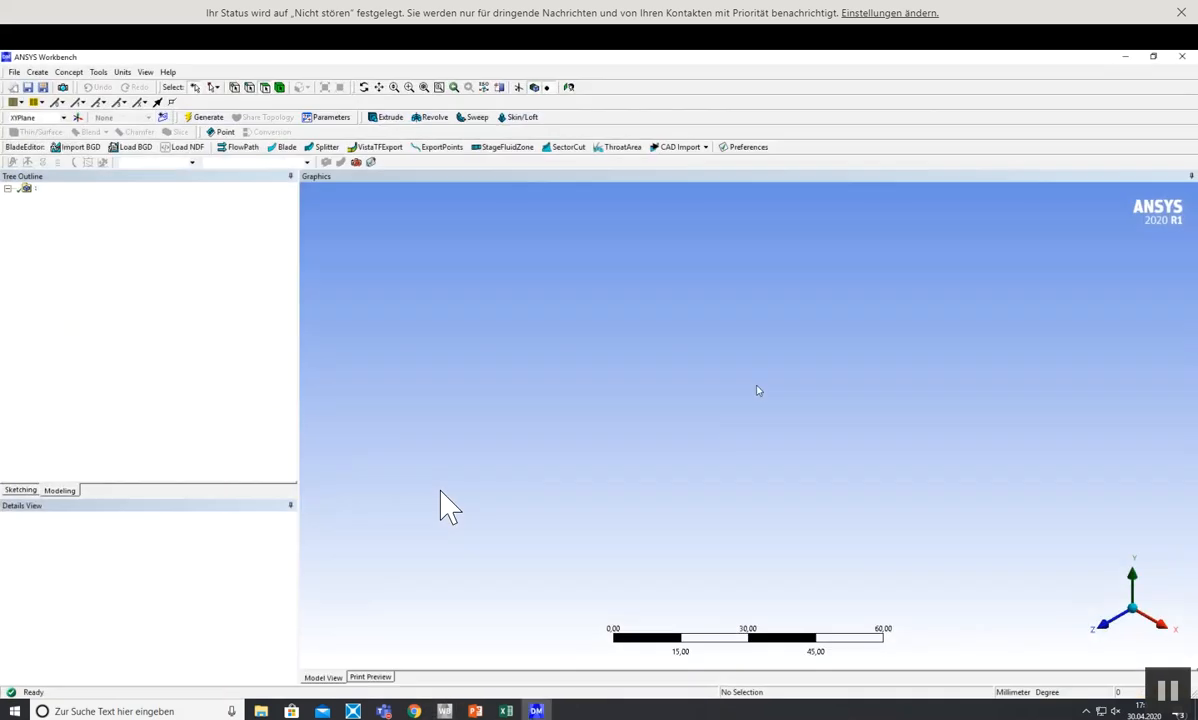
pyautogui.moveTo(484, 512); pyautogui.dragTo(438, 492, button='middle')
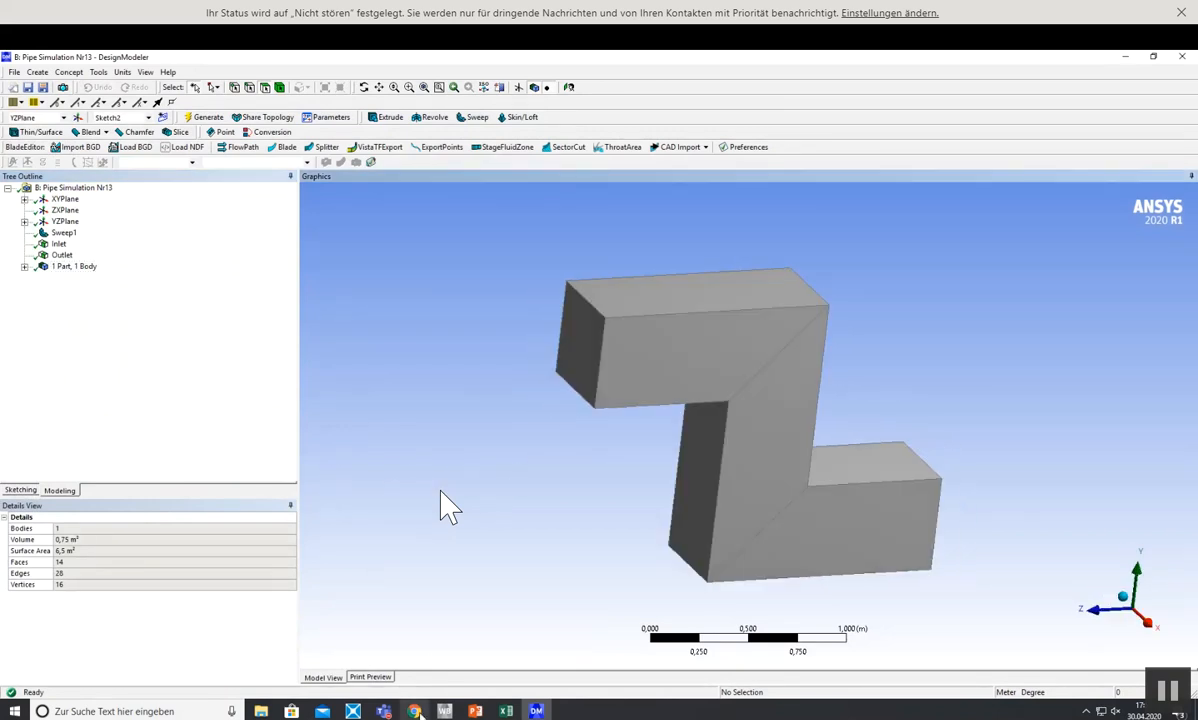
pyautogui.hotkey('alt', 'Tab')
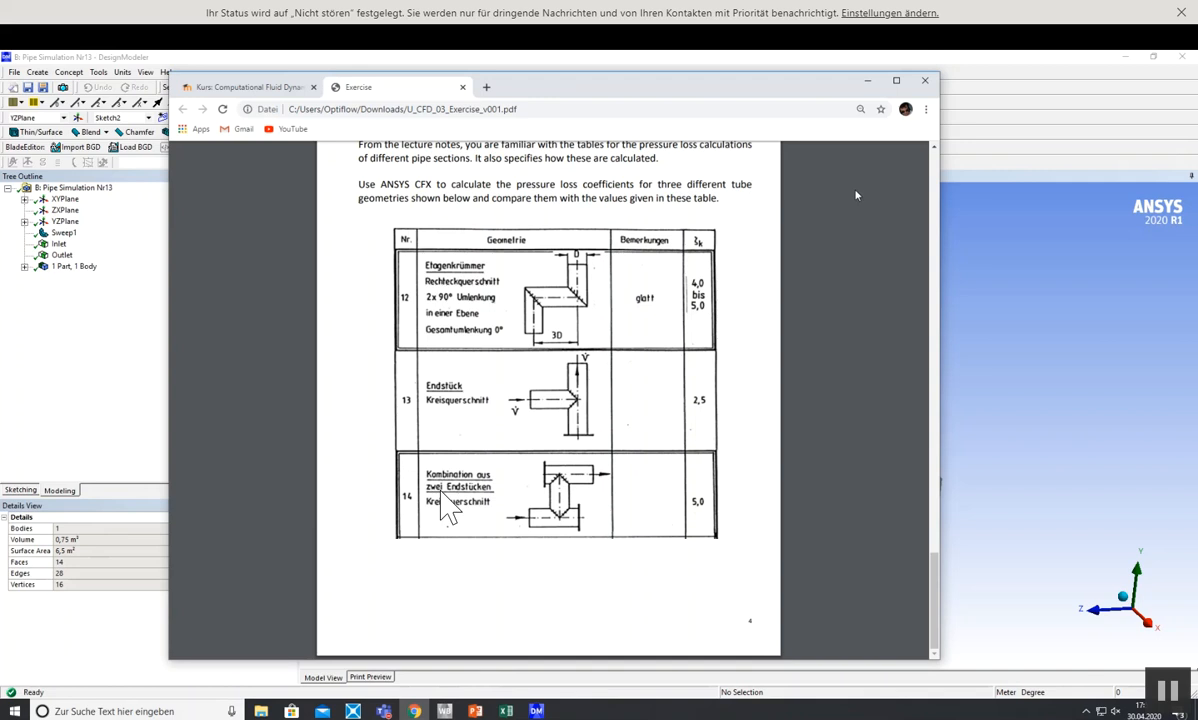
pyautogui.click(868, 82)
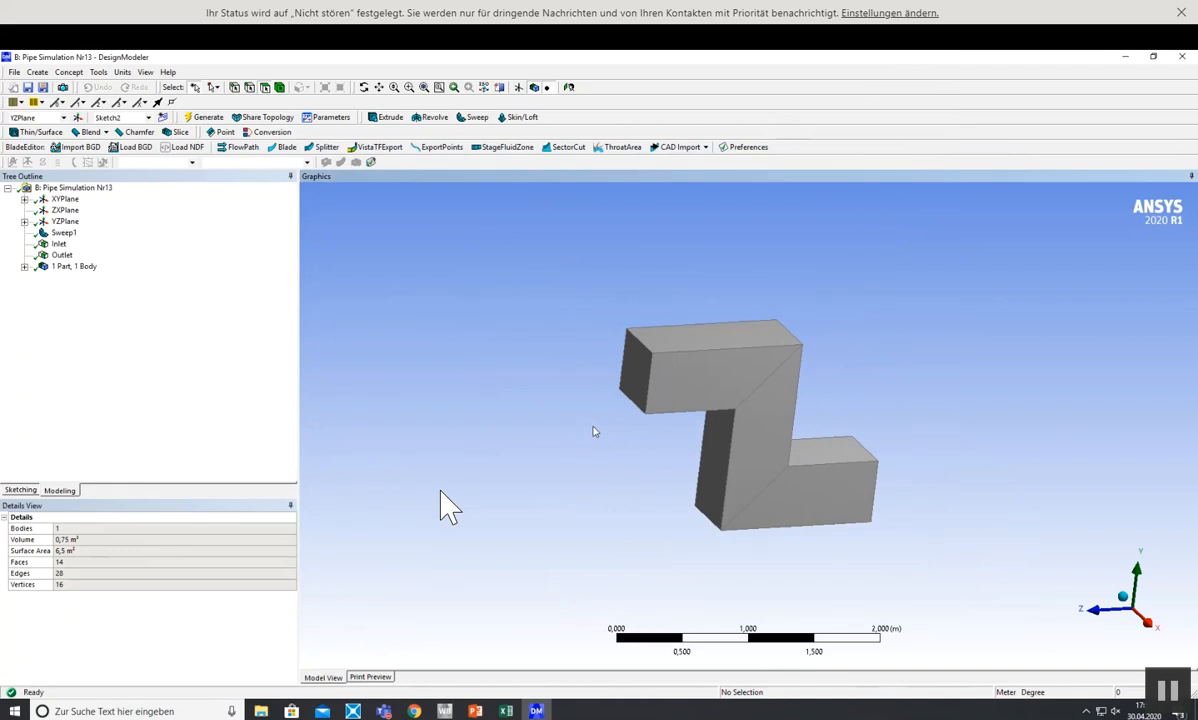
# - Expand the XYPlane, look through the model's planes and features, and try to delete the Sweep1 feature
pyautogui.click(63, 199)
pyautogui.moveTo(597, 495); pyautogui.dragTo(372, 437, button='middle')
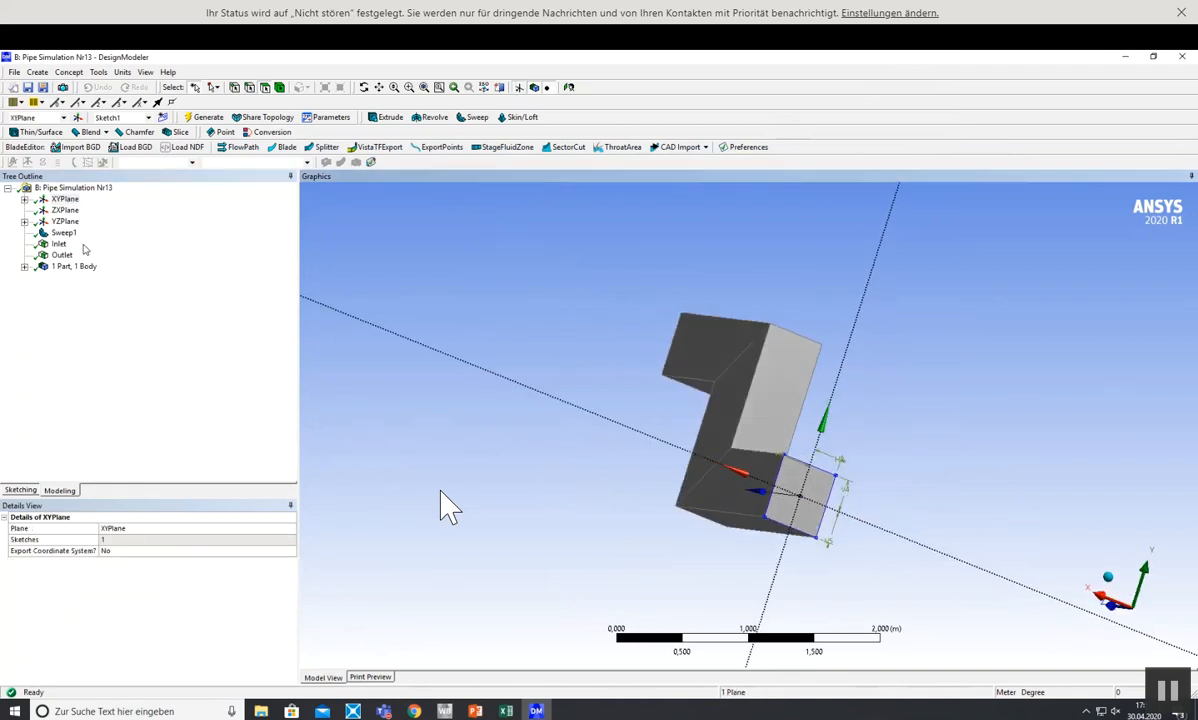
pyautogui.click(24, 199)
pyautogui.click(70, 221)
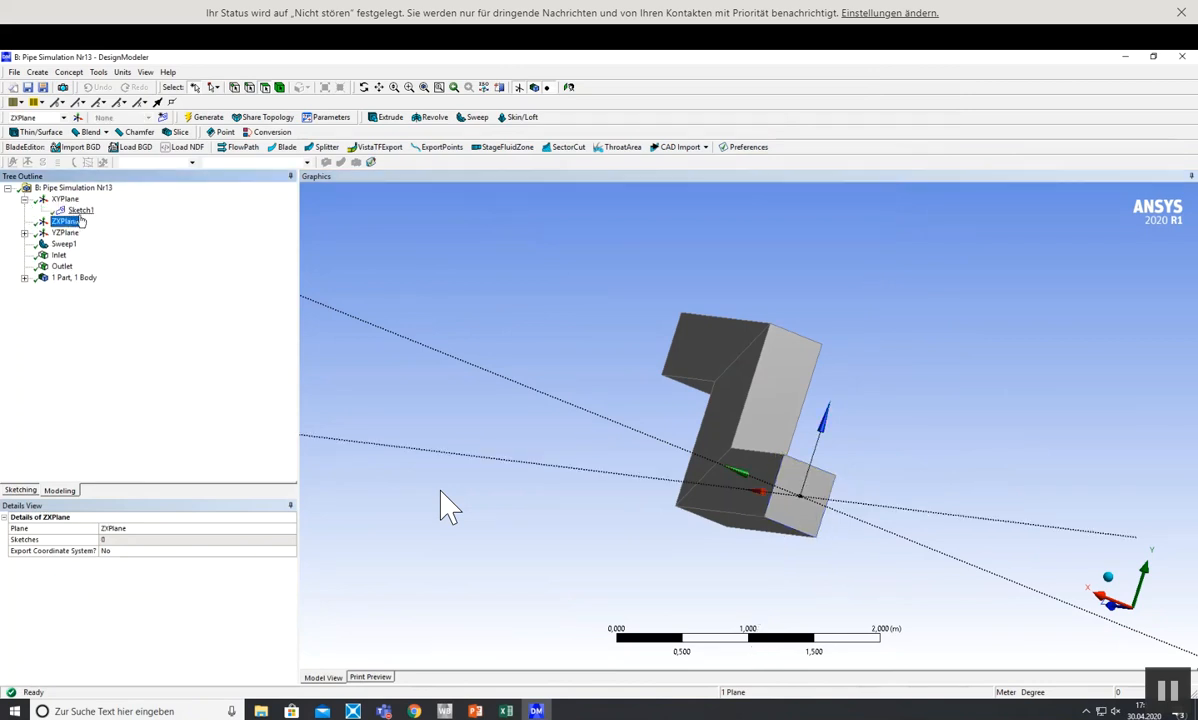
pyautogui.click(60, 265)
pyautogui.click(64, 245)
pyautogui.rightClick(64, 245)
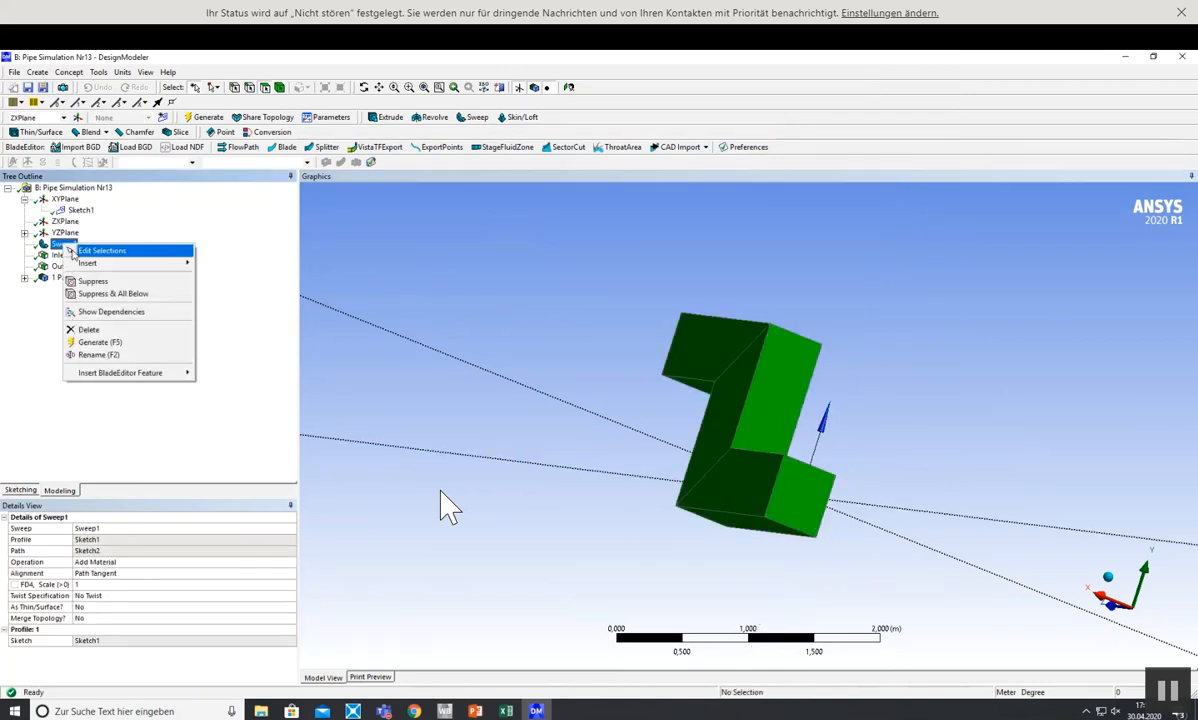
pyautogui.click(110, 309)
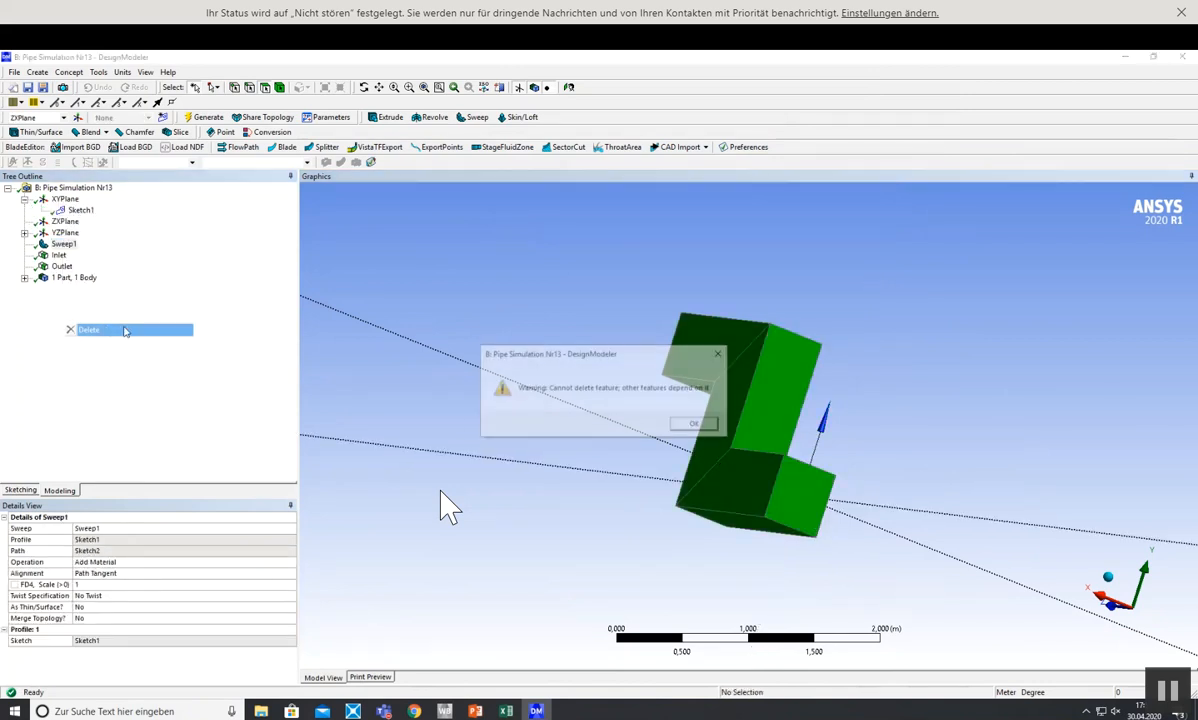
pyautogui.click(697, 425)
# - Delete the Outlet and Inlet named selections from the model
pyautogui.click(60, 266)
pyautogui.rightClick(60, 266)
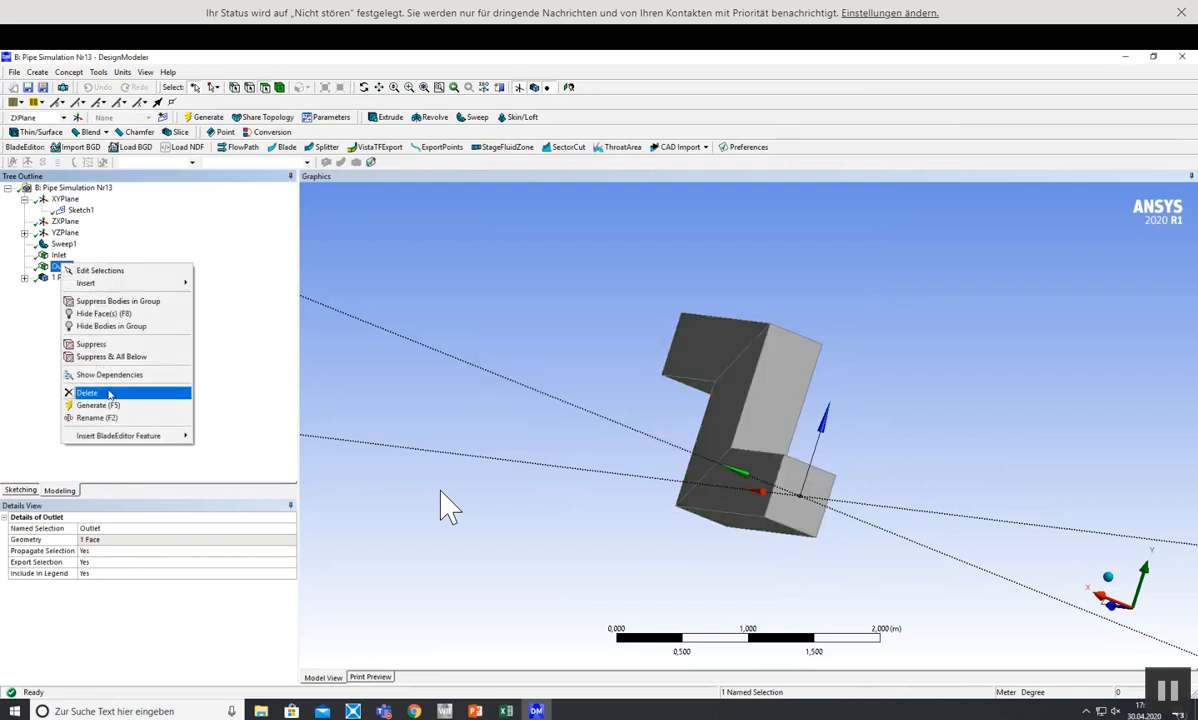
pyautogui.click(109, 394)
pyautogui.click(548, 422)
pyautogui.click(60, 256)
pyautogui.rightClick(60, 256)
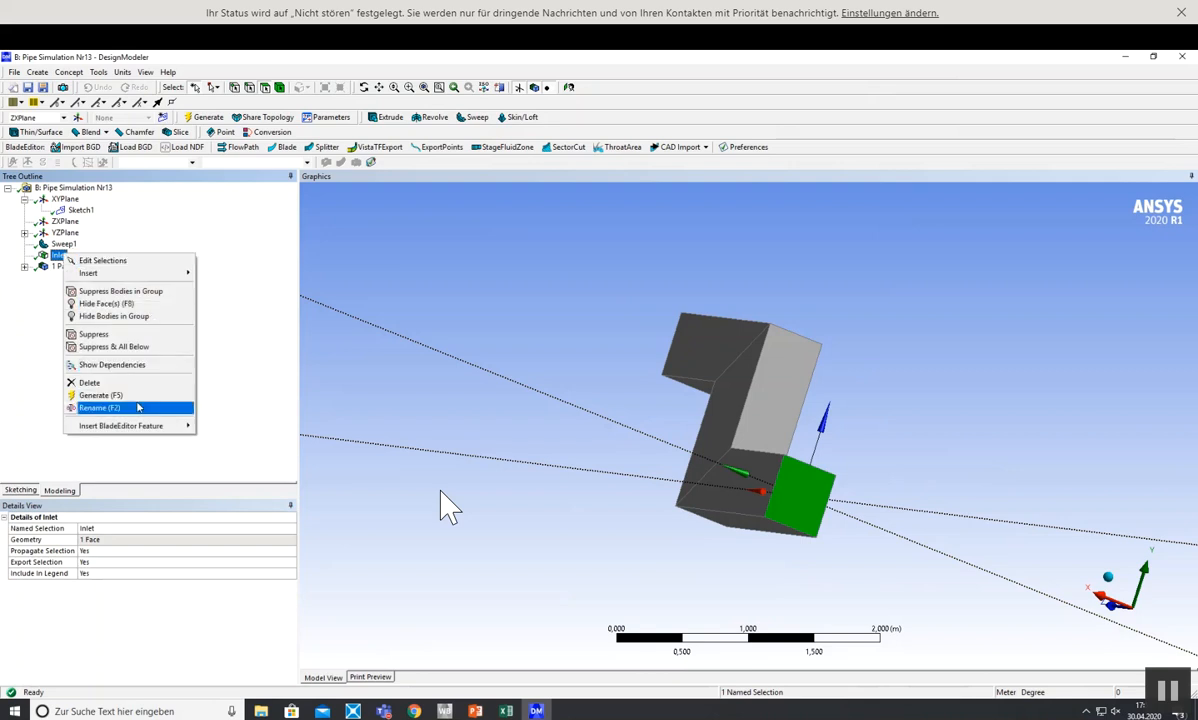
pyautogui.click(89, 382)
pyautogui.click(543, 422)
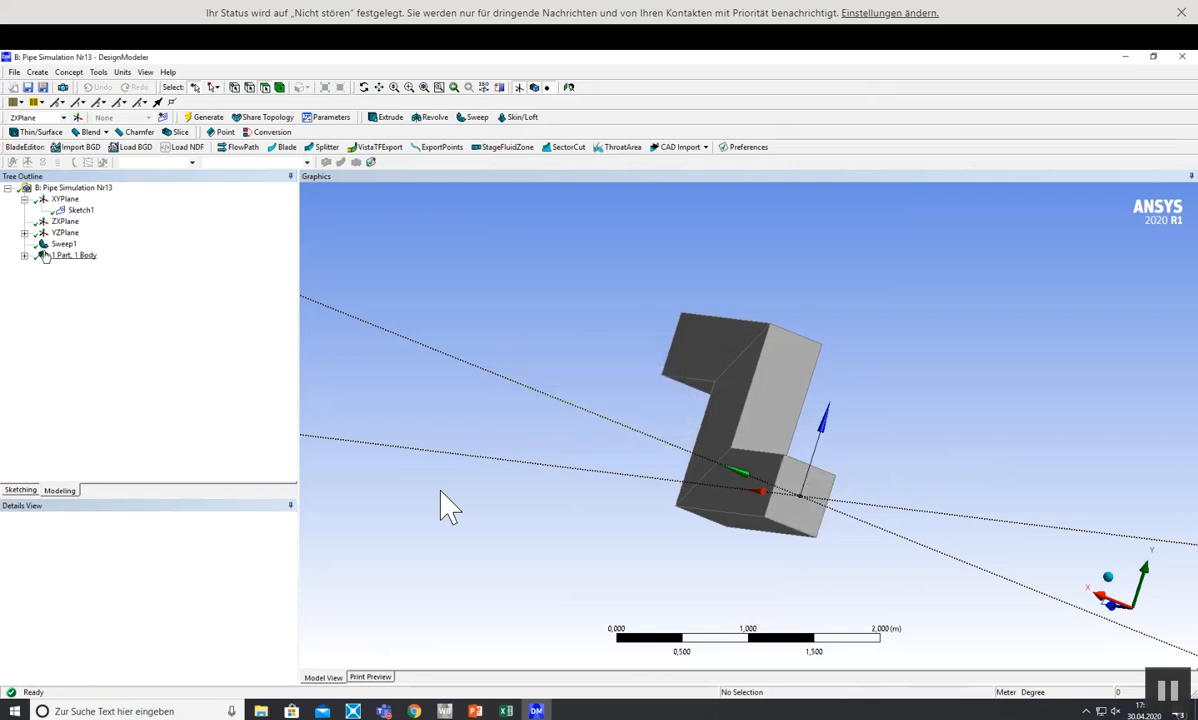
# - Delete the Sweep1 feature to remove the old pipe body
pyautogui.click(55, 244)
pyautogui.rightClick(55, 244)
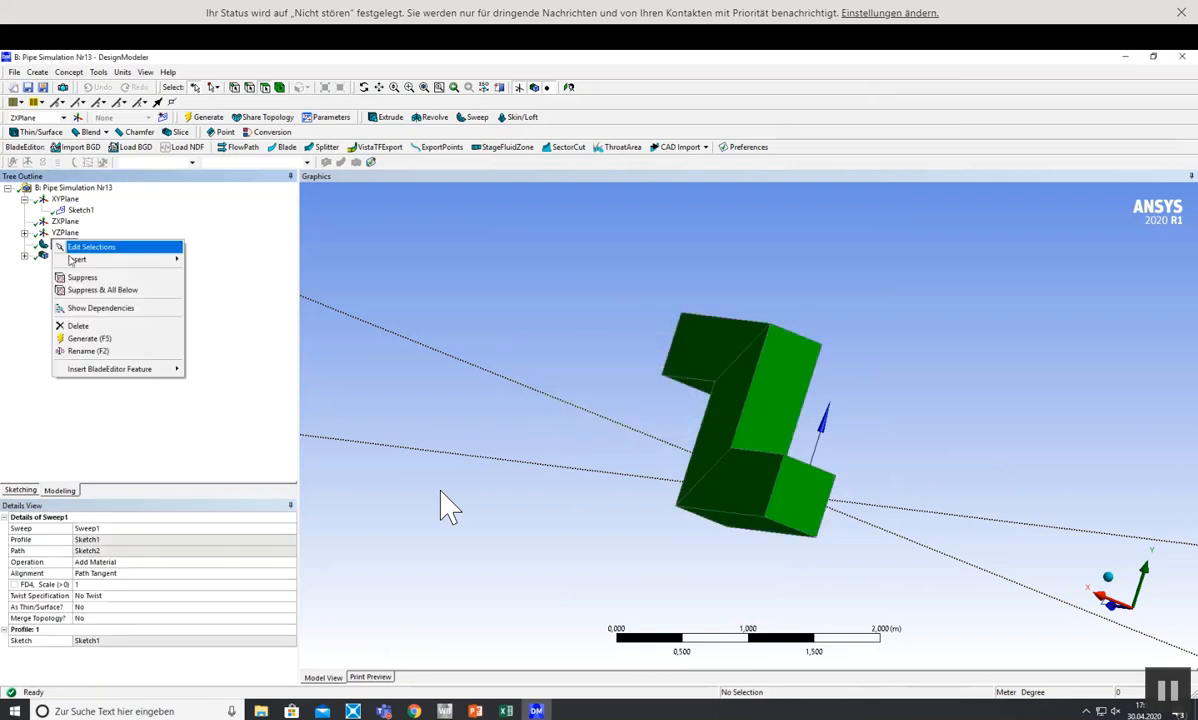
pyautogui.click(78, 327)
pyautogui.click(545, 422)
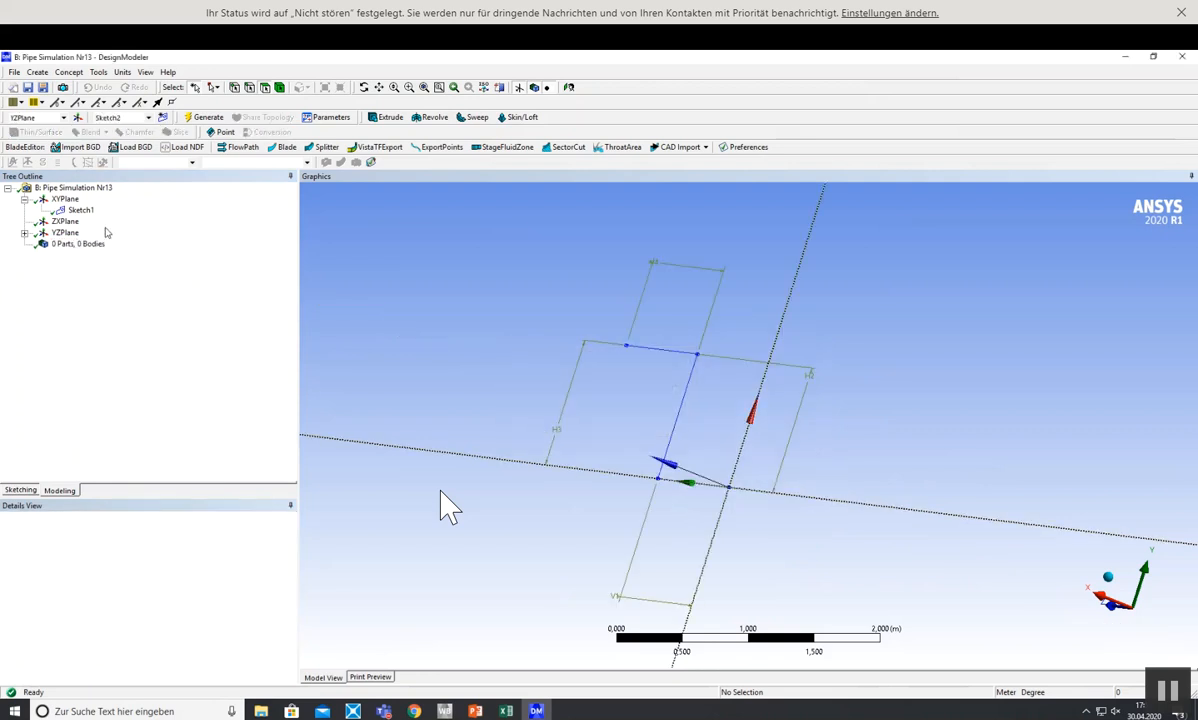
# - Delete Sketch2 from the YZPlane and Sketch1 from the XYPlane
pyautogui.click(25, 234)
pyautogui.click(80, 243)
pyautogui.rightClick(80, 243)
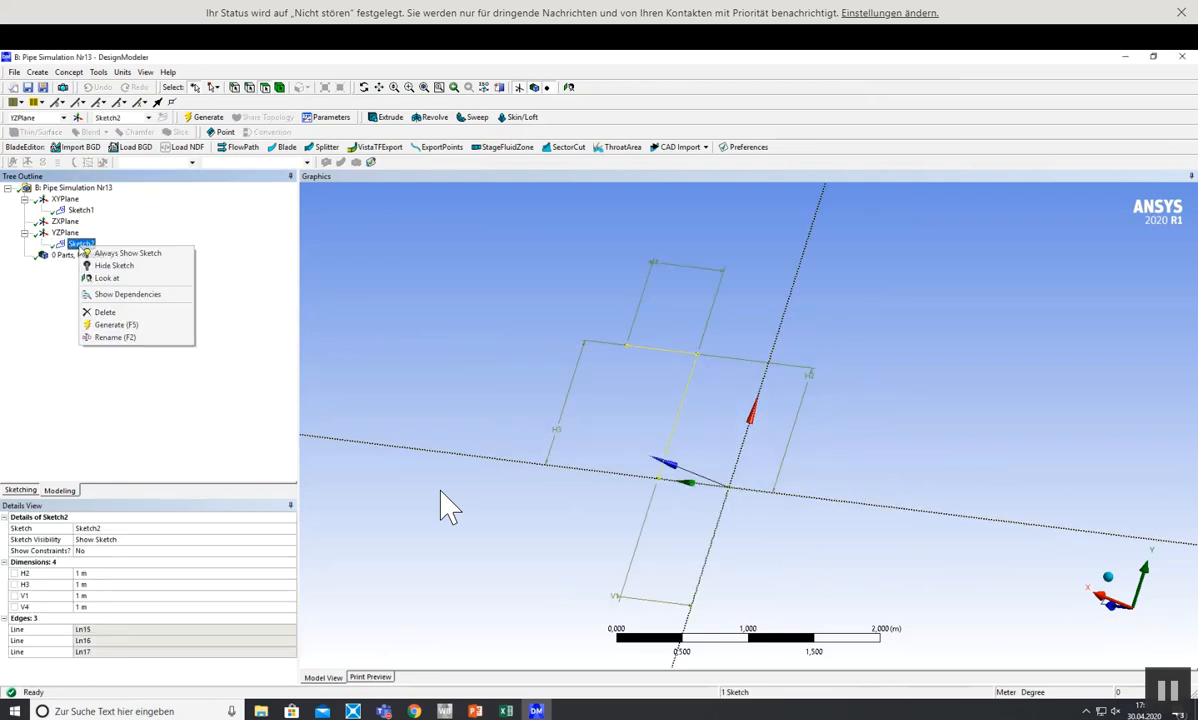
pyautogui.click(128, 316)
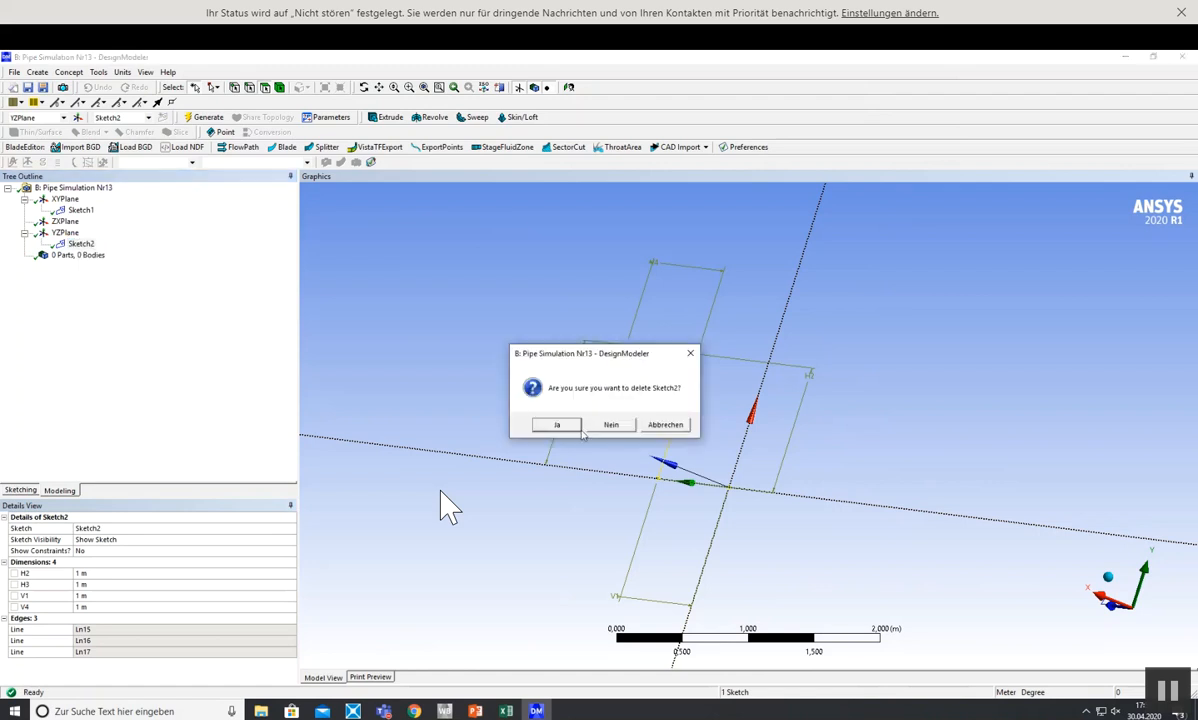
pyautogui.click(545, 420)
pyautogui.click(75, 210)
pyautogui.rightClick(75, 210)
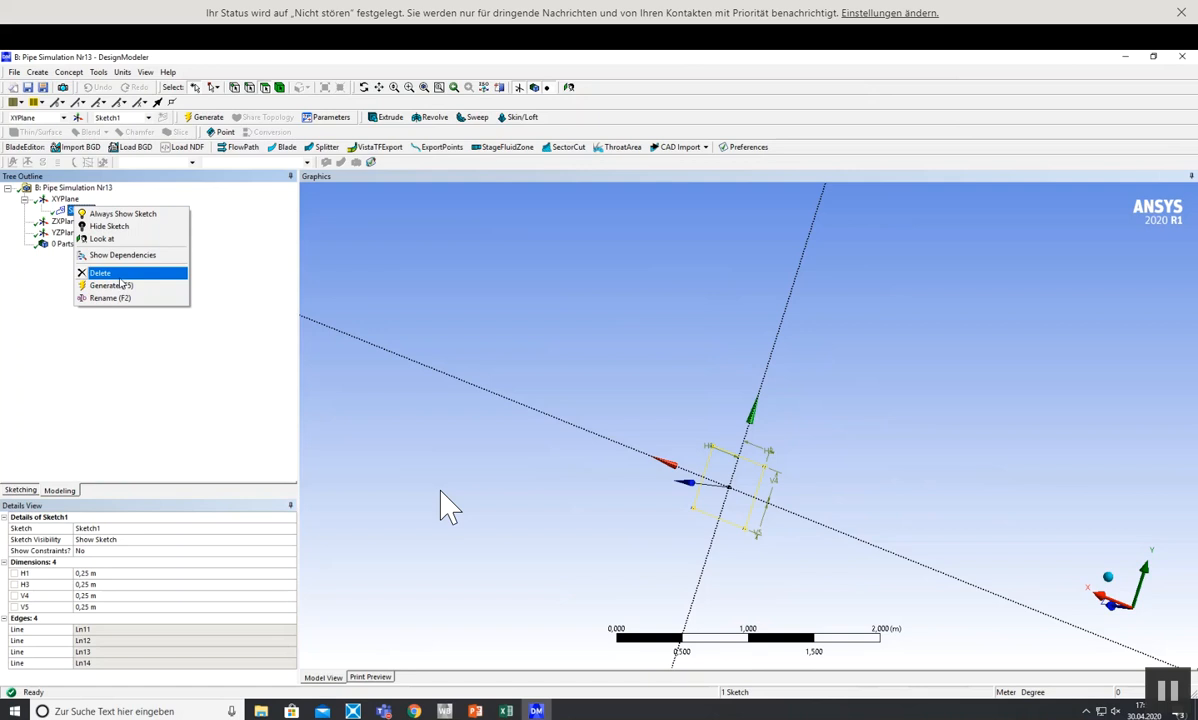
pyautogui.click(116, 274)
pyautogui.click(557, 425)
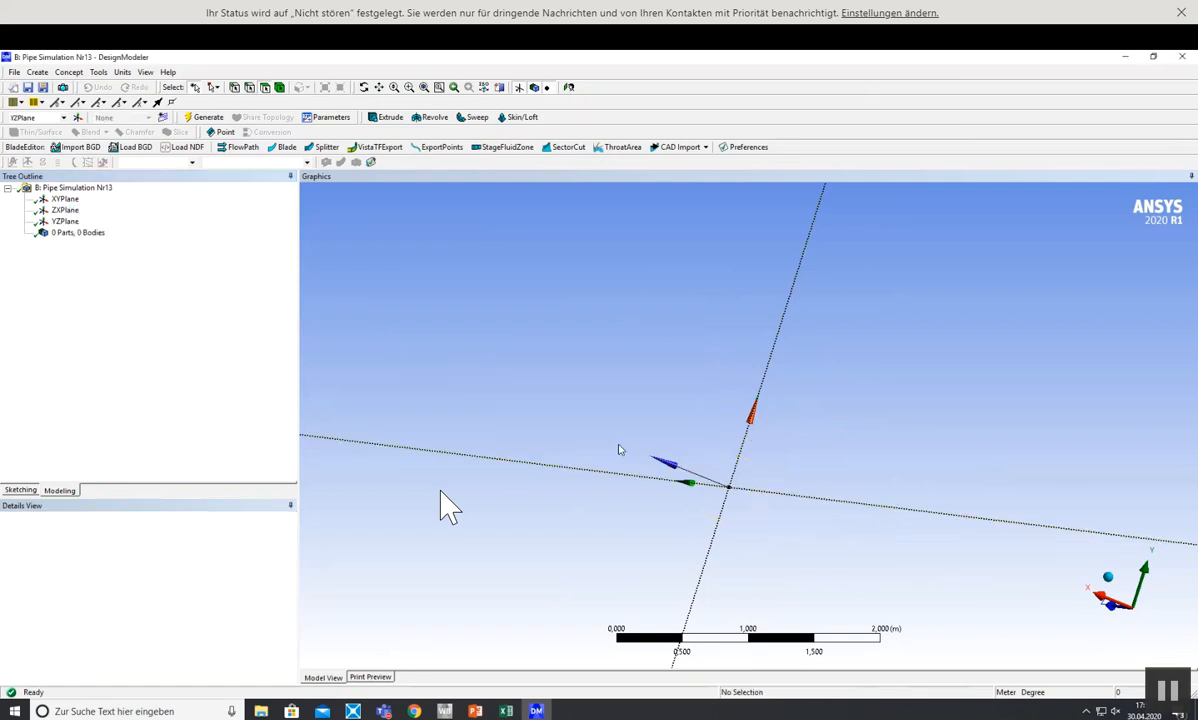
# - Sketch a circle with a radius of about 0.51 m on the YZPlane, centred on the origin
pyautogui.scroll(3, 770, 511)
pyautogui.scroll(-3, 770, 512)
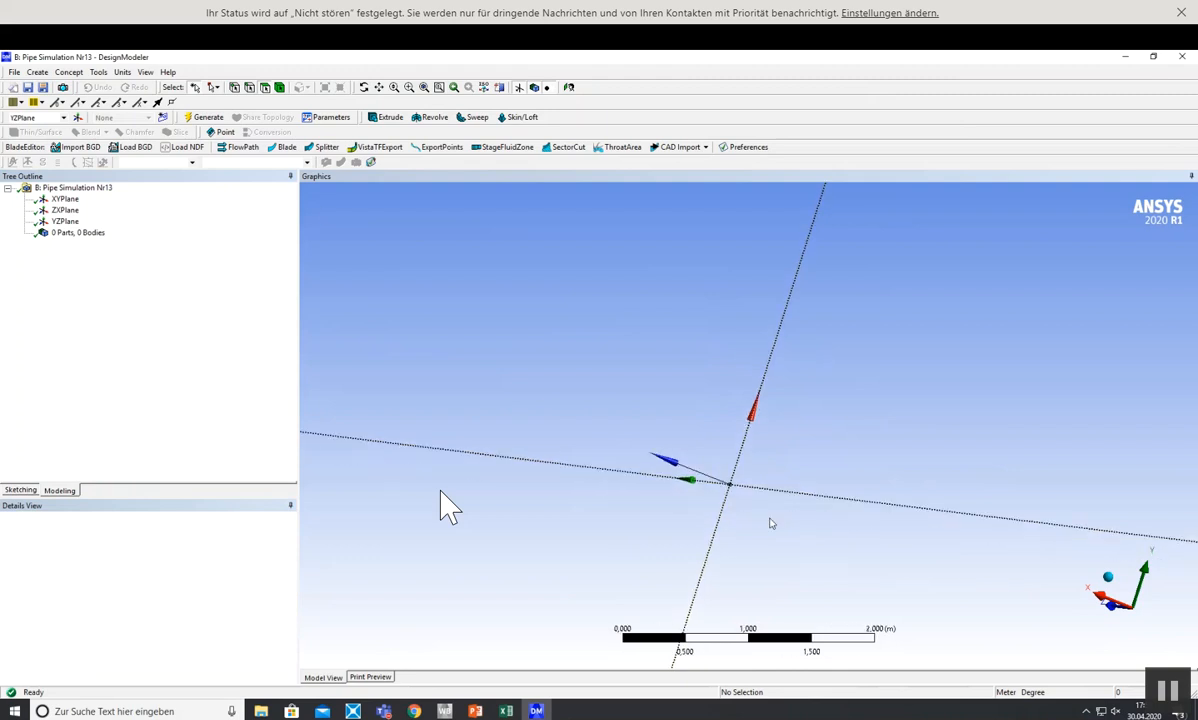
pyautogui.click(379, 87)
pyautogui.moveTo(652, 428); pyautogui.dragTo(729, 437)
pyautogui.scroll(2, 620, 418)
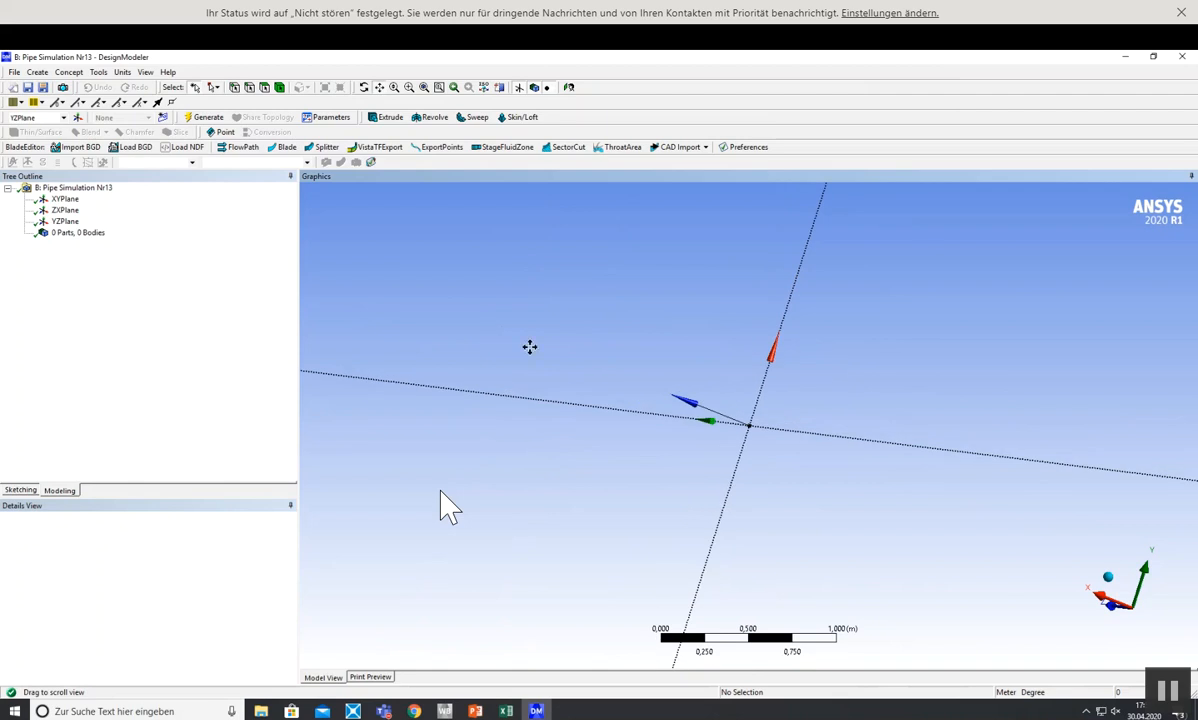
pyautogui.click(22, 490)
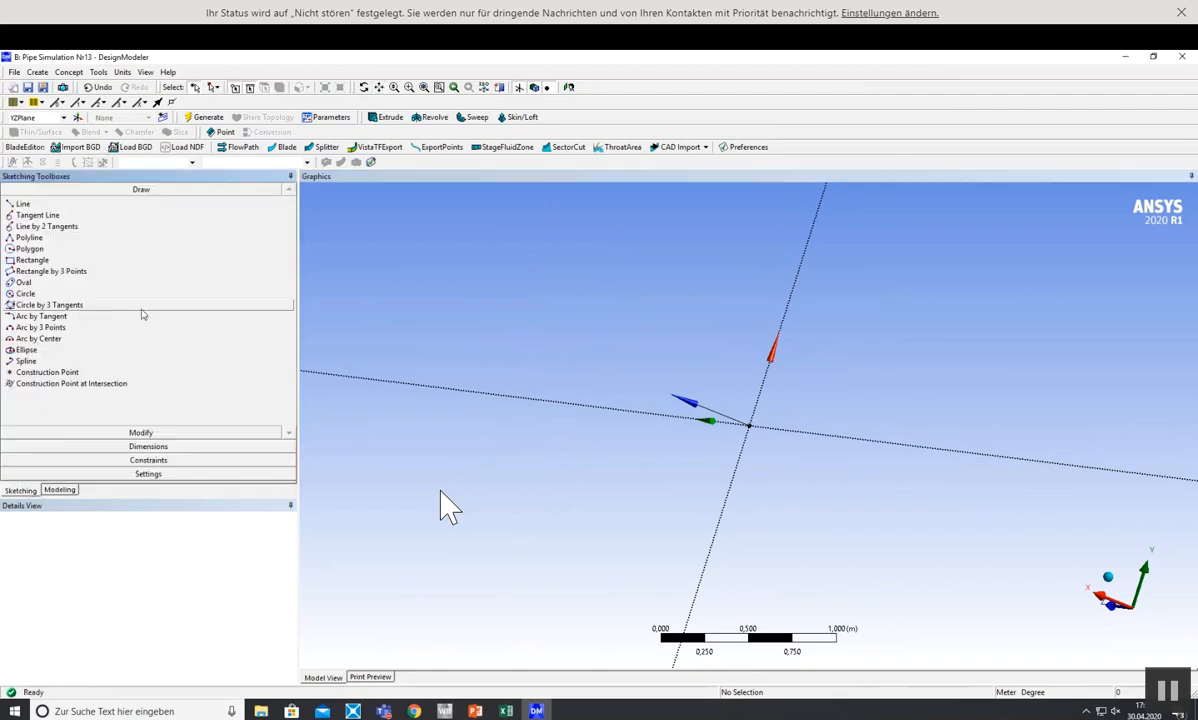
pyautogui.click(44, 292)
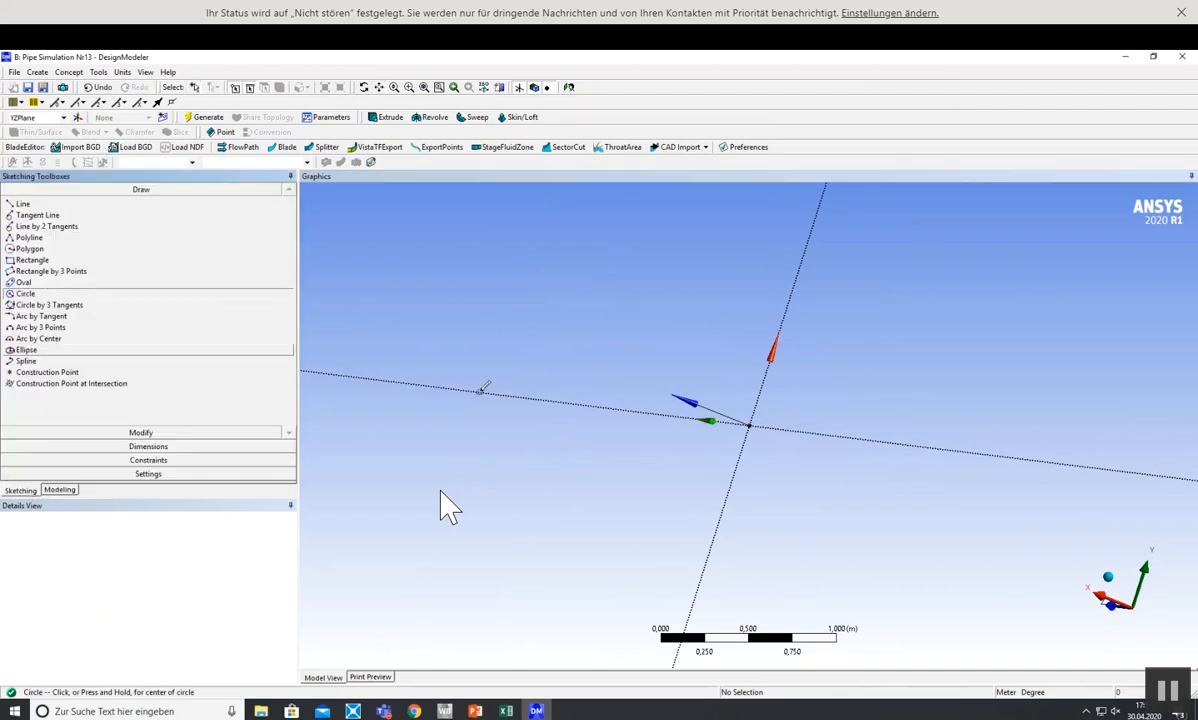
pyautogui.click(750, 425)
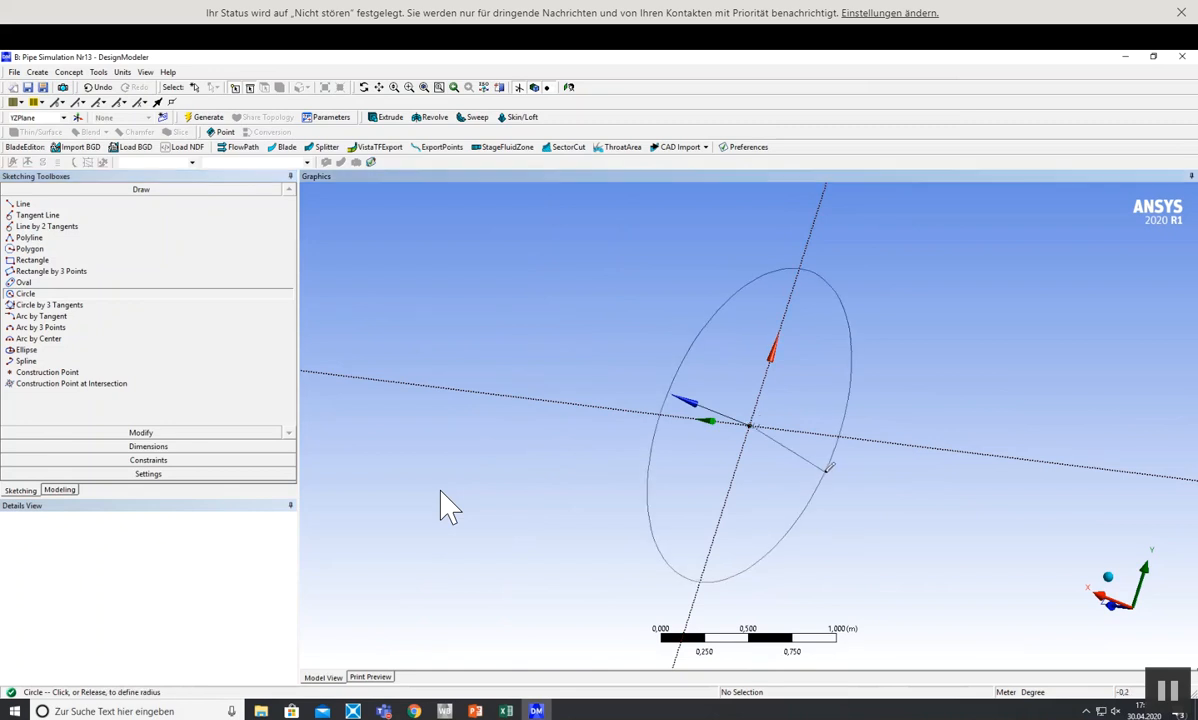
pyautogui.click(797, 449)
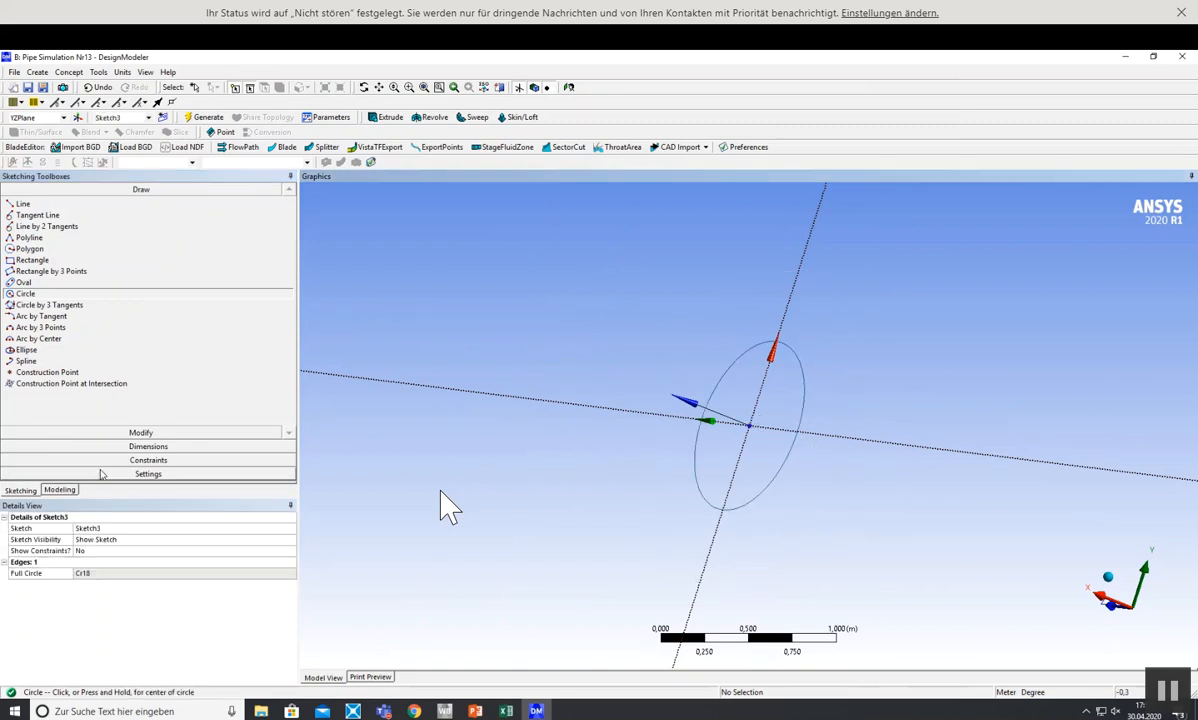
# - Add a radius dimension to the circle and set it to 0.25 m
pyautogui.click(106, 432)
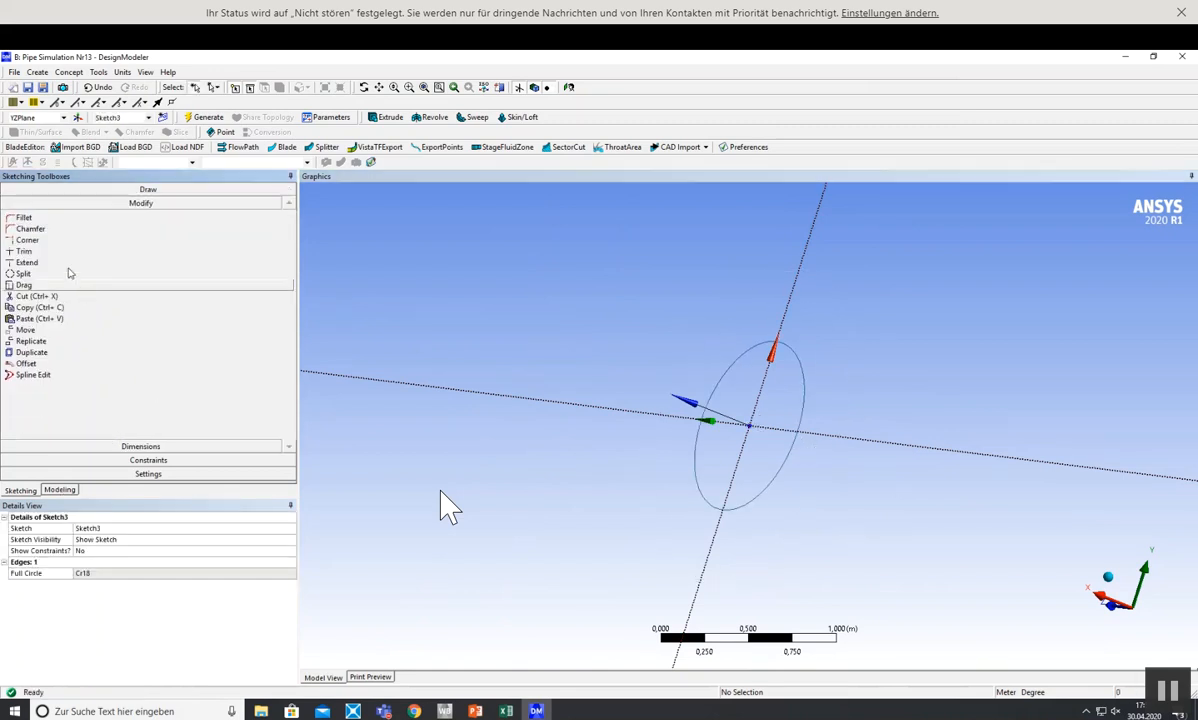
pyautogui.click(138, 446)
pyautogui.click(28, 276)
pyautogui.click(805, 377)
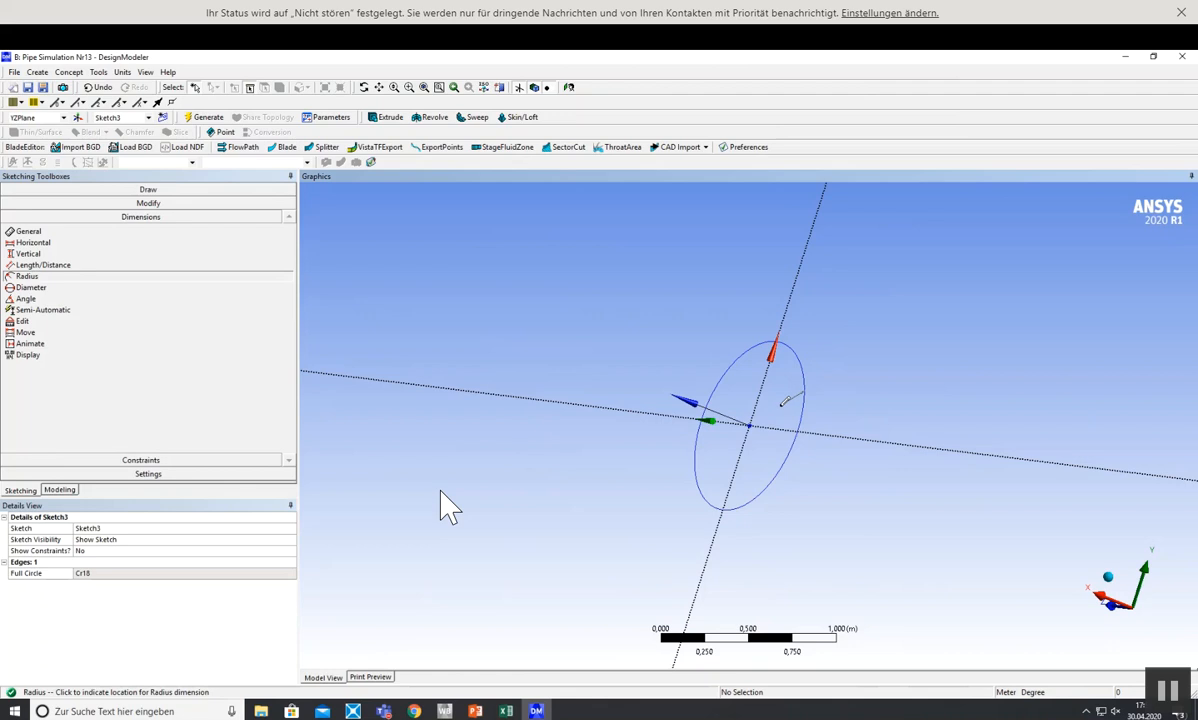
pyautogui.click(786, 400)
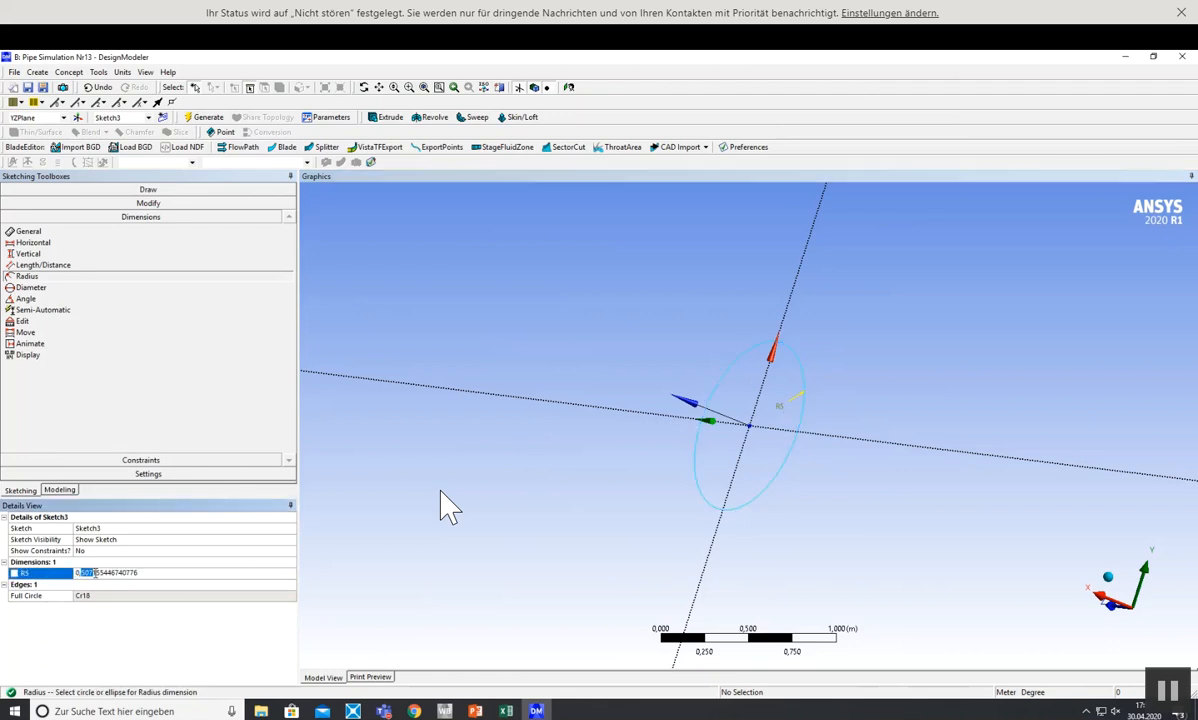
pyautogui.write('0,25')
pyautogui.press('Return')
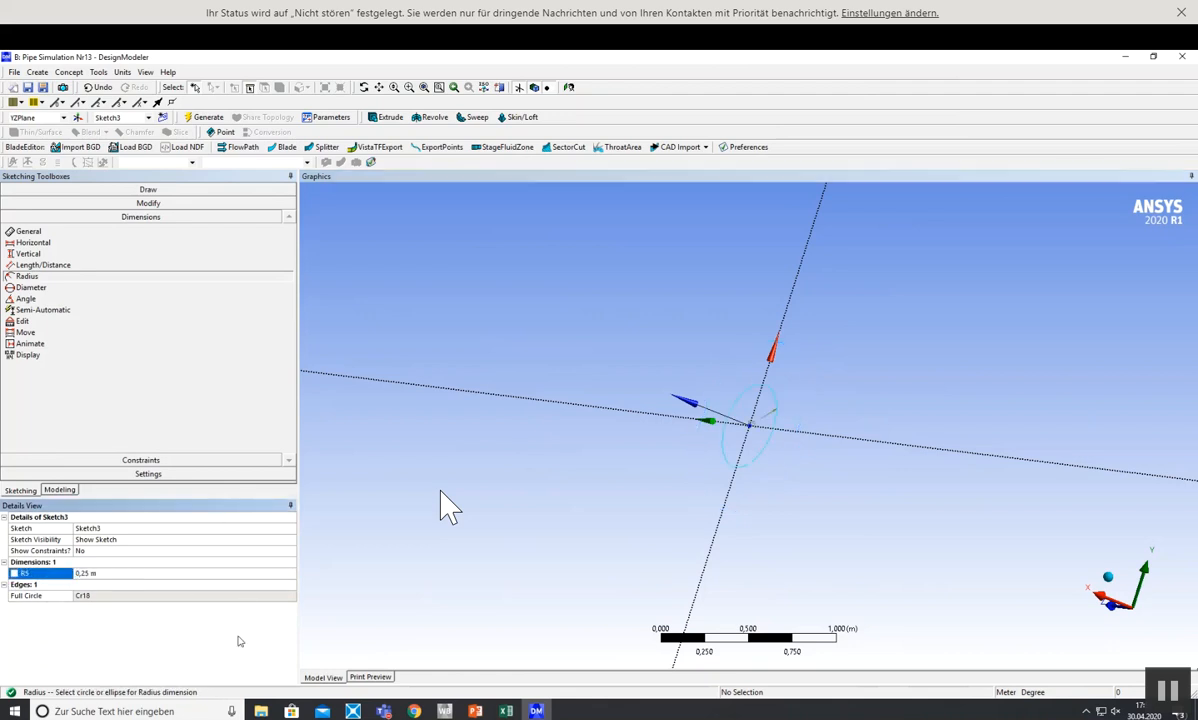
# - Set the circle's radius dimension to 0.5 m
pyautogui.click(96, 571)
pyautogui.write('0,5')
pyautogui.press('Return')
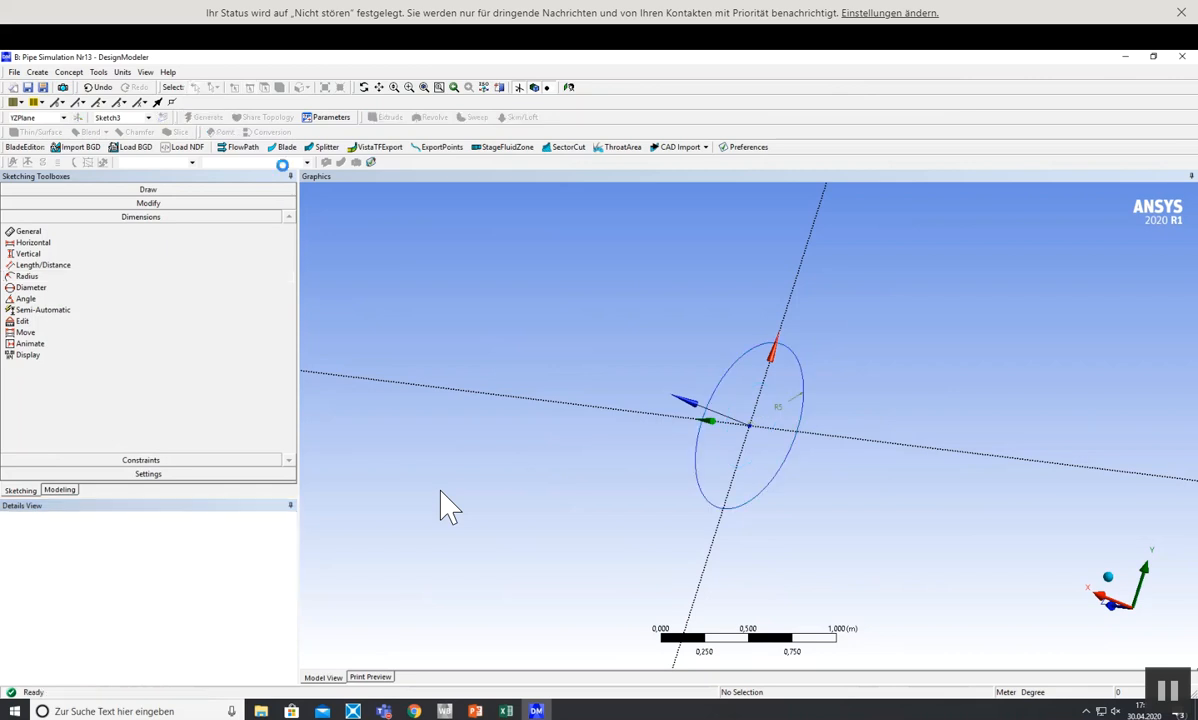
pyautogui.scroll(3, 588, 343)
pyautogui.scroll(-7, 572, 350)
pyautogui.moveTo(780, 455)
pyautogui.mouseDown(button='middle')
pyautogui.moveTo(707, 450)
pyautogui.moveTo(647, 425)
pyautogui.moveTo(837, 428)
pyautogui.moveTo(802, 529)
pyautogui.moveTo(748, 497)
pyautogui.moveTo(832, 476)
pyautogui.moveTo(709, 369)
pyautogui.moveTo(536, 403)
pyautogui.moveTo(524, 455)
pyautogui.moveTo(463, 364)
pyautogui.moveTo(497, 408)
pyautogui.moveTo(457, 418)
pyautogui.moveTo(446, 442)
pyautogui.mouseUp(button='middle')
pyautogui.scroll(3, 823, 406)
pyautogui.scroll(-3, 820, 404)
pyautogui.scroll(-2, 820, 404)
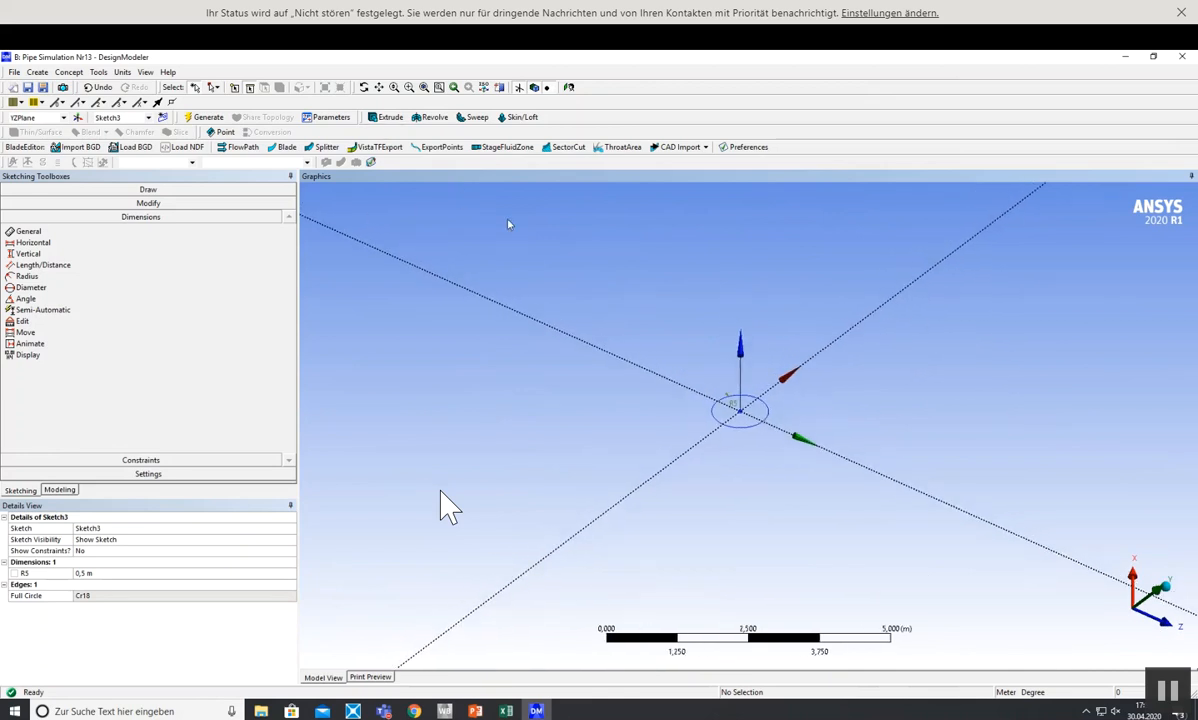
# - Extrude the YZPlane circle sketch by 1 m as added material and generate the body
pyautogui.click(389, 117)
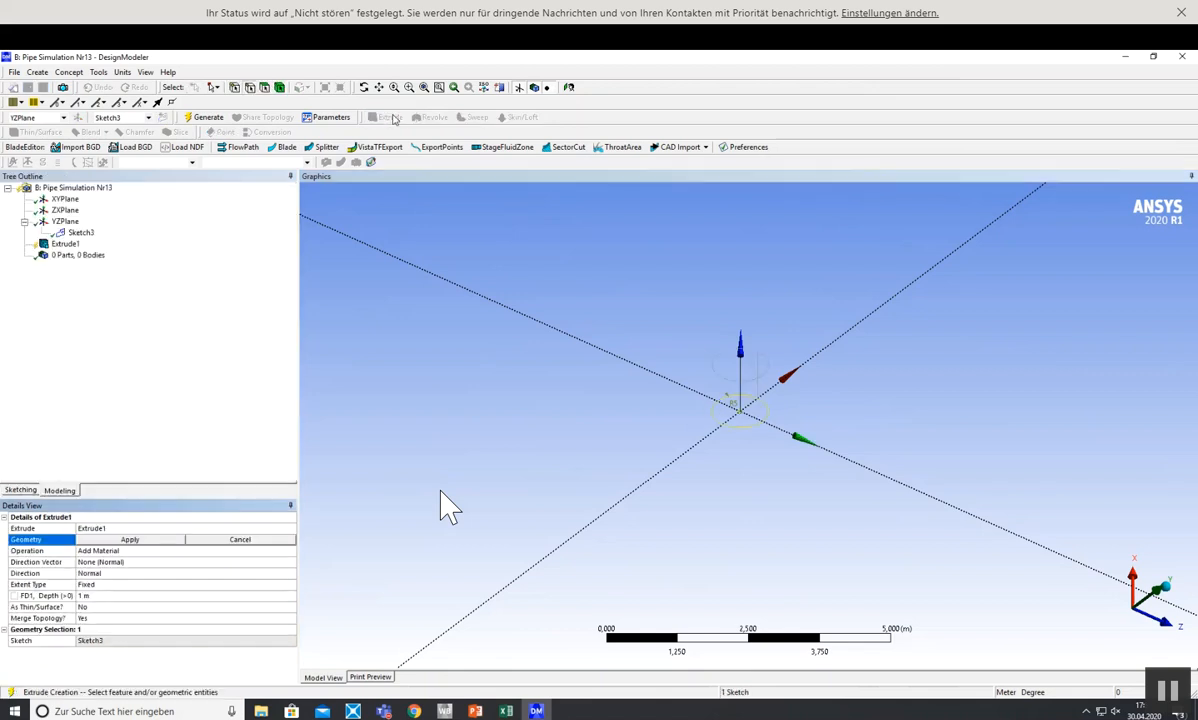
pyautogui.click(145, 539)
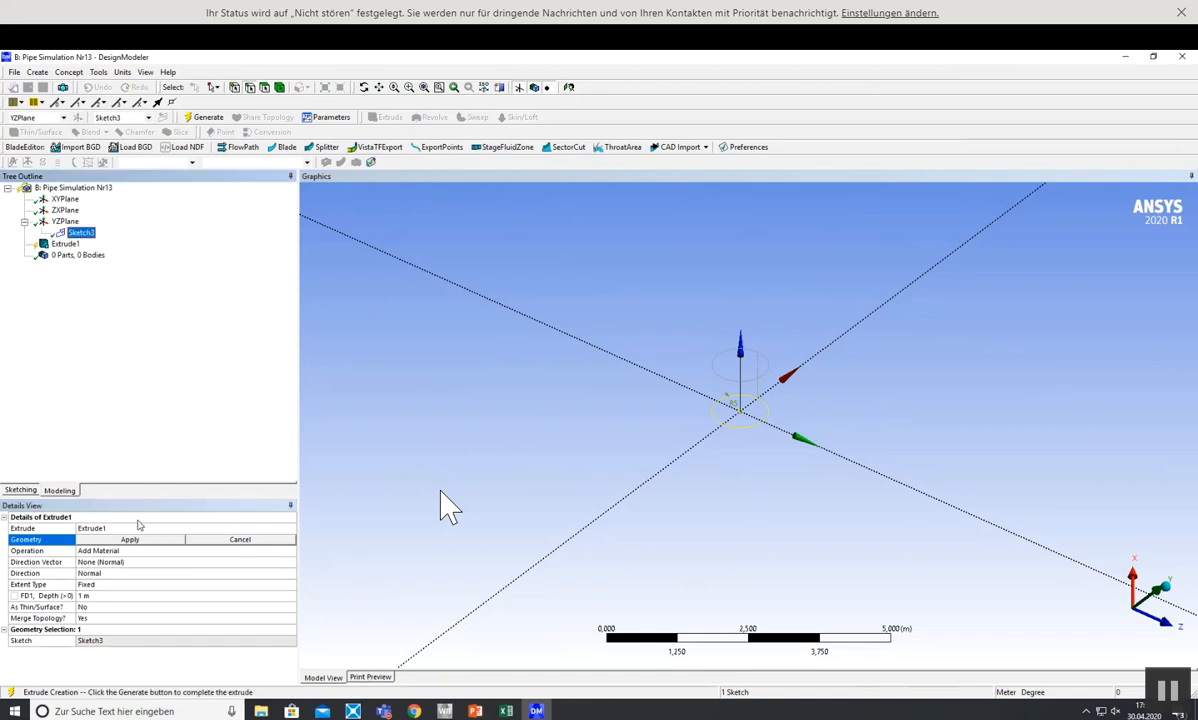
pyautogui.click(201, 117)
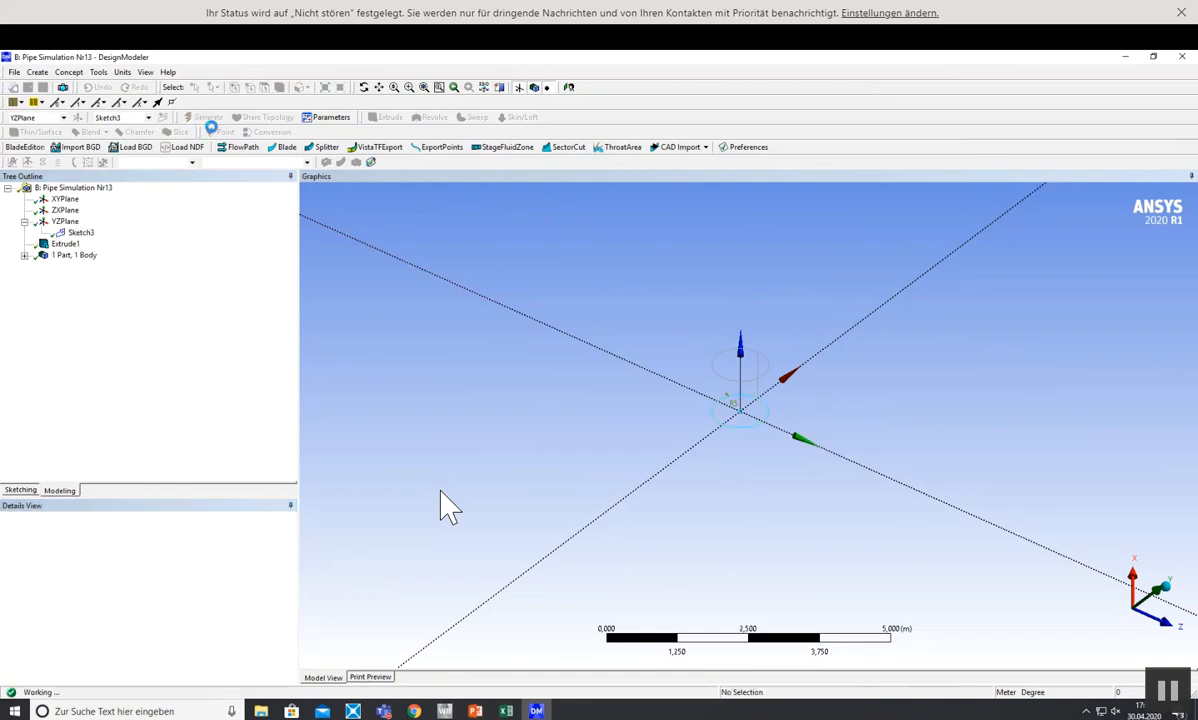
pyautogui.moveTo(561, 466); pyautogui.dragTo(539, 496, button='middle')
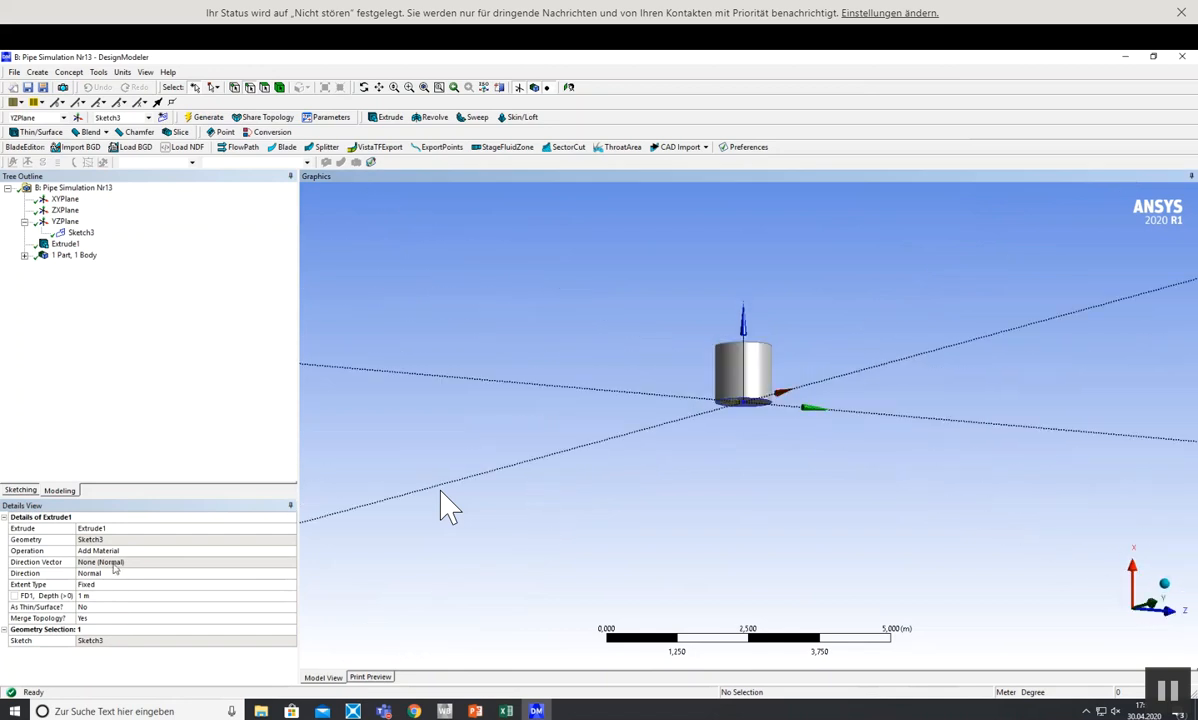
# - Change the extrusion's direction to Reversed and regenerate the cylinder
pyautogui.click(222, 563)
pyautogui.click(372, 579)
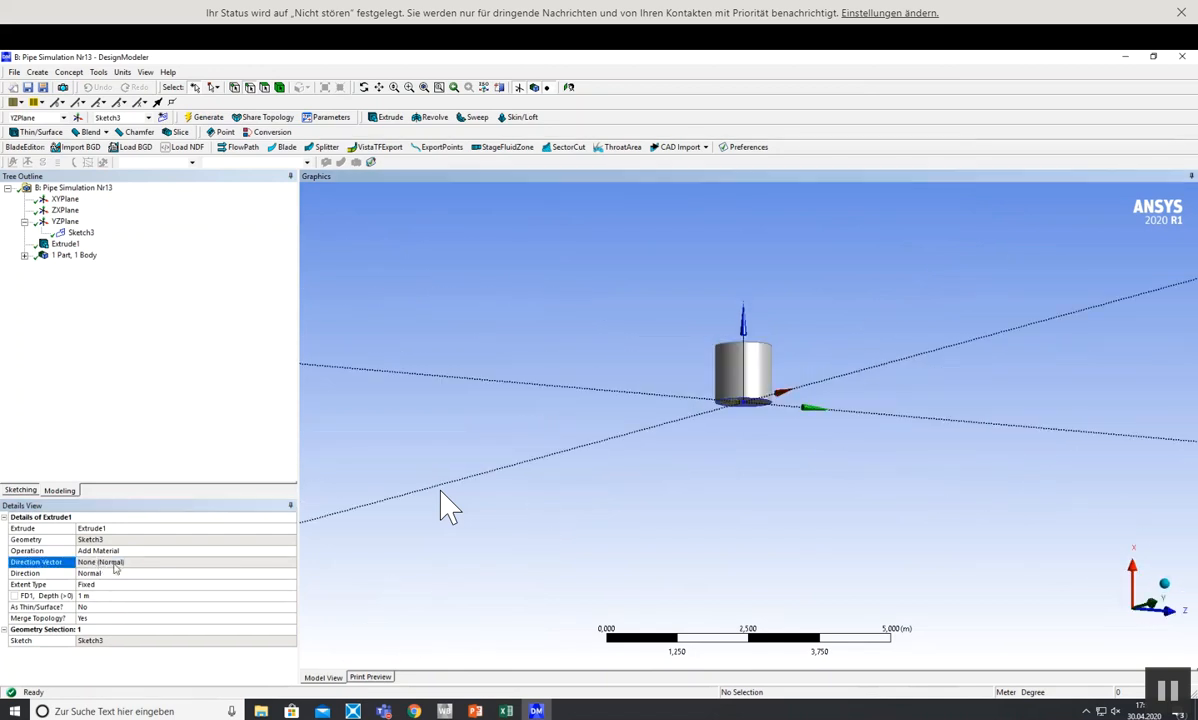
pyautogui.click(150, 562)
pyautogui.click(143, 575)
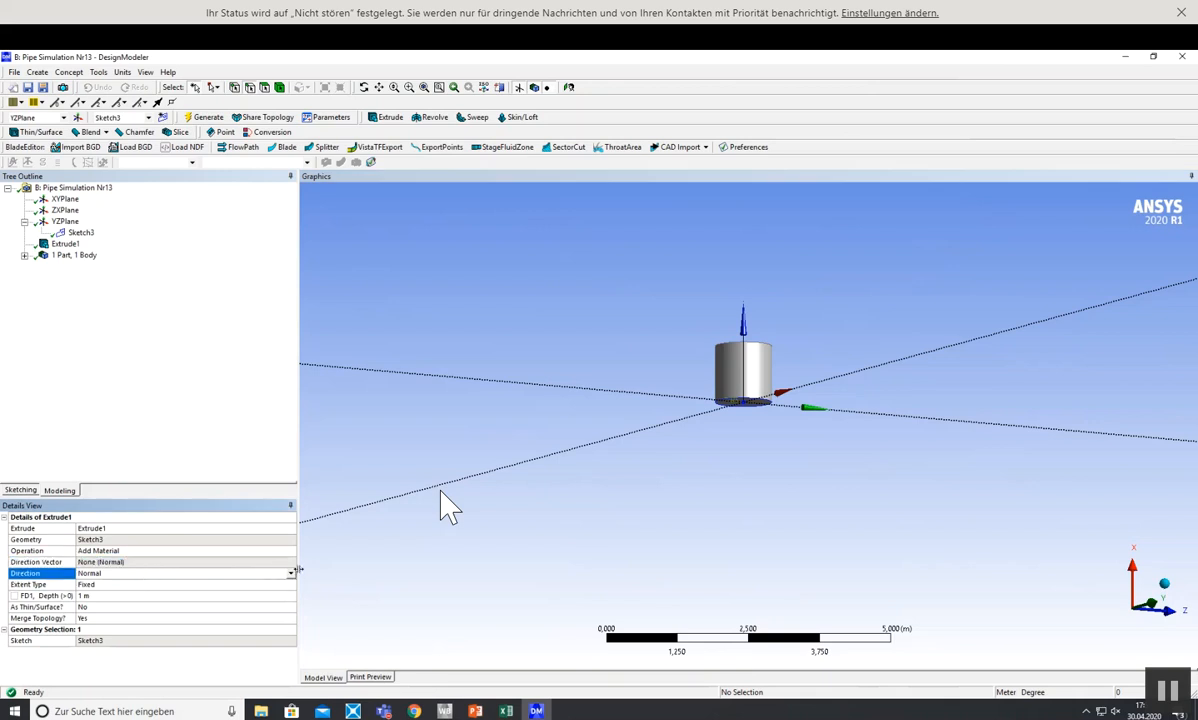
pyautogui.click(291, 573)
pyautogui.click(130, 591)
pyautogui.click(205, 117)
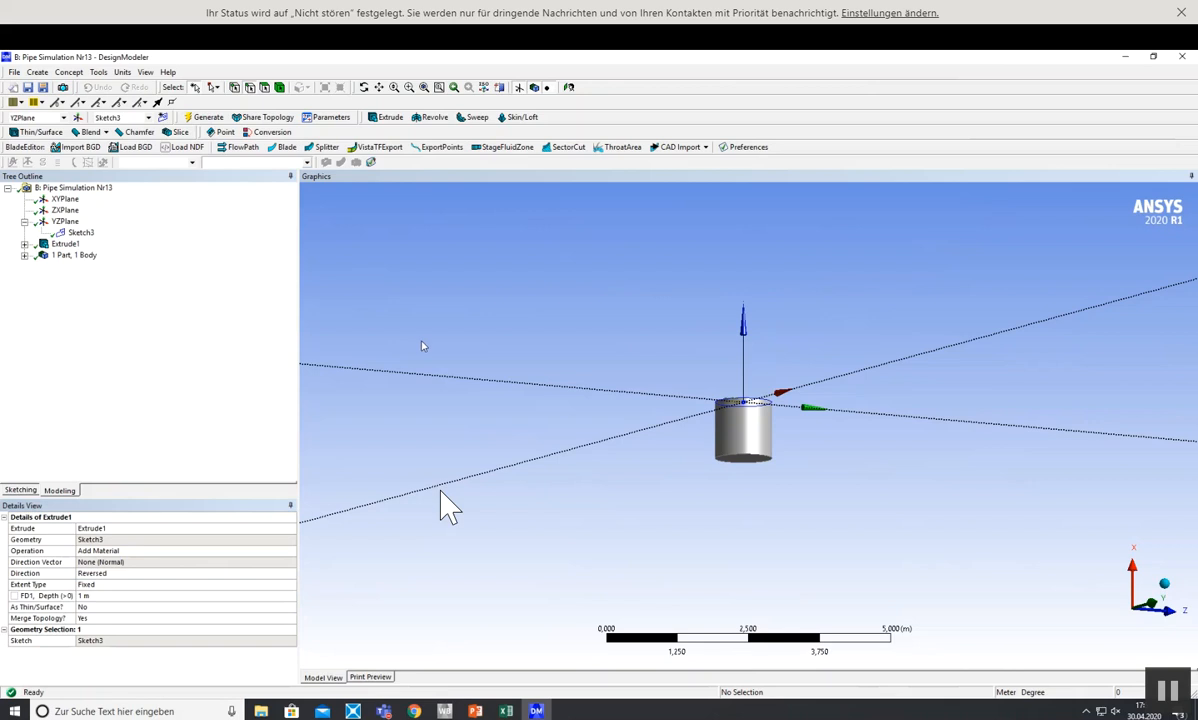
# - Set the extrusion's direction to Both - Symmetric and regenerate the cylinder
pyautogui.click(137, 576)
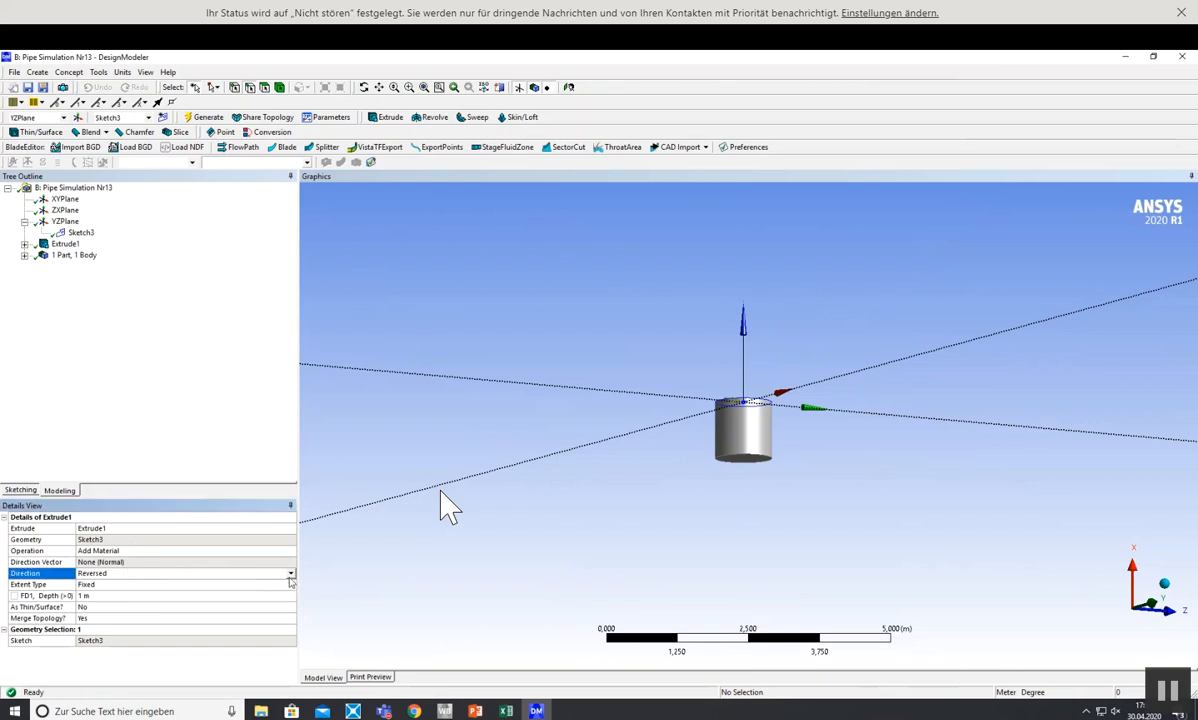
pyautogui.click(290, 575)
pyautogui.click(145, 606)
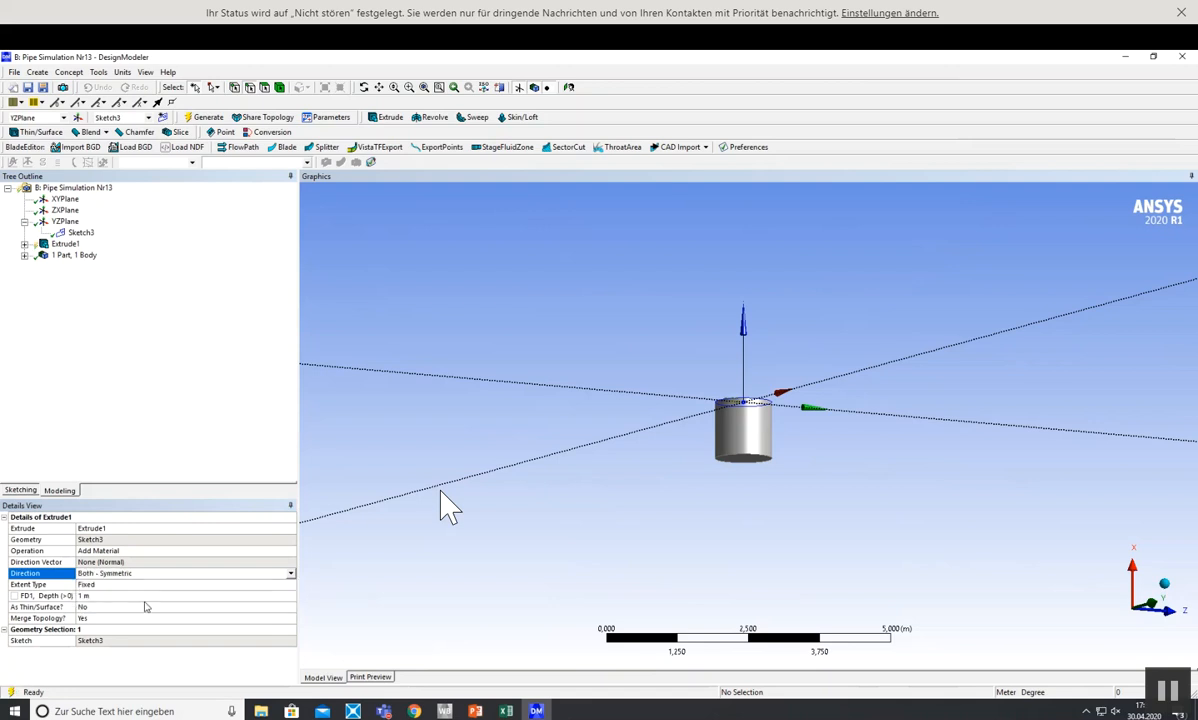
pyautogui.click(204, 120)
# - Consult the pipe section 13 drawing in the exercise PDF, set the symmetric extrusion's depth to 1.5 m and regenerate
pyautogui.click(92, 596)
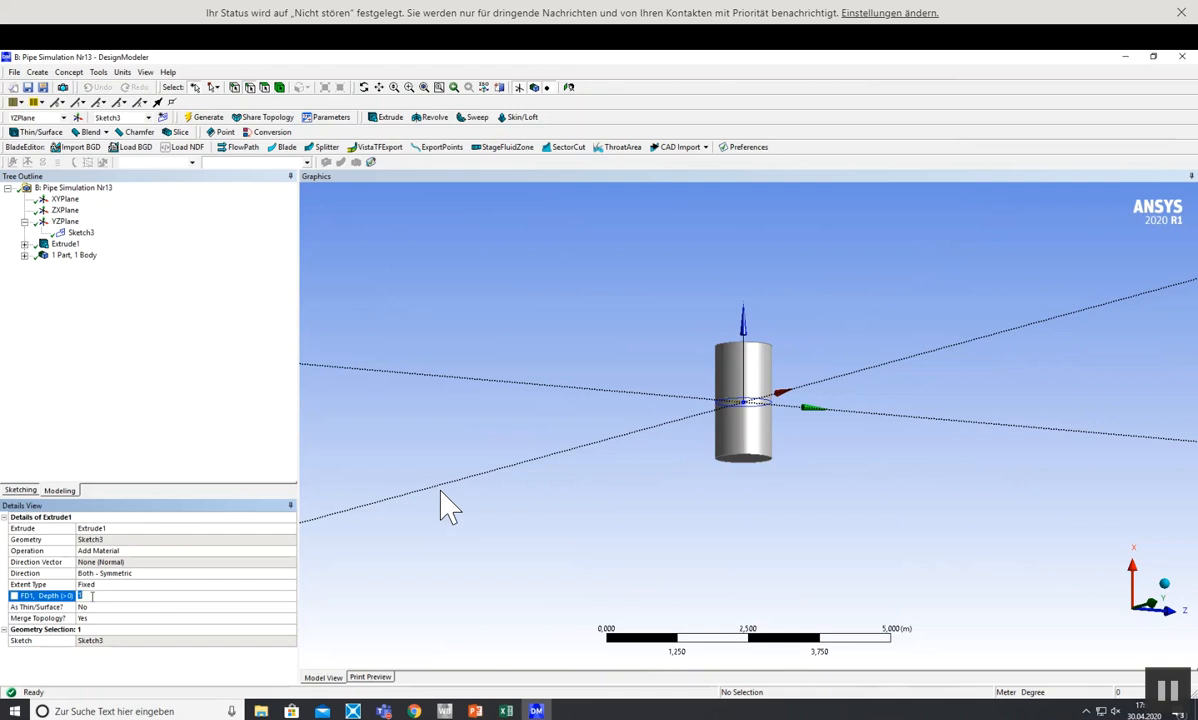
pyautogui.click(696, 470)
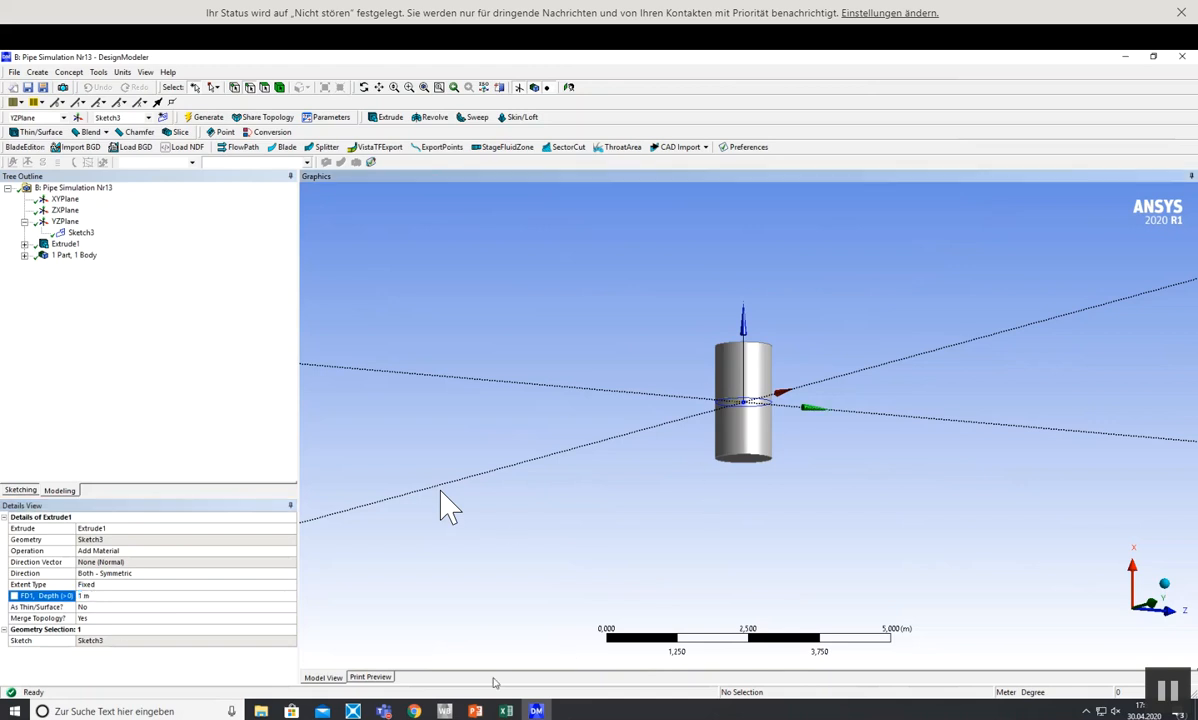
pyautogui.moveTo(475, 712)
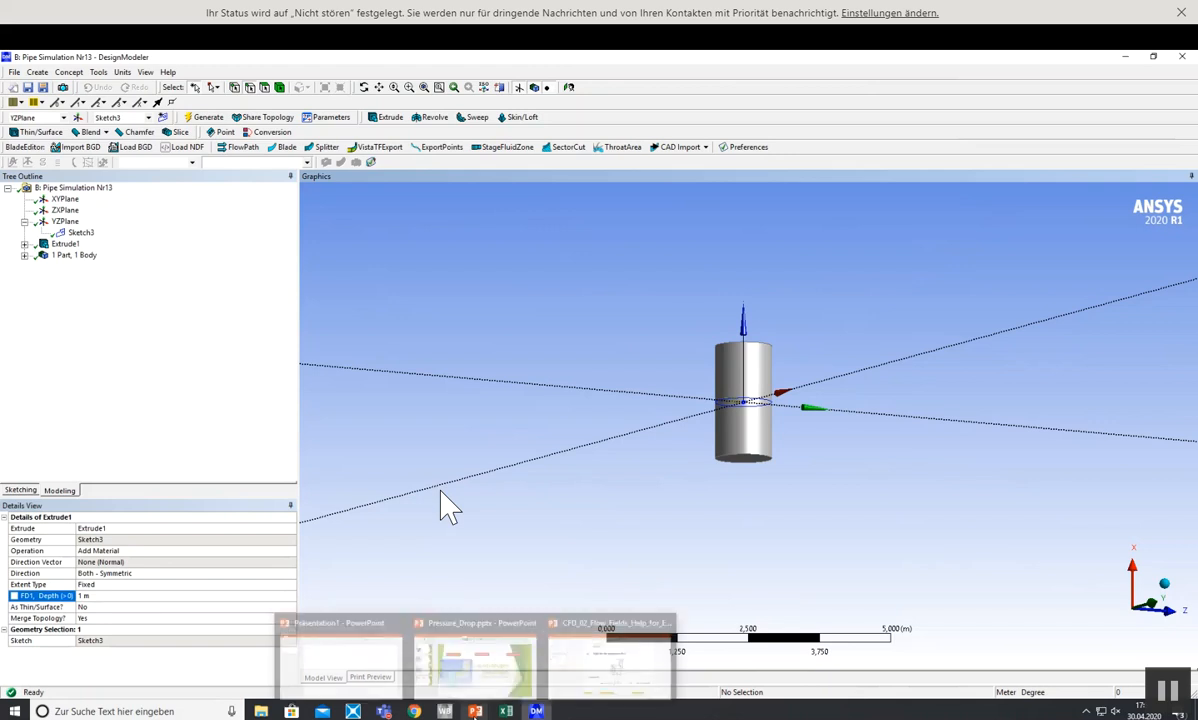
pyautogui.click(414, 712)
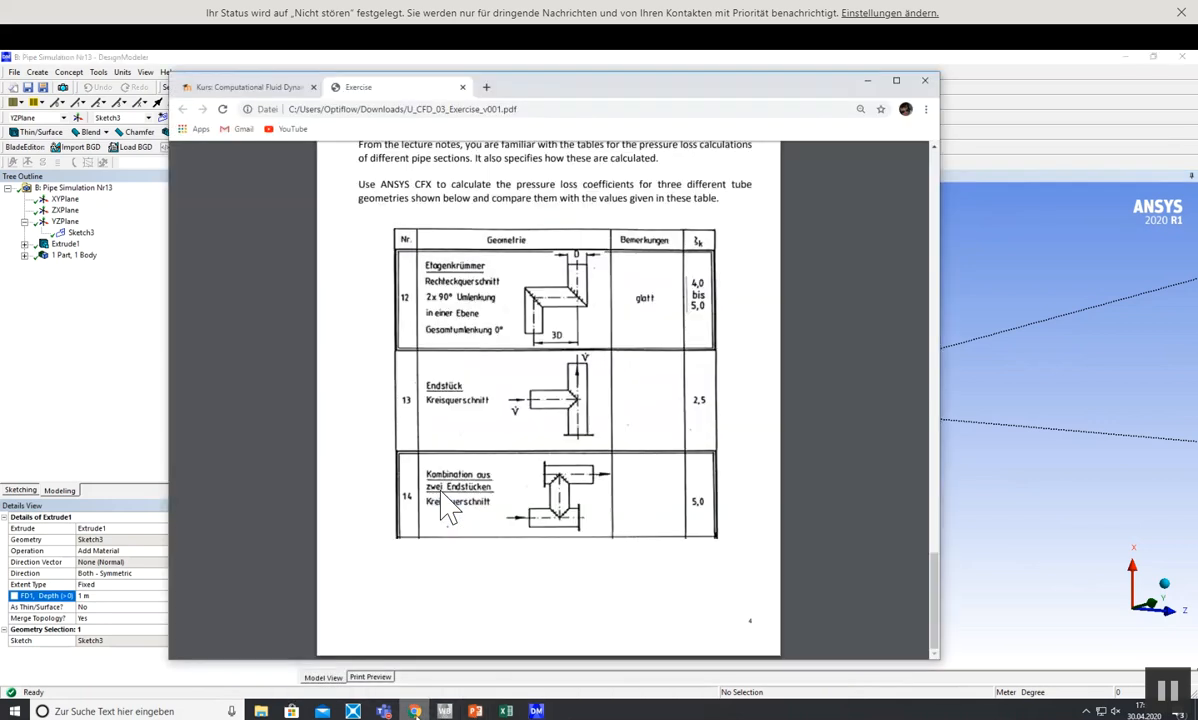
pyautogui.hotkey('alt', 'Tab')
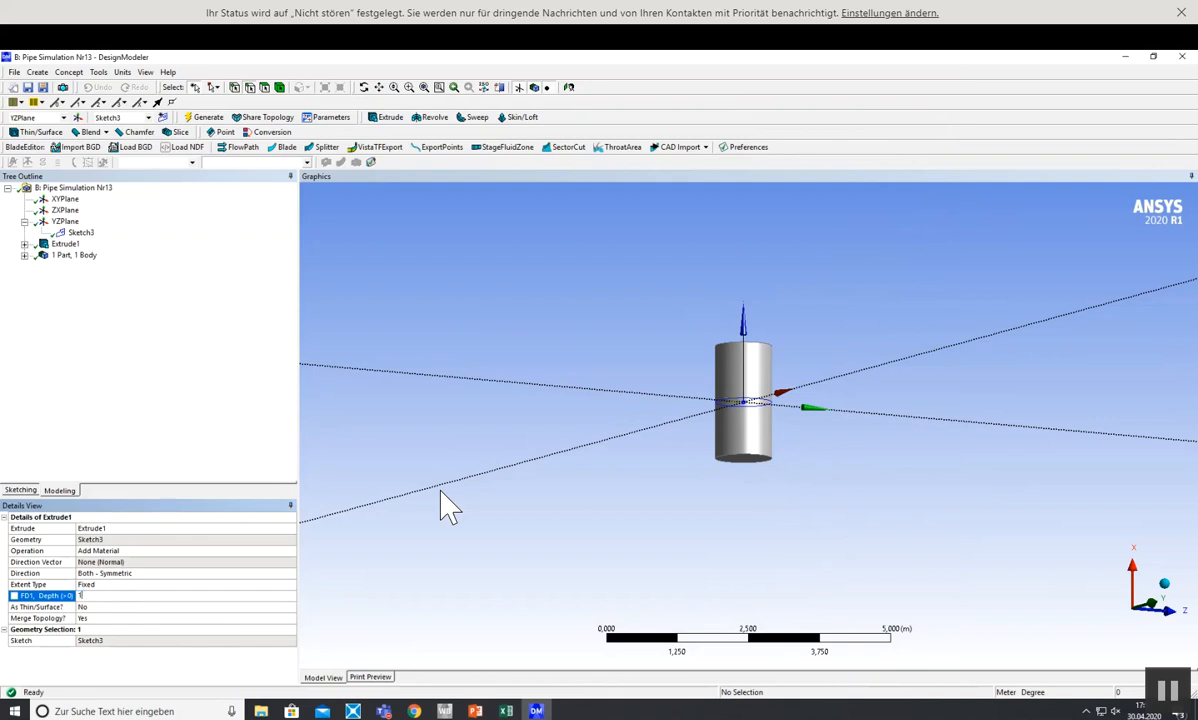
pyautogui.press('Return')
pyautogui.click(203, 117)
pyautogui.moveTo(683, 377); pyautogui.dragTo(704, 364, button='middle')
# - Sketch a circle with a radius of about 0.31 m on the XYPlane, centred on the origin
pyautogui.click(68, 200)
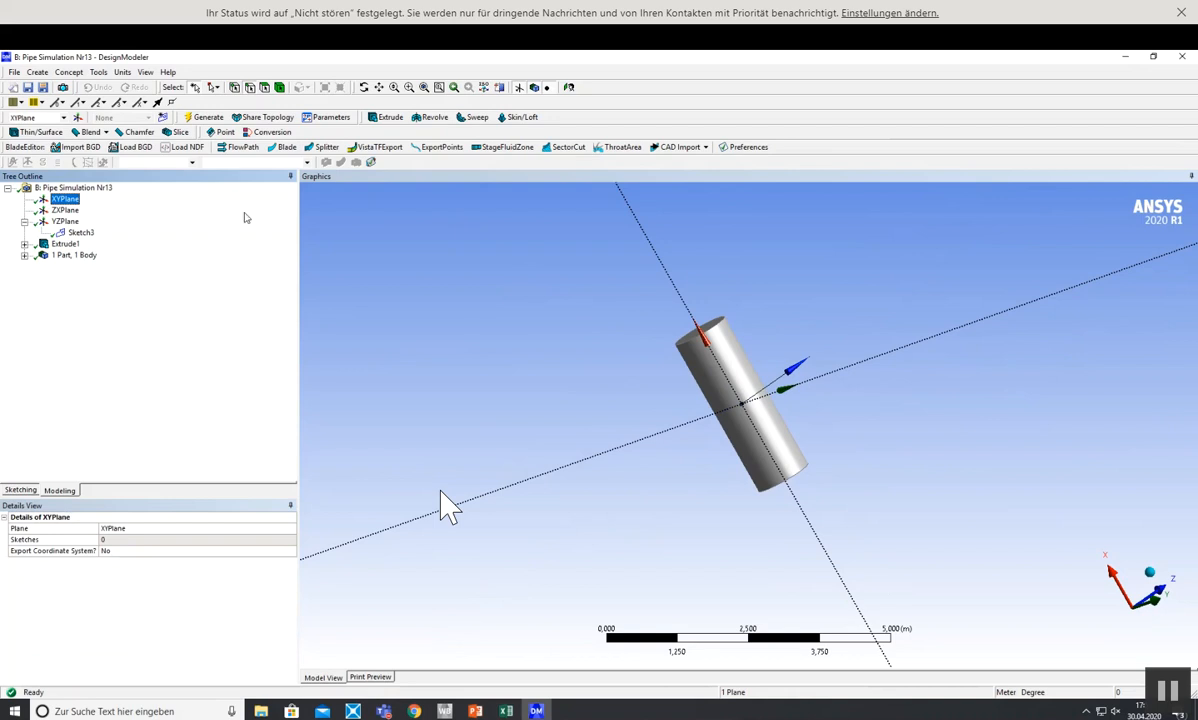
pyautogui.click(19, 491)
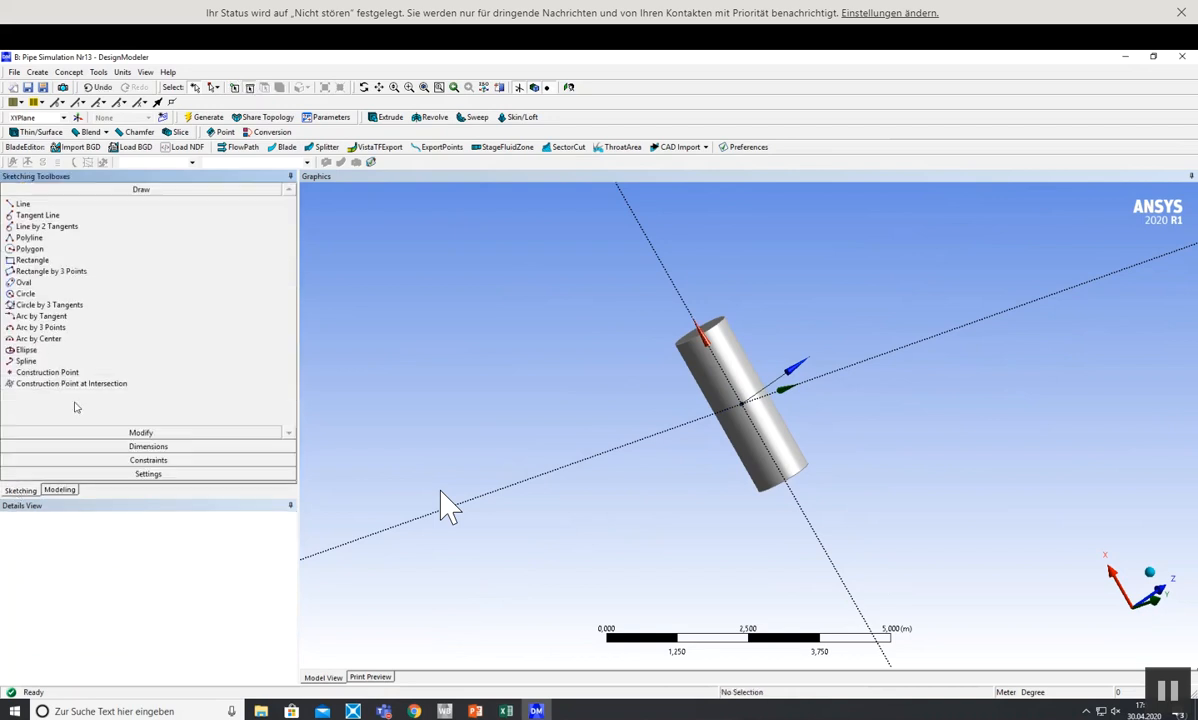
pyautogui.click(25, 293)
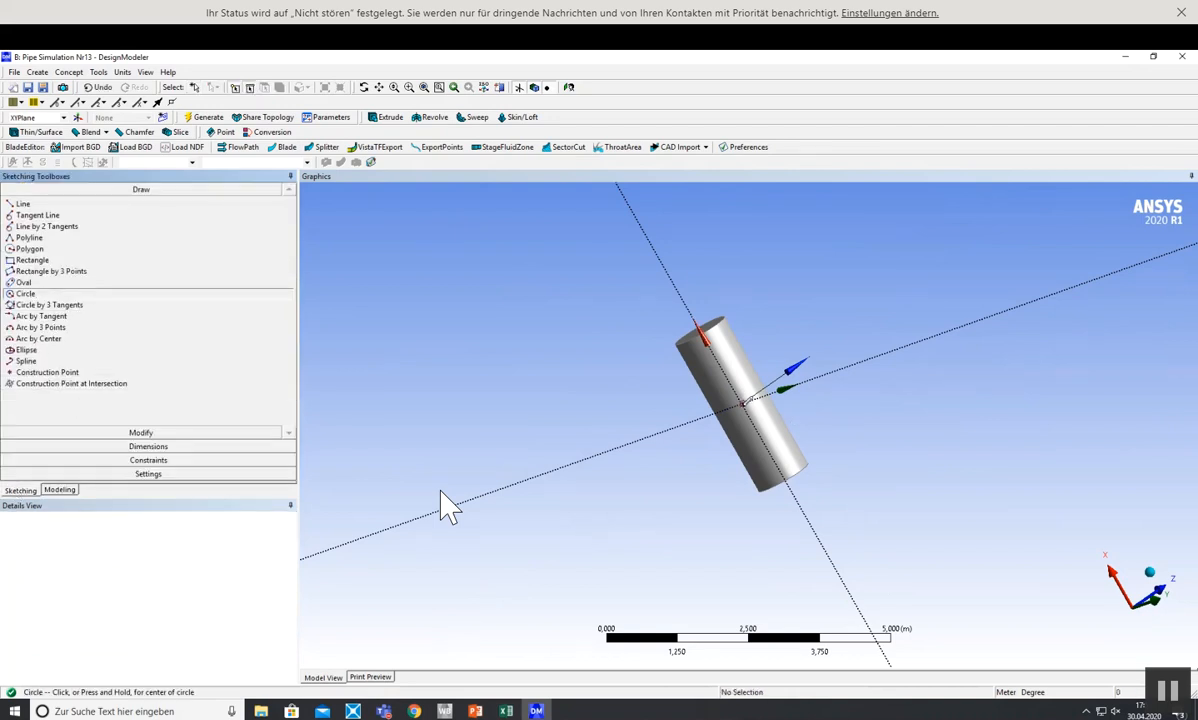
pyautogui.click(743, 403)
pyautogui.click(756, 398)
pyautogui.moveTo(877, 428); pyautogui.dragTo(936, 387, button='middle')
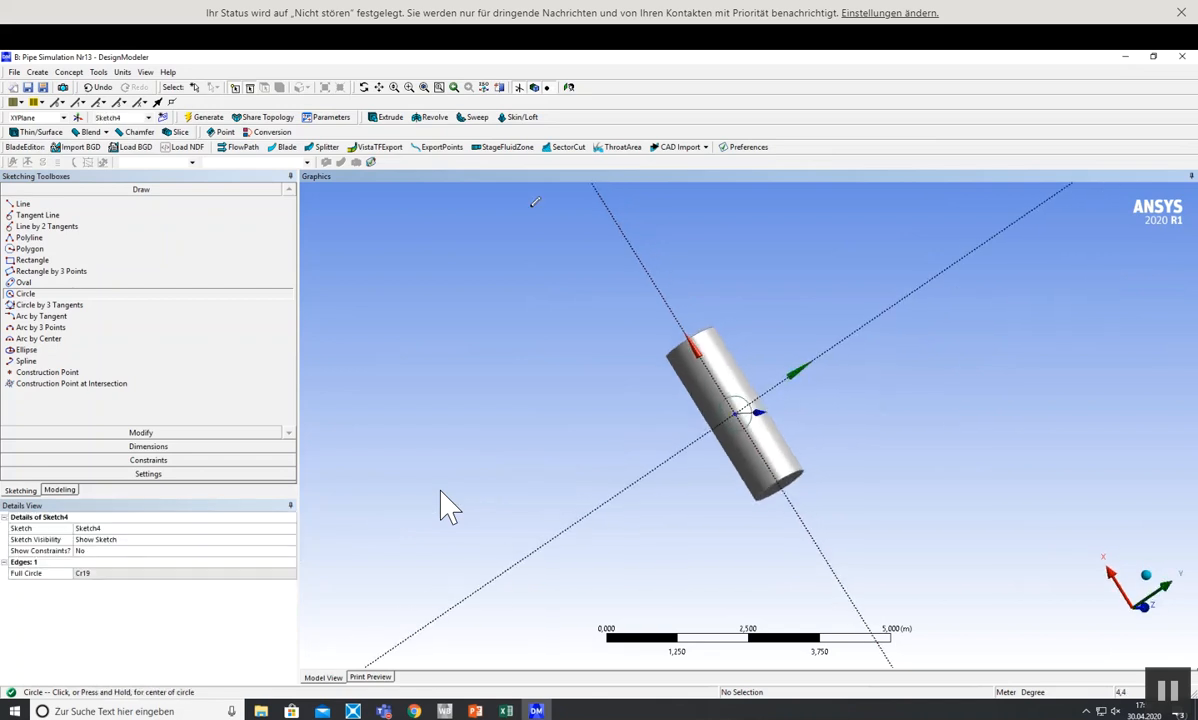
# - Add a radius dimension to the XYPlane circle and set it to 0.5 m
pyautogui.click(110, 446)
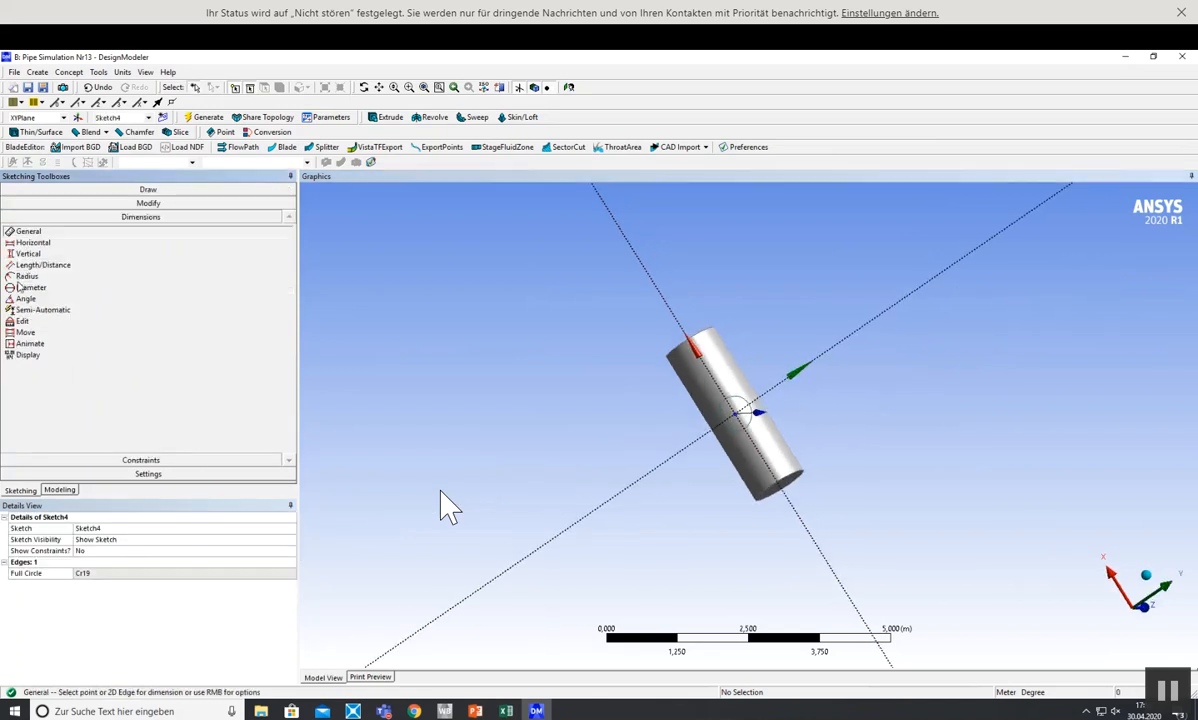
pyautogui.click(18, 279)
pyautogui.click(747, 404)
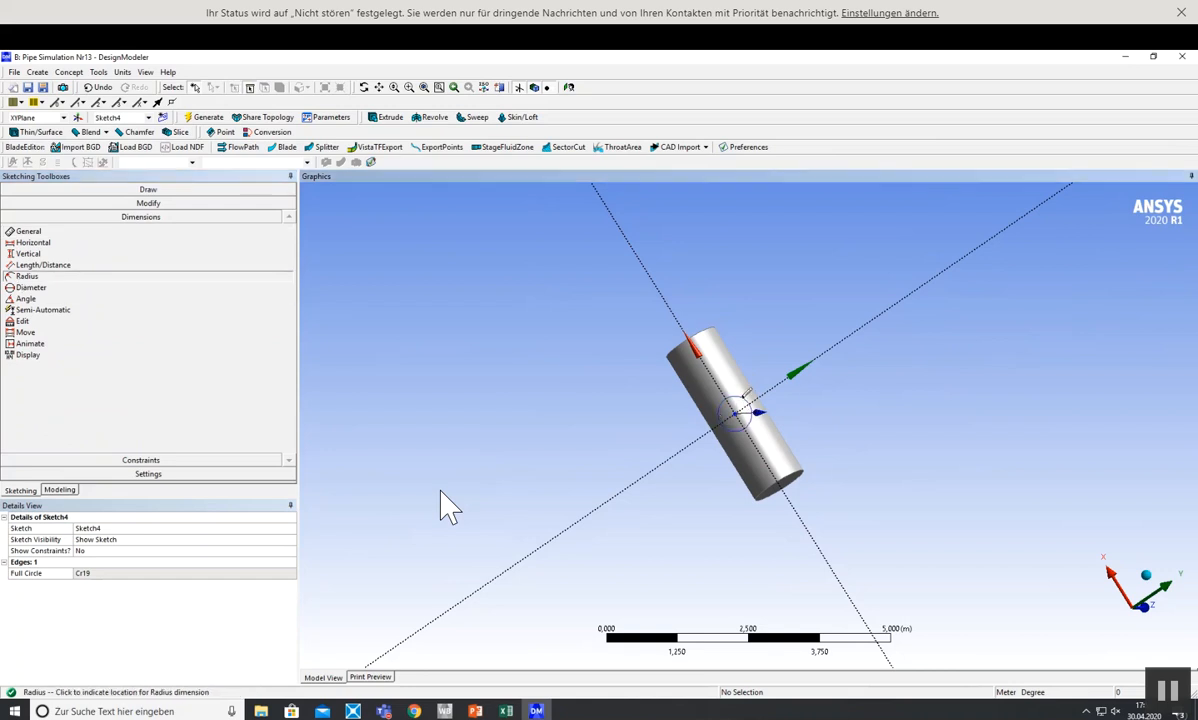
pyautogui.click(730, 421)
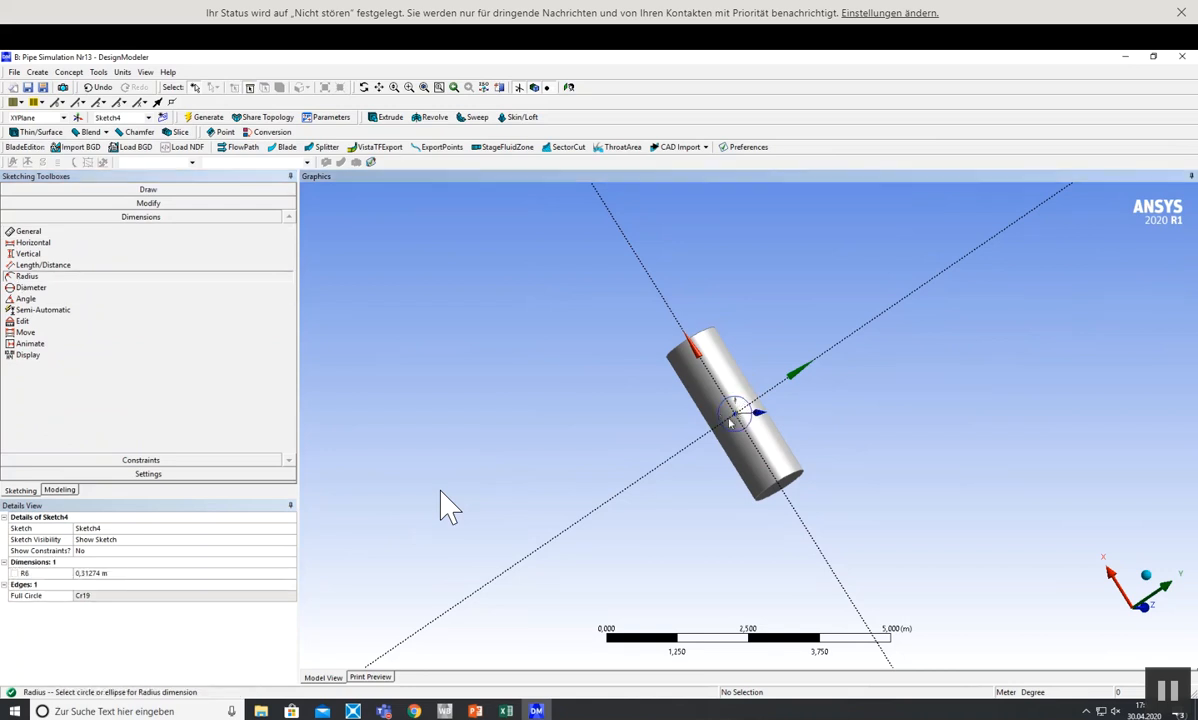
pyautogui.click(88, 574)
pyautogui.write('0,5')
pyautogui.press('Return')
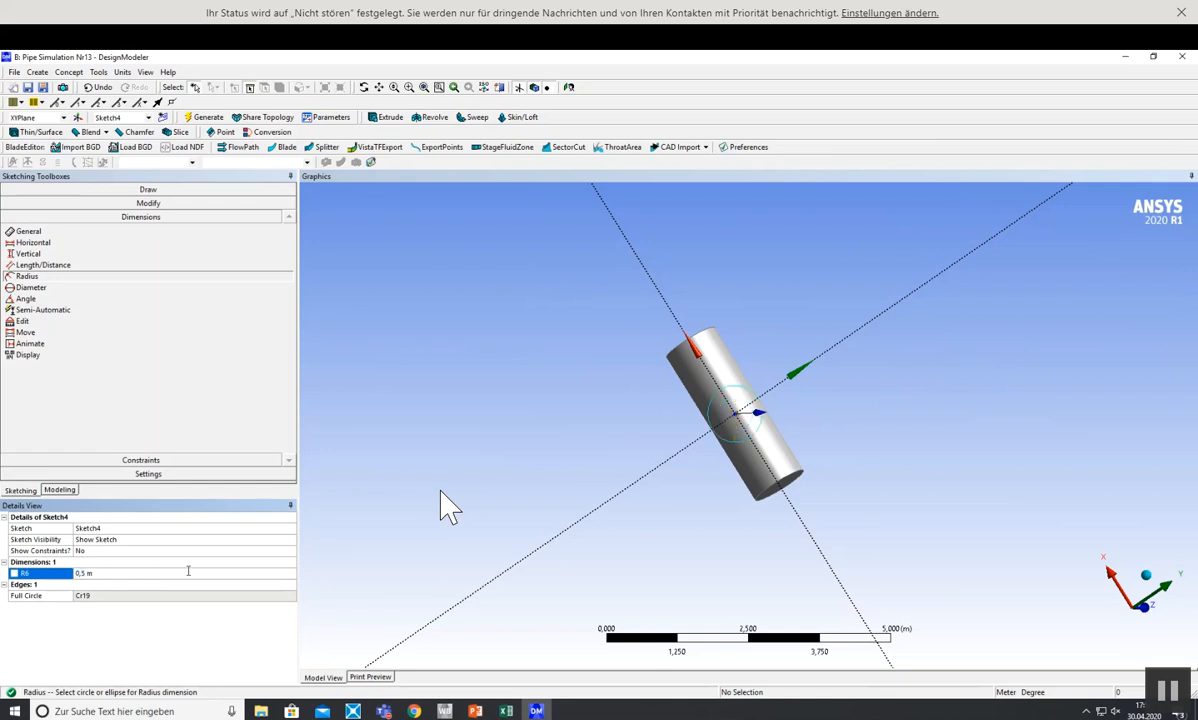
pyautogui.click(203, 118)
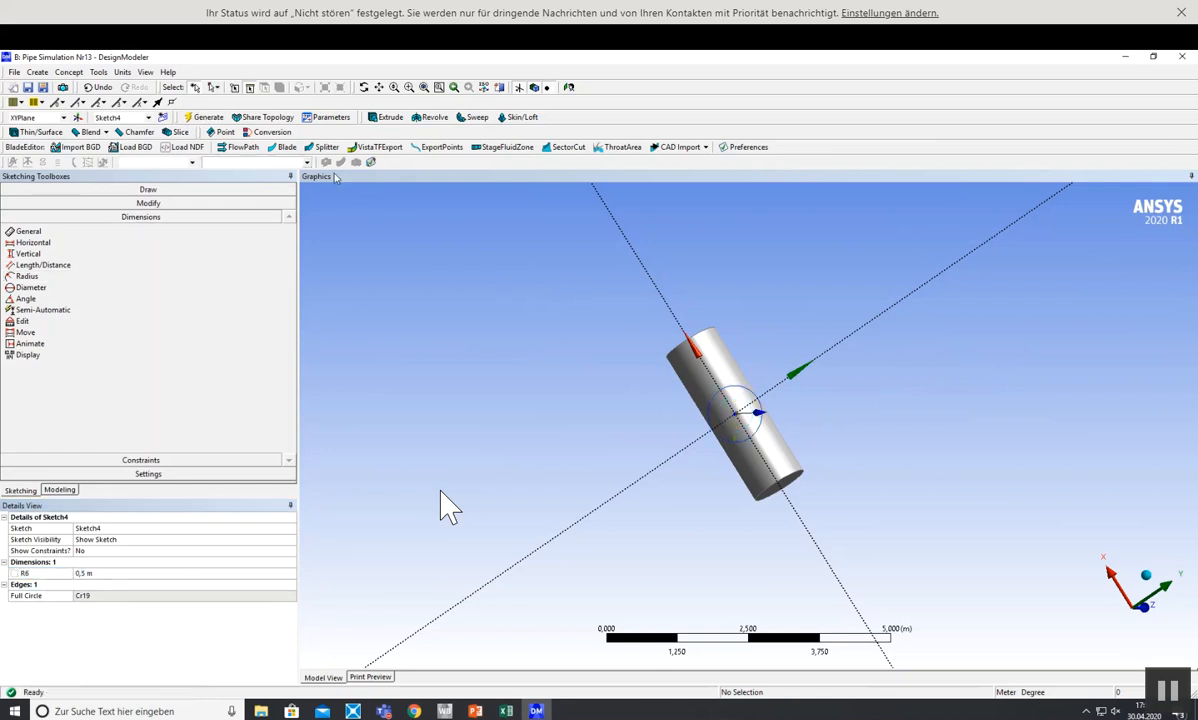
# - Extrude the XYPlane circle by 1.5 m in the normal direction as added material to form the side branch
pyautogui.click(387, 117)
pyautogui.moveTo(408, 441); pyautogui.dragTo(206, 460, button='middle')
pyautogui.click(104, 540)
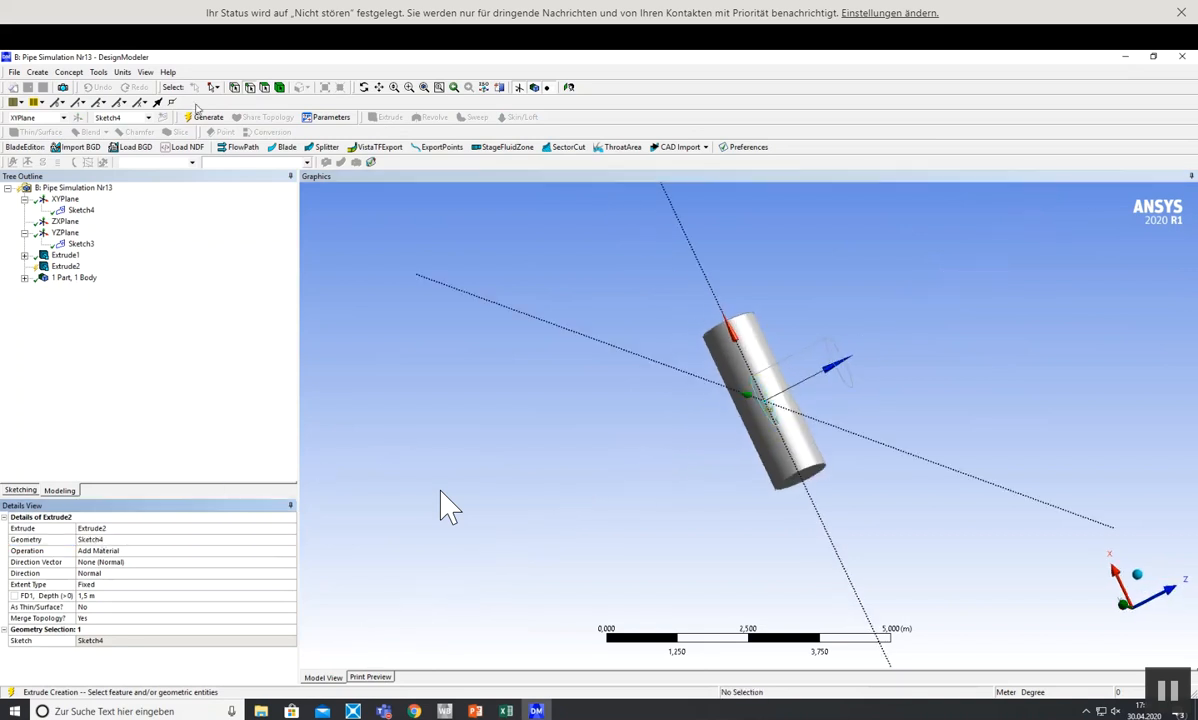
pyautogui.click(205, 117)
pyautogui.moveTo(503, 421); pyautogui.dragTo(533, 493, button='middle')
pyautogui.scroll(3, 750, 494)
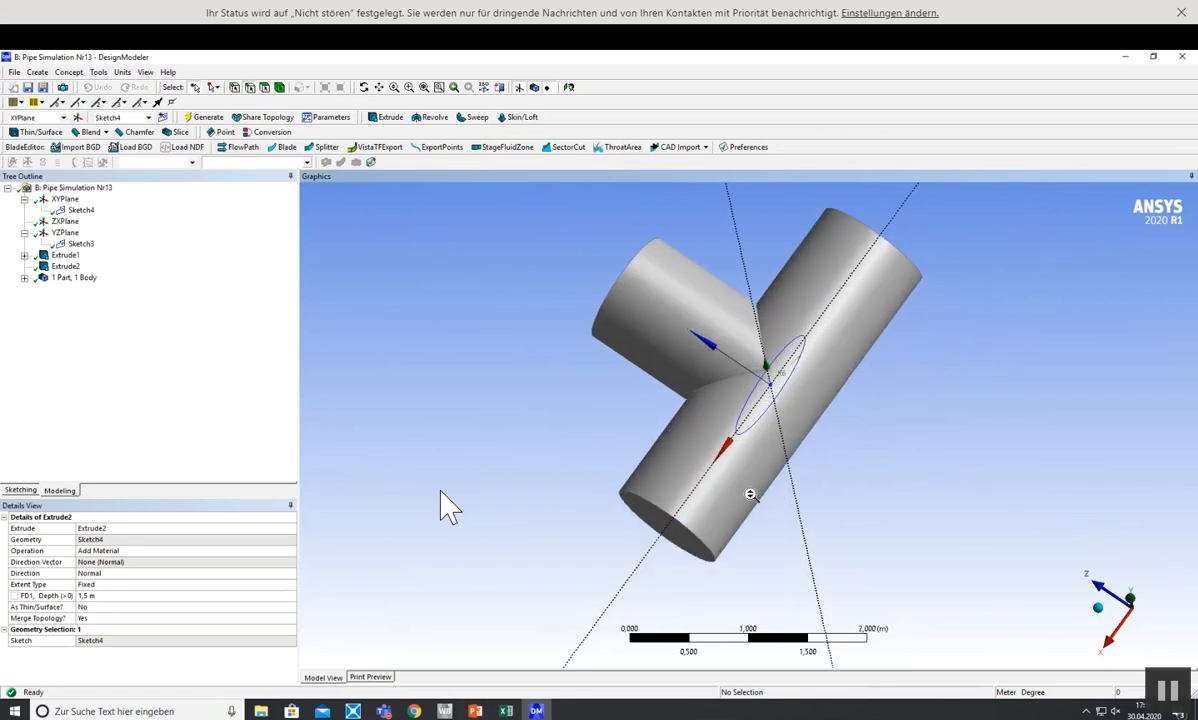
pyautogui.scroll(1, 750, 494)
# - Compare the model with the section 13 drawing in the exercise PDF, set the side branch extrusion's depth to 2 m and regenerate
pyautogui.click(414, 711)
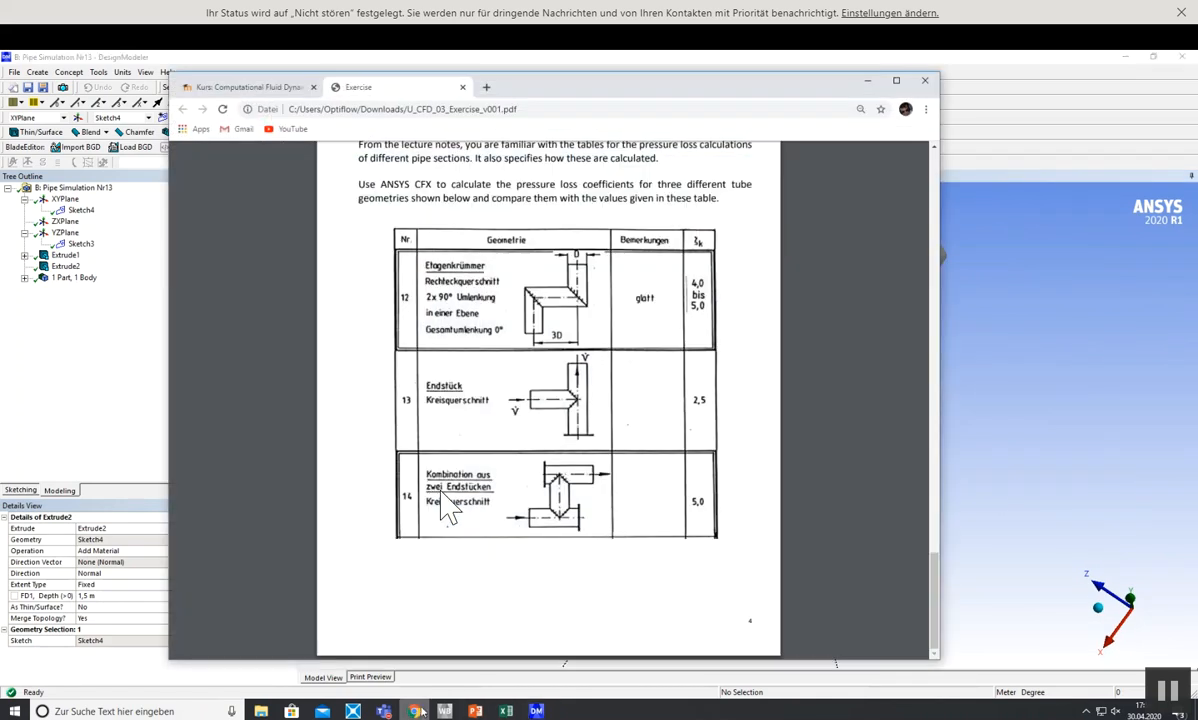
pyautogui.click(420, 710)
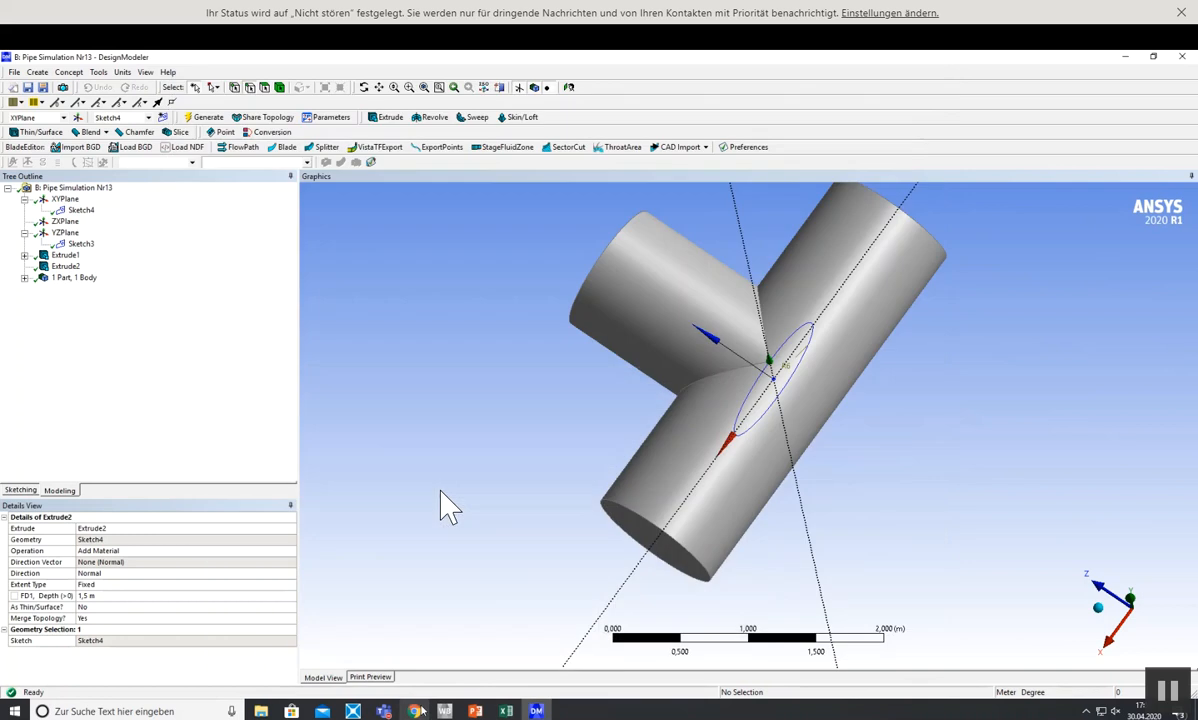
pyautogui.scroll(-2, 795, 417)
pyautogui.scroll(-1, 795, 417)
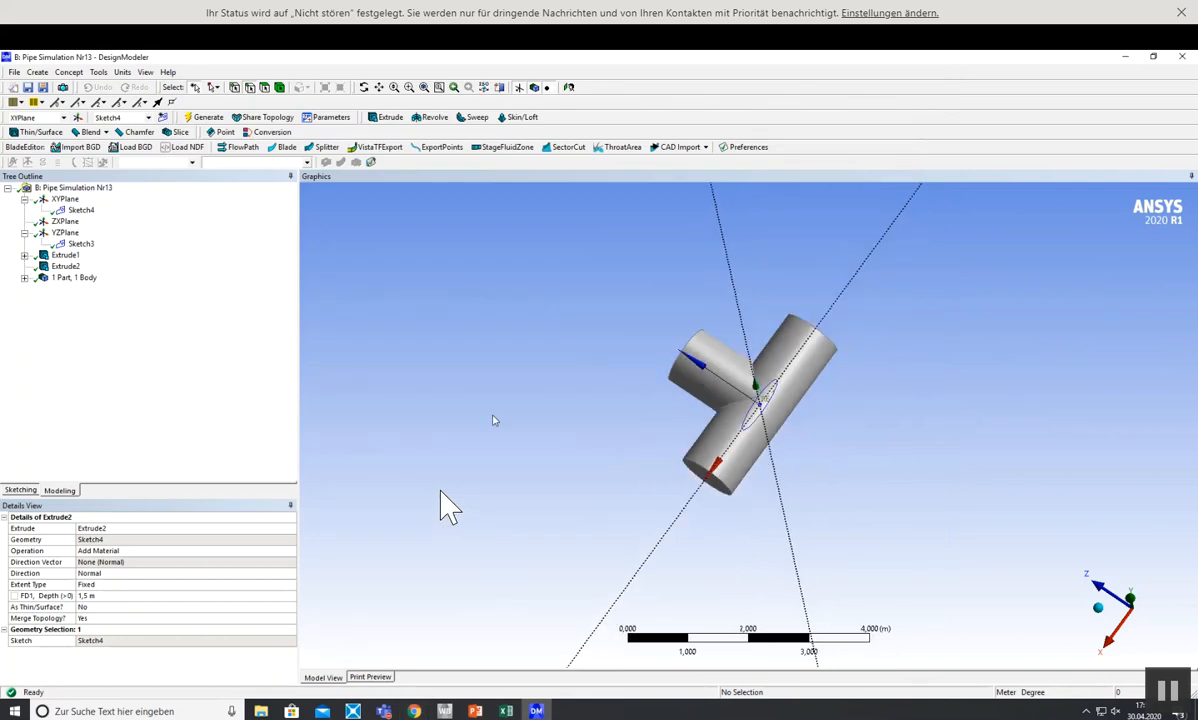
pyautogui.click(80, 244)
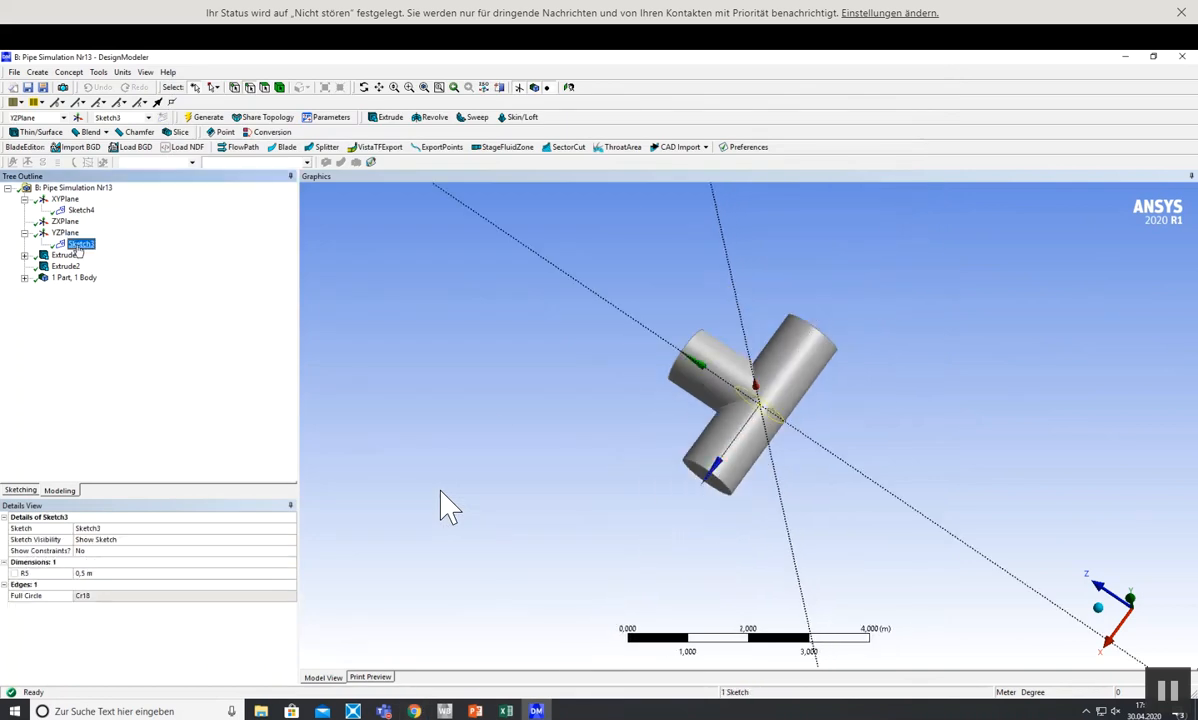
pyautogui.click(24, 255)
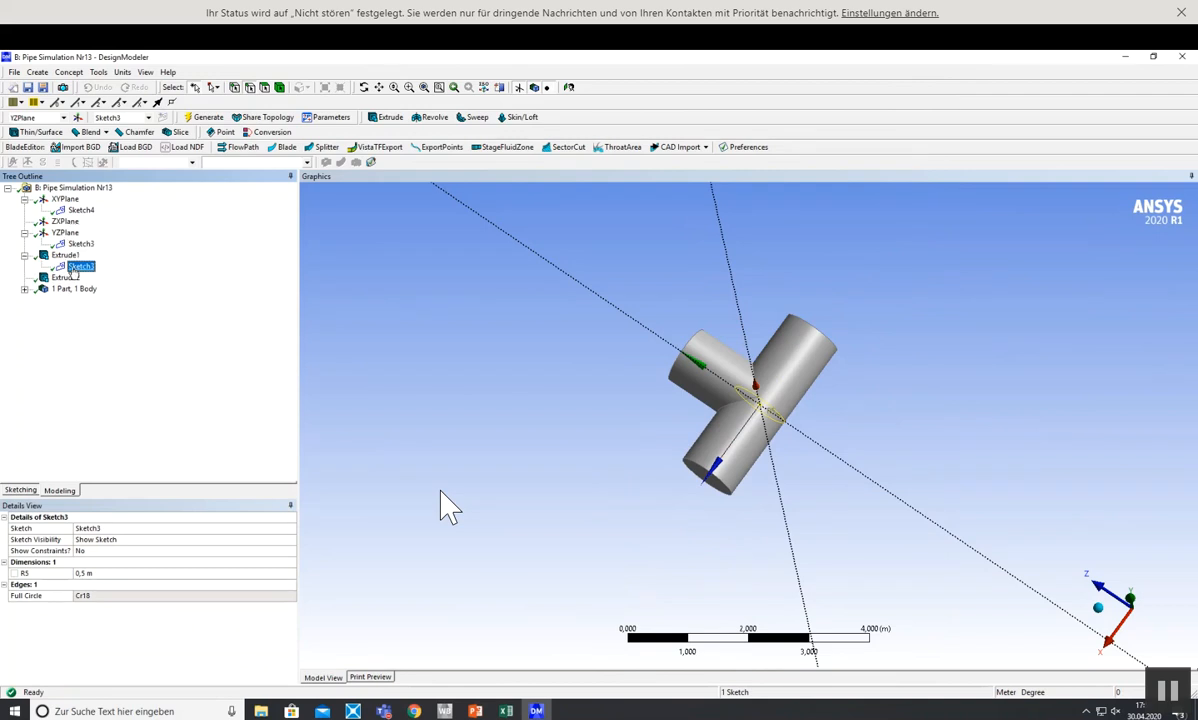
pyautogui.click(67, 256)
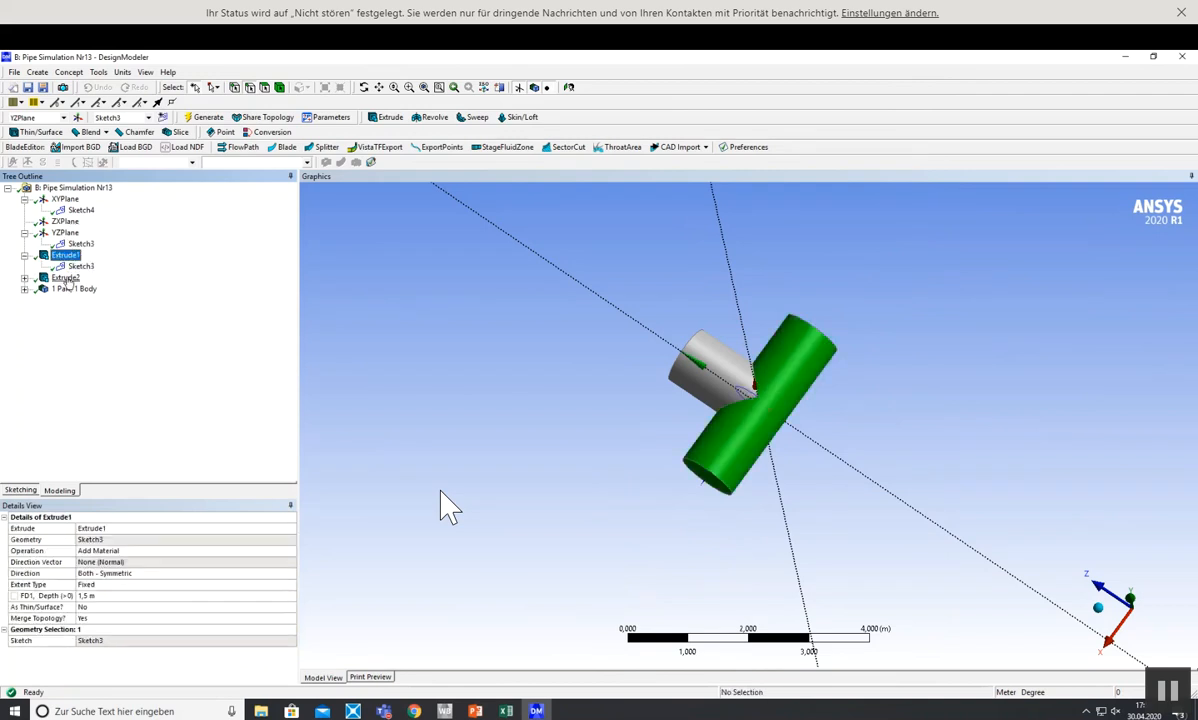
pyautogui.click(65, 277)
pyautogui.click(99, 595)
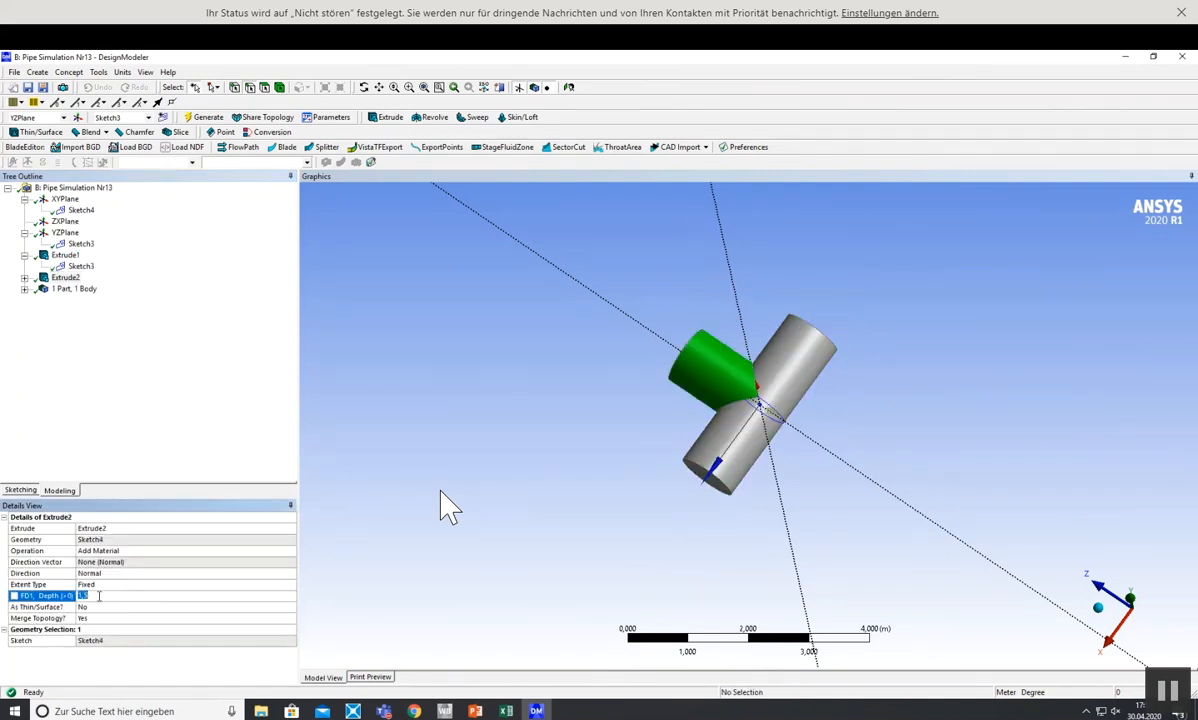
pyautogui.write('2')
pyautogui.click(203, 117)
pyautogui.moveTo(560, 346); pyautogui.dragTo(551, 370, button='middle')
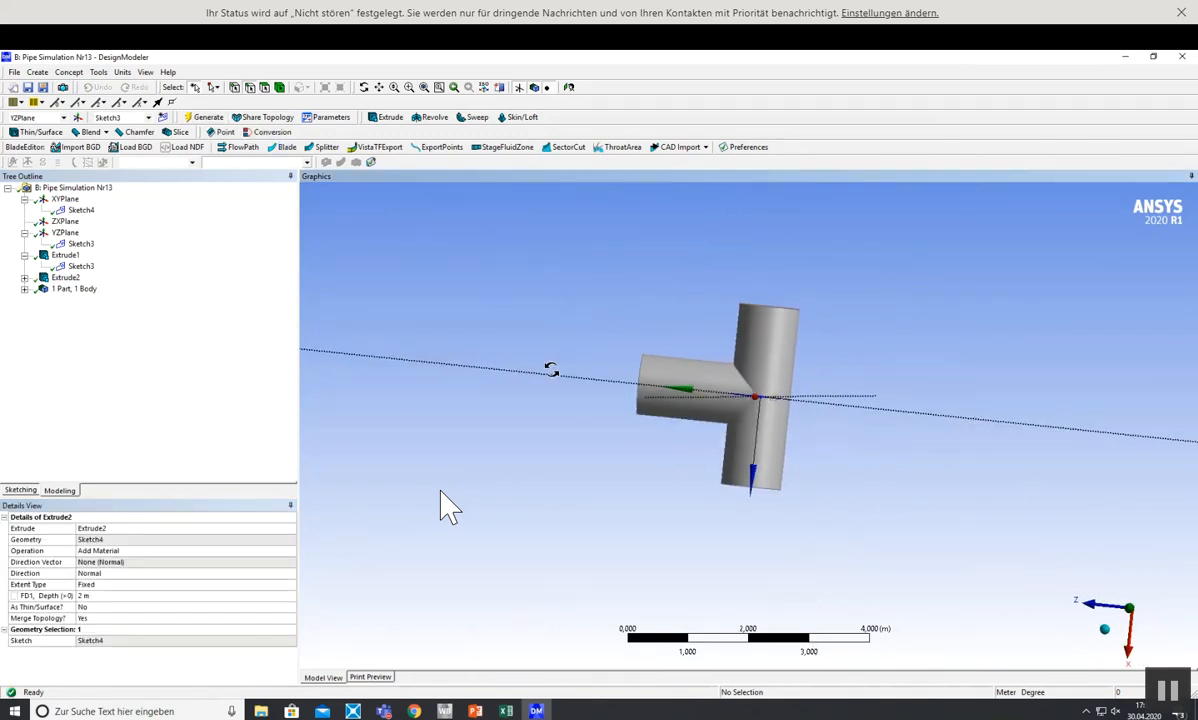
# - Set the straight pipe's symmetric extrusion depth to 2 m, regenerate, and compare the shape with the section 13 drawing in the exercise PDF
pyautogui.click(414, 711)
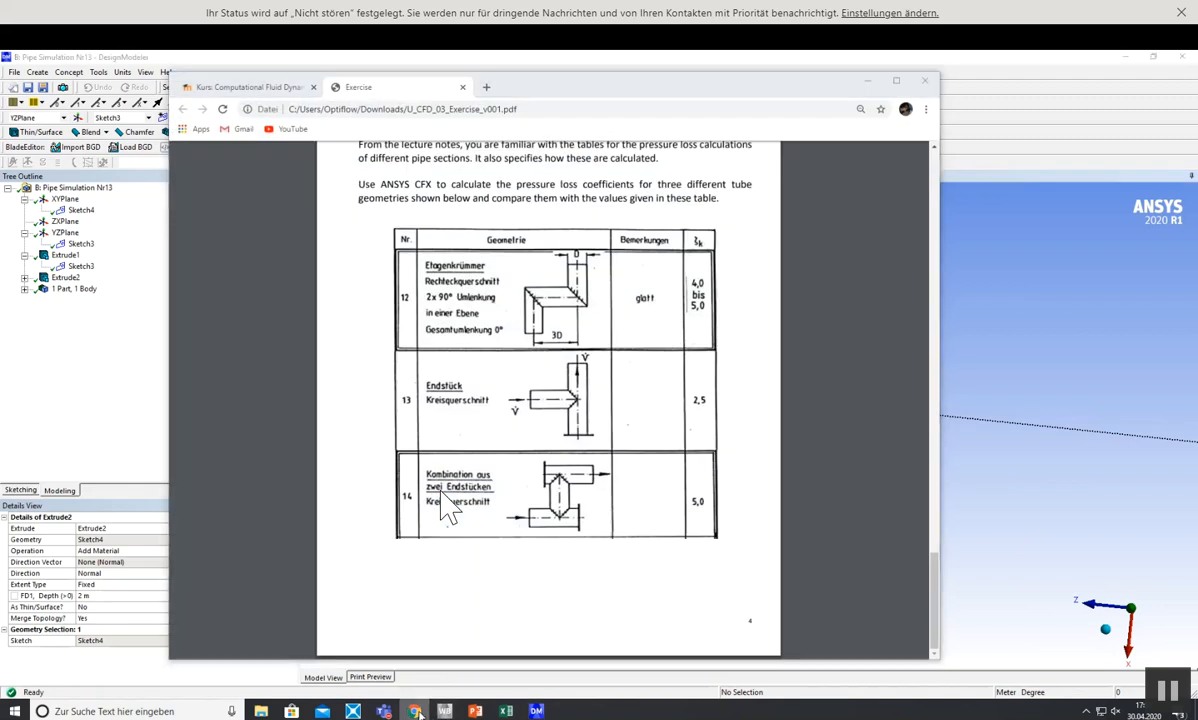
pyautogui.click(418, 711)
pyautogui.click(65, 255)
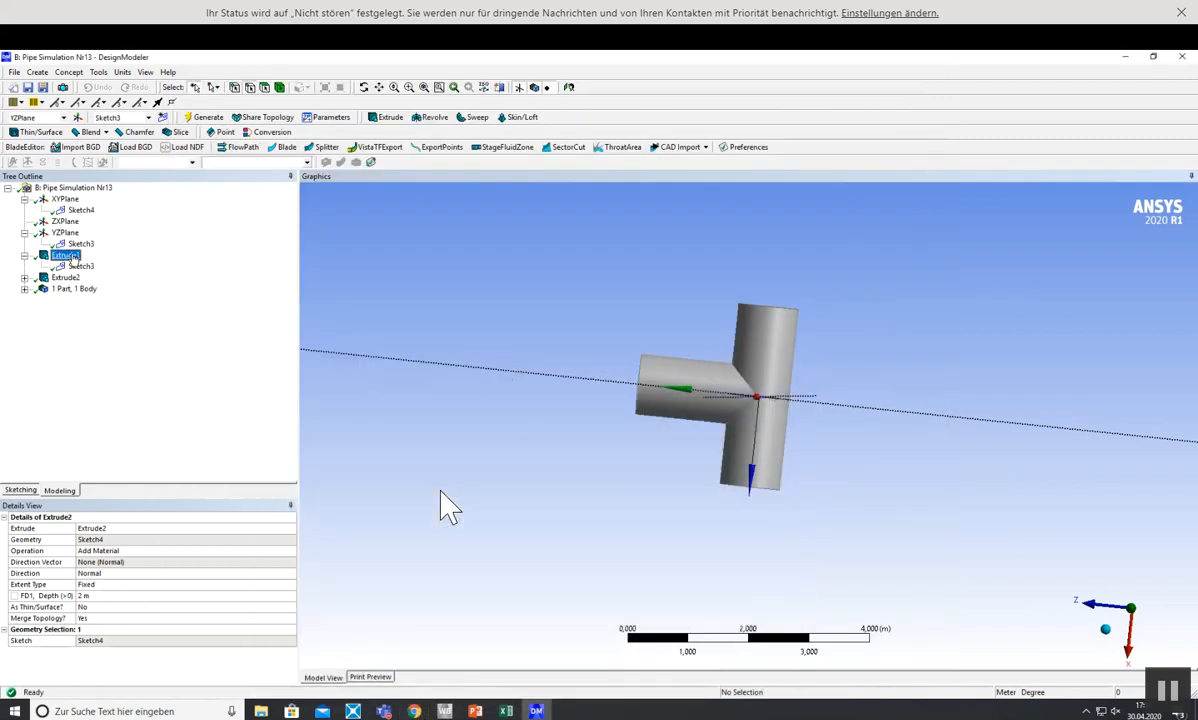
pyautogui.click(130, 596)
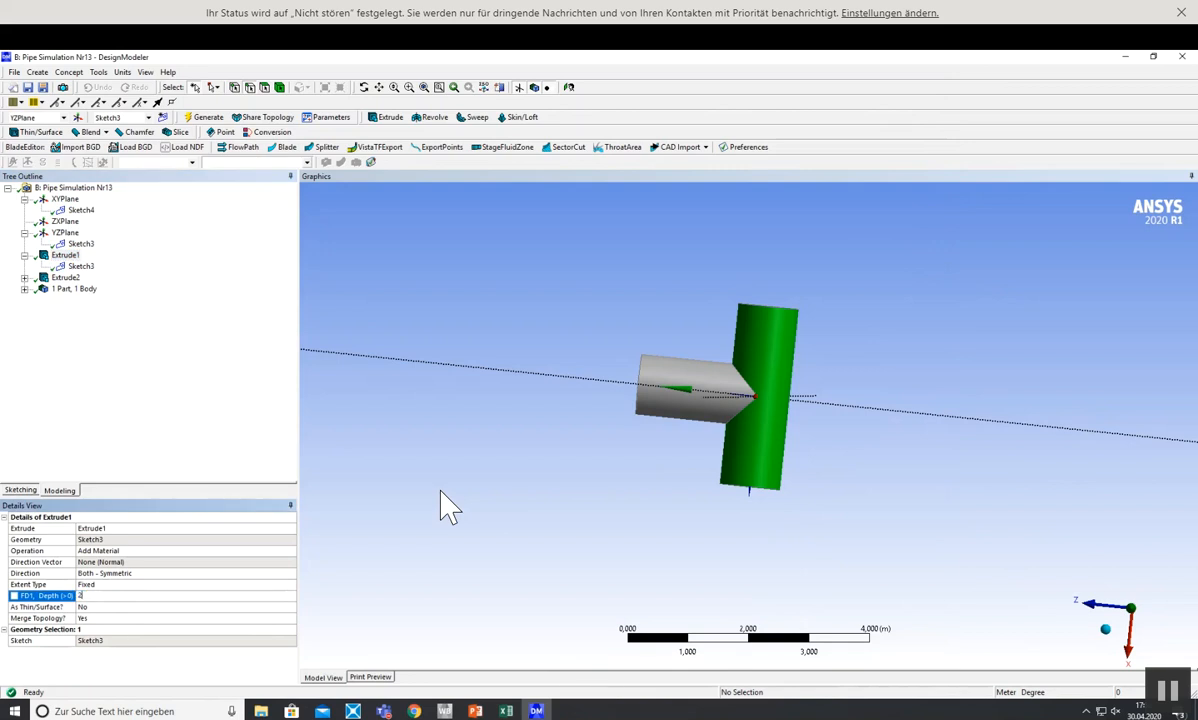
pyautogui.write('2')
pyautogui.click(200, 117)
pyautogui.scroll(-1, 837, 439)
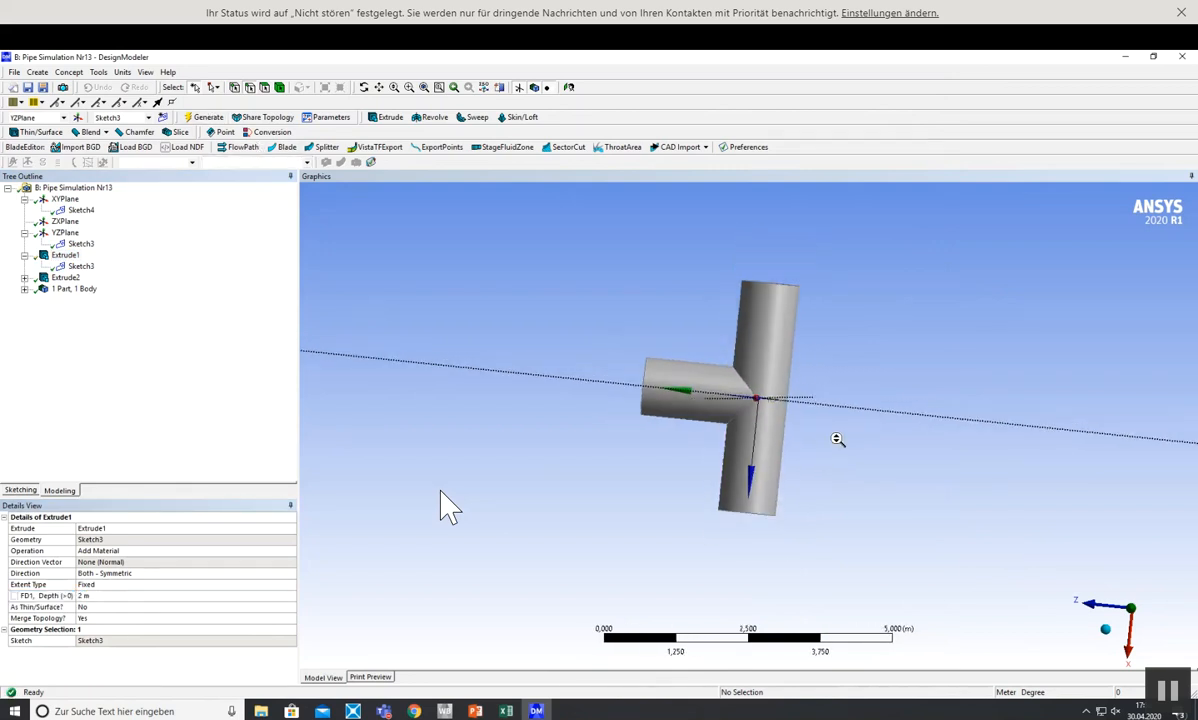
pyautogui.moveTo(842, 478); pyautogui.dragTo(783, 512, button='middle')
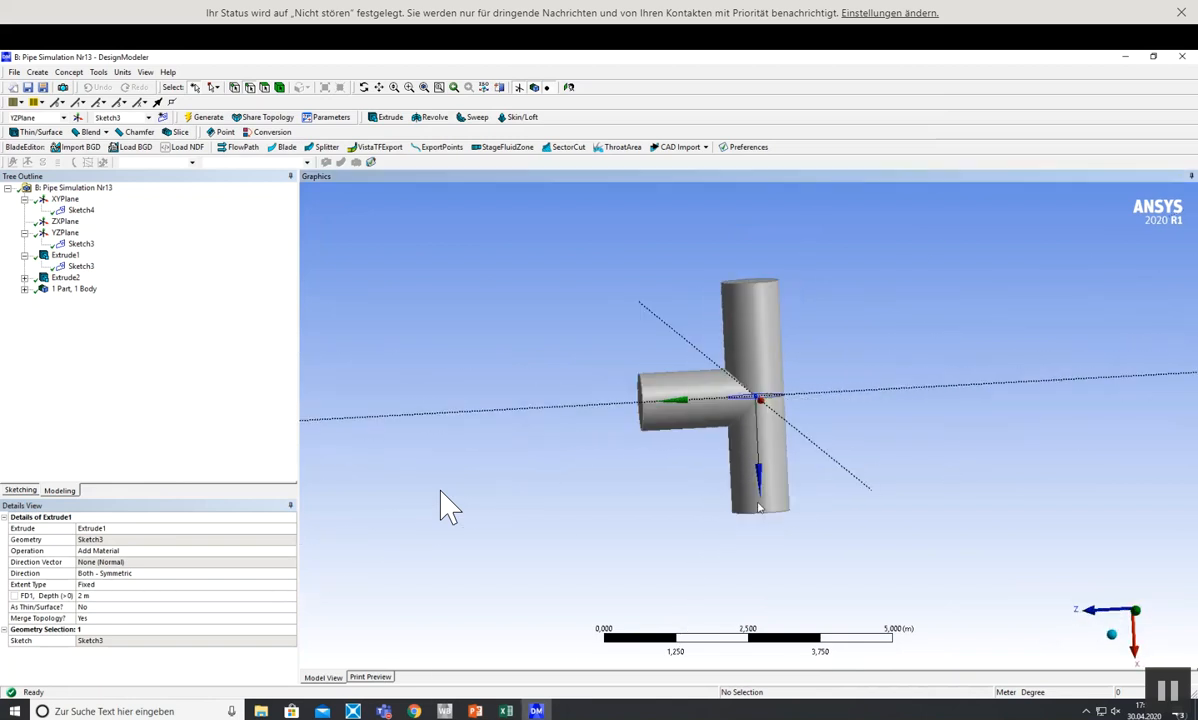
pyautogui.scroll(1, 803, 499)
pyautogui.hotkey('alt', 'Tab')
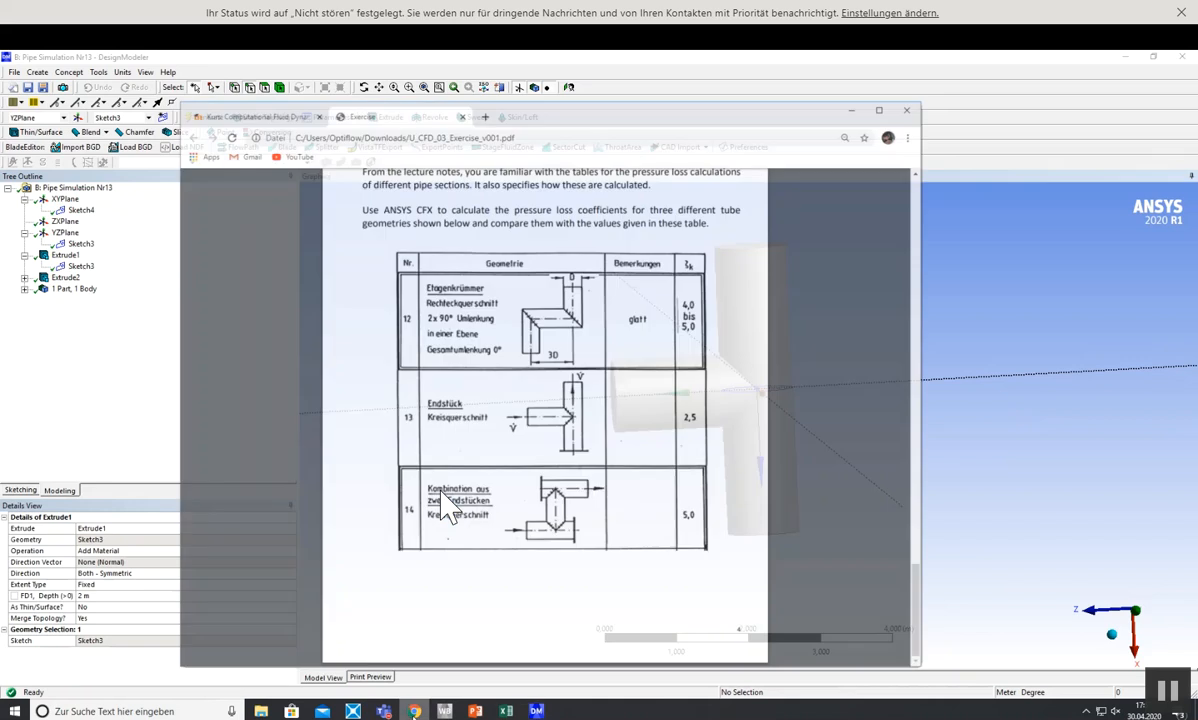
pyautogui.click(414, 711)
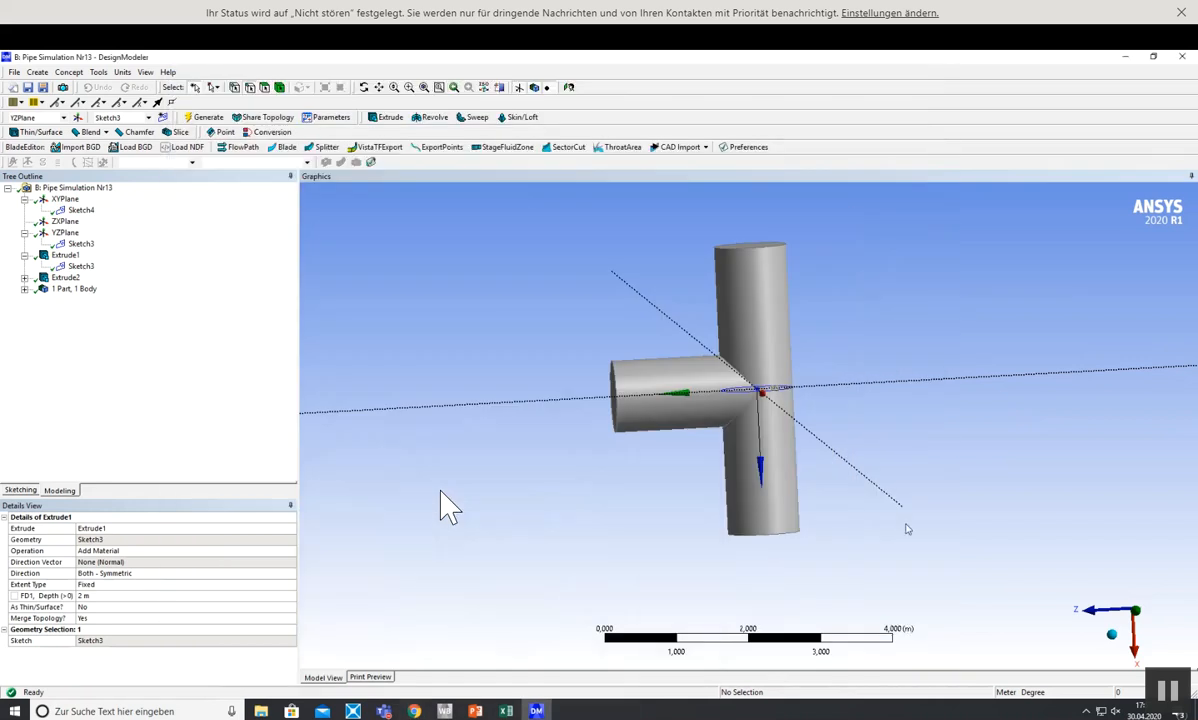
# - Create and generate a named selection on the circular end face of the side branch
pyautogui.moveTo(904, 525); pyautogui.dragTo(898, 432, button='middle')
pyautogui.moveTo(497, 540); pyautogui.dragTo(612, 547, button='middle')
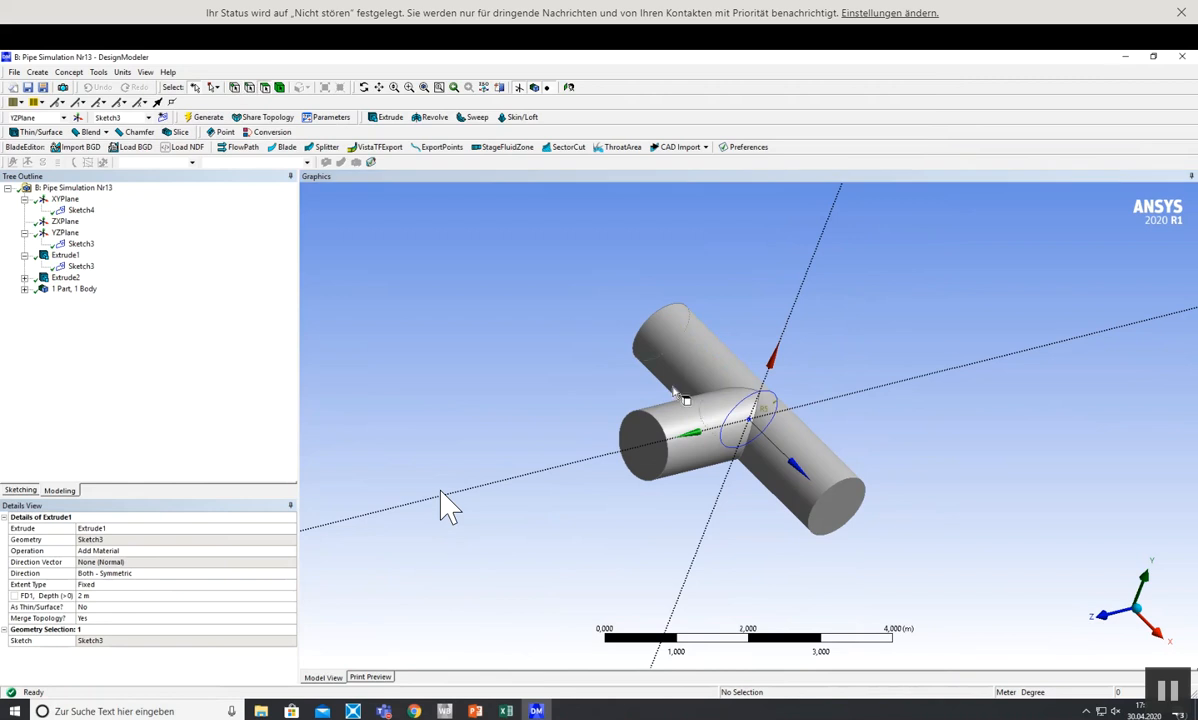
pyautogui.click(645, 437)
pyautogui.rightClick(645, 437)
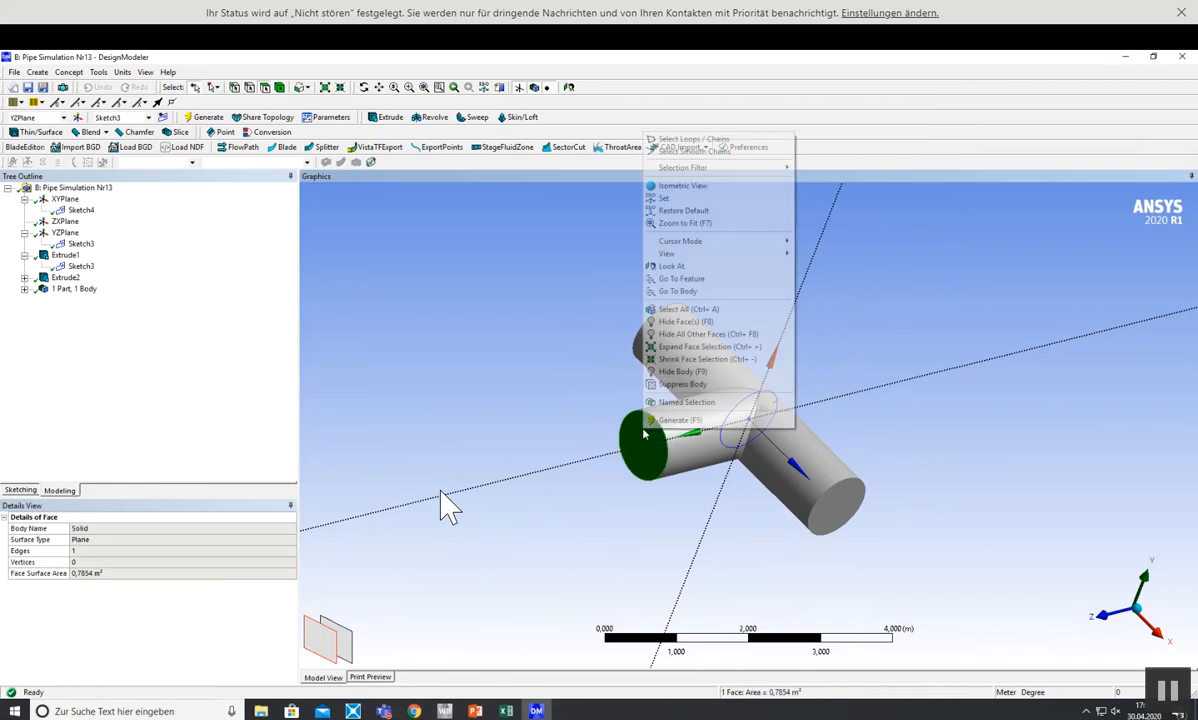
pyautogui.click(705, 401)
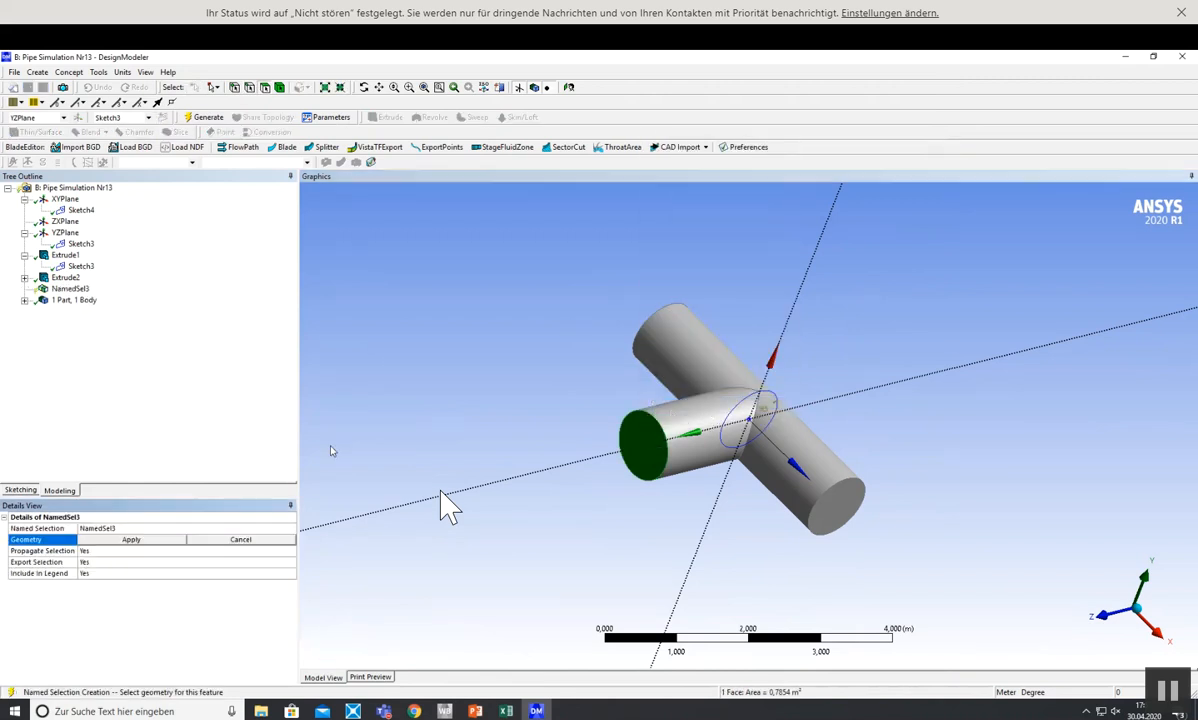
pyautogui.click(181, 543)
pyautogui.click(205, 117)
# - Rename the side branch's end face selection as Inlet and highlight its face in the model
pyautogui.click(68, 289)
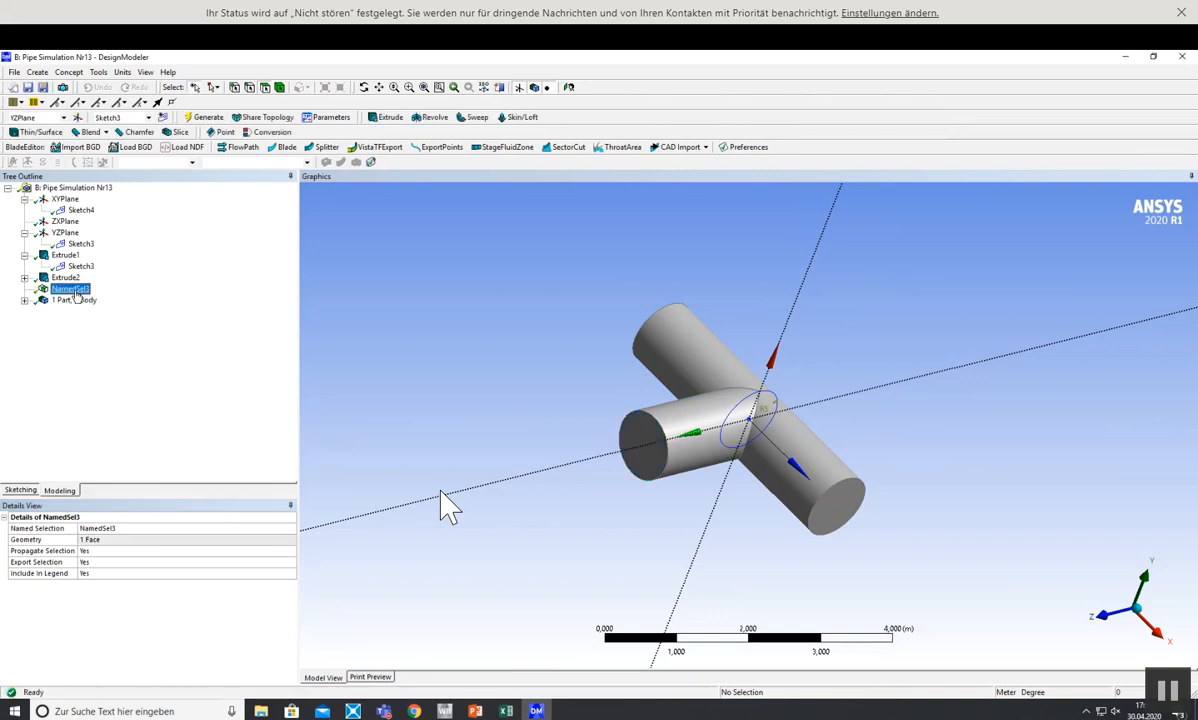
pyautogui.rightClick(61, 290)
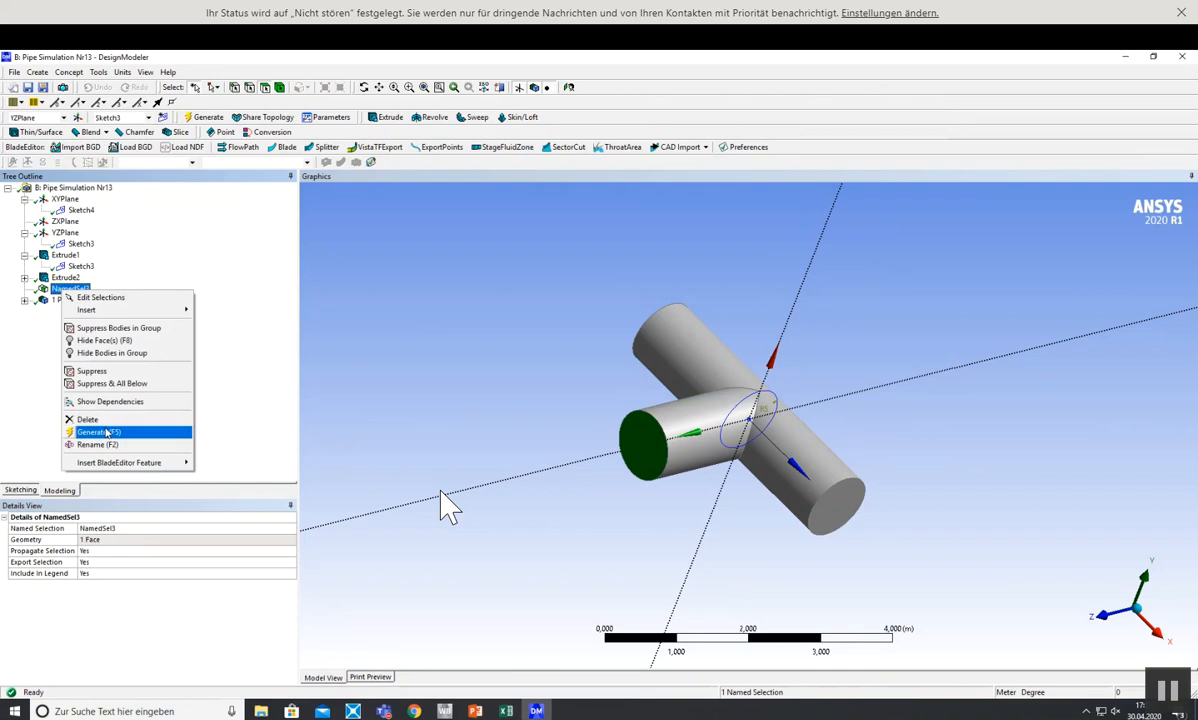
pyautogui.click(100, 419)
pyautogui.write('Inlet')
pyautogui.press('Return')
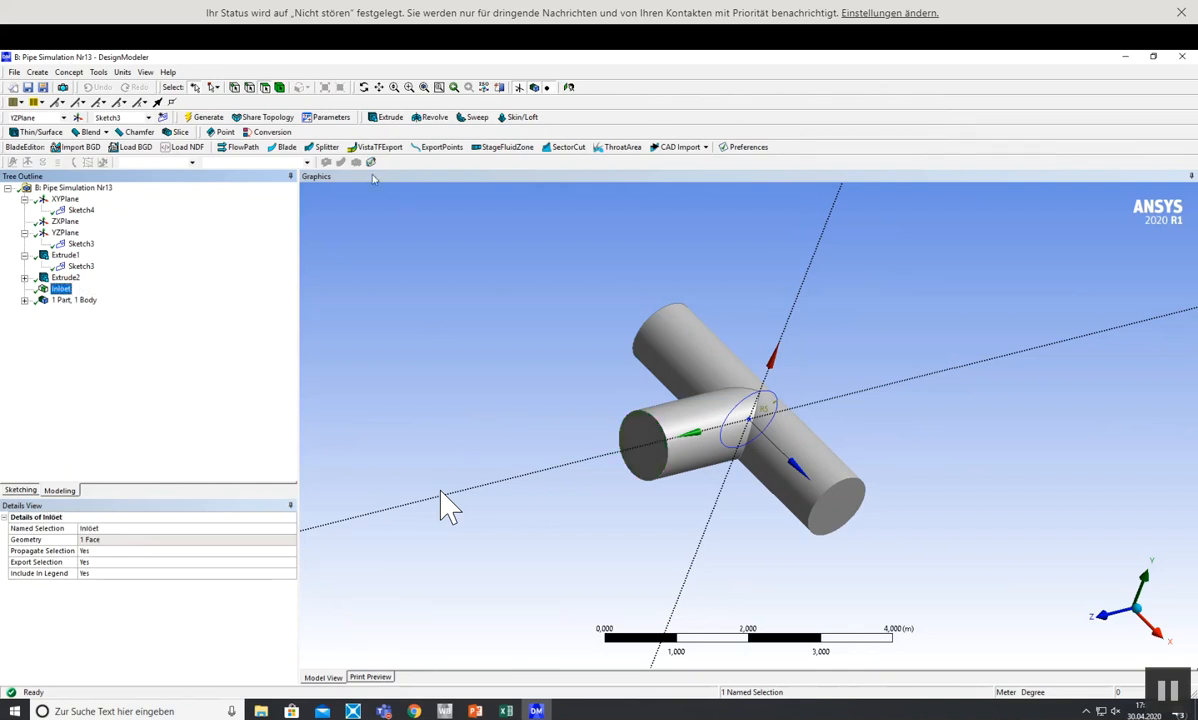
pyautogui.rightClick(60, 289)
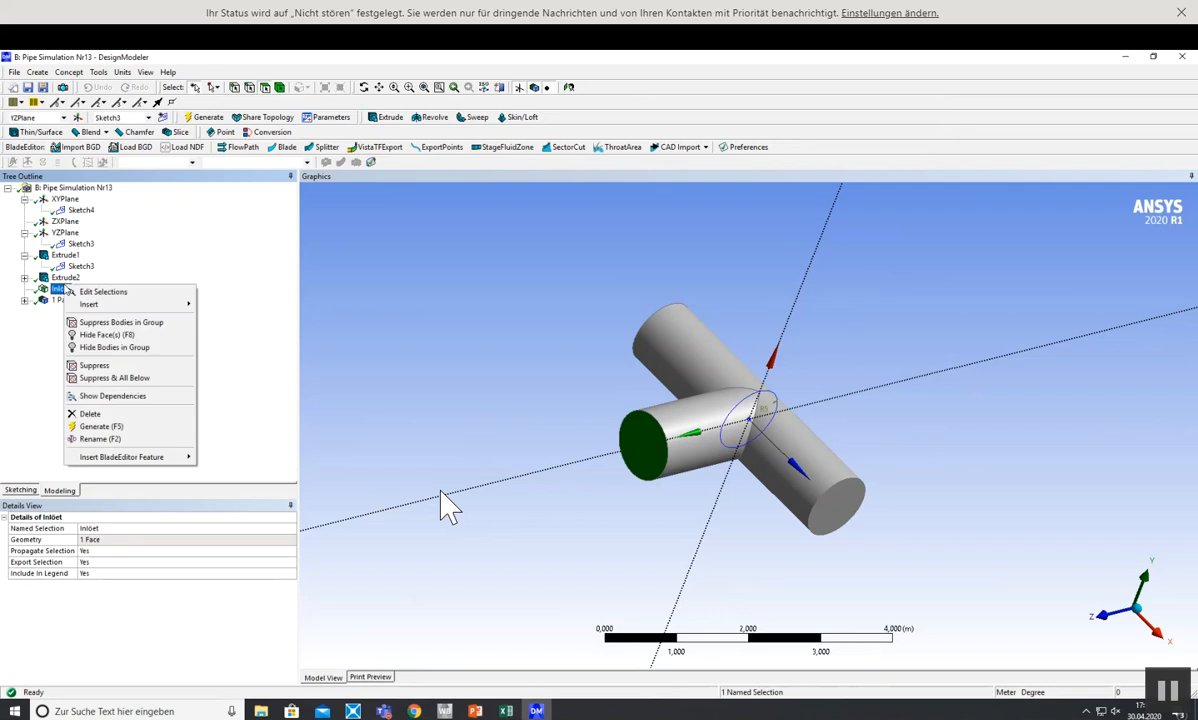
pyautogui.click(131, 440)
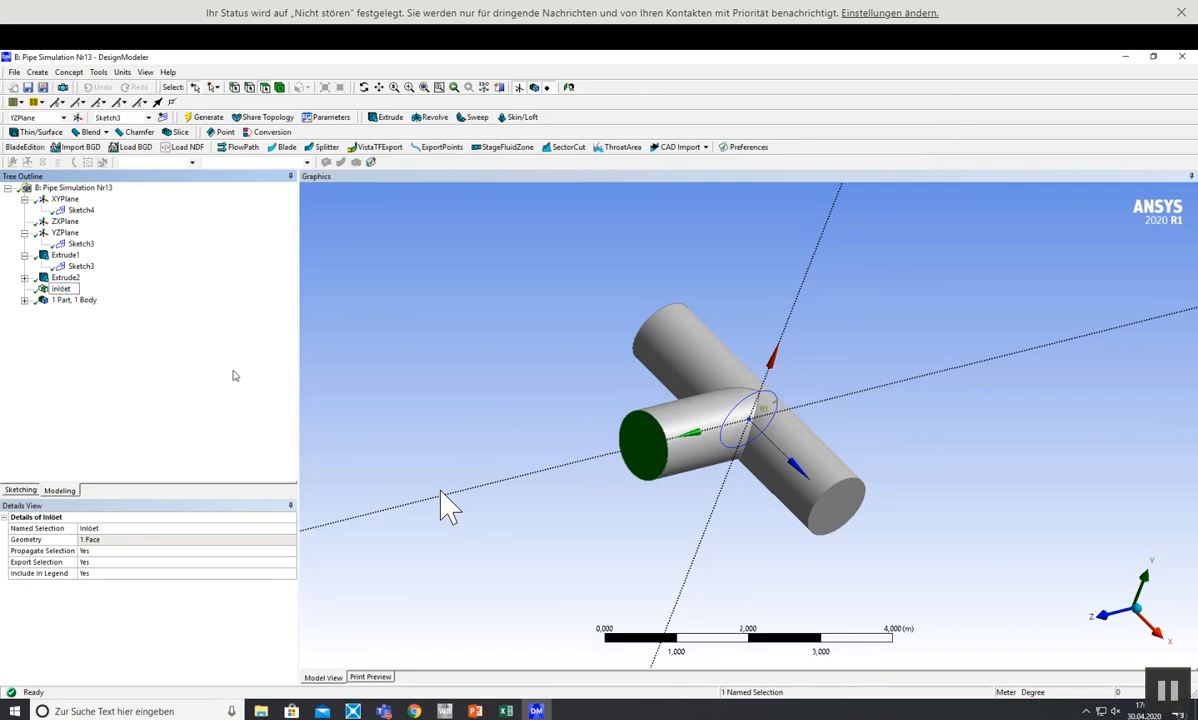
pyautogui.press('Return')
pyautogui.click(417, 361)
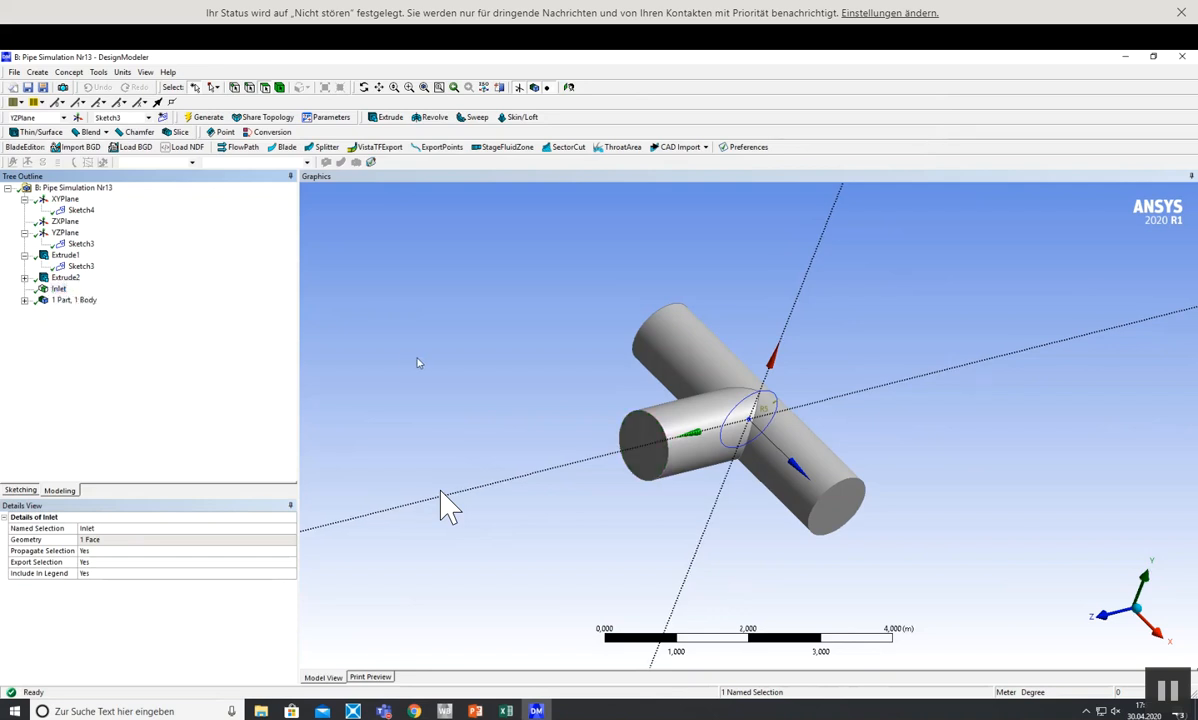
pyautogui.click(60, 290)
# - Create a named selection on one circular end face of the straight pipe
pyautogui.moveTo(466, 351); pyautogui.dragTo(615, 401, button='middle')
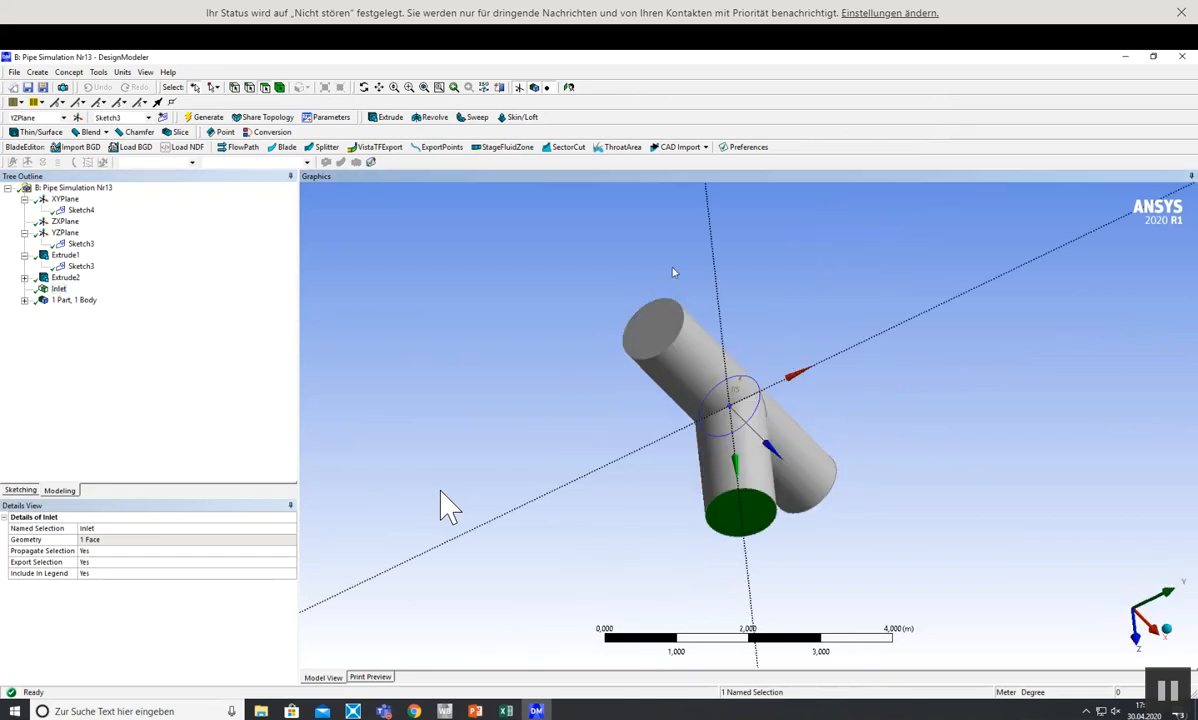
pyautogui.click(668, 326)
pyautogui.rightClick(671, 324)
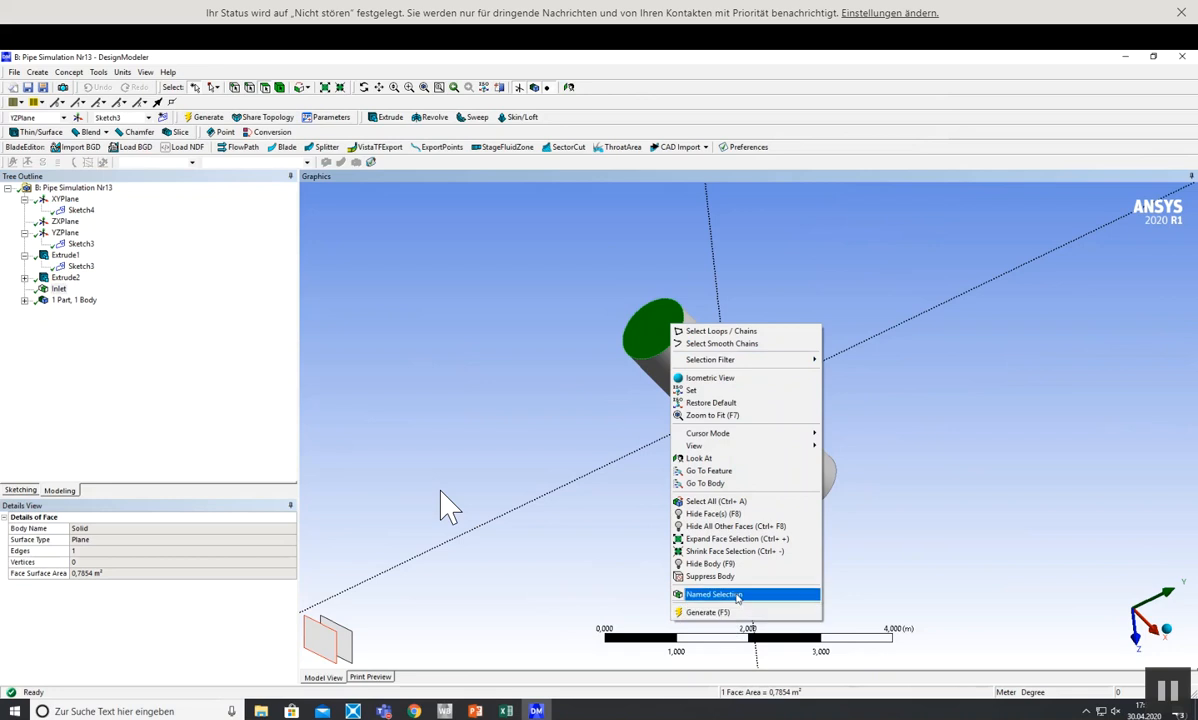
pyautogui.click(737, 595)
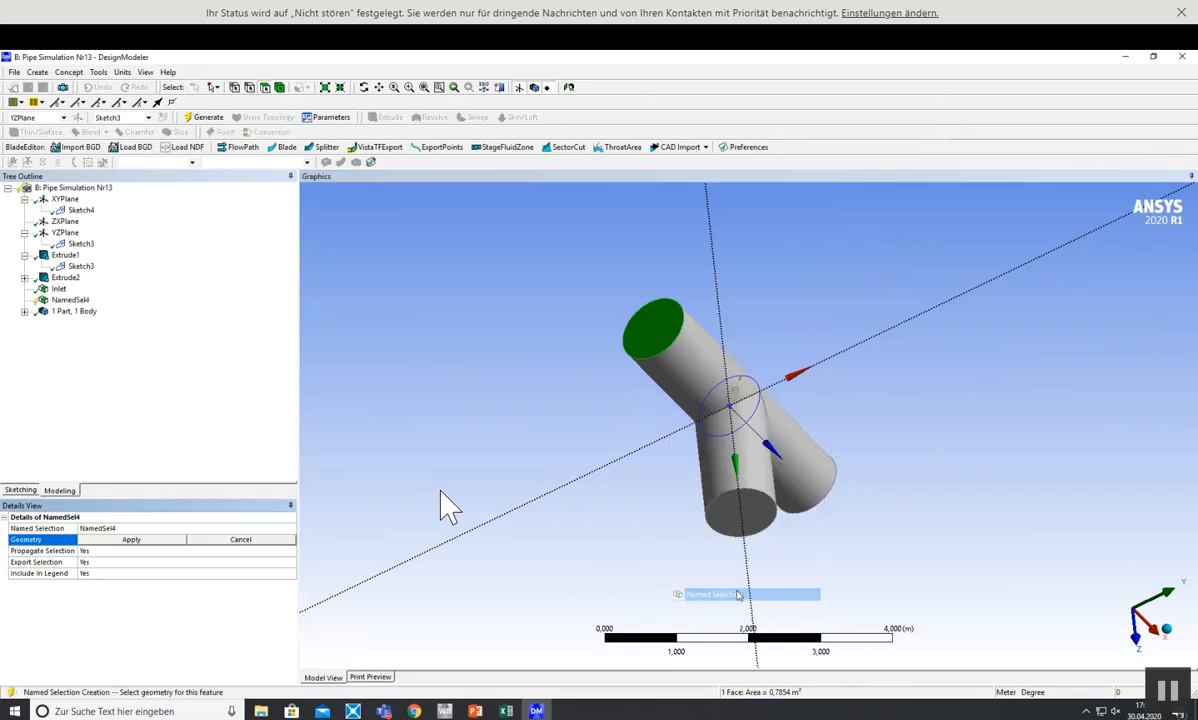
pyautogui.click(131, 540)
# - Rename the straight pipe's end face selection as Outlet and generate it
pyautogui.rightClick(70, 300)
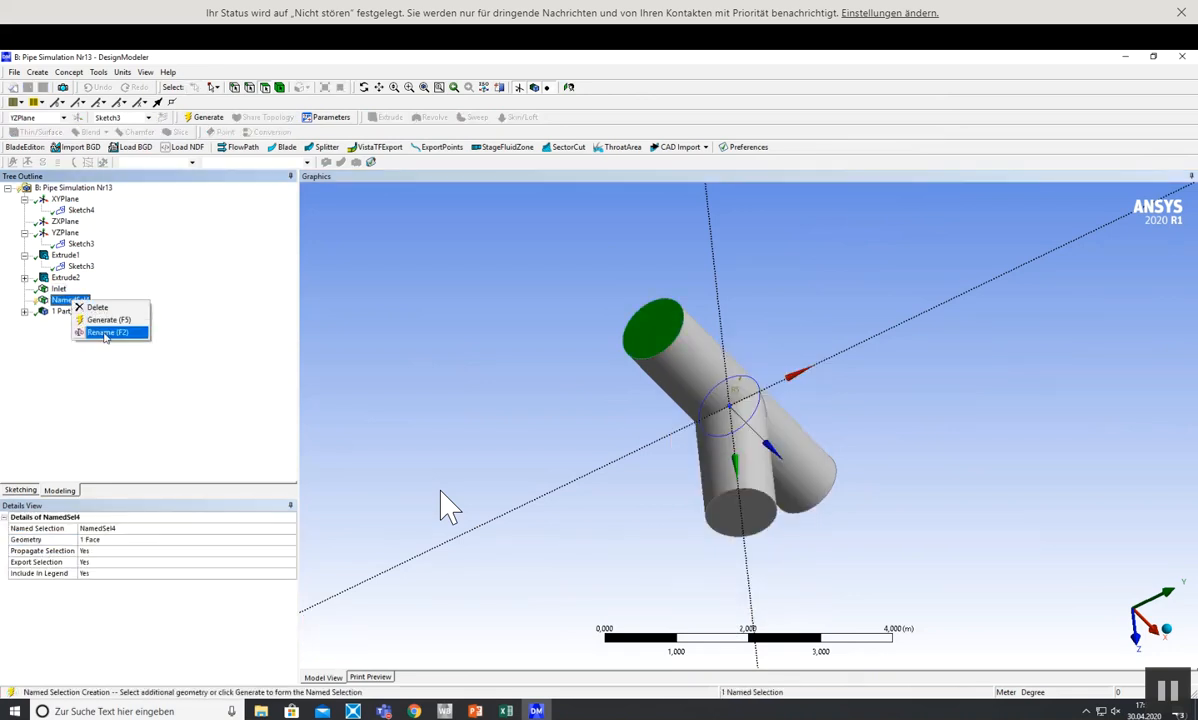
pyautogui.click(105, 331)
pyautogui.write('Ou')
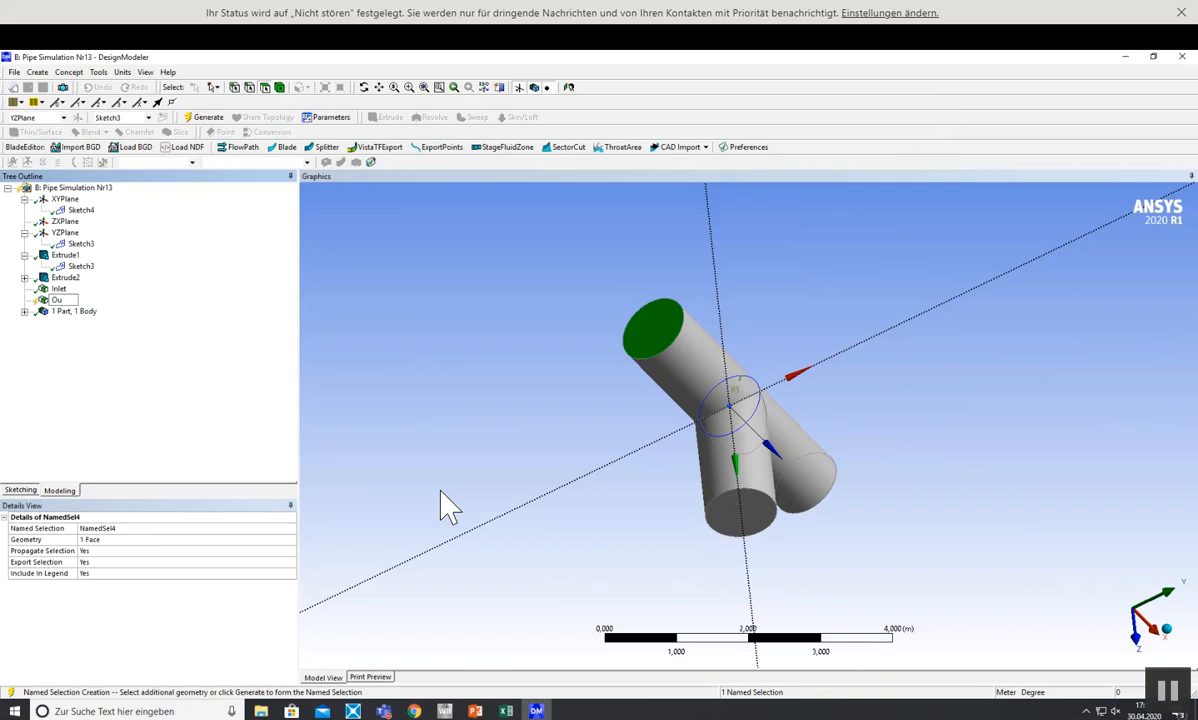
pyautogui.write('tlet')
pyautogui.press('Return')
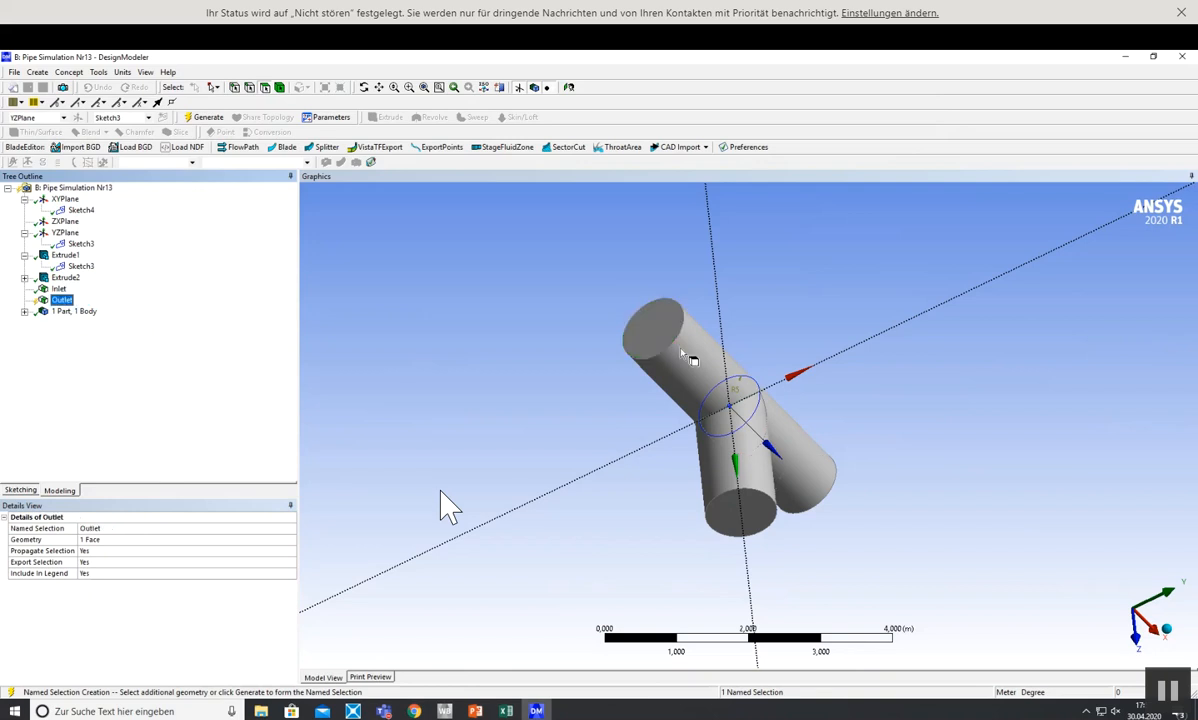
pyautogui.click(204, 117)
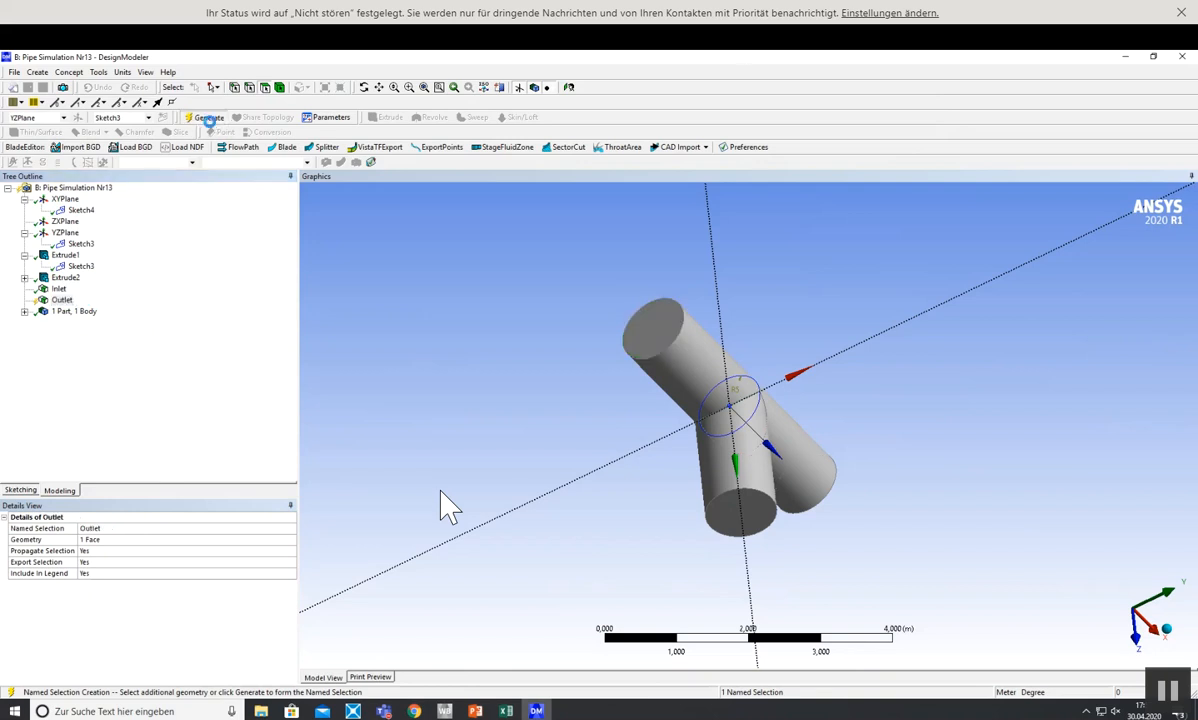
# - Check the faces assigned to the Outlet and Inlet selections, and close DesignModeler to return to Workbench
pyautogui.moveTo(615, 378); pyautogui.dragTo(380, 330, button='middle')
pyautogui.click(61, 300)
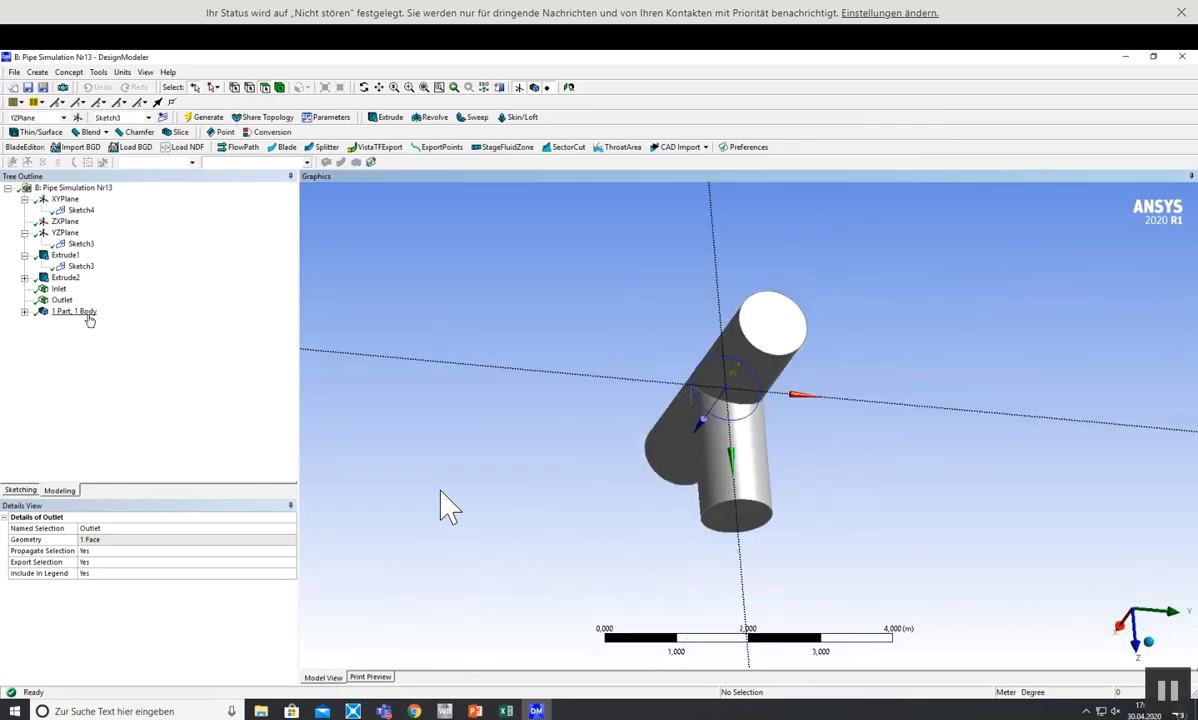
pyautogui.click(59, 290)
pyautogui.moveTo(948, 520); pyautogui.dragTo(725, 405, button='middle')
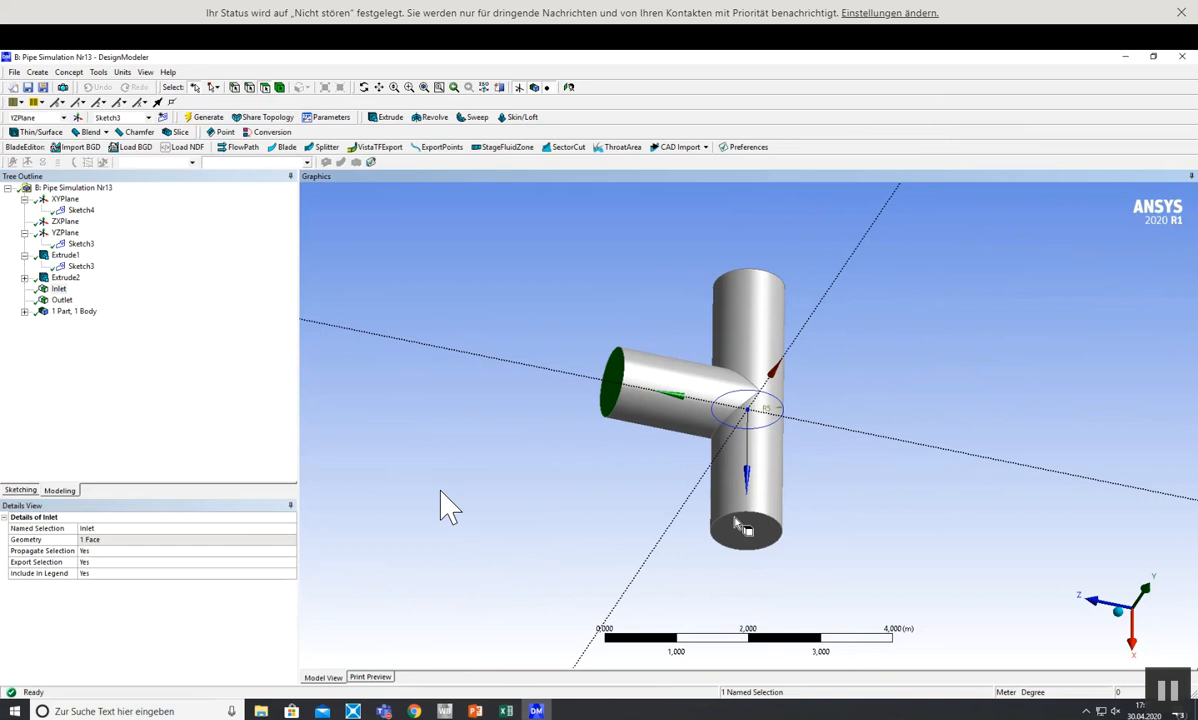
pyautogui.click(1182, 57)
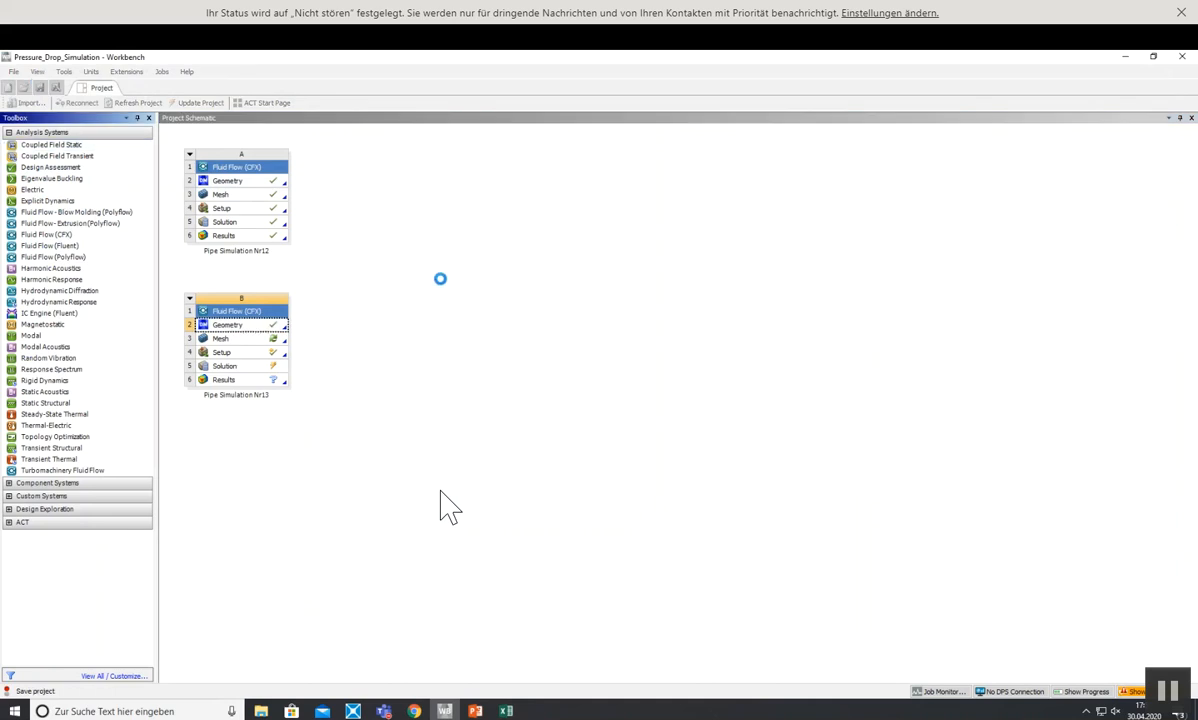
# - Try to update the mesh of Pipe Simulation Nr13 and show the project messages
pyautogui.rightClick(222, 339)
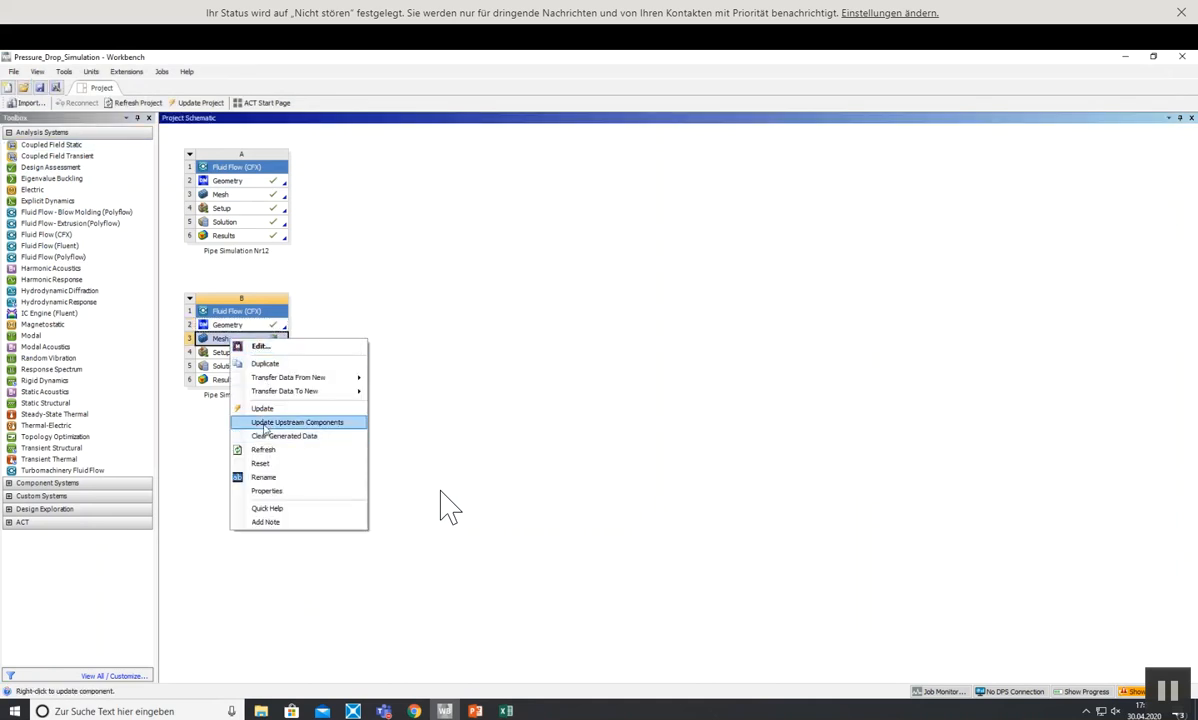
pyautogui.click(266, 409)
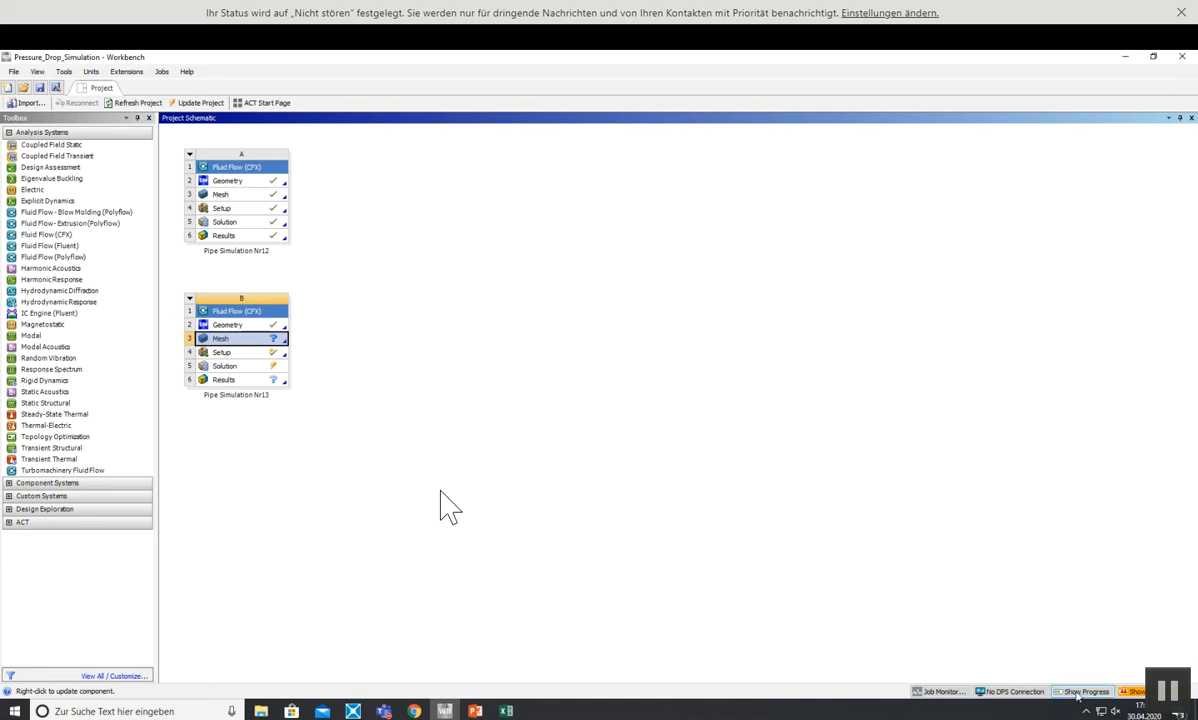
pyautogui.click(1134, 692)
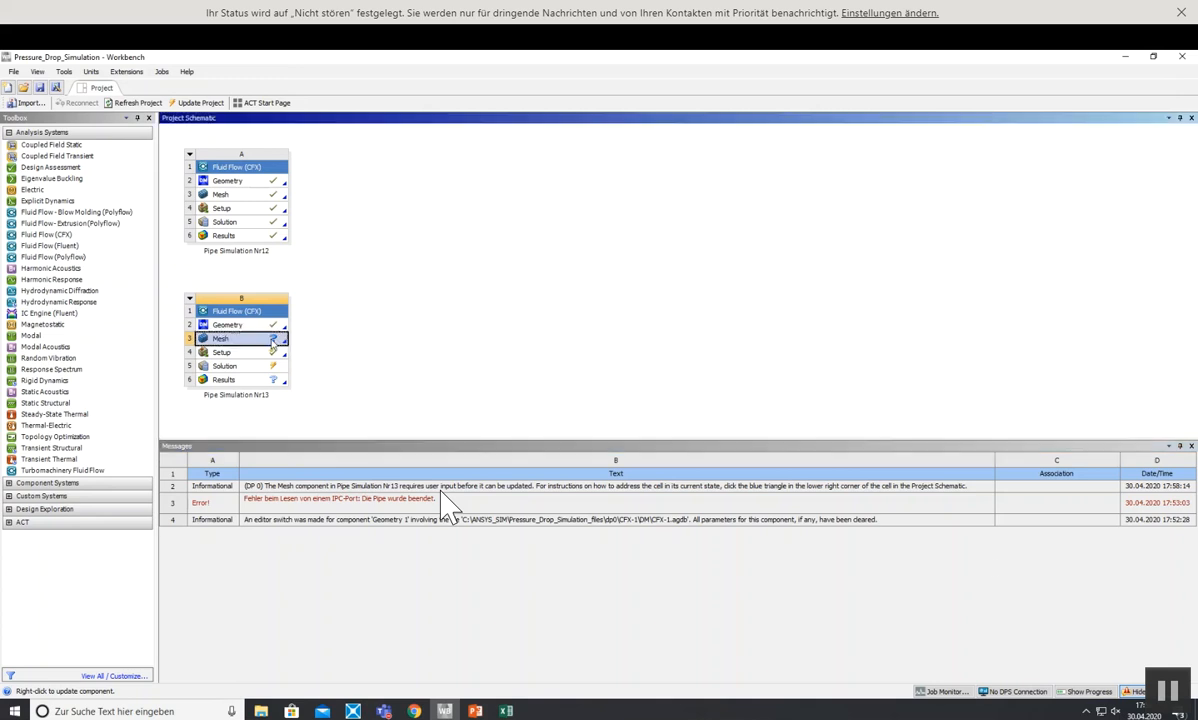
# - Open the mesh of Pipe Simulation Nr13 for editing in Meshing and review its general mesh settings
pyautogui.rightClick(273, 340)
pyautogui.click(298, 347)
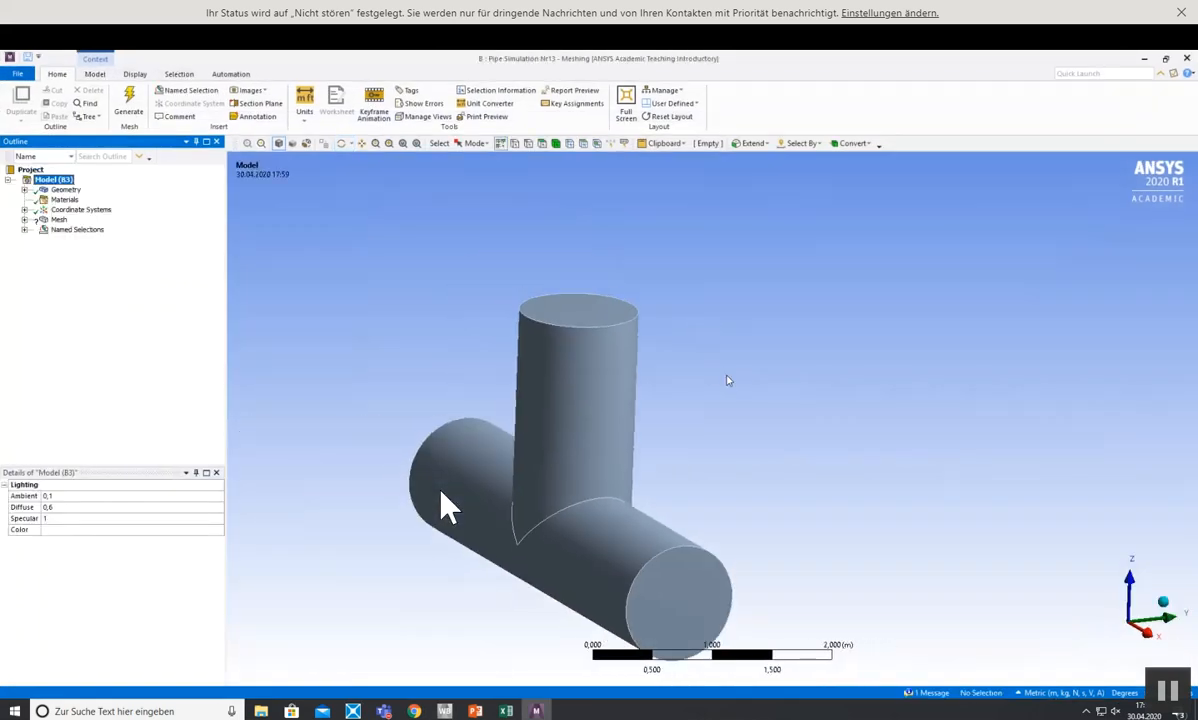
pyautogui.click(24, 219)
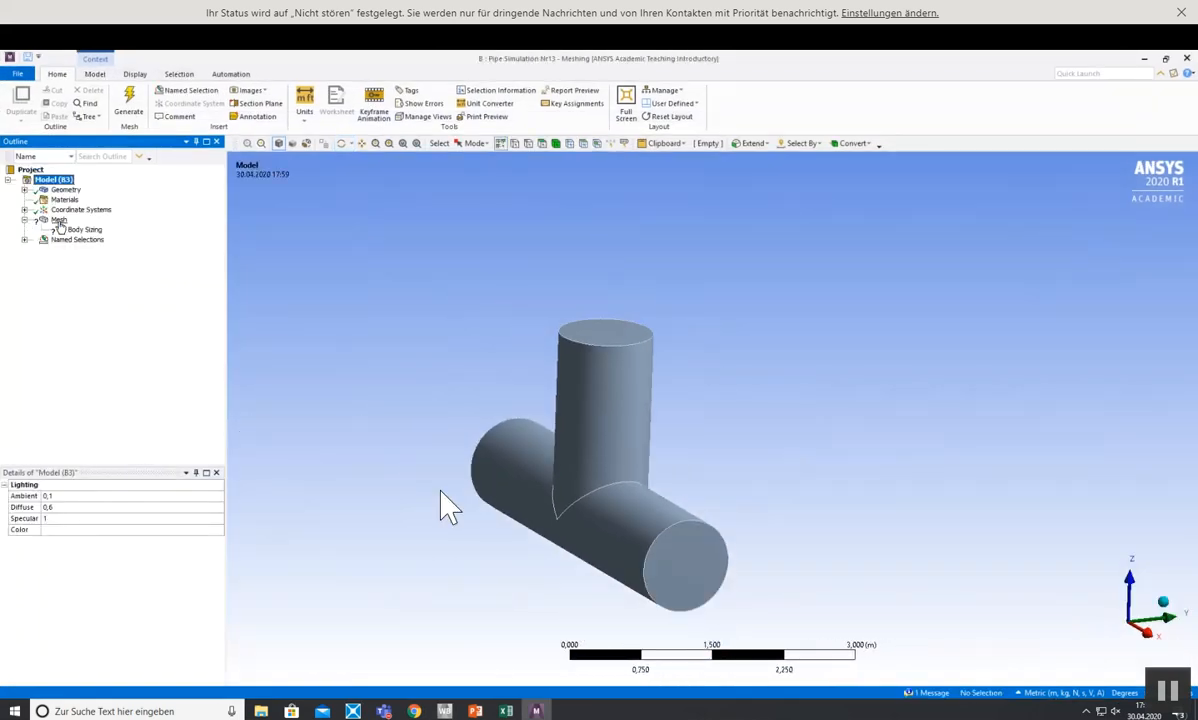
pyautogui.click(58, 219)
pyautogui.moveTo(751, 411); pyautogui.dragTo(548, 321, button='middle')
pyautogui.click(58, 219)
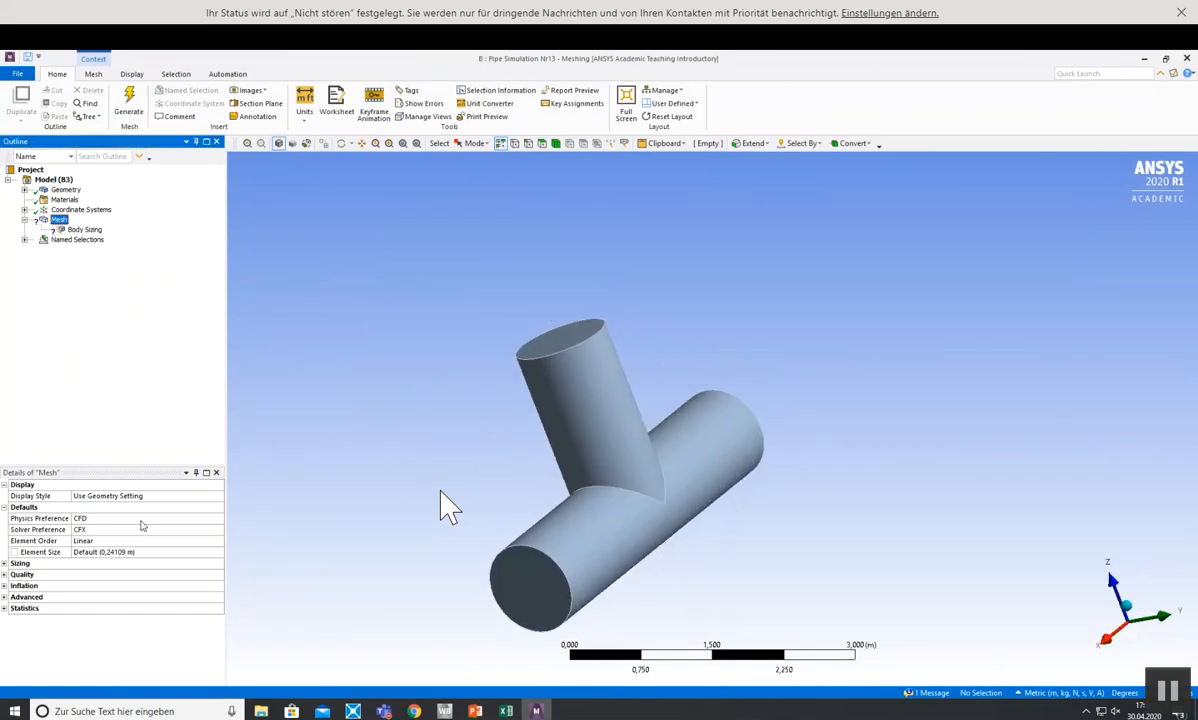
pyautogui.click(5, 564)
pyautogui.click(5, 564)
# - Scope the Body Sizing to the T-shaped pipe body using body selection
pyautogui.rightClick(78, 232)
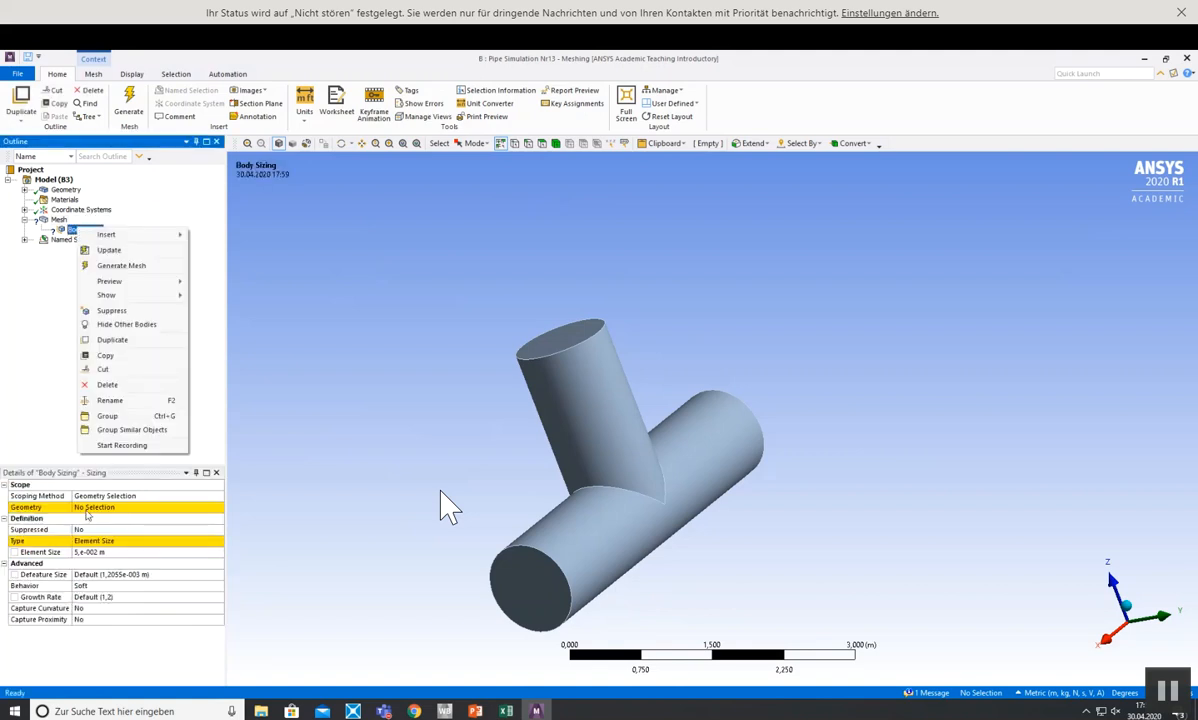
pyautogui.click(318, 279)
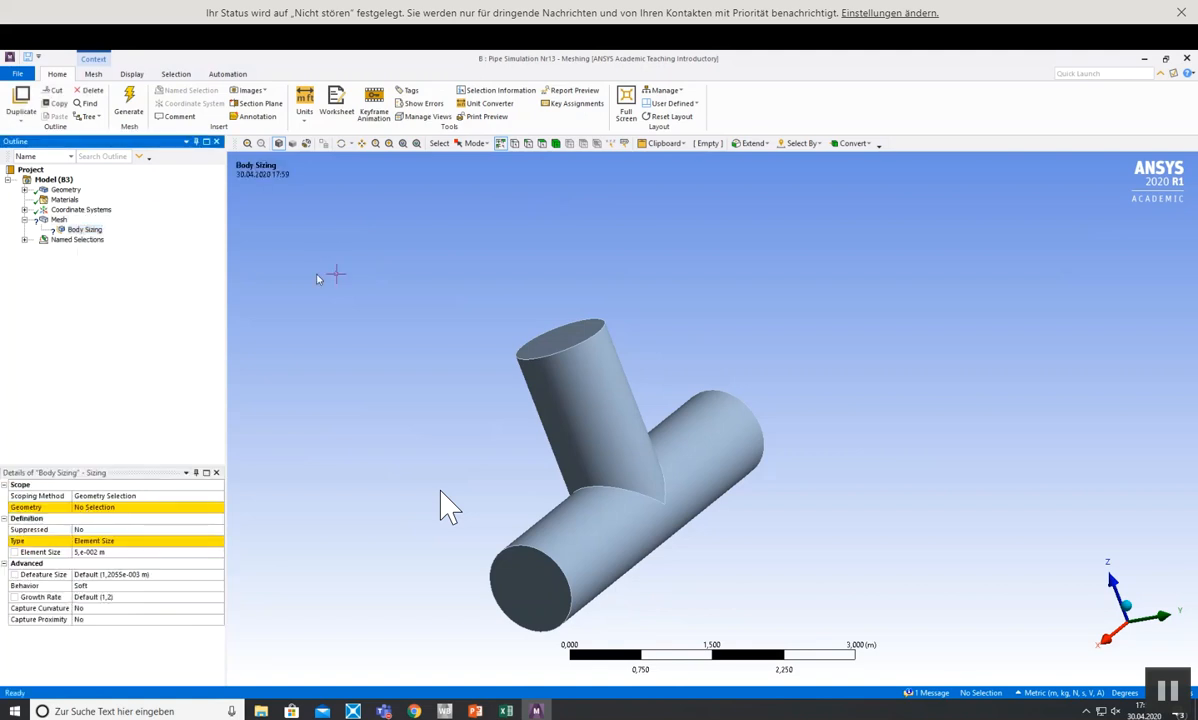
pyautogui.click(60, 221)
pyautogui.click(76, 229)
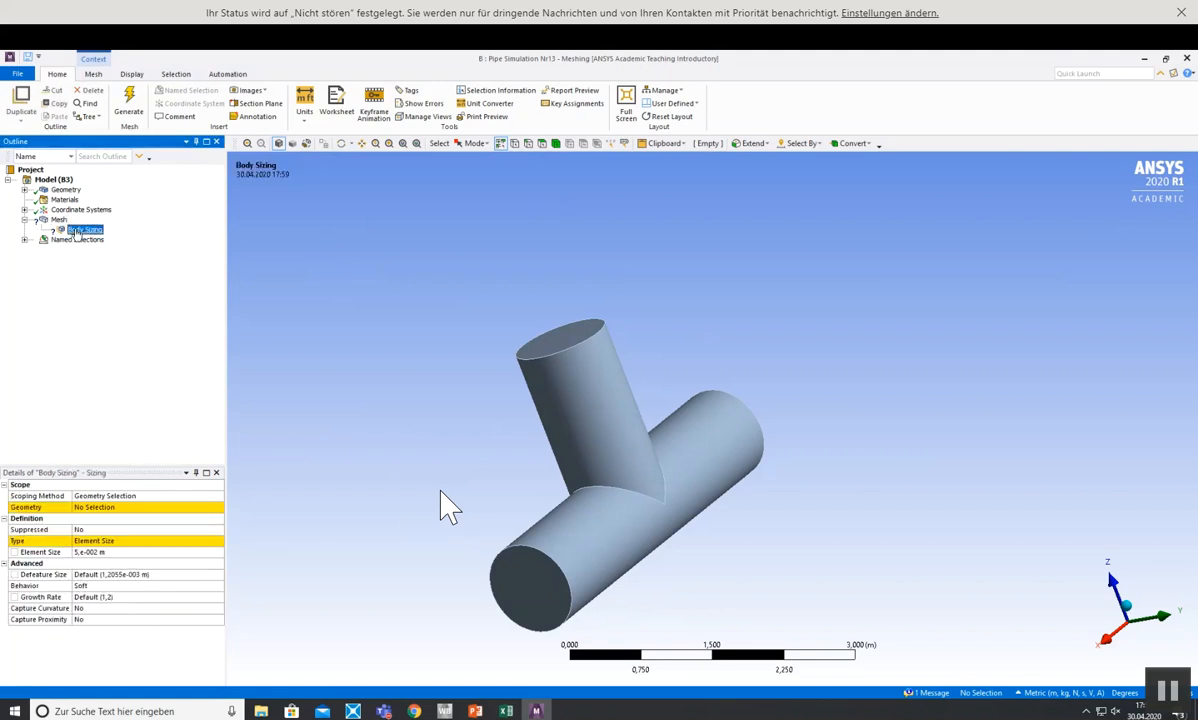
pyautogui.click(90, 508)
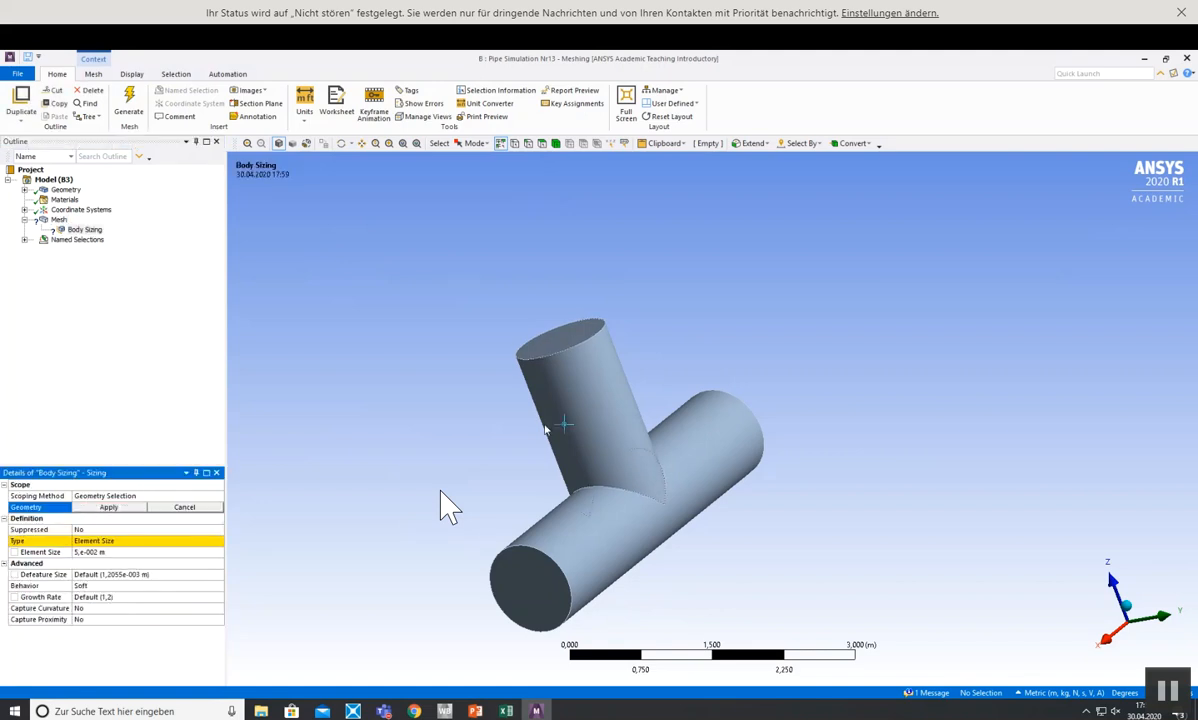
pyautogui.click(555, 145)
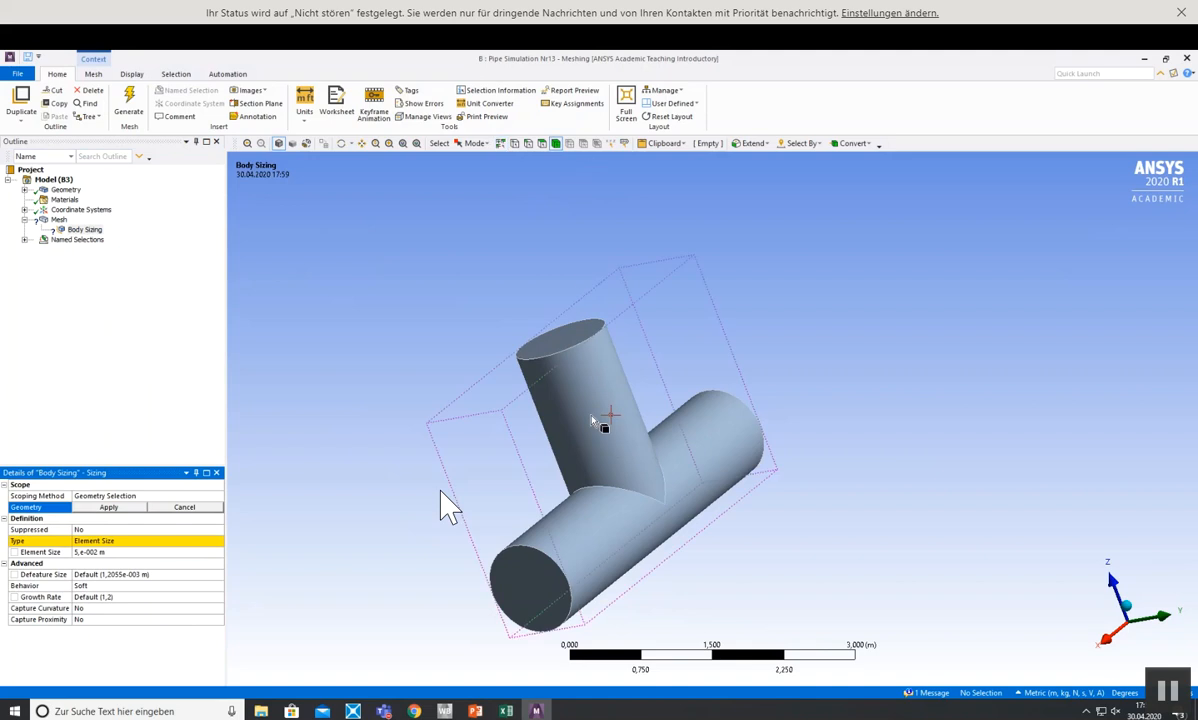
pyautogui.click(604, 415)
pyautogui.click(105, 508)
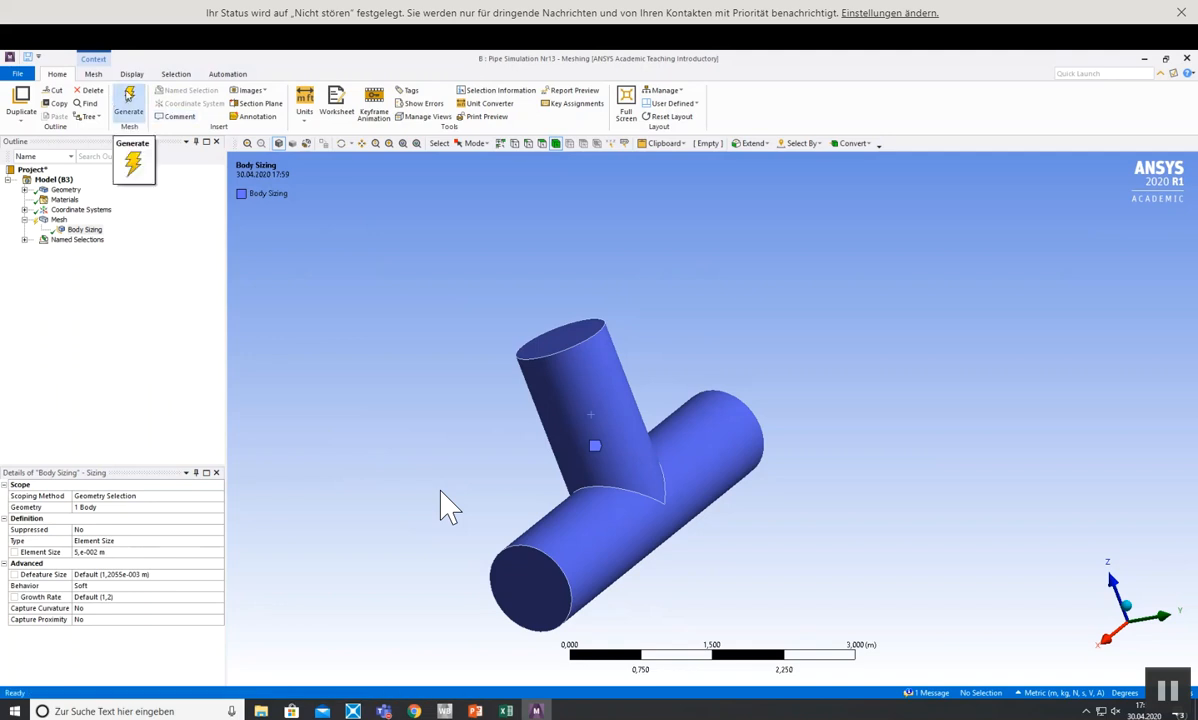
# - Generate the mesh and show it on the T-shaped pipe with the branch facing the front
pyautogui.click(128, 100)
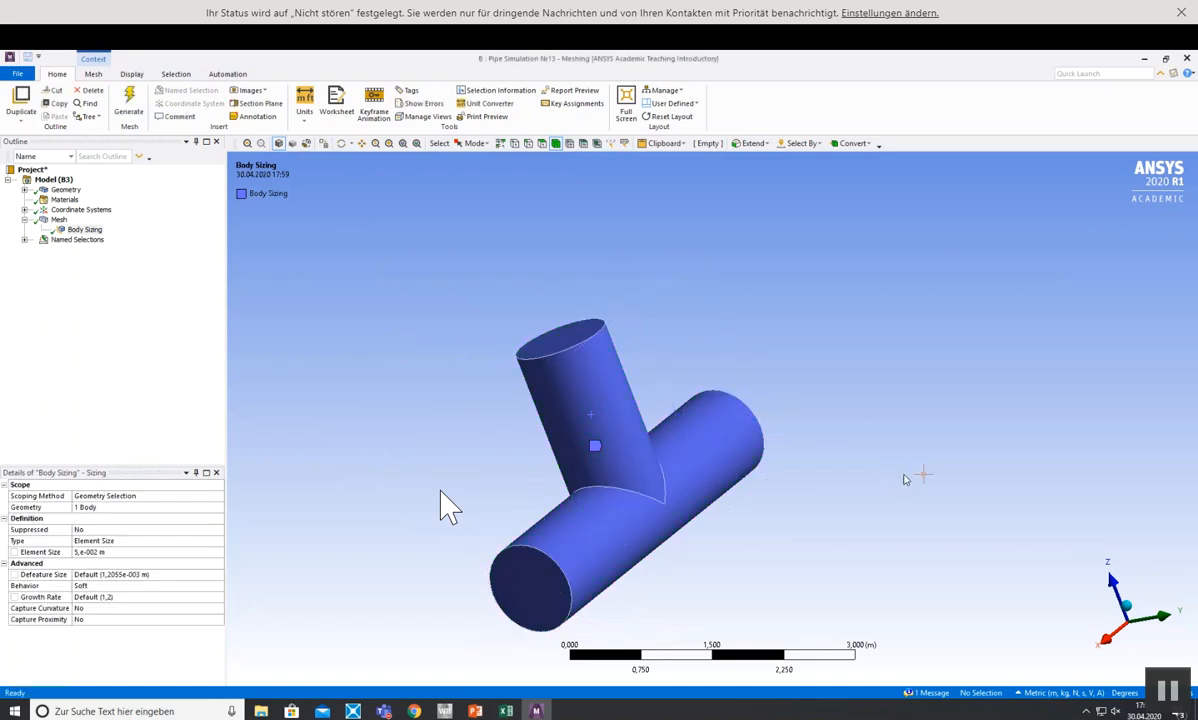
pyautogui.click(59, 220)
pyautogui.moveTo(473, 414); pyautogui.dragTo(368, 402, button='middle')
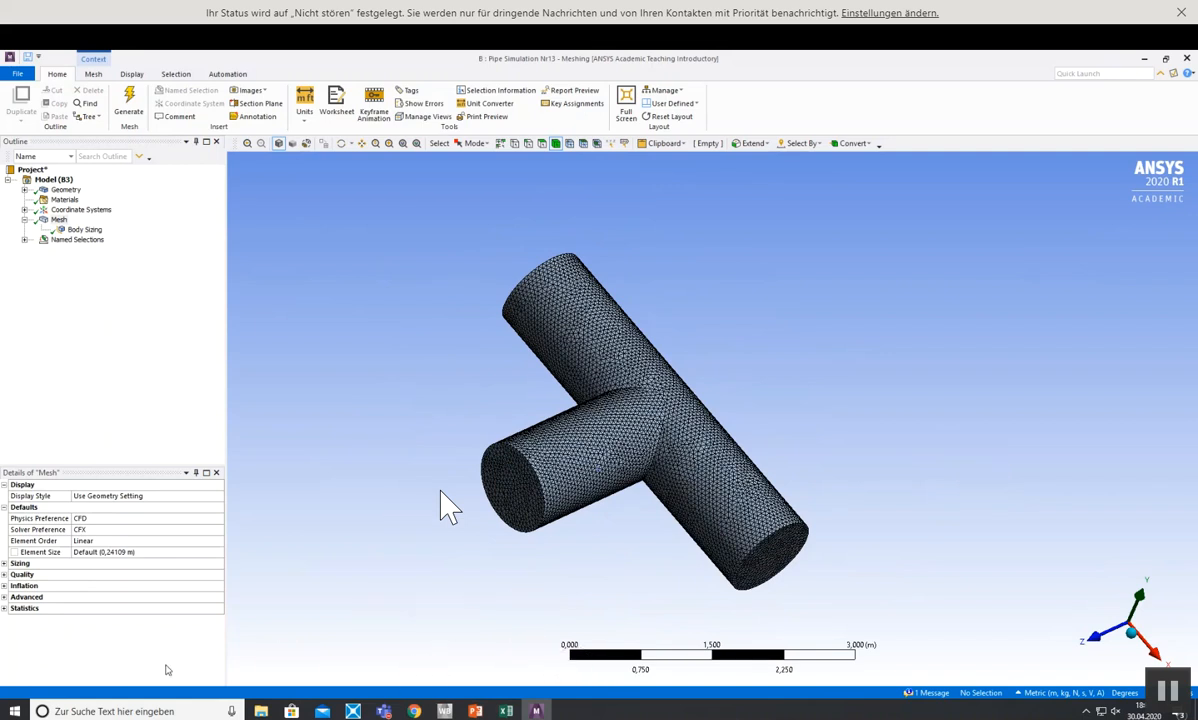
# - Switch to the Pressure_Drop.pptx presentation in PowerPoint and paste the mesh screenshot onto the first slide
pyautogui.moveTo(476, 709)
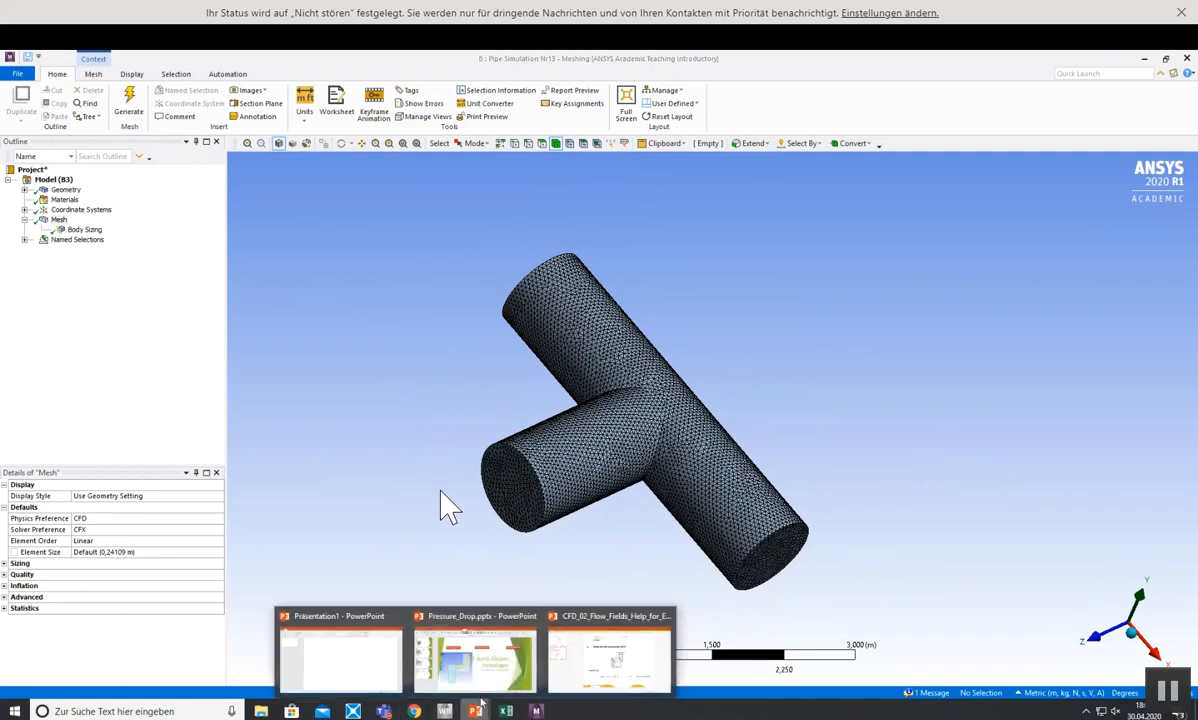
pyautogui.click(451, 684)
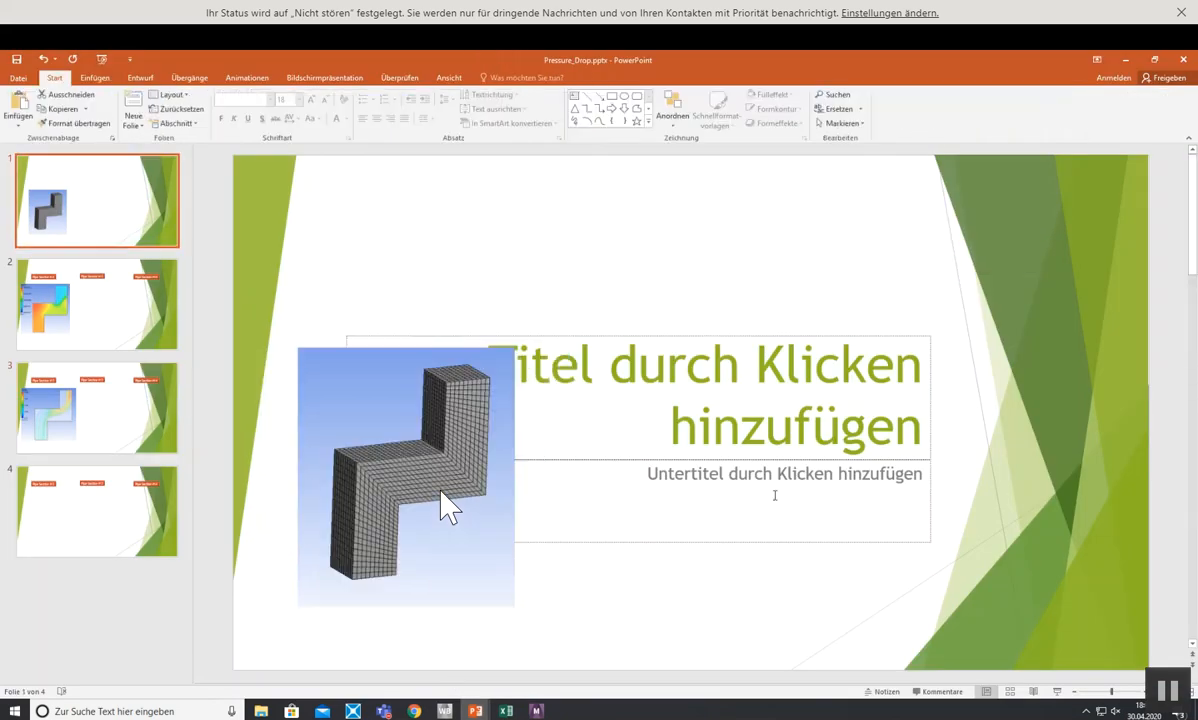
pyautogui.hotkey('ctrl', 'v')
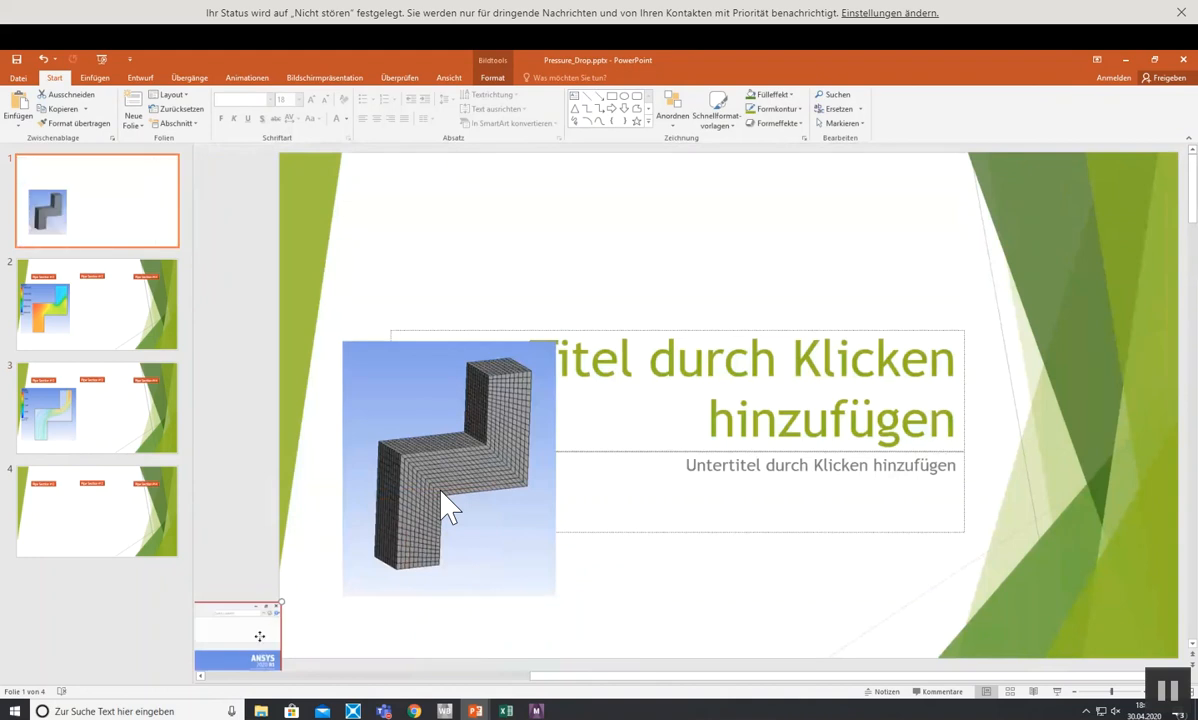
pyautogui.hotkey('ctrl', 'v')
# - Crop the pasted screenshot to the meshed T-pipe, about 9.61 cm high and 10.45 cm wide, and place it beside the existing mesh picture
pyautogui.click(492, 77)
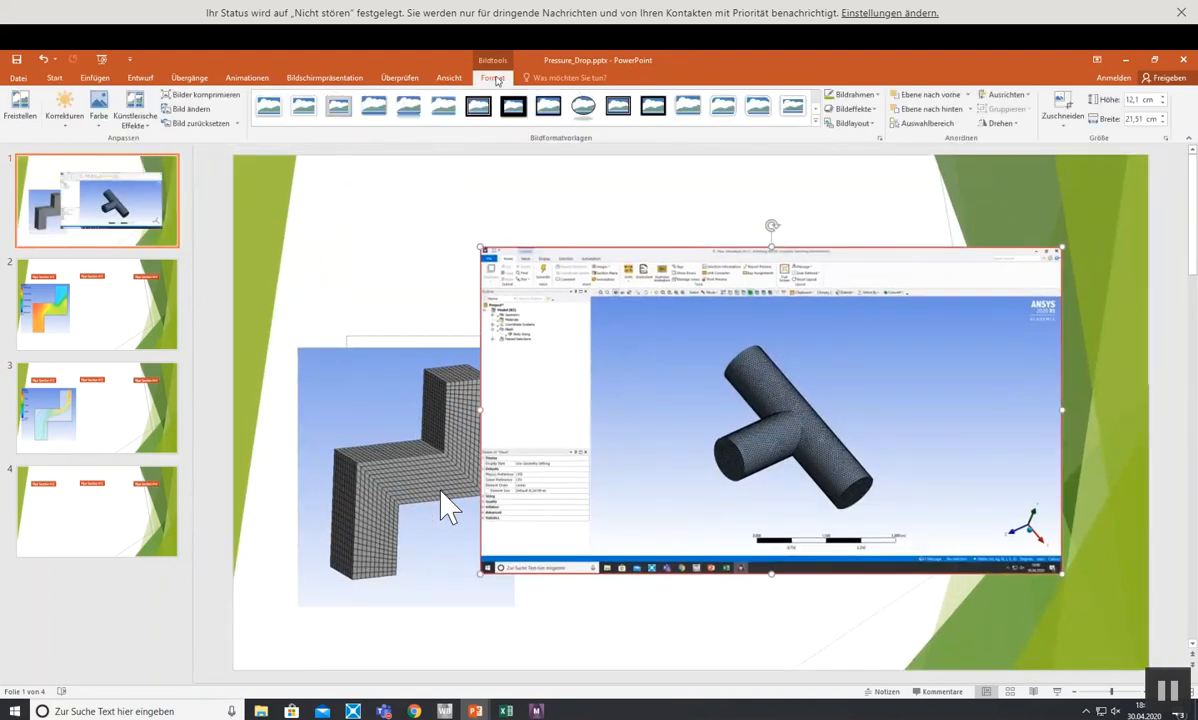
pyautogui.click(1046, 104)
pyautogui.moveTo(487, 254); pyautogui.dragTo(677, 325)
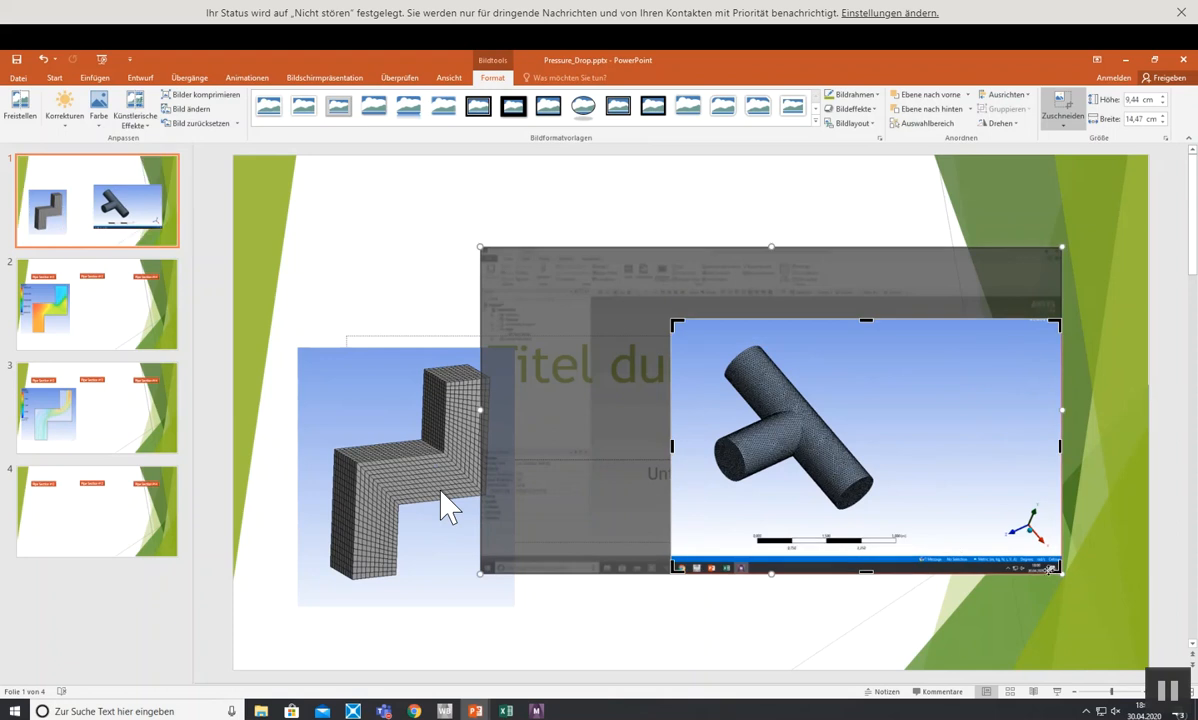
pyautogui.moveTo(1058, 568); pyautogui.dragTo(821, 608)
pyautogui.click(1149, 479)
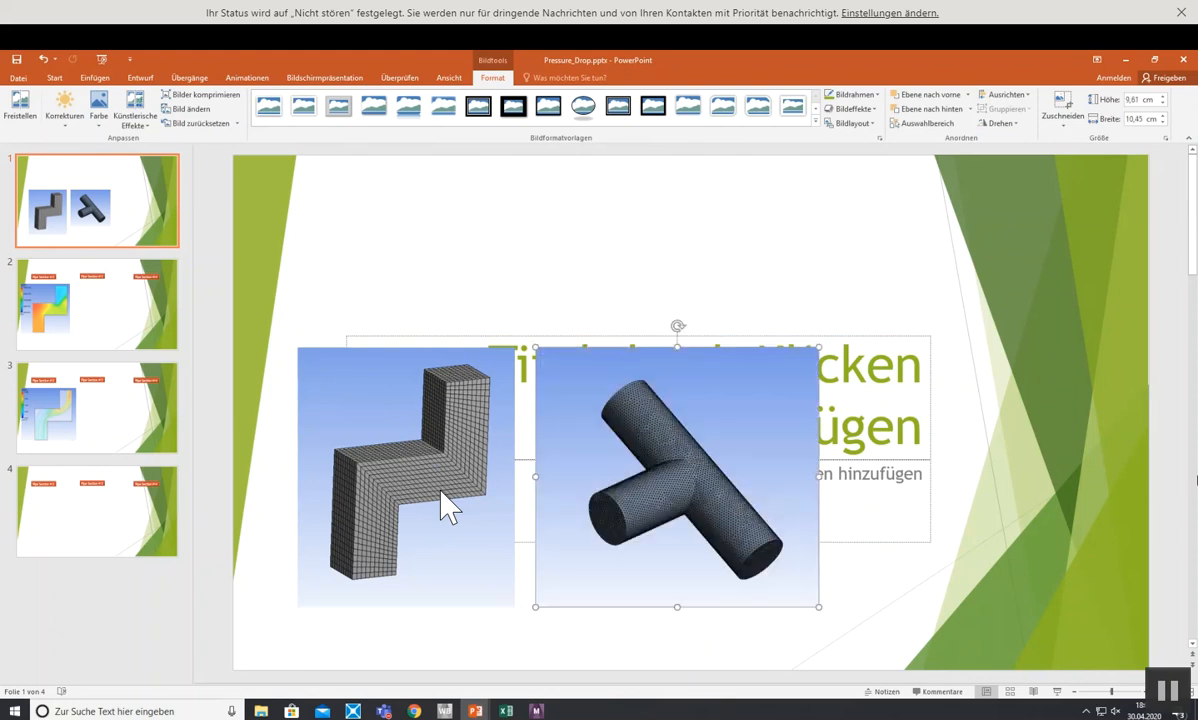
pyautogui.click(1166, 492)
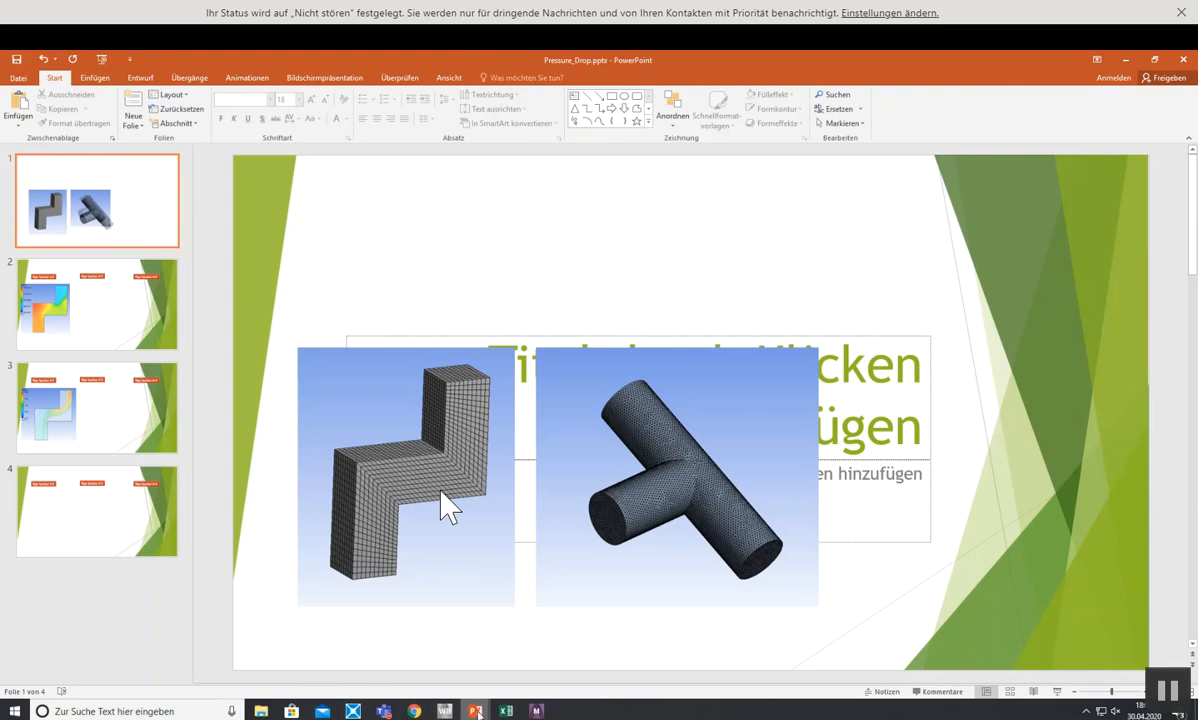
# - Switch back to the ANSYS windows, save the project and close Meshing
pyautogui.click(447, 711)
pyautogui.hotkey('ctrl', 's')
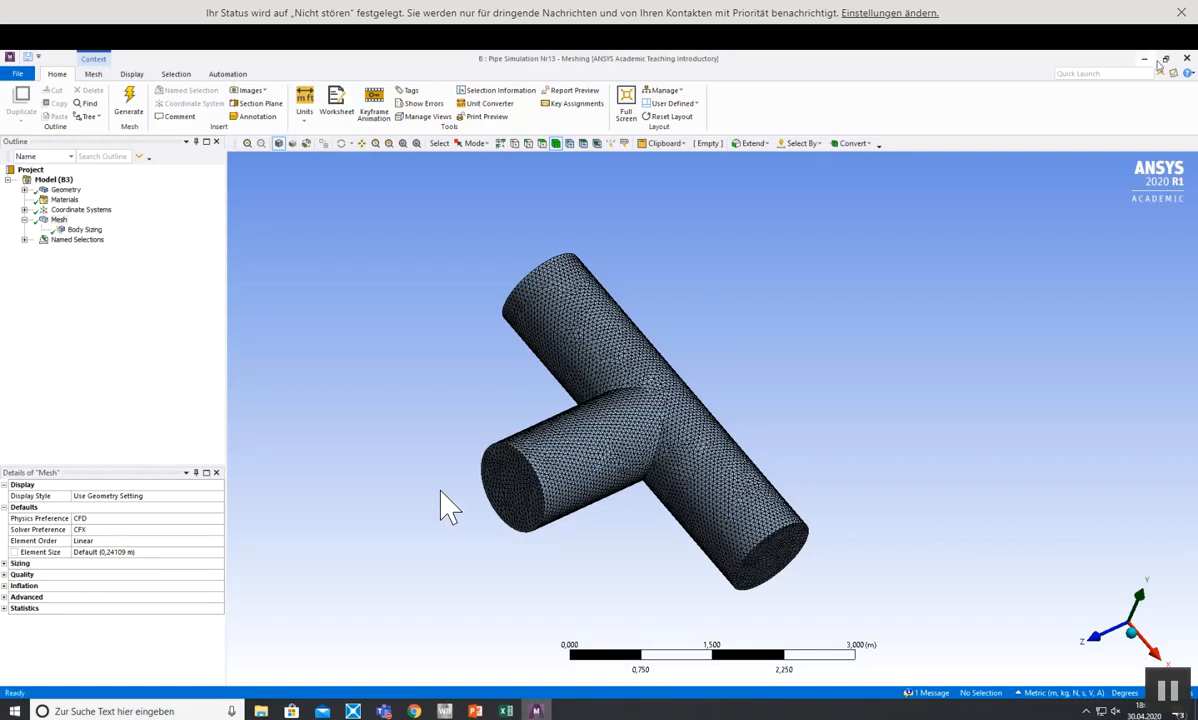
pyautogui.click(1187, 59)
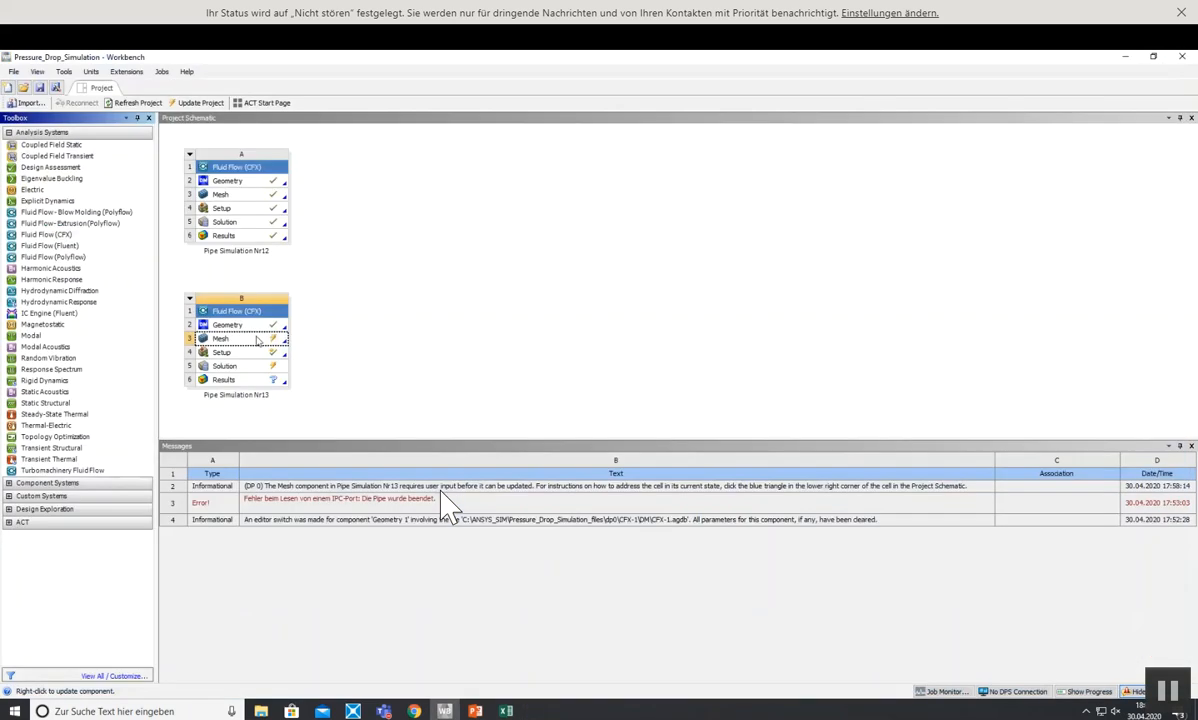
# - Update the mesh of Pipe Simulation Nr13 and check pipe section 13 in the exercise PDF's table
pyautogui.rightClick(257, 340)
pyautogui.click(318, 402)
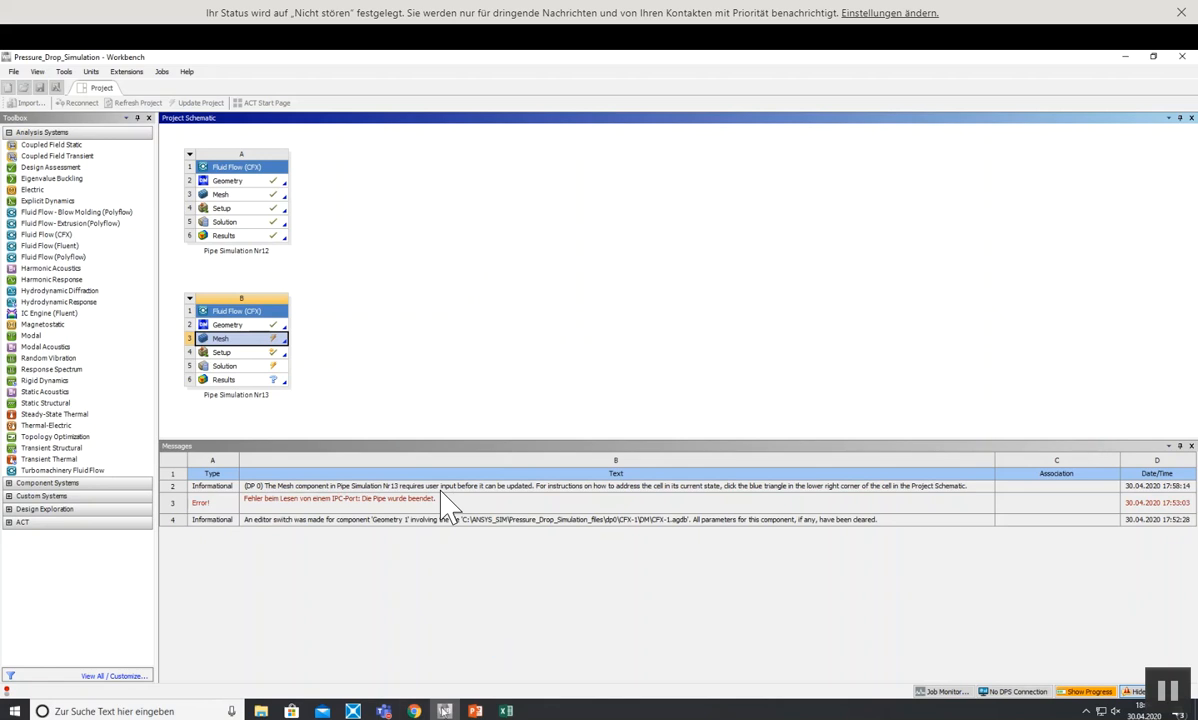
pyautogui.click(418, 714)
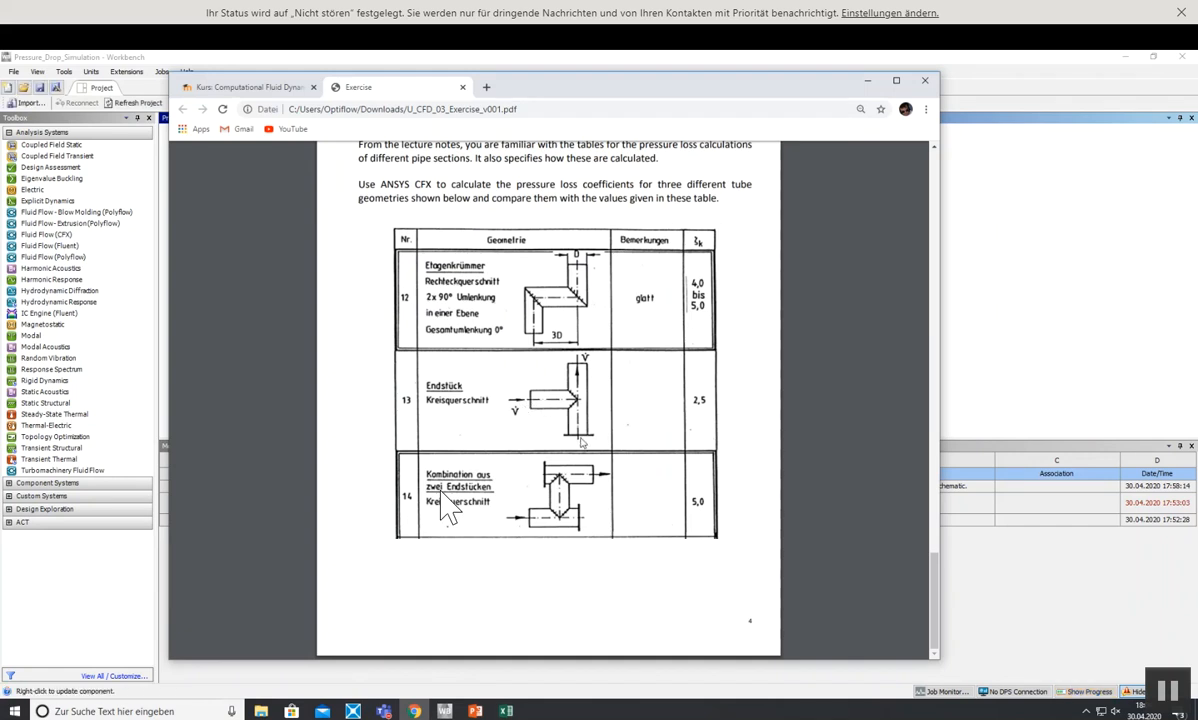
pyautogui.click(868, 81)
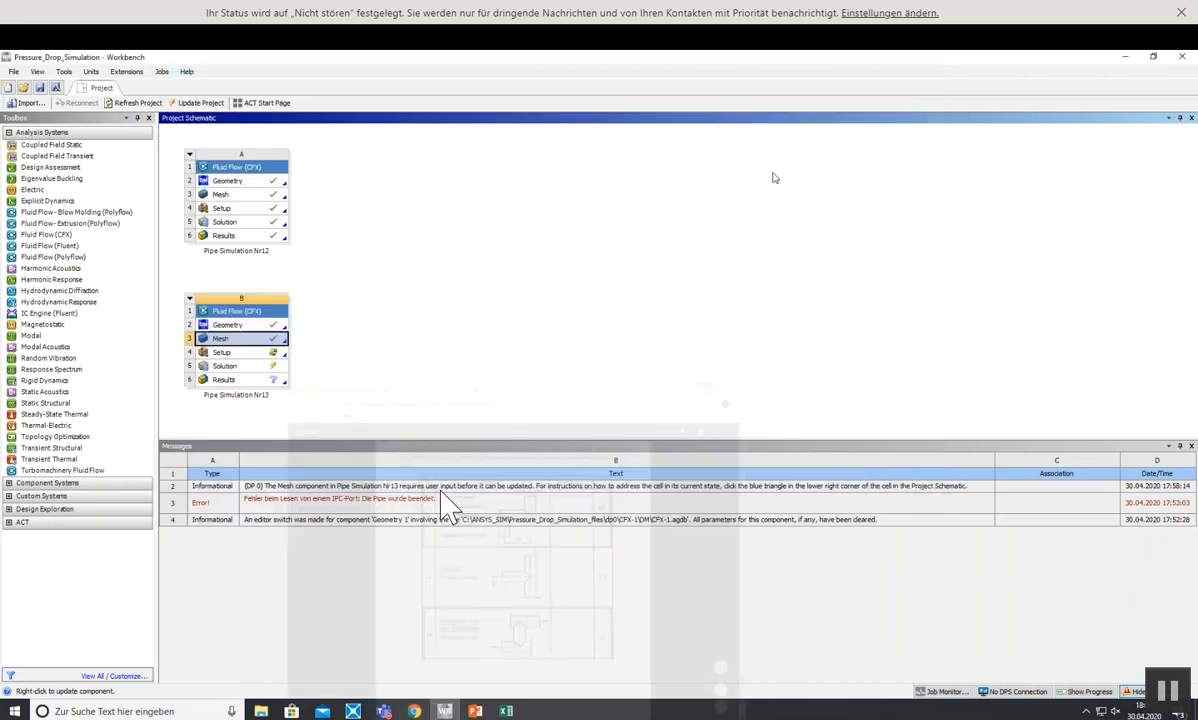
# - Open the Setup of Pipe Simulation Nr13 in CFX-Pre and highlight the imported mesh and the Inlet boundary on the model
pyautogui.rightClick(238, 350)
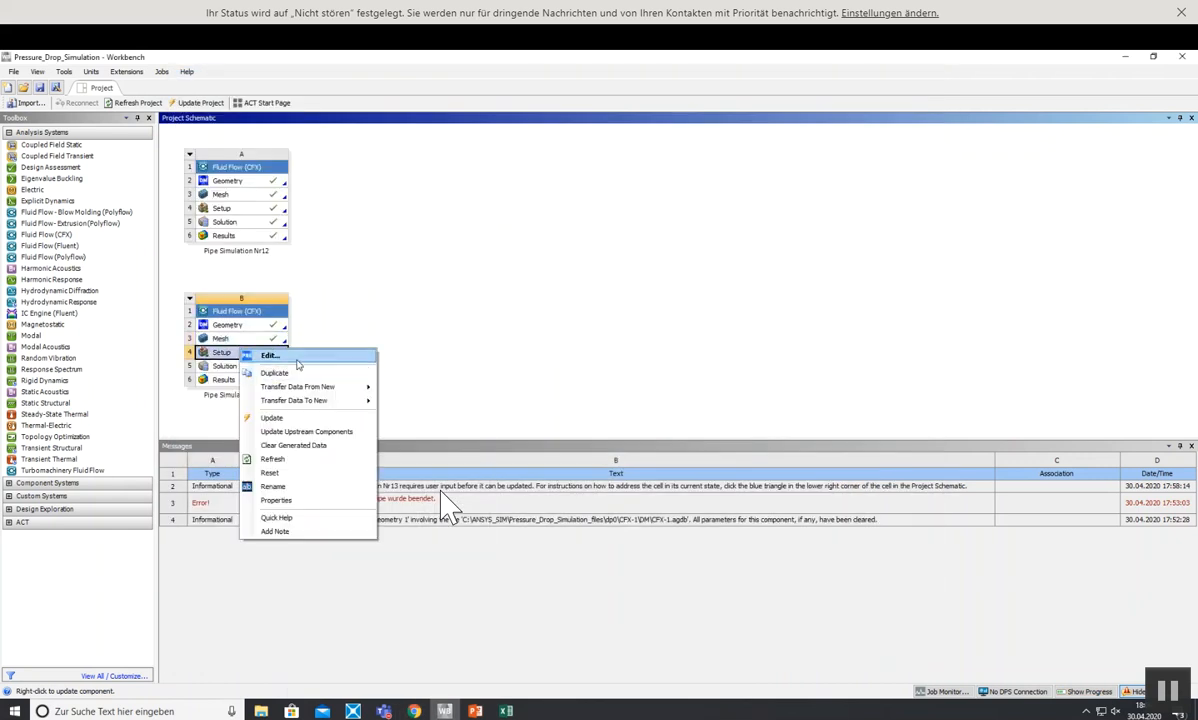
pyautogui.click(297, 360)
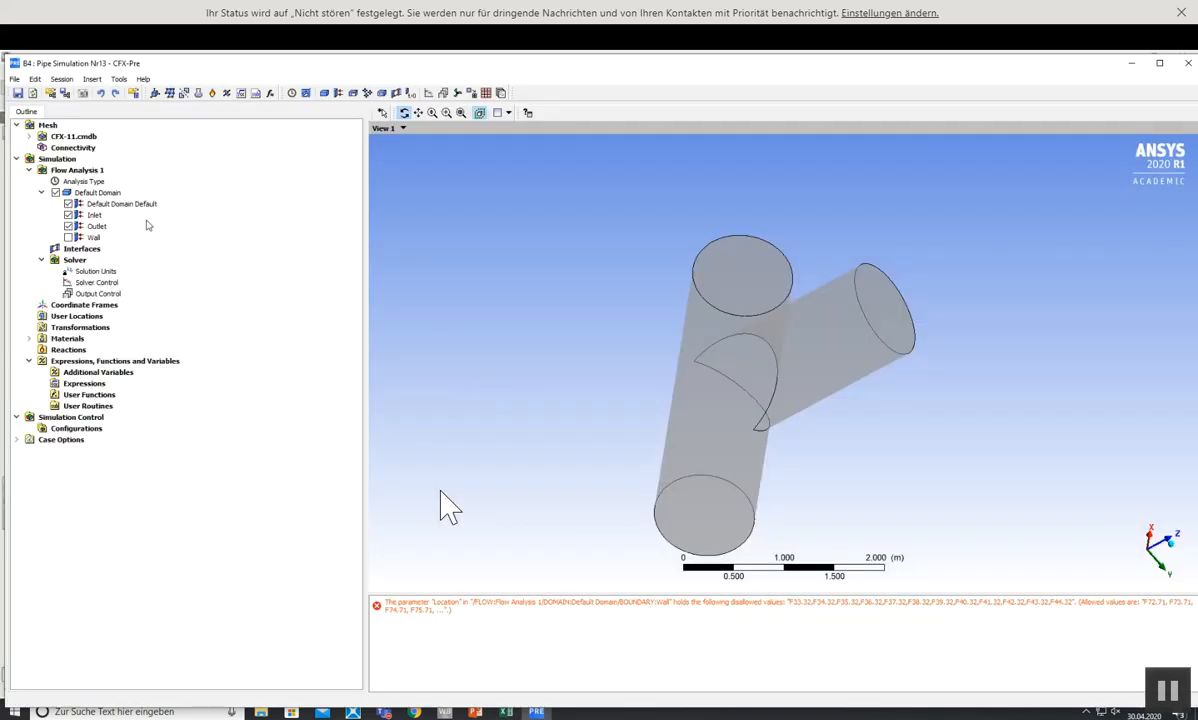
pyautogui.moveTo(622, 309); pyautogui.dragTo(470, 318)
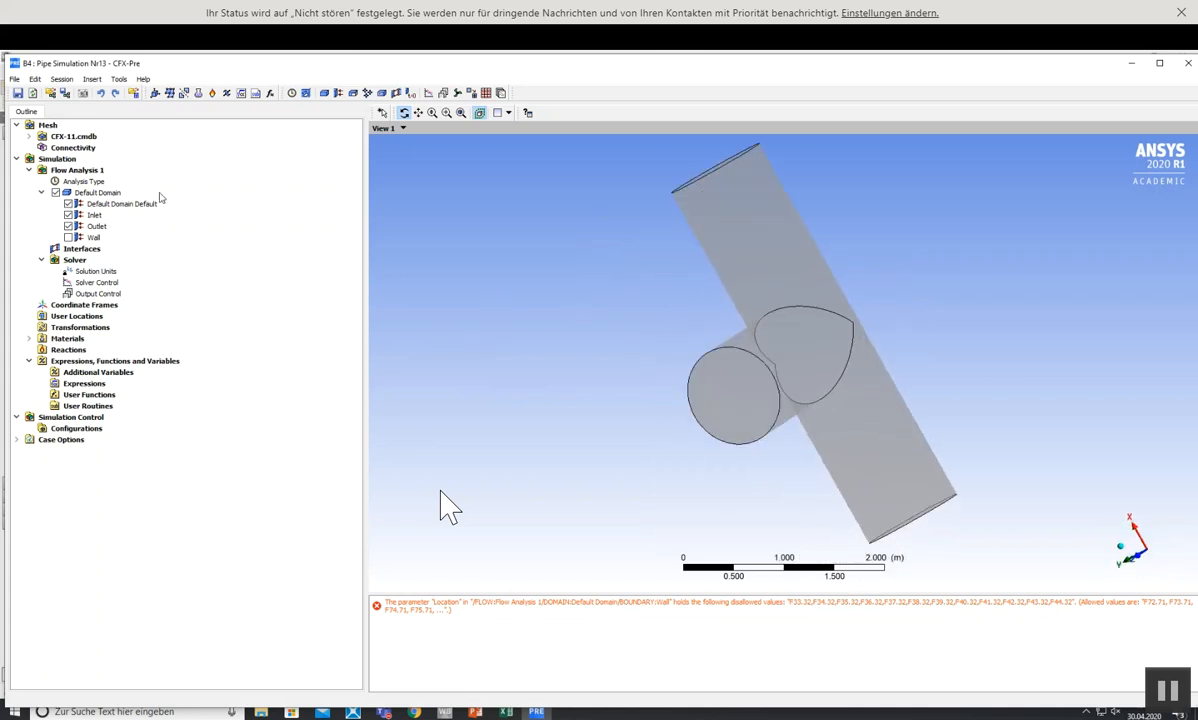
pyautogui.click(74, 137)
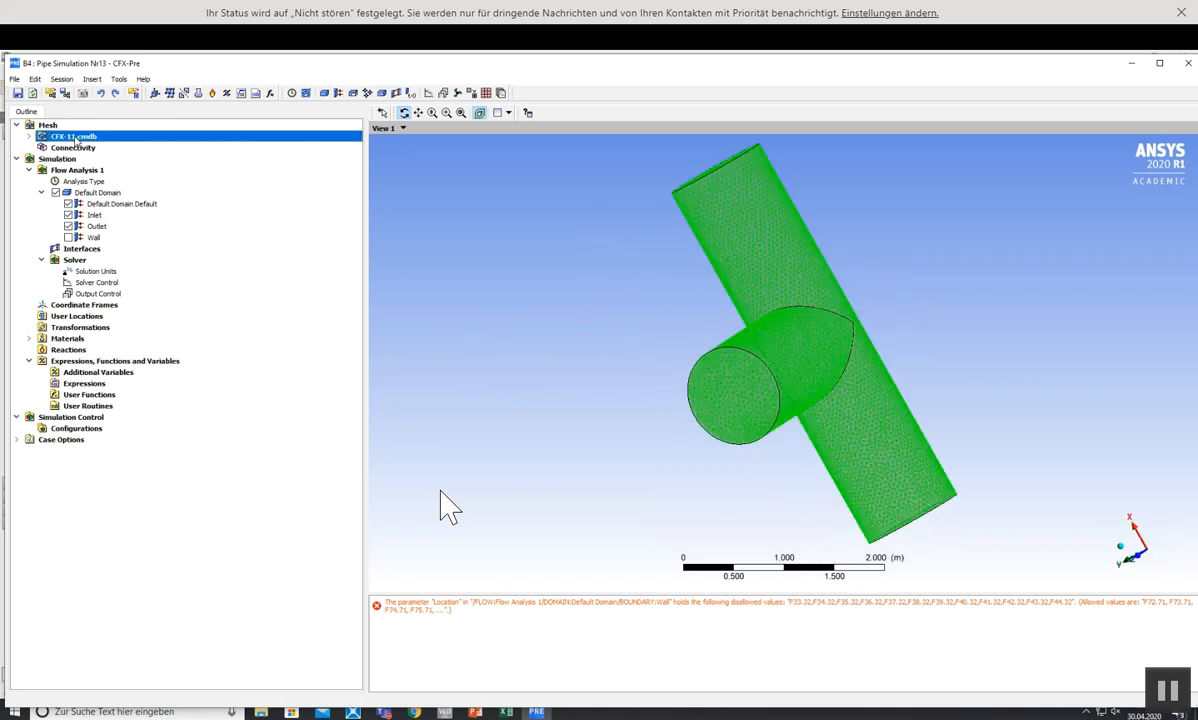
pyautogui.click(78, 193)
pyautogui.click(90, 215)
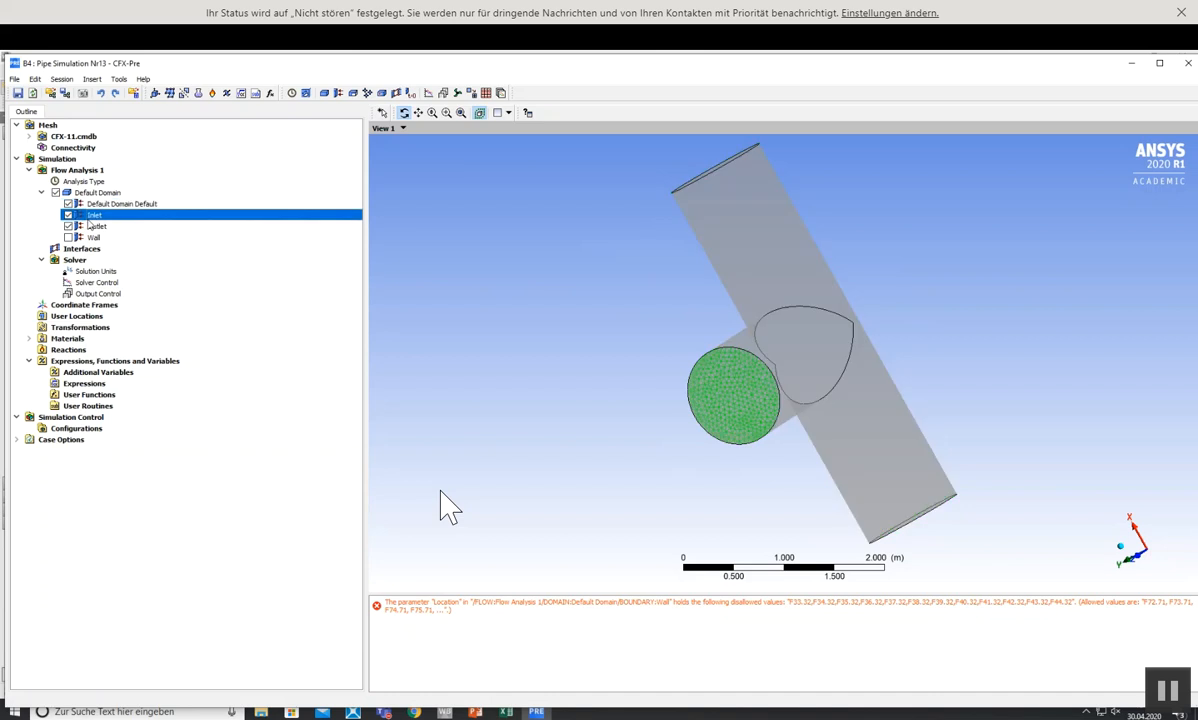
# - Review the Inlet boundary's location and Cartesian velocity components against the model's axes, and accept the boundary settings
pyautogui.doubleClick(92, 216)
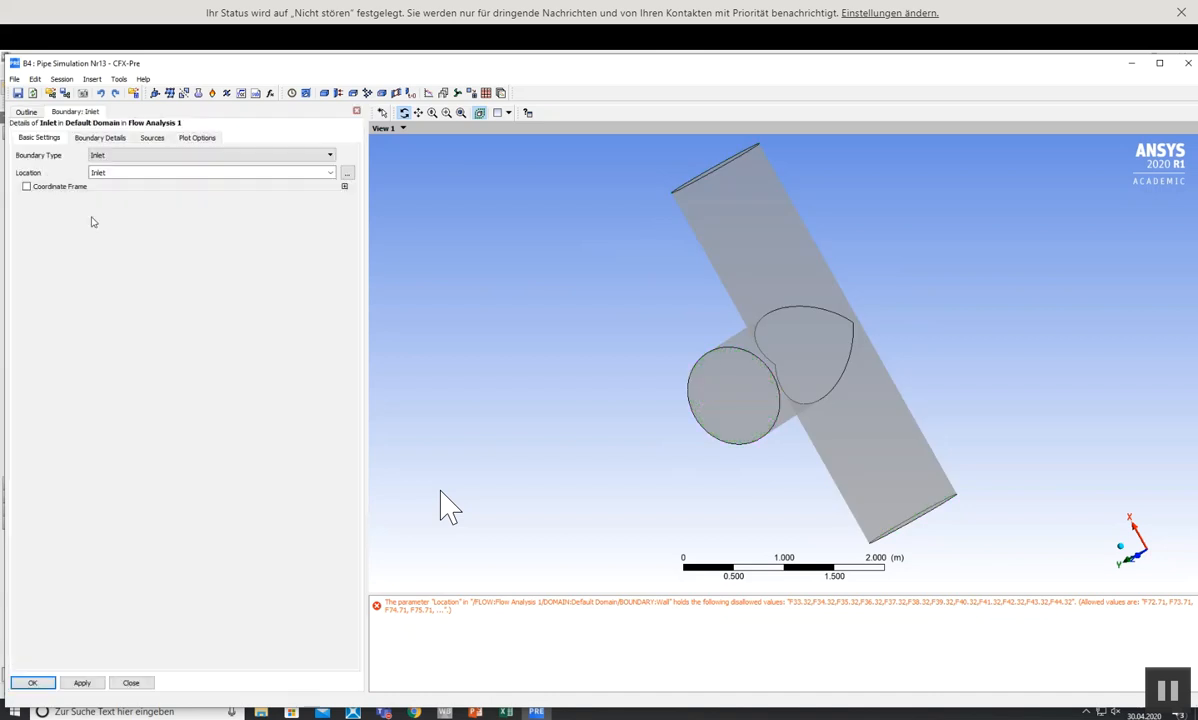
pyautogui.click(100, 137)
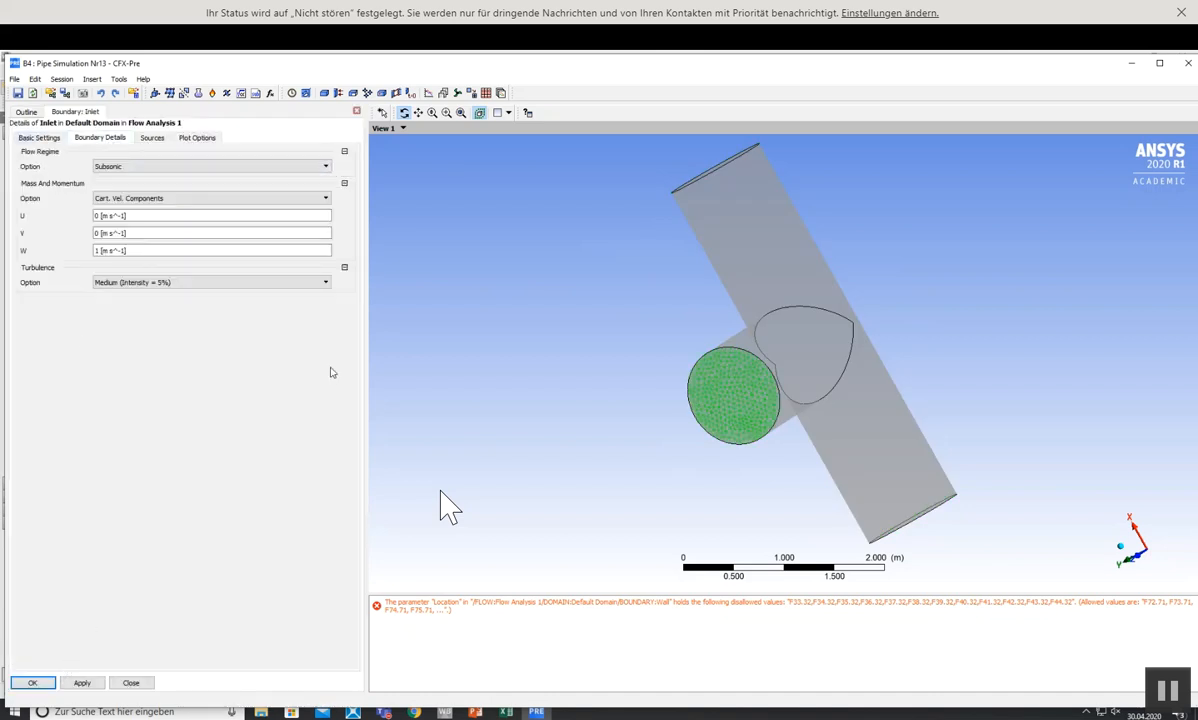
pyautogui.moveTo(897, 416); pyautogui.dragTo(1188, 521)
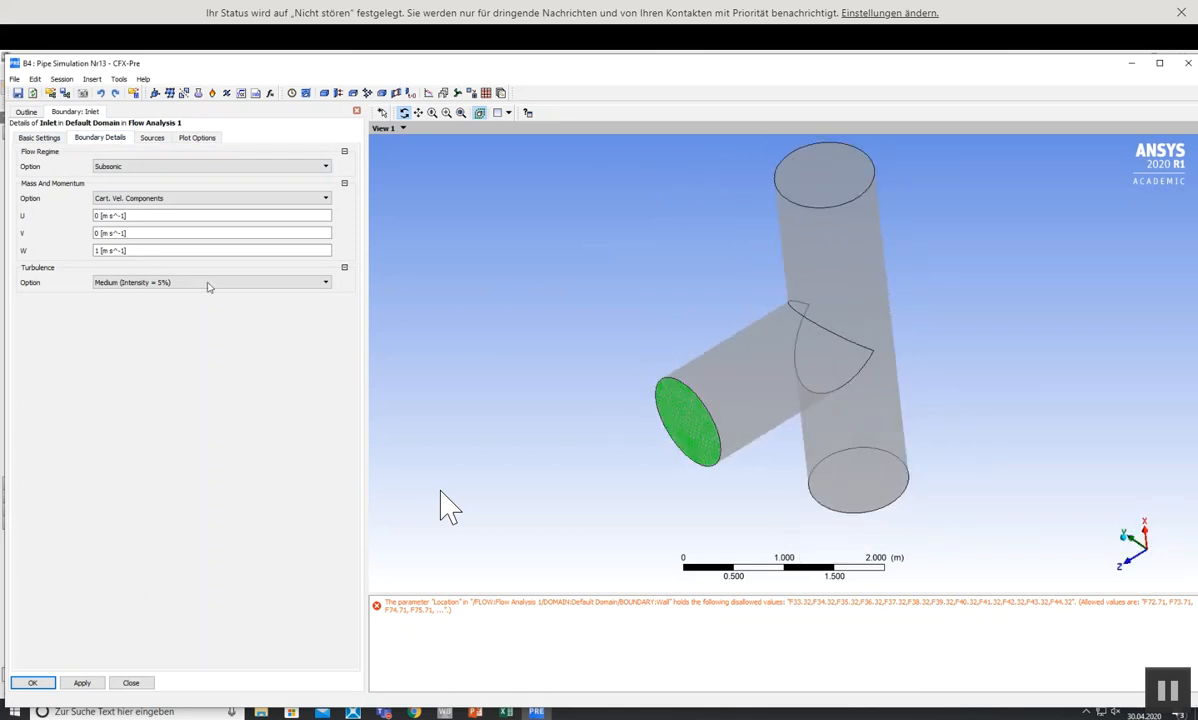
pyautogui.click(98, 251)
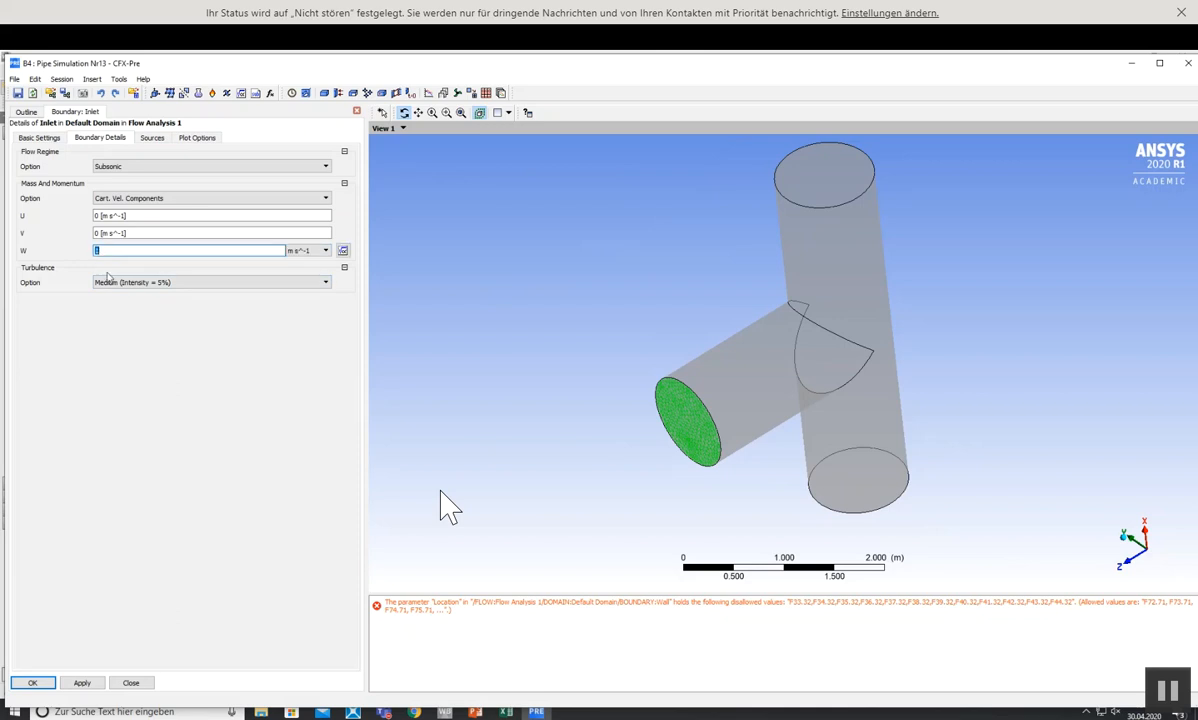
pyautogui.click(32, 682)
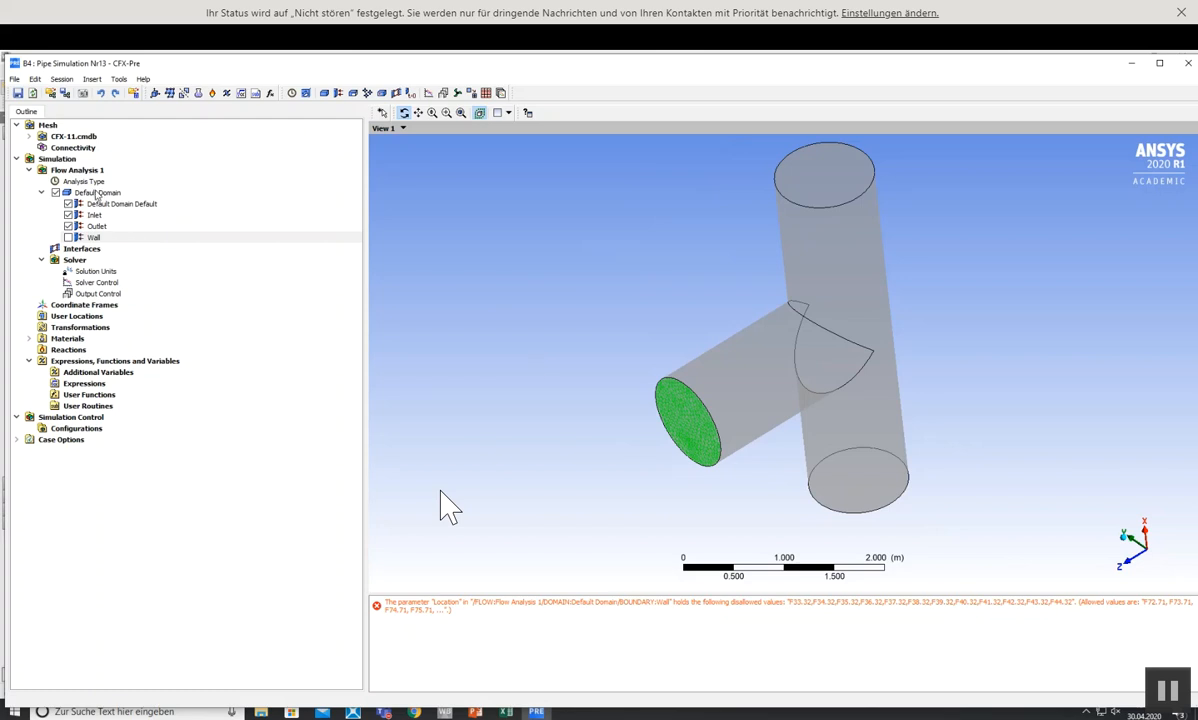
# - Review the basic settings of Default Domain and the location and boundary details of the Outlet
pyautogui.doubleClick(97, 193)
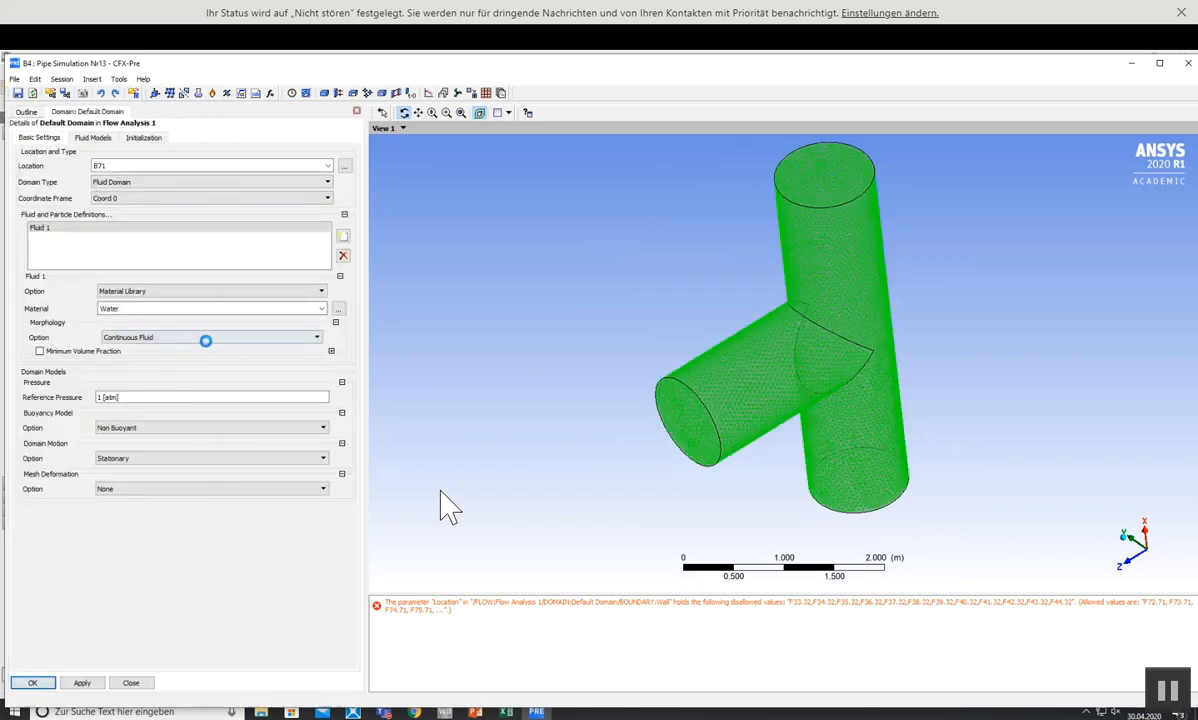
pyautogui.click(97, 227)
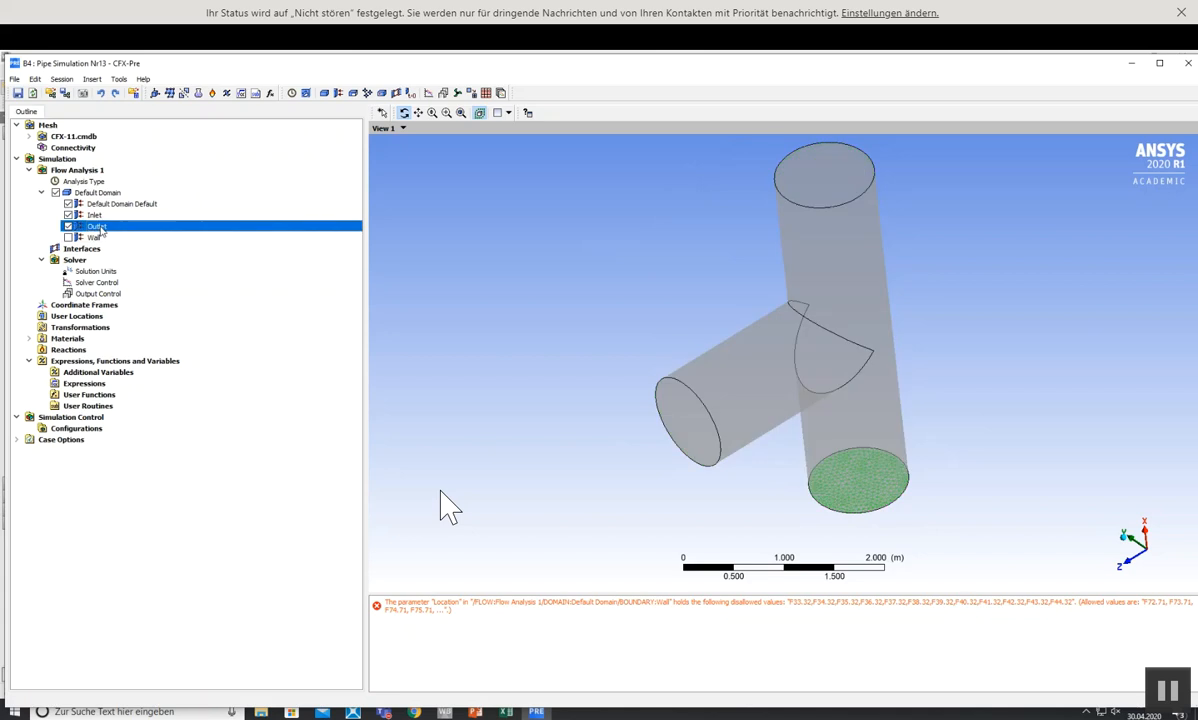
pyautogui.doubleClick(99, 227)
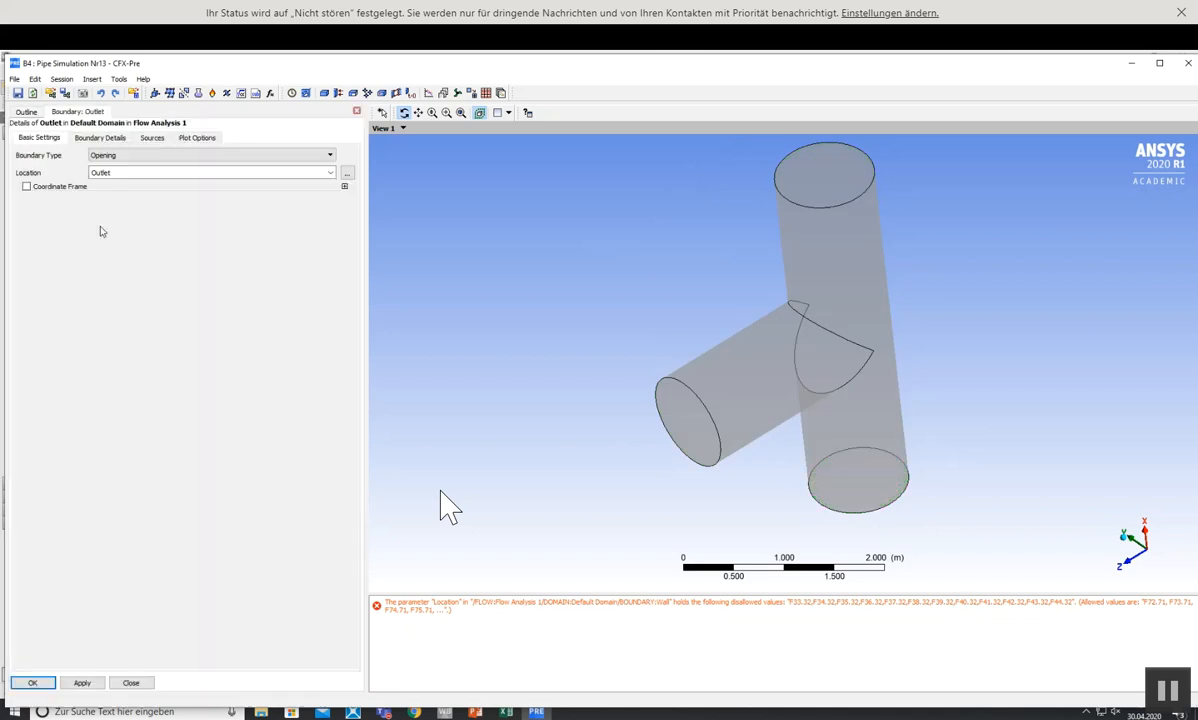
pyautogui.click(111, 139)
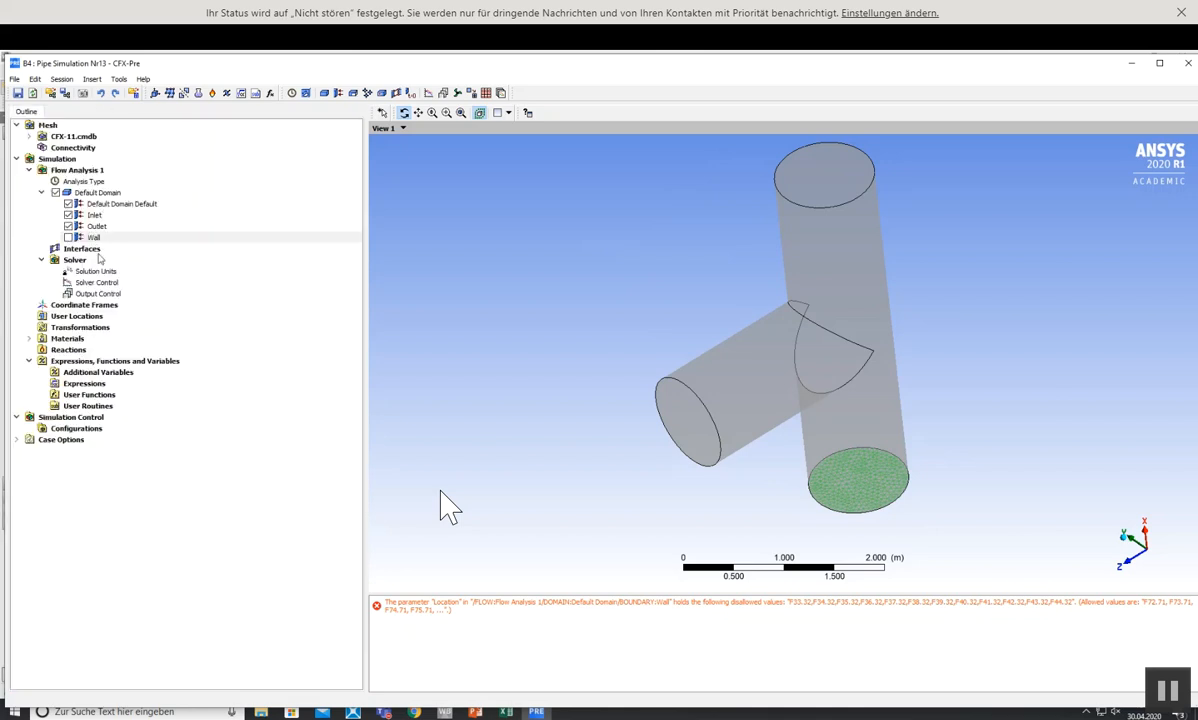
# - Delete the old Wall boundary and rename the Default Domain Default boundary as Wall
pyautogui.rightClick(93, 237)
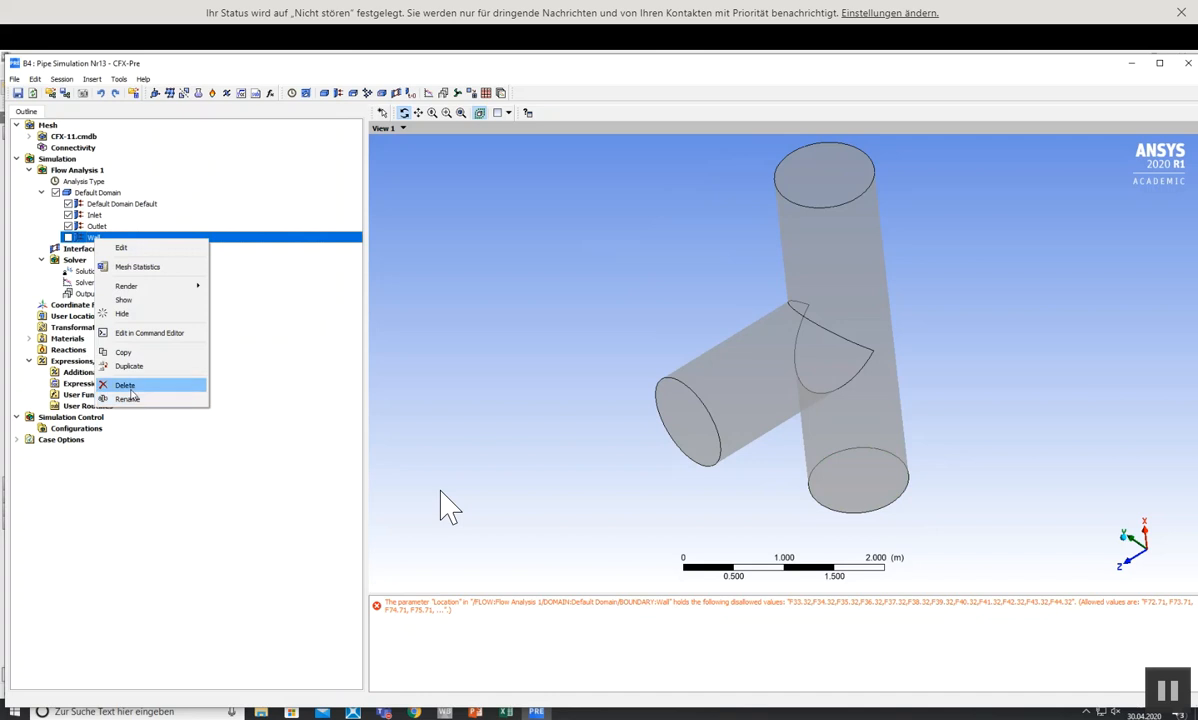
pyautogui.click(128, 386)
pyautogui.rightClick(134, 206)
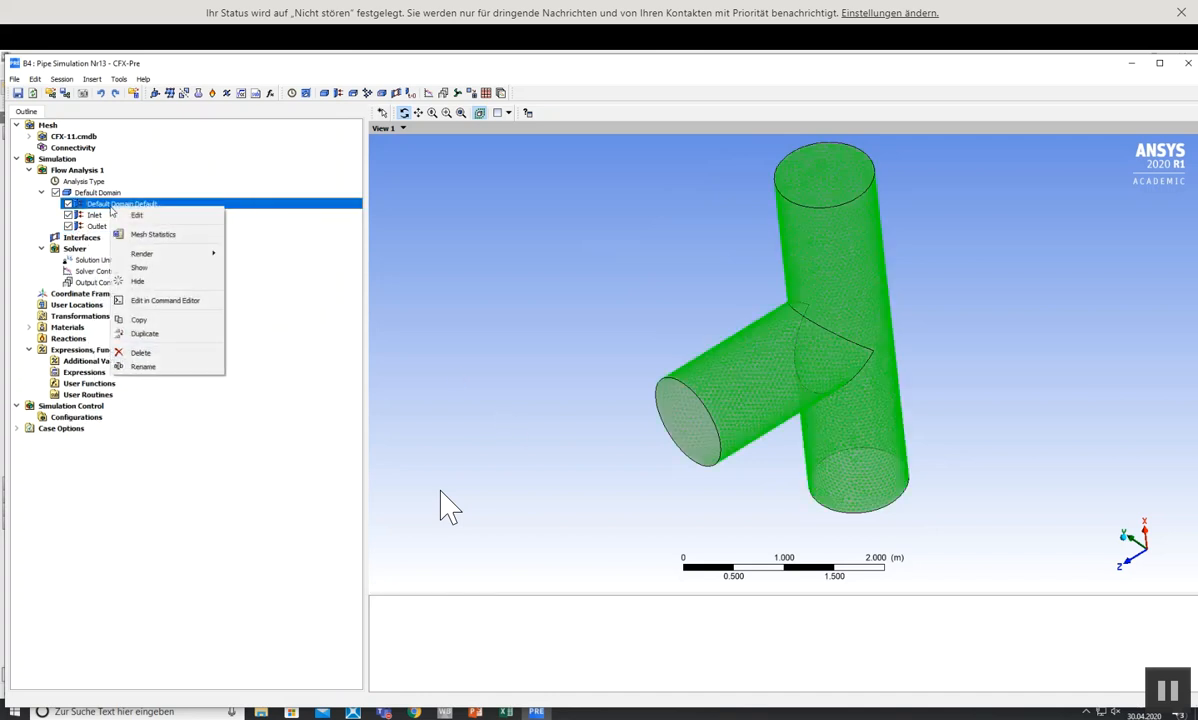
pyautogui.click(150, 364)
pyautogui.write('Wall')
pyautogui.press('Return')
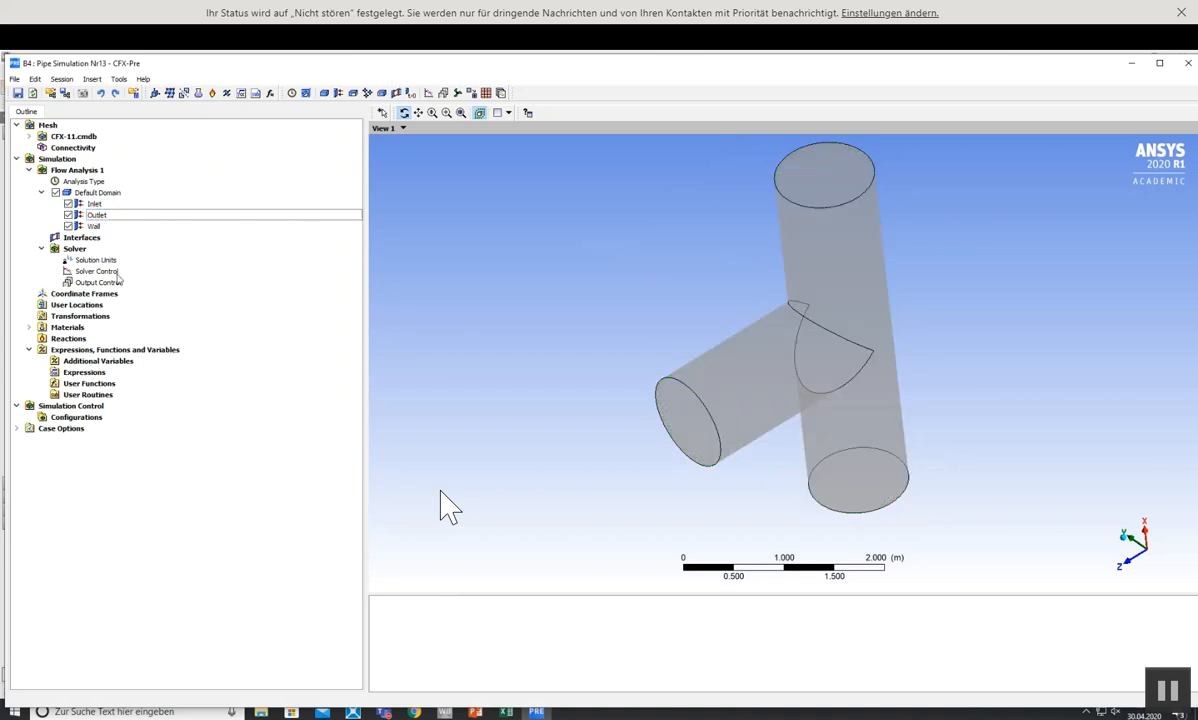
# - Review the Solver Control settings and highlight the Inlet, Wall and Outlet boundaries on the model
pyautogui.doubleClick(97, 271)
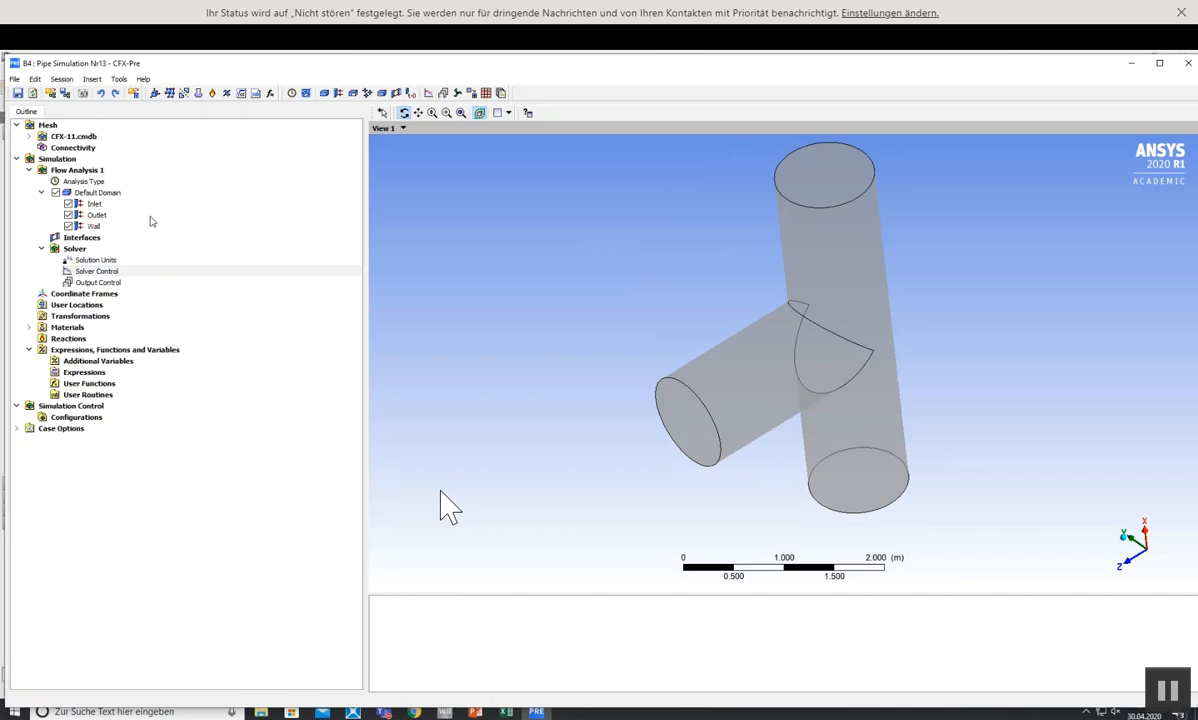
pyautogui.moveTo(753, 397); pyautogui.dragTo(706, 287)
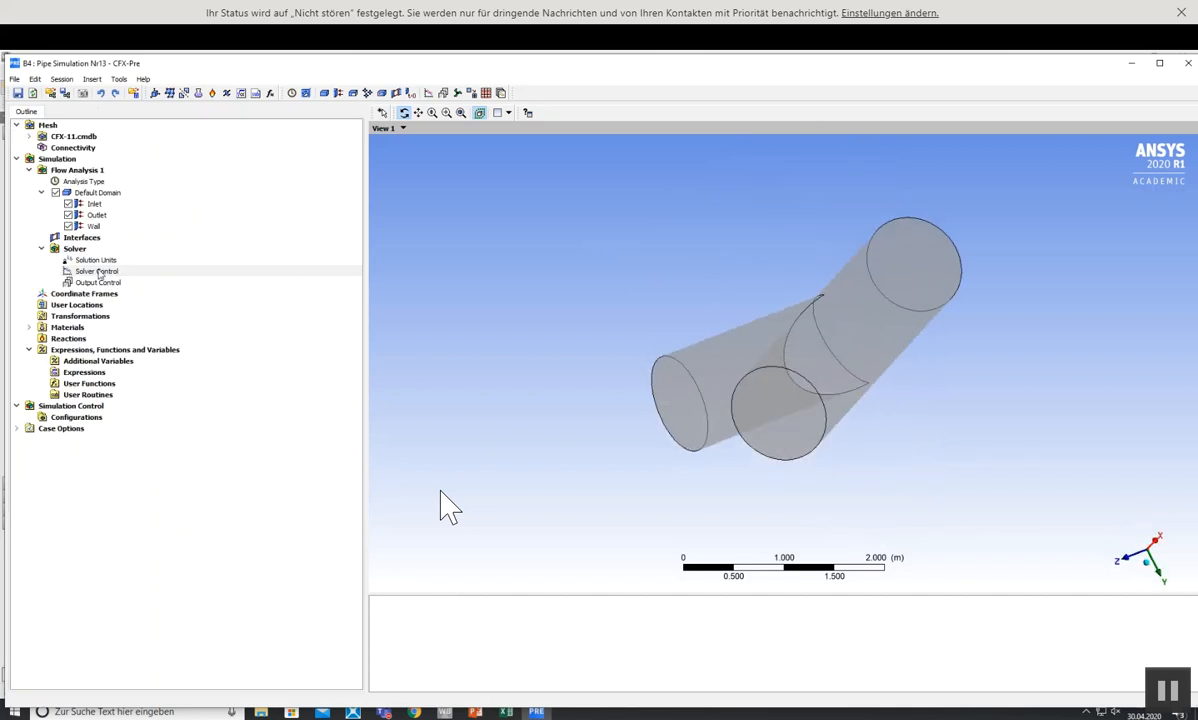
pyautogui.click(92, 205)
pyautogui.click(97, 225)
pyautogui.click(96, 214)
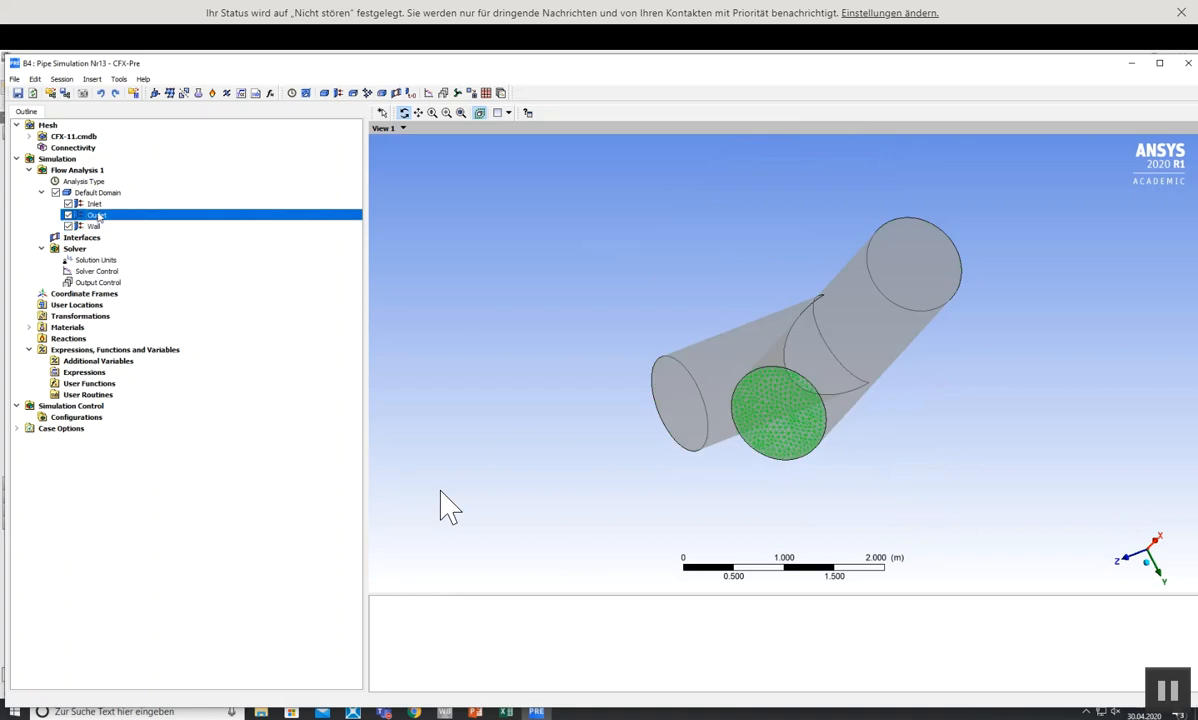
pyautogui.moveTo(466, 325); pyautogui.dragTo(550, 355)
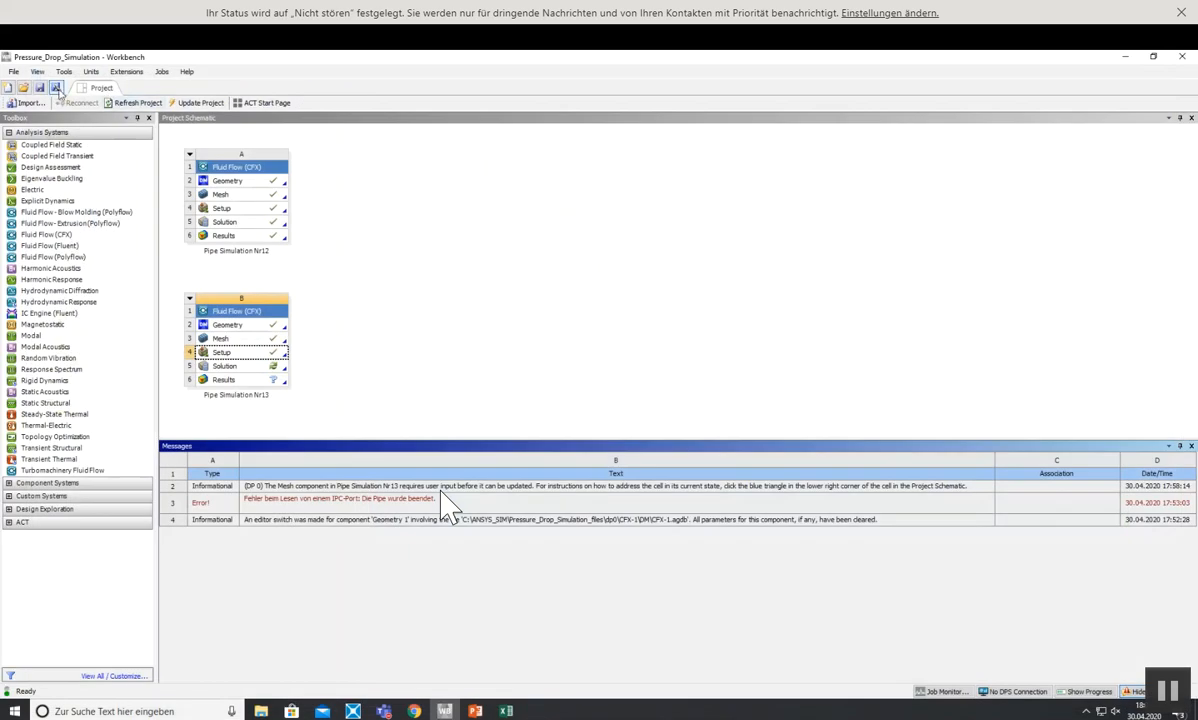
# - Save the Workbench project and clear the generated data of the Solution in Pipe Simulation Nr13
pyautogui.hotkey('ctrl', 's')
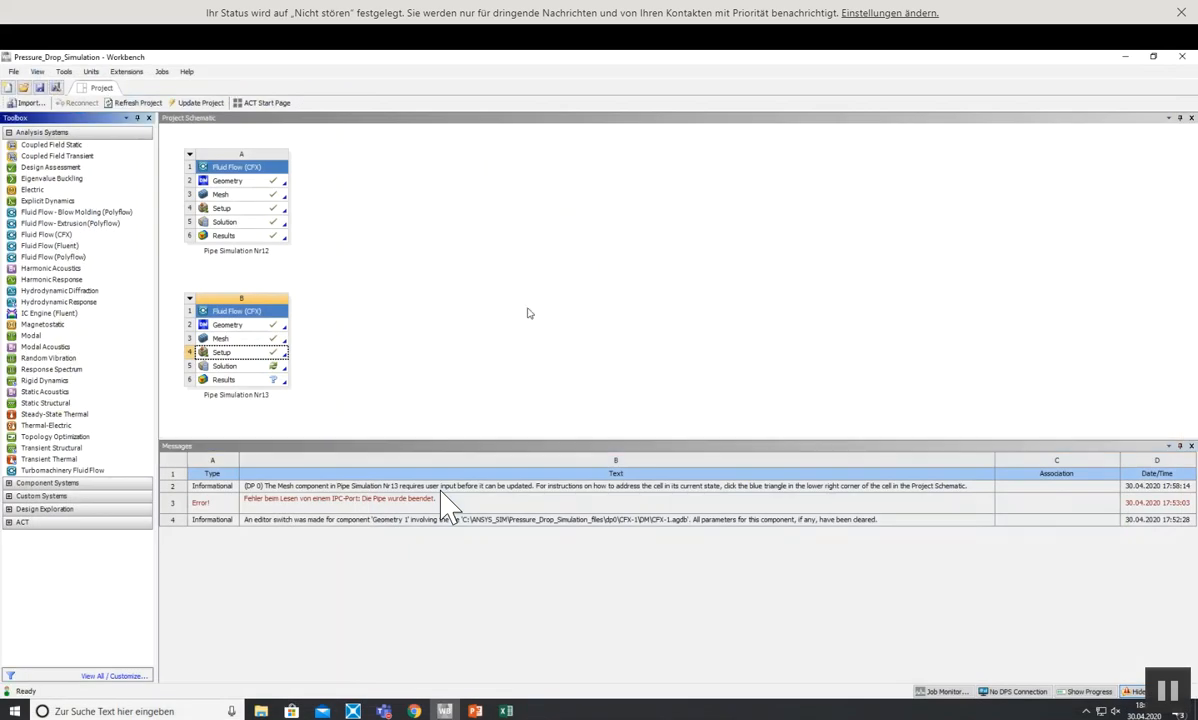
pyautogui.rightClick(258, 368)
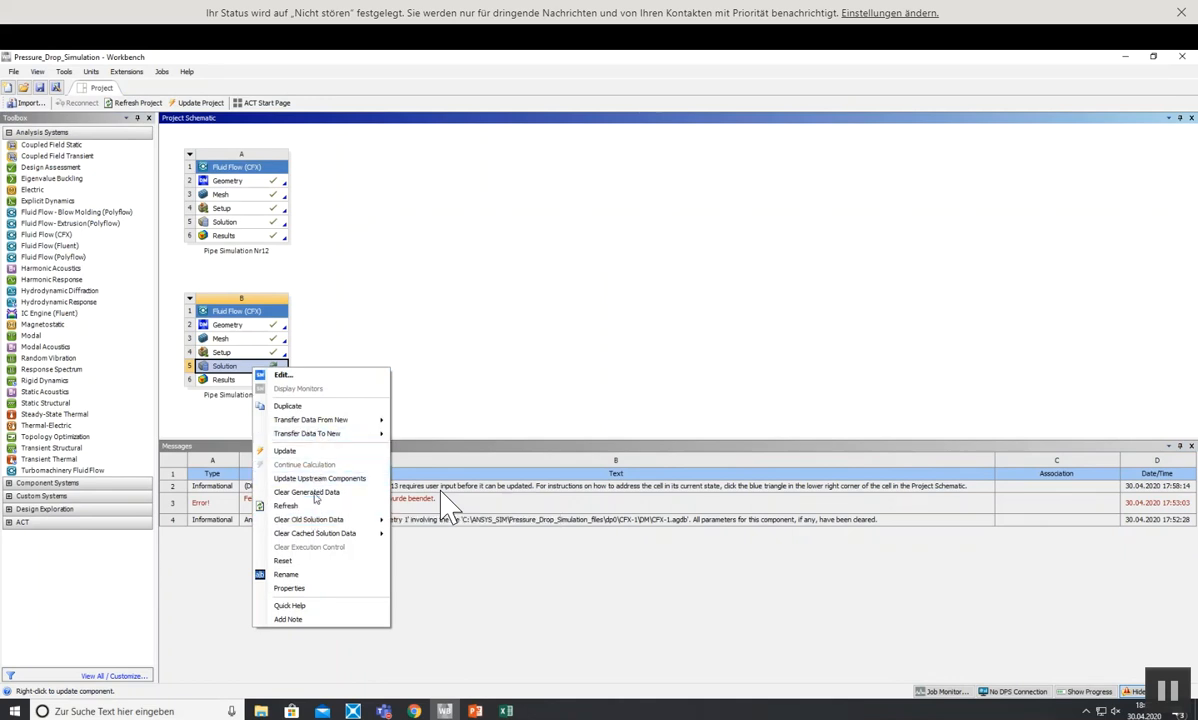
pyautogui.click(308, 492)
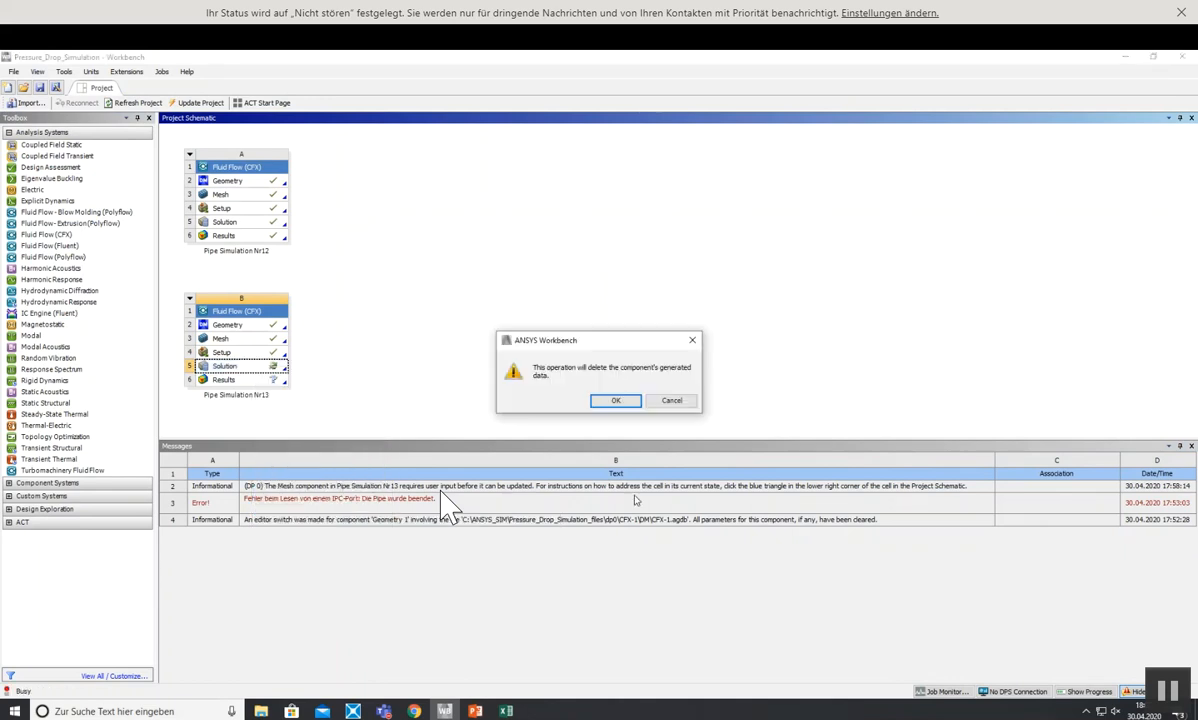
pyautogui.click(616, 400)
# - Clear the Workbench message list and update the Solution of Pipe Simulation Nr13
pyautogui.rightClick(718, 589)
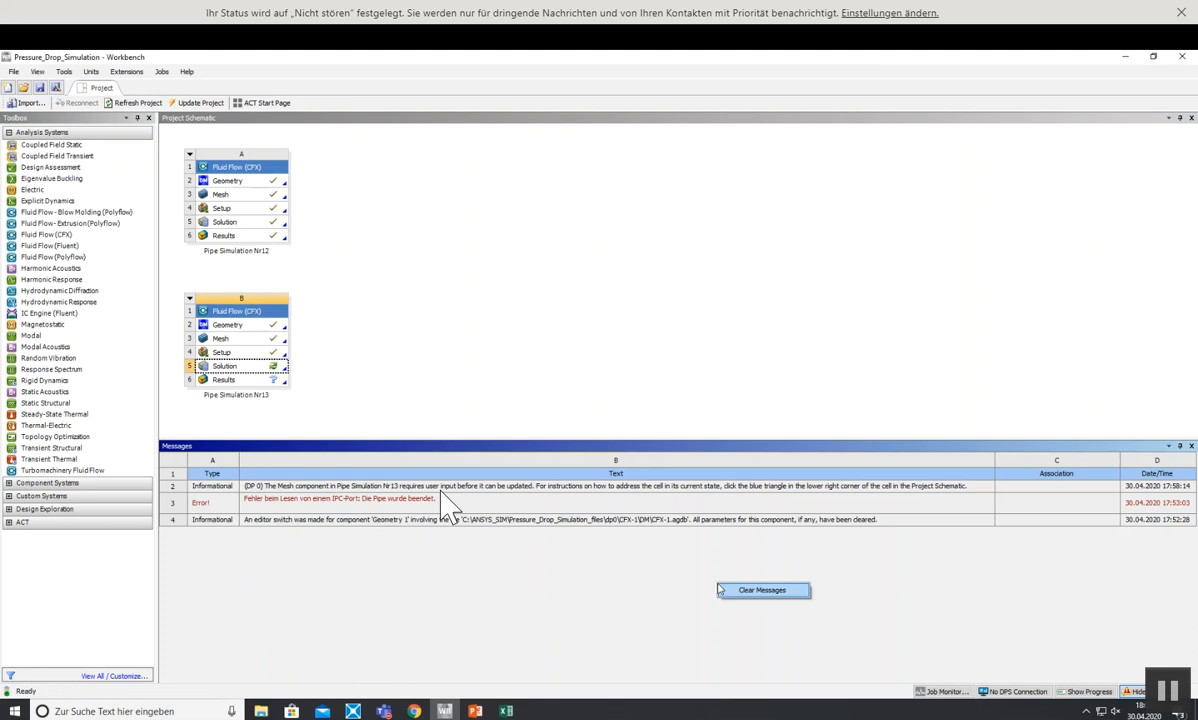
pyautogui.moveTo(761, 445); pyautogui.dragTo(780, 612)
pyautogui.rightClick(232, 370)
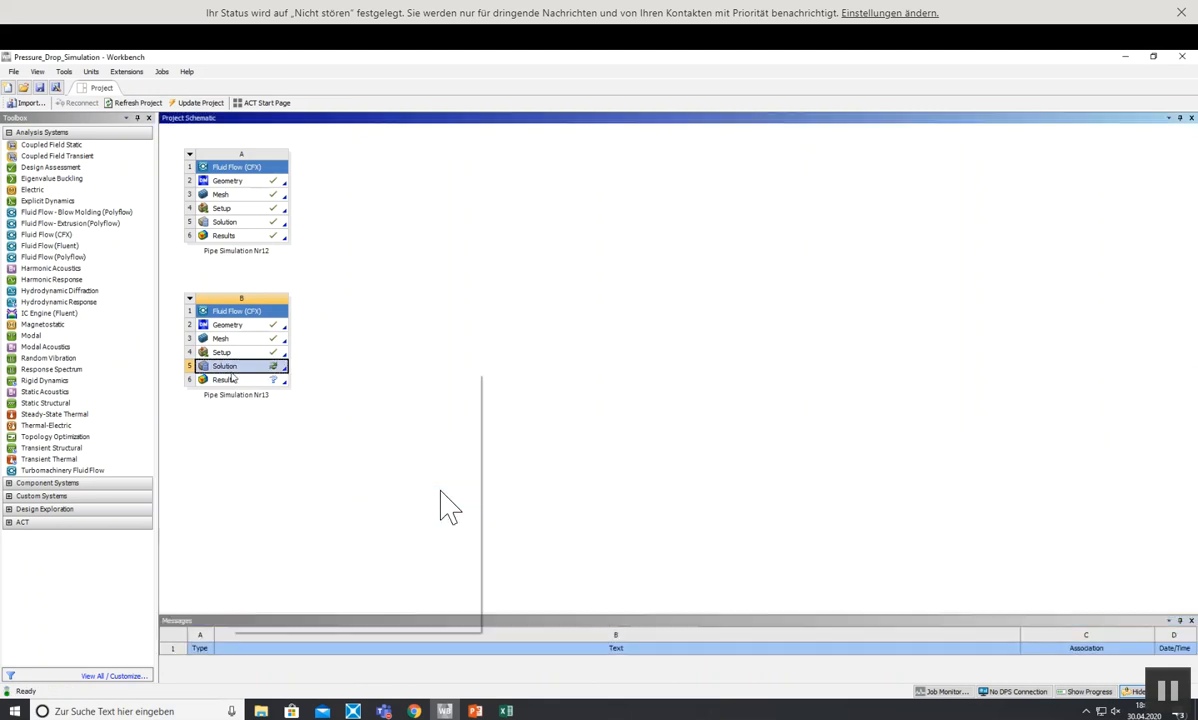
pyautogui.click(263, 456)
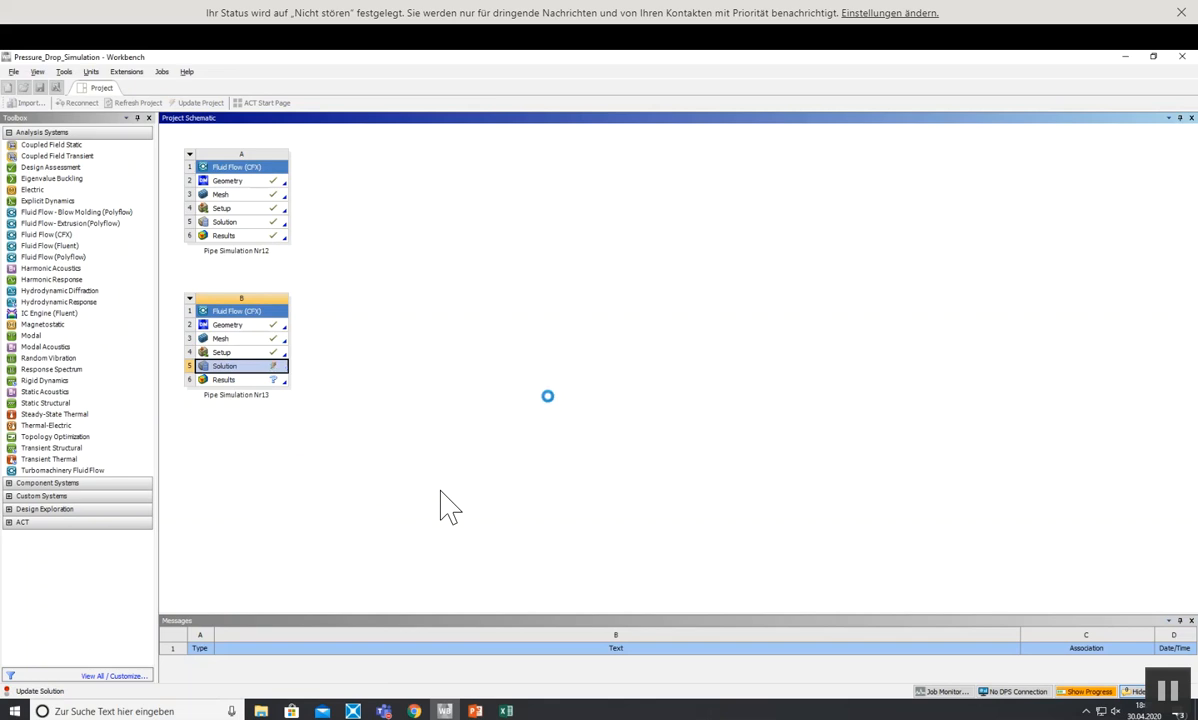
# - Check the CPU performance in the Windows Task-Manager and open the Ressourcenmonitor from there
pyautogui.hotkey('ctrl', 'alt', 'Delete')
pyautogui.click(565, 395)
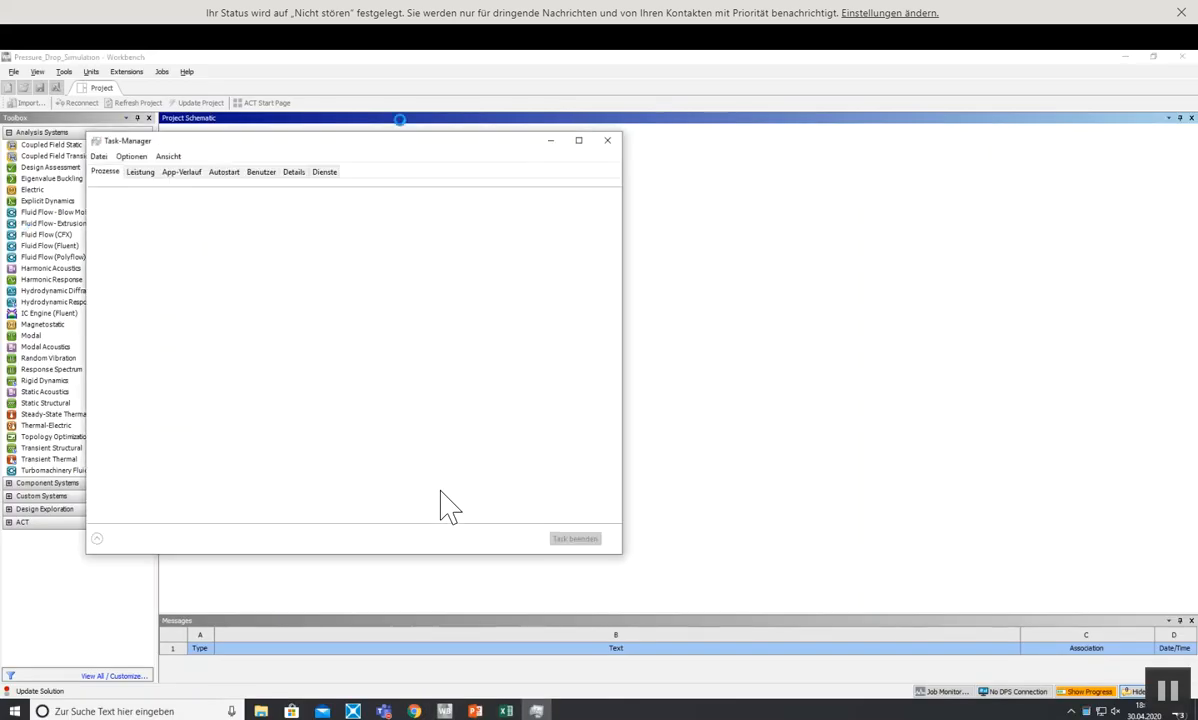
pyautogui.moveTo(300, 140); pyautogui.dragTo(731, 164)
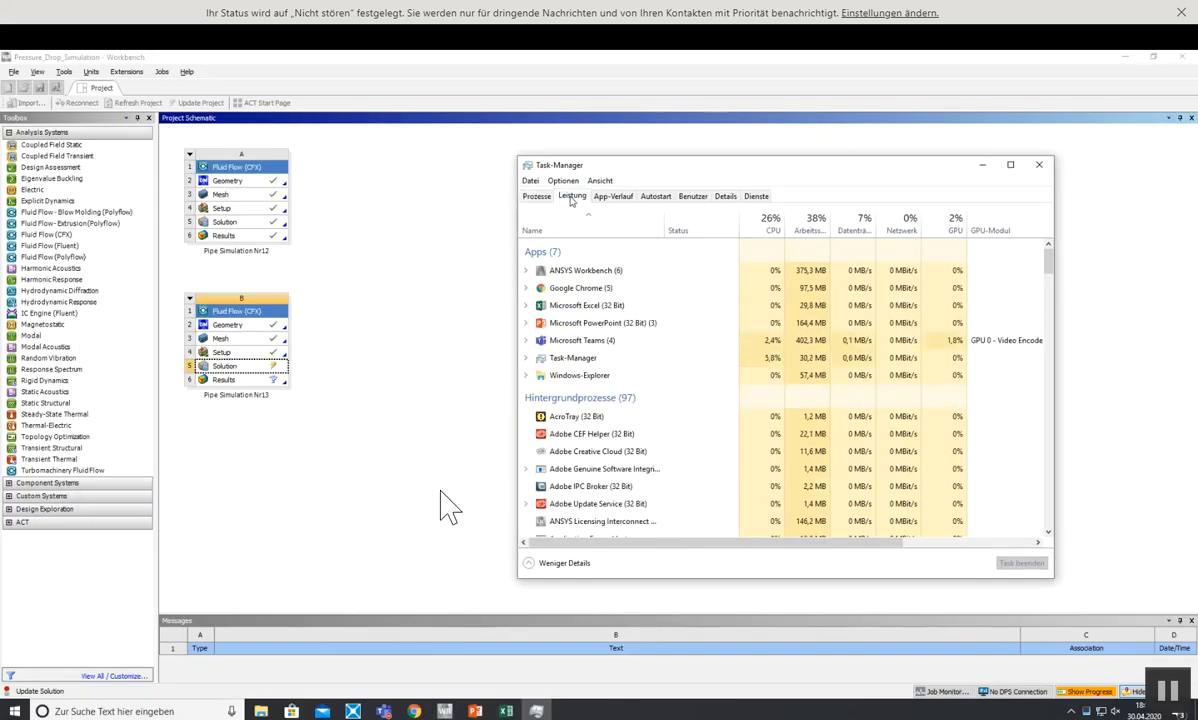
pyautogui.click(571, 197)
pyautogui.click(599, 228)
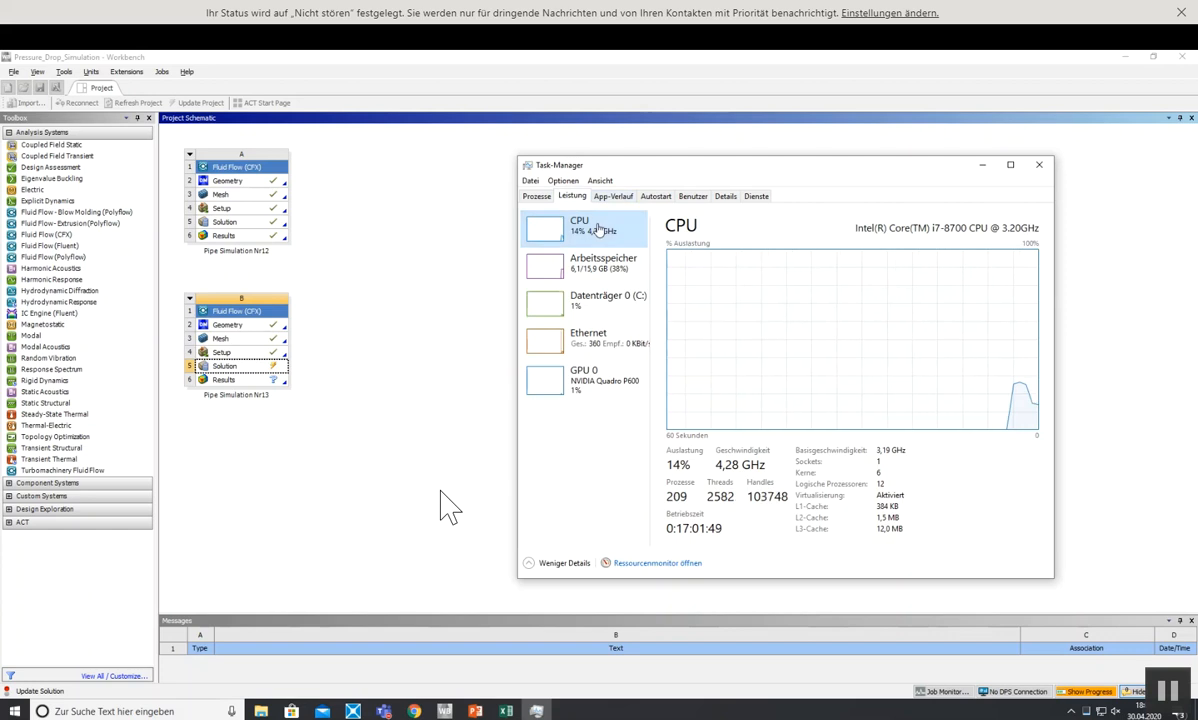
pyautogui.click(686, 565)
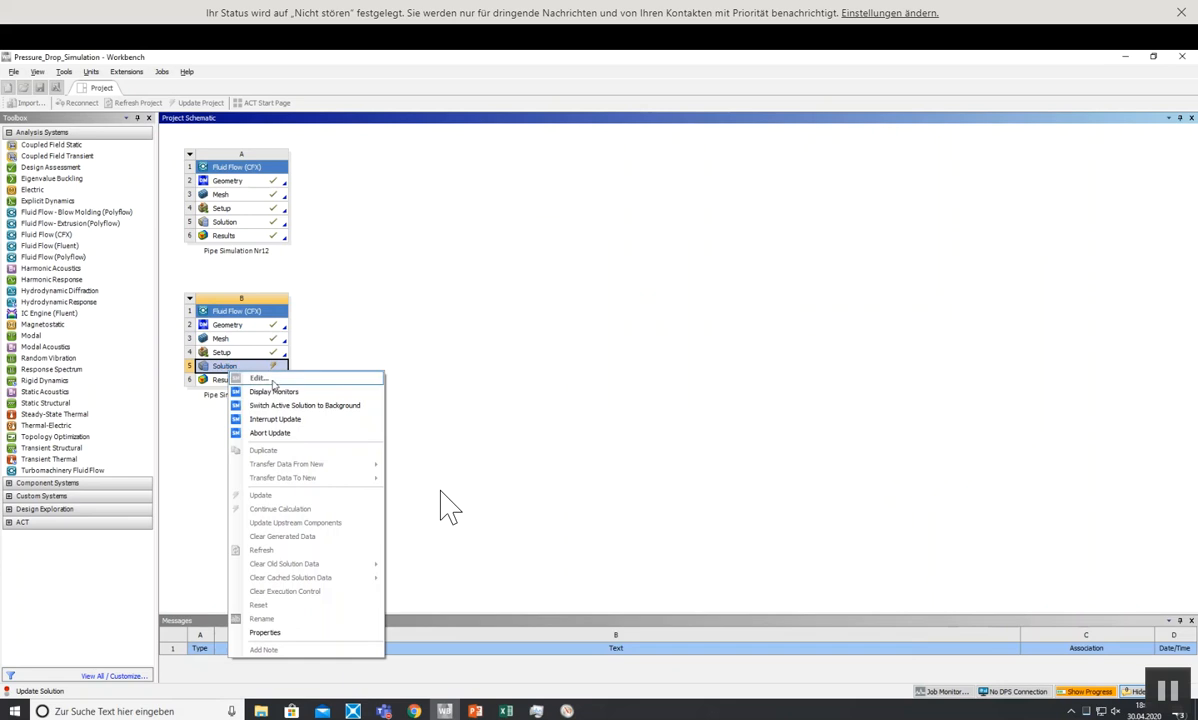
# - Display the monitors of the running Nr13 Solution in CFX-Solver Manager, and switch to the Ressourcenmonitor beside them
pyautogui.click(273, 391)
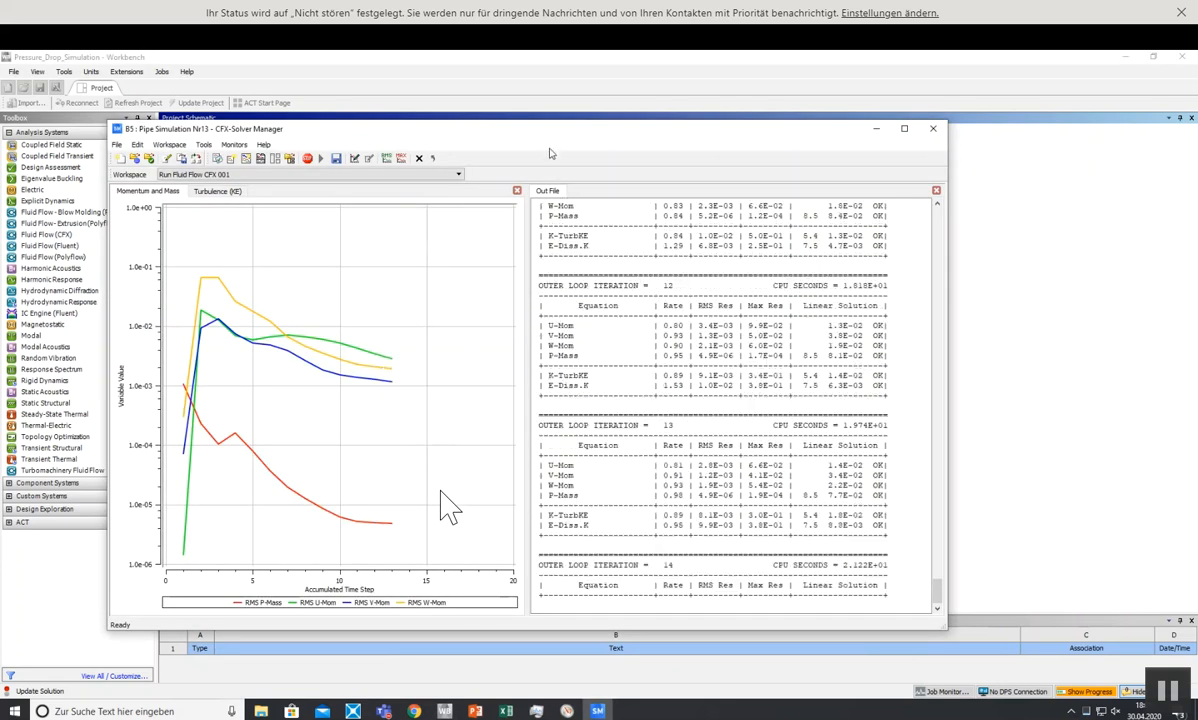
pyautogui.moveTo(547, 139); pyautogui.dragTo(486, 112)
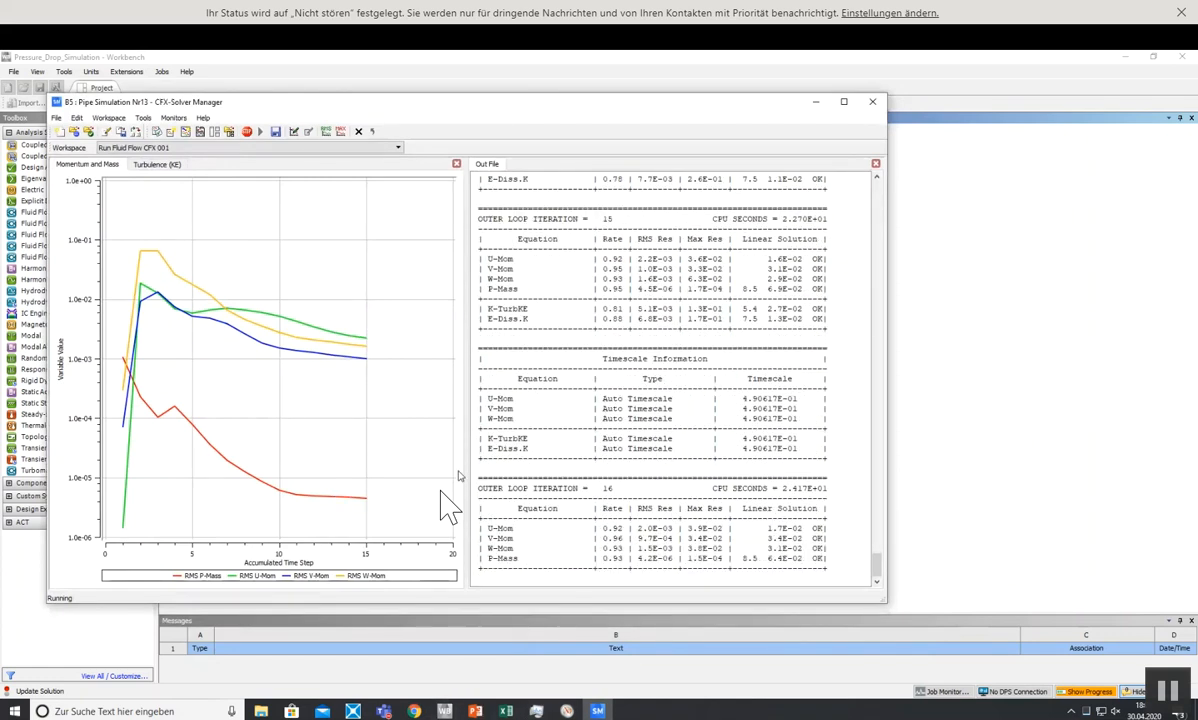
pyautogui.hotkey('alt', 'Tab')
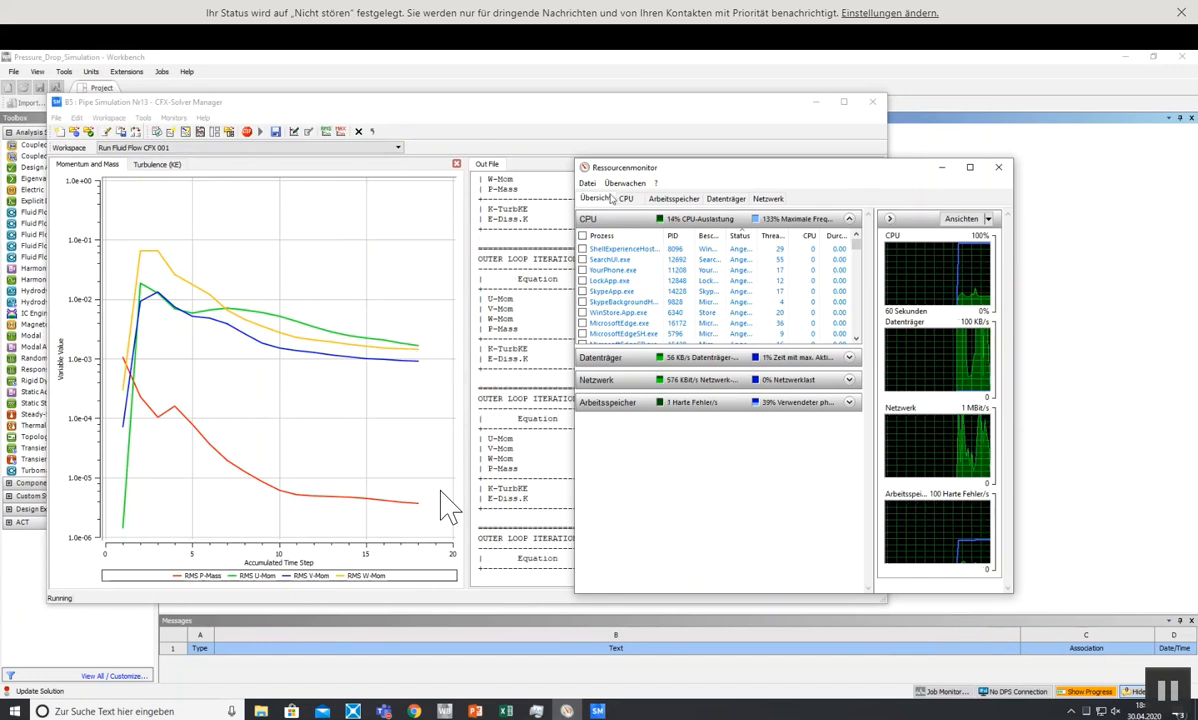
# - Examine the load graphs of the individual CPU cores in the Ressourcenmonitor while the solver runs
pyautogui.click(626, 199)
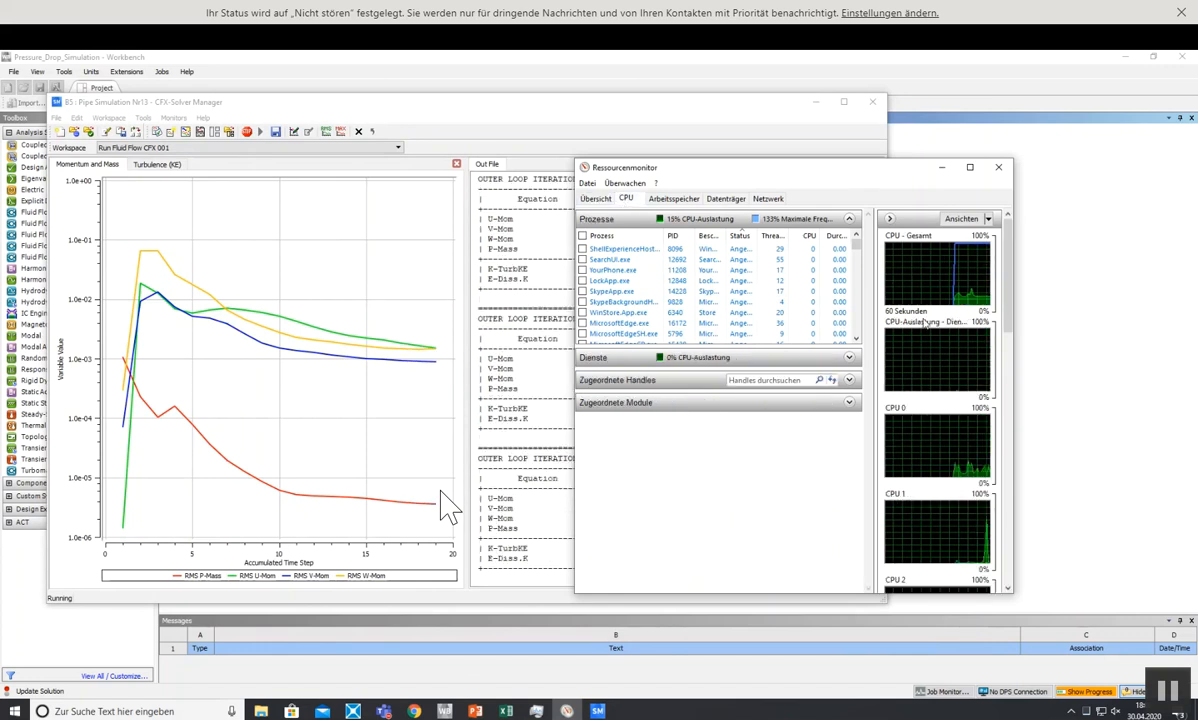
pyautogui.moveTo(1009, 277); pyautogui.dragTo(1017, 354)
pyautogui.scroll(-5, 924, 384)
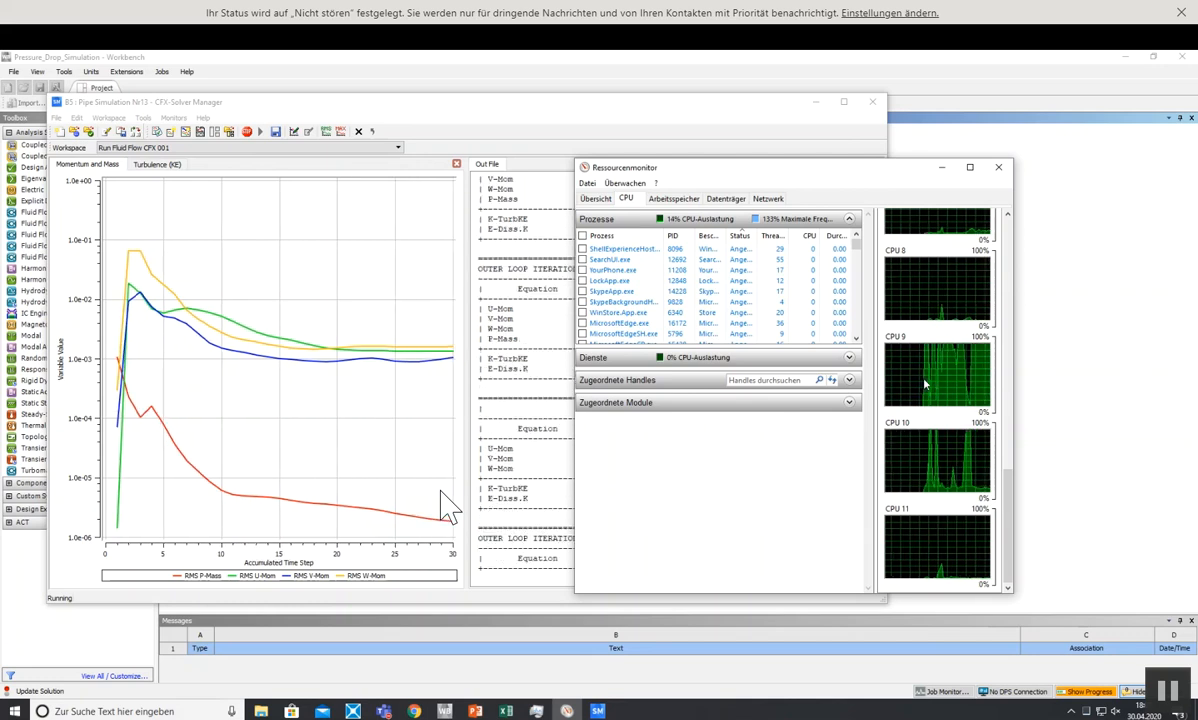
pyautogui.moveTo(799, 173); pyautogui.dragTo(869, 193)
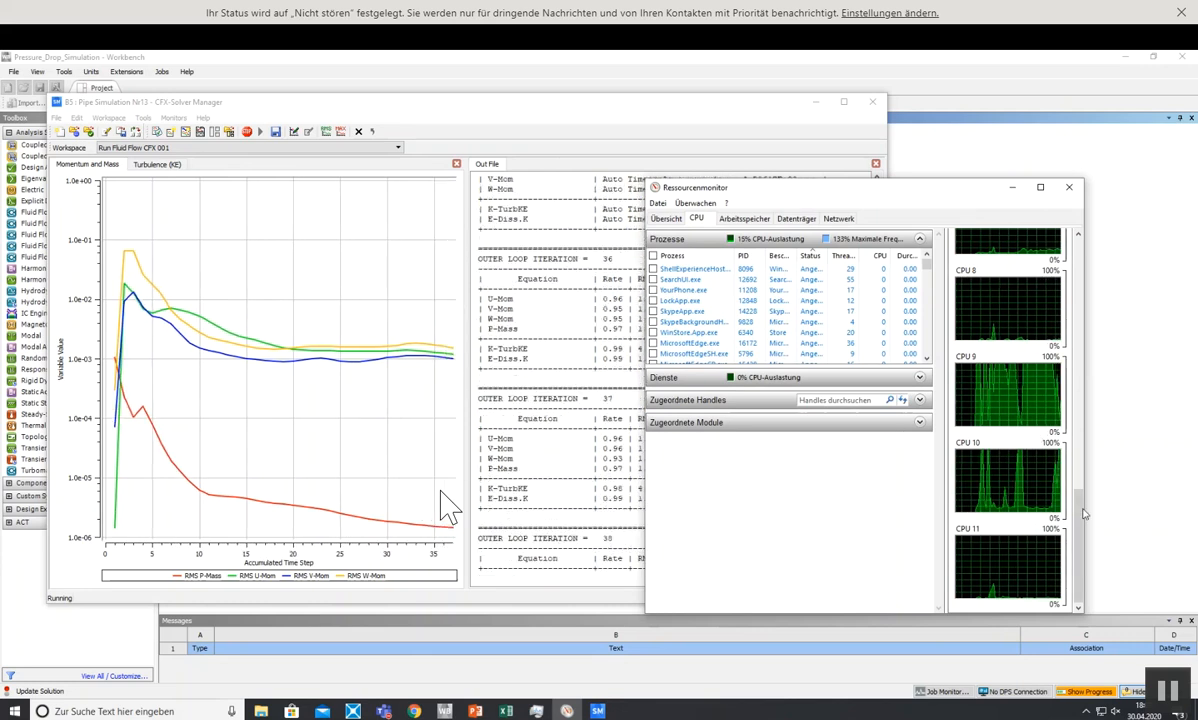
pyautogui.moveTo(1080, 500); pyautogui.dragTo(1078, 243)
pyautogui.scroll(-10, 1010, 450)
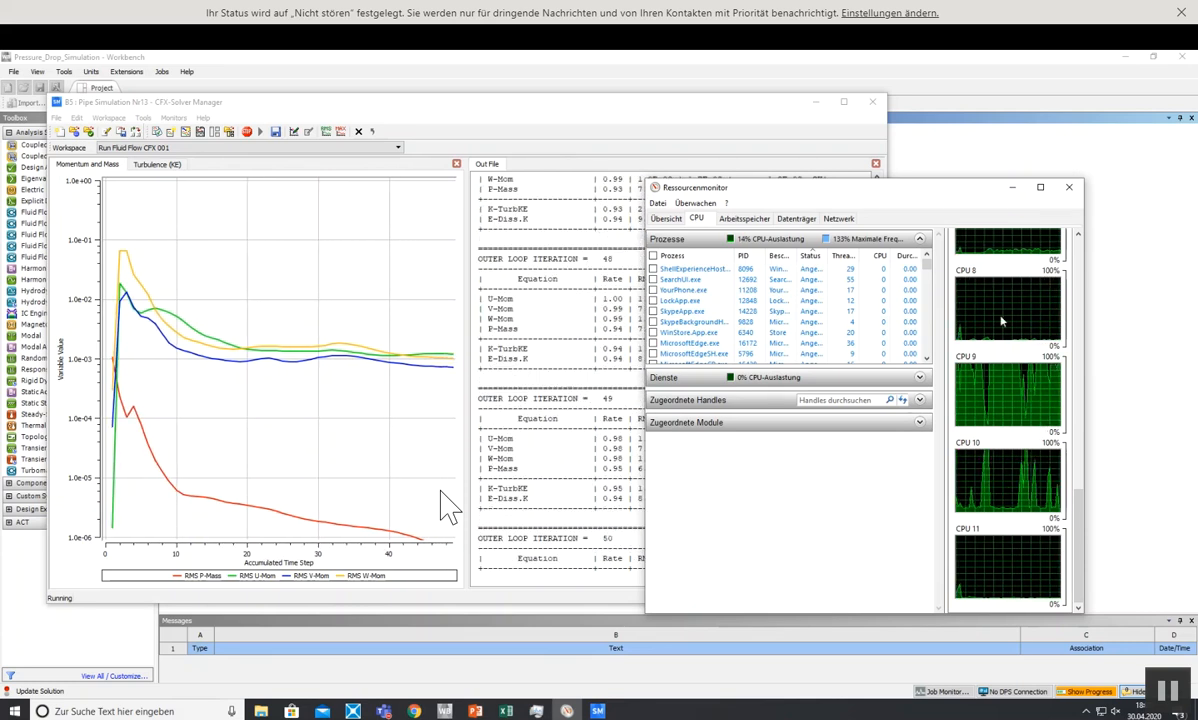
pyautogui.moveTo(877, 203); pyautogui.dragTo(752, 166)
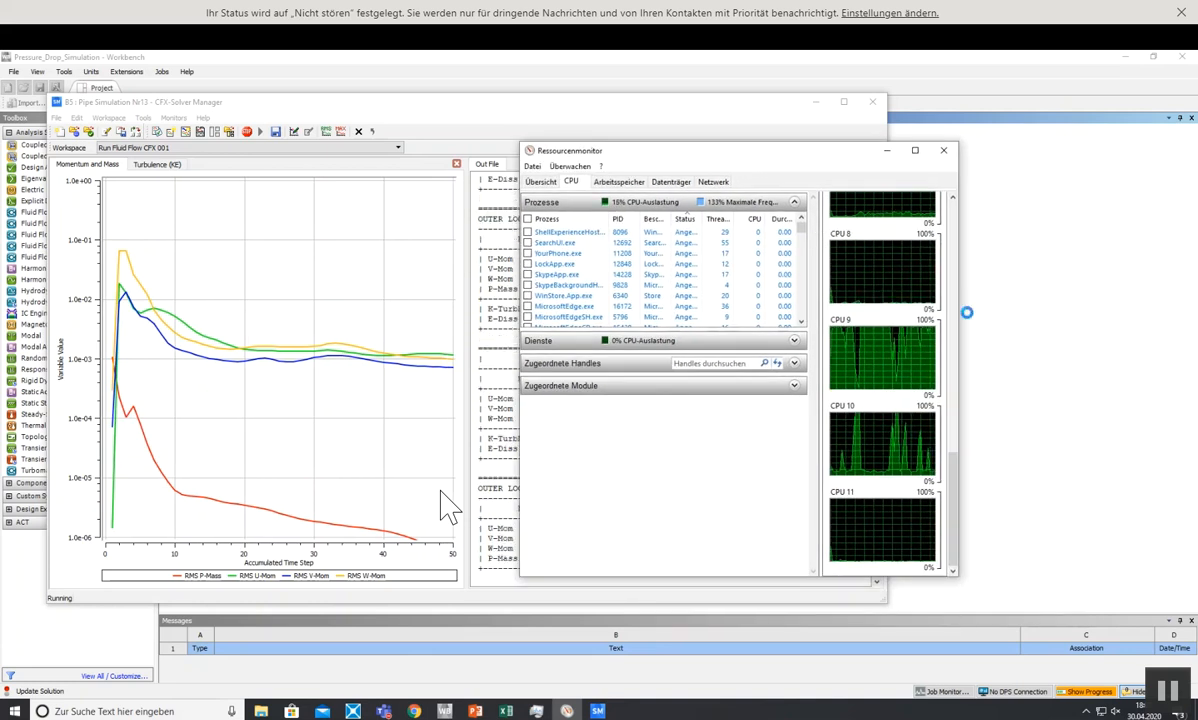
pyautogui.moveTo(958, 314); pyautogui.dragTo(1049, 314)
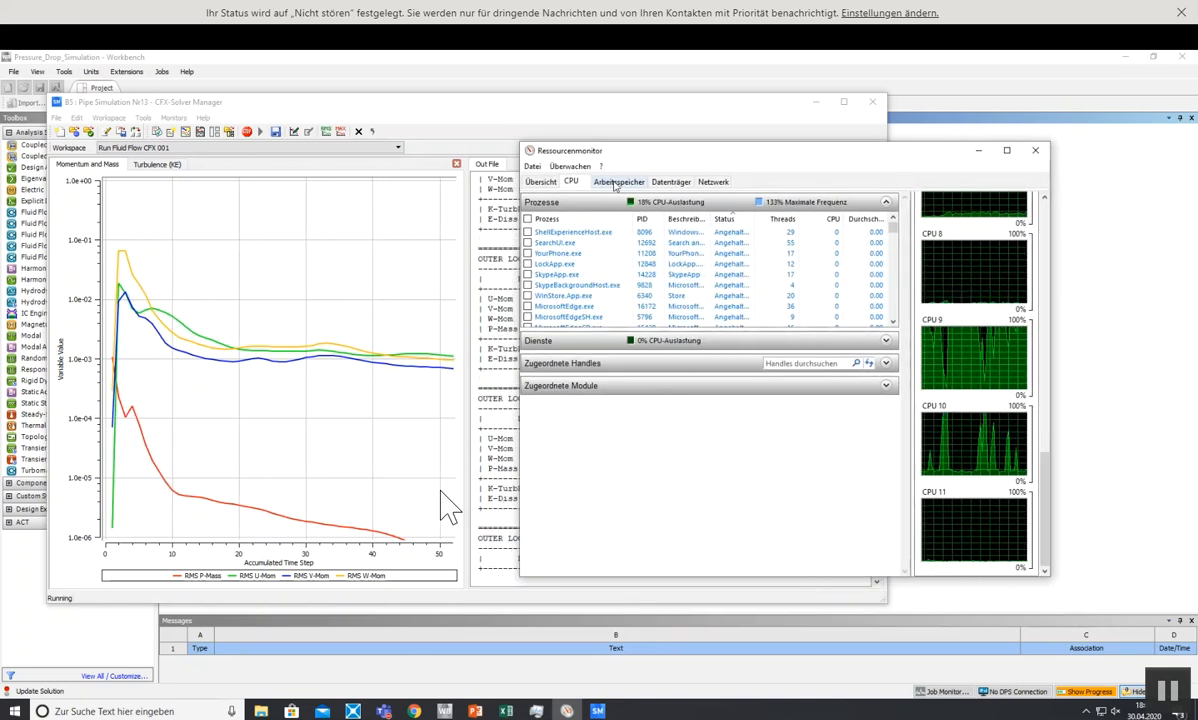
# - Look through the memory usage and the overall resource summary, and return to the load graphs of CPU 8 to 11
pyautogui.click(616, 183)
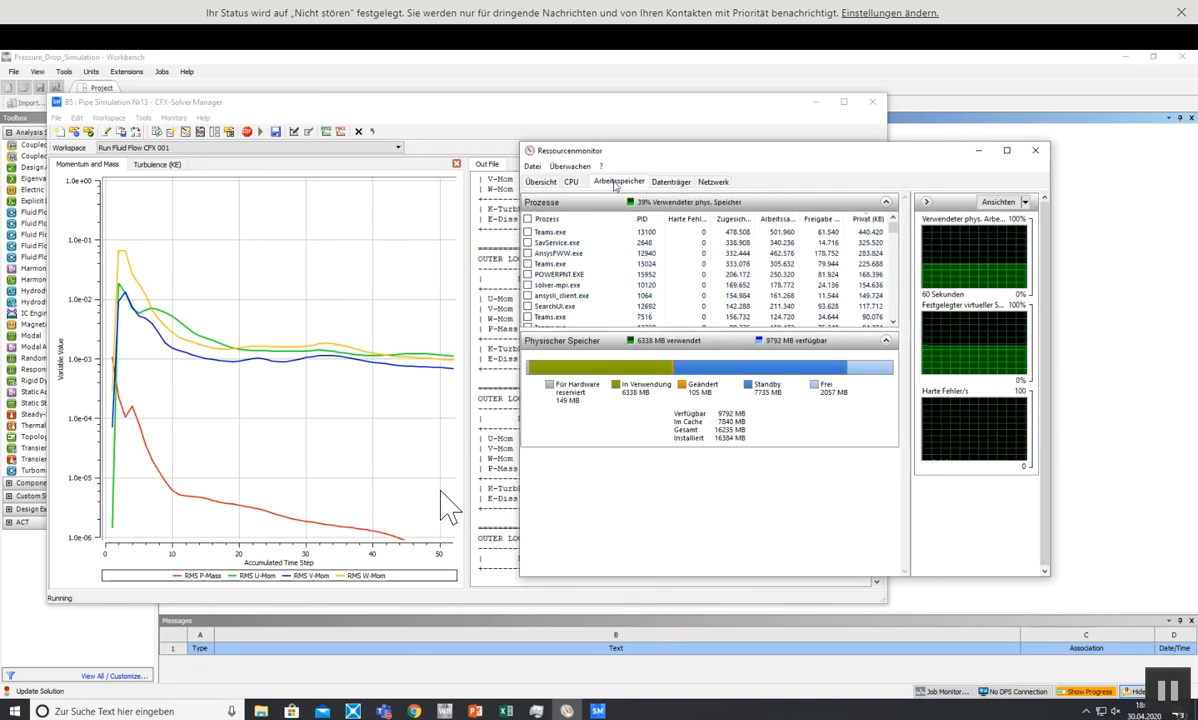
pyautogui.click(545, 184)
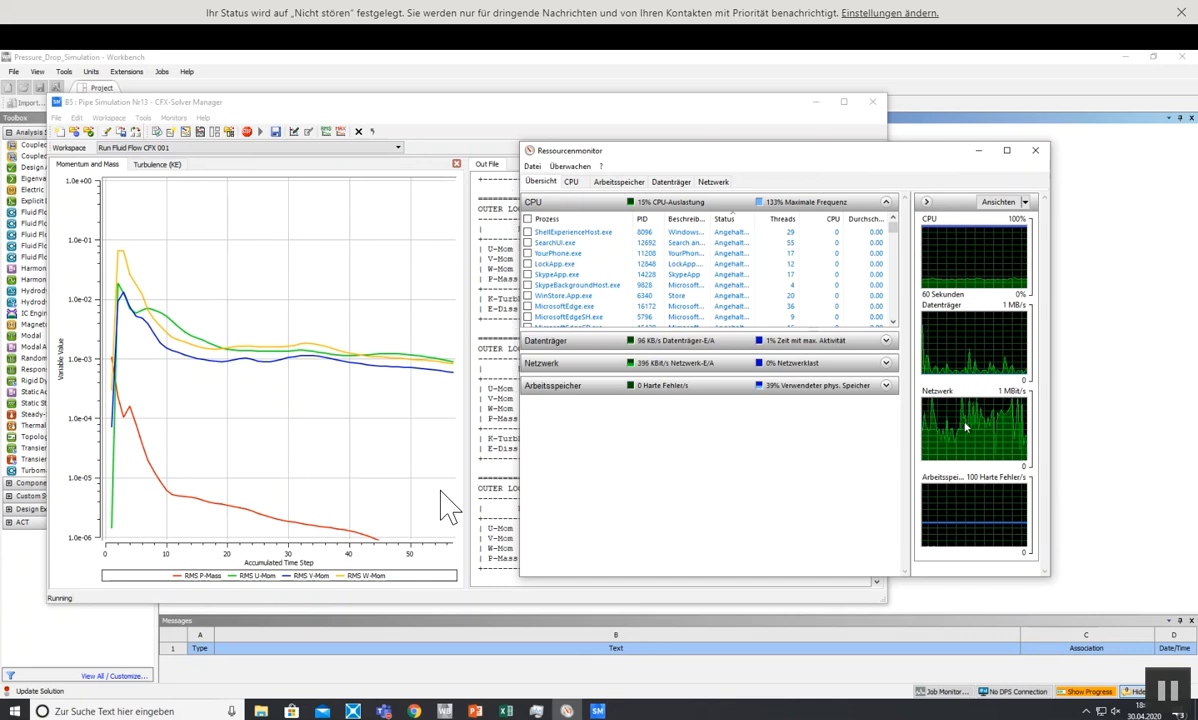
pyautogui.click(571, 181)
pyautogui.scroll(-5, 941, 343)
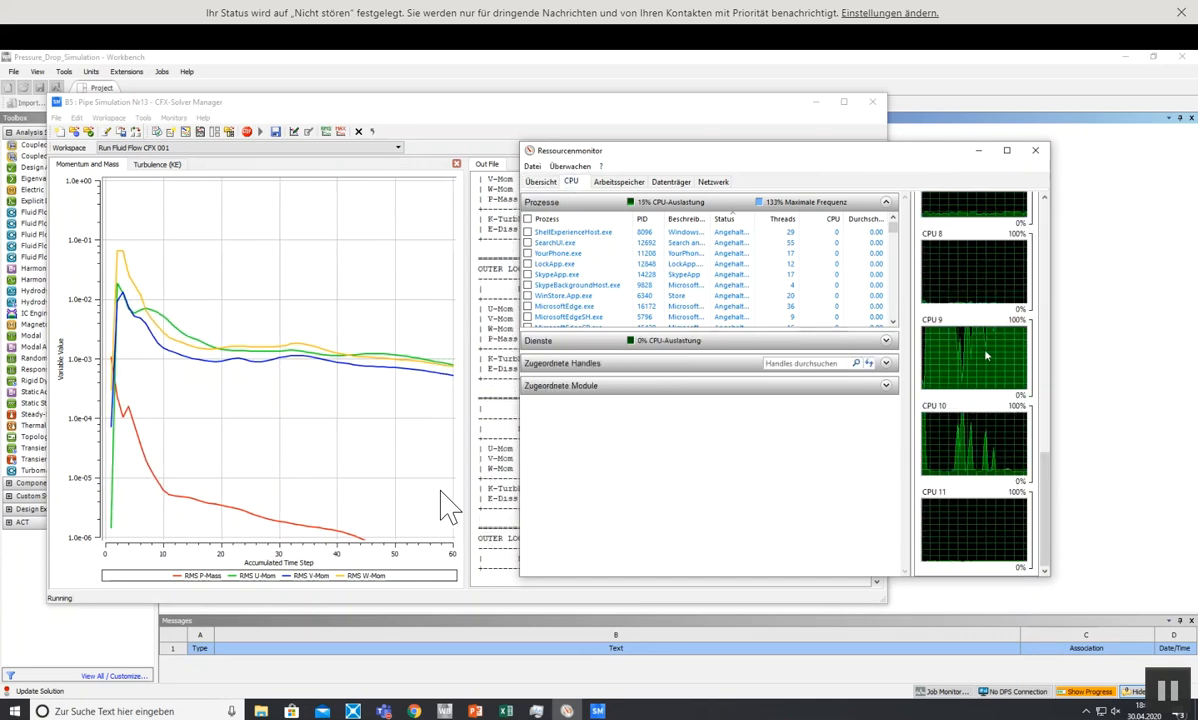
pyautogui.moveTo(1045, 473); pyautogui.dragTo(1044, 510)
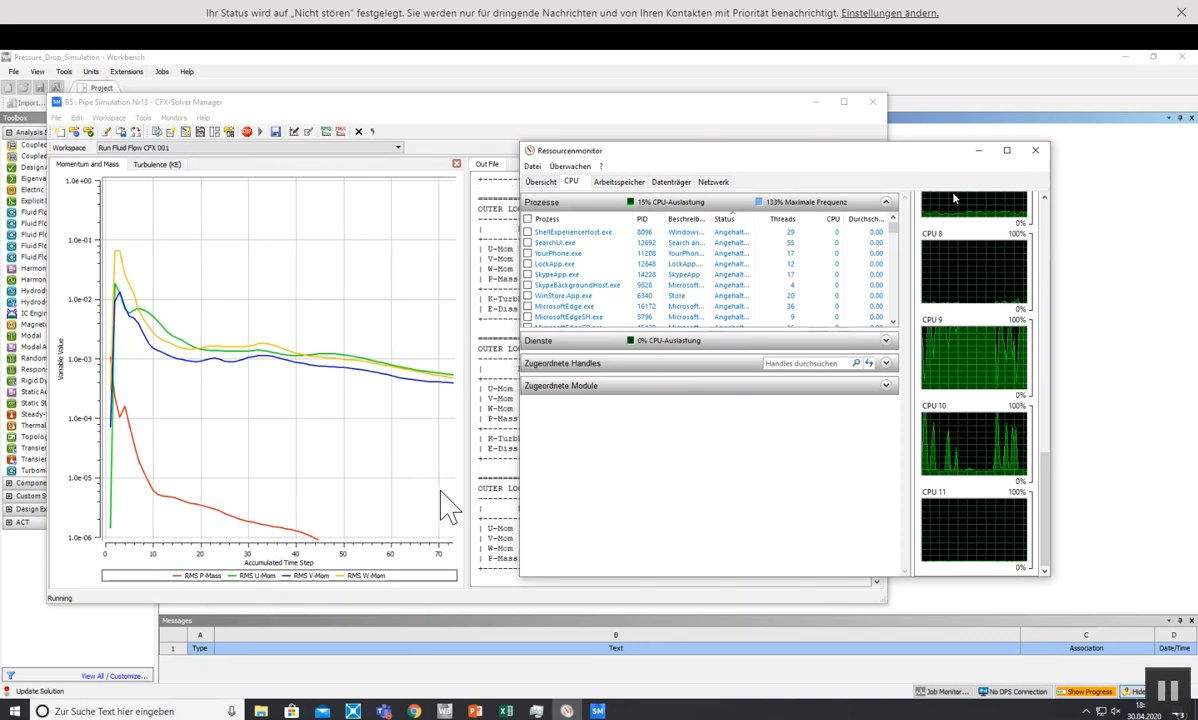
# - View the memory graphs in the Mittel, Klein and Groß sizes, and return to the CPU core graphs
pyautogui.click(612, 186)
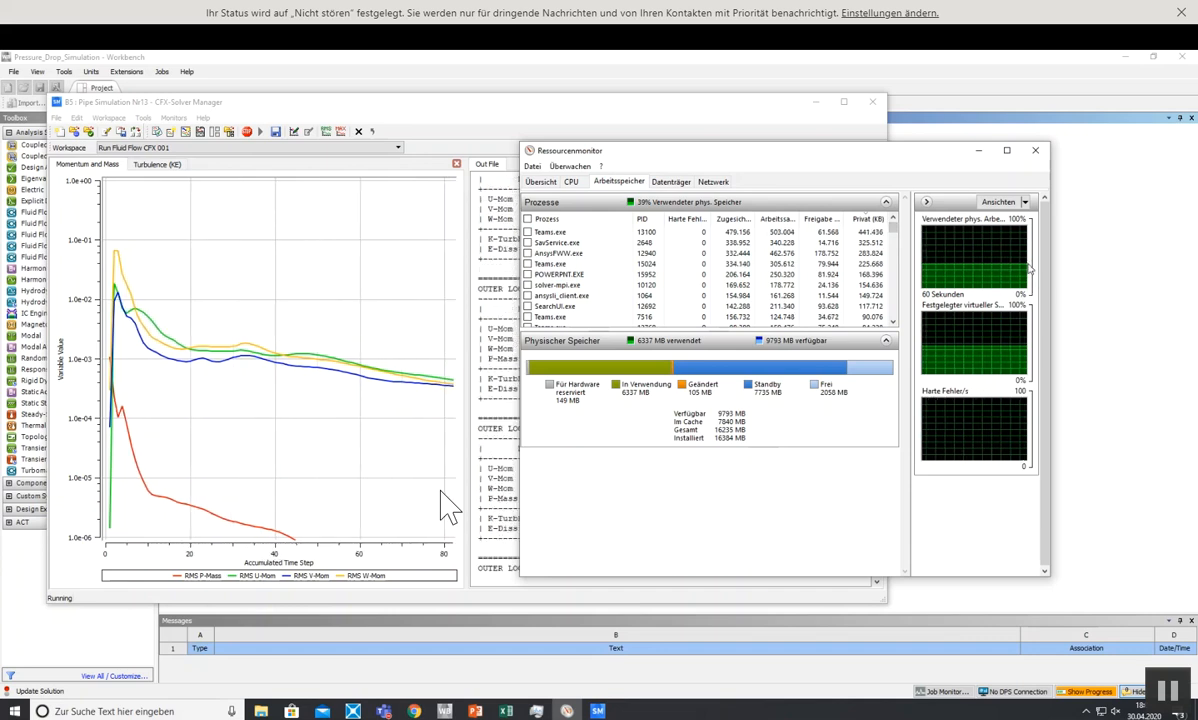
pyautogui.click(1025, 202)
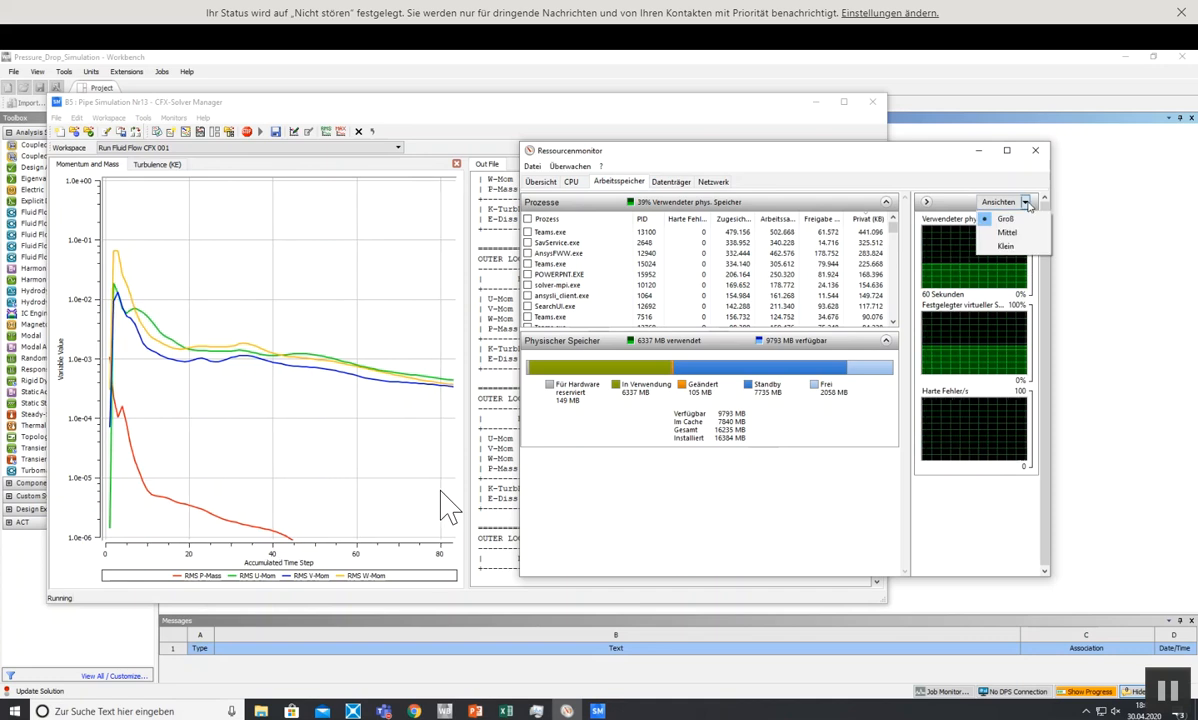
pyautogui.click(1007, 233)
pyautogui.click(1025, 202)
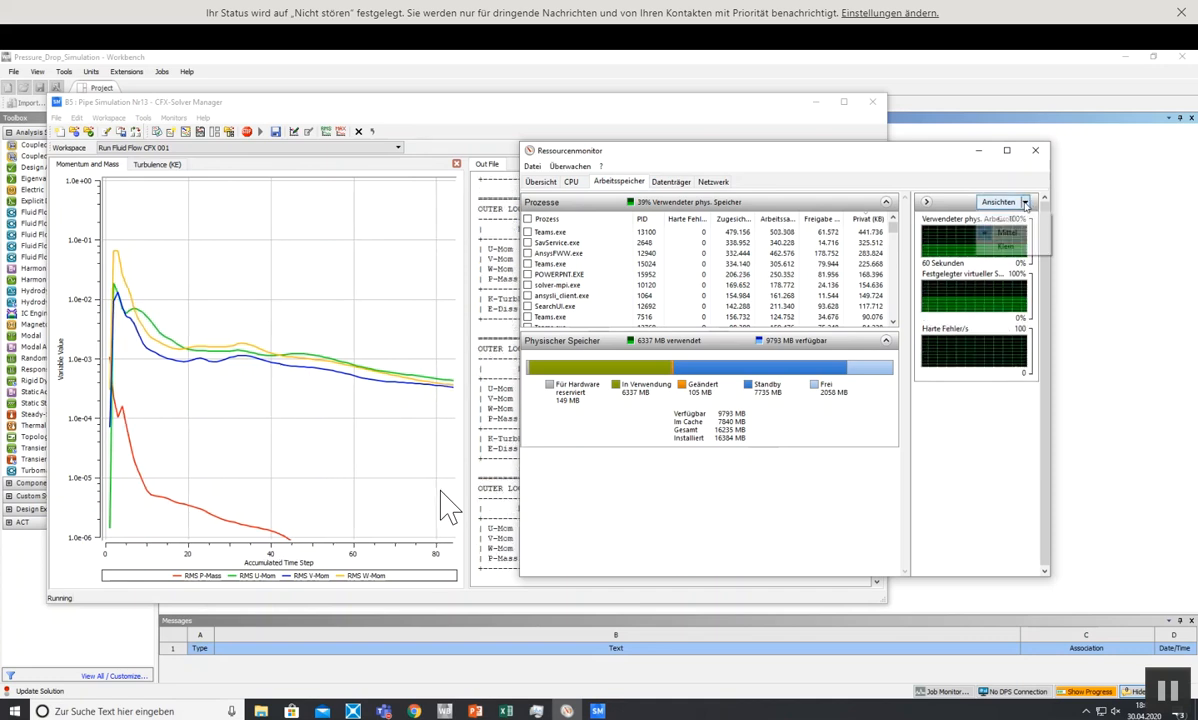
pyautogui.click(1006, 247)
pyautogui.click(1025, 202)
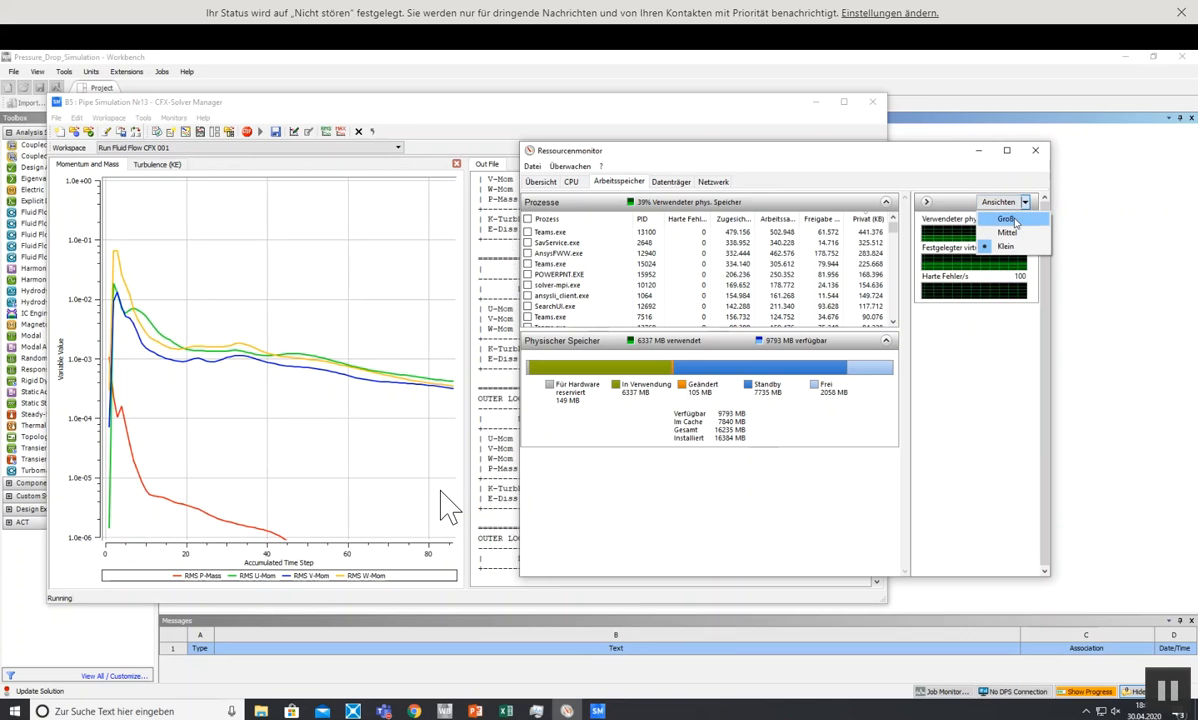
pyautogui.click(1006, 219)
pyautogui.click(573, 182)
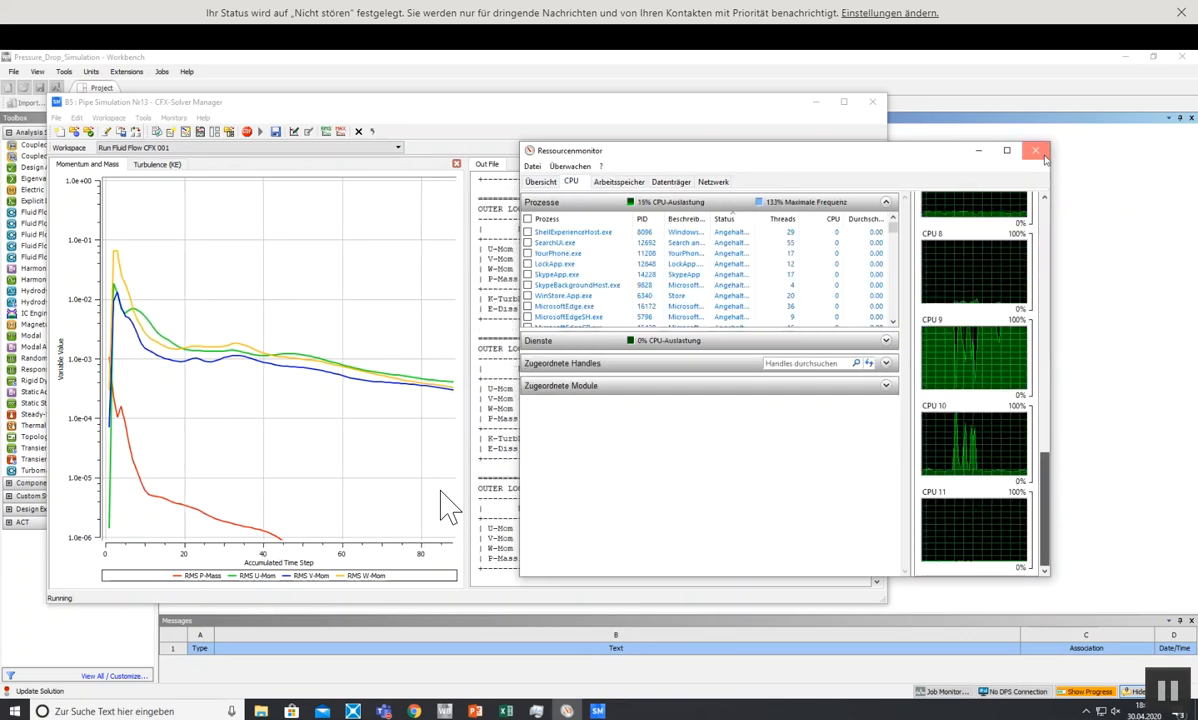
# - Close the Ressourcenmonitor, acknowledge the finished solver run, and close CFX-Solver Manager
pyautogui.hotkey('alt', 'F4')
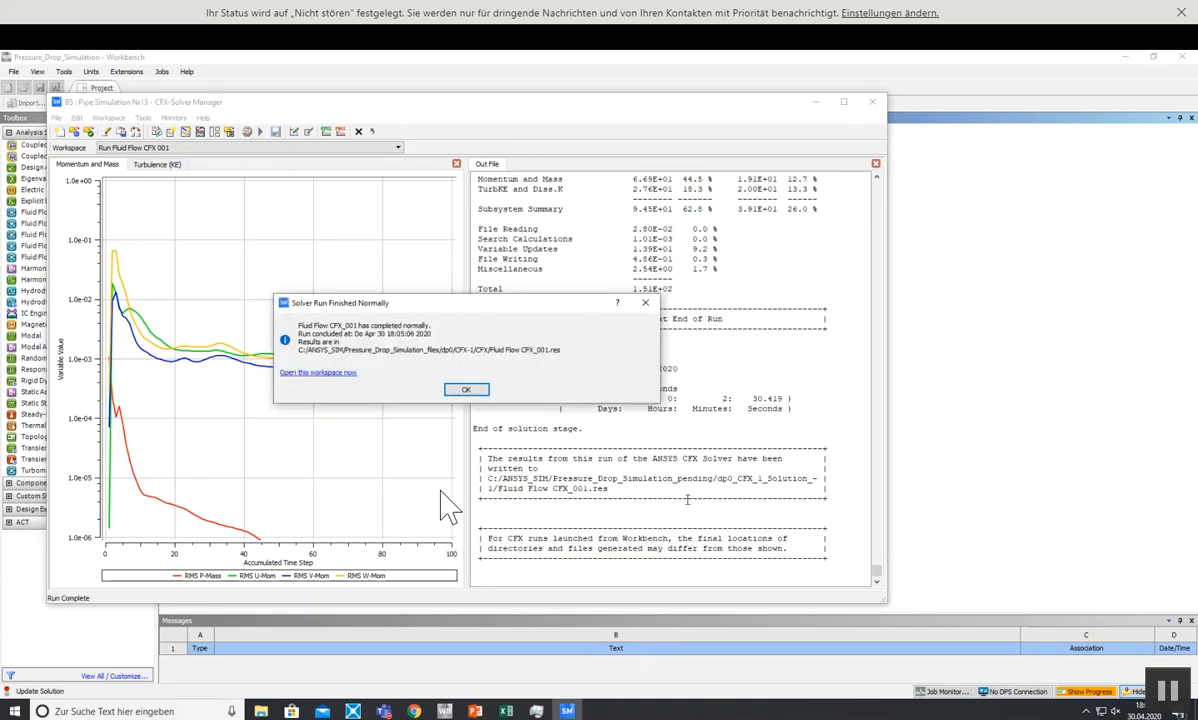
pyautogui.click(466, 389)
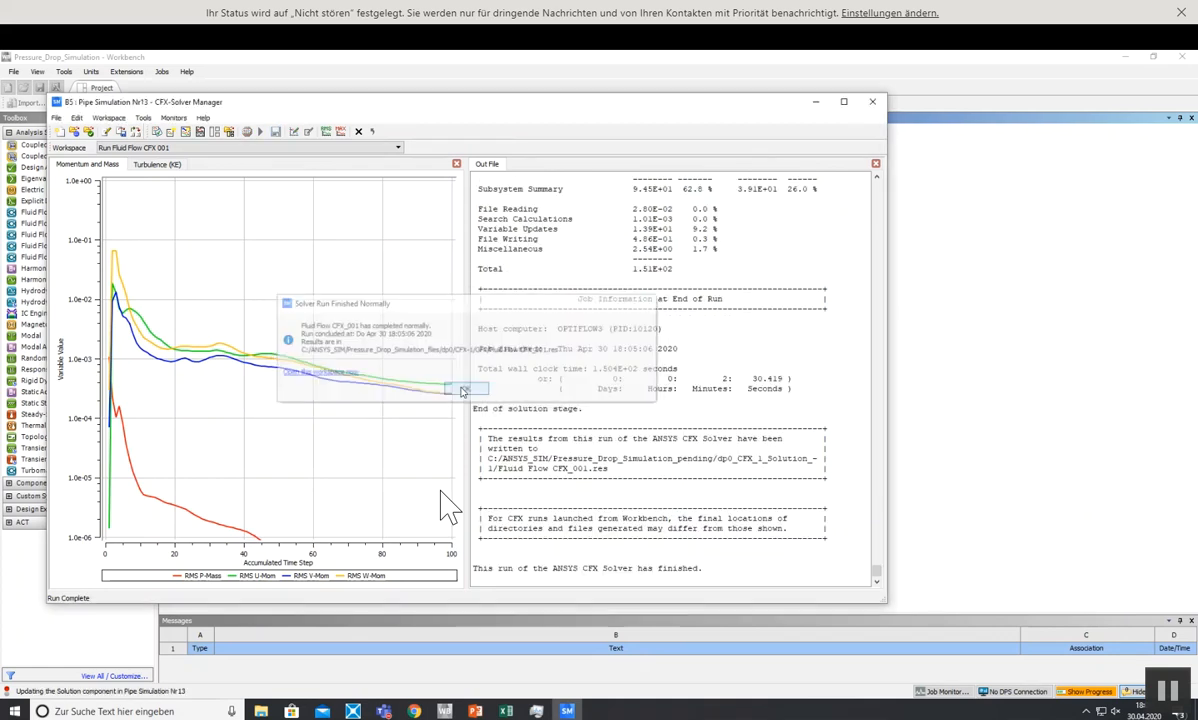
pyautogui.click(872, 103)
# - Open the Results of Pipe Simulation Nr13 in CFD-Post and view the velocity streamlines through the pipe junction from the side
pyautogui.rightClick(258, 381)
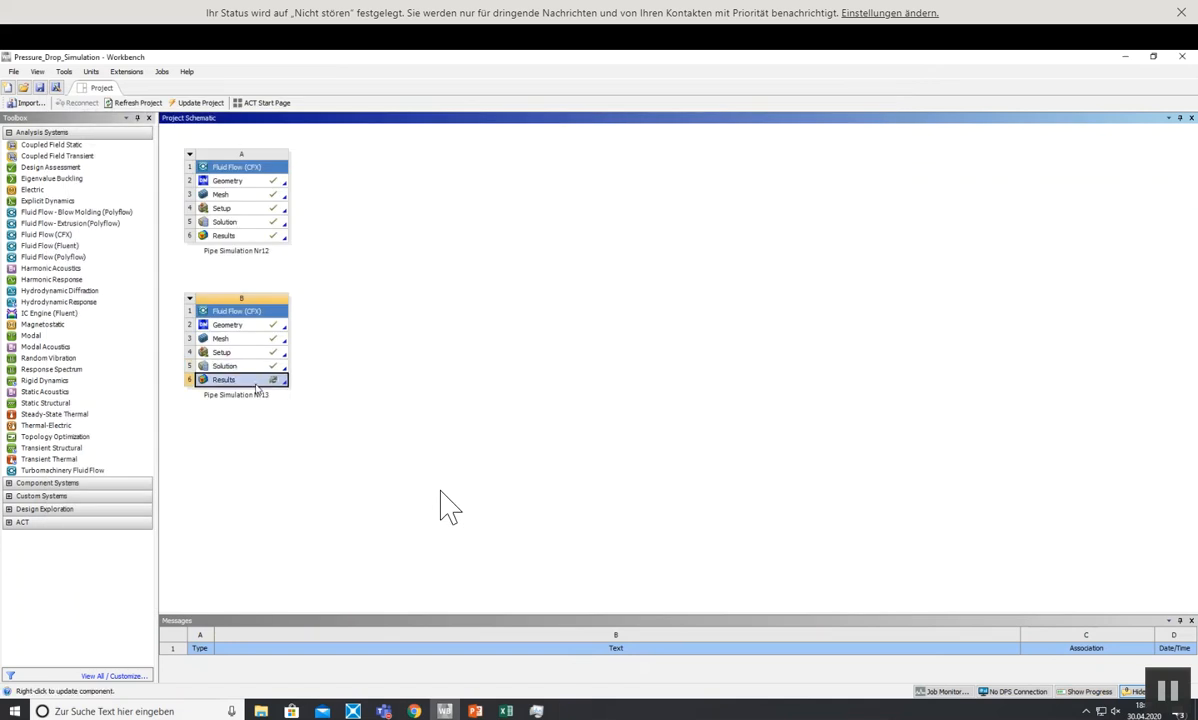
pyautogui.click(290, 393)
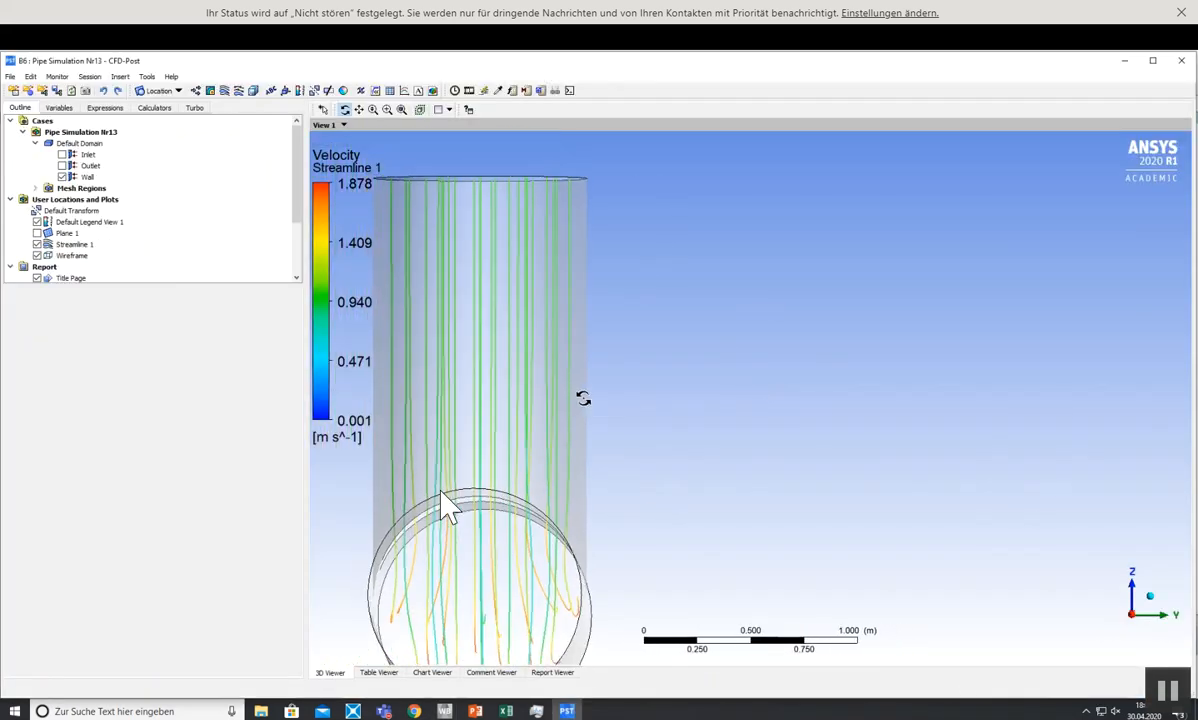
pyautogui.moveTo(648, 433); pyautogui.dragTo(346, 457)
pyautogui.scroll(-5, 568, 390)
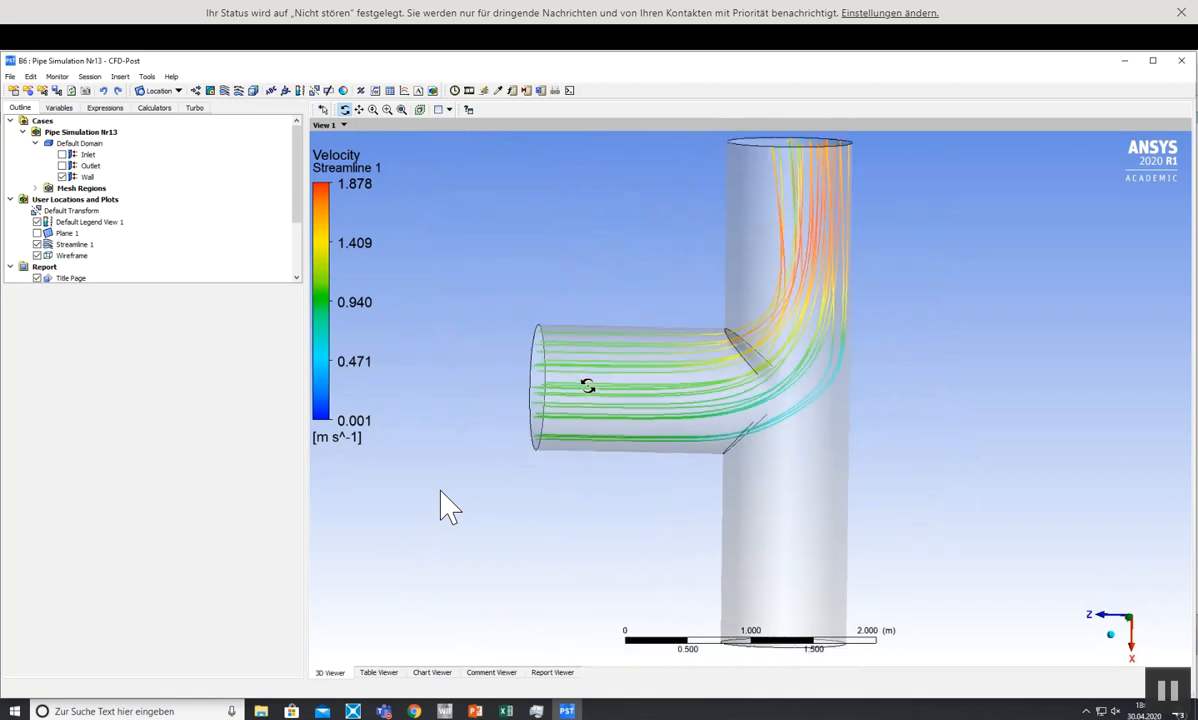
pyautogui.click(361, 110)
pyautogui.moveTo(790, 355); pyautogui.dragTo(578, 367)
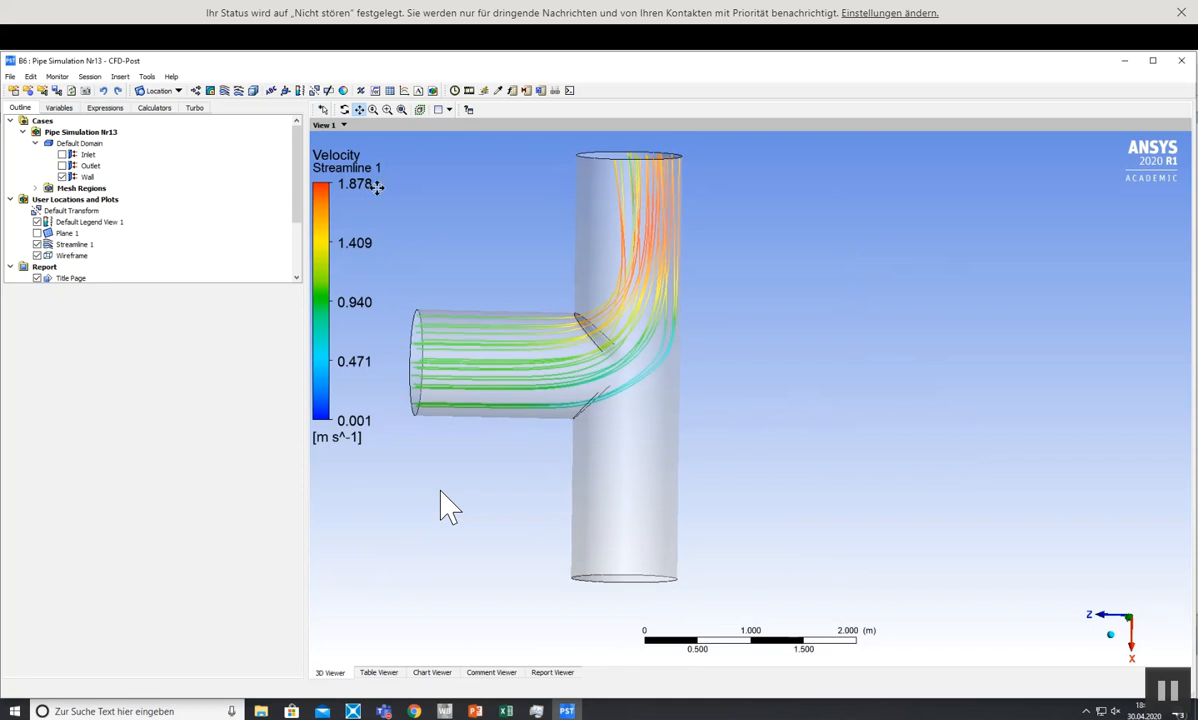
pyautogui.moveTo(627, 313); pyautogui.dragTo(623, 313)
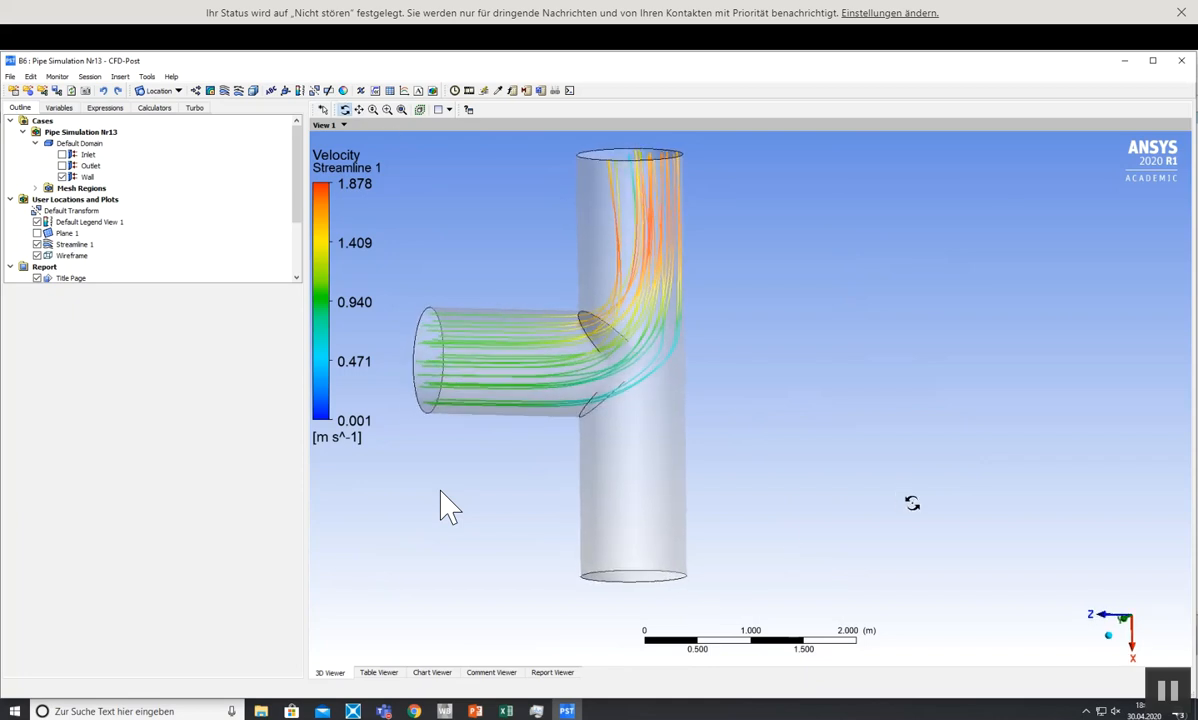
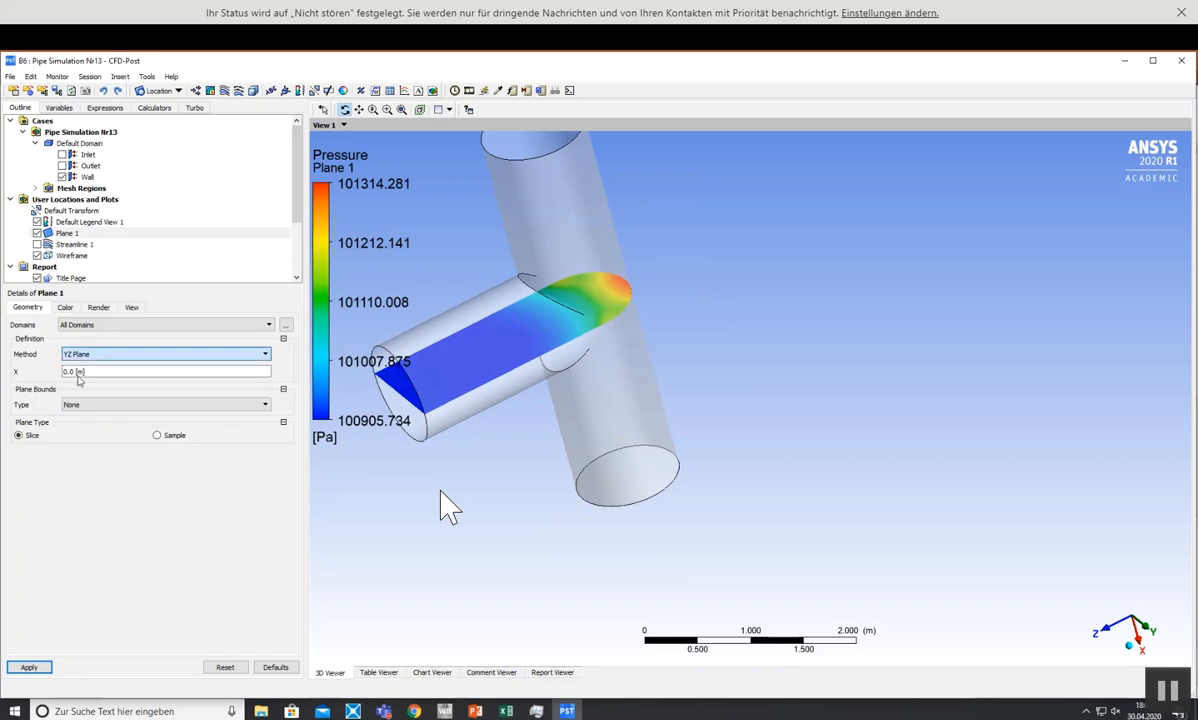
# - Display the pressure on Plane 1 as a ZX Plane at Y 0.0 m and view the slice from the side
pyautogui.click(30, 666)
pyautogui.moveTo(604, 337); pyautogui.dragTo(553, 340)
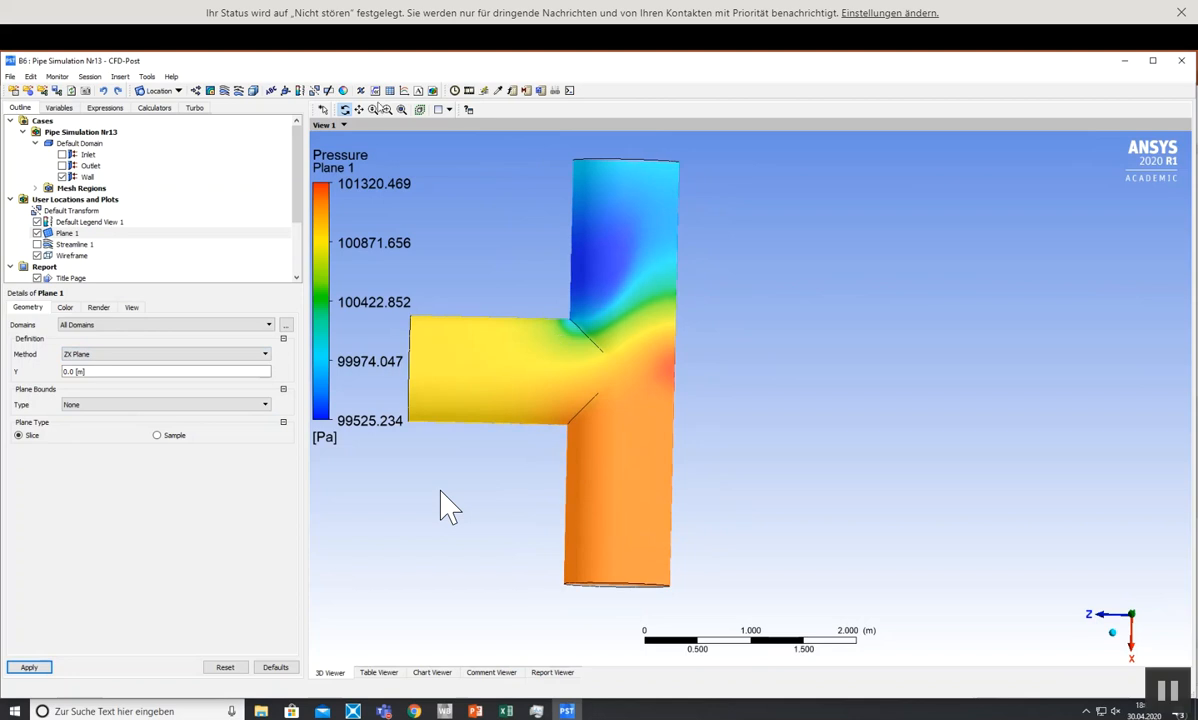
pyautogui.click(358, 109)
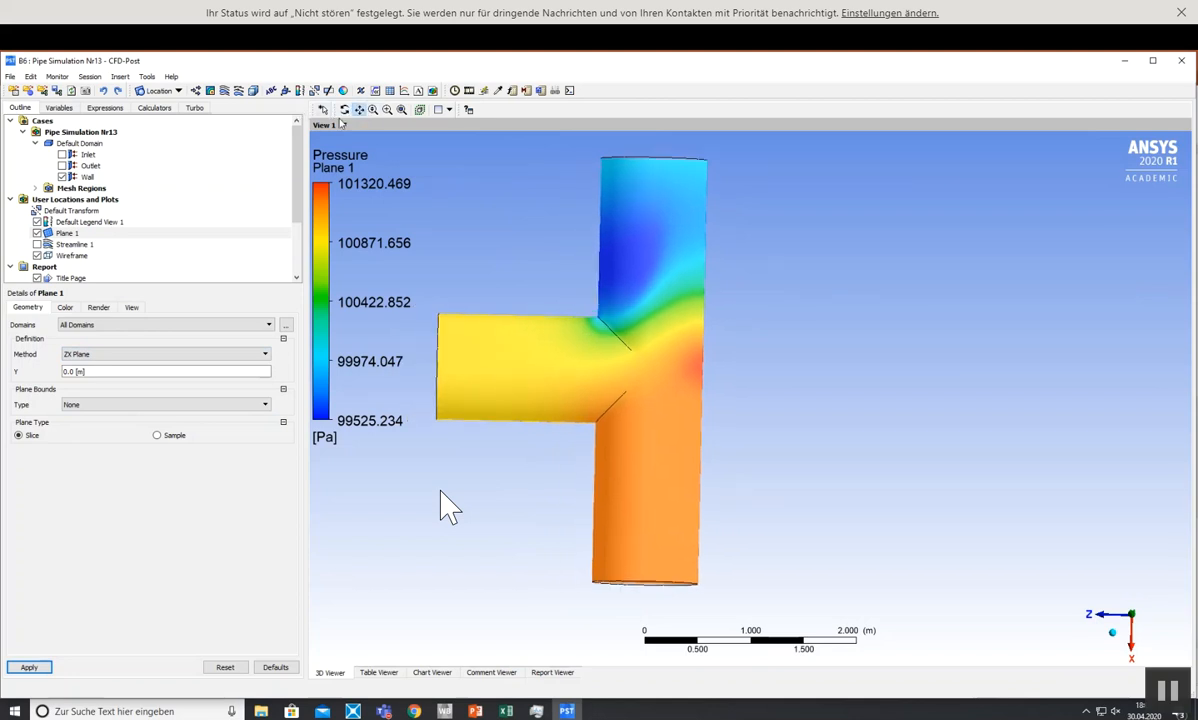
# - Probe the pressure on Plane 1 near the open end of the side branch and copy the value
pyautogui.click(496, 91)
pyautogui.click(468, 348)
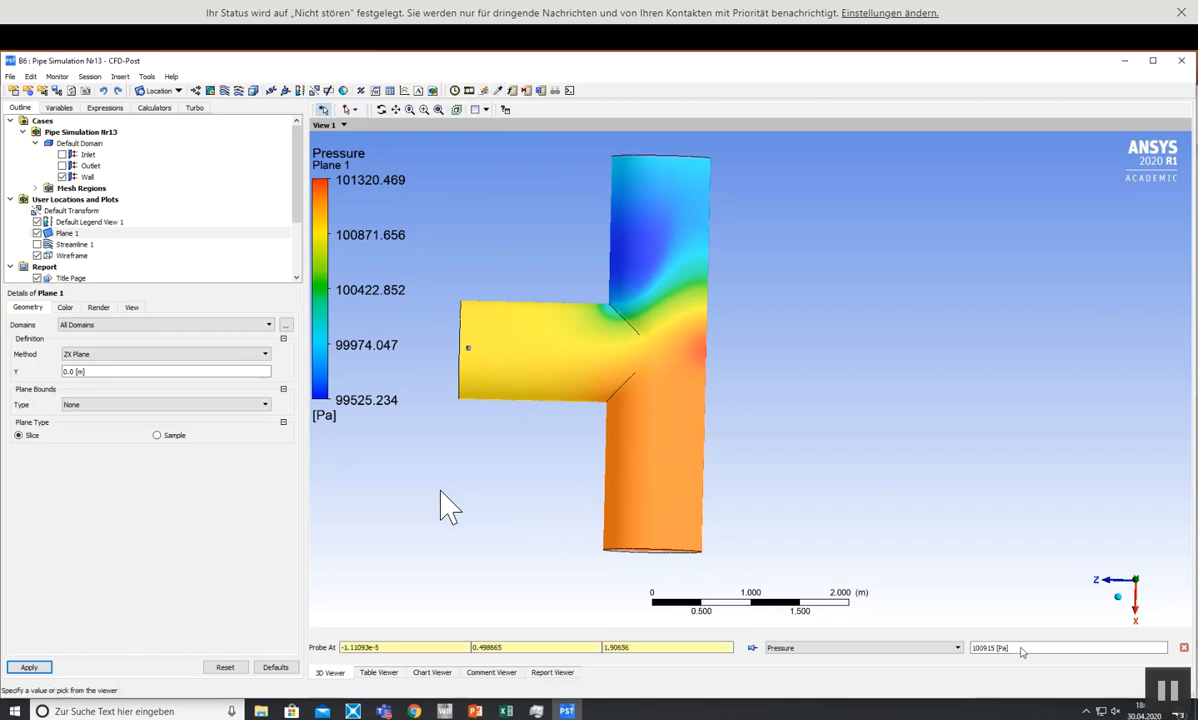
pyautogui.moveTo(997, 648); pyautogui.dragTo(958, 662)
pyautogui.rightClick(988, 650)
pyautogui.click(941, 616)
# - Switch to Pressure_Drop.xlsx in Excel and paste the copied pressure value 100915 into cell L7
pyautogui.hotkey('alt', 'Tab')
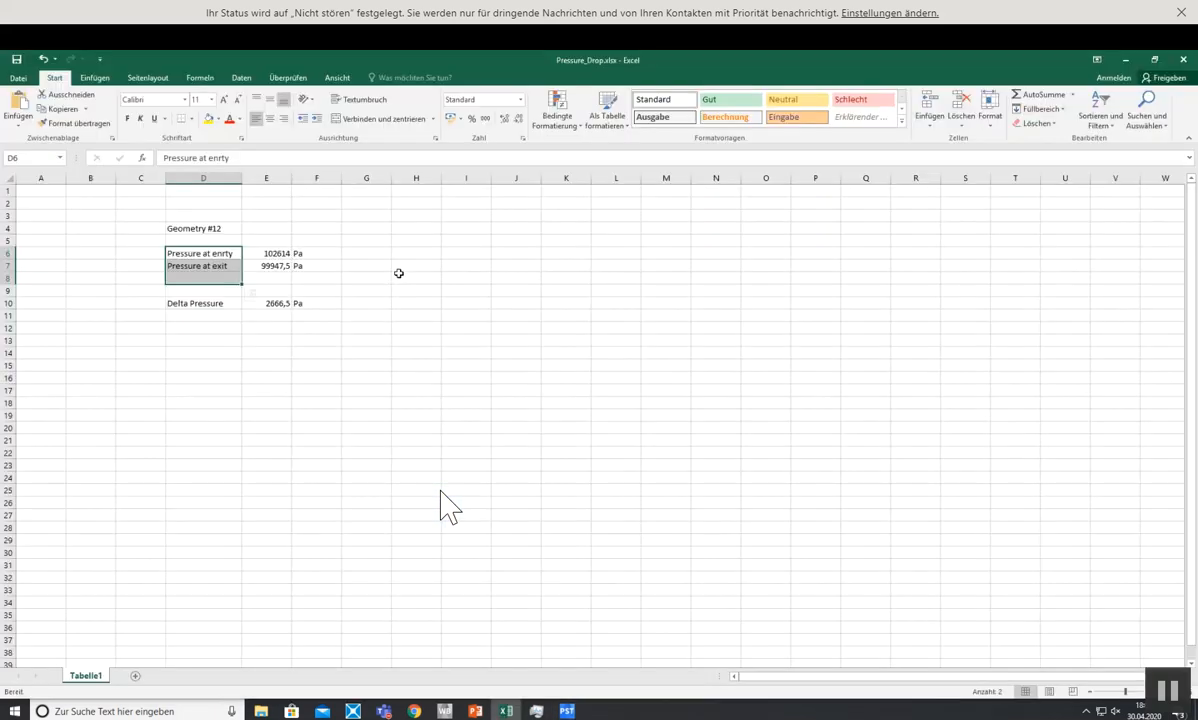
pyautogui.click(592, 267)
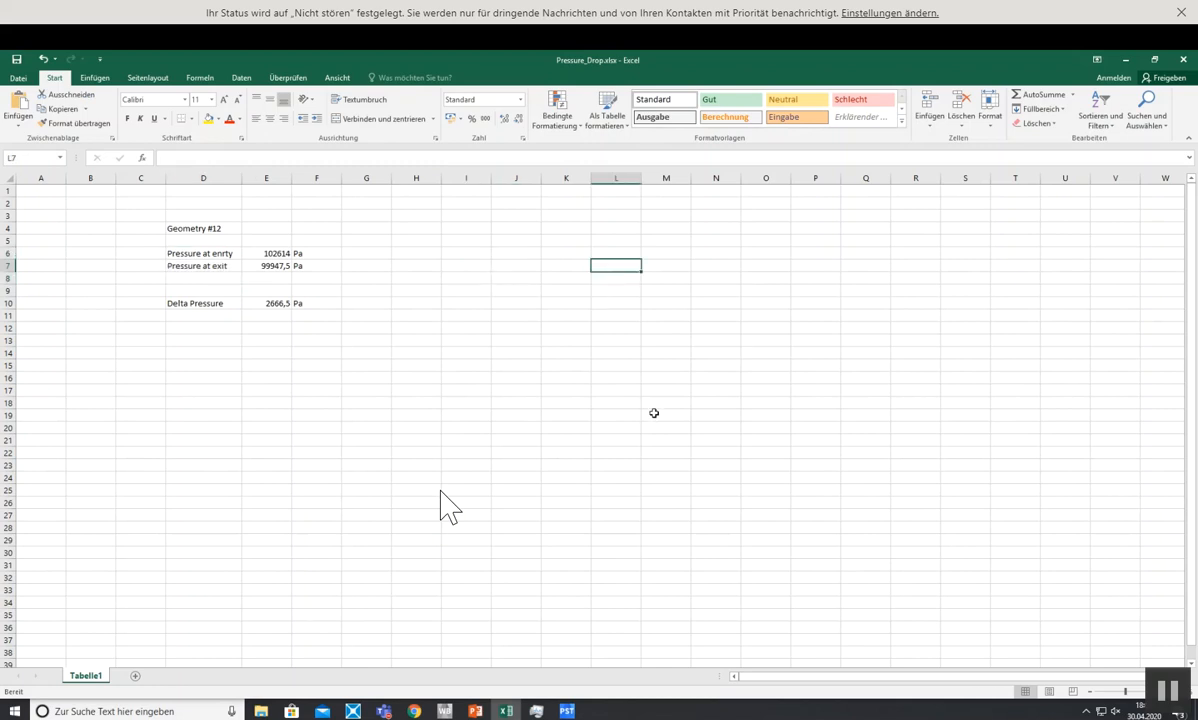
pyautogui.hotkey('ctrl', 'v')
# - Copy the Geometry #12 pressure block in D4:F10 and paste it at H4 and at L4
pyautogui.moveTo(205, 227); pyautogui.dragTo(298, 306)
pyautogui.hotkey('ctrl', 'c')
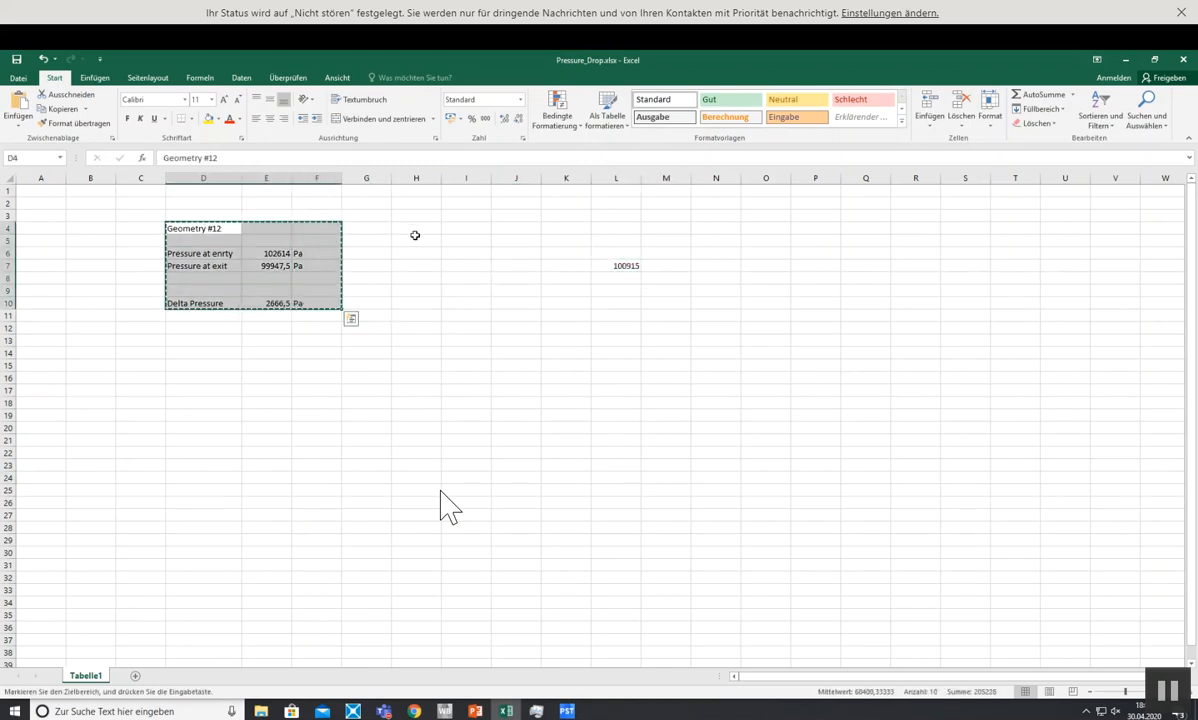
pyautogui.click(406, 228)
pyautogui.hotkey('ctrl', 'v')
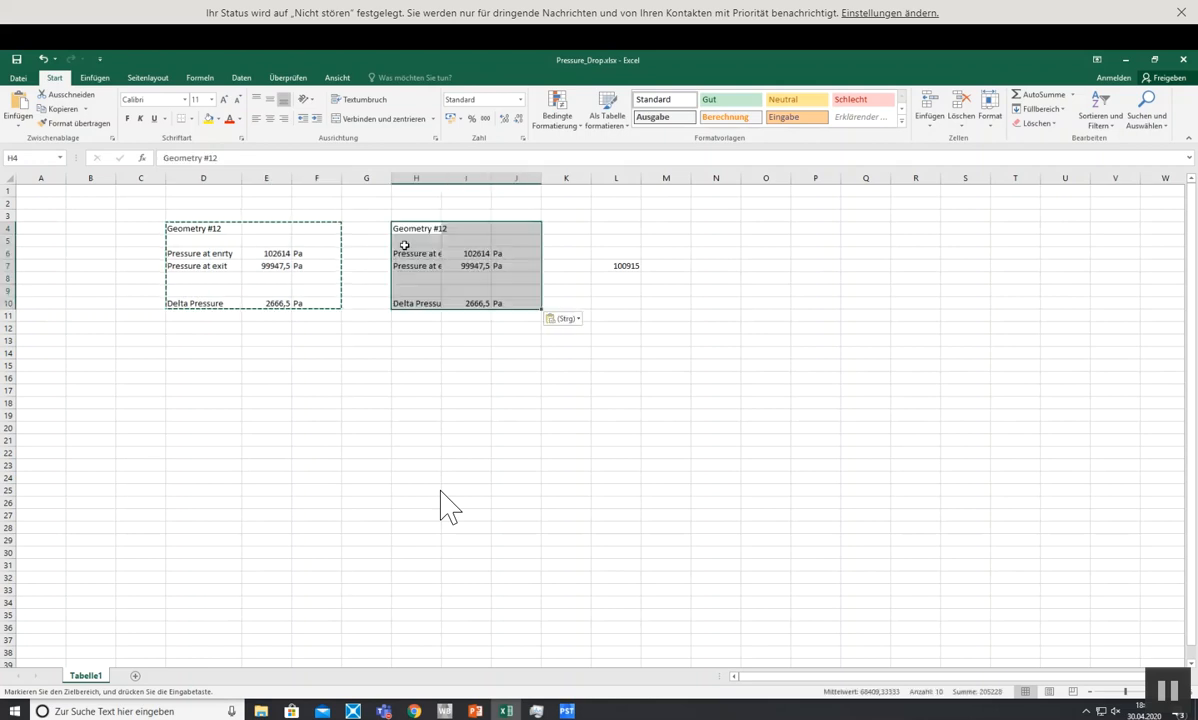
pyautogui.click(605, 229)
pyautogui.hotkey('ctrl', 'v')
pyautogui.click(716, 390)
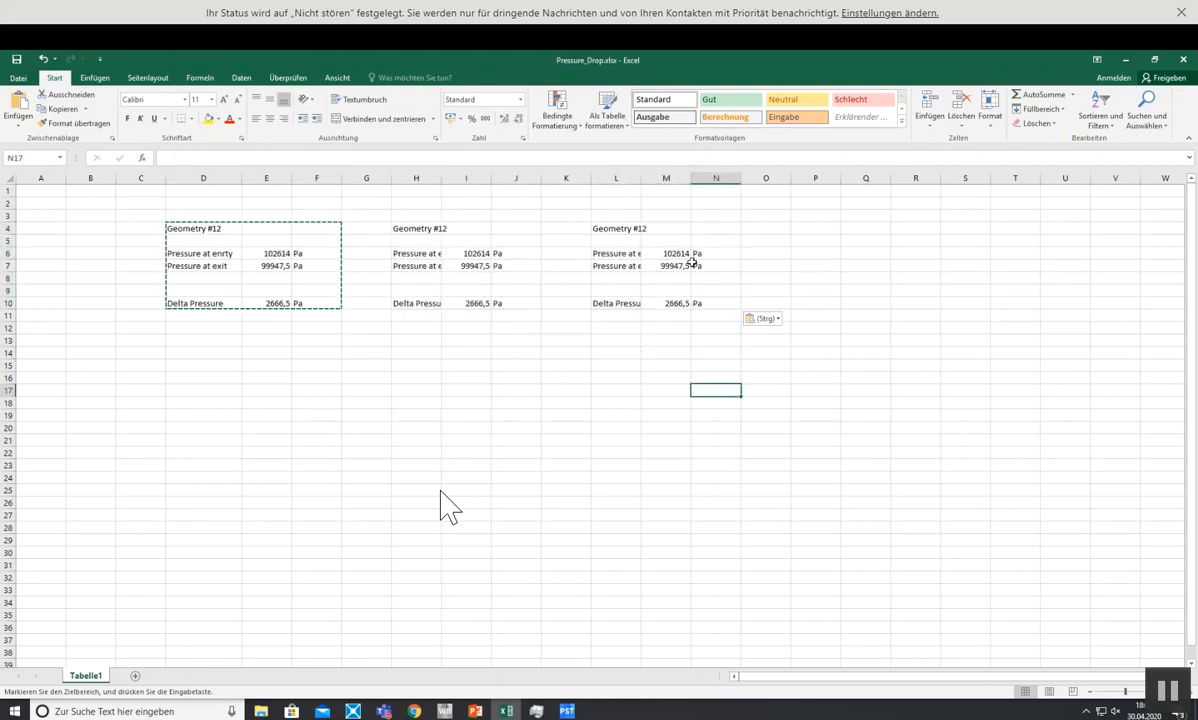
# - Rename the headings of the two copied blocks as Geometry #13 in H4 and Geometry #14 in L4
pyautogui.click(416, 230)
pyautogui.click(245, 157)
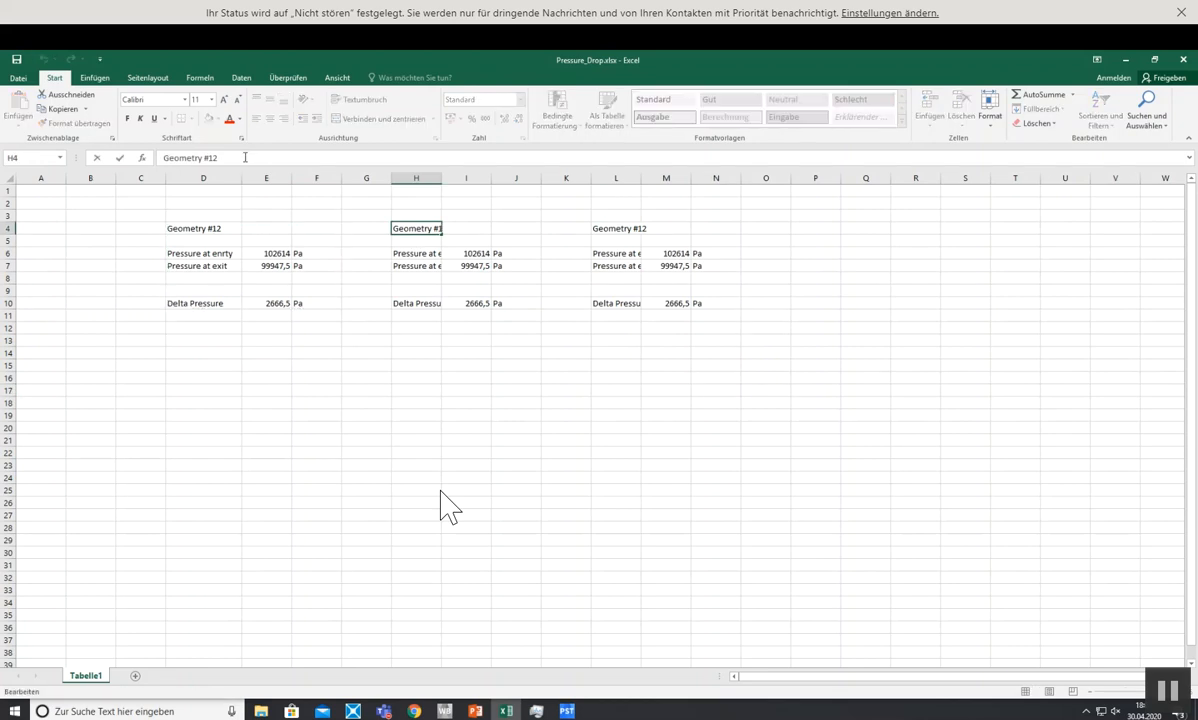
pyautogui.press('BackSpace')
pyautogui.write('3')
pyautogui.press('Return')
pyautogui.click(603, 228)
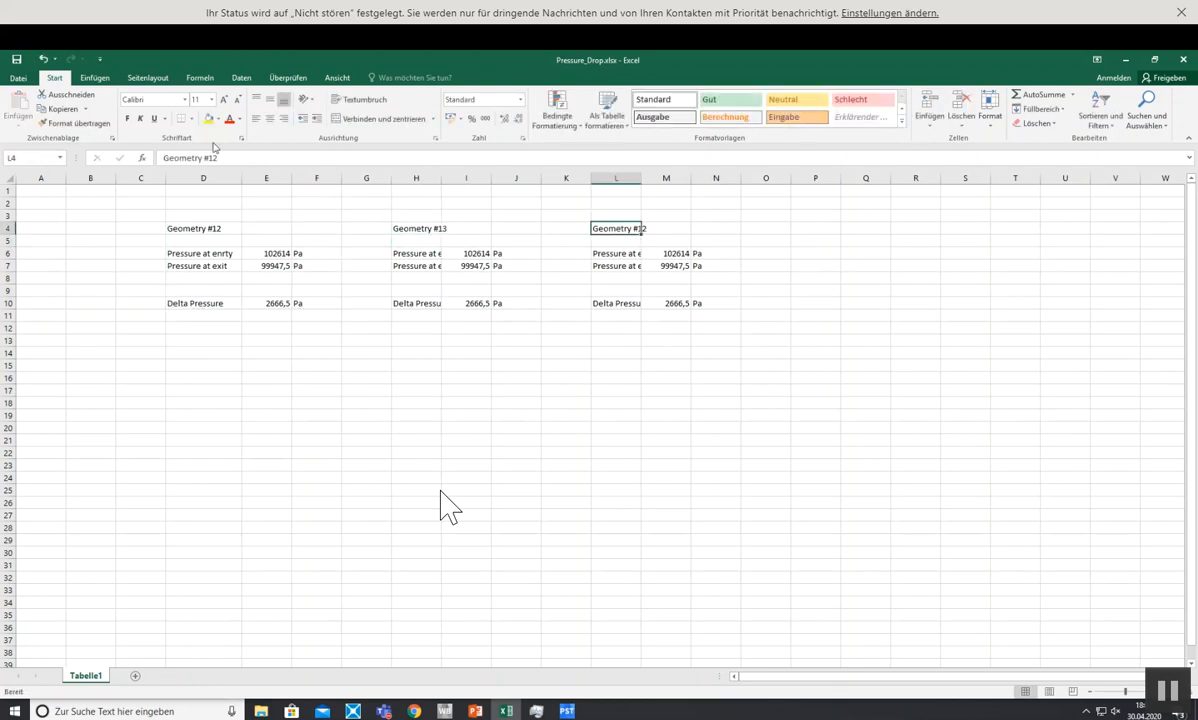
pyautogui.click(218, 158)
pyautogui.press('BackSpace')
pyautogui.write('4')
pyautogui.press('Return')
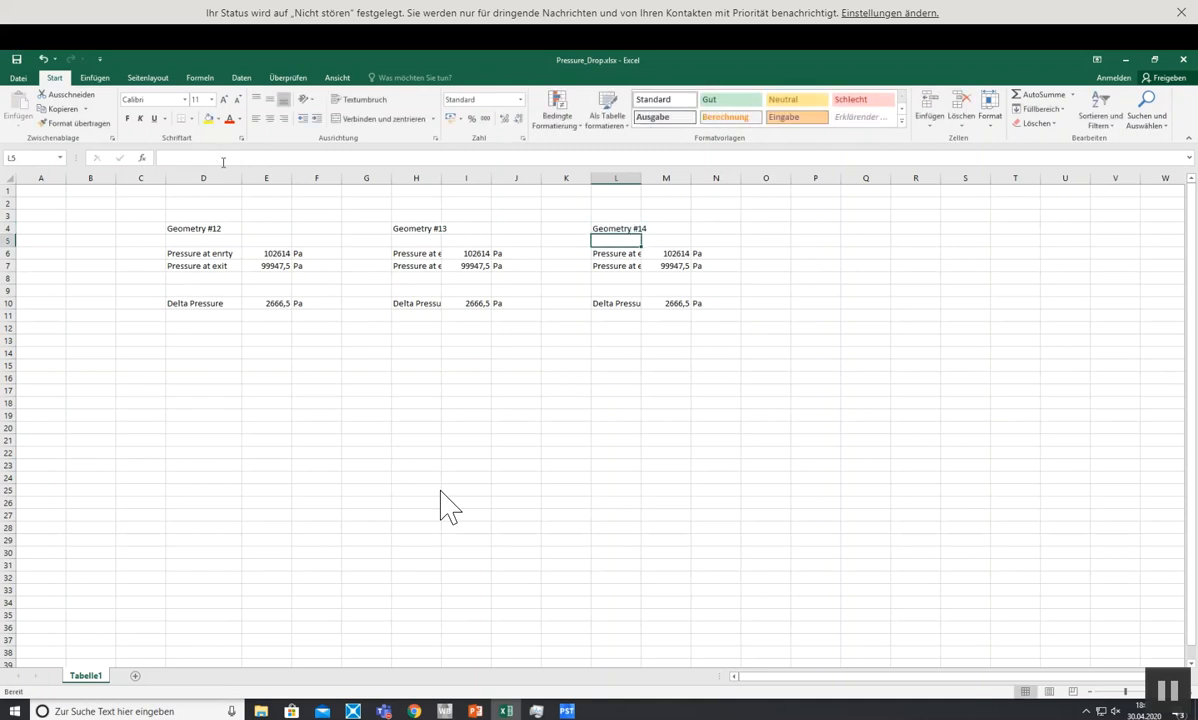
pyautogui.click(266, 452)
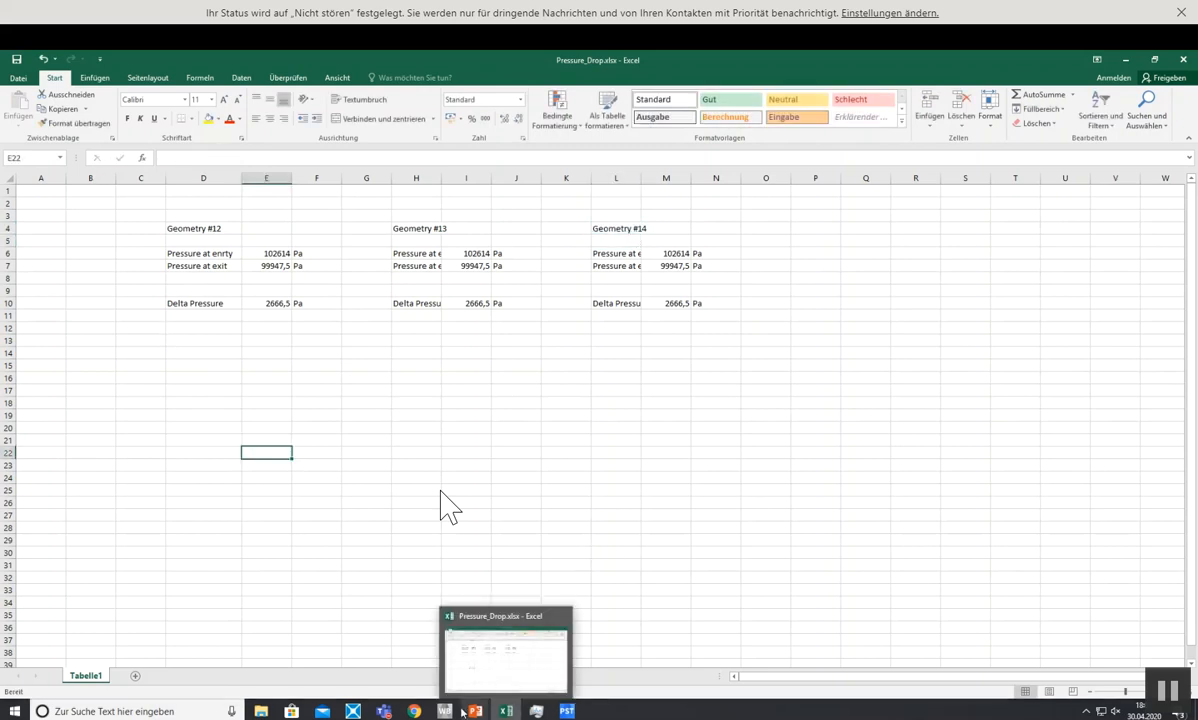
# - Highlight the probed pressure value in CFD-Post and return to the Excel sheet
pyautogui.moveTo(463, 712)
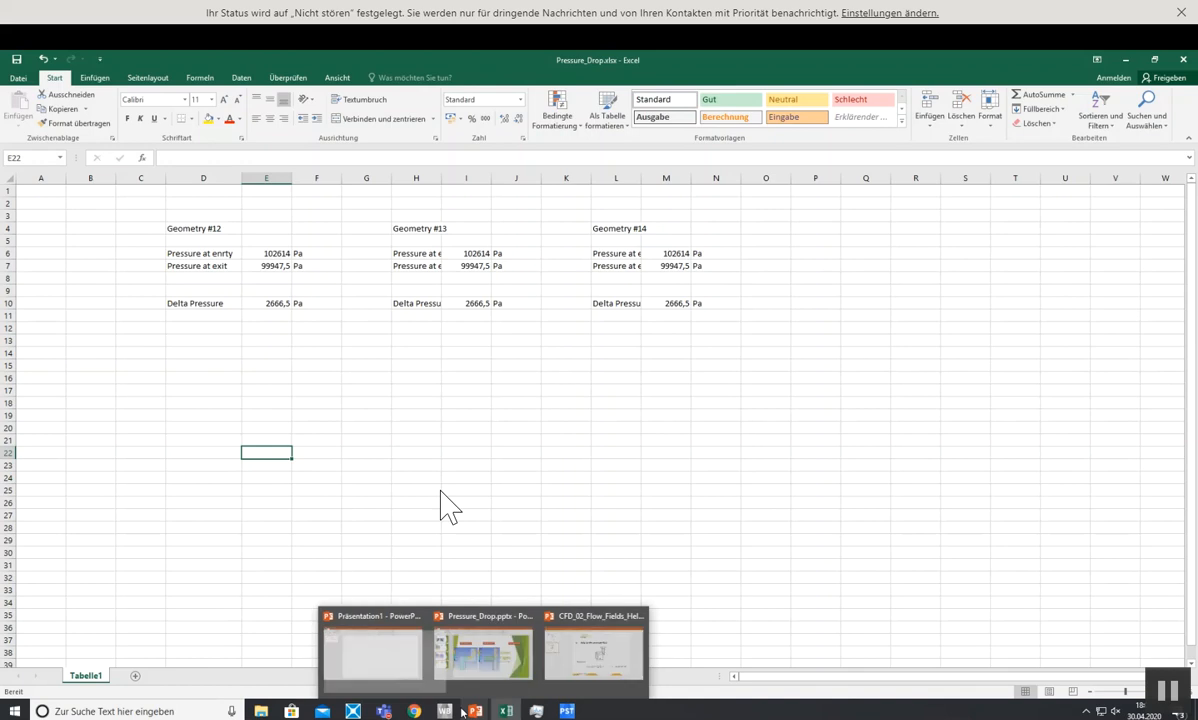
pyautogui.click(570, 710)
pyautogui.doubleClick(975, 649)
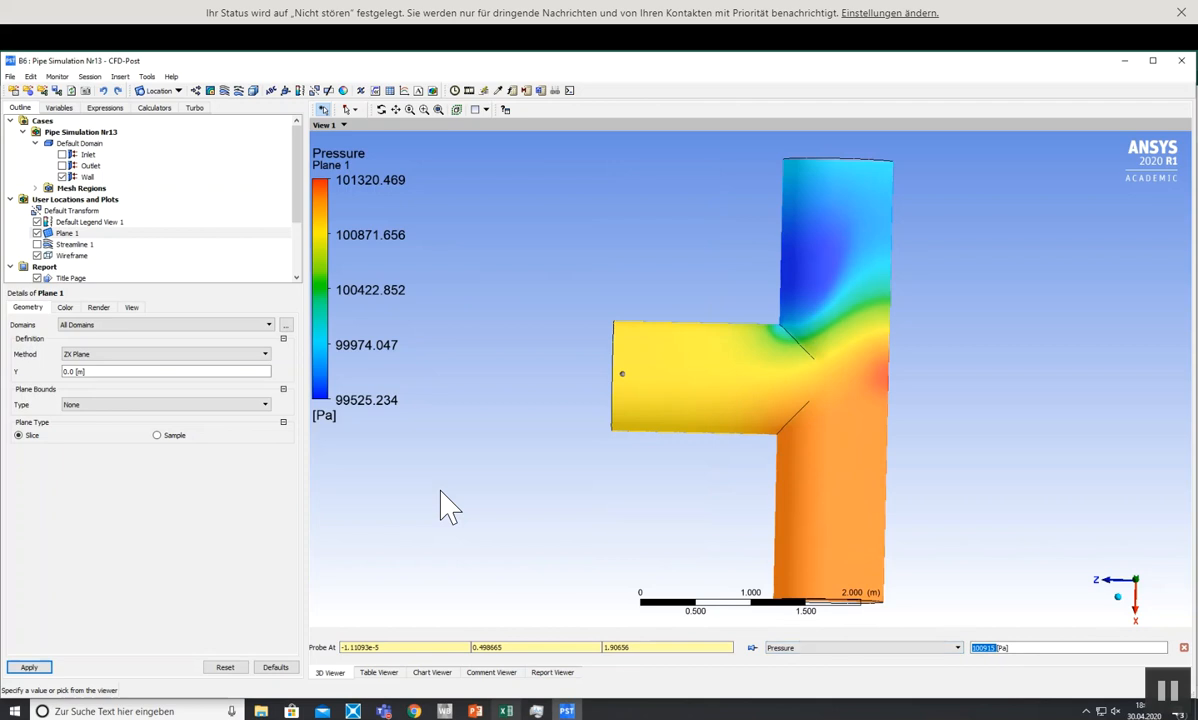
pyautogui.click(506, 711)
# - Widen column H so that the Geometry #13 pressure labels fit completely
pyautogui.click(466, 253)
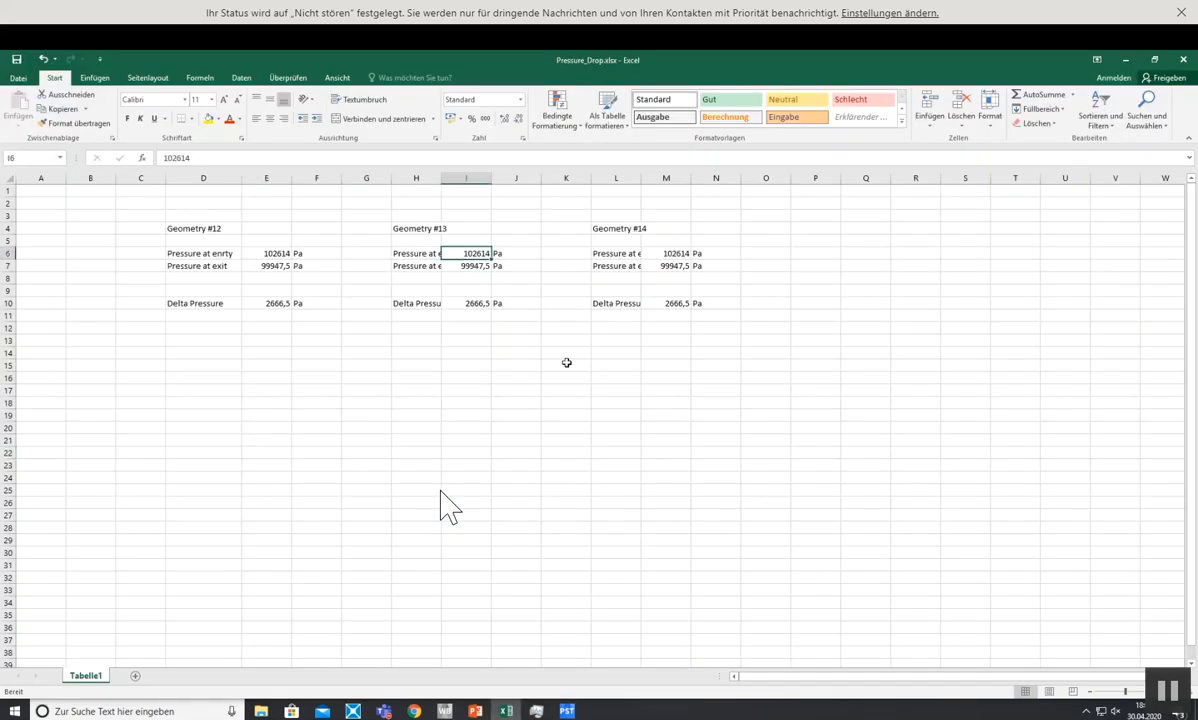
pyautogui.moveTo(443, 178); pyautogui.dragTo(491, 178)
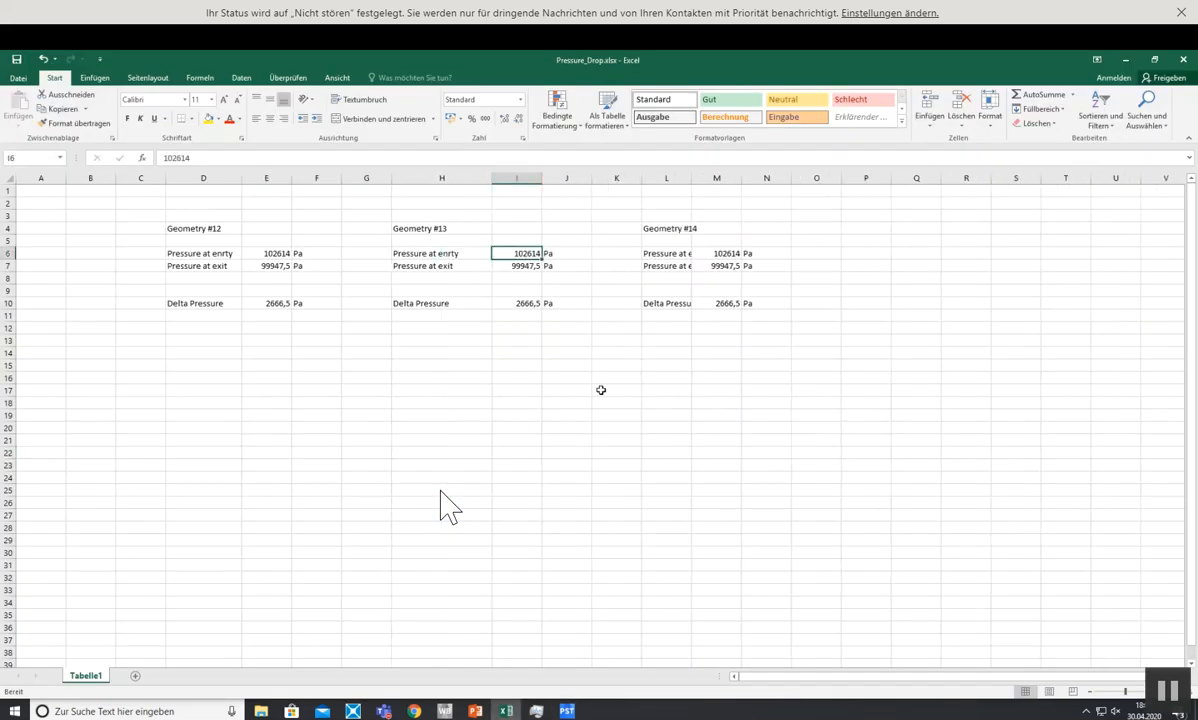
pyautogui.press('Down')
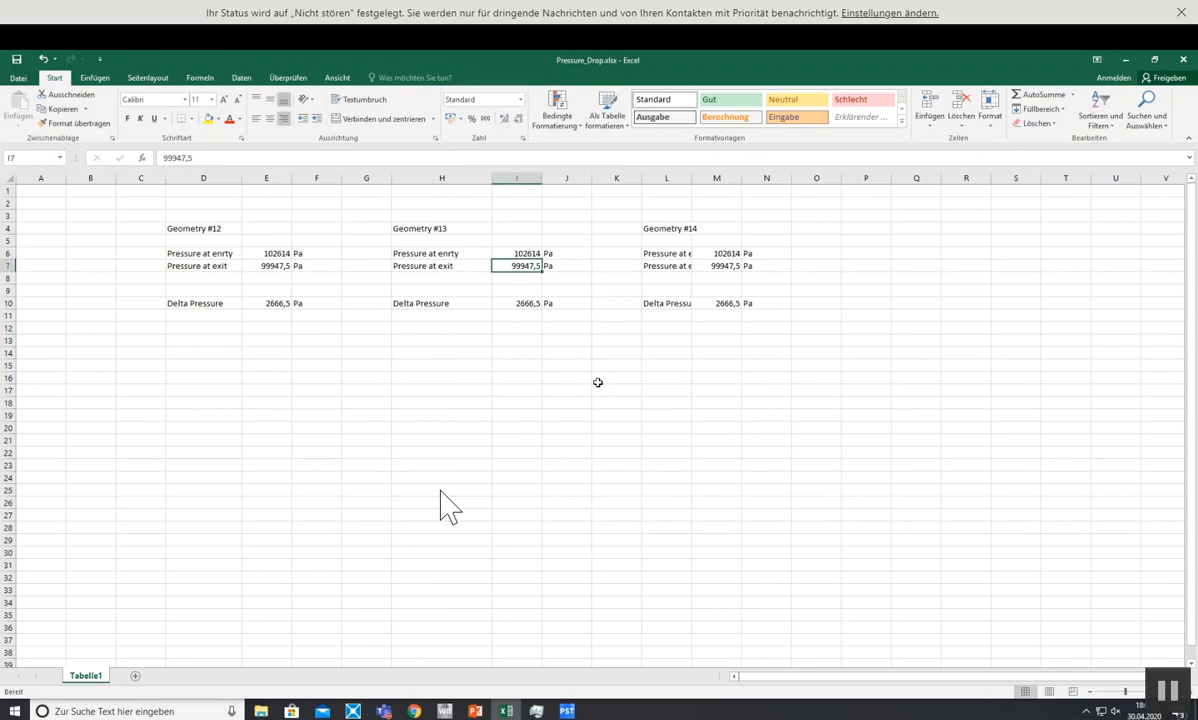
pyautogui.click(509, 245)
pyautogui.click(509, 251)
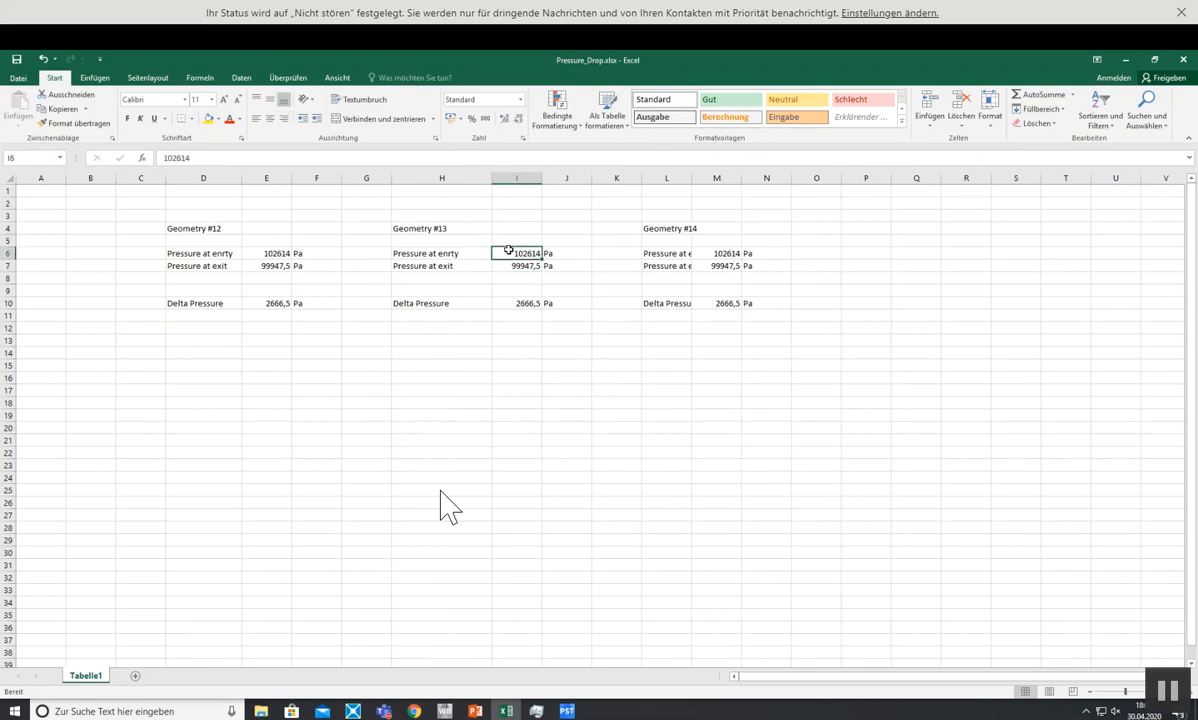
pyautogui.click(544, 379)
# - Check the probed pressure in CFD-Post and enter 100915 as the Geometry #13 entry pressure in Excel cell I6
pyautogui.hotkey('alt', 'Tab')
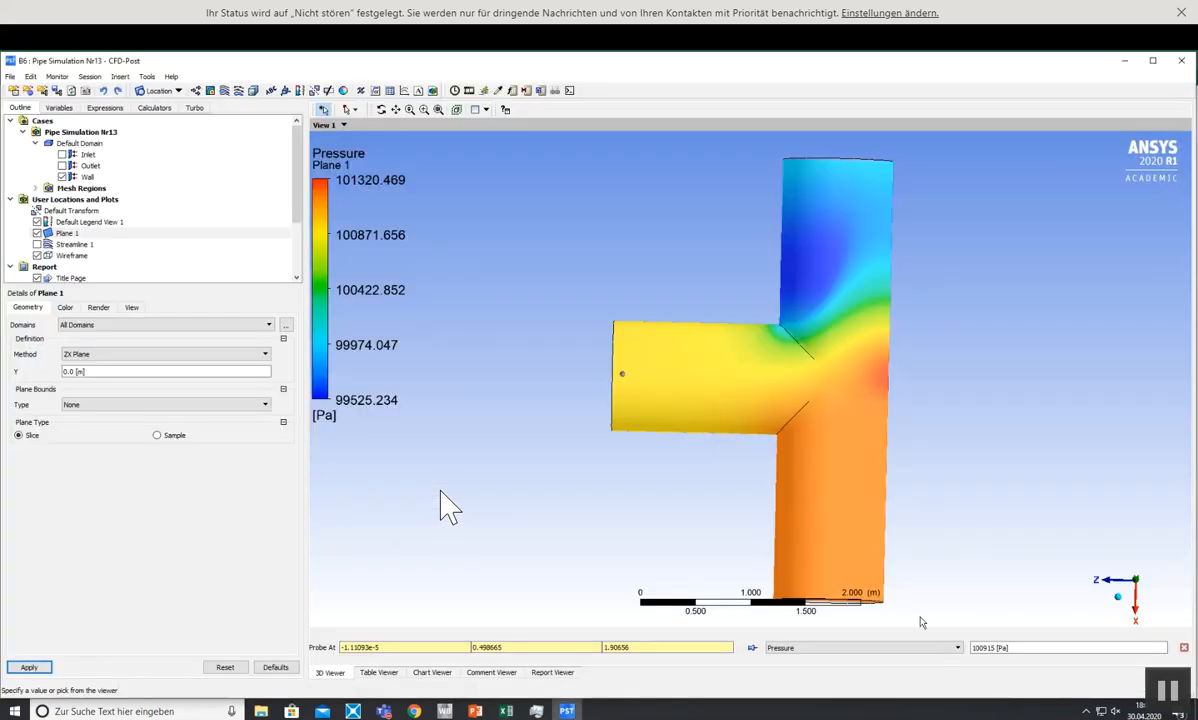
pyautogui.moveTo(982, 649); pyautogui.dragTo(996, 650)
pyautogui.hotkey('alt', 'Tab')
pyautogui.click(500, 253)
pyautogui.moveTo(172, 158); pyautogui.dragTo(213, 162)
pyautogui.write('00915')
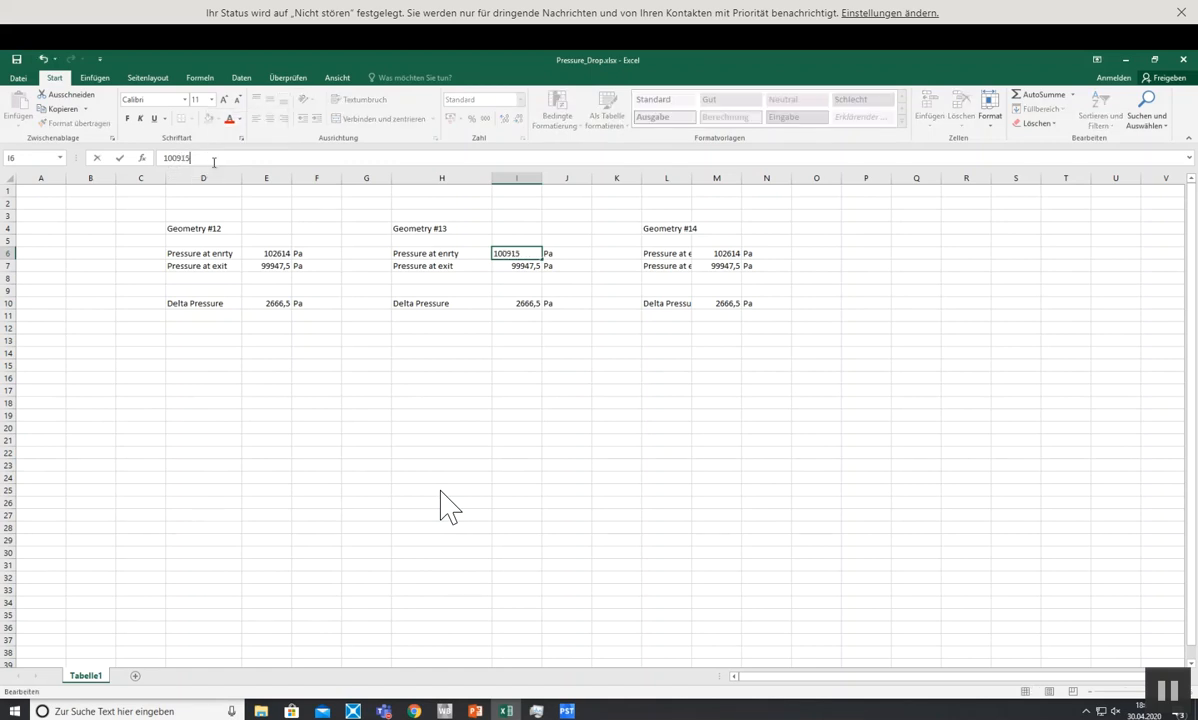
pyautogui.press('Return')
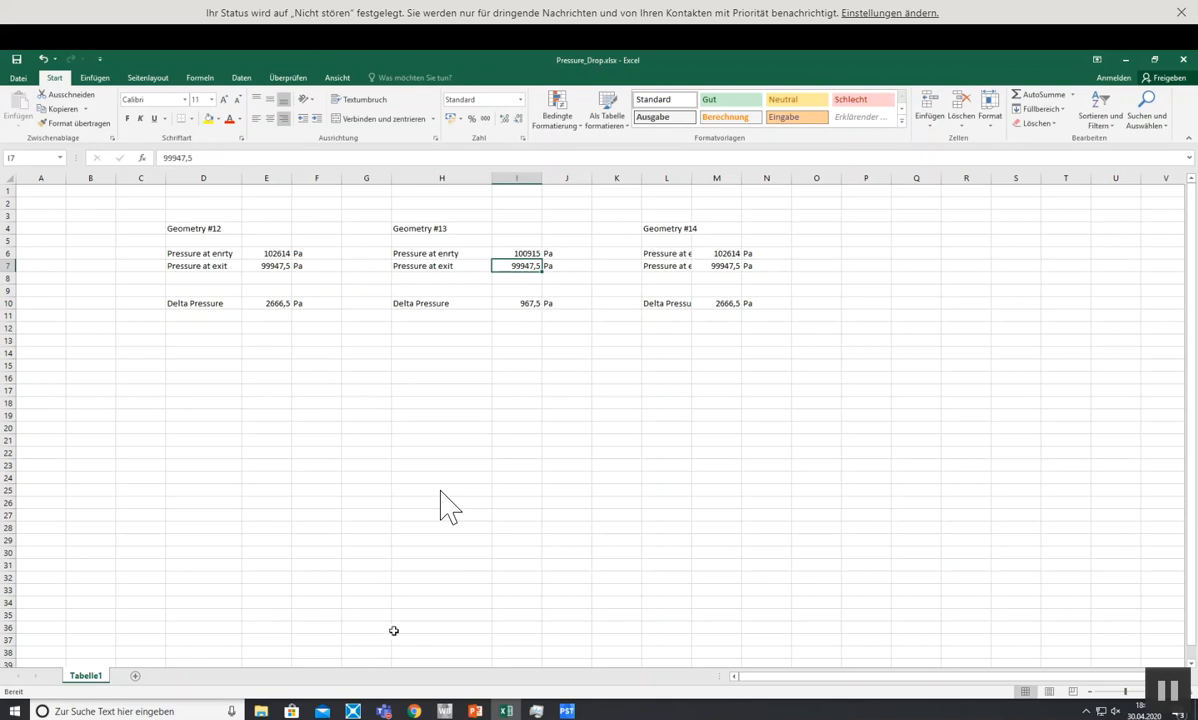
# - Switch to CFD-Post, probe the pressure near the upper pipe end on Plane 1, and copy the value without its decimals
pyautogui.hotkey('alt', 'Tab')
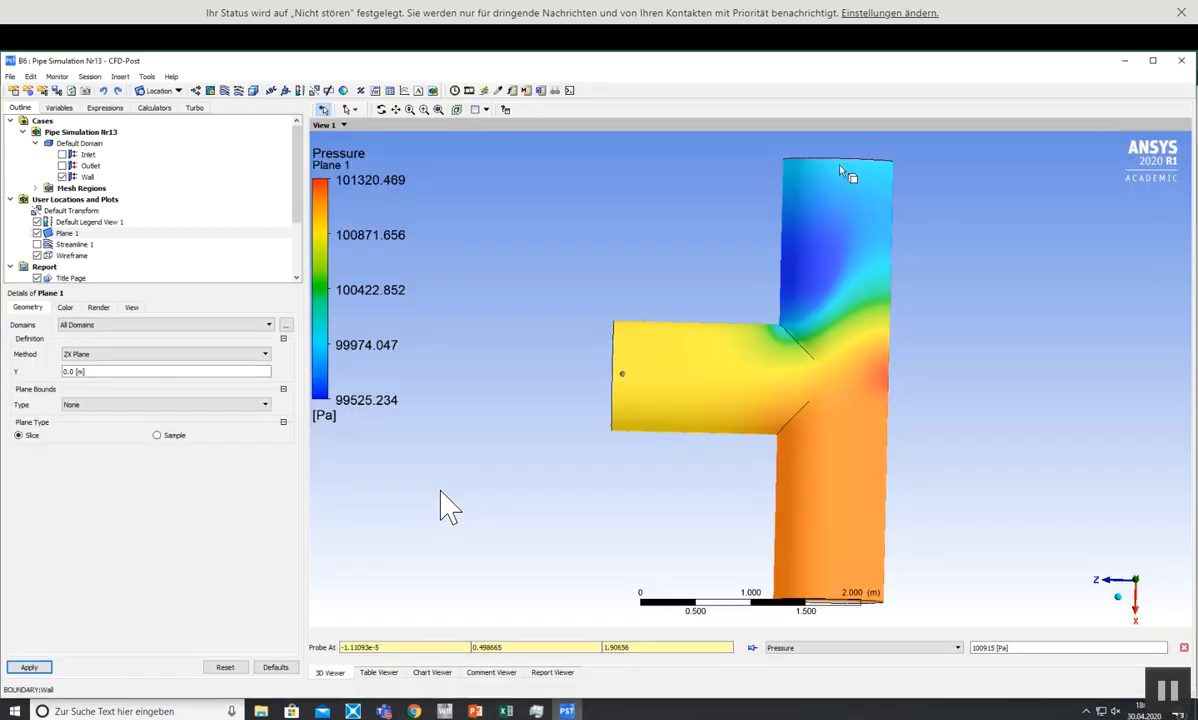
pyautogui.click(839, 166)
pyautogui.moveTo(992, 652); pyautogui.dragTo(967, 652)
pyautogui.rightClick(985, 650)
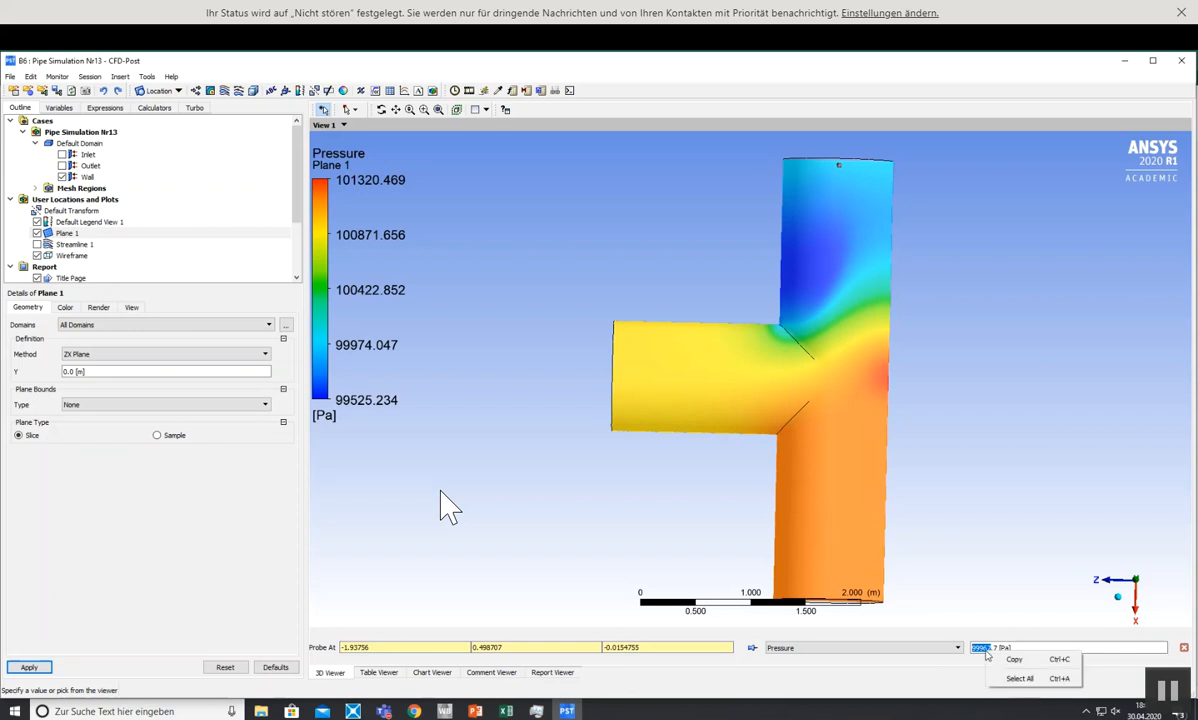
pyautogui.click(1001, 660)
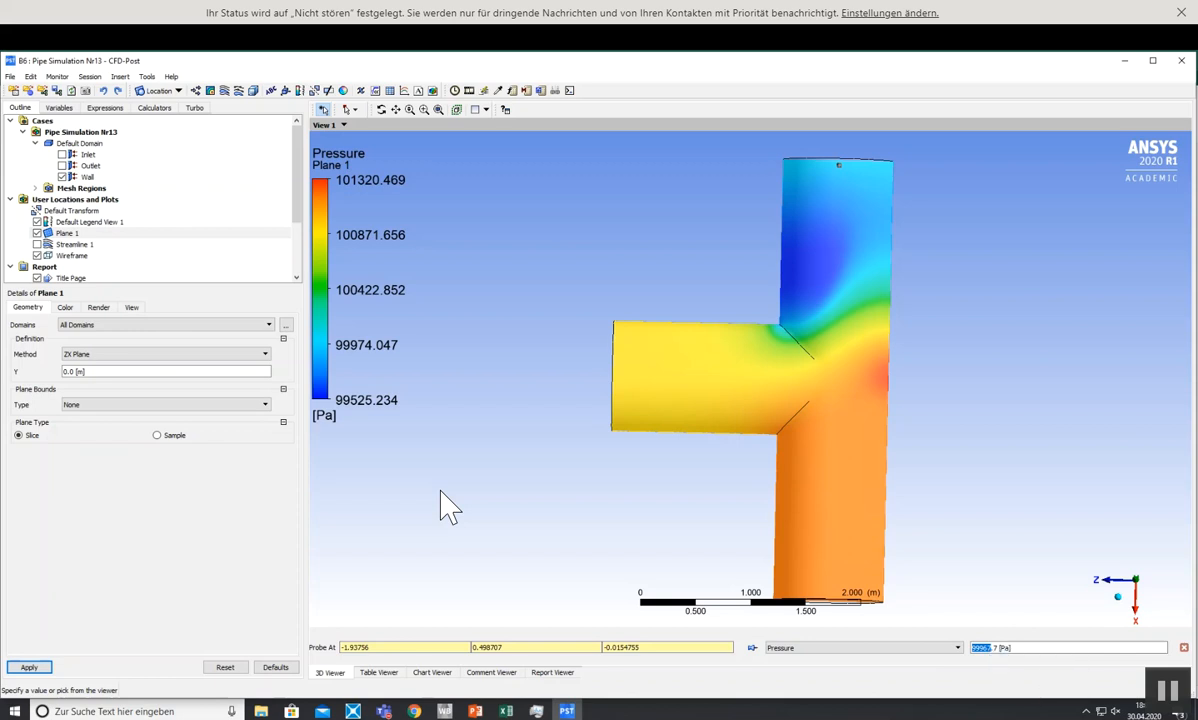
# - Paste the copied value 99967 as the Geometry #13 exit pressure in Excel cell I7, and check the Delta Pressure formula in I10
pyautogui.click(506, 711)
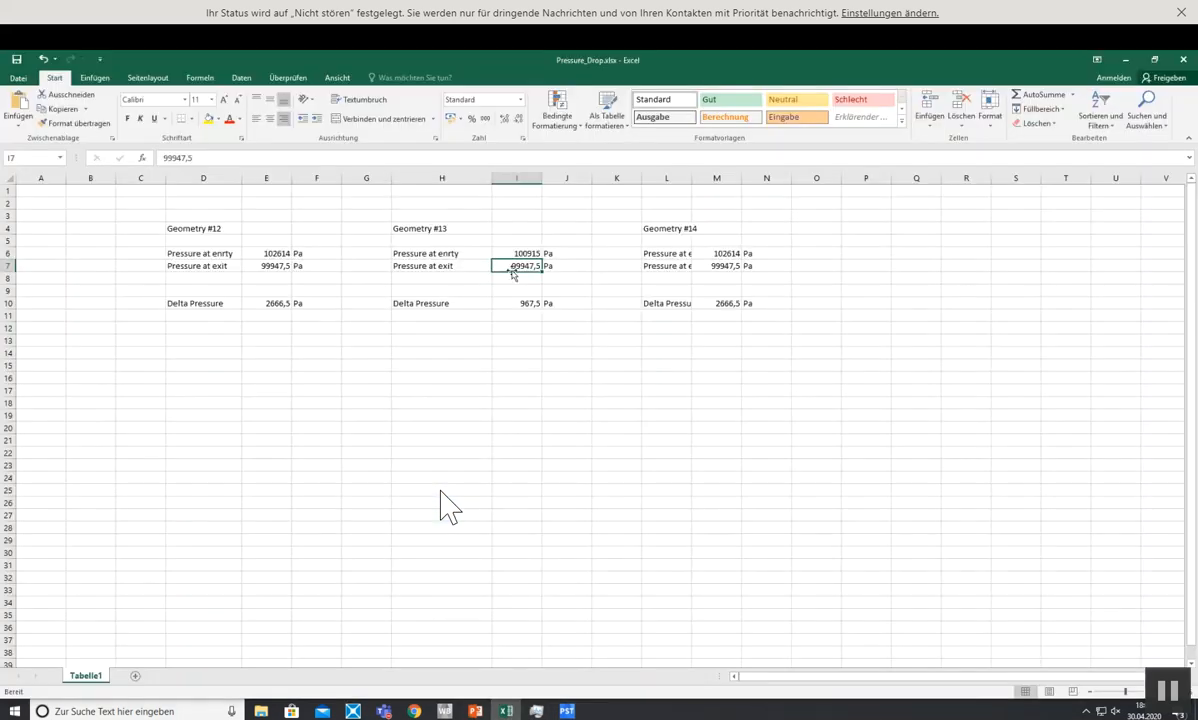
pyautogui.hotkey('ctrl', 'v')
pyautogui.press('Down')
pyautogui.press('Down')
pyautogui.press('Down')
pyautogui.press('Down')
pyautogui.press('Down')
pyautogui.press('Down')
pyautogui.press('Down')
pyautogui.press('Down')
pyautogui.press('Down')
pyautogui.press('Down')
pyautogui.press('Down')
pyautogui.press('Down')
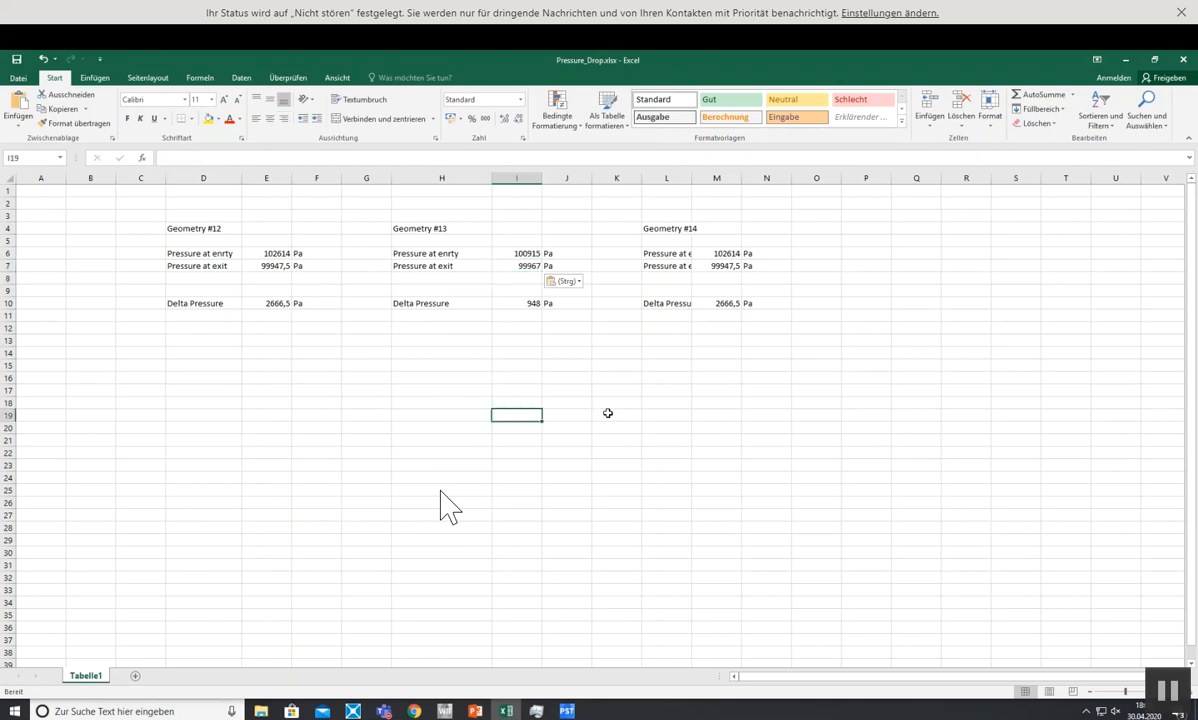
pyautogui.click(520, 303)
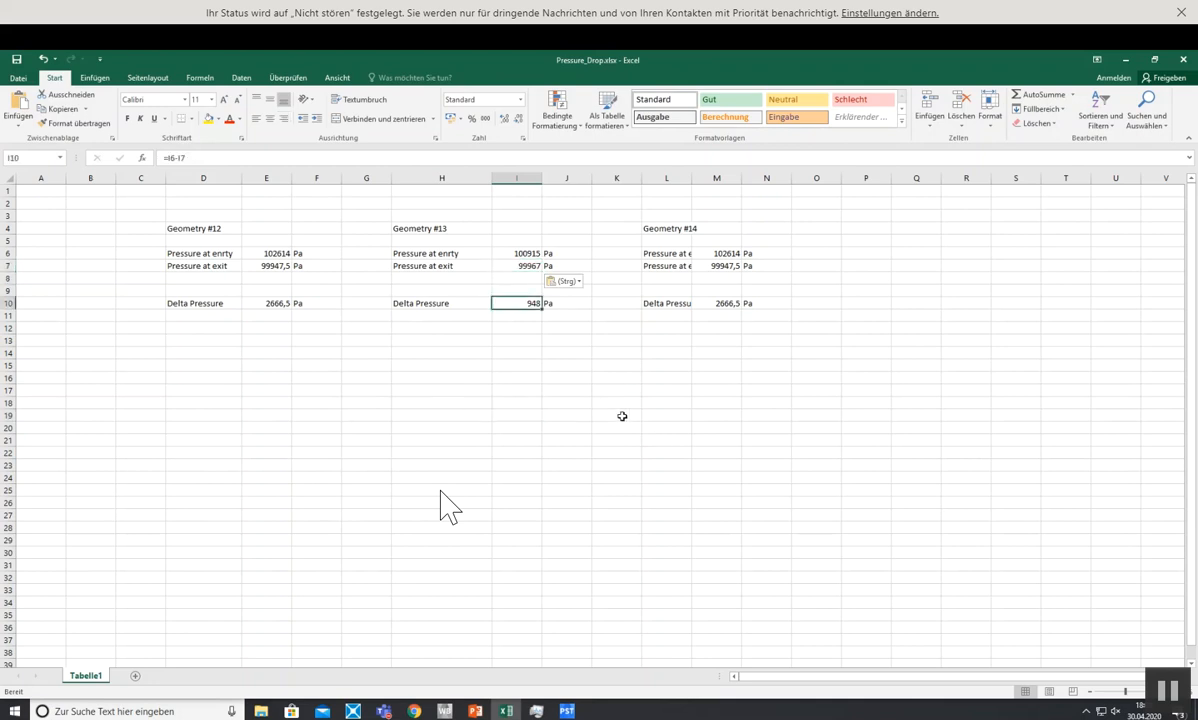
# - Compare the Delta Pressure results of Geometry #12 and #13 with the exercise PDF's loss coefficient table, and save the Excel workbook
pyautogui.click(545, 413)
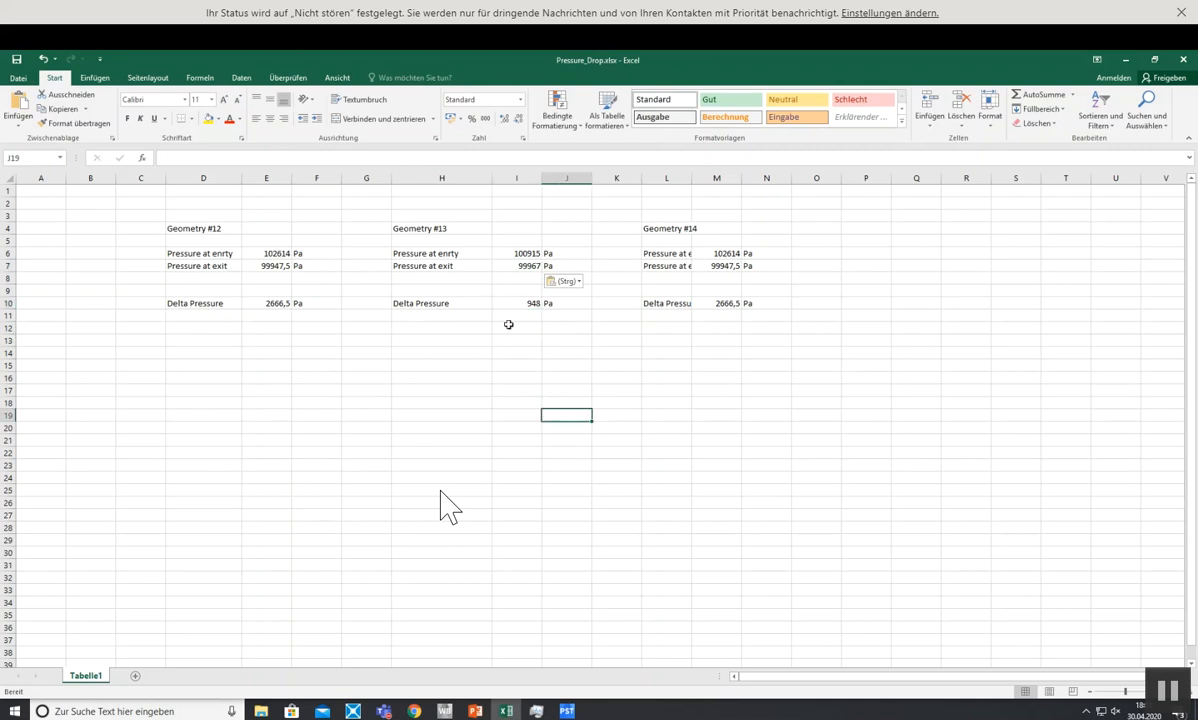
pyautogui.click(258, 300)
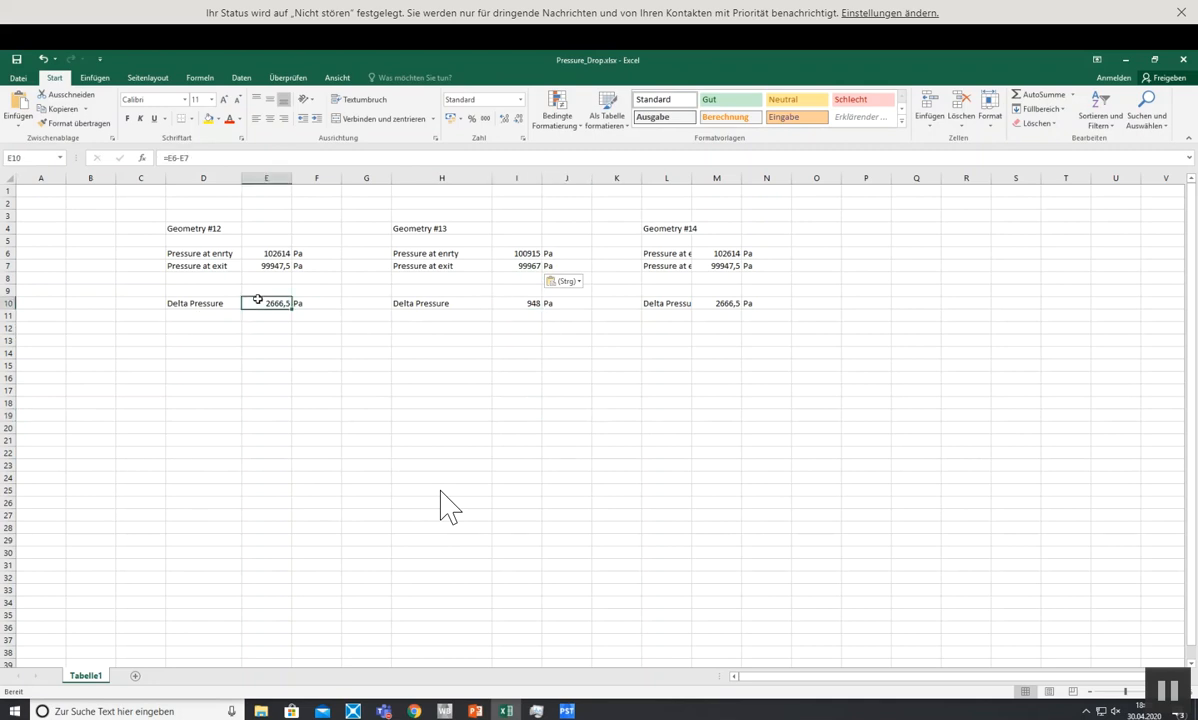
pyautogui.click(517, 304)
pyautogui.hotkey('alt', 'Tab')
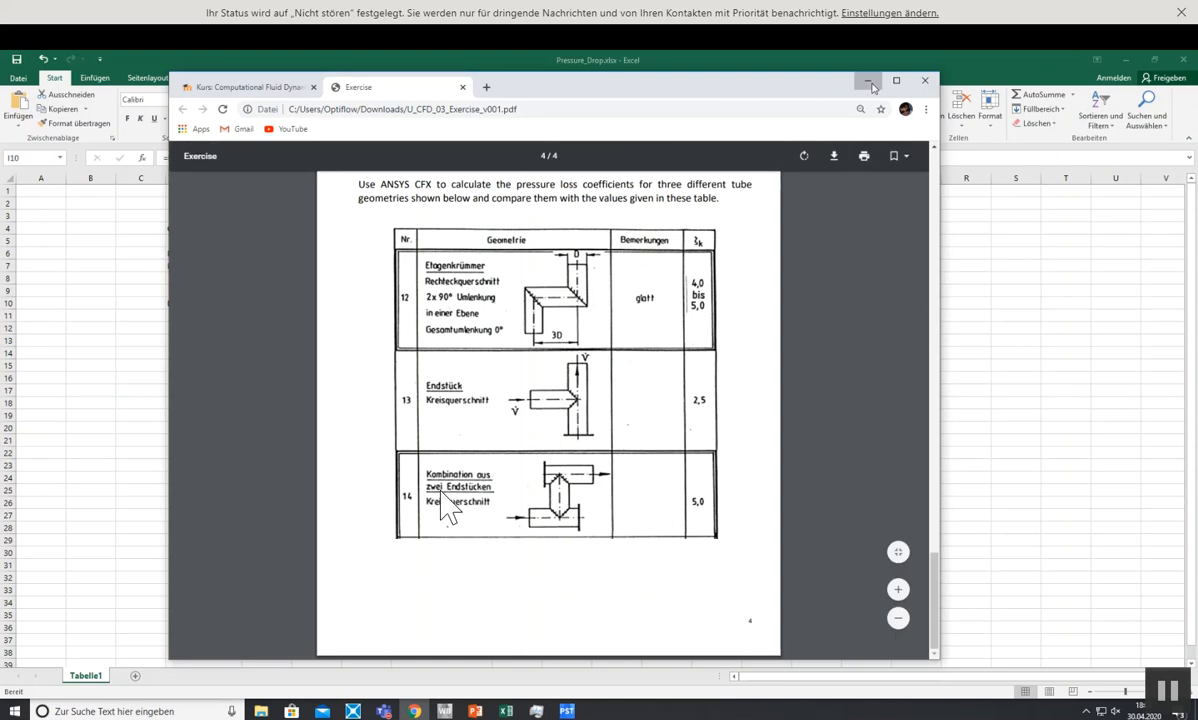
pyautogui.hotkey('alt', 'Tab')
pyautogui.click(16, 59)
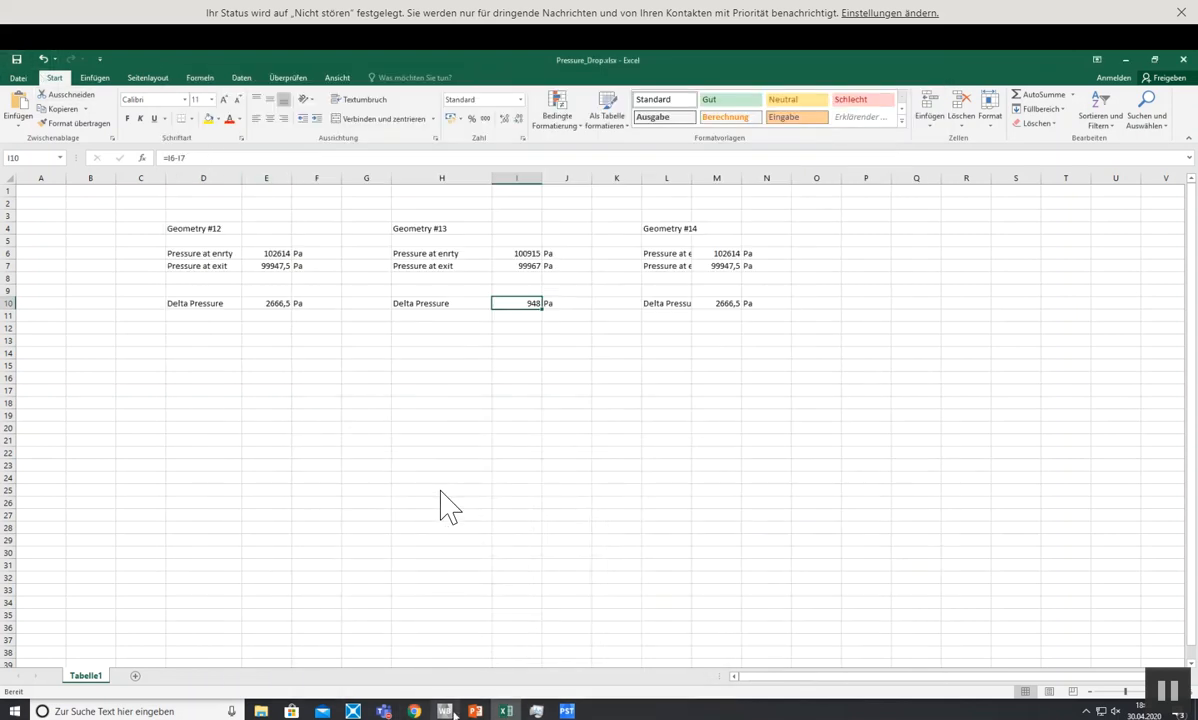
# - Switch to CFD-Post, center and straighten the Plane 1 pressure plot of the whole pipe section, and capture a screenshot of it
pyautogui.moveTo(476, 711)
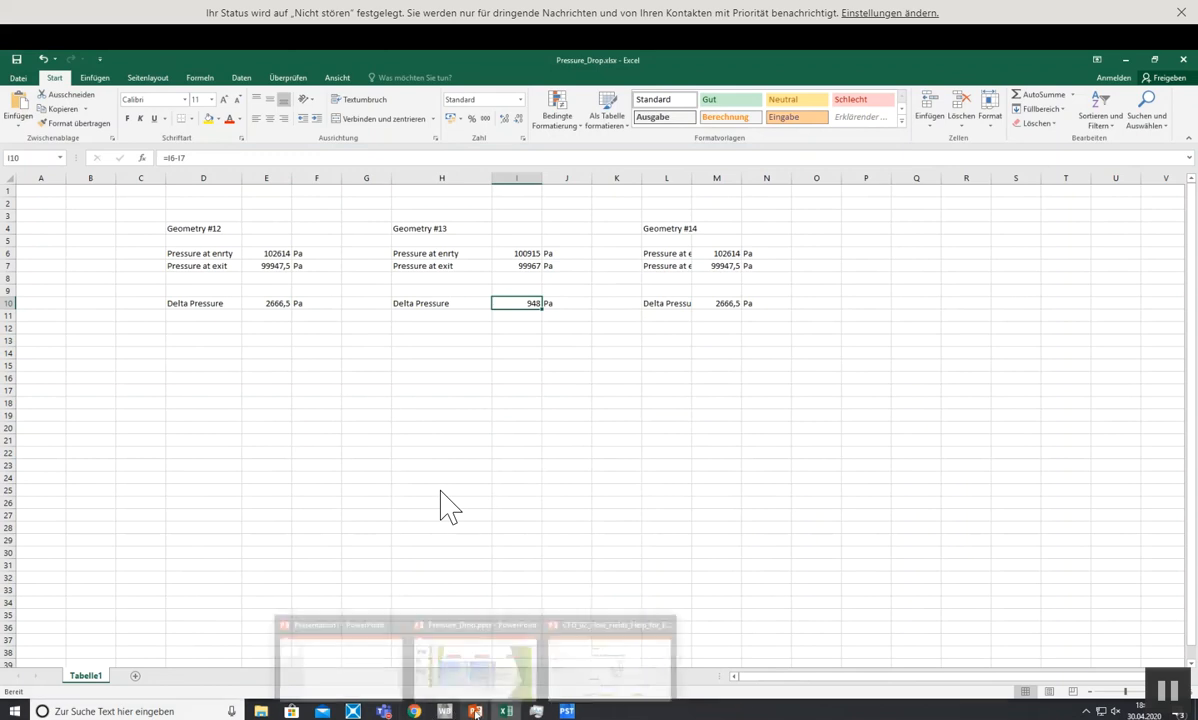
pyautogui.click(567, 711)
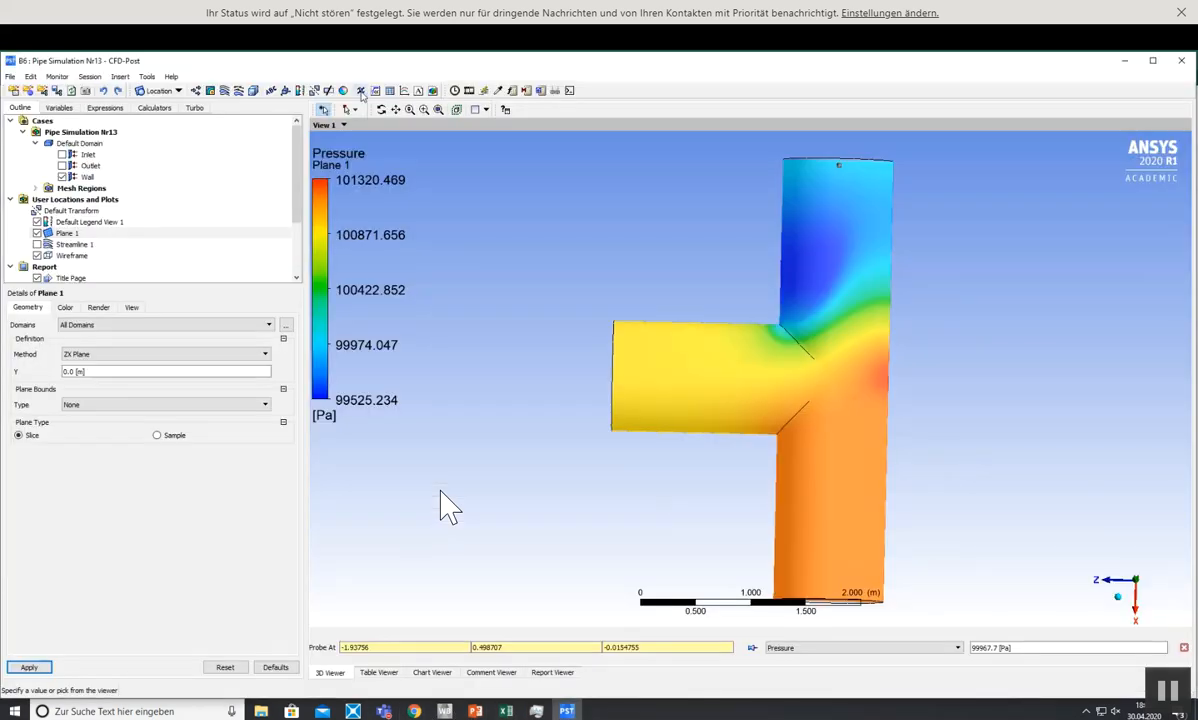
pyautogui.click(395, 109)
pyautogui.moveTo(834, 401); pyautogui.dragTo(621, 383)
pyautogui.scroll(2, 643, 364)
pyautogui.scroll(-5, 646, 375)
pyautogui.scroll(1, 593, 285)
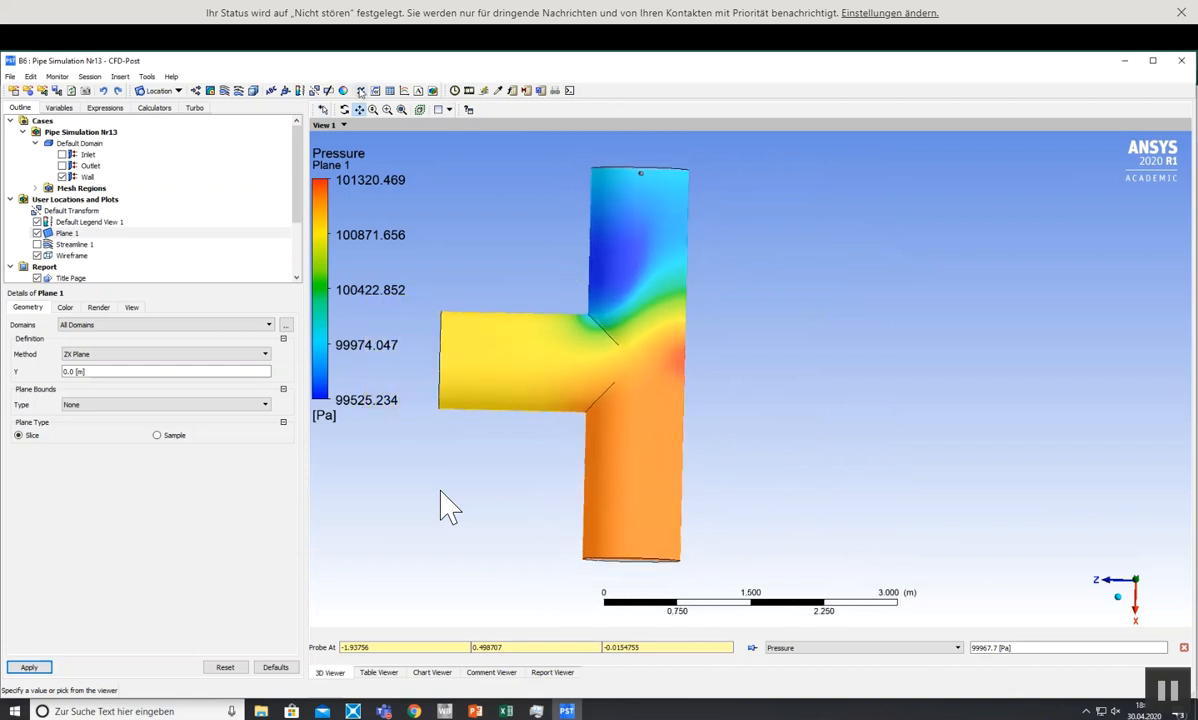
pyautogui.click(344, 109)
pyautogui.moveTo(783, 548)
pyautogui.mouseDown()
pyautogui.moveTo(755, 545)
pyautogui.moveTo(771, 547)
pyautogui.mouseUp()
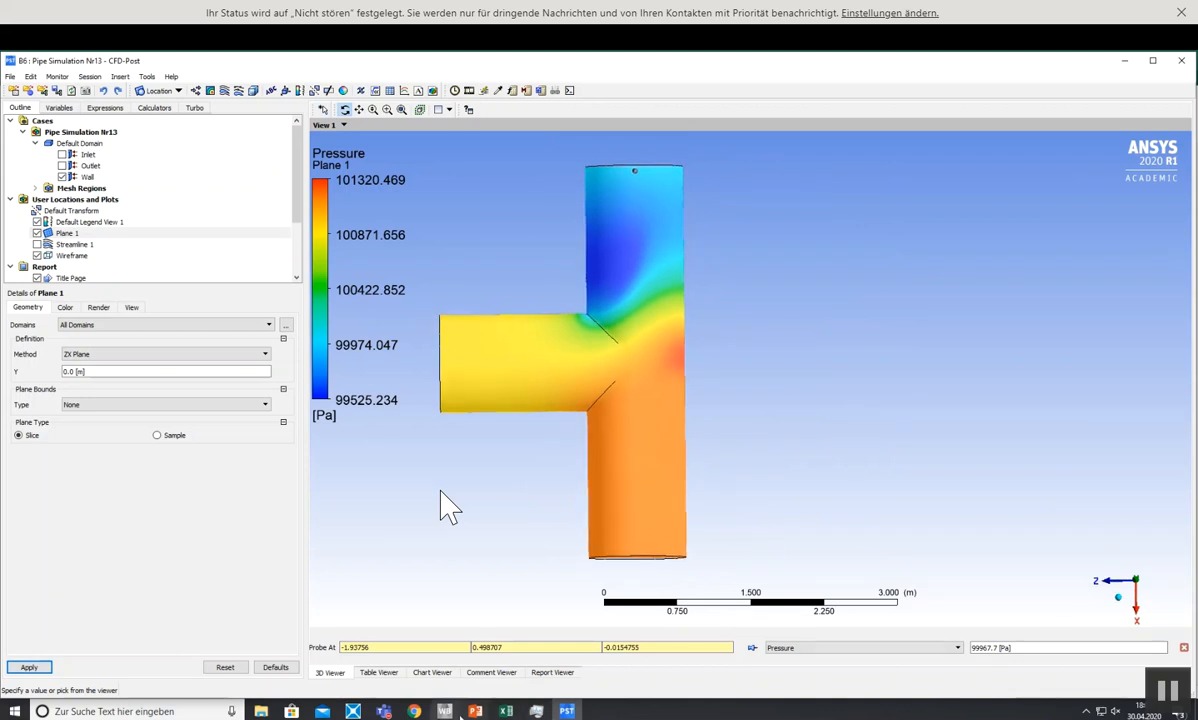
# - Switch to the Pressure_Drop presentation in PowerPoint and paste the CFD-Post screenshot on slide 2 below the Pipe Section #13 label
pyautogui.moveTo(475, 711)
pyautogui.click(459, 676)
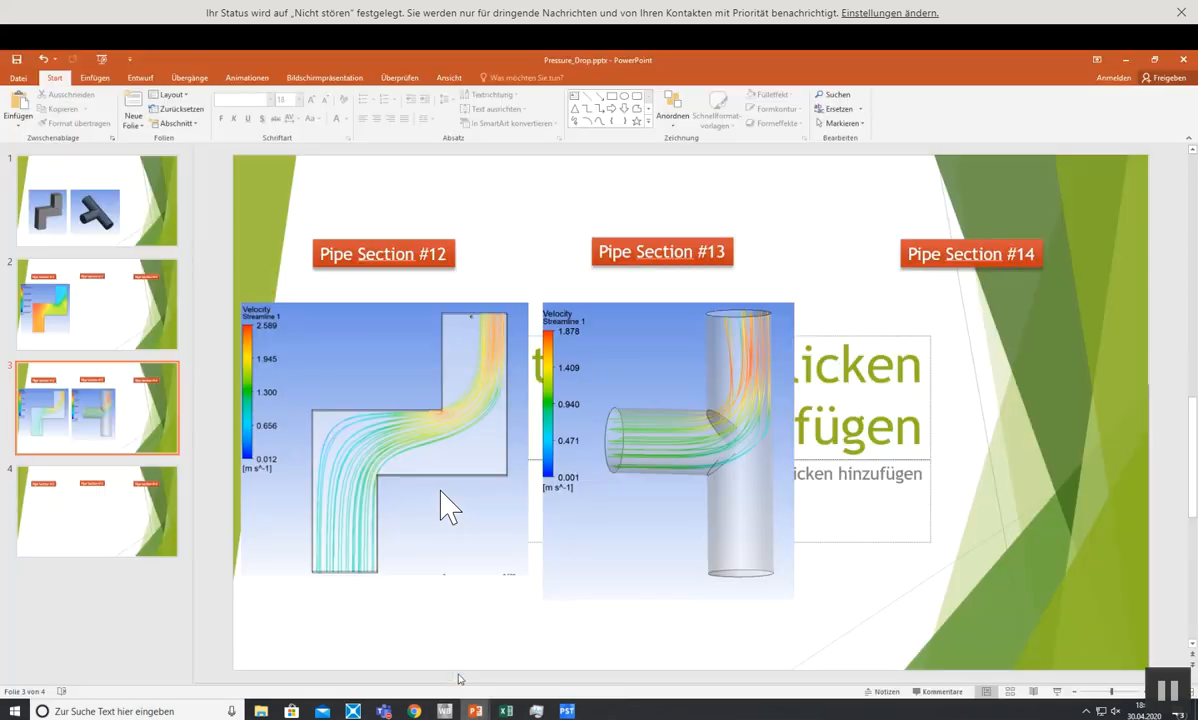
pyautogui.scroll(1, 640, 443)
pyautogui.hotkey('ctrl', 'v')
pyautogui.moveTo(959, 332); pyautogui.dragTo(688, 468)
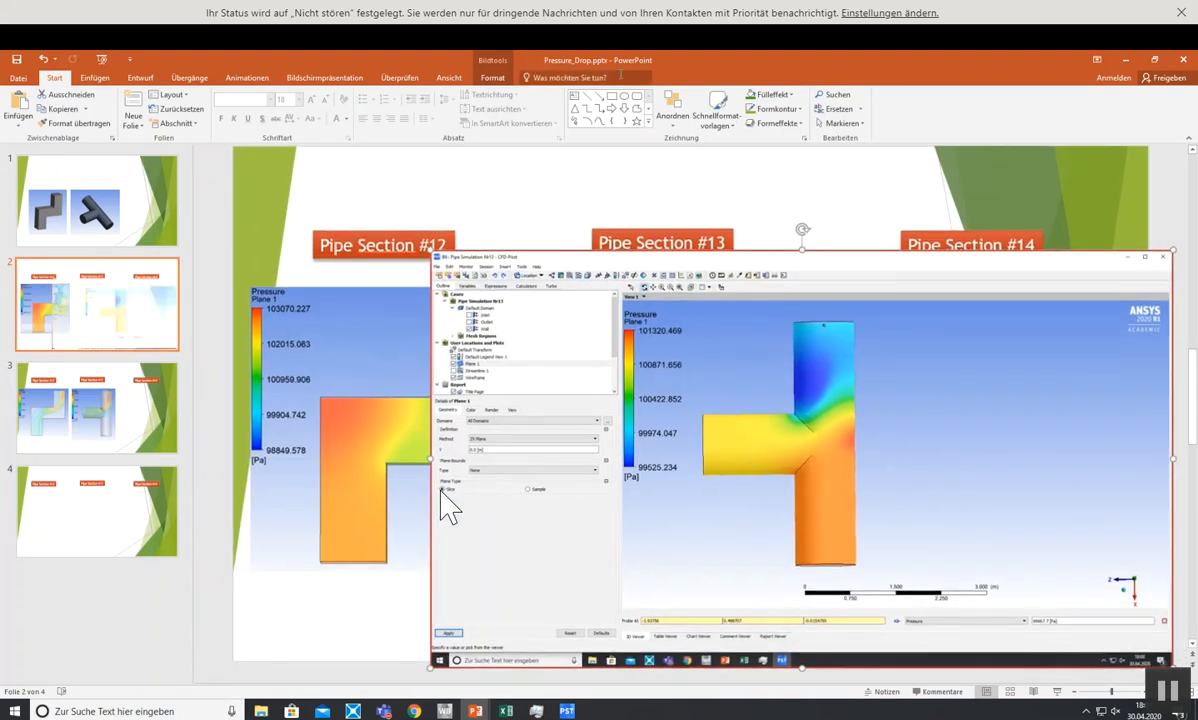
# - Crop the screenshot to the pressure plot and legend, enlarge it to 10.53 × 10.24 cm, and align it beside the Pipe Section #12 picture
pyautogui.click(492, 77)
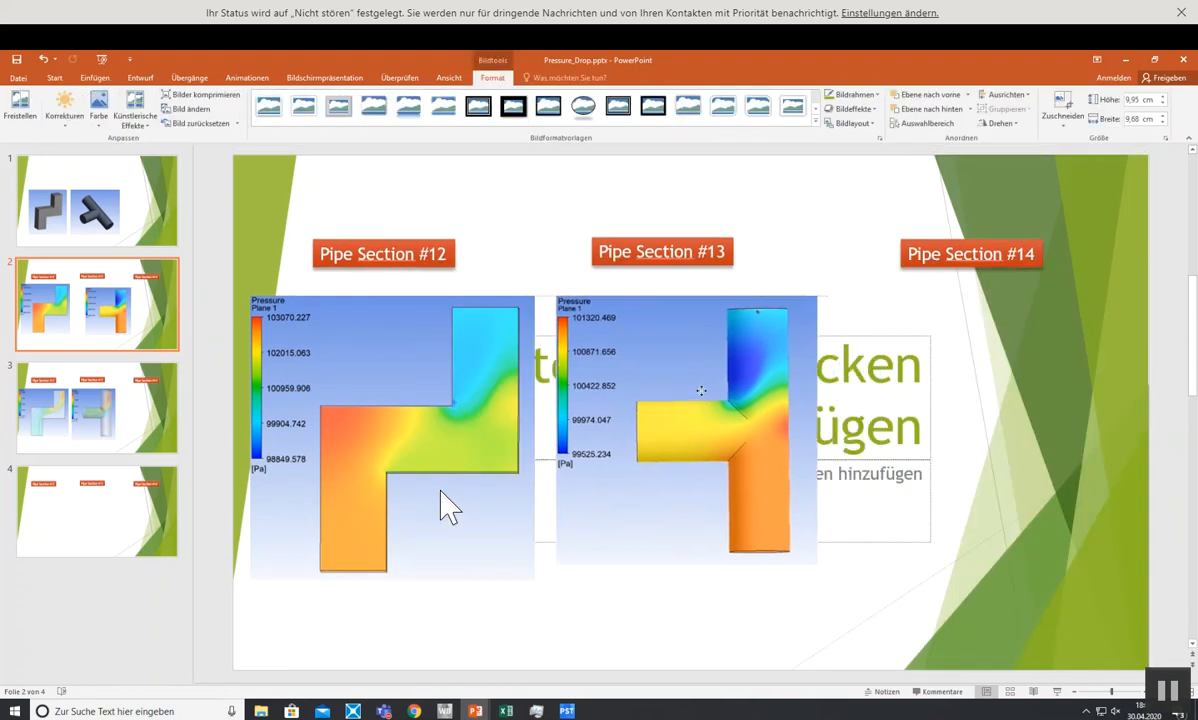
pyautogui.moveTo(807, 564); pyautogui.dragTo(821, 580)
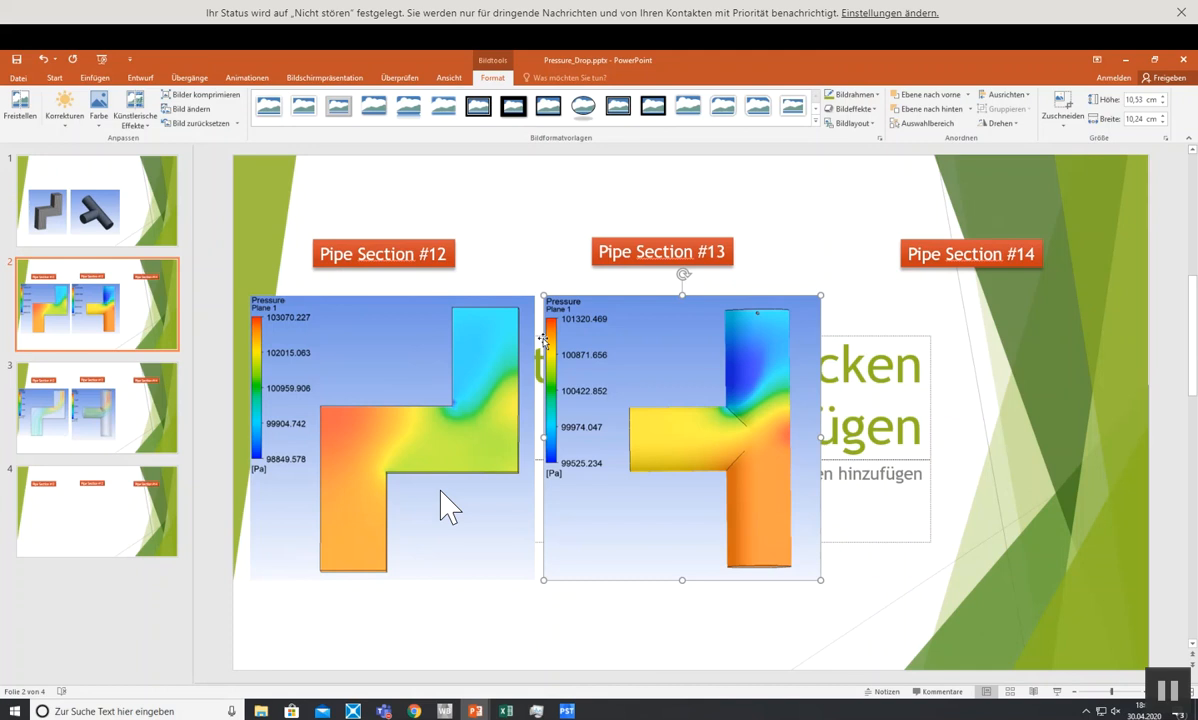
pyautogui.moveTo(377, 400); pyautogui.dragTo(371, 399)
pyautogui.moveTo(661, 451); pyautogui.dragTo(662, 459)
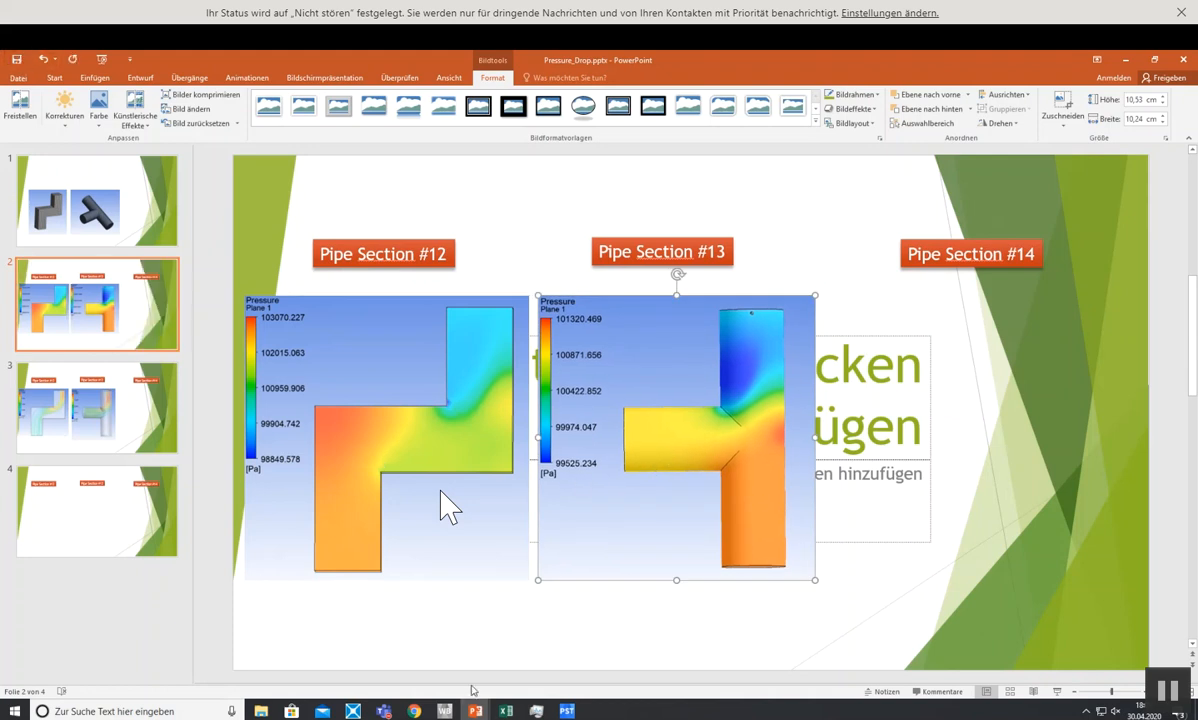
# - Review the pressure loss formula in the Flow Fields help presentation and the Delta Pressure values in the Excel sheet
pyautogui.moveTo(475, 711)
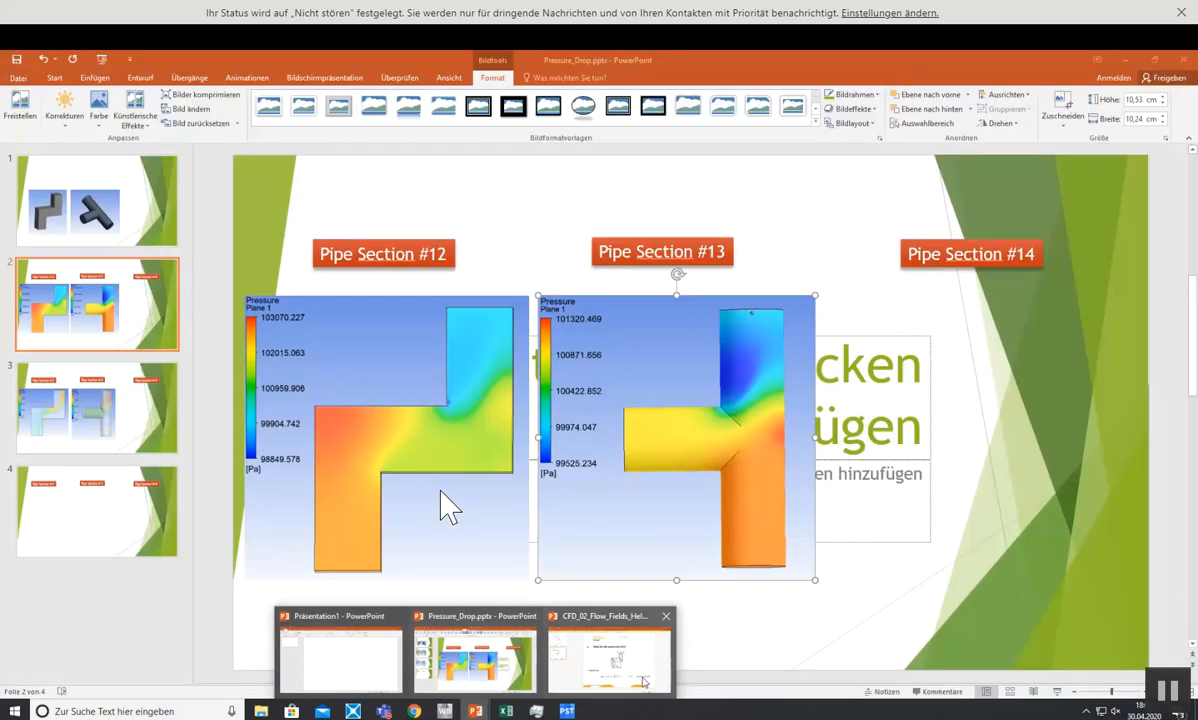
pyautogui.click(560, 665)
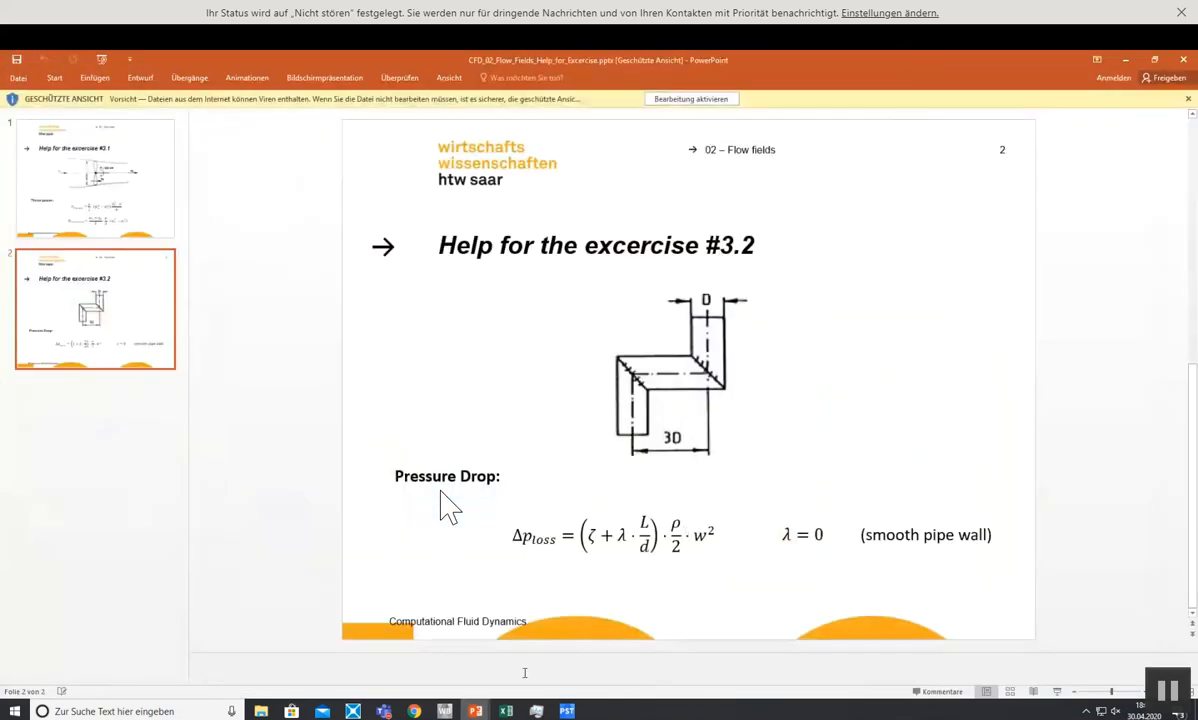
pyautogui.click(507, 711)
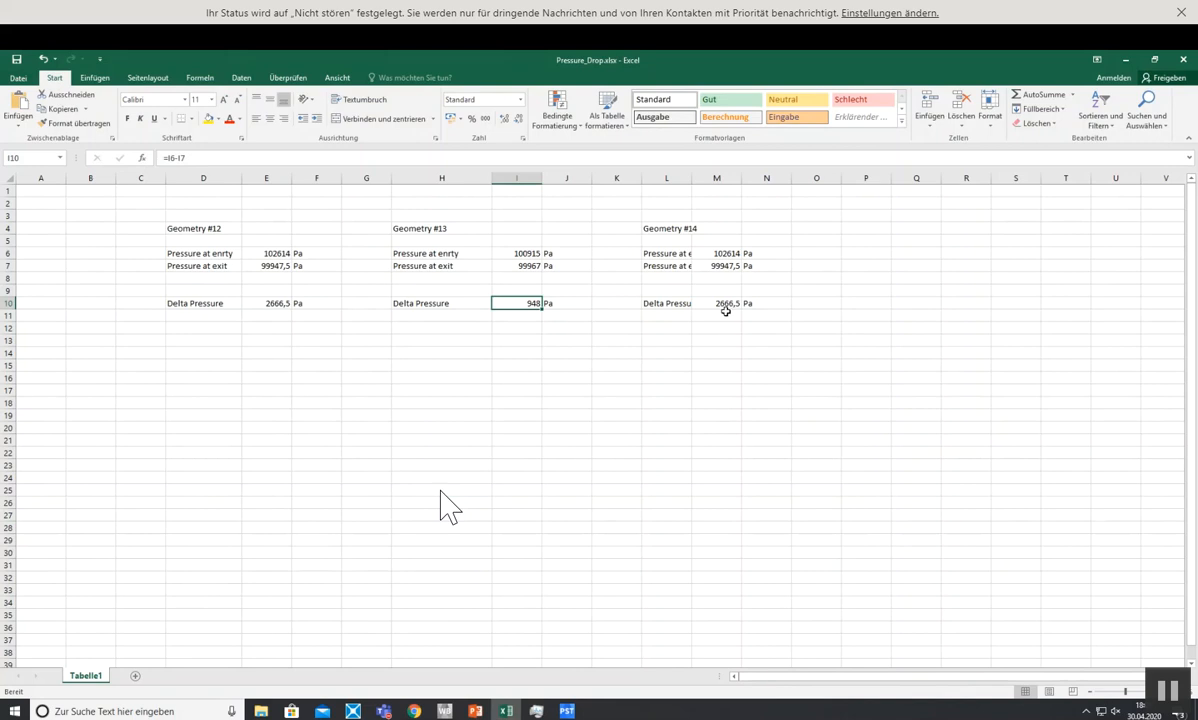
pyautogui.moveTo(475, 711)
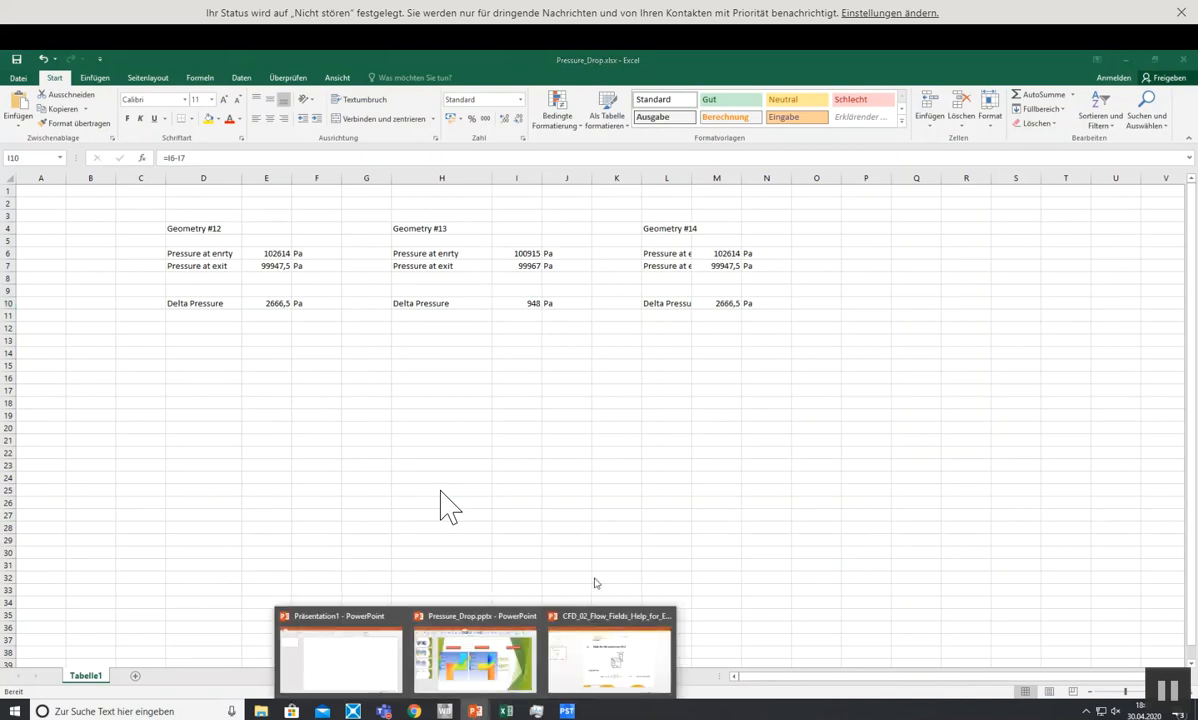
pyautogui.click(506, 618)
# - Switch to Workbench, check geometry 14 in the exercise PDF's table, and save the Pressure_Drop_Simulation project
pyautogui.click(452, 711)
pyautogui.click(524, 357)
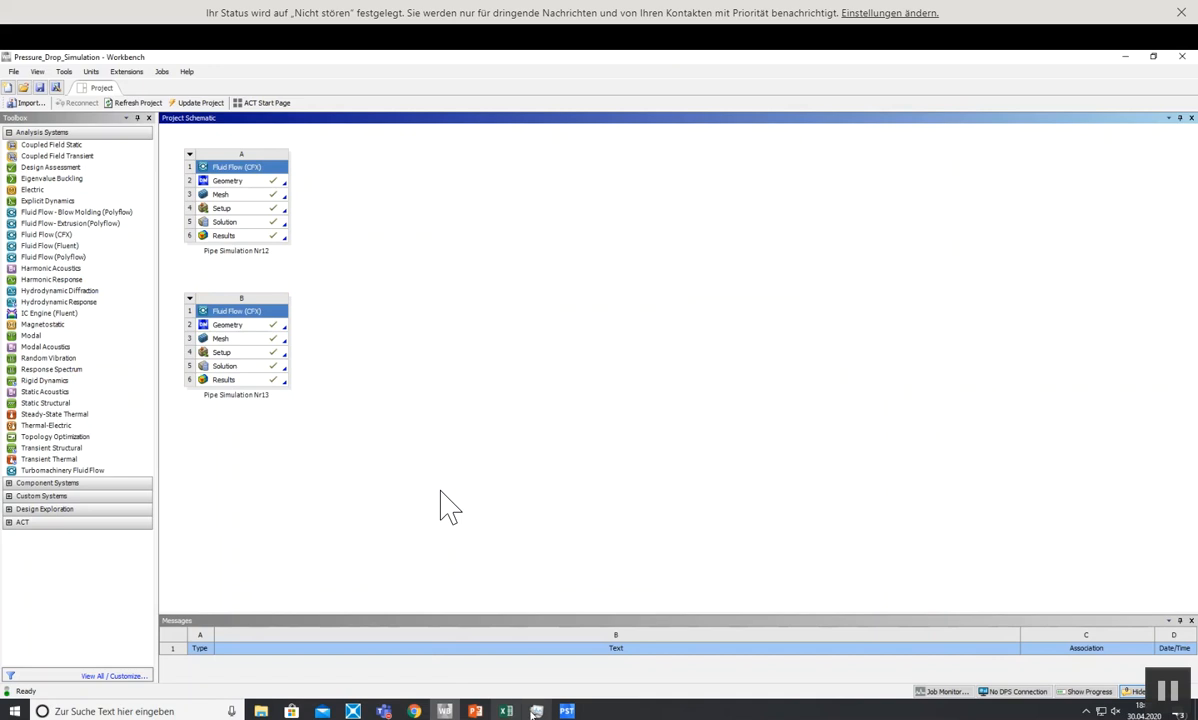
pyautogui.click(414, 712)
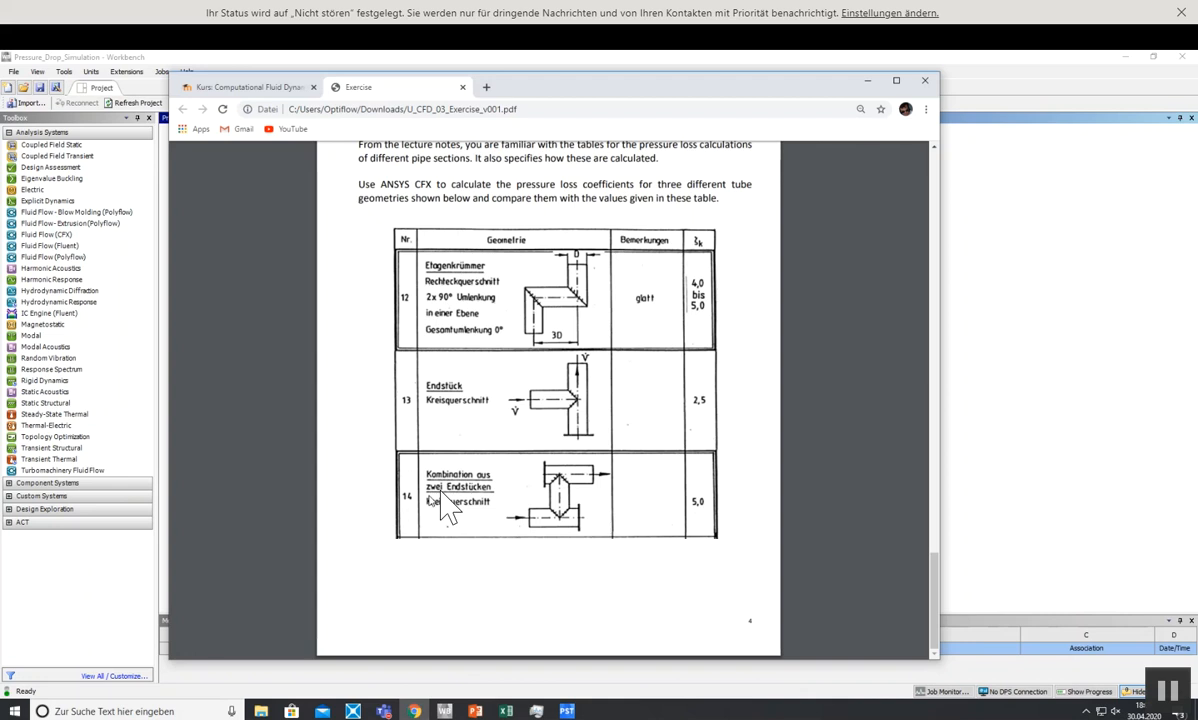
pyautogui.click(868, 80)
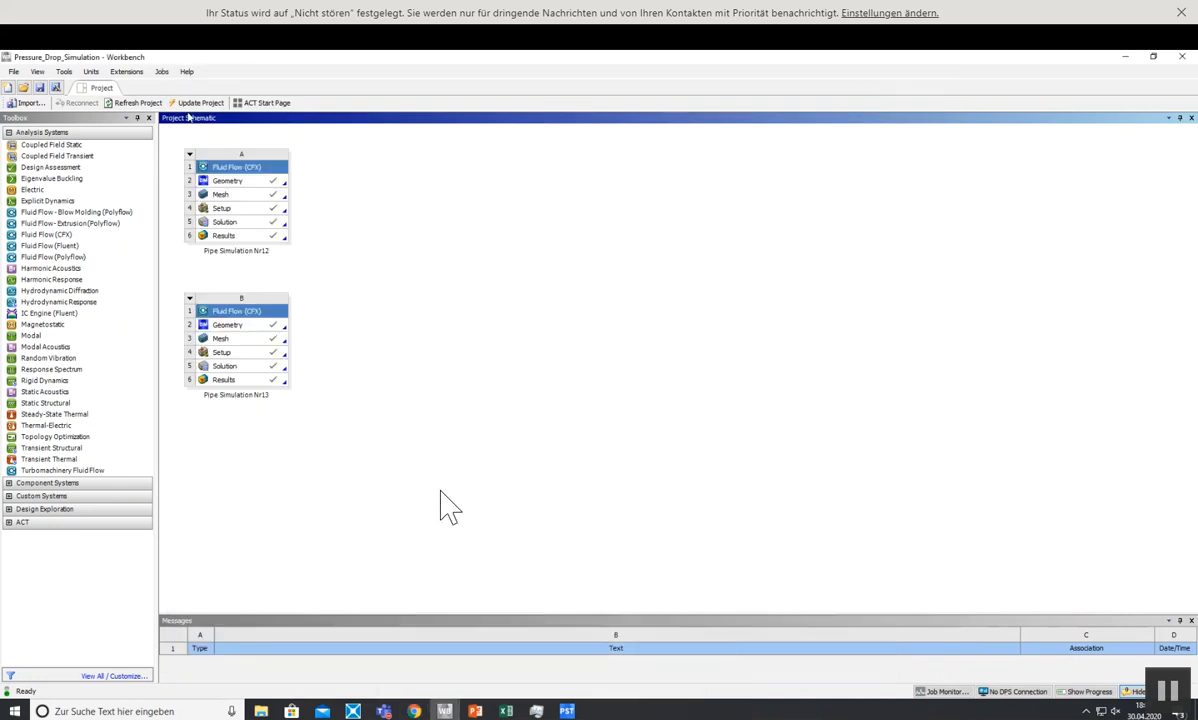
pyautogui.hotkey('ctrl', 's')
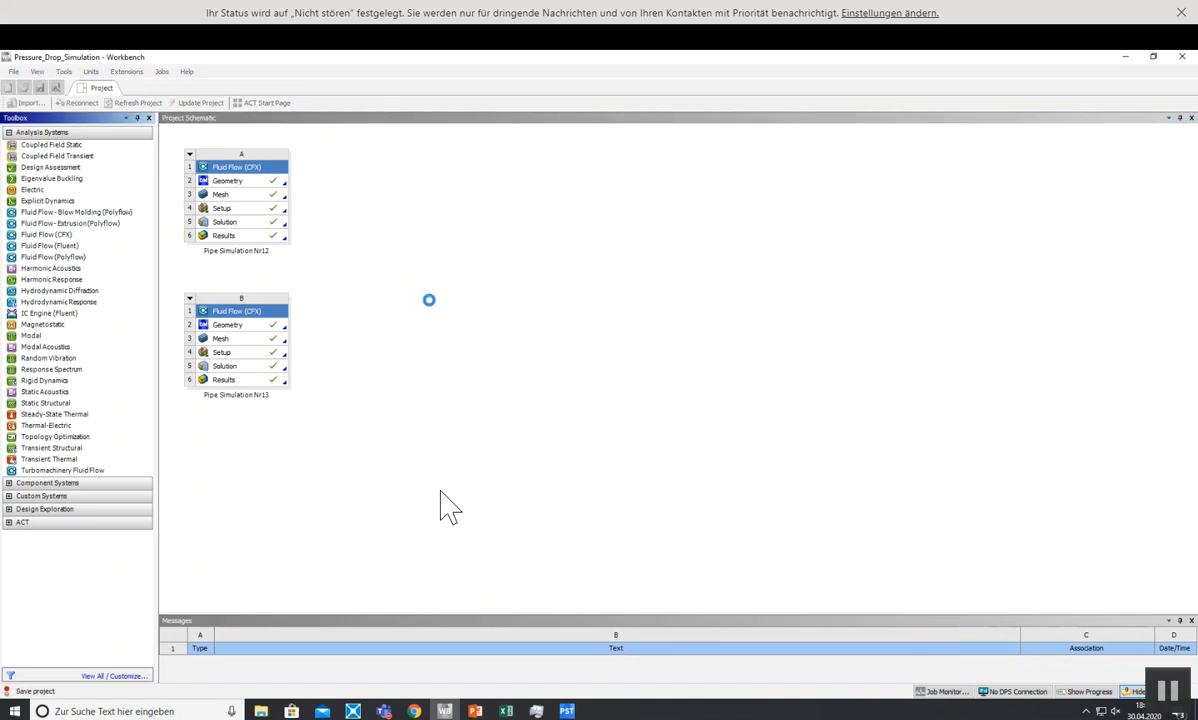